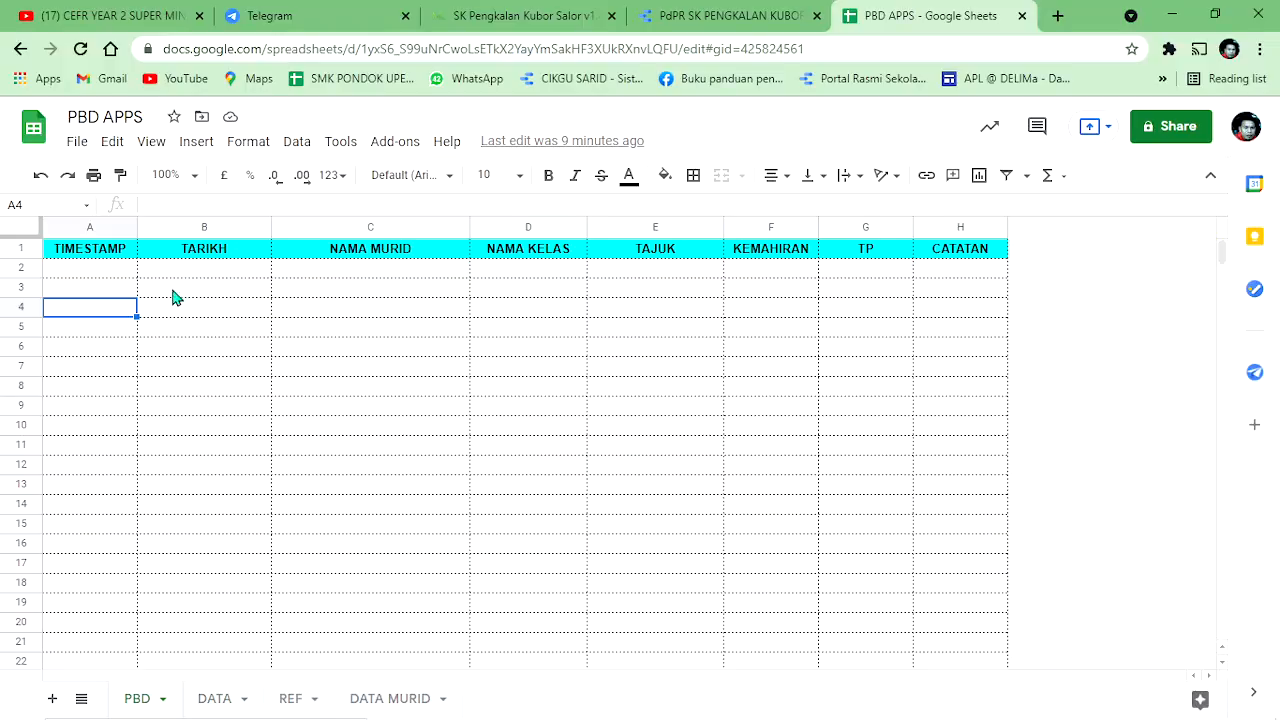
Step: Examine the column headers of the PBD sheet from TIMESTAMP to CATATAN, including the TARIKH column
left_click(88, 256)
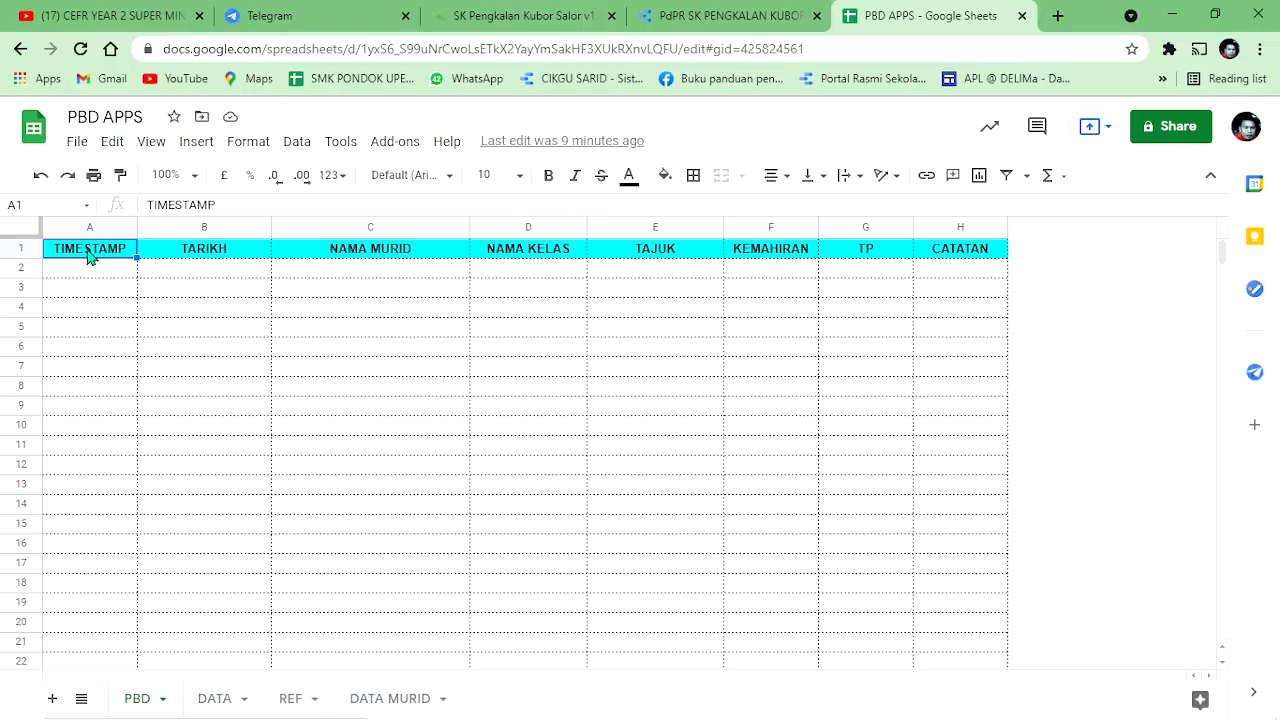
left_click(230, 253)
left_click(396, 255)
left_click(573, 255)
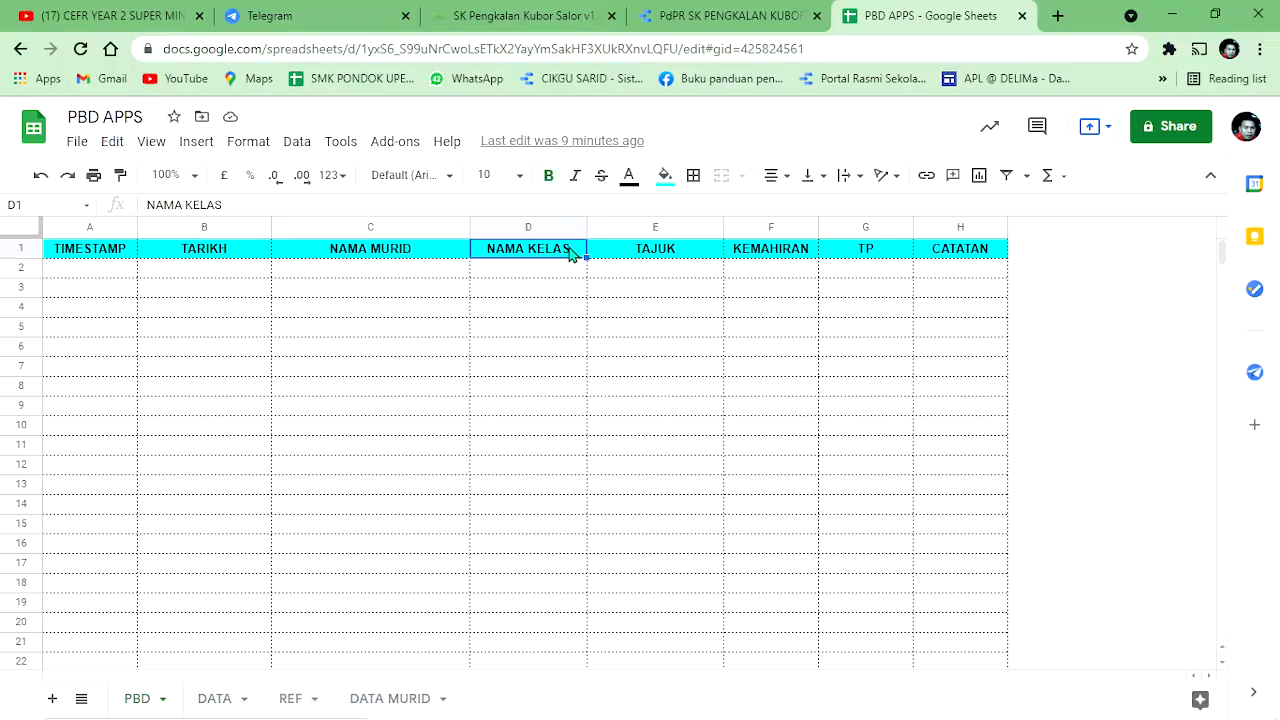
left_click(681, 257)
left_click(792, 258)
left_click(880, 258)
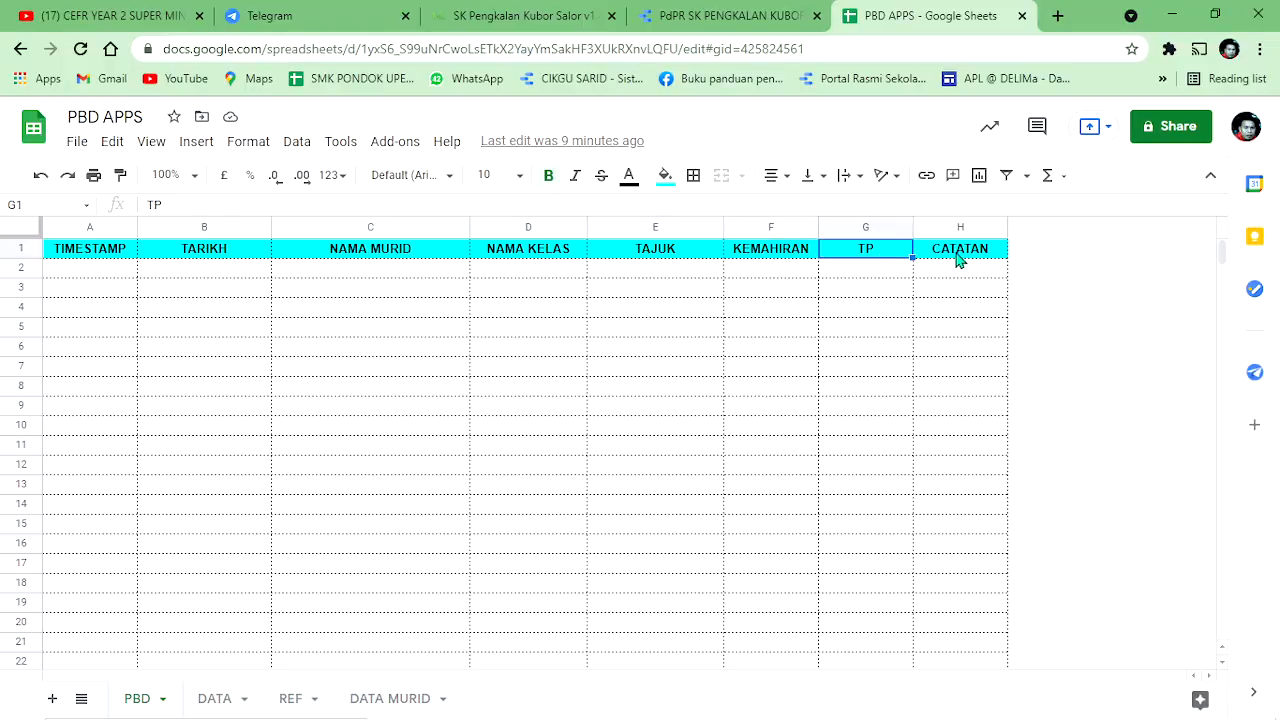
left_click(960, 260)
left_click(200, 258)
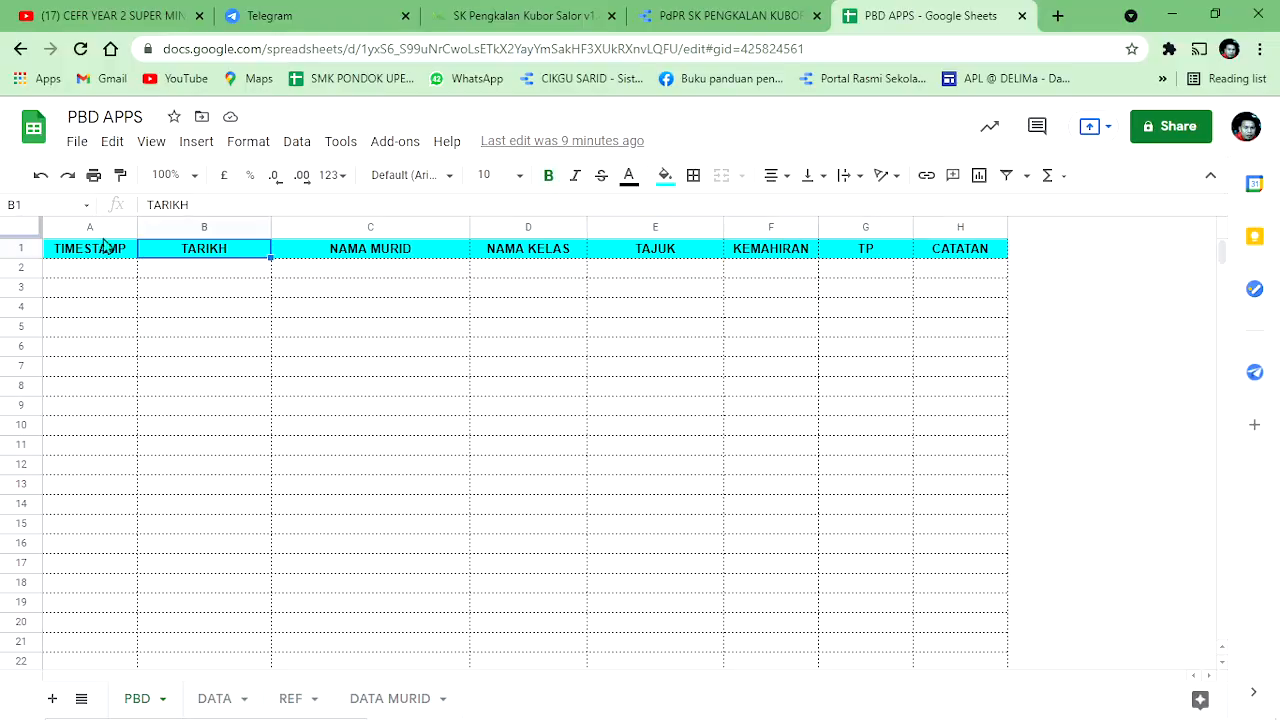
left_click(72, 272)
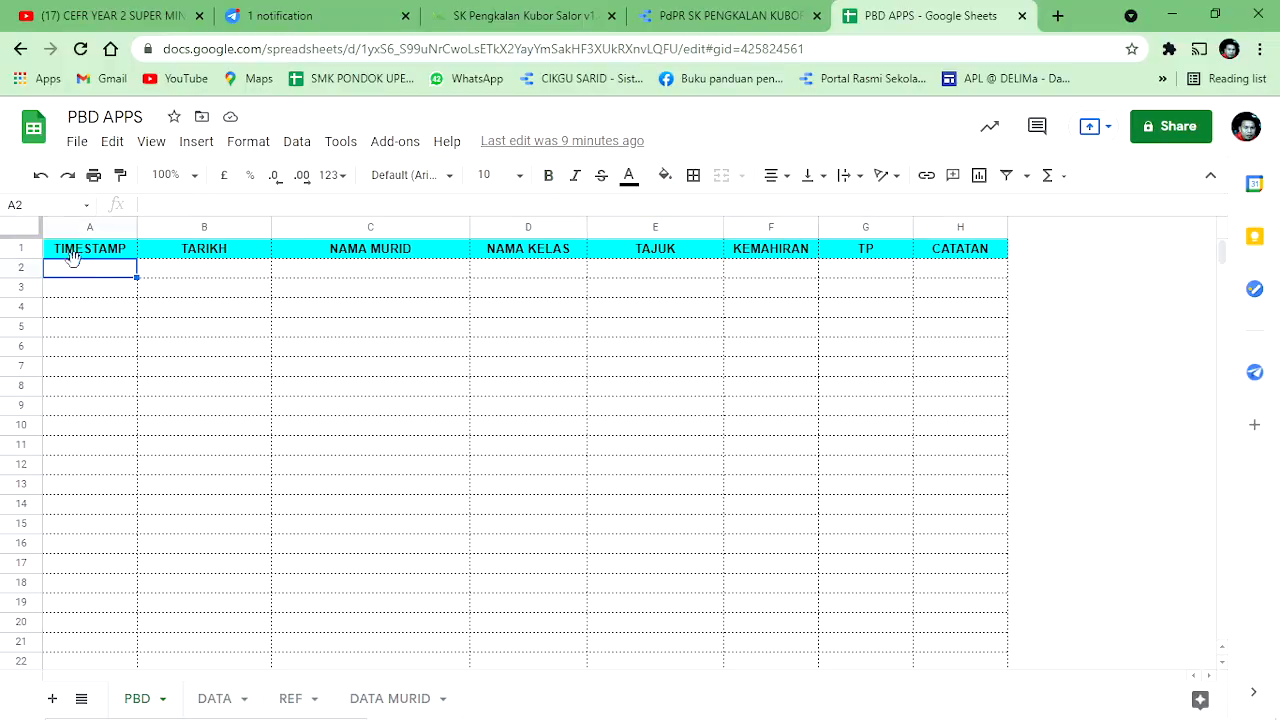
left_click(90, 254)
left_click(211, 254)
left_click(212, 270)
left_click(205, 227)
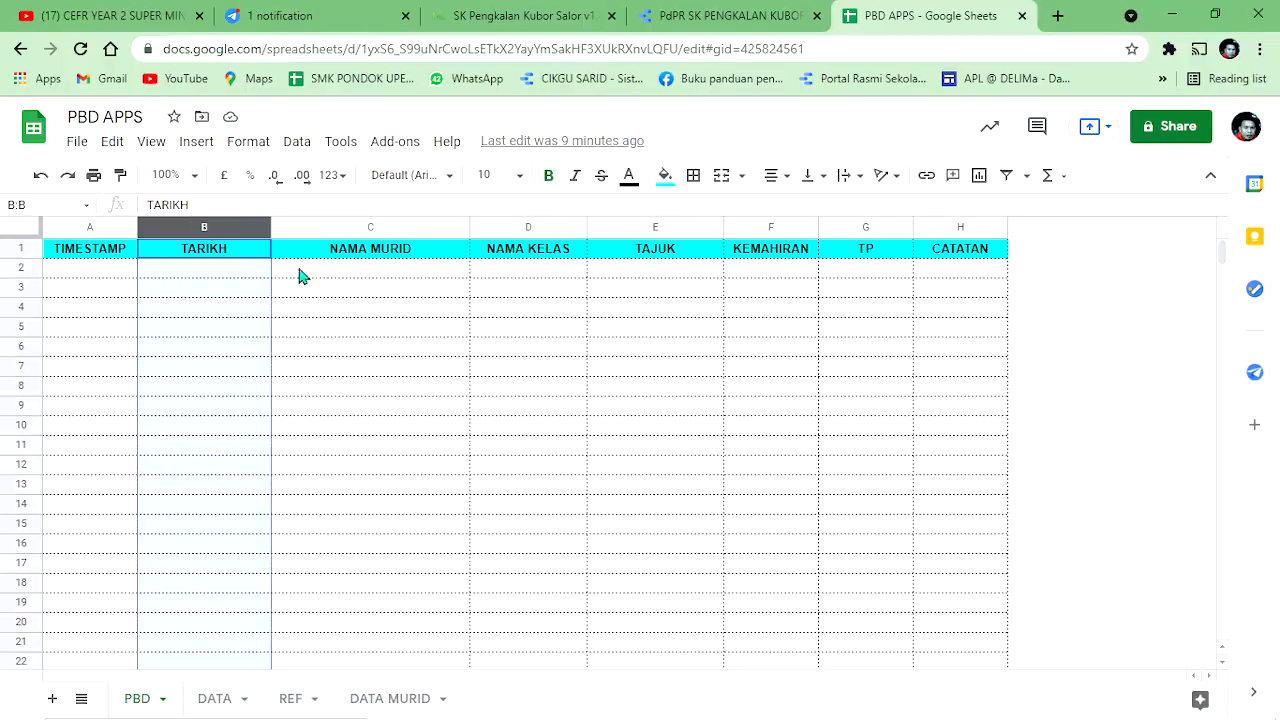
Step: Review the TAJUK topic list and the TAHAP level list on the REF sheet
left_click(290, 698)
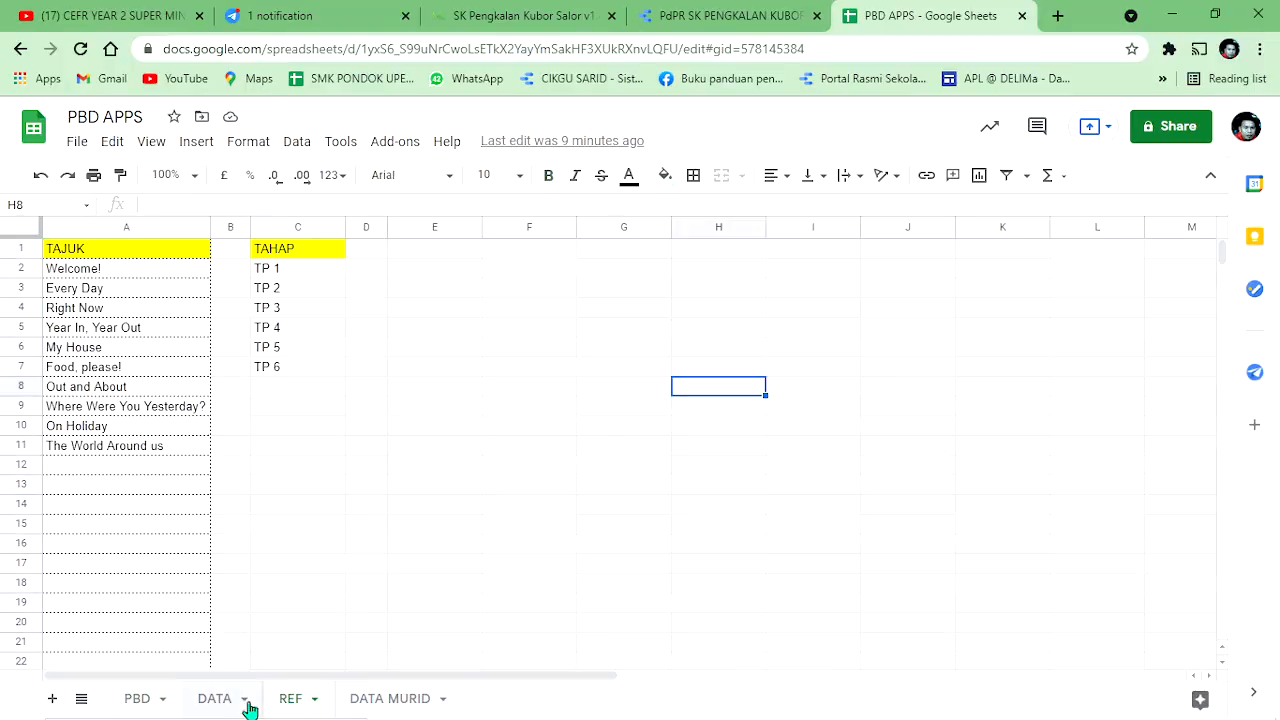
left_click(104, 257)
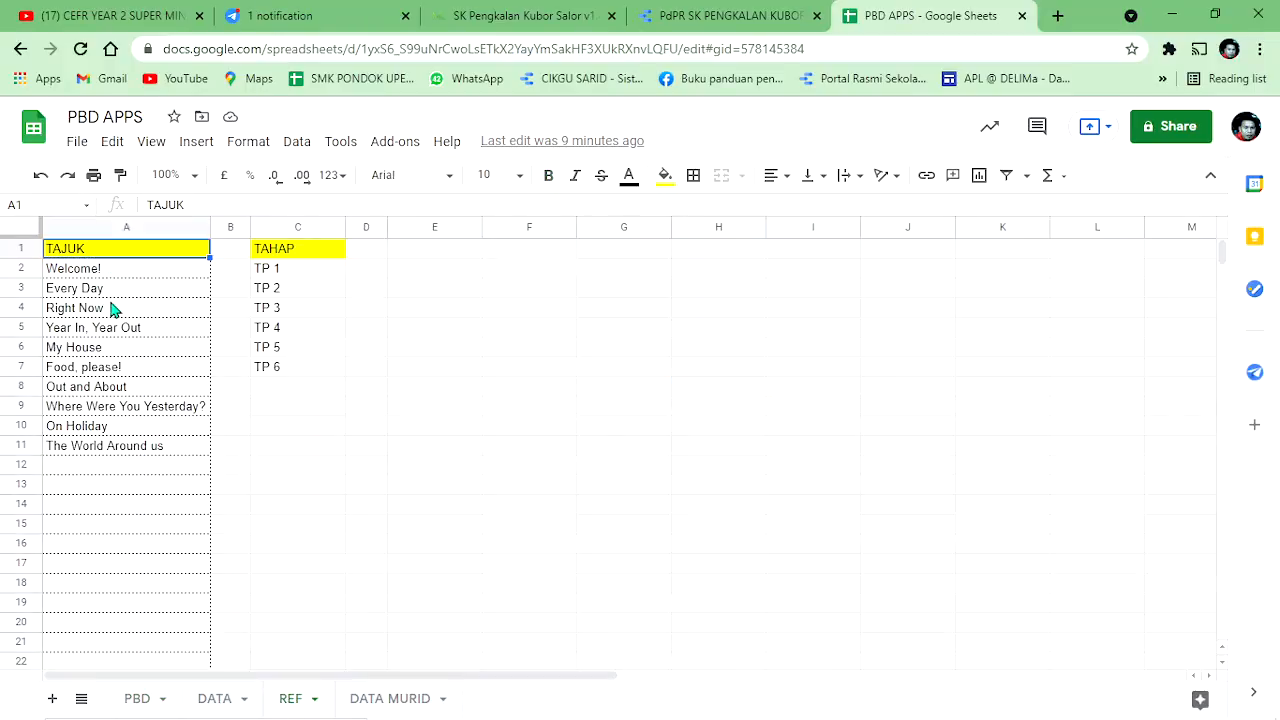
left_click(116, 309)
left_click(126, 408)
left_click(281, 294)
left_click(279, 348)
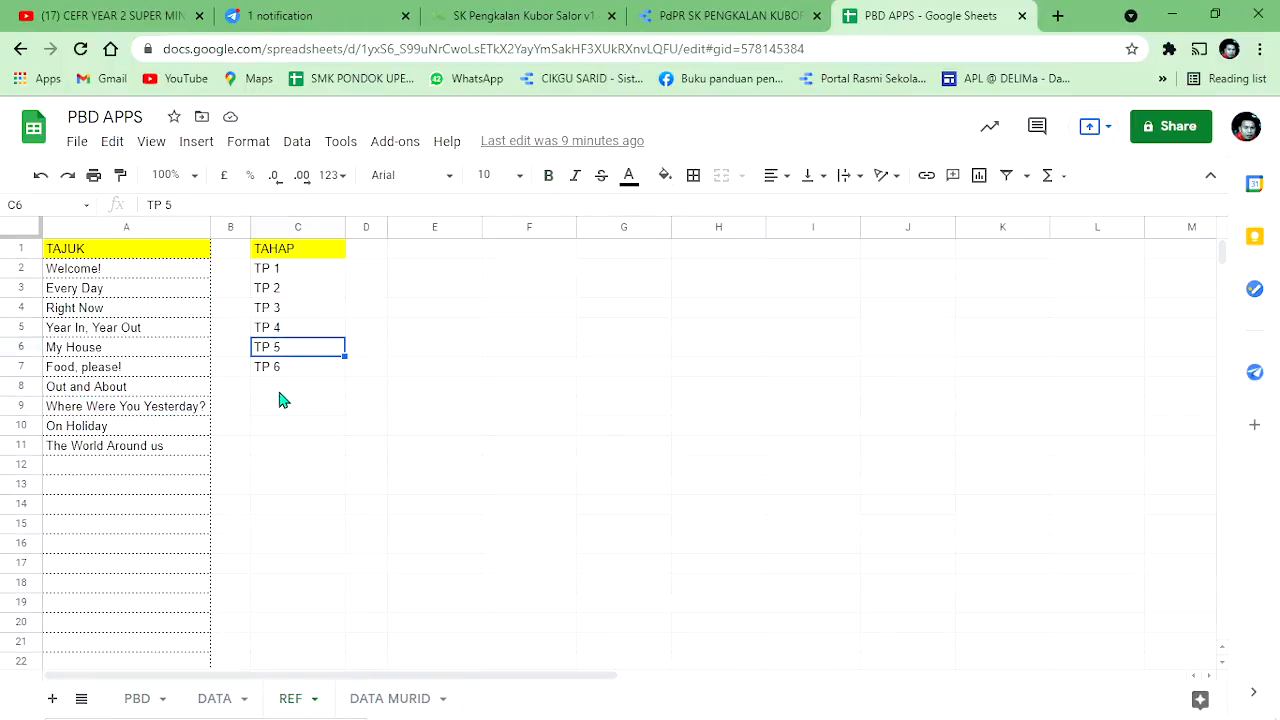
left_click(281, 388)
Step: On the DATA MURID sheet, enter the headers NAMA MURID in A1 and TAHUN in B1
left_click(388, 698)
left_click(340, 603)
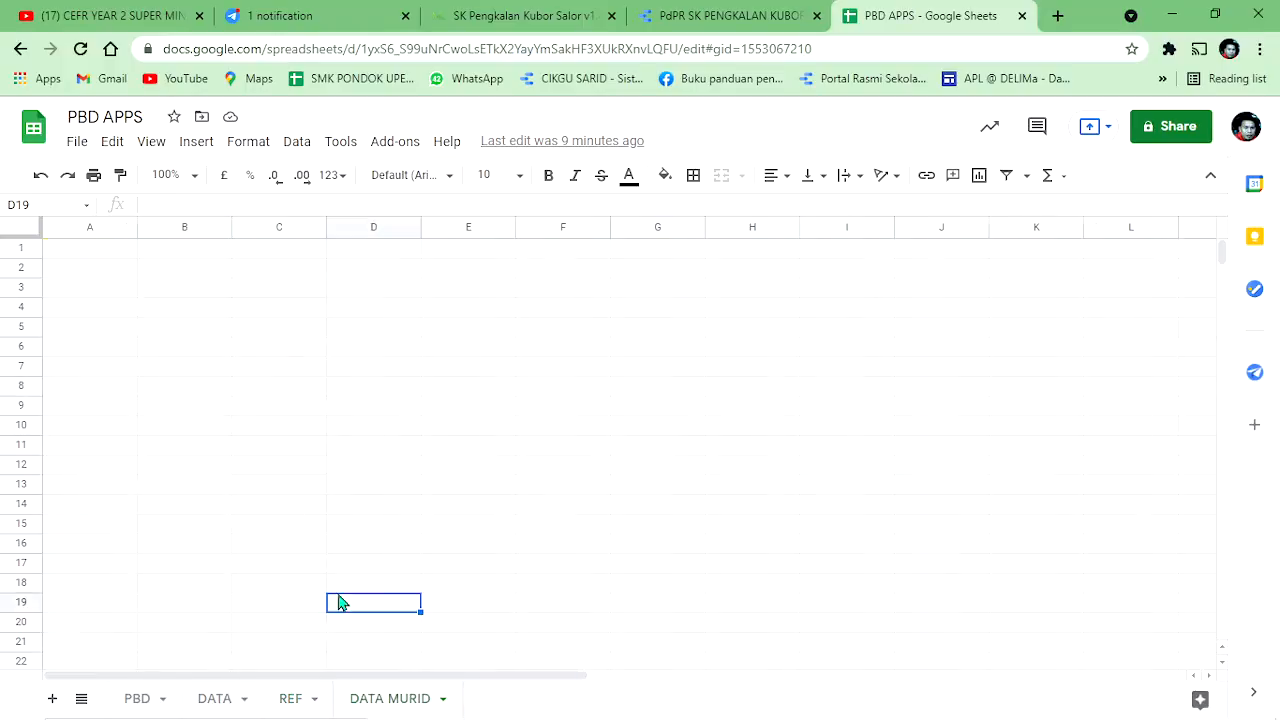
left_click(105, 252)
left_click(258, 252)
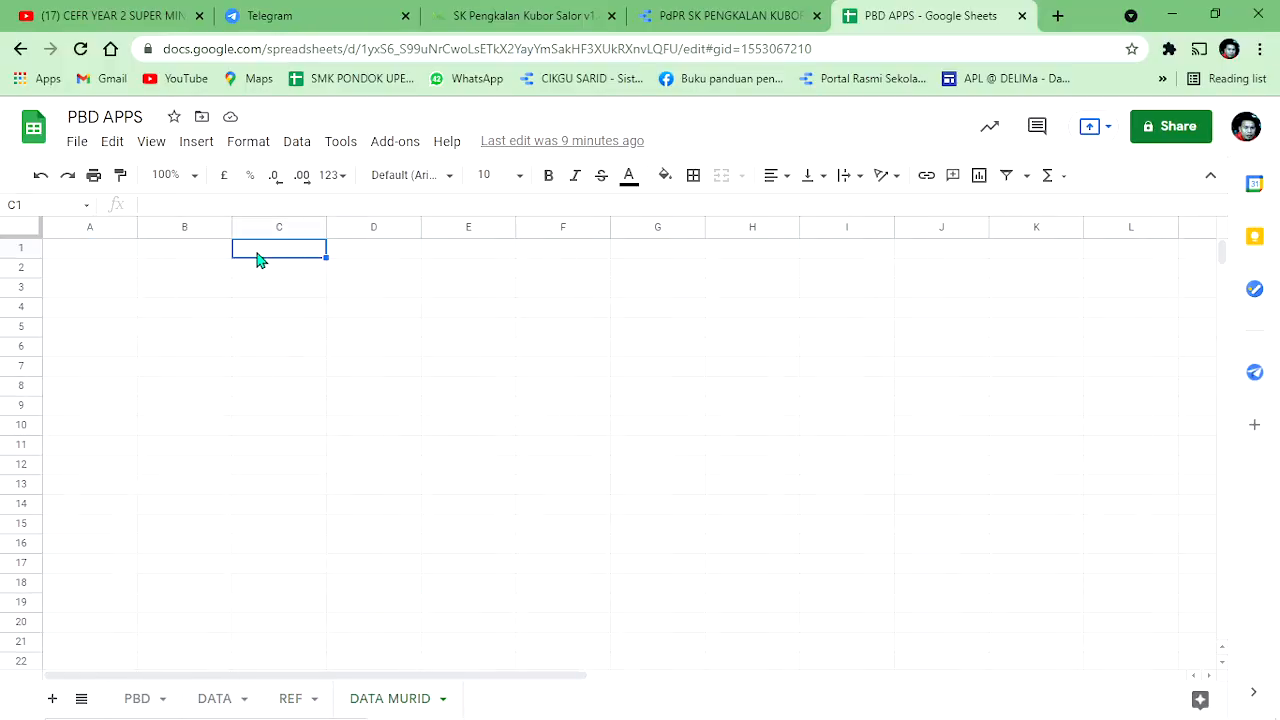
left_click(111, 242)
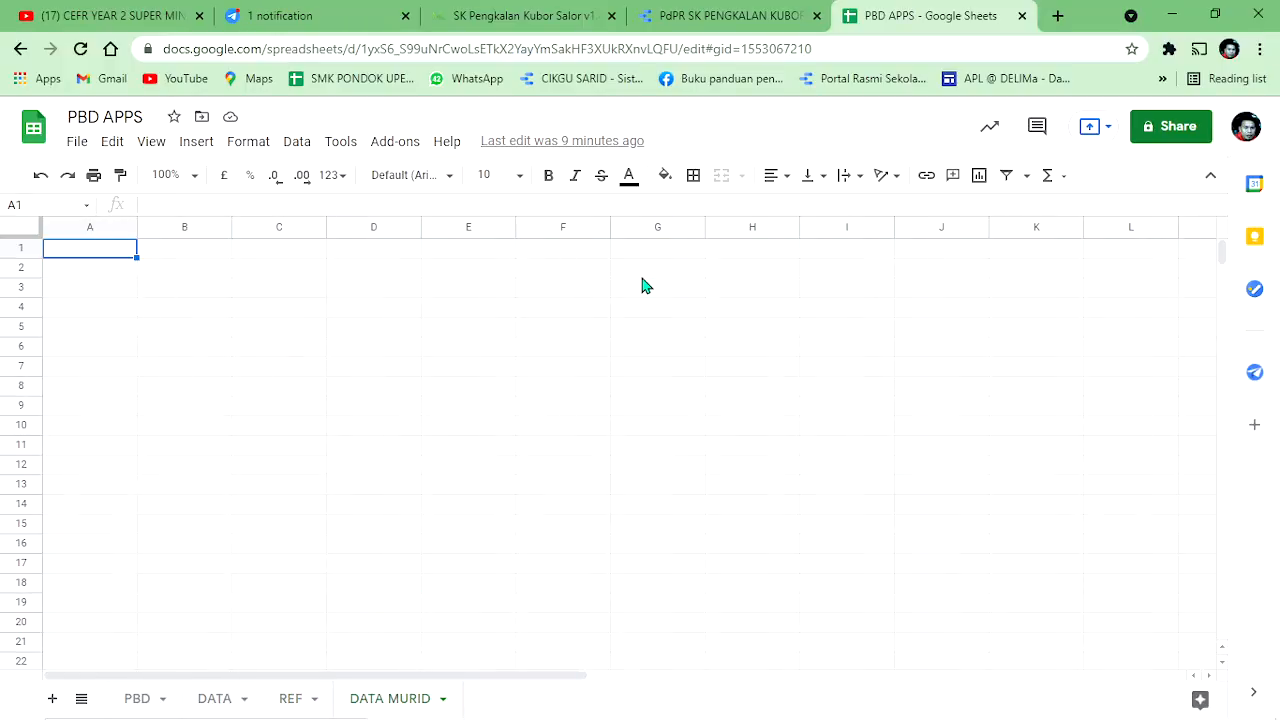
type("NAMA")
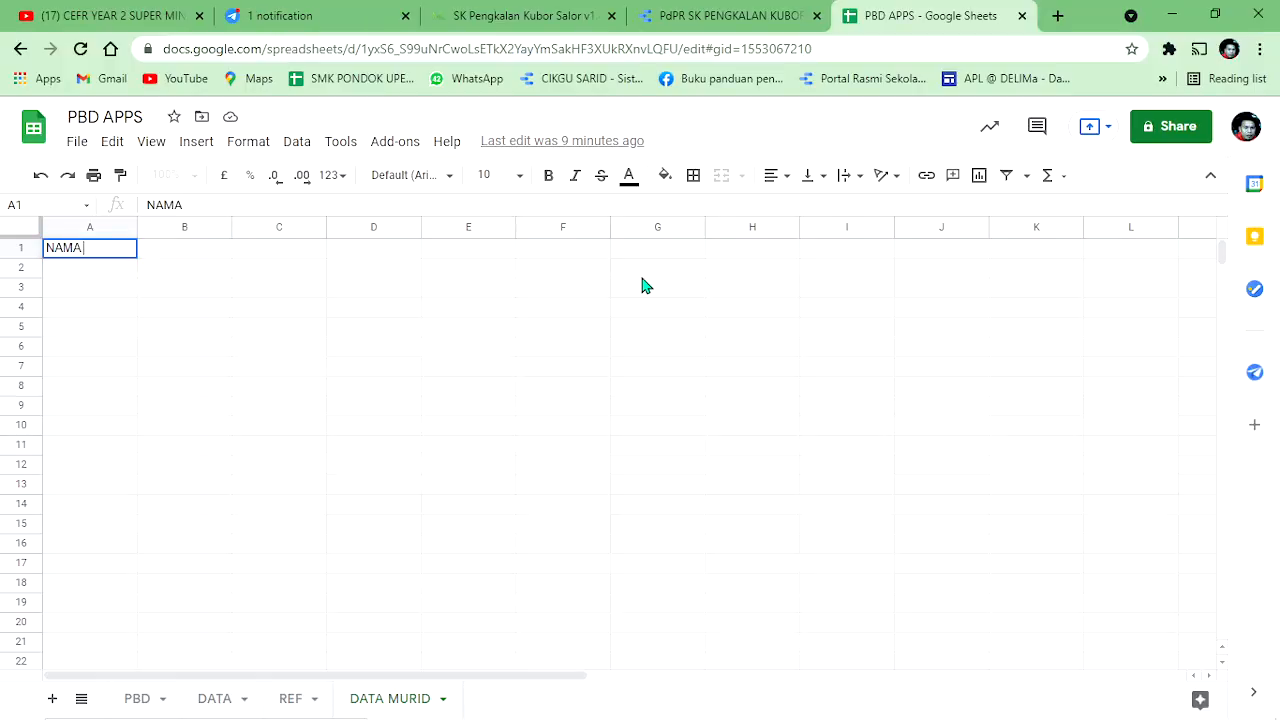
type(" MURID")
key("Tab")
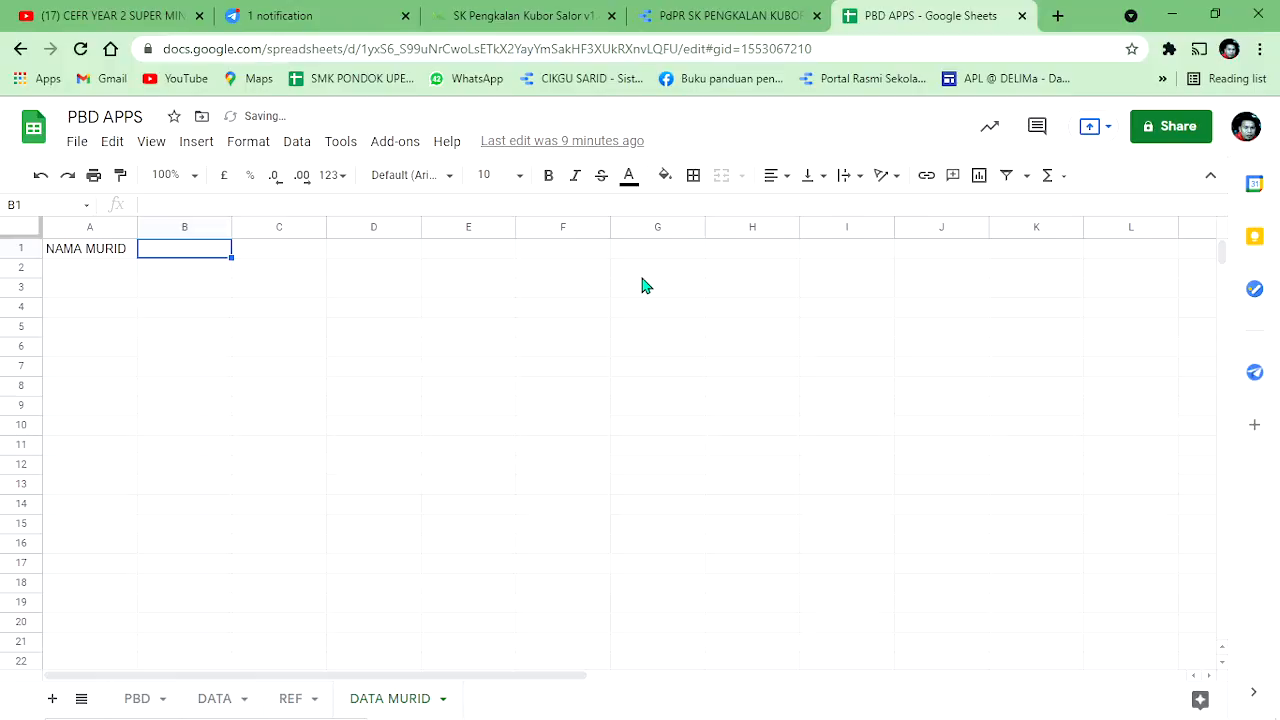
type("TAHUN")
key("Return")
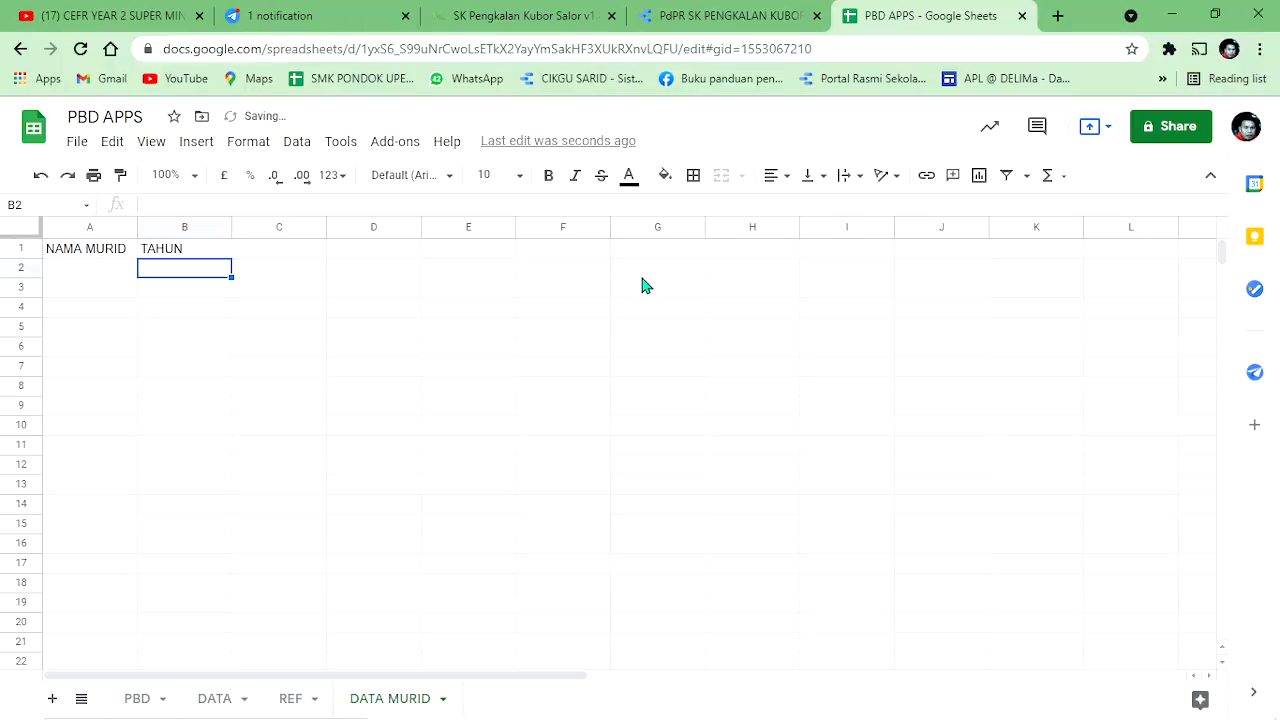
Step: Enter the header NAMA KELAS in cell C1 of the DATA MURID sheet
key("Right")
key("Up")
type("NAMA ")
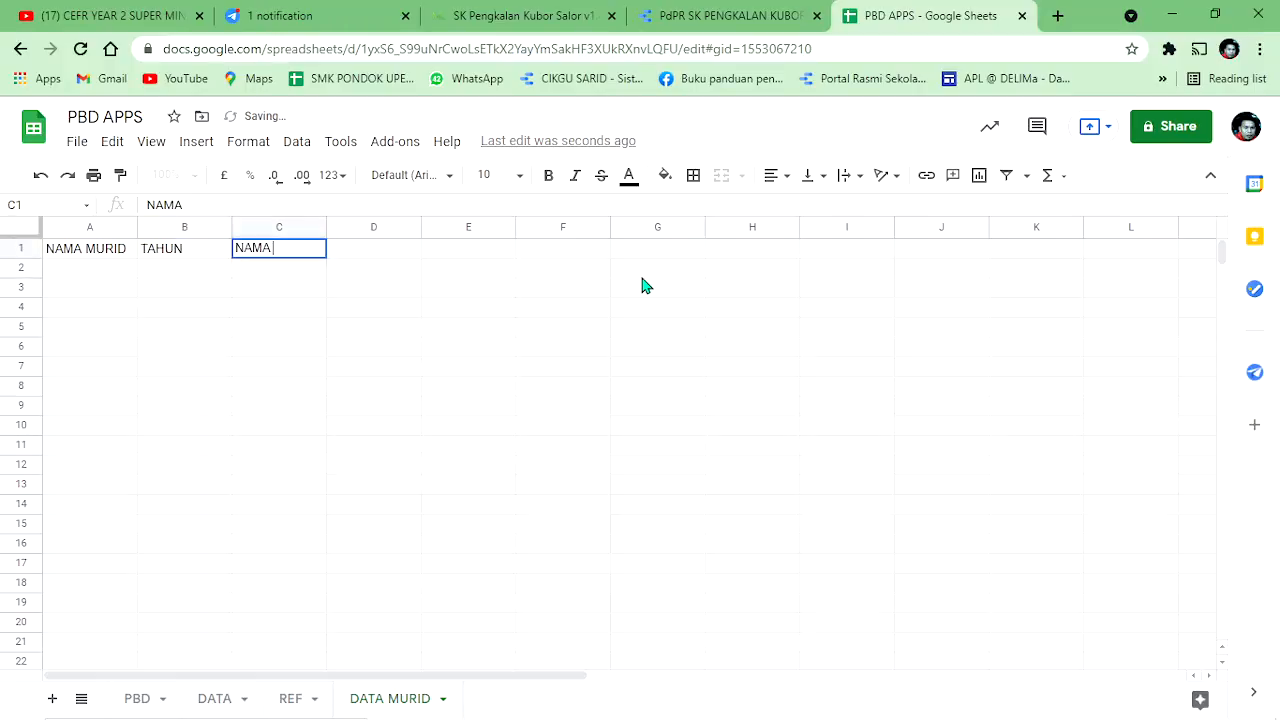
type("KELQA")
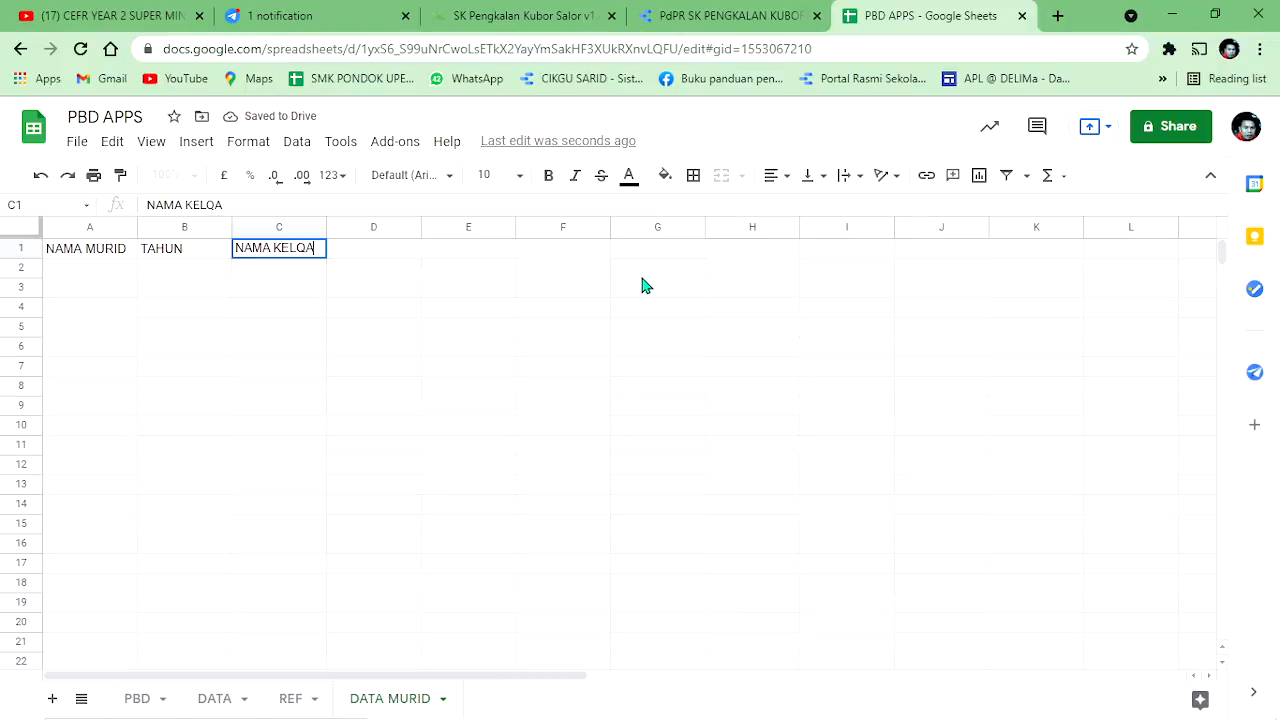
key("BackSpace")
key("BackSpace")
type("AS")
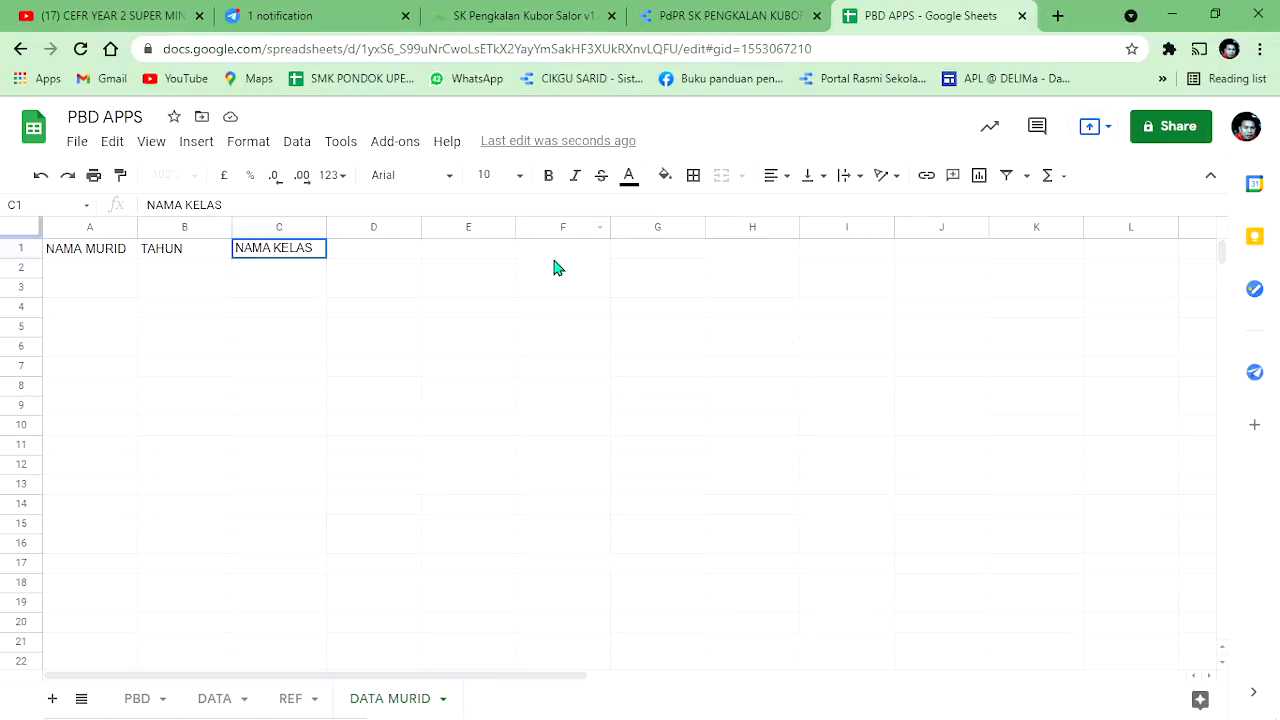
left_click(468, 346)
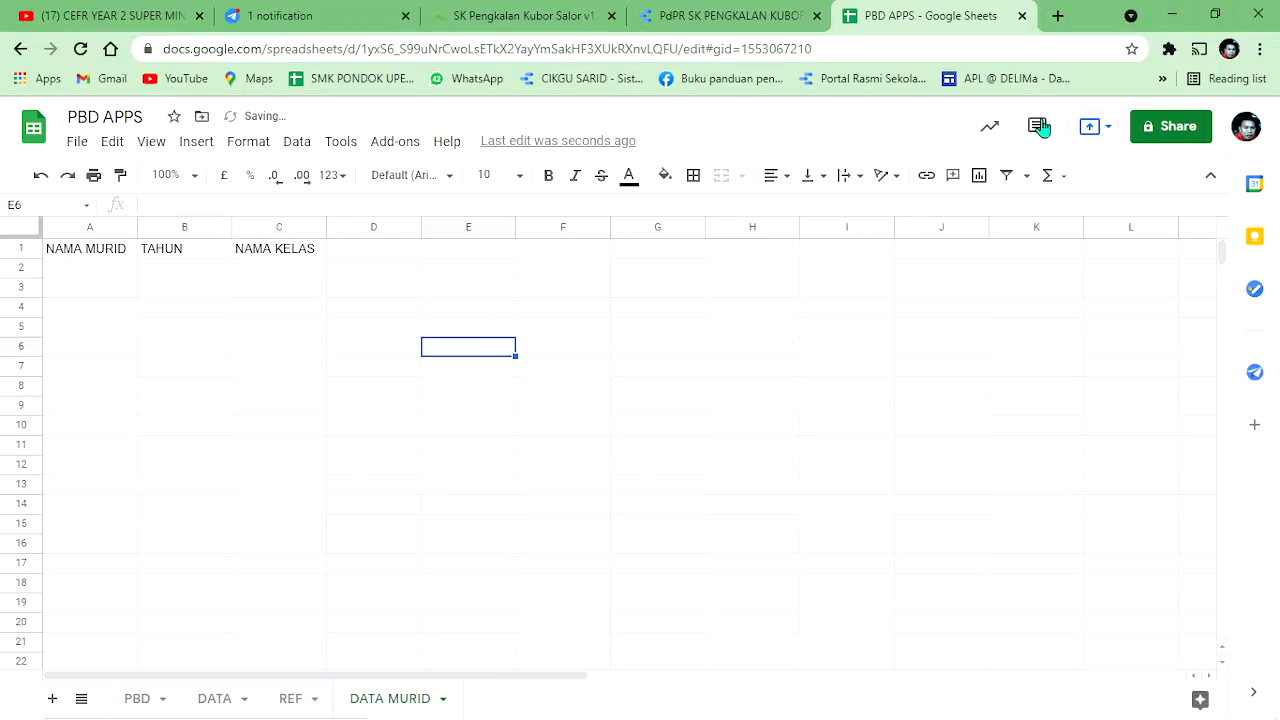
Step: Widen the NAMA KELAS, TAHUN and NAMA MURID columns on the DATA MURID sheet
left_click(148, 270)
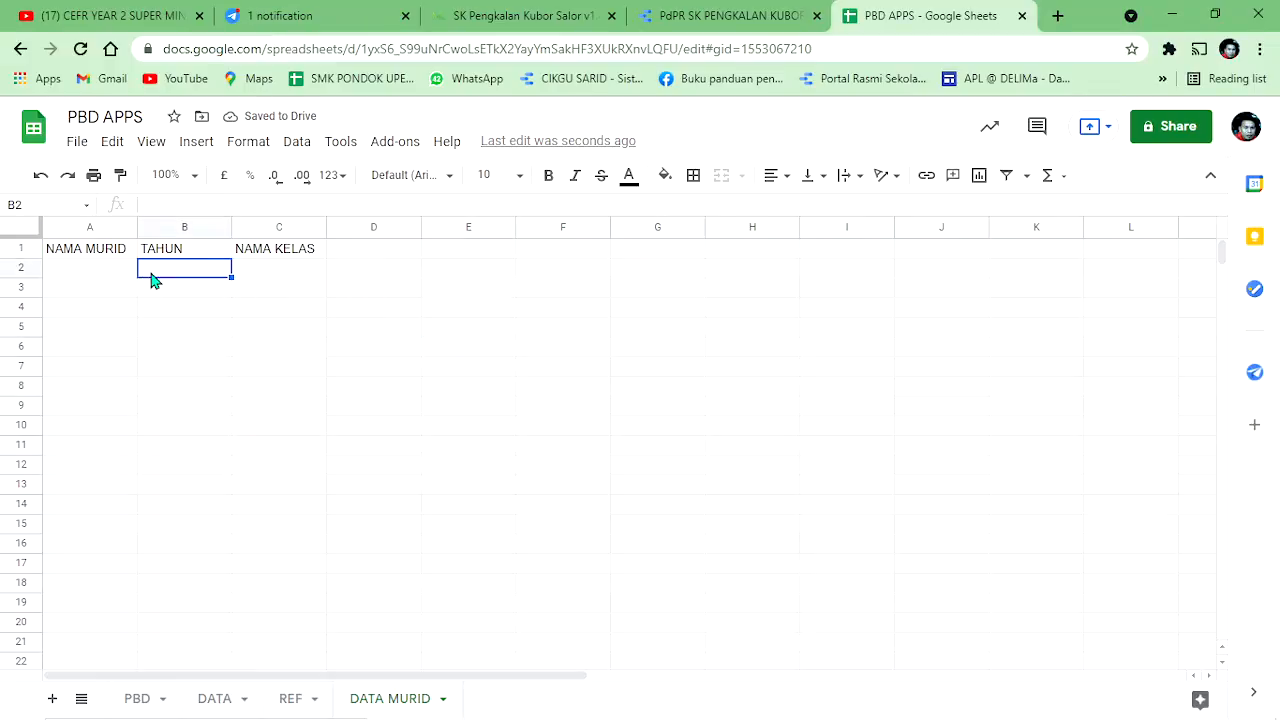
left_click_drag(326, 228, 520, 230)
left_click_drag(230, 229, 425, 229)
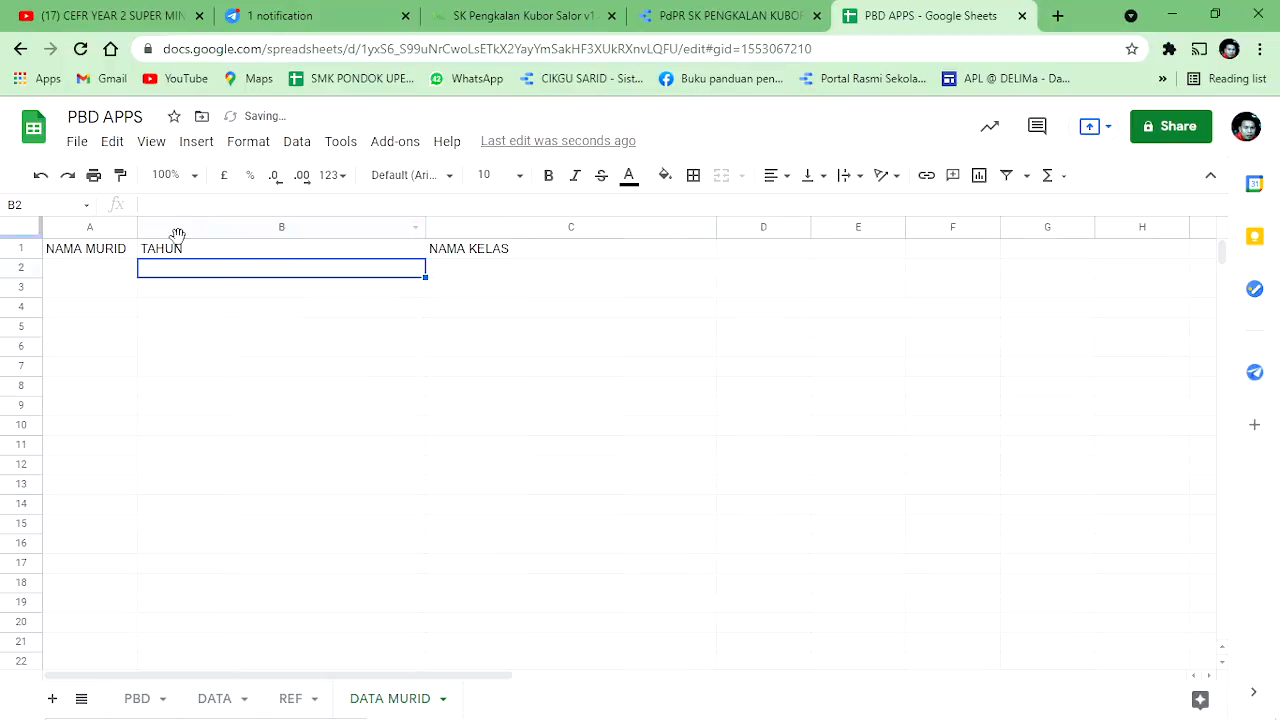
left_click_drag(136, 229, 345, 262)
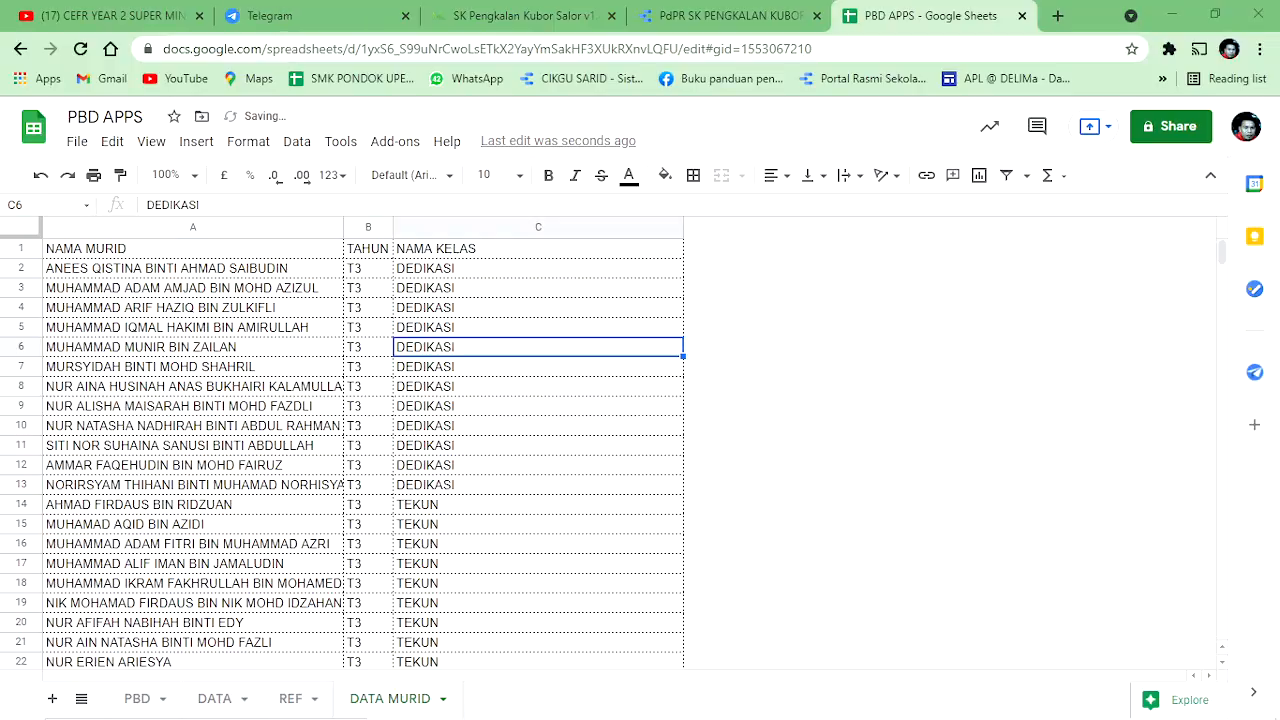
Step: Fill the header cells A1:C1 with yellow and widen the TAHUN column slightly
left_click(553, 425)
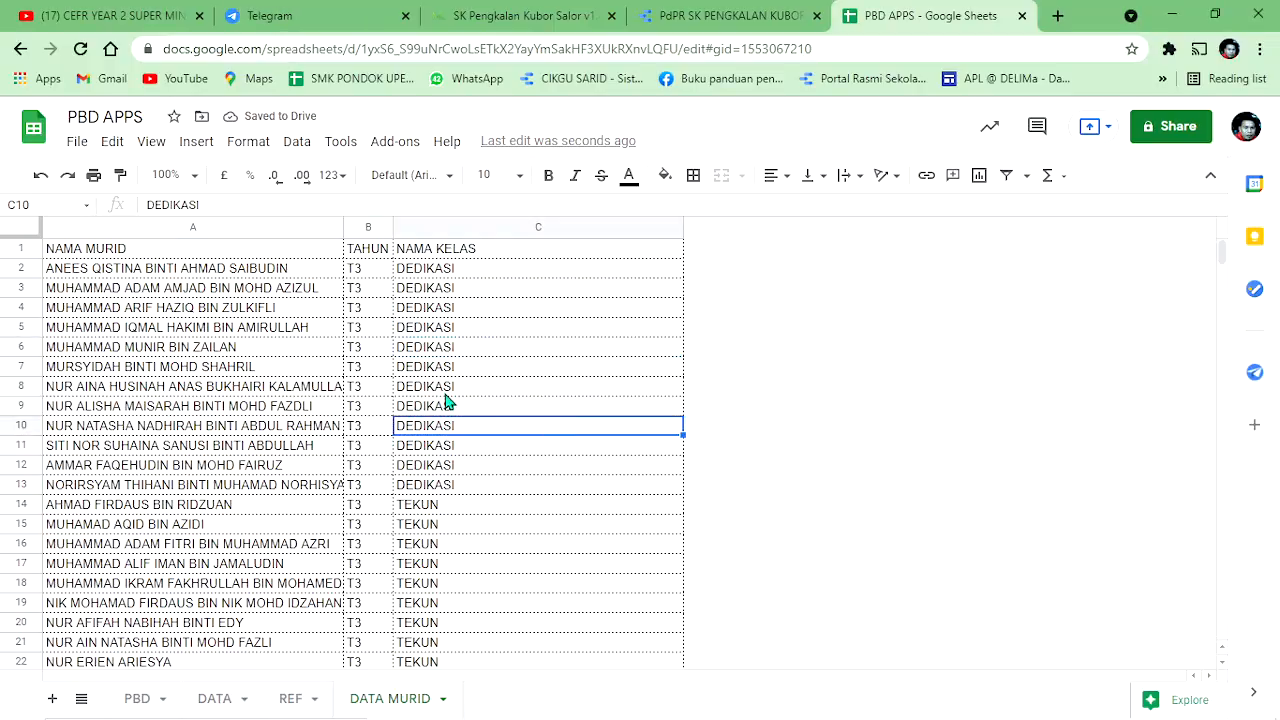
left_click_drag(127, 255, 486, 257)
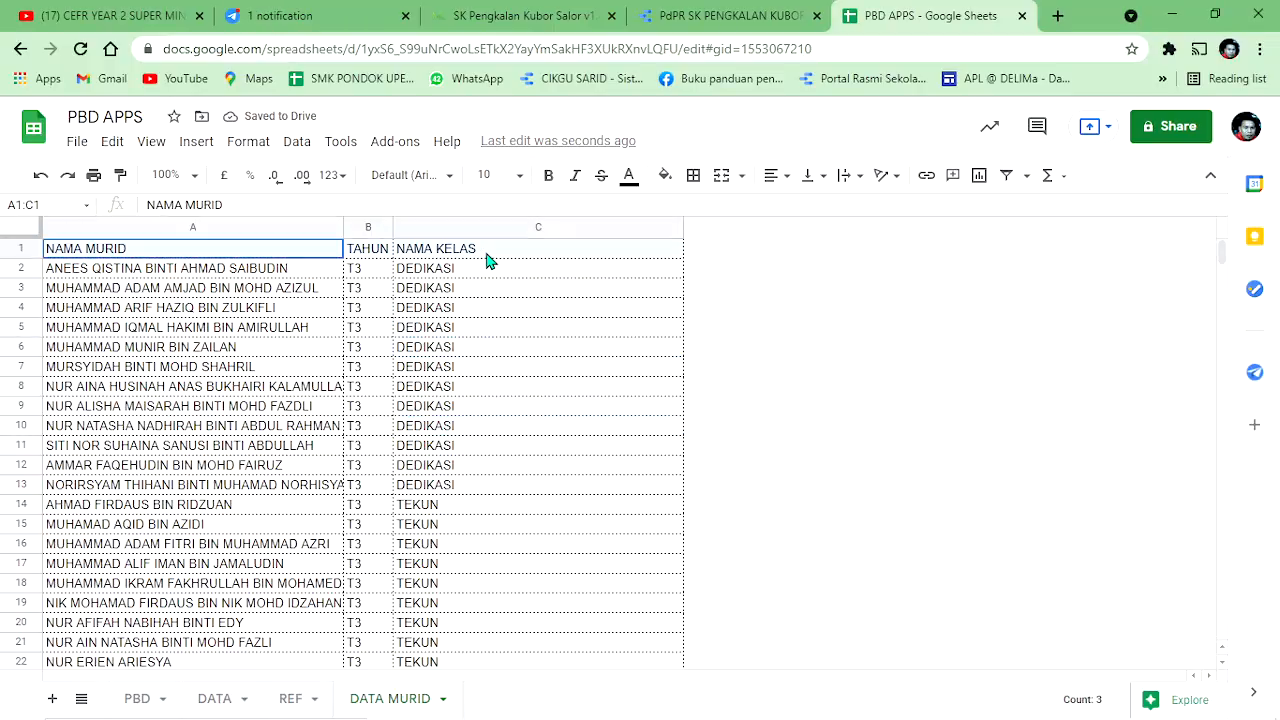
left_click(666, 180)
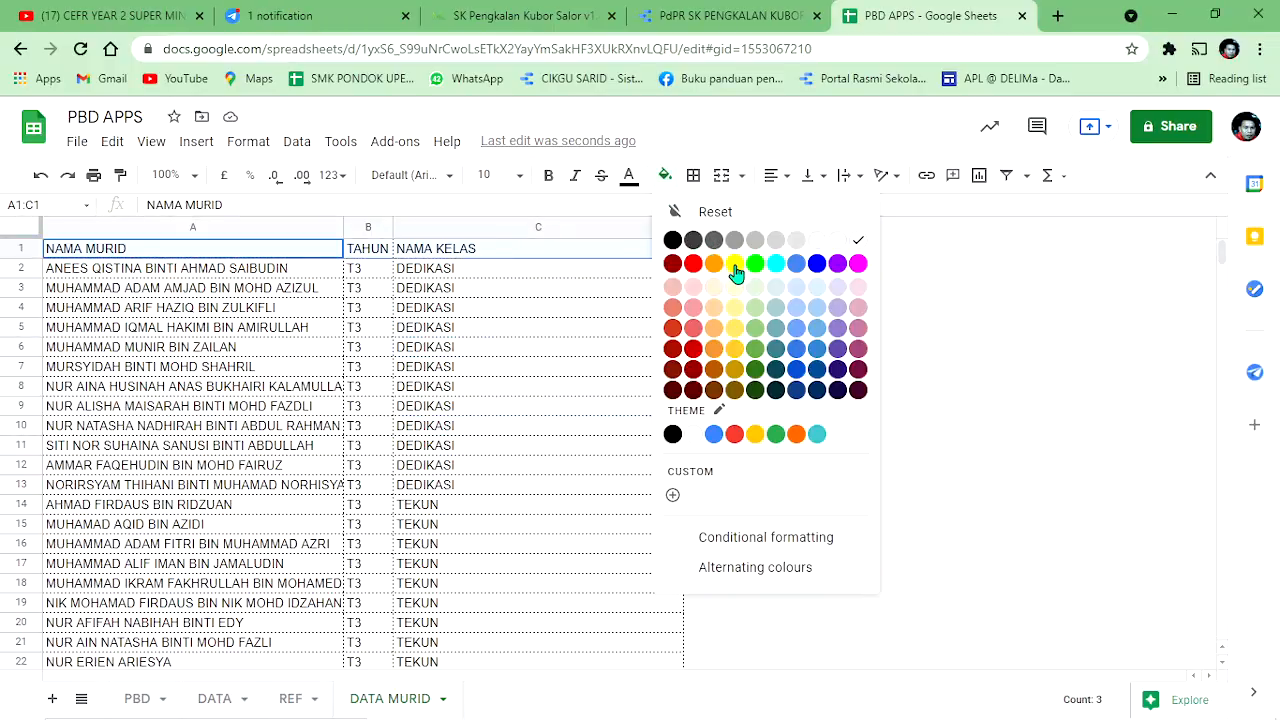
left_click(736, 265)
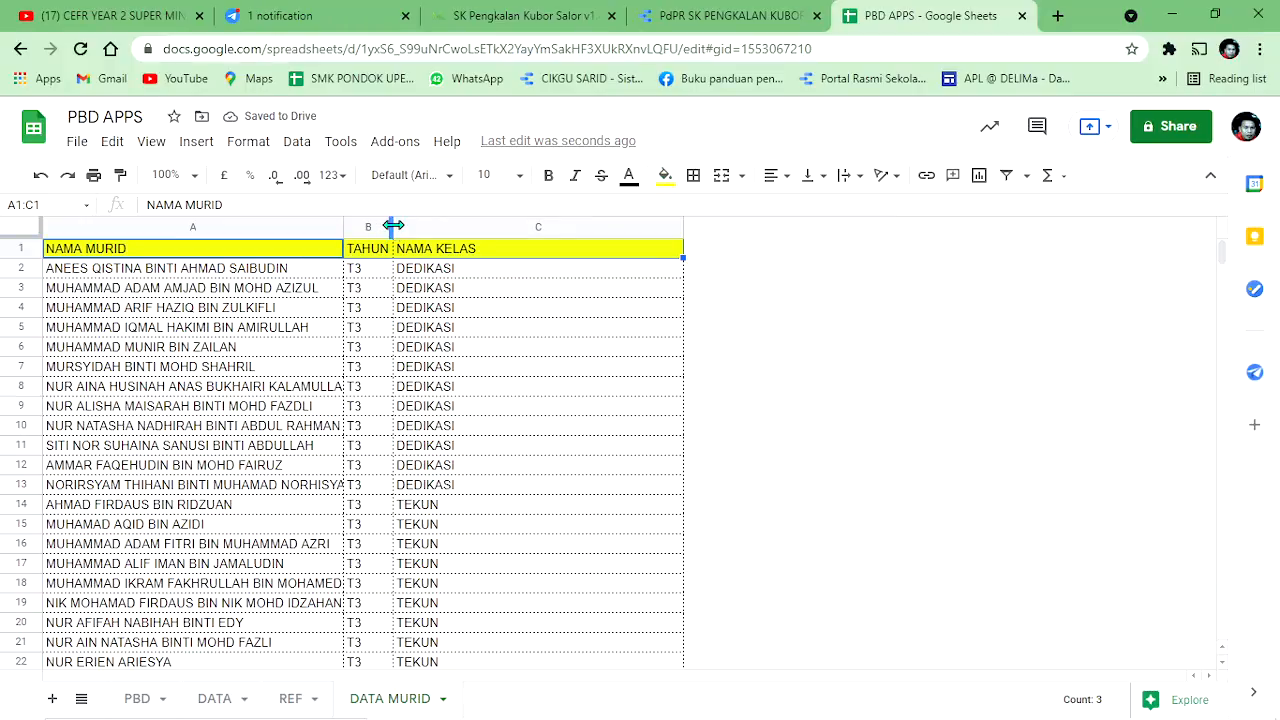
left_click_drag(390, 225, 411, 225)
left_click(580, 347)
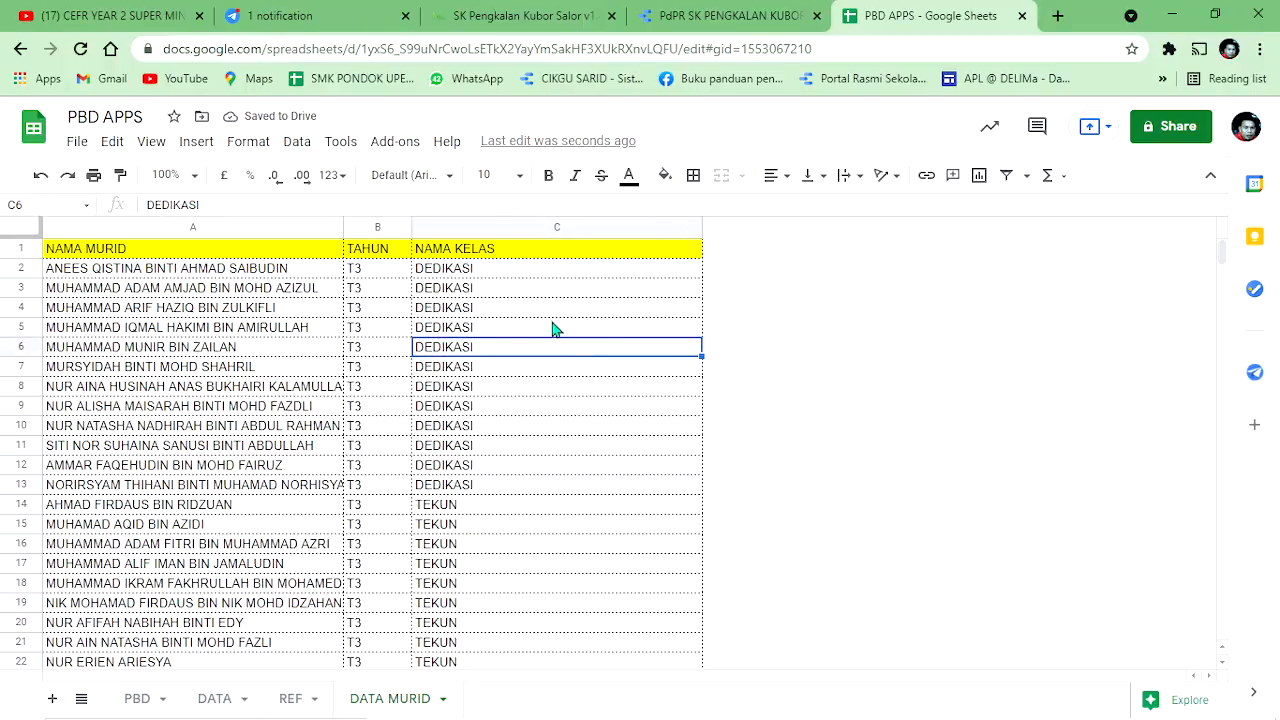
Step: Copy the whole NAMA MURID column into a new column inserted directly after NAMA KELAS
left_click(234, 228)
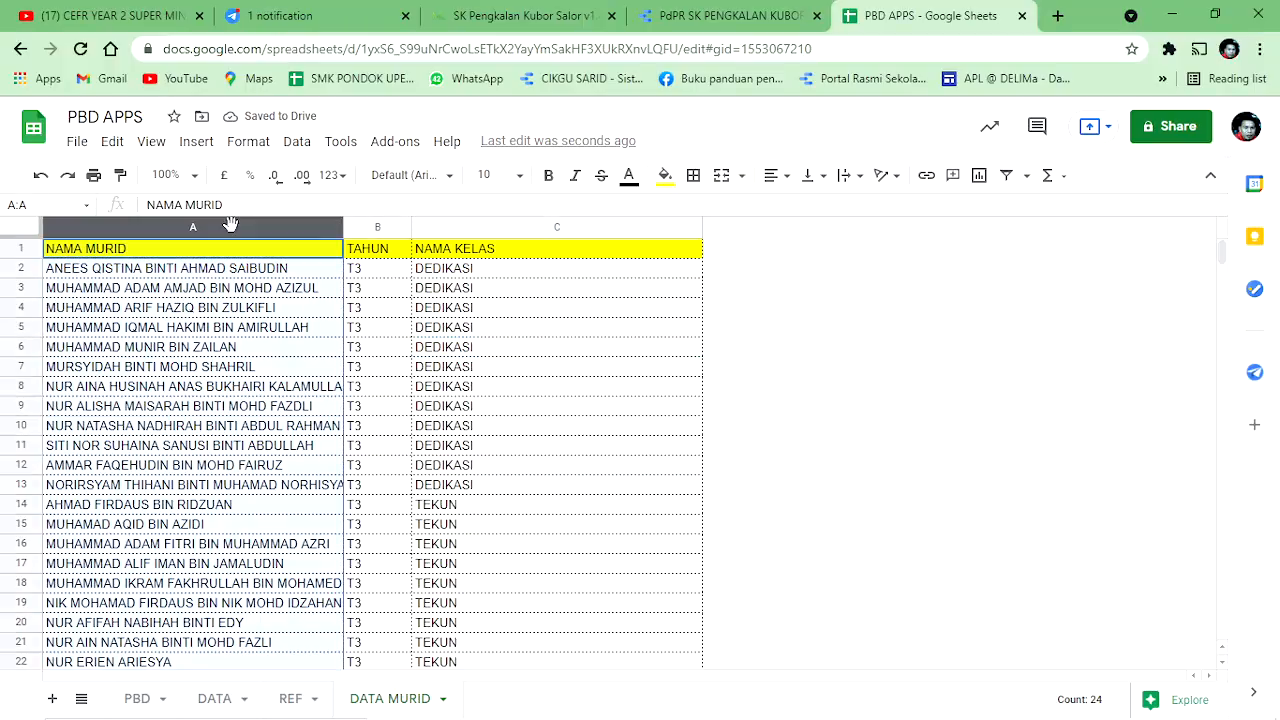
right_click(234, 226)
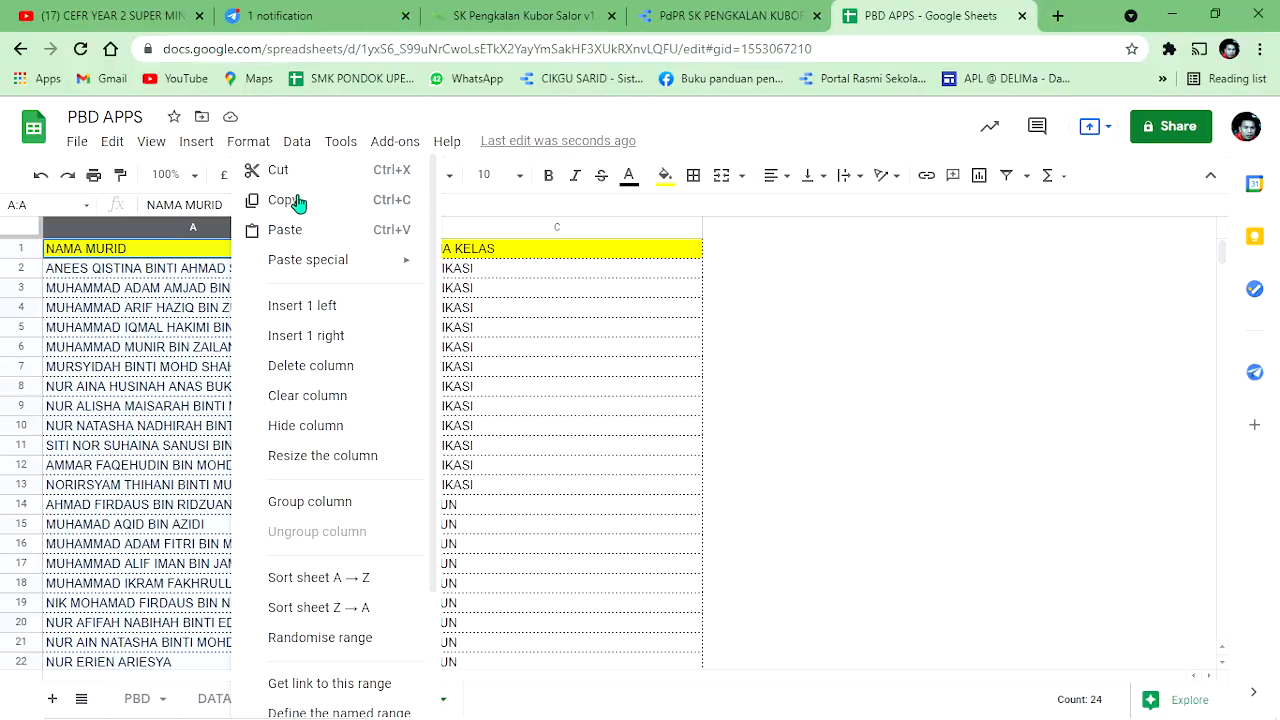
left_click(290, 203)
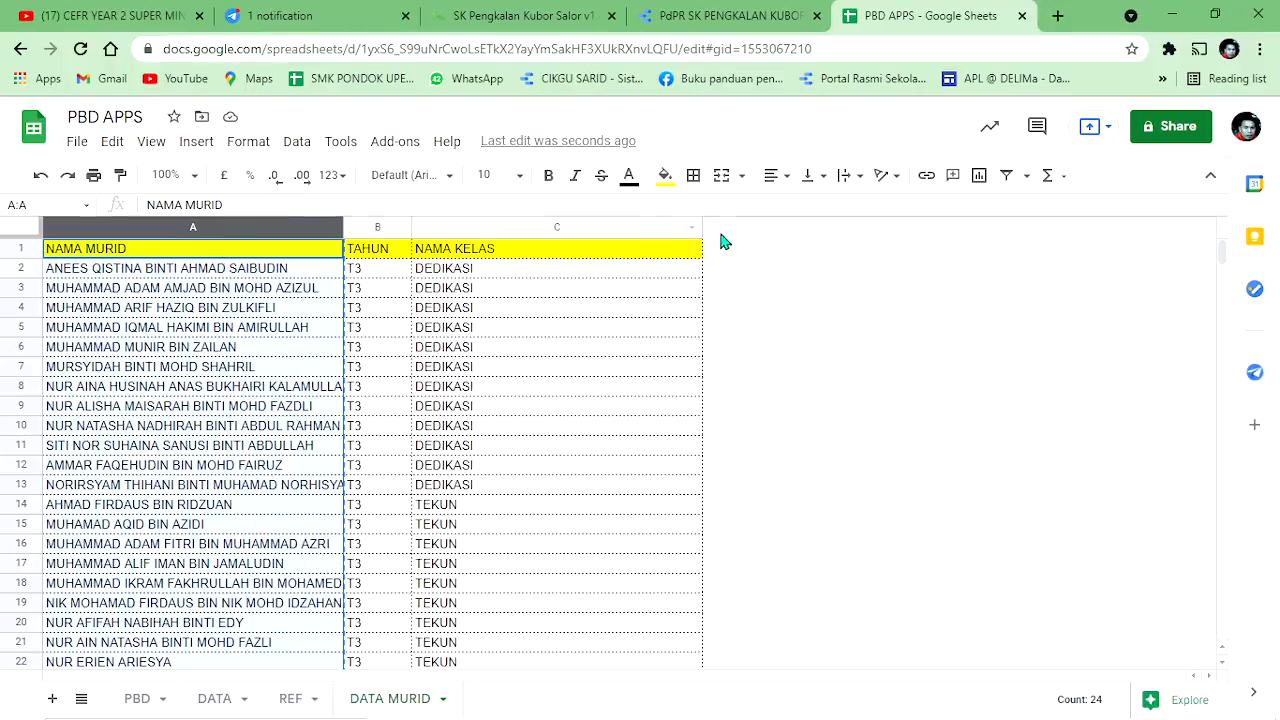
right_click(657, 238)
left_click(628, 225)
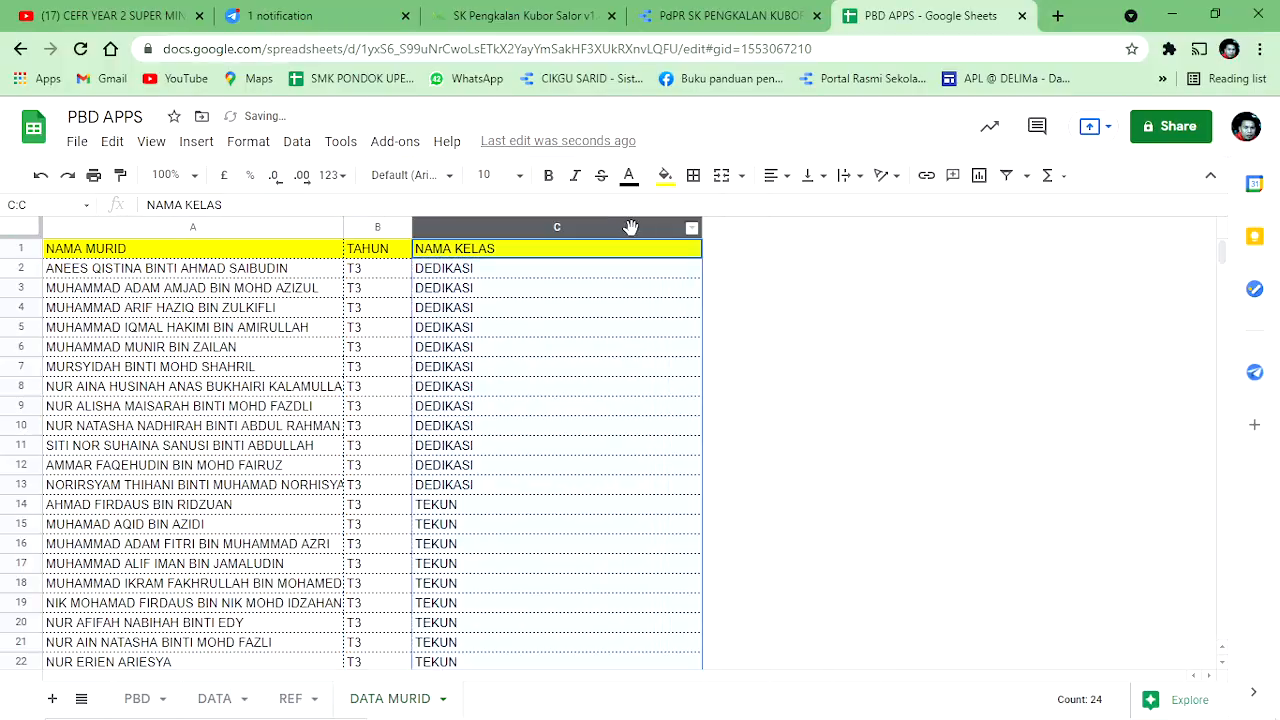
right_click(663, 242)
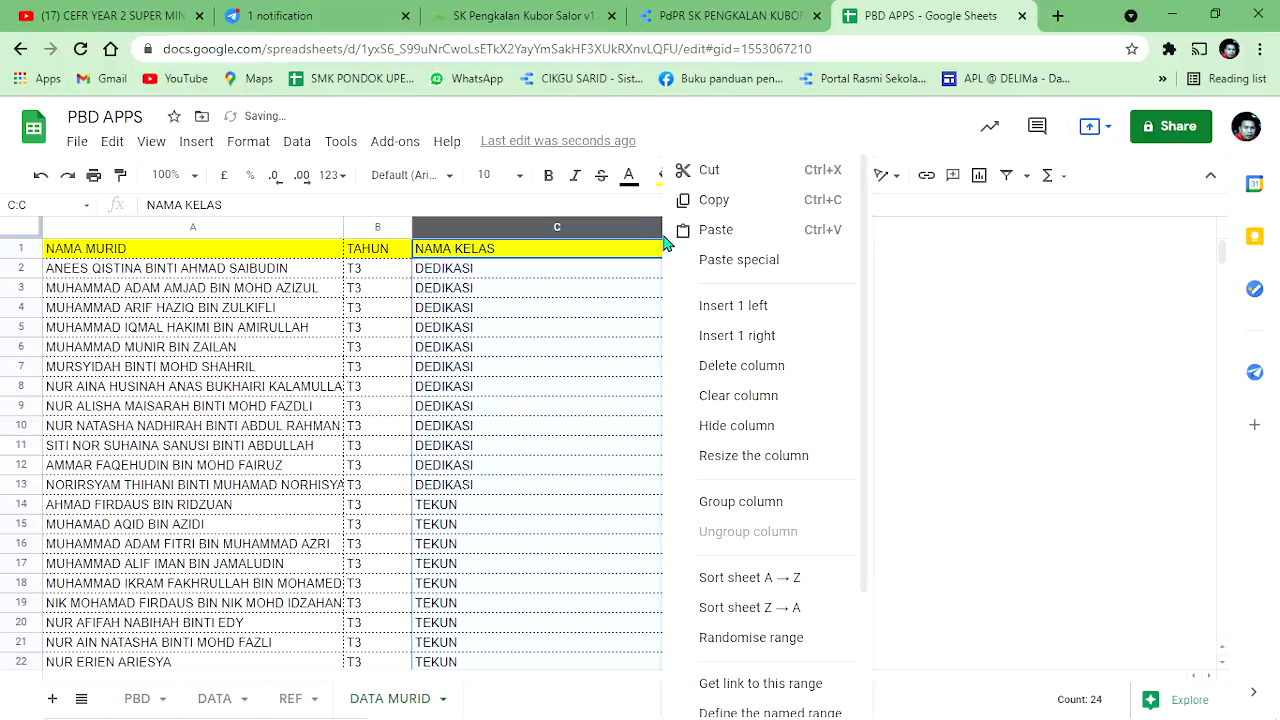
left_click(757, 337)
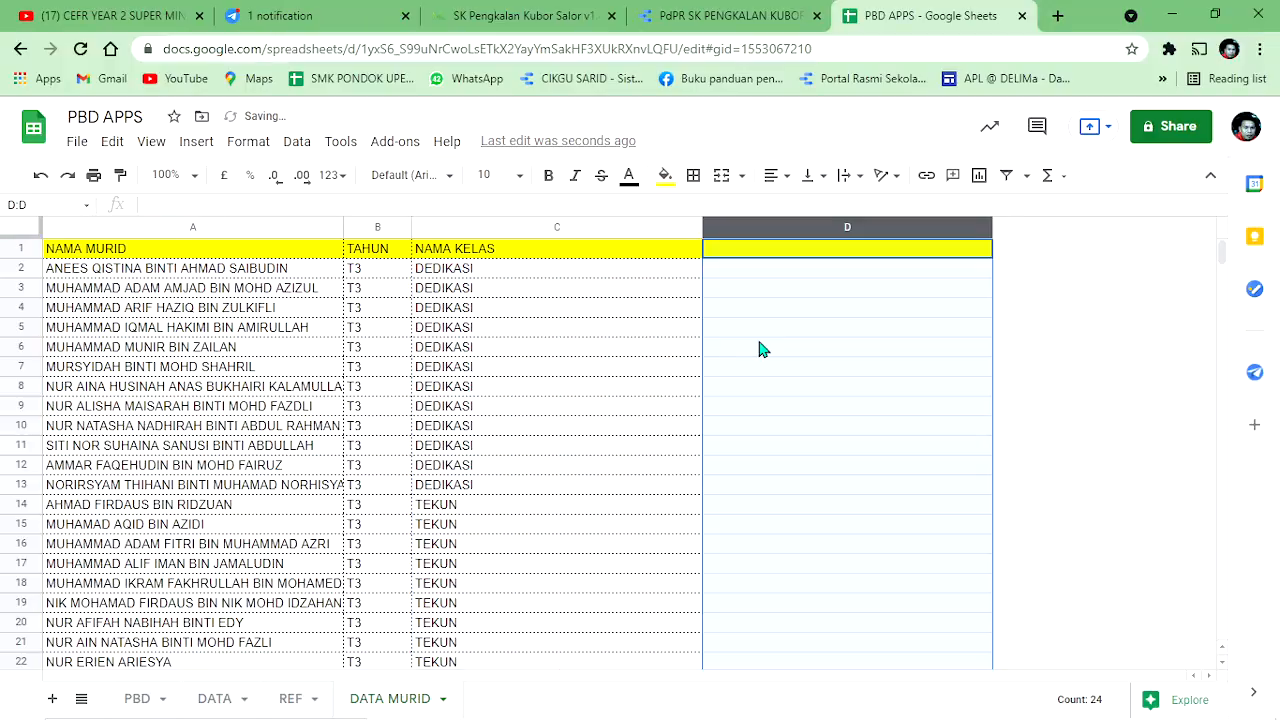
right_click(745, 224)
left_click(797, 231)
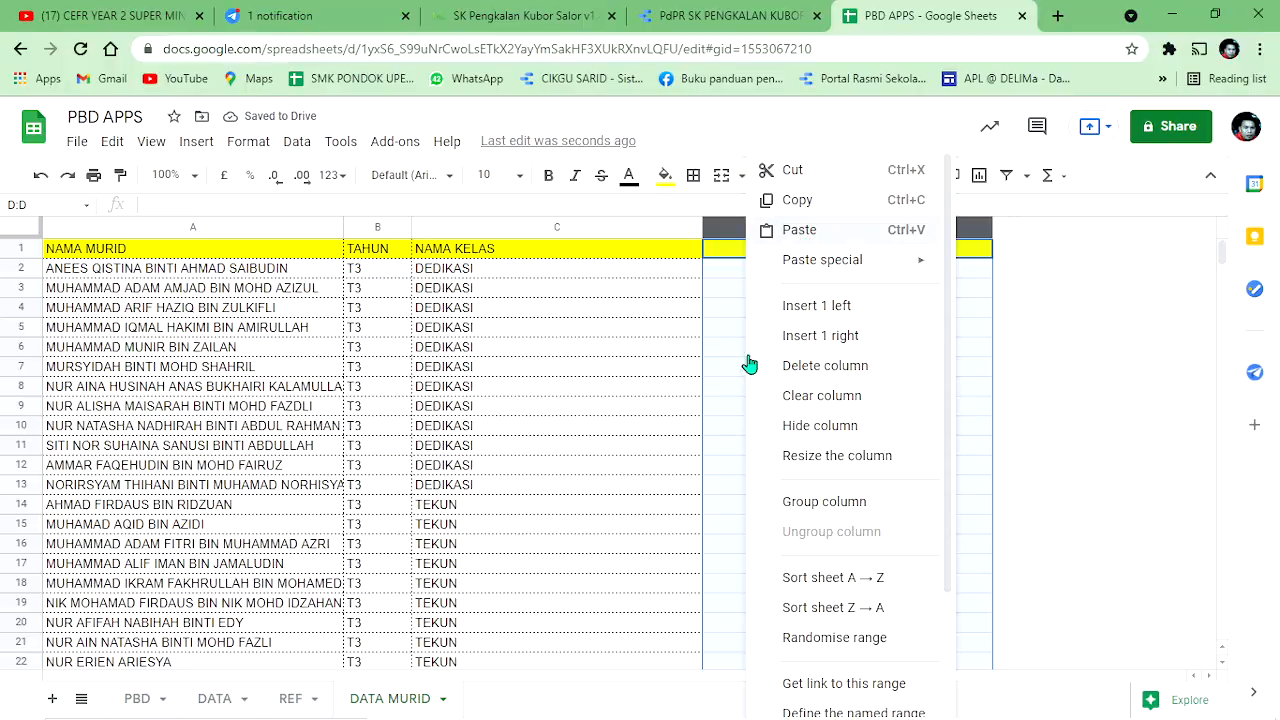
left_click(640, 391)
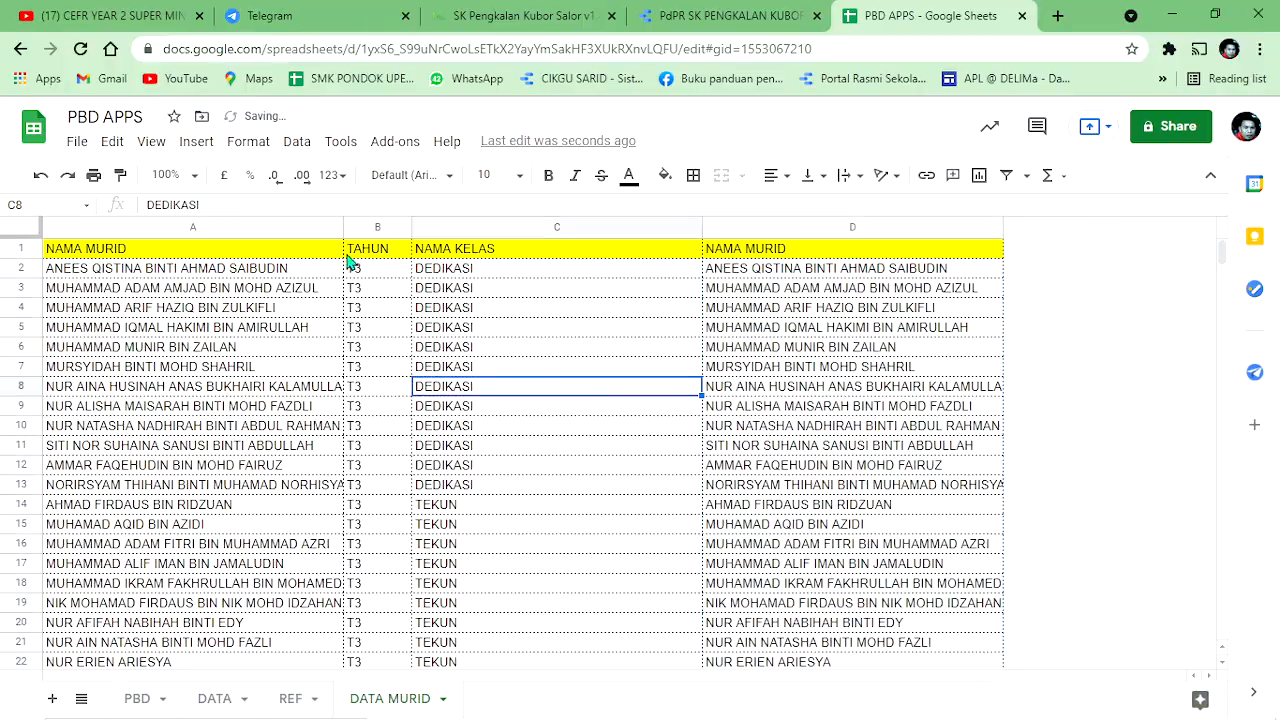
Step: Delete the original NAMA MURID column A from the DATA MURID sheet
left_click(270, 224)
right_click(270, 224)
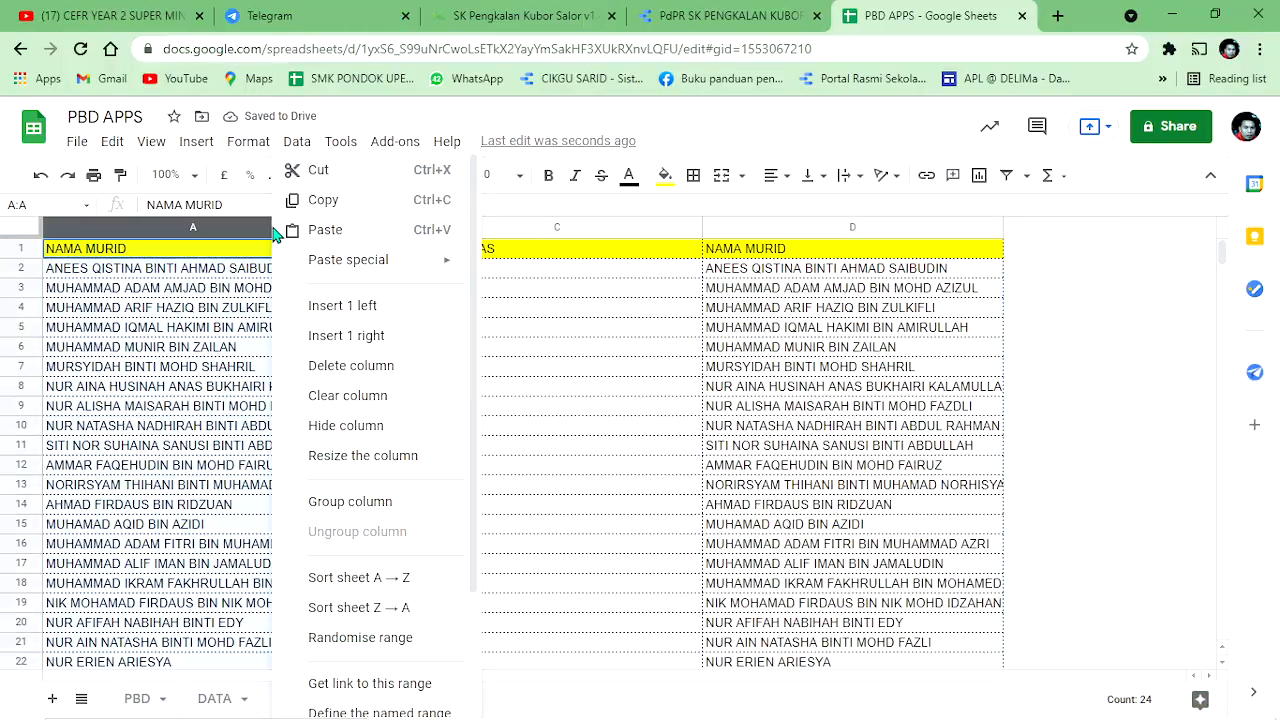
left_click(345, 366)
left_click(200, 370)
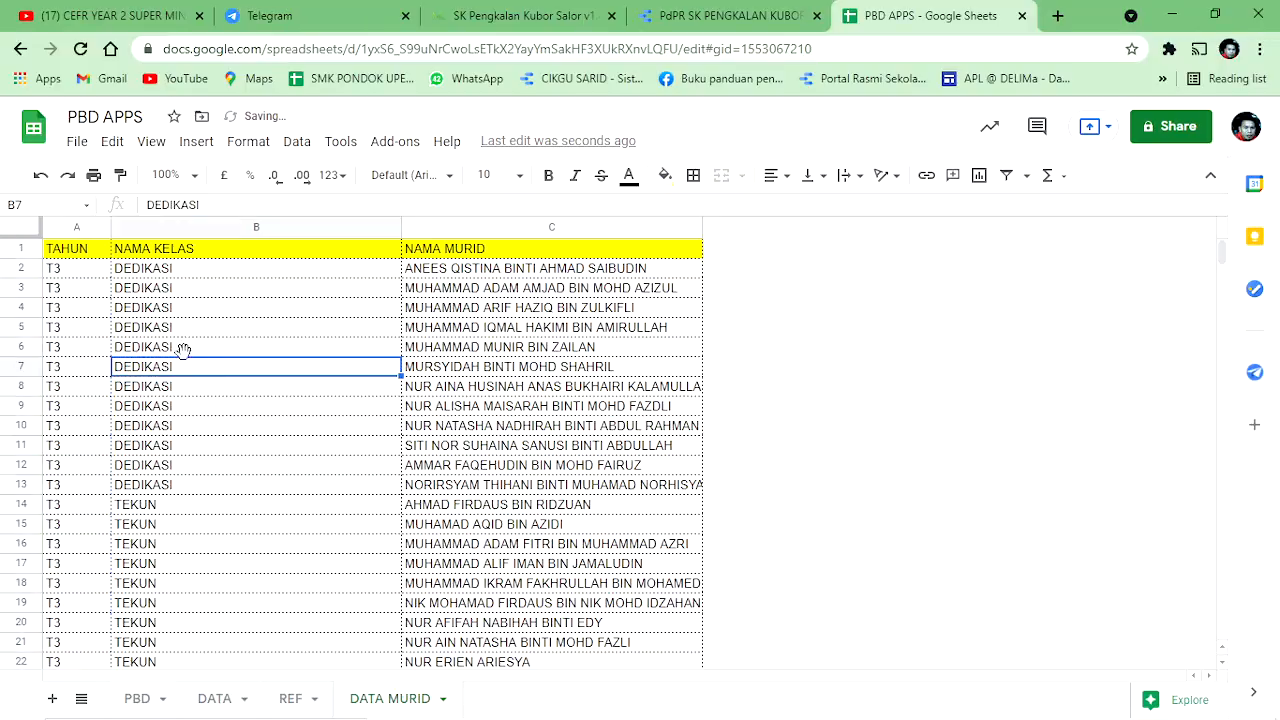
Step: Narrow the NAMA KELAS column and widen the NAMA MURID column so the full student names fit
left_click(97, 289)
left_click(217, 290)
left_click(486, 292)
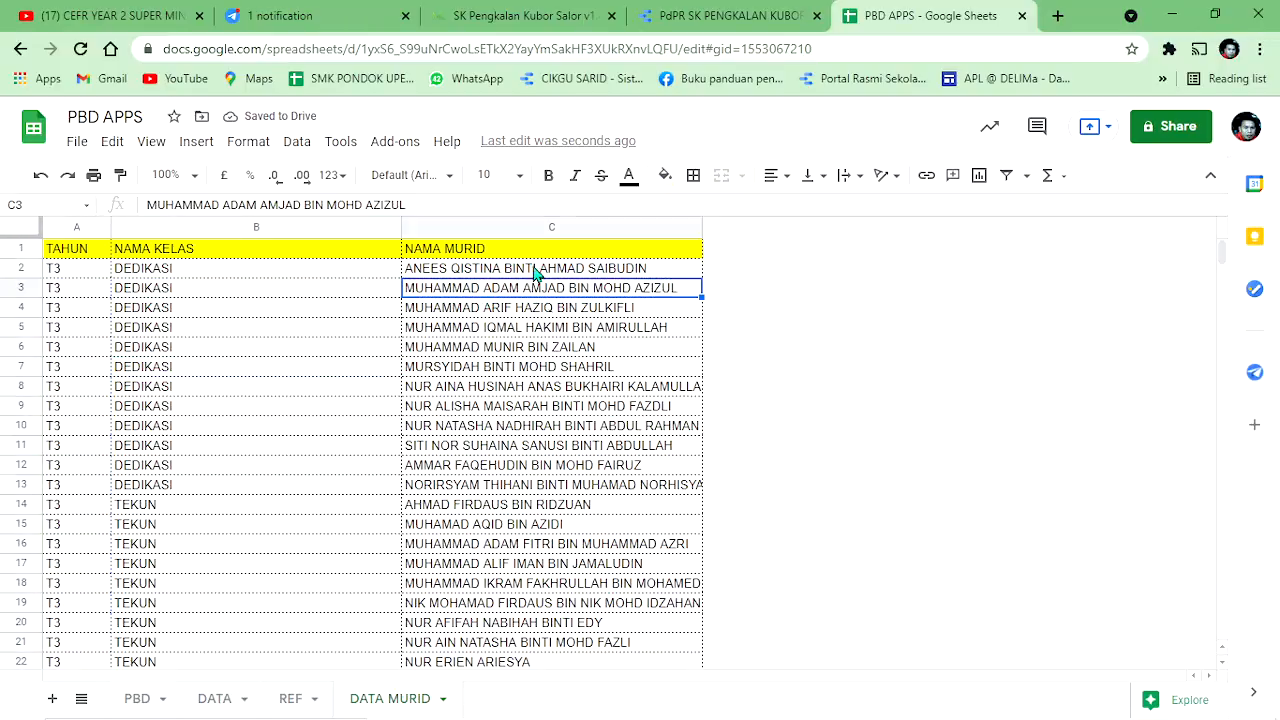
left_click_drag(401, 224, 256, 226)
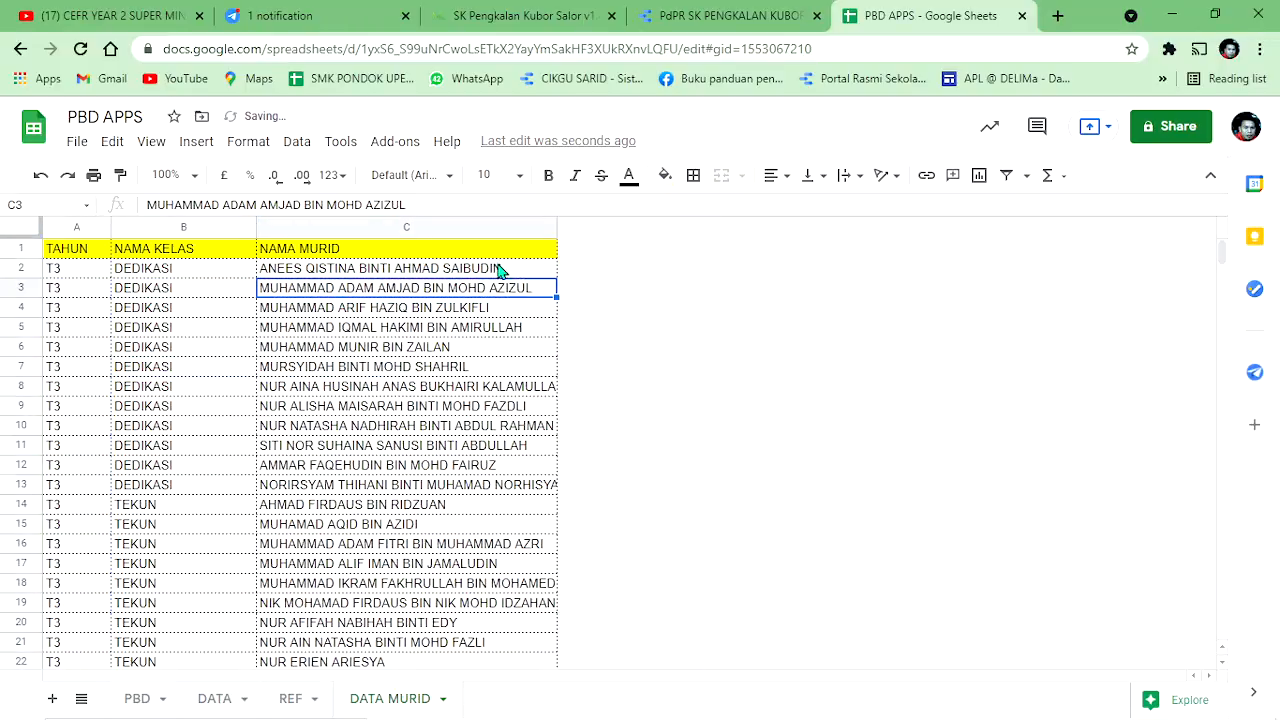
left_click_drag(556, 226, 628, 228)
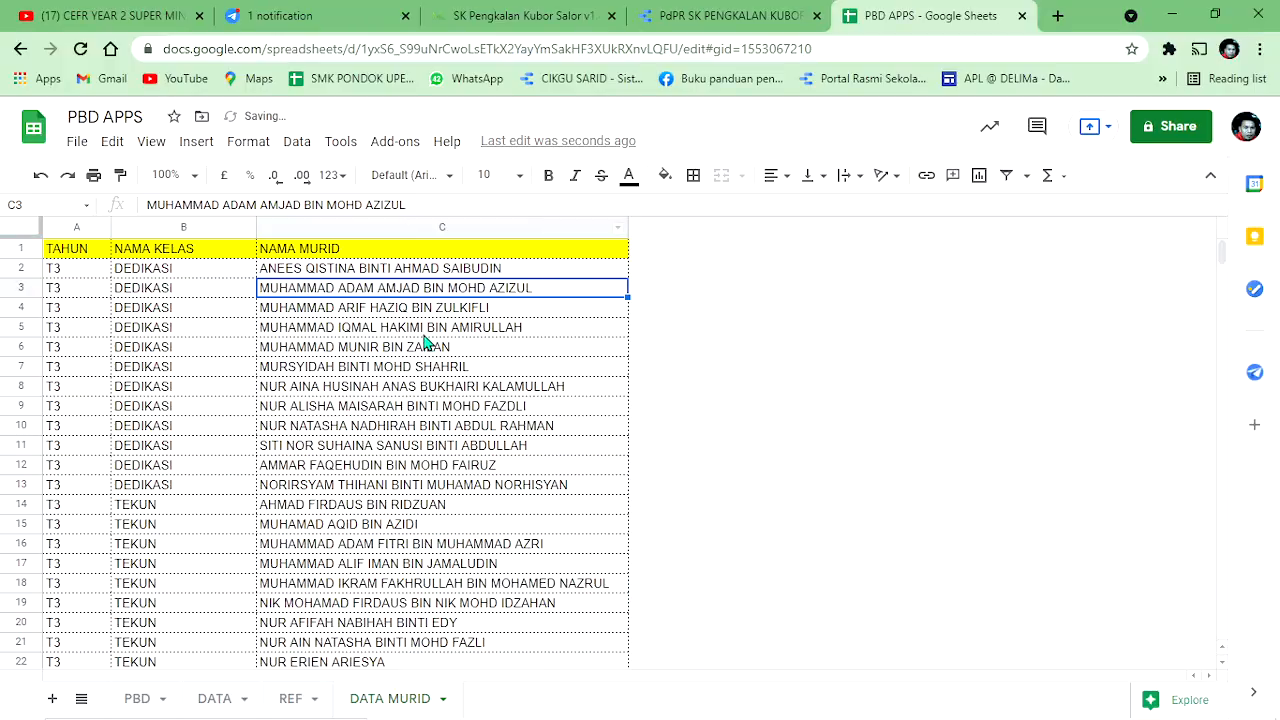
Step: Look through the TAHUN, NAMA KELAS and NAMA MURID entries and the empty rows below them on the DATA MURID sheet
scroll(188, 400, "down", 3)
scroll(188, 400, "down", 4)
scroll(170, 405, "up", 4)
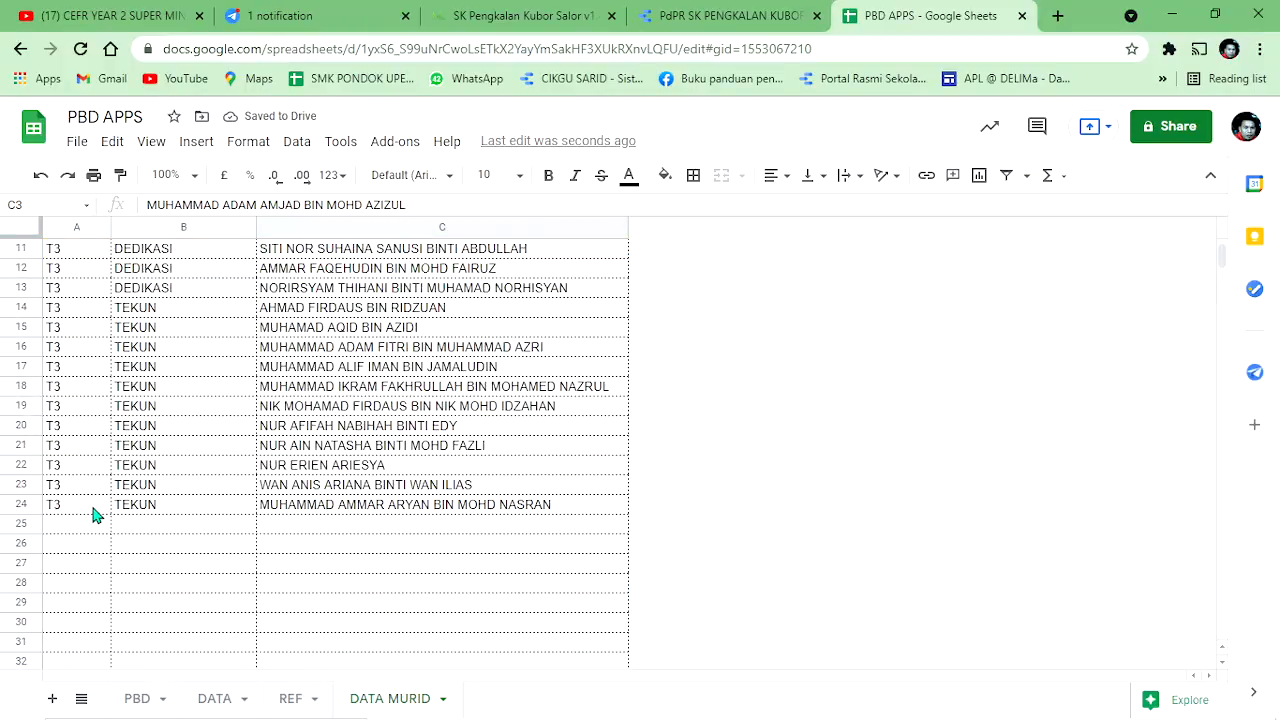
scroll(80, 450, "down", 3)
left_click(77, 330)
left_click(70, 442)
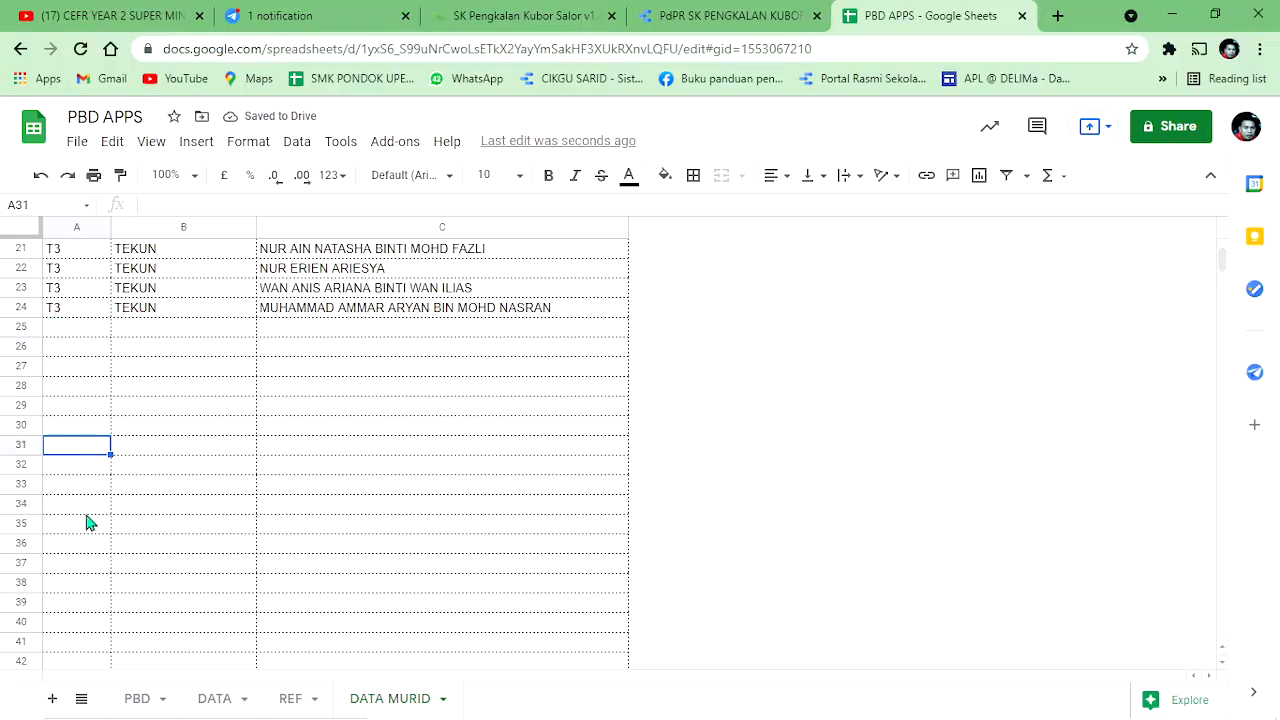
scroll(190, 530, "down", 3)
scroll(160, 522, "down", 2)
scroll(449, 434, "up", 10)
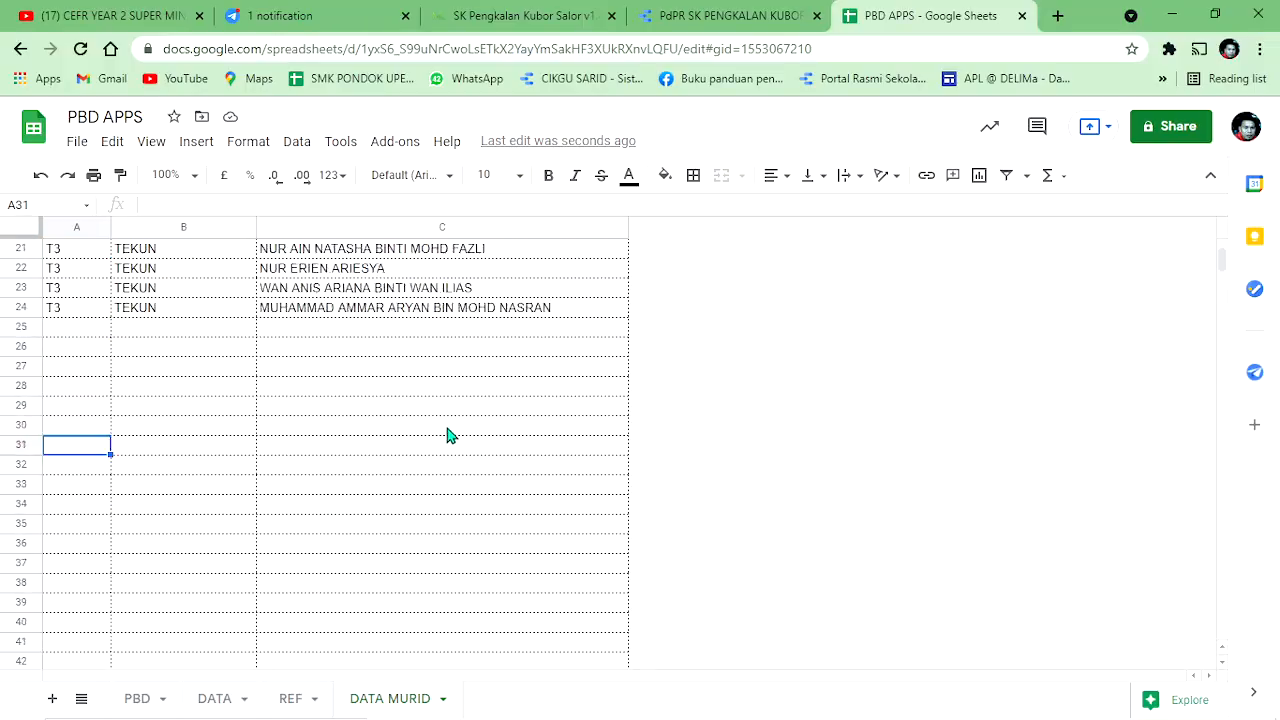
scroll(60, 300, "up", 2)
left_click(70, 274)
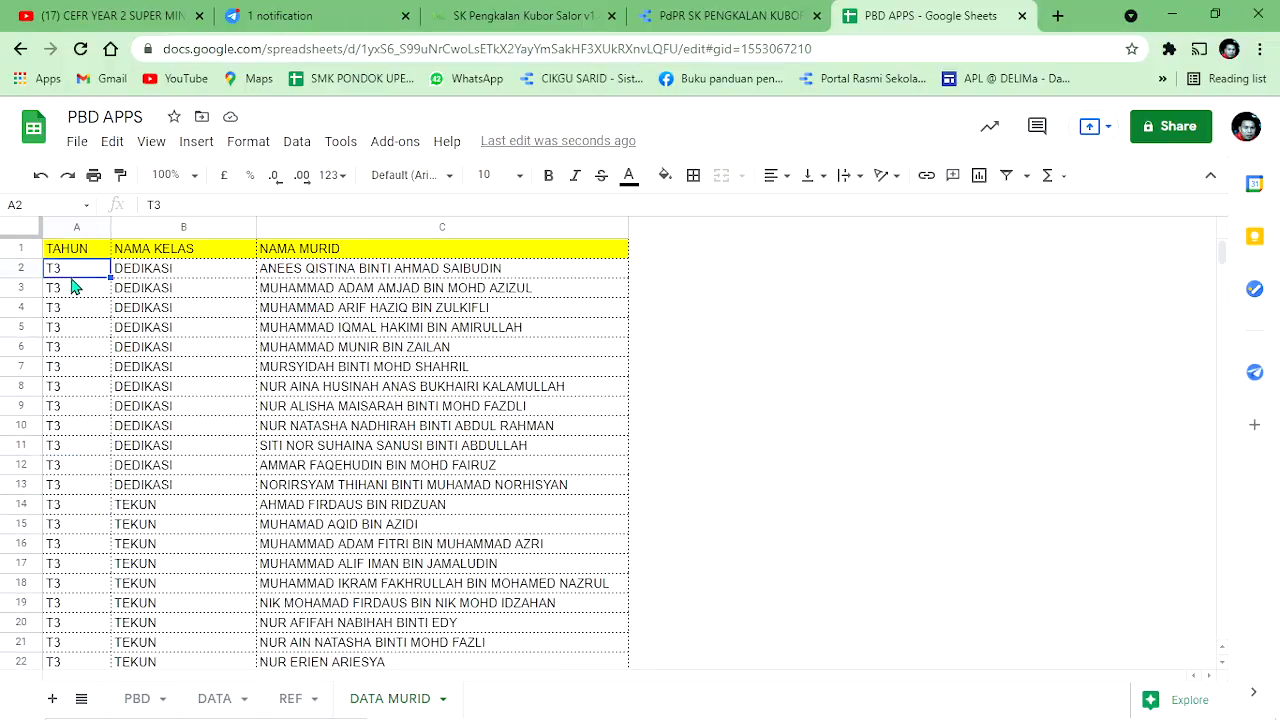
left_click(166, 289)
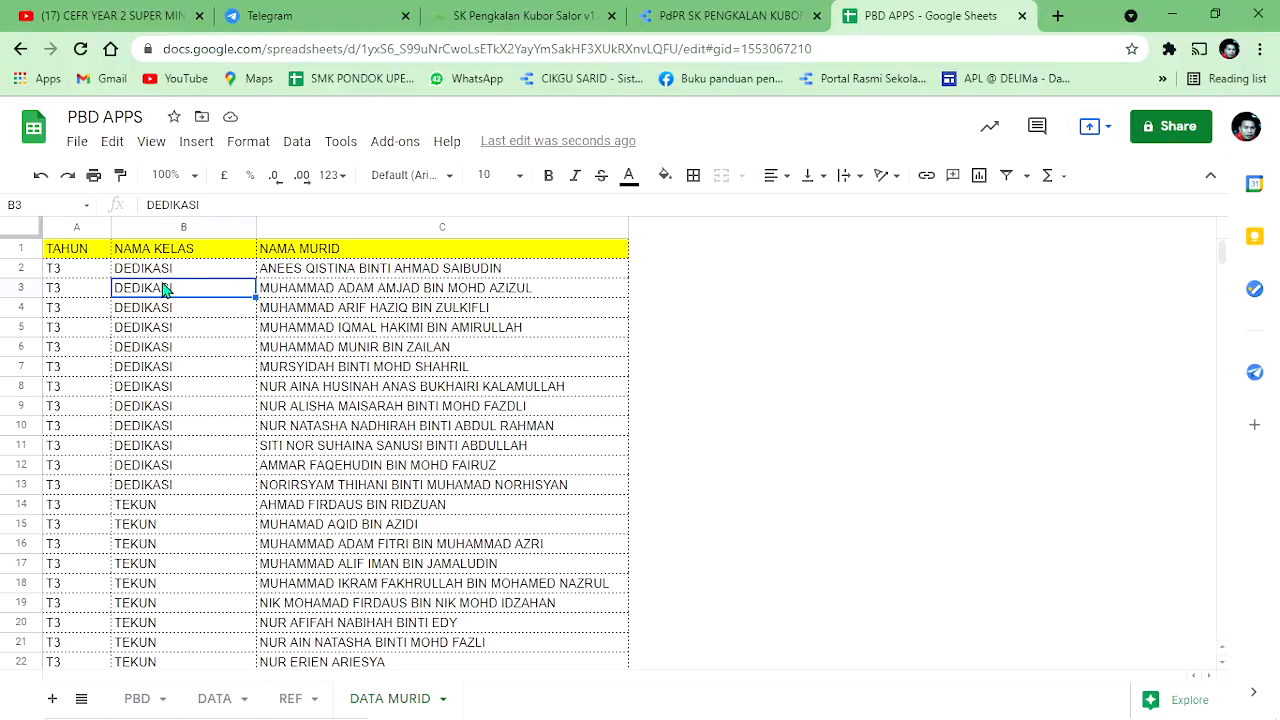
left_click(414, 292)
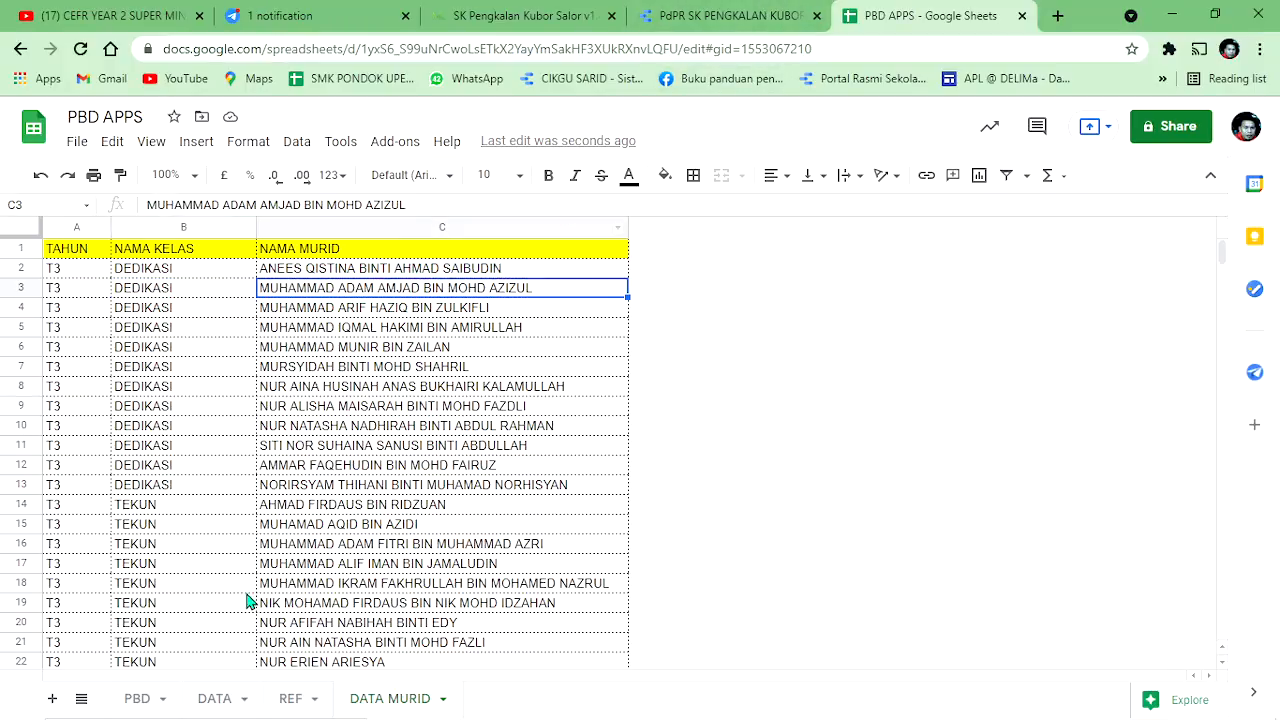
Step: Compare the column headers of the PBD sheet with those of the DATA MURID sheet
left_click(137, 698)
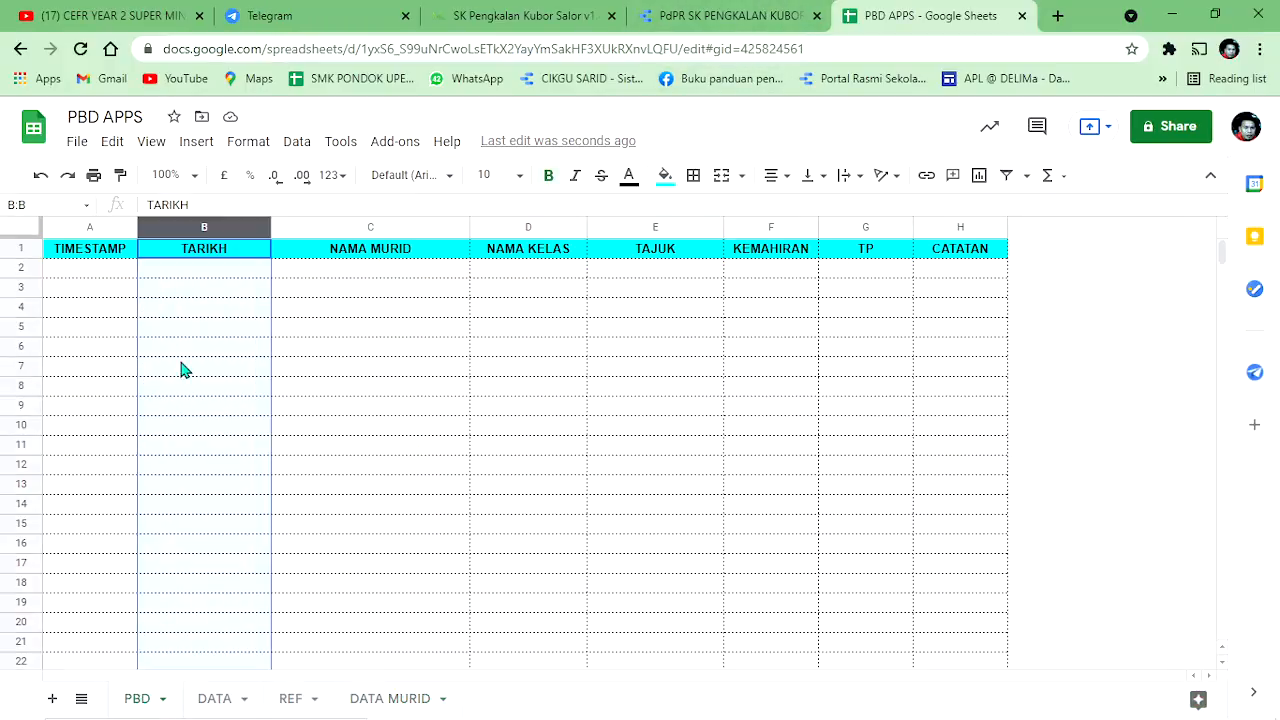
left_click(97, 274)
left_click(388, 258)
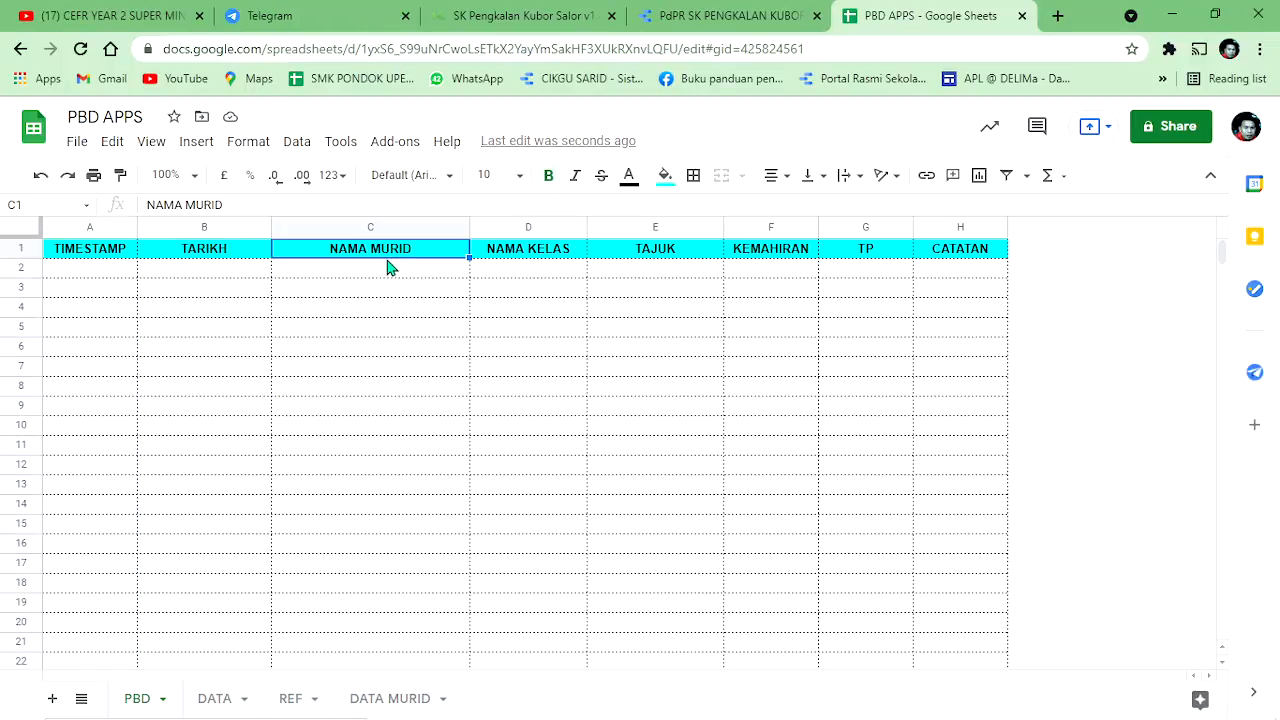
left_click(542, 253)
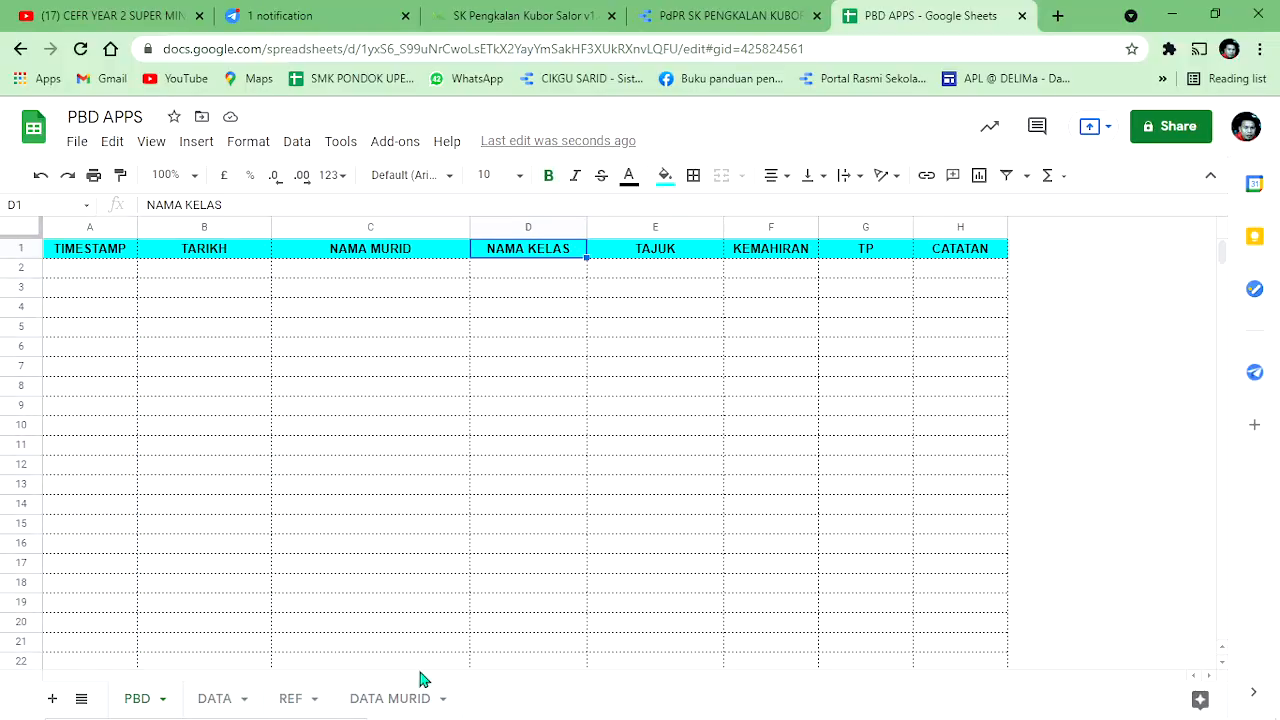
left_click(405, 700)
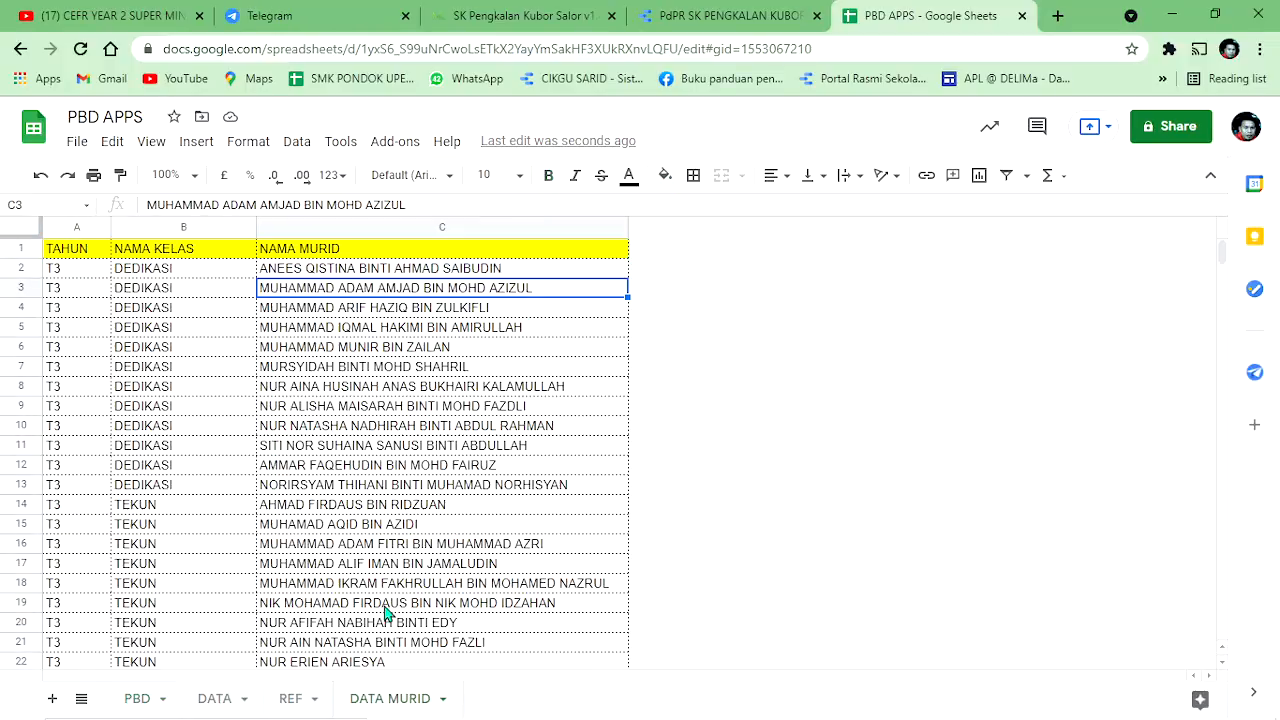
left_click(80, 250)
left_click(185, 255)
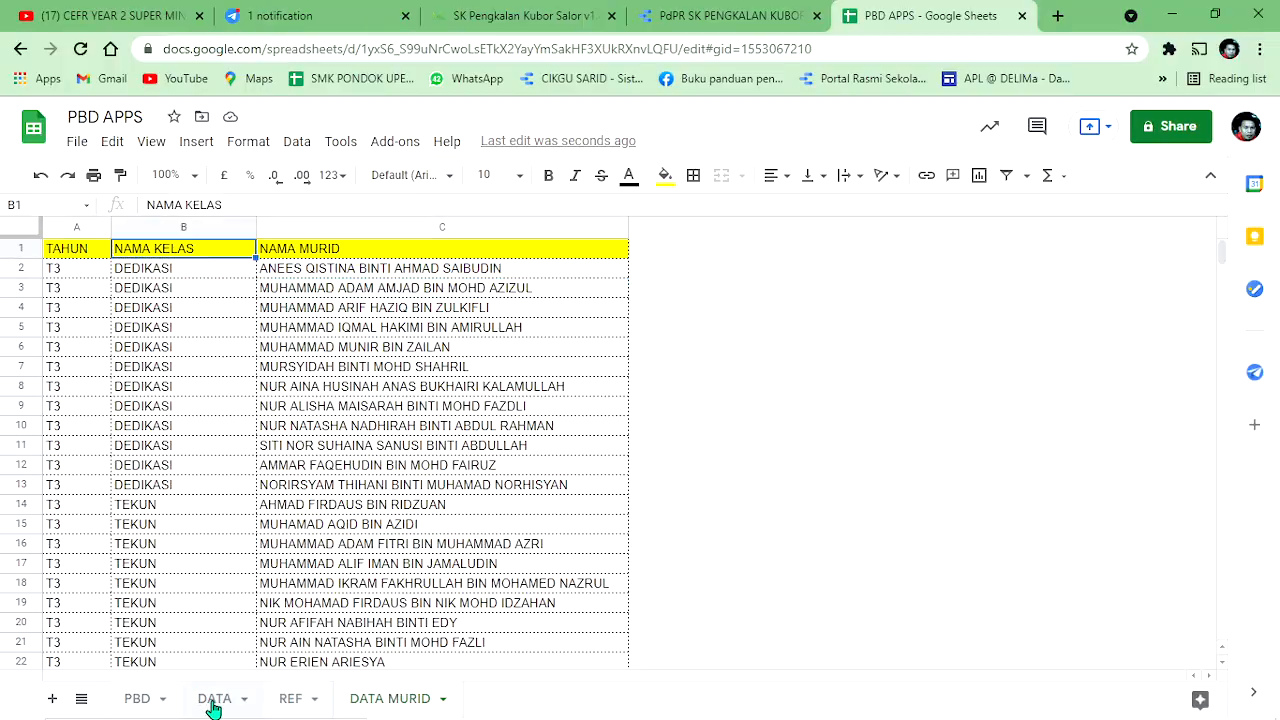
Step: Insert a column before NAMA KELAS on the PBD sheet and give it the header TAHUN
left_click(140, 699)
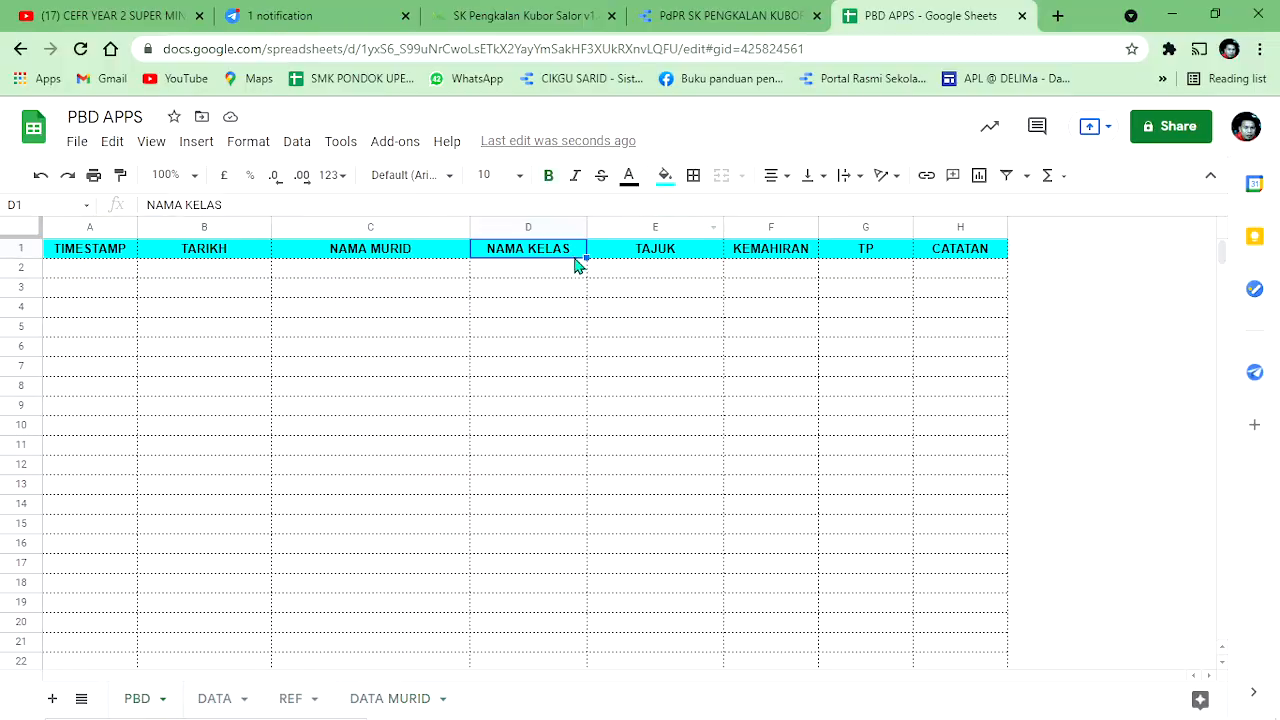
left_click(524, 226)
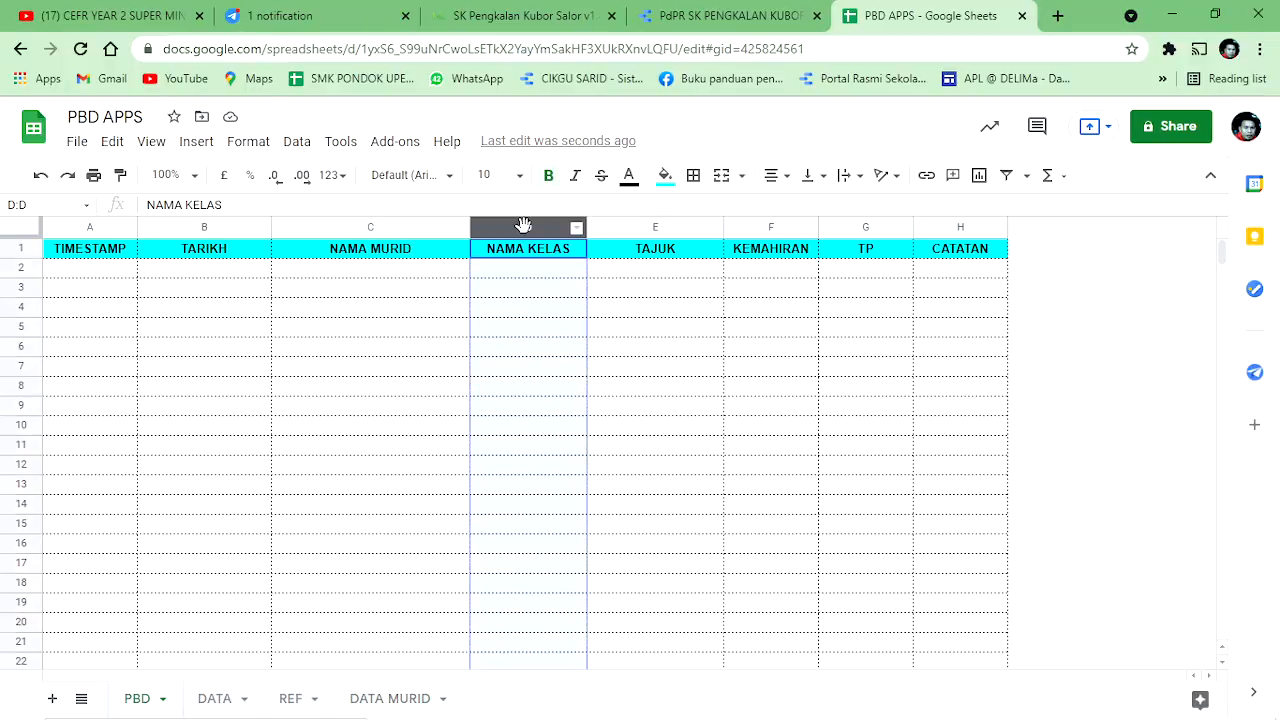
right_click(527, 230)
left_click(620, 305)
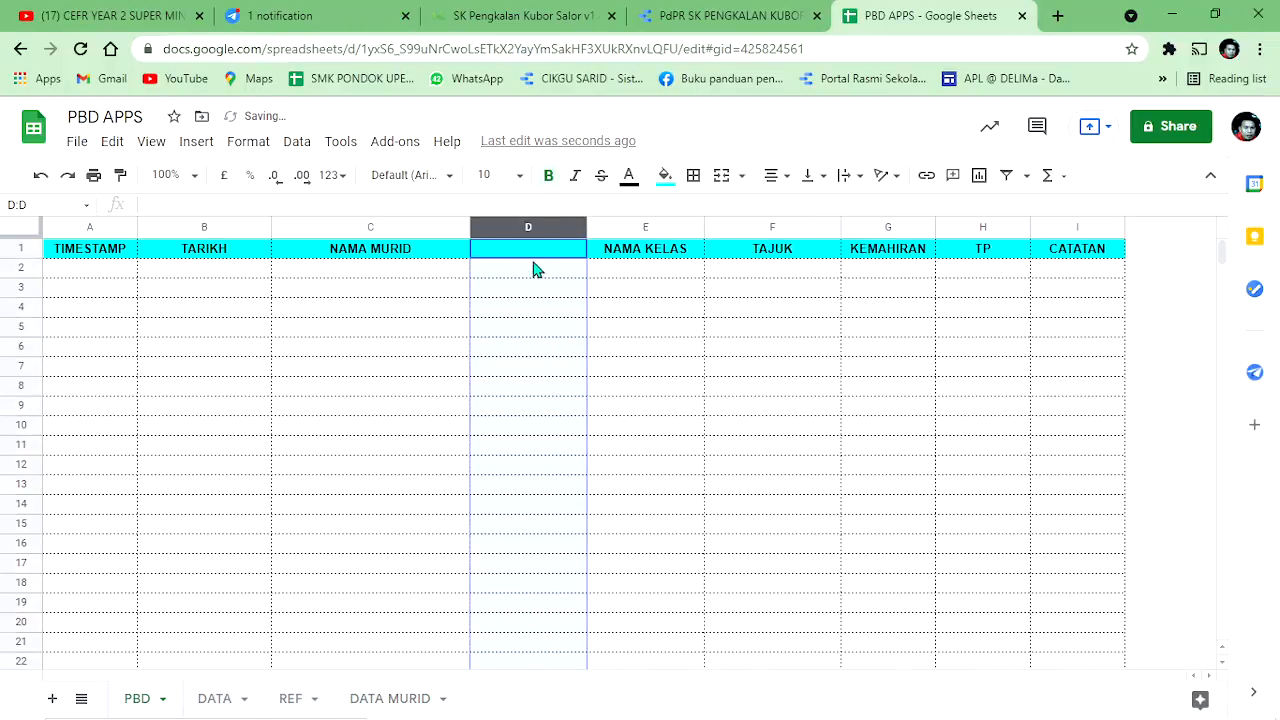
type("T")
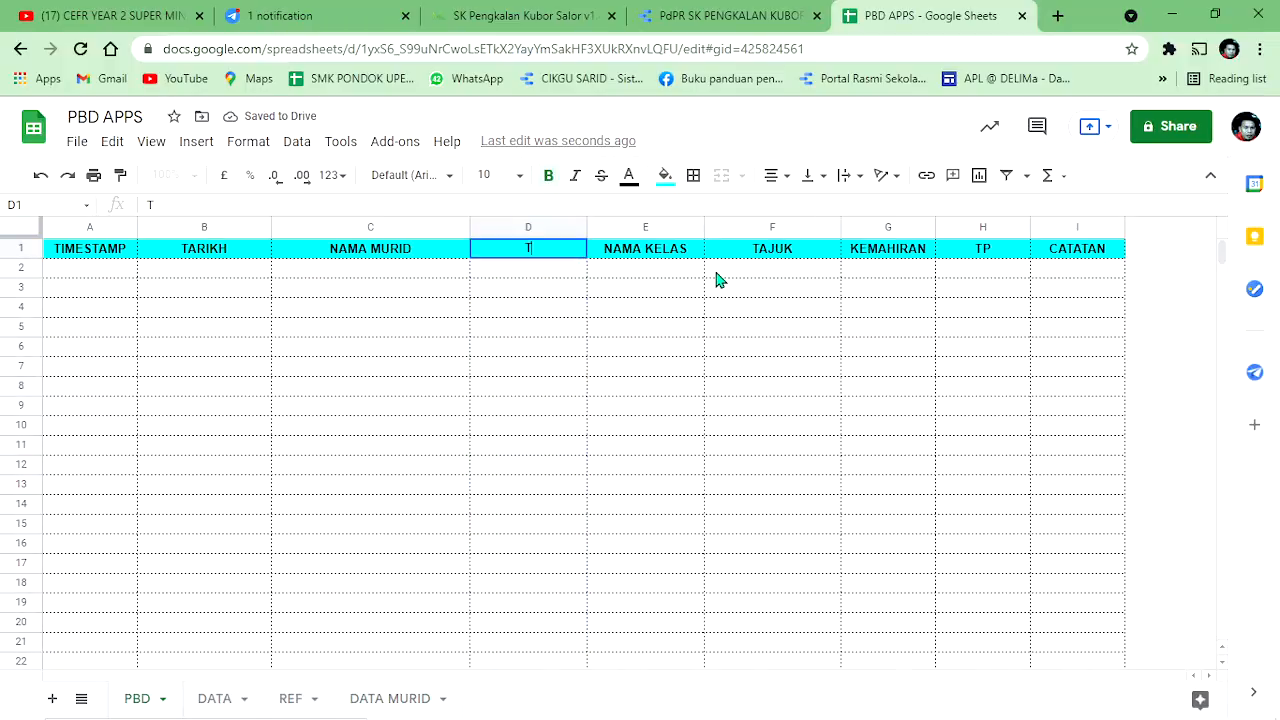
type("AHUN")
left_click(648, 350)
Step: Review the PBD sheet's header cells from TAHUN through CATATAN
left_click(560, 256)
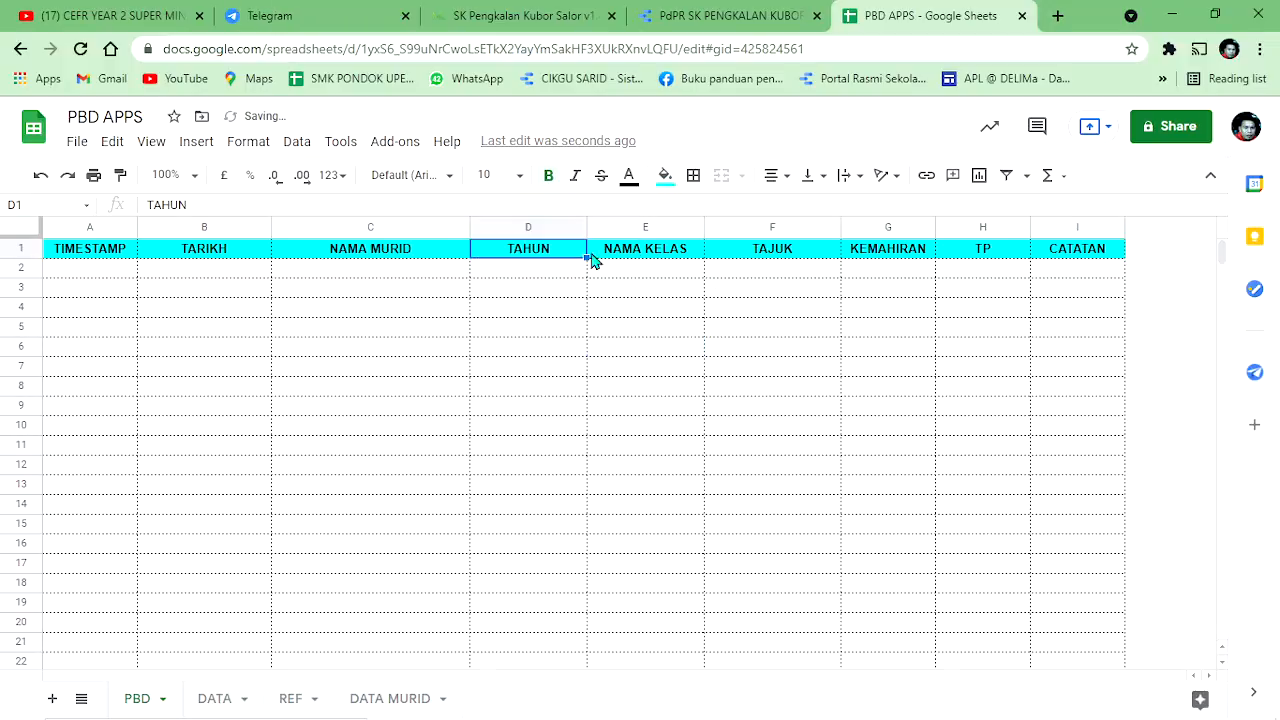
left_click(643, 257)
left_click(795, 252)
left_click(912, 256)
left_click(1004, 252)
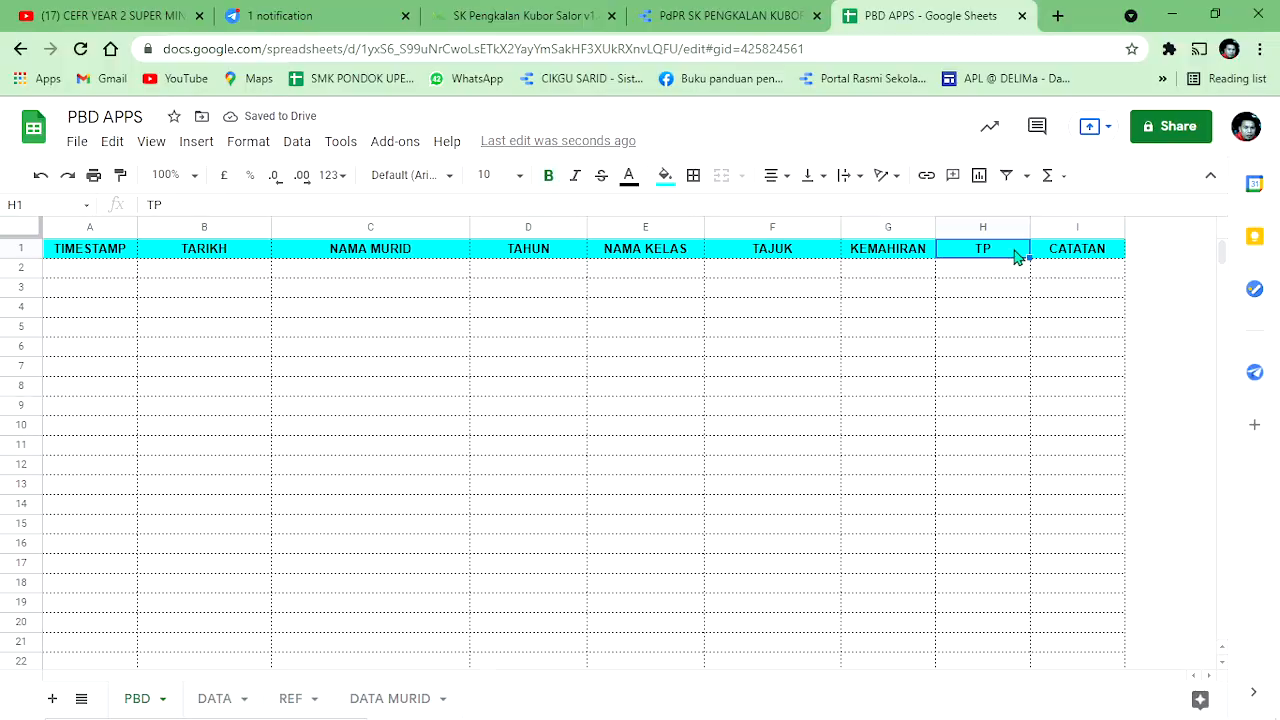
left_click(1065, 252)
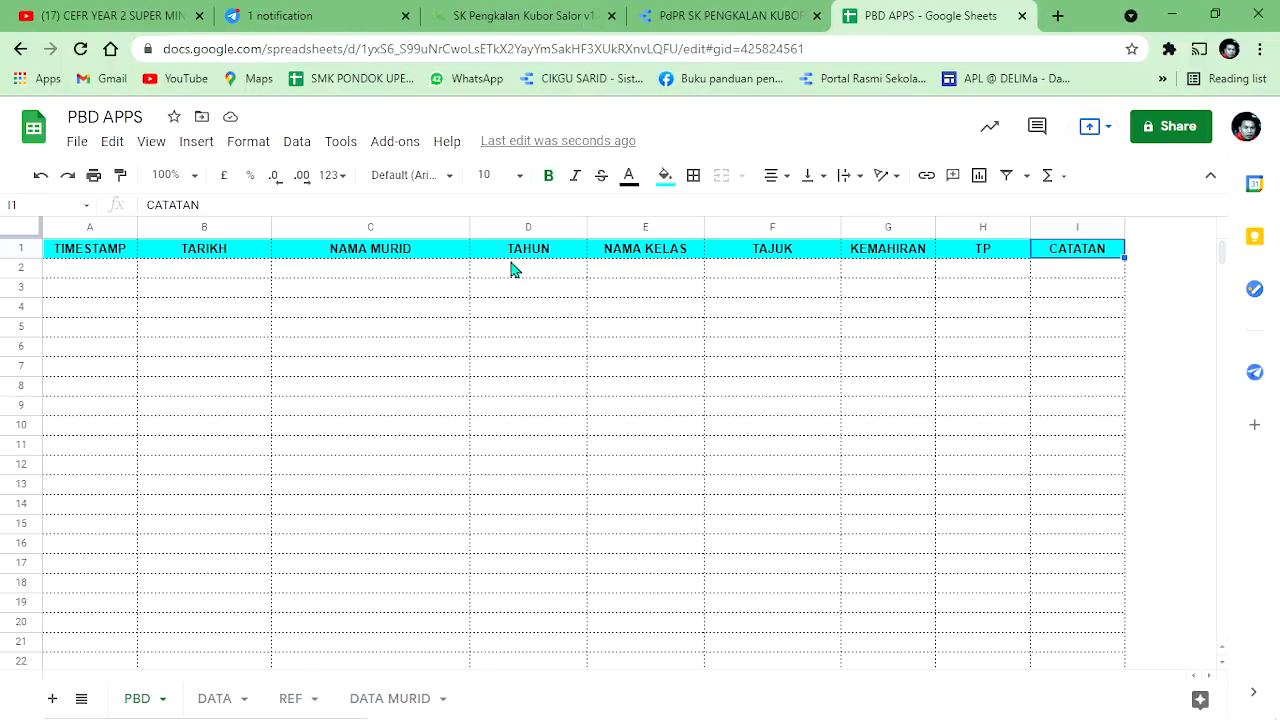
Step: Open the AppSheet website in a new browser tab and go to the account's list of apps
left_click(1059, 16)
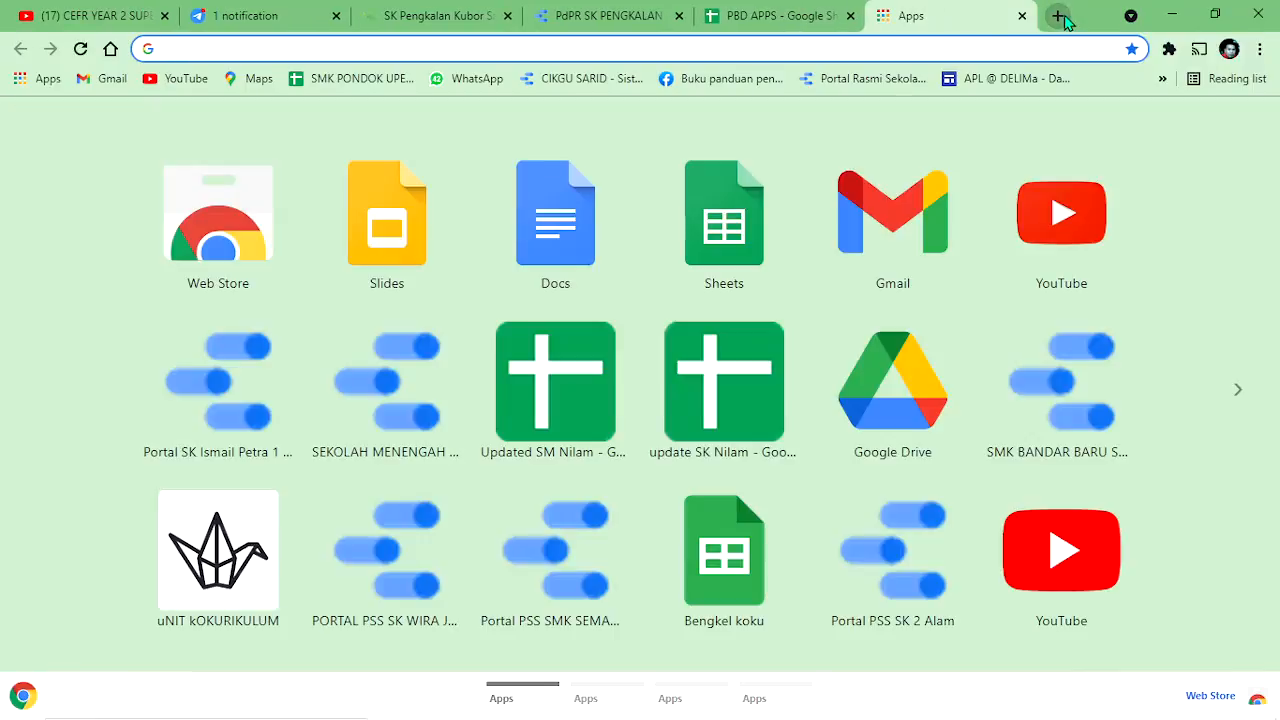
type("AP")
key("Return")
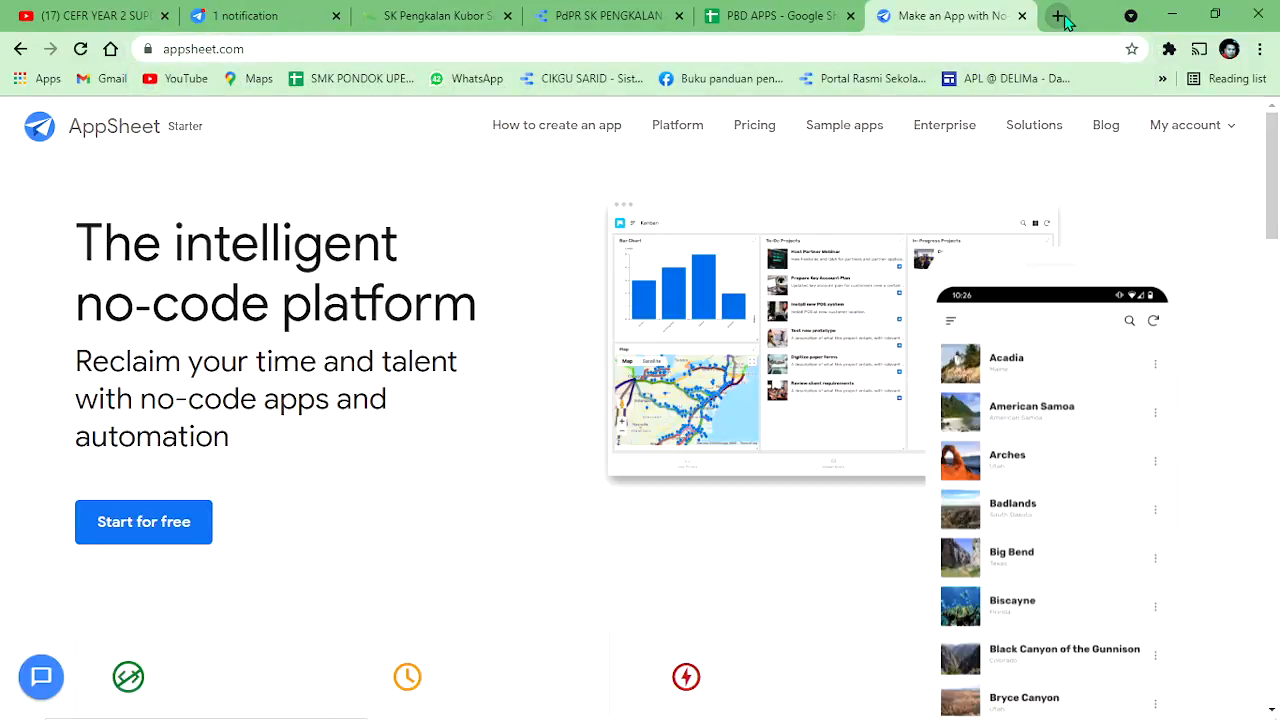
mouse_move(1154, 126)
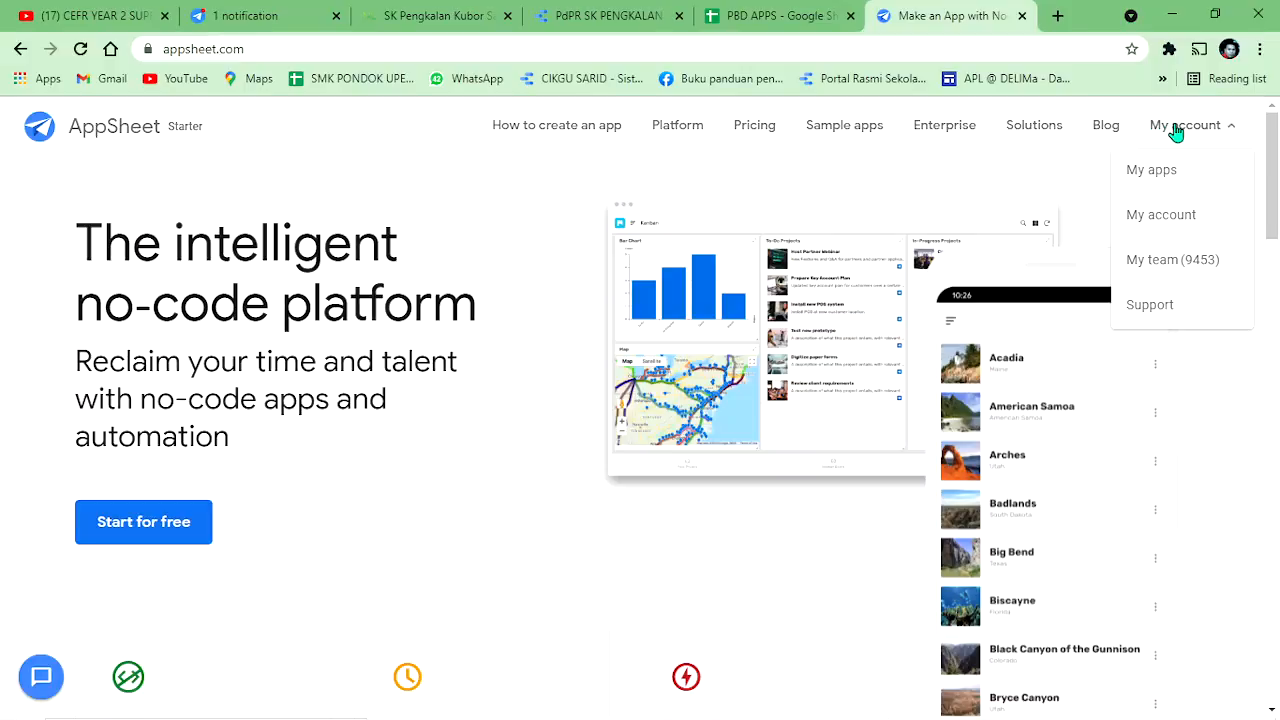
left_click(1183, 175)
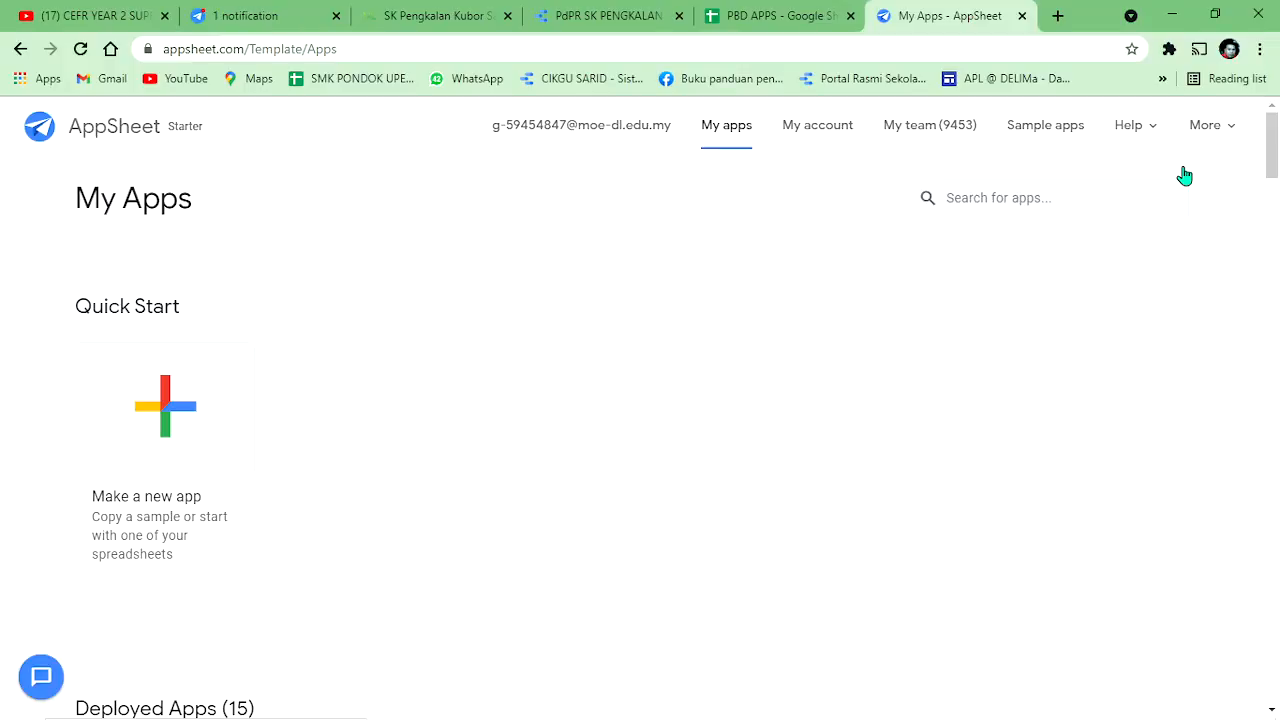
Step: Start a new app from own data, name it PBD ENGLISH, set its category to Other and proceed to choosing its data
left_click(167, 401)
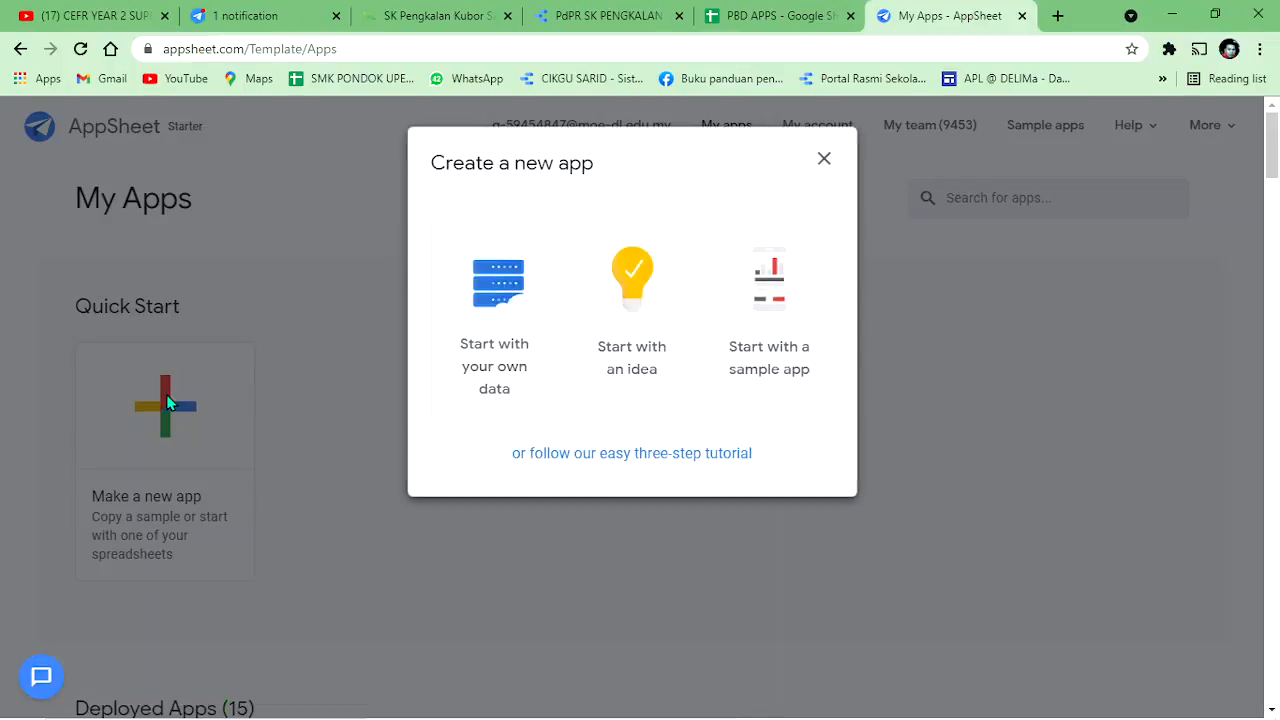
left_click(480, 320)
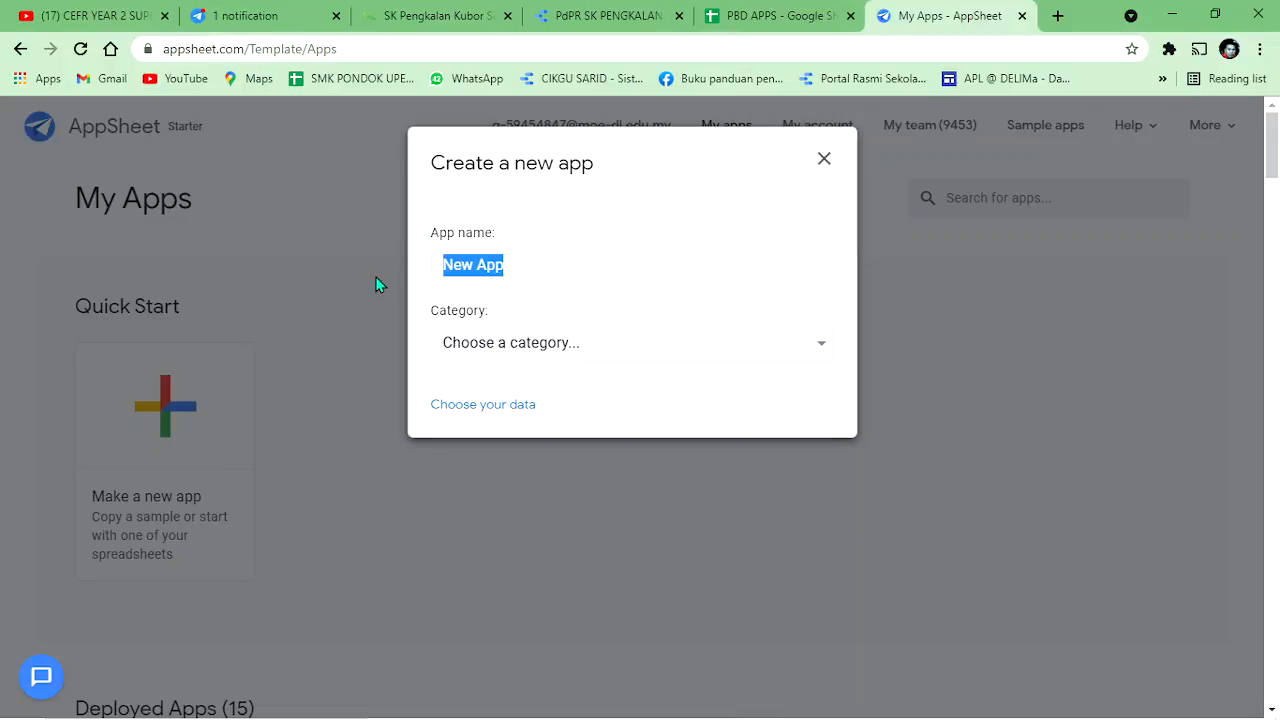
type("PBD ")
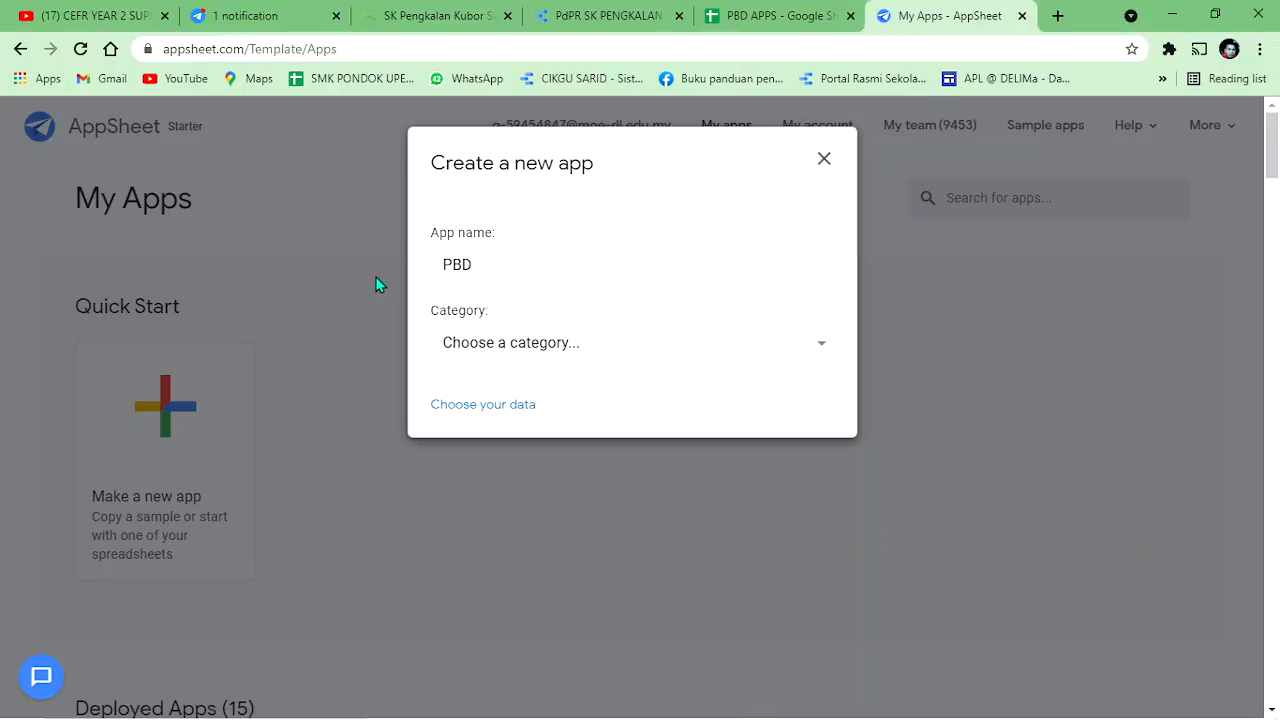
type("ENGLISH")
left_click(562, 356)
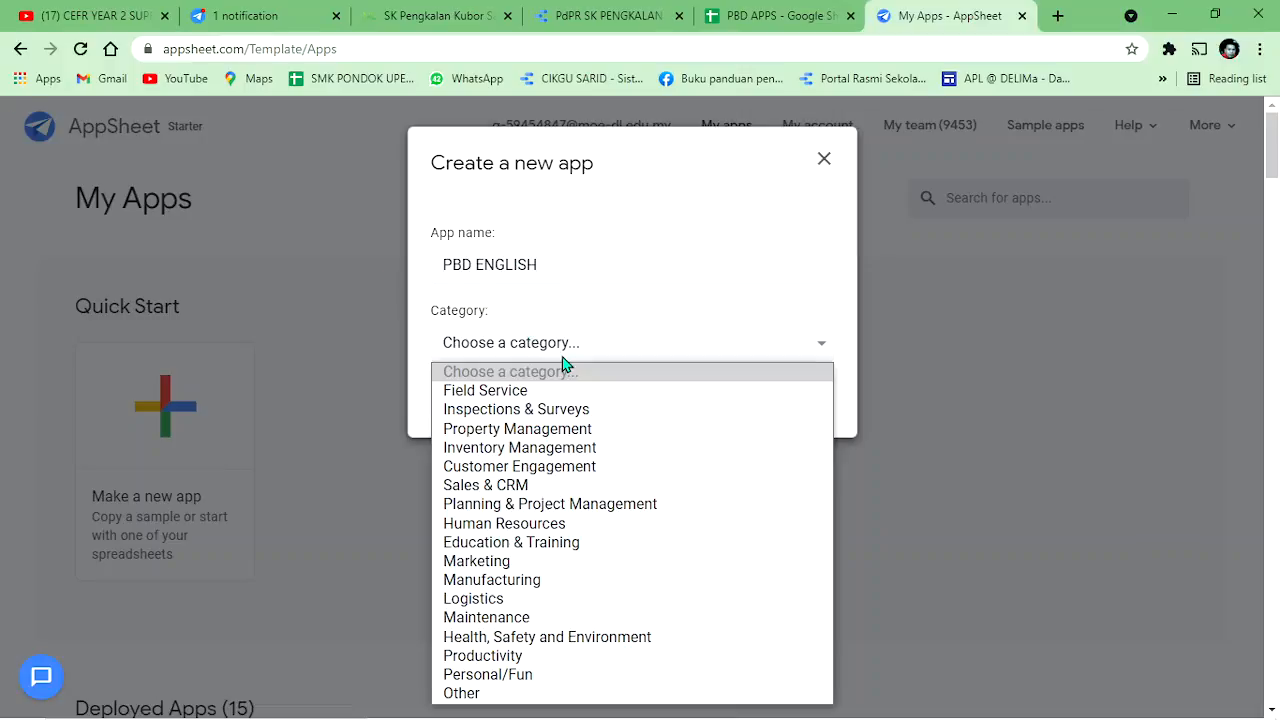
left_click(515, 694)
left_click(482, 405)
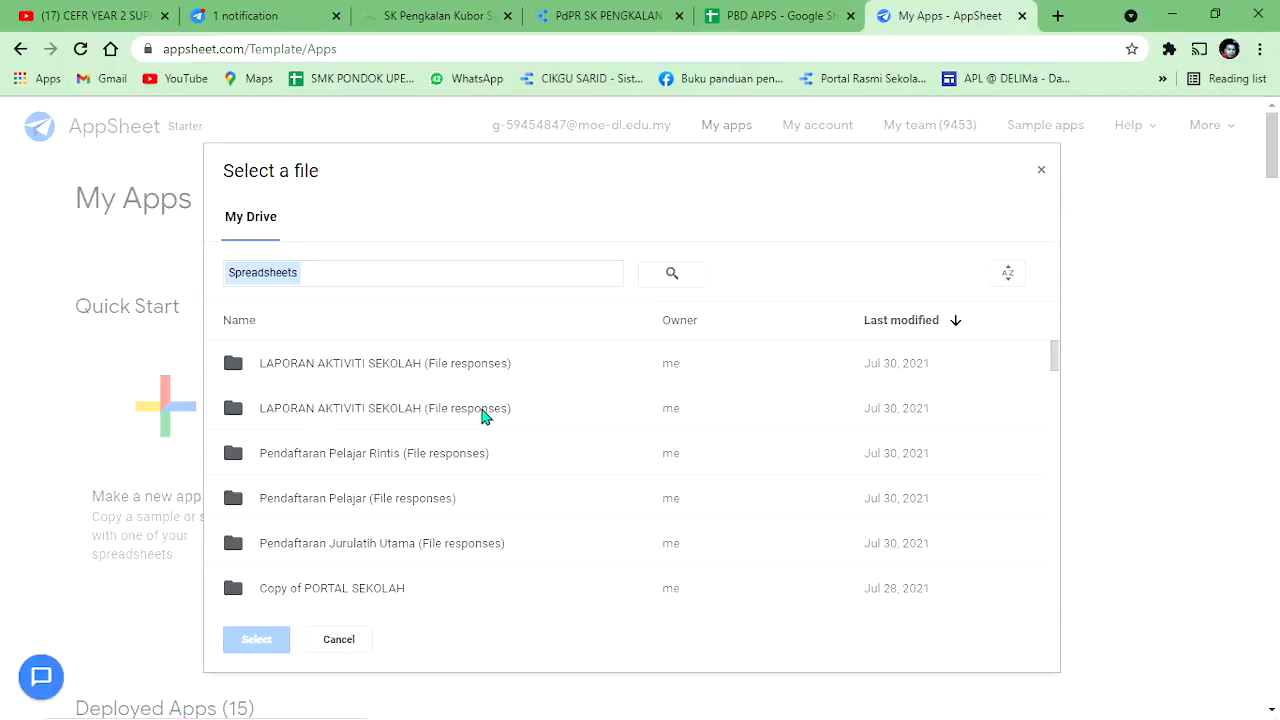
Step: Switch to the Google Sheets spreadsheet and copy its title, PBD APPS
left_click(775, 15)
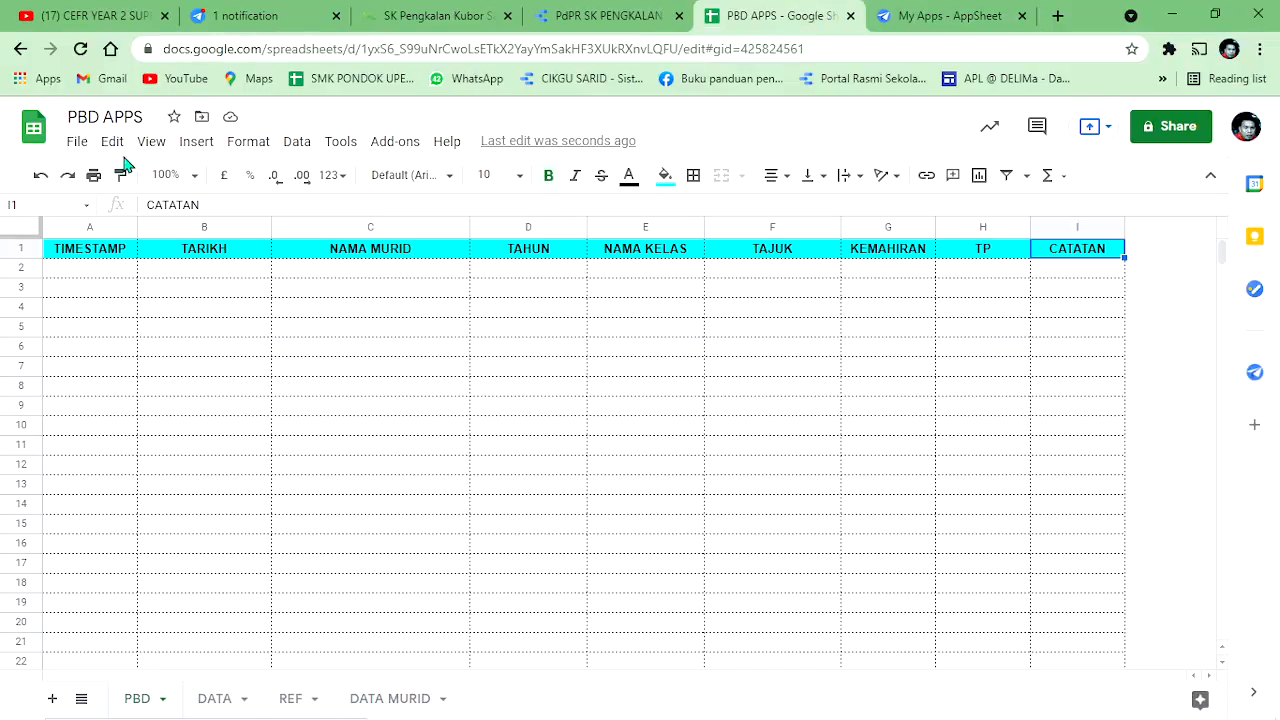
double_click(111, 120)
right_click(111, 122)
triple_click(105, 118)
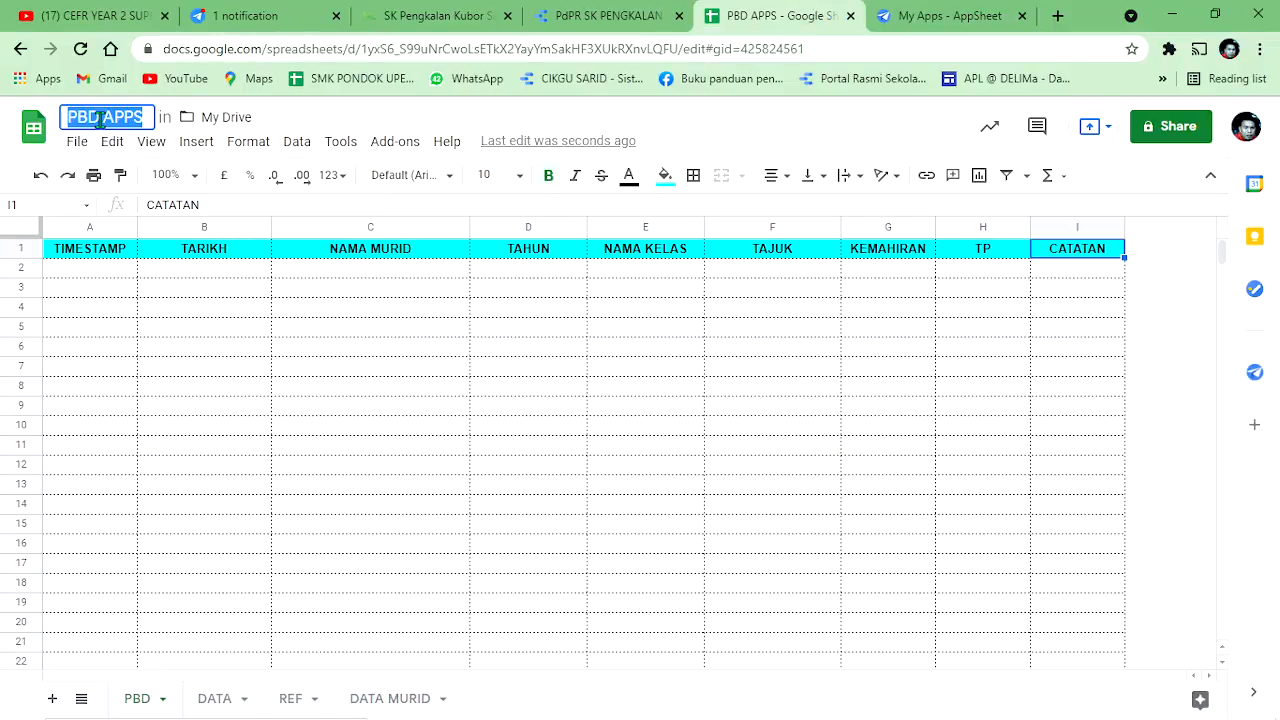
right_click(101, 122)
left_click(147, 190)
Step: Return to AppSheet, search the Drive spreadsheets for PBD APPS using the copied title, and select that file as the app's data source
left_click(915, 16)
right_click(366, 279)
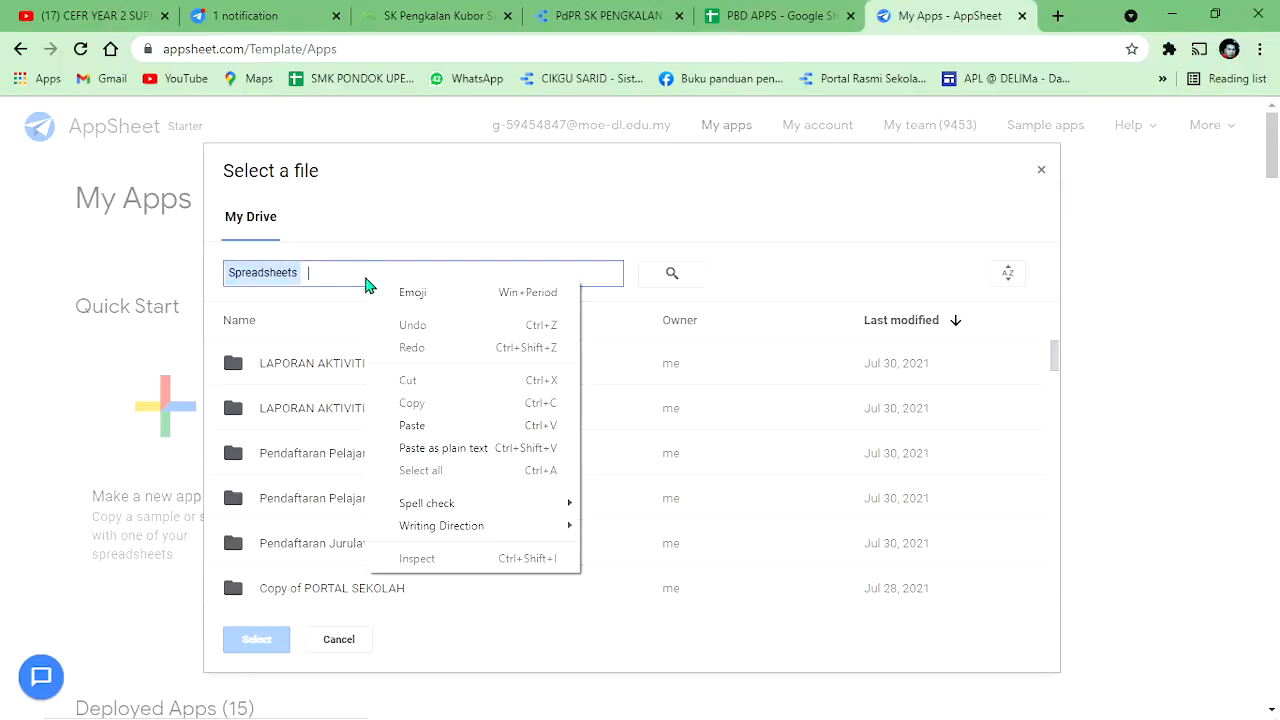
left_click(412, 425)
left_click(665, 283)
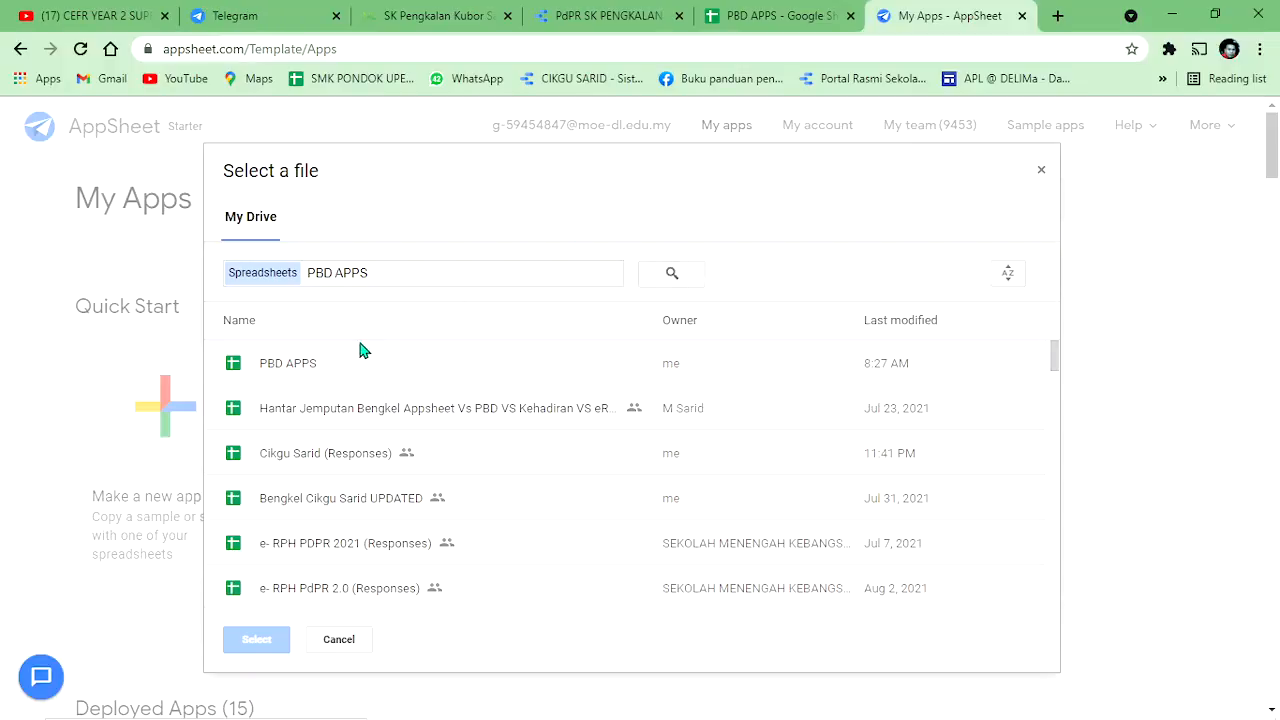
left_click(340, 371)
left_click(262, 639)
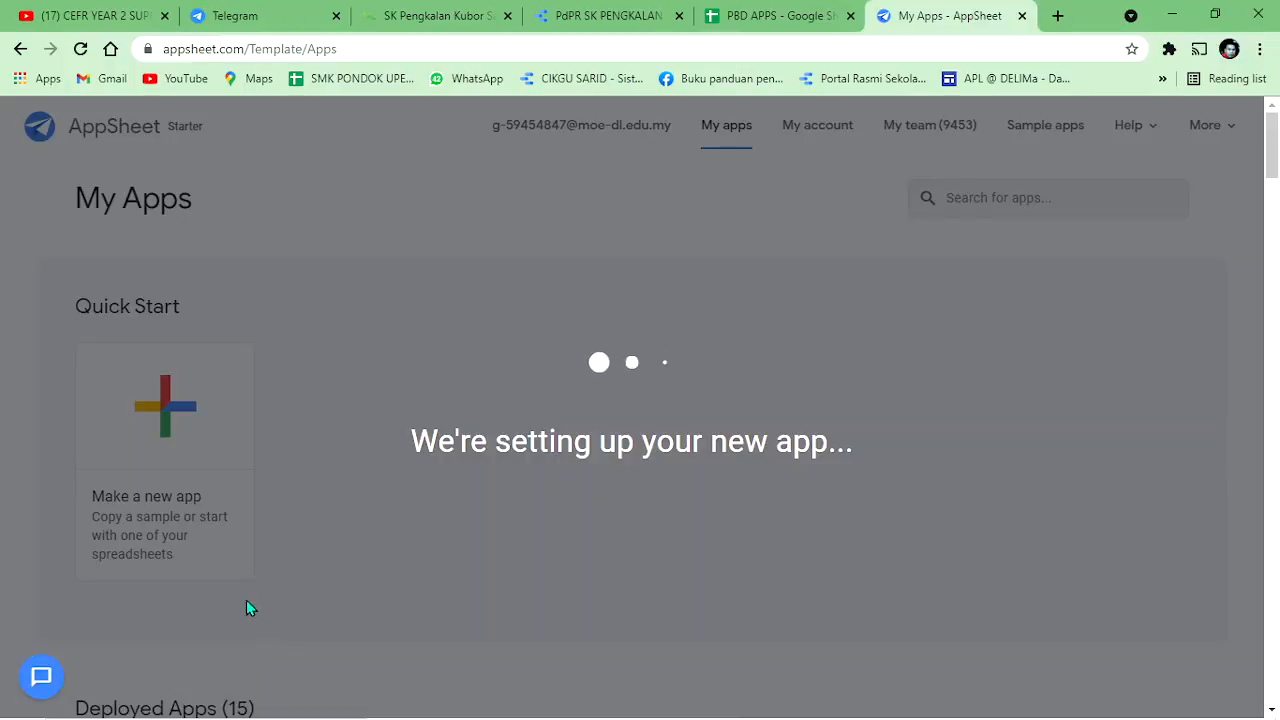
Step: Review the DATA MURID sheet and the DATA sheet's TEMA, SKILL, SK and SP headers in the PBD APPS spreadsheet
left_click(764, 18)
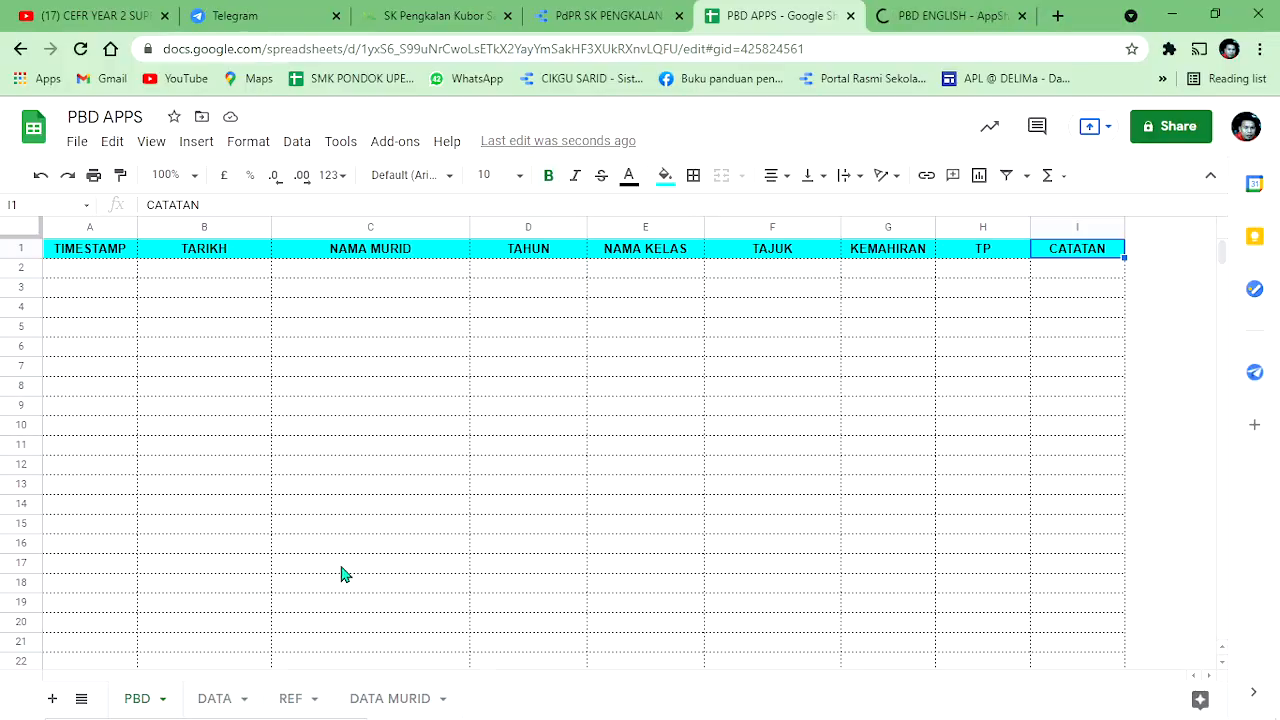
left_click(372, 699)
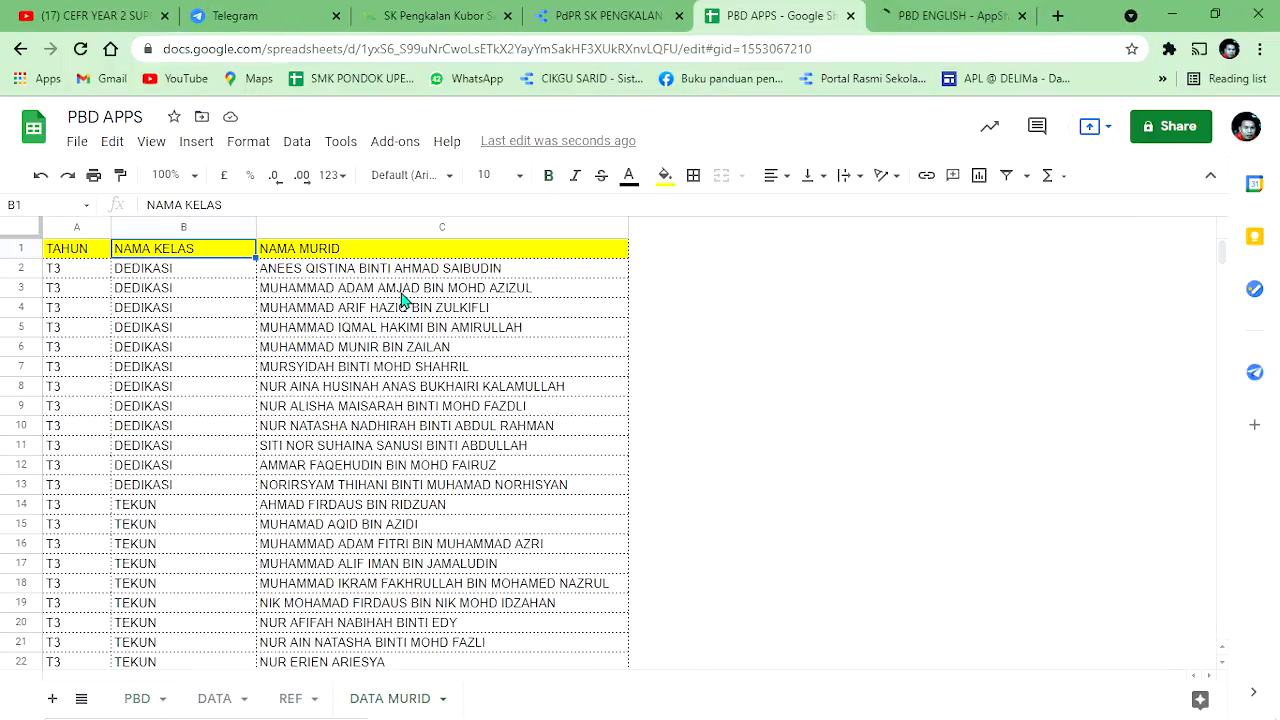
left_click(405, 290)
left_click(214, 699)
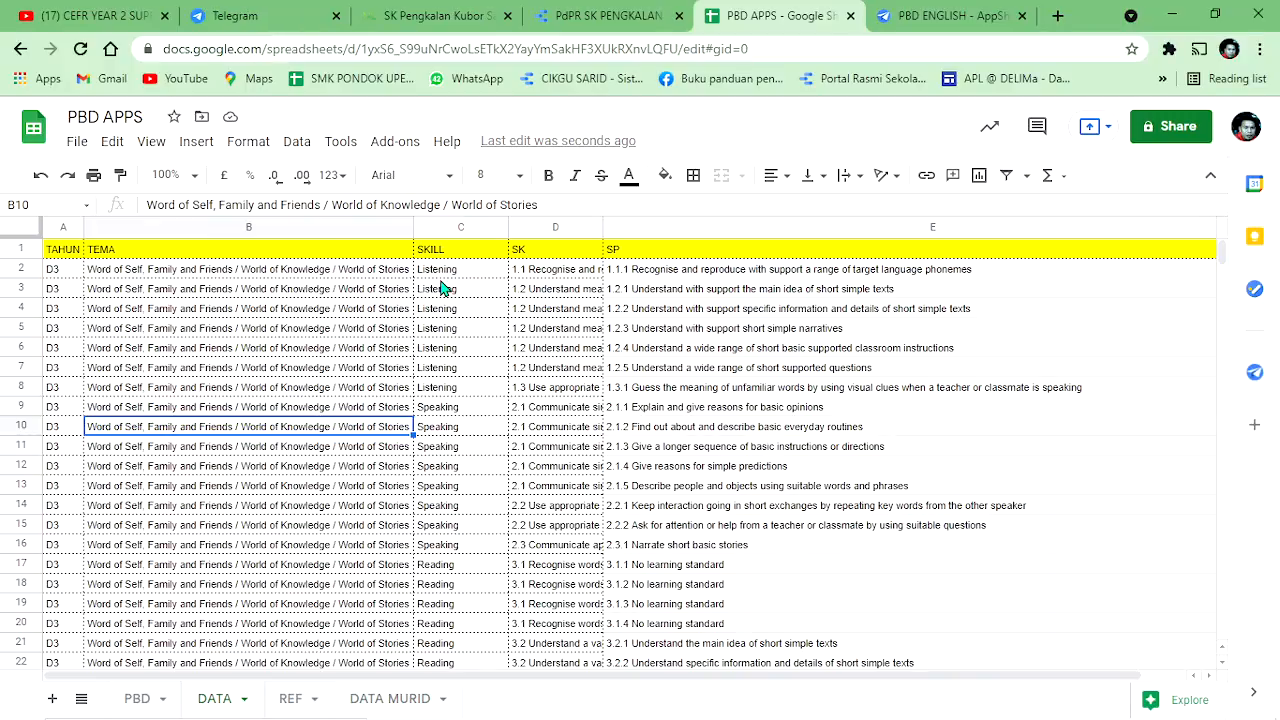
left_click(157, 251)
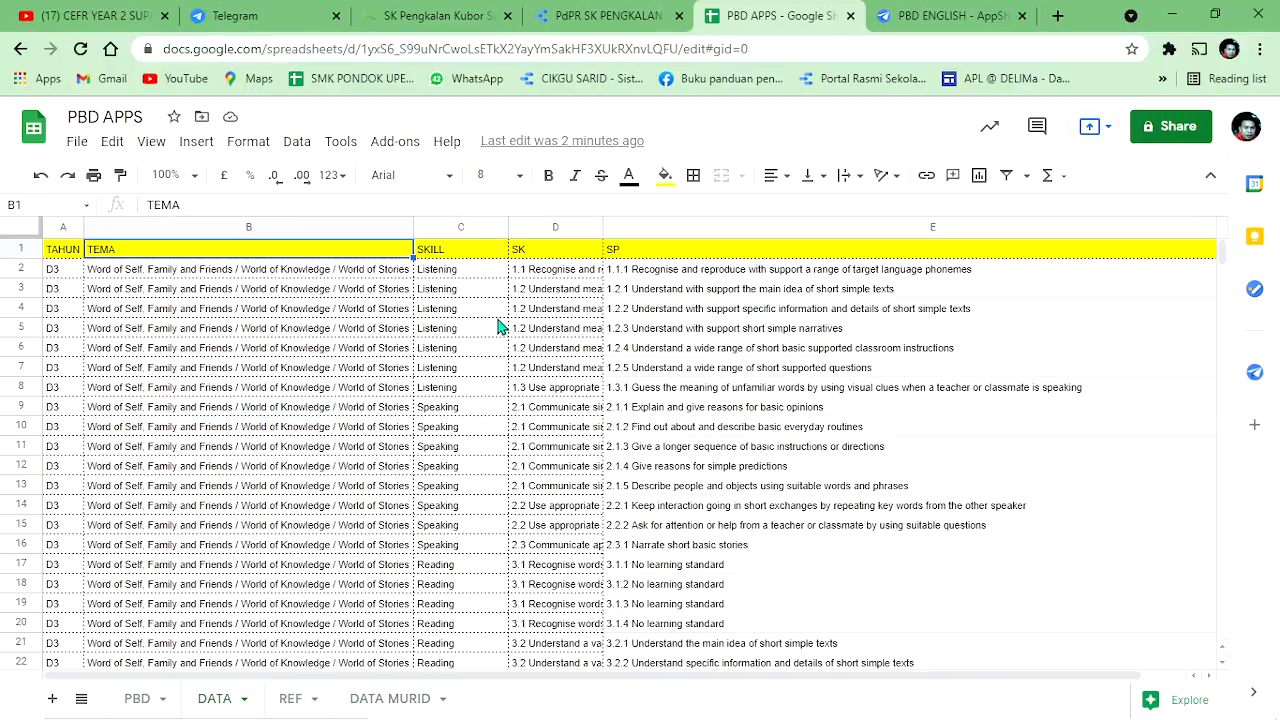
left_click(463, 257)
left_click(548, 254)
left_click(641, 253)
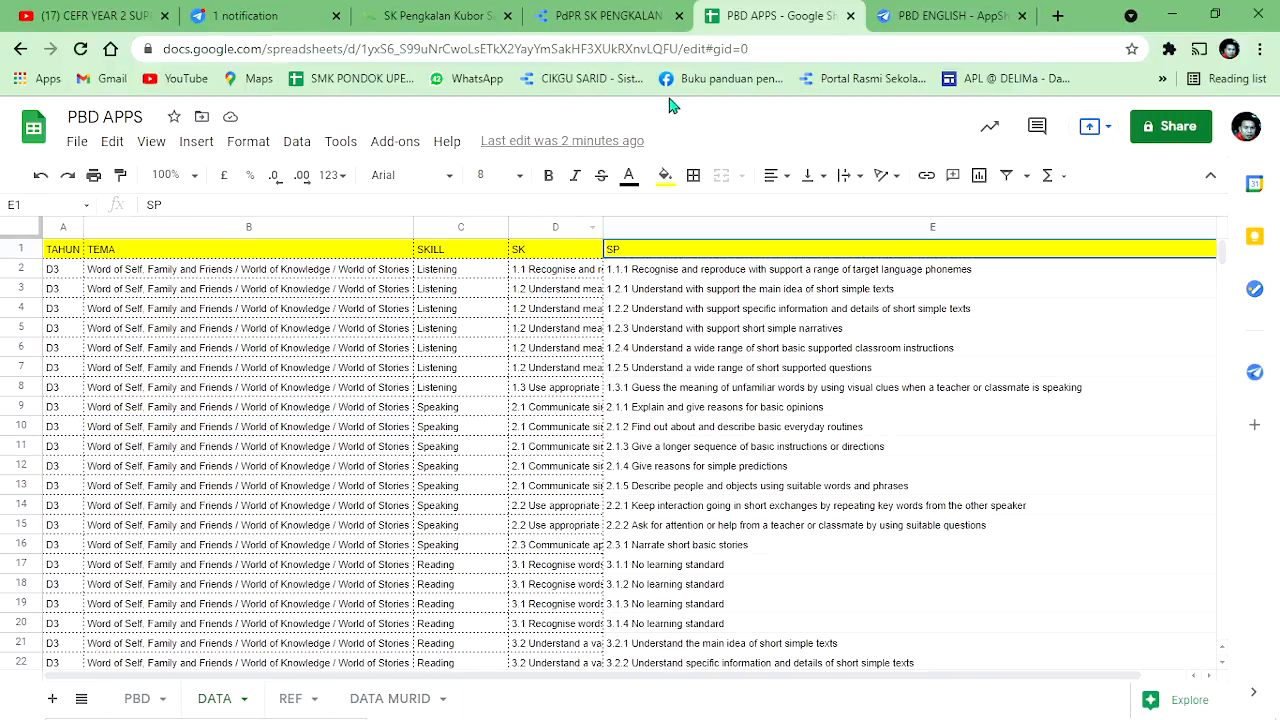
Step: Dismiss the new app's welcome screen in AppSheet and check the PBD sheet's headers in the spreadsheet
left_click(887, 18)
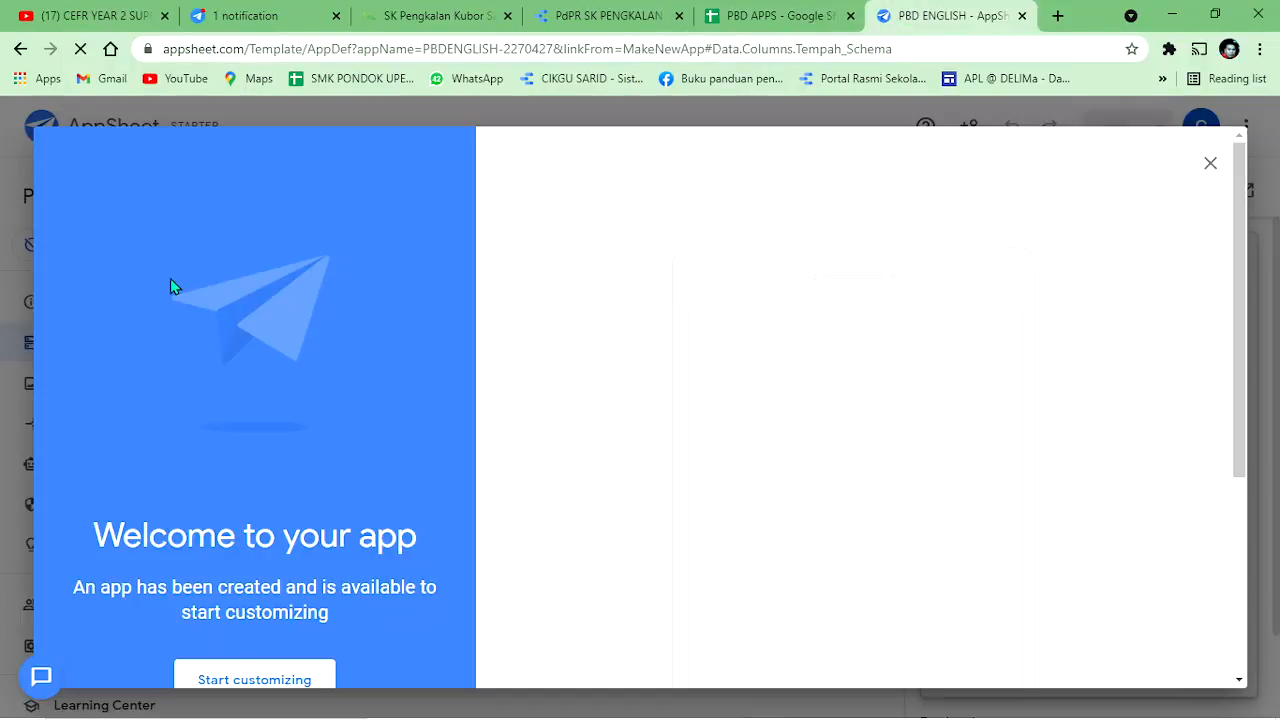
left_click(1208, 166)
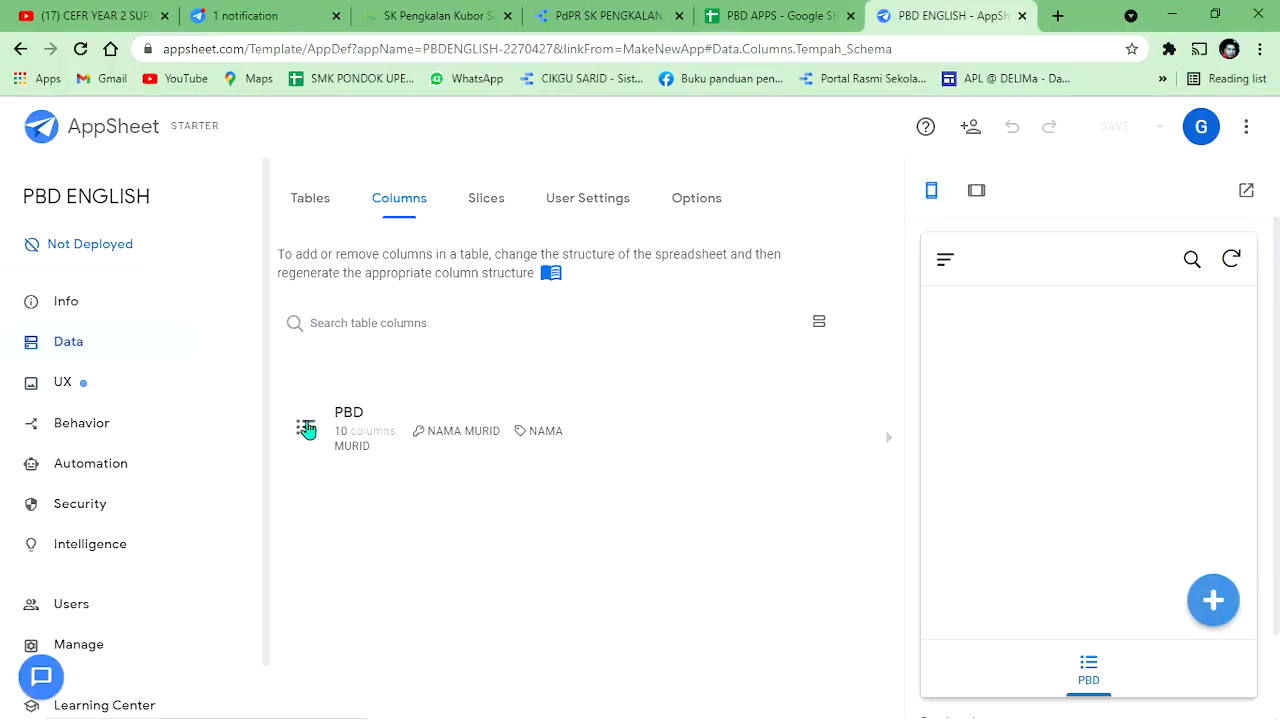
left_click(765, 12)
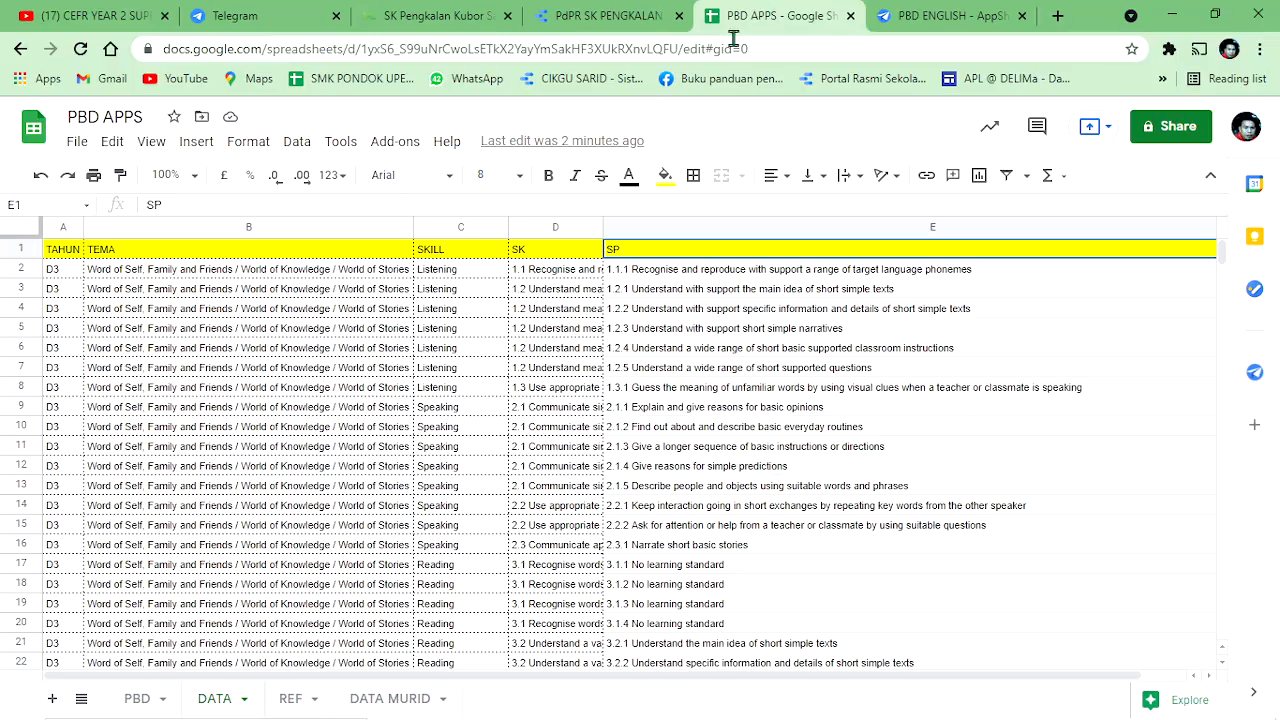
left_click(136, 698)
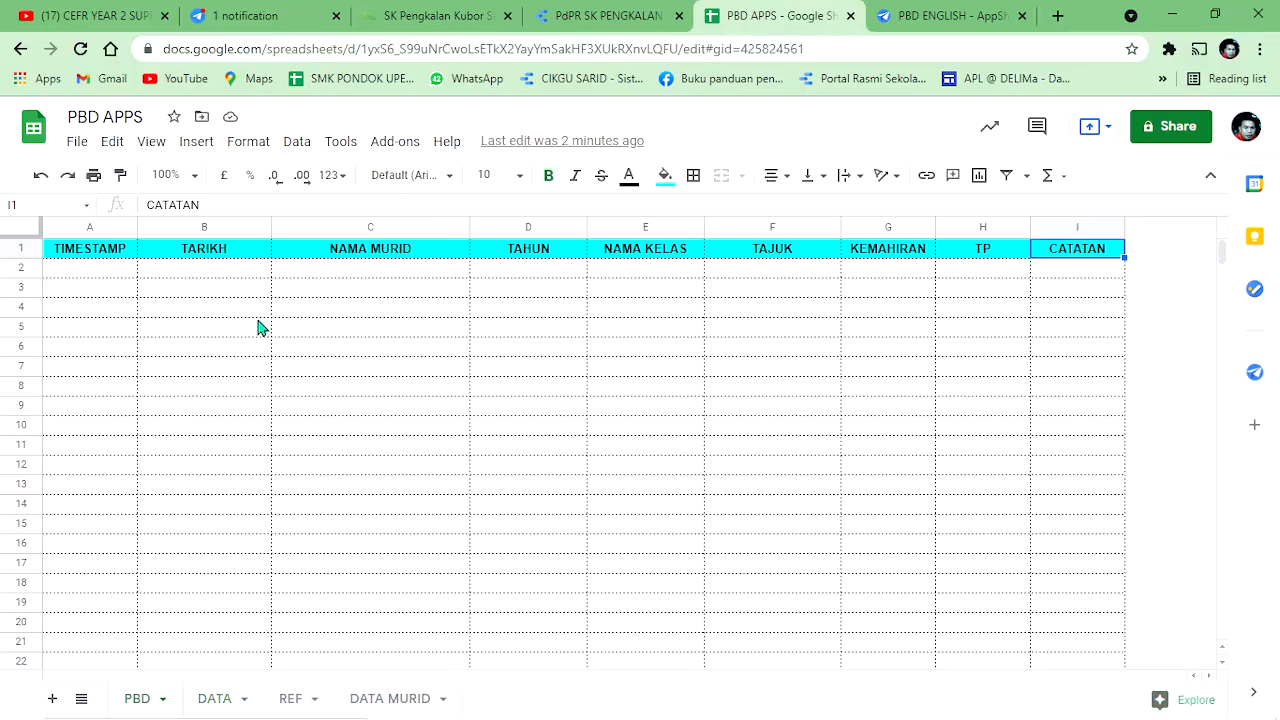
left_click(920, 13)
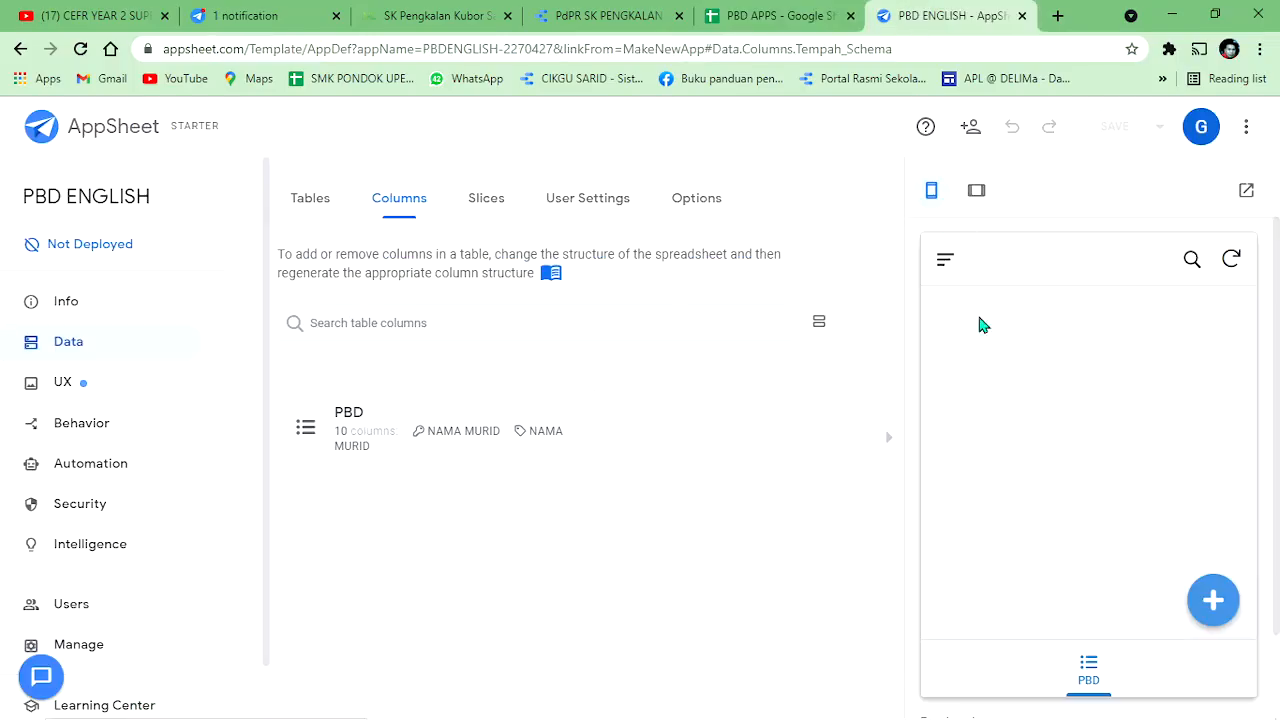
Step: Open a new PBD entry form in the app preview, review its fields from TIMESTAMP to CATATAN, and cancel the entry
left_click(1213, 598)
scroll(1100, 480, "down", 3)
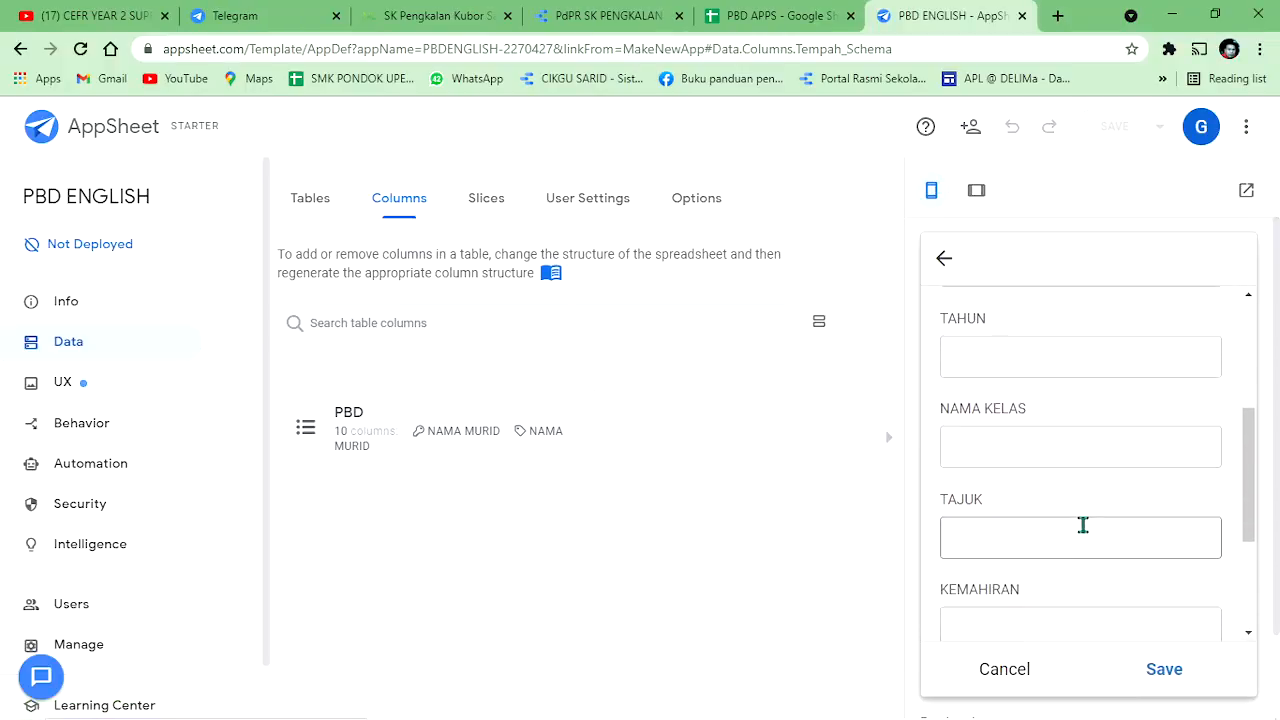
scroll(1063, 420, "up", 2)
scroll(1037, 543, "down", 5)
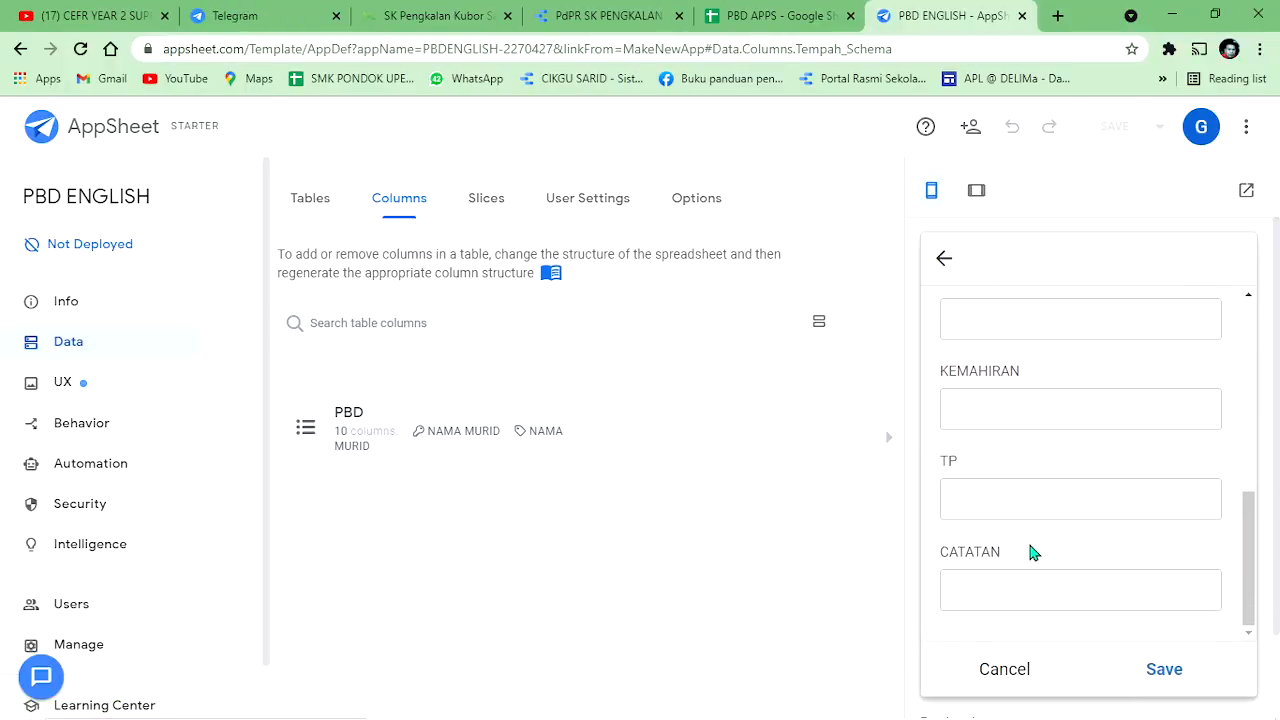
scroll(1046, 418, "up", 6)
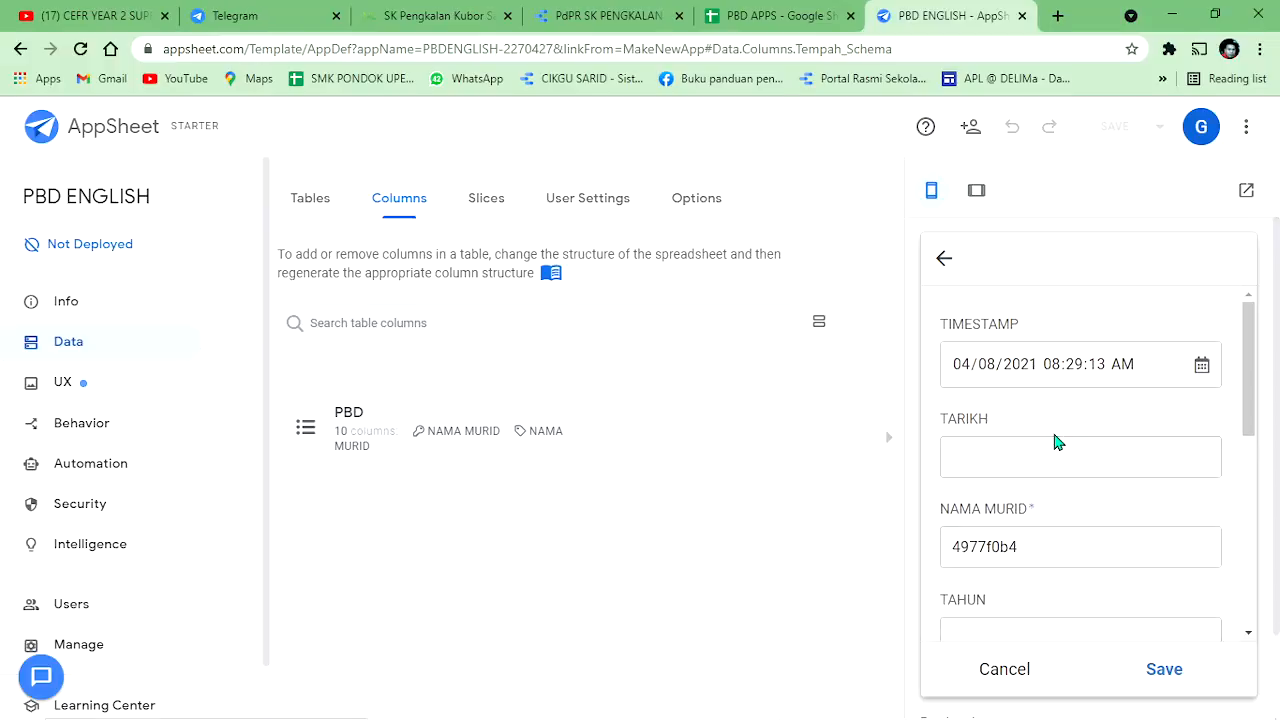
left_click(1005, 670)
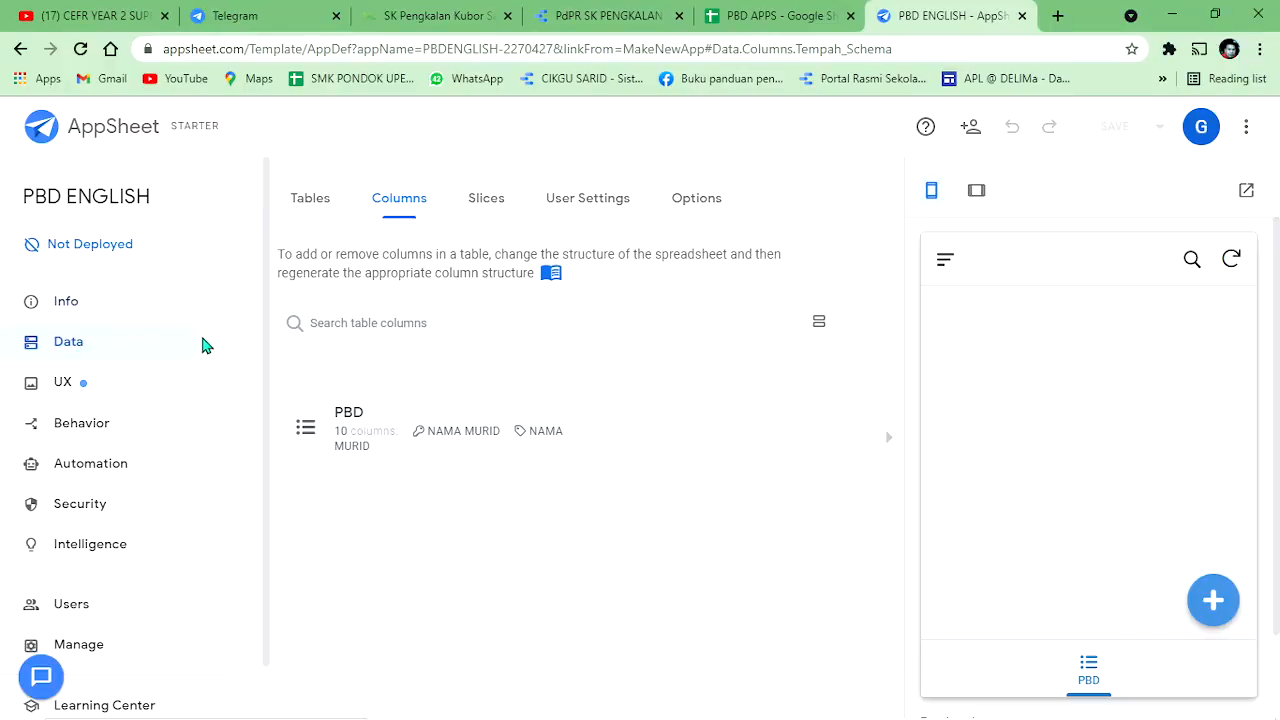
Step: Open the app's table list and compare its suggested tables with the DATA, REF and DATA MURID sheets in the spreadsheet
left_click(70, 342)
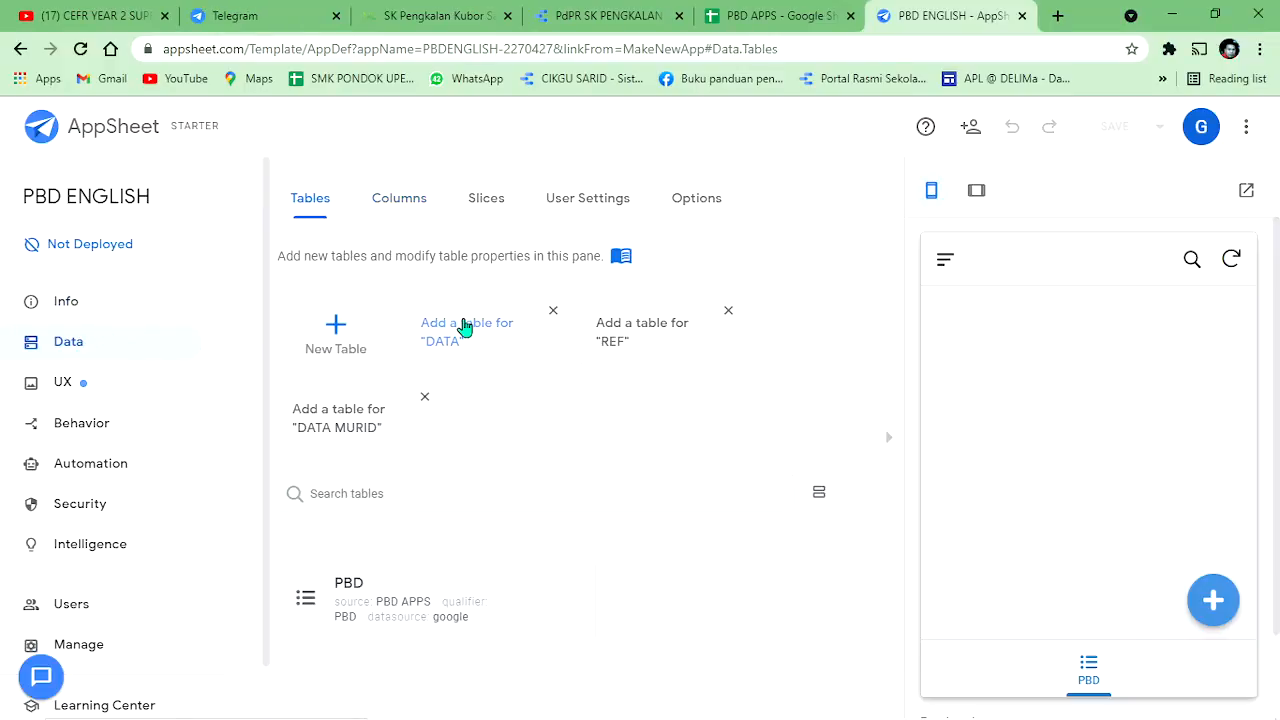
left_click(775, 15)
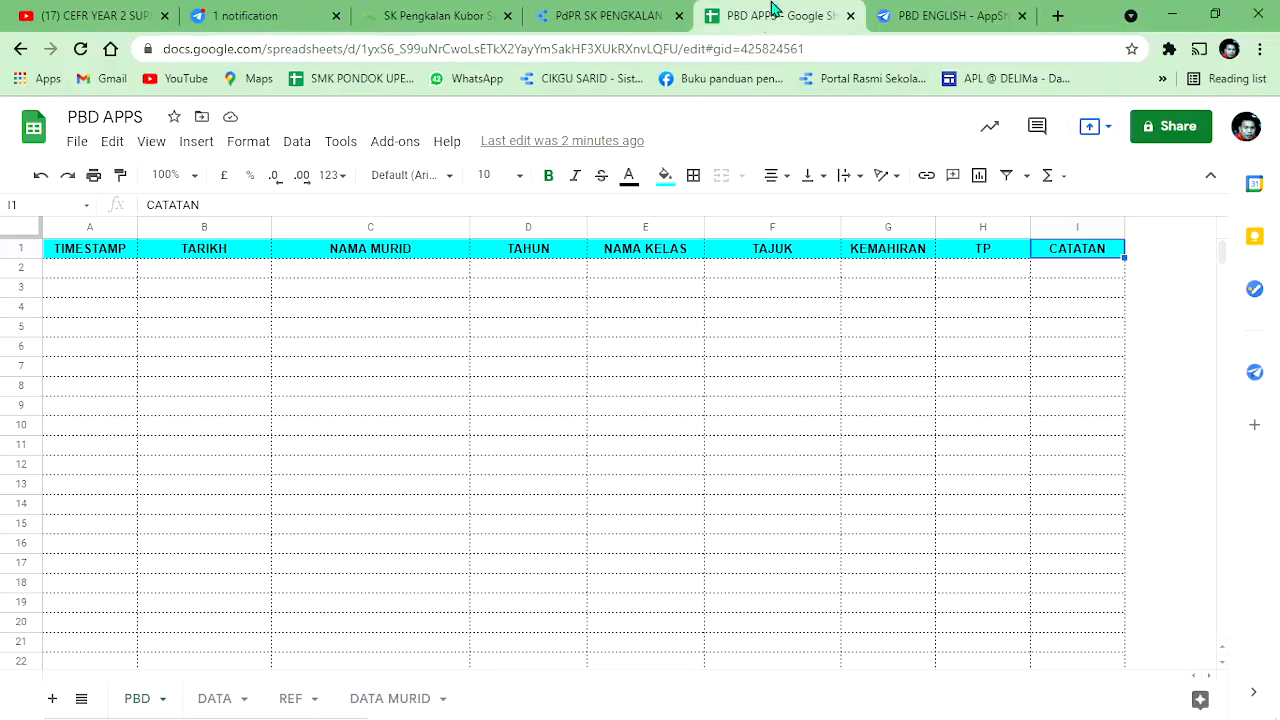
left_click(214, 698)
left_click(288, 698)
left_click(374, 698)
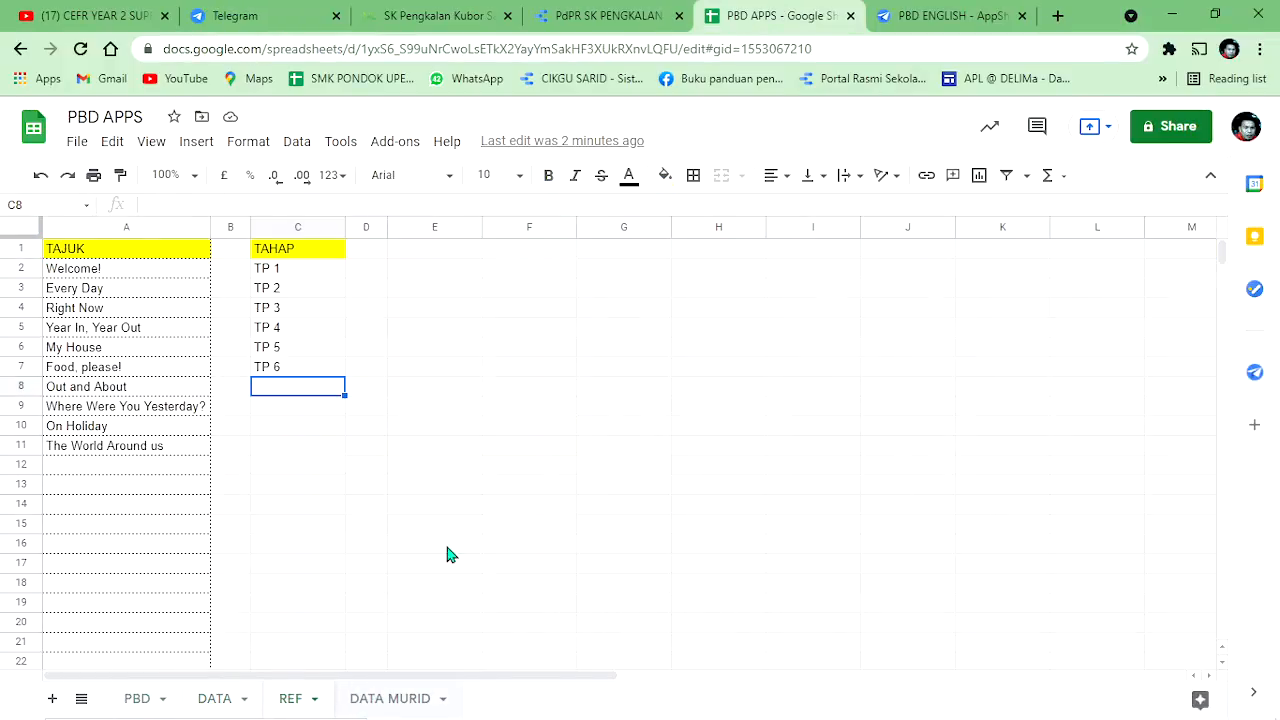
left_click(918, 12)
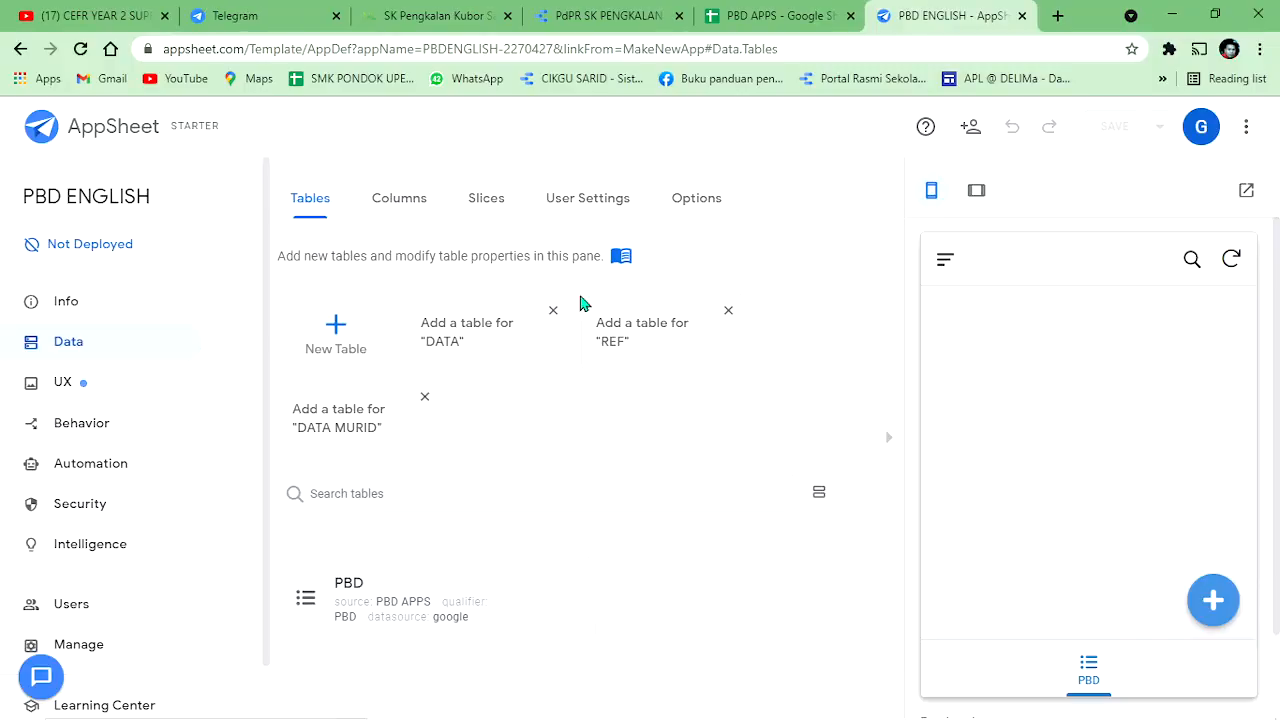
Step: Add the DATA sheet to the app as a table, make it read-only and save the app
left_click(472, 336)
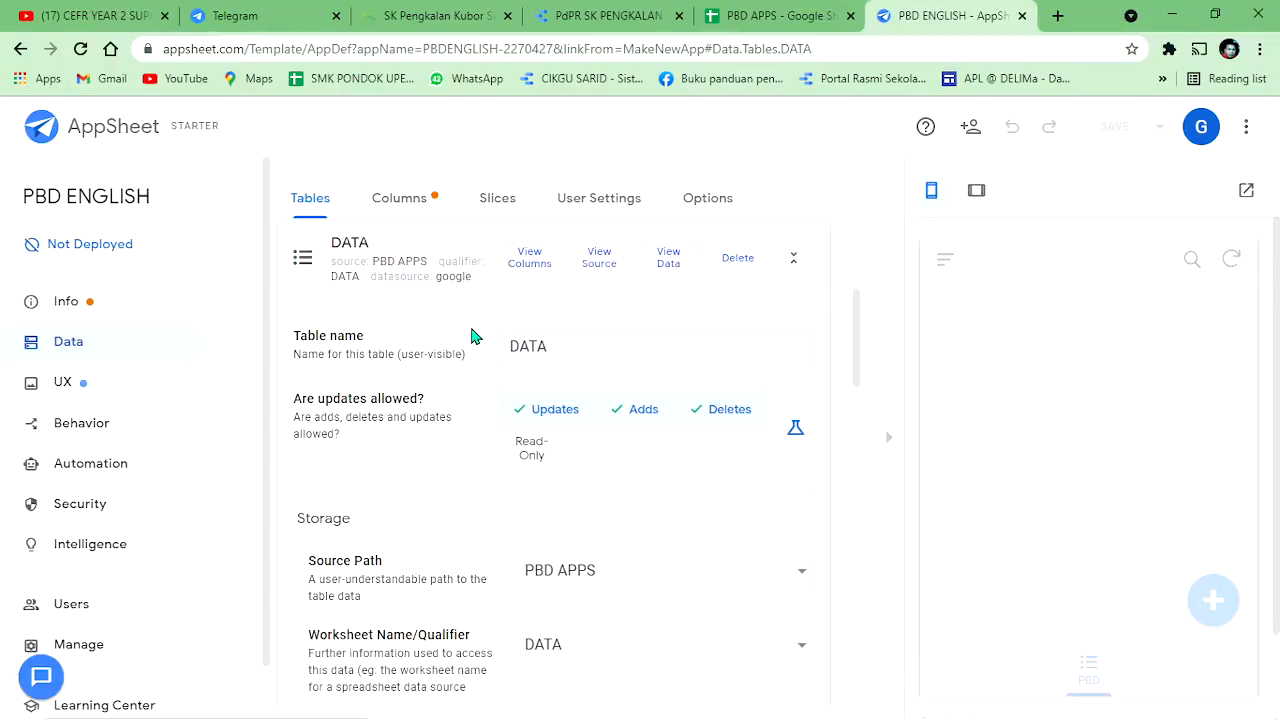
left_click(531, 456)
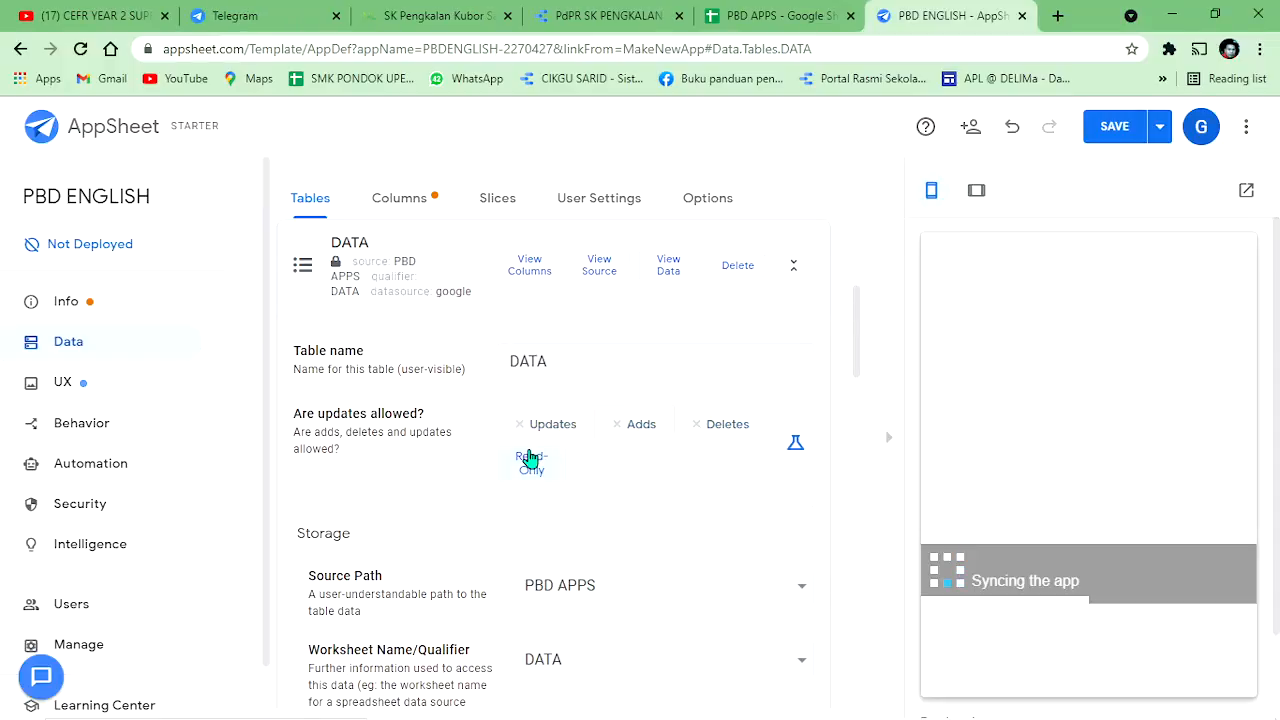
left_click(1104, 126)
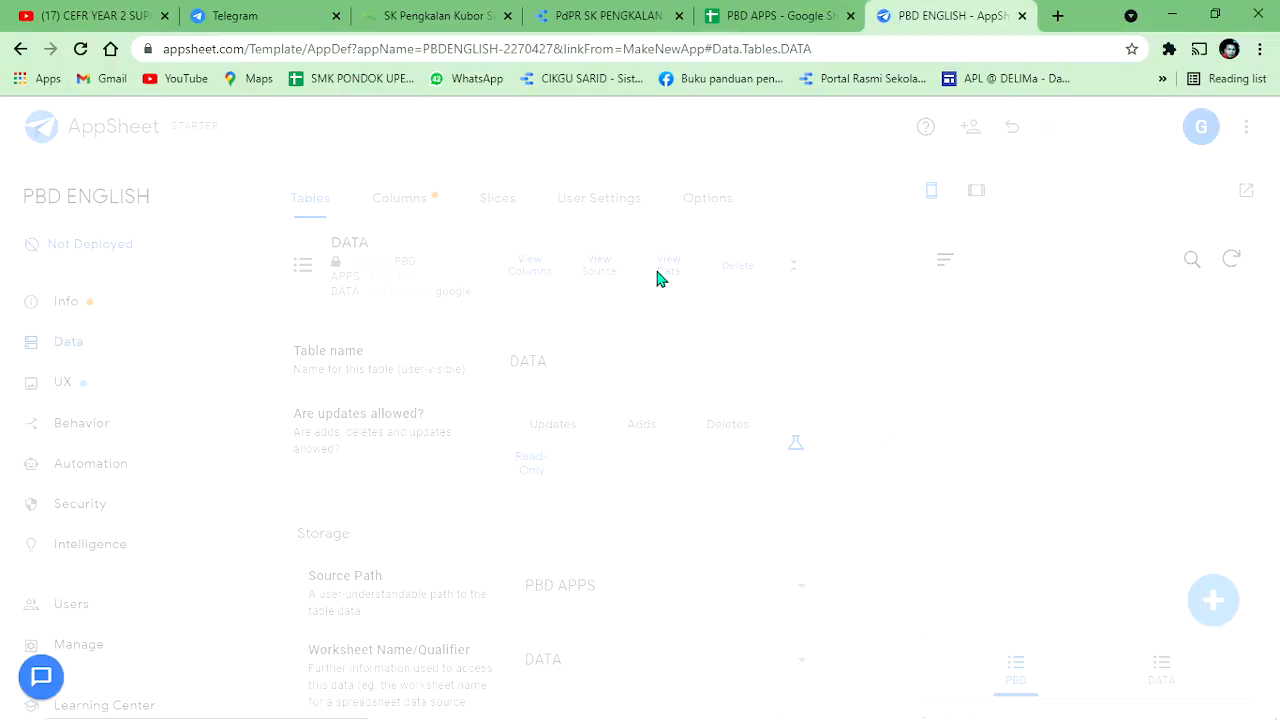
Step: Check the spreadsheet's DATA sheet, add the REF sheet to the app as a read-only table and save
left_click(775, 15)
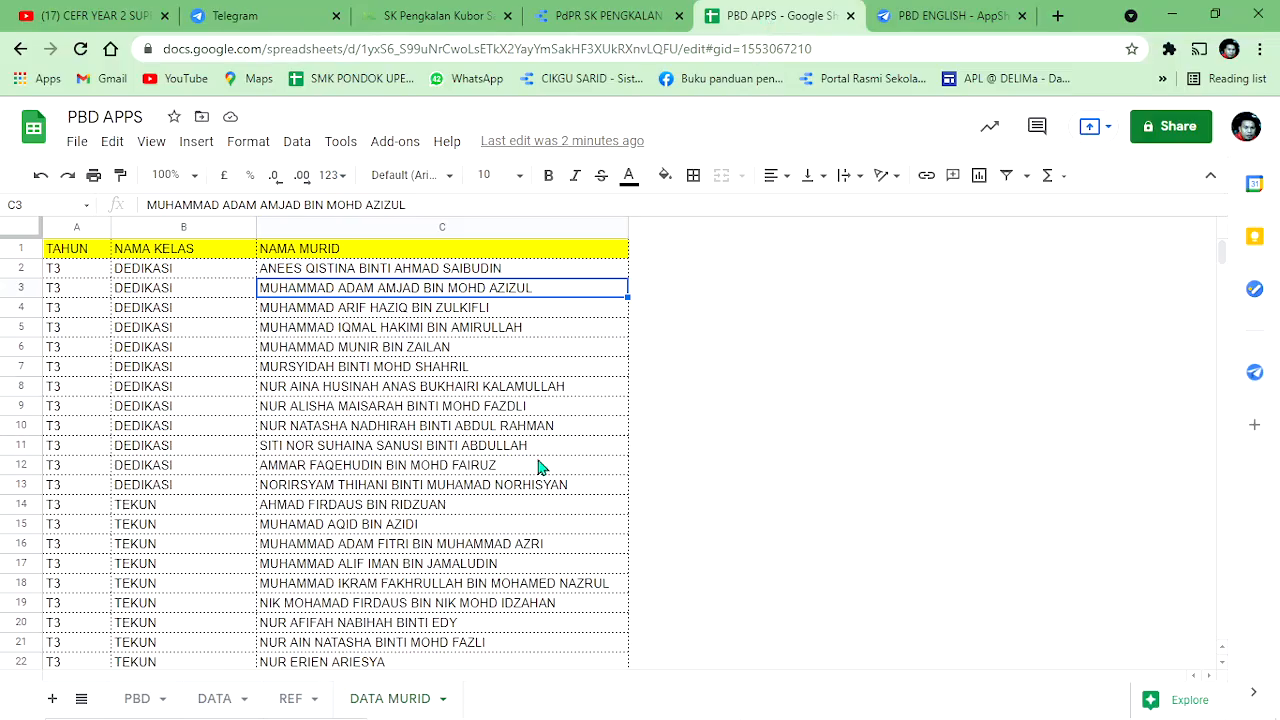
left_click(226, 698)
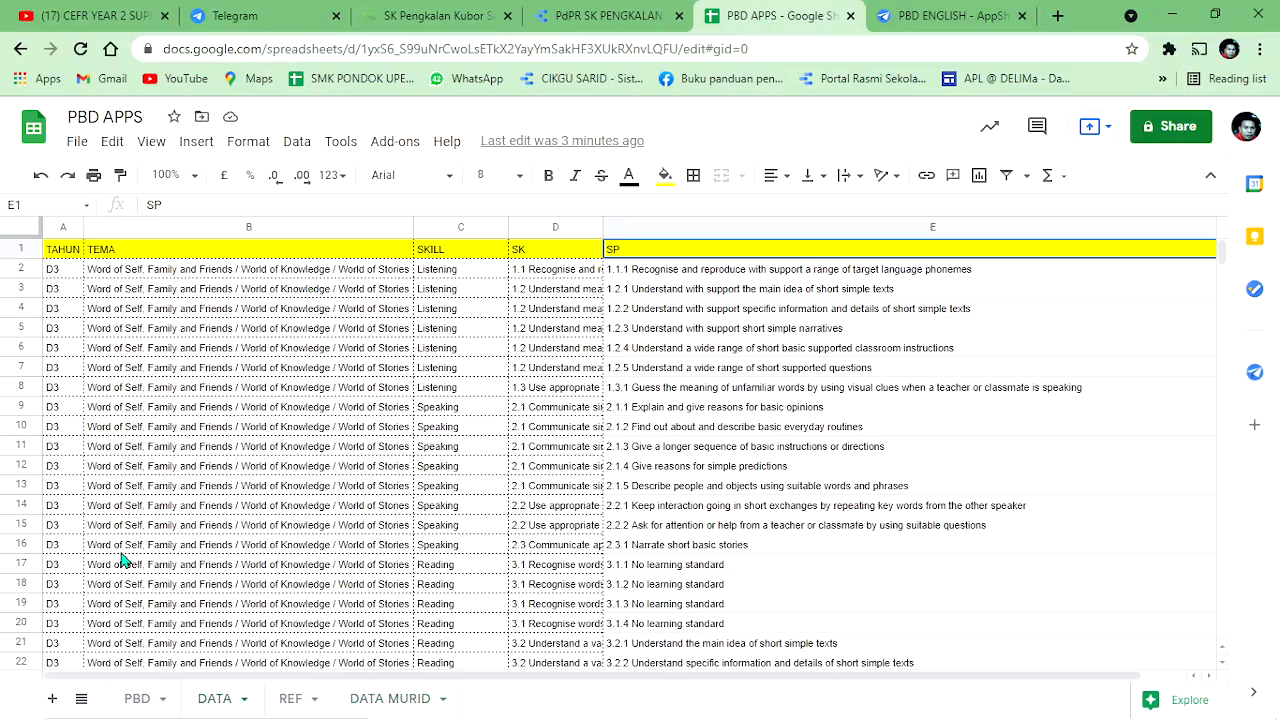
left_click(903, 17)
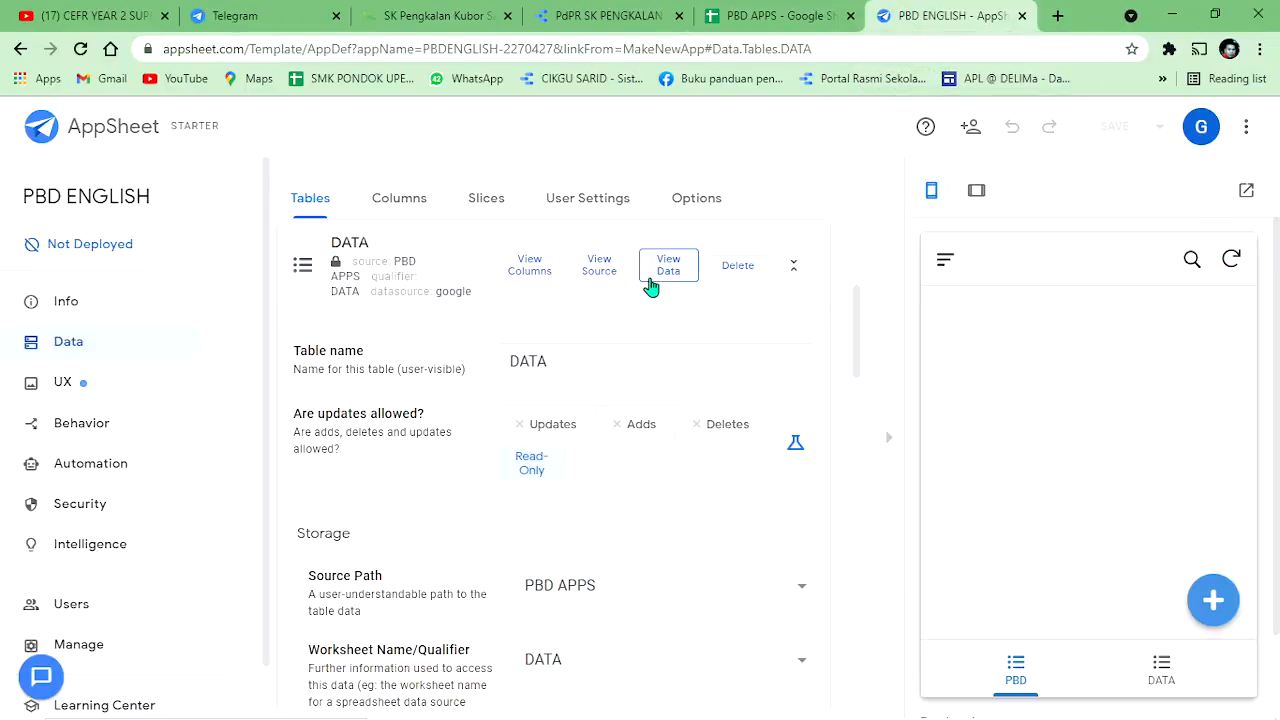
scroll(473, 362, "up", 4)
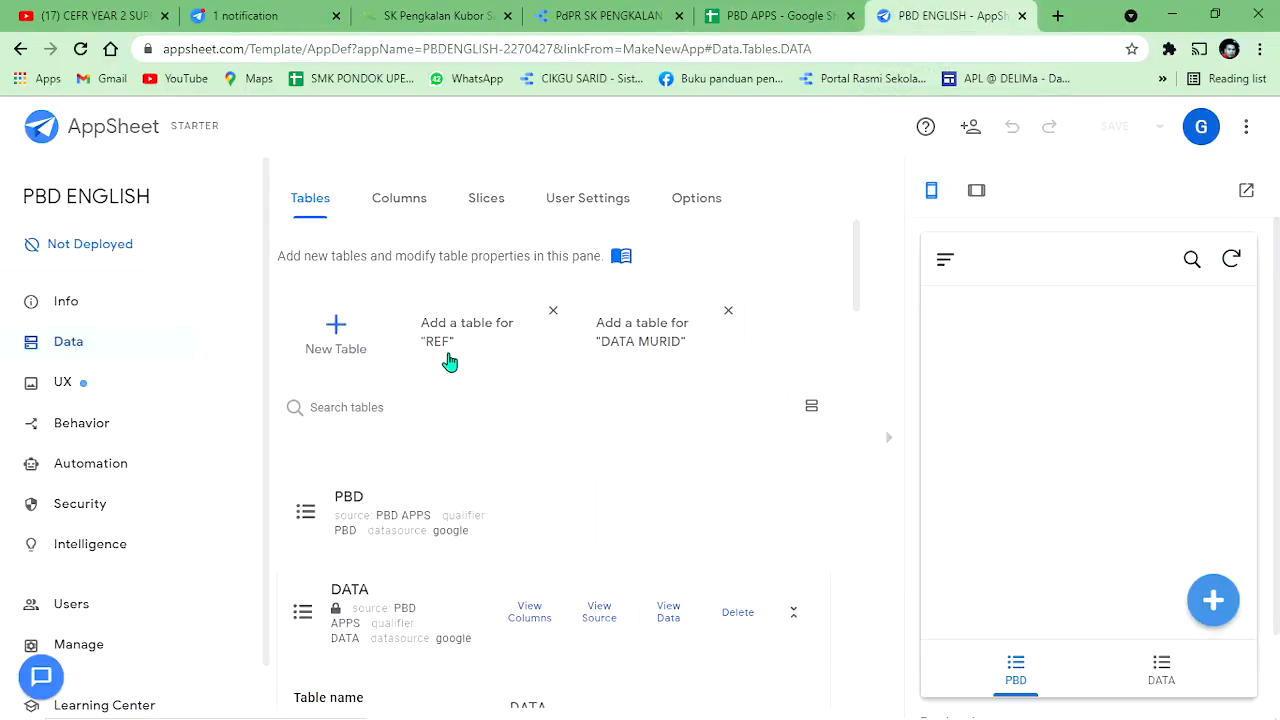
left_click(485, 345)
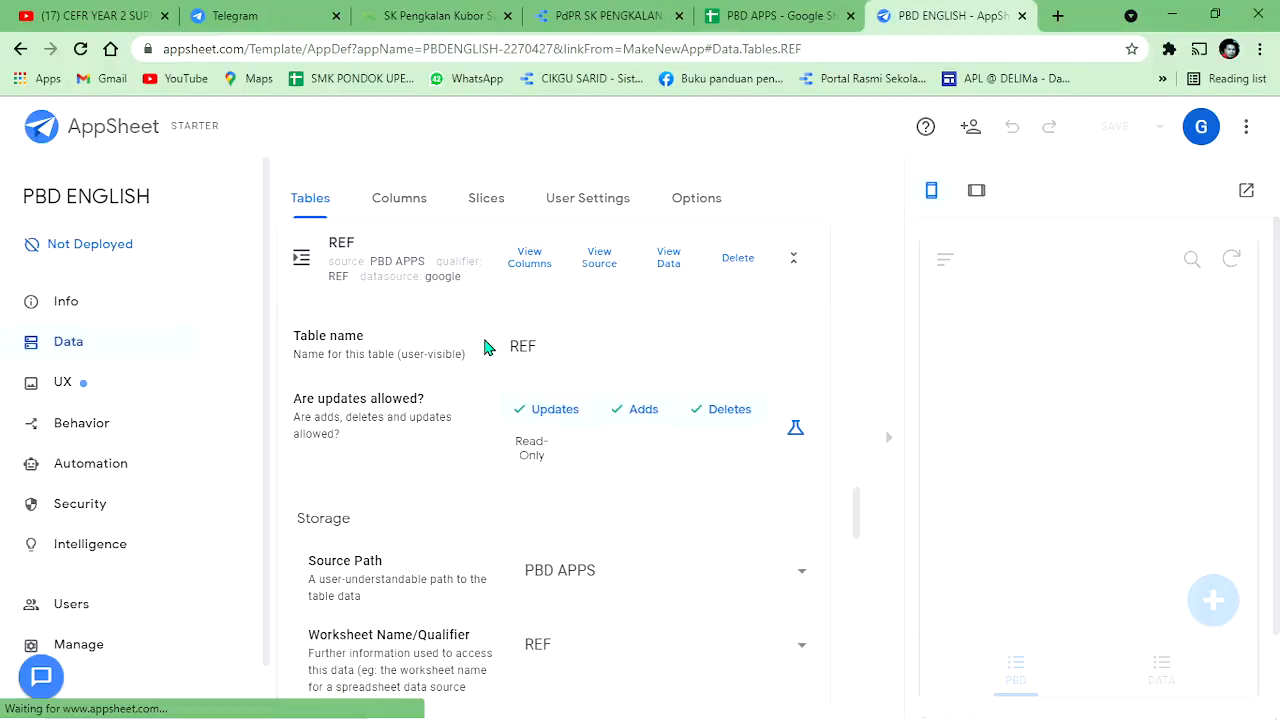
left_click(541, 453)
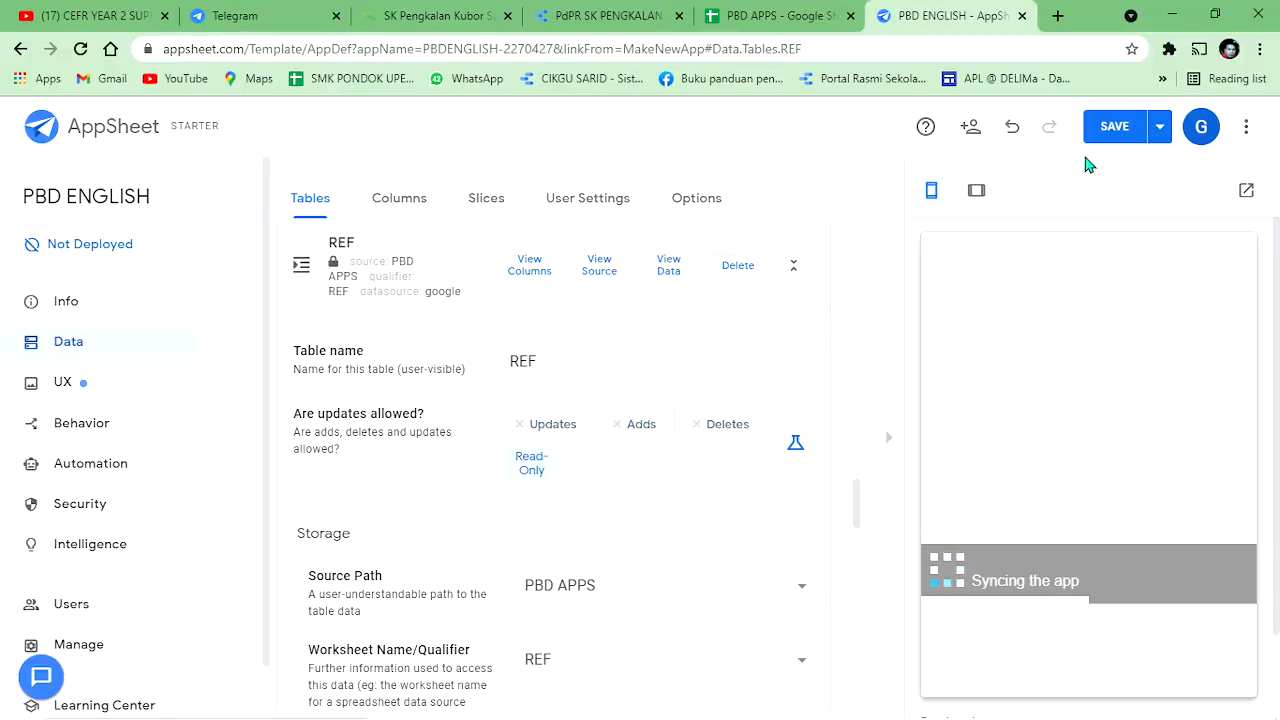
left_click(1114, 126)
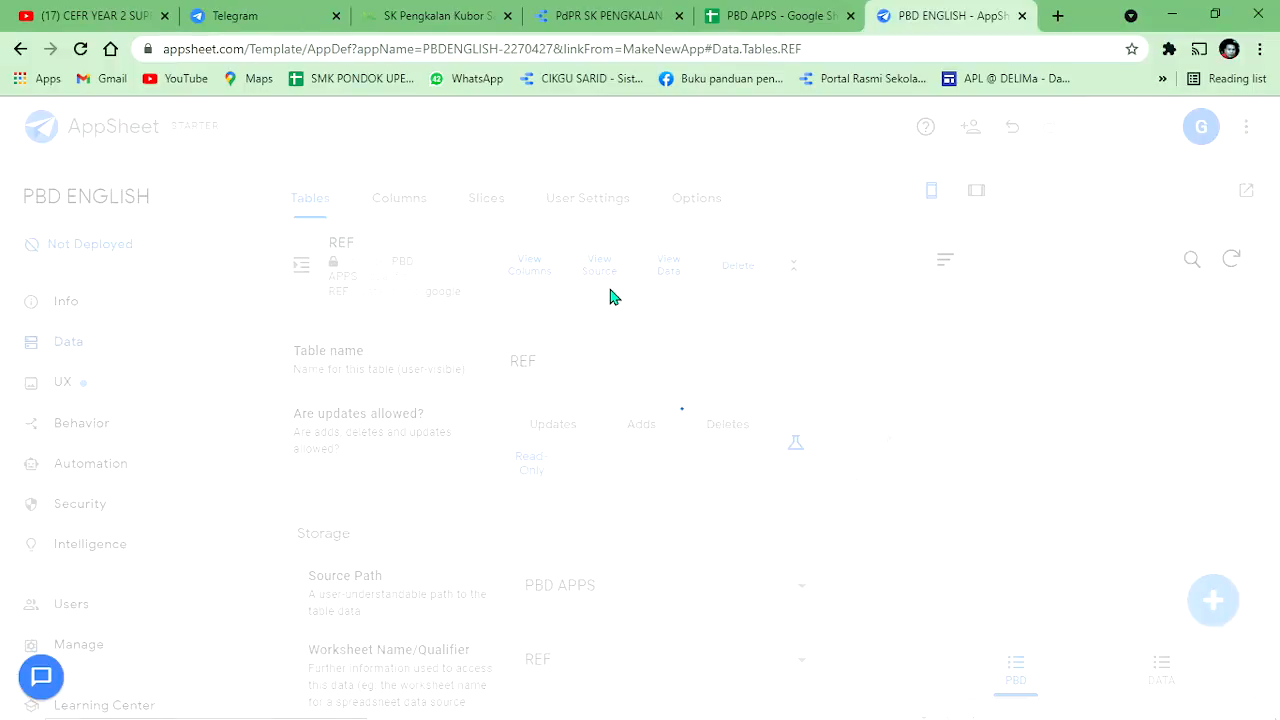
Step: Add the DATA MURID sheet to the app as a table, make it read-only and save the app
scroll(597, 338, "up", 4)
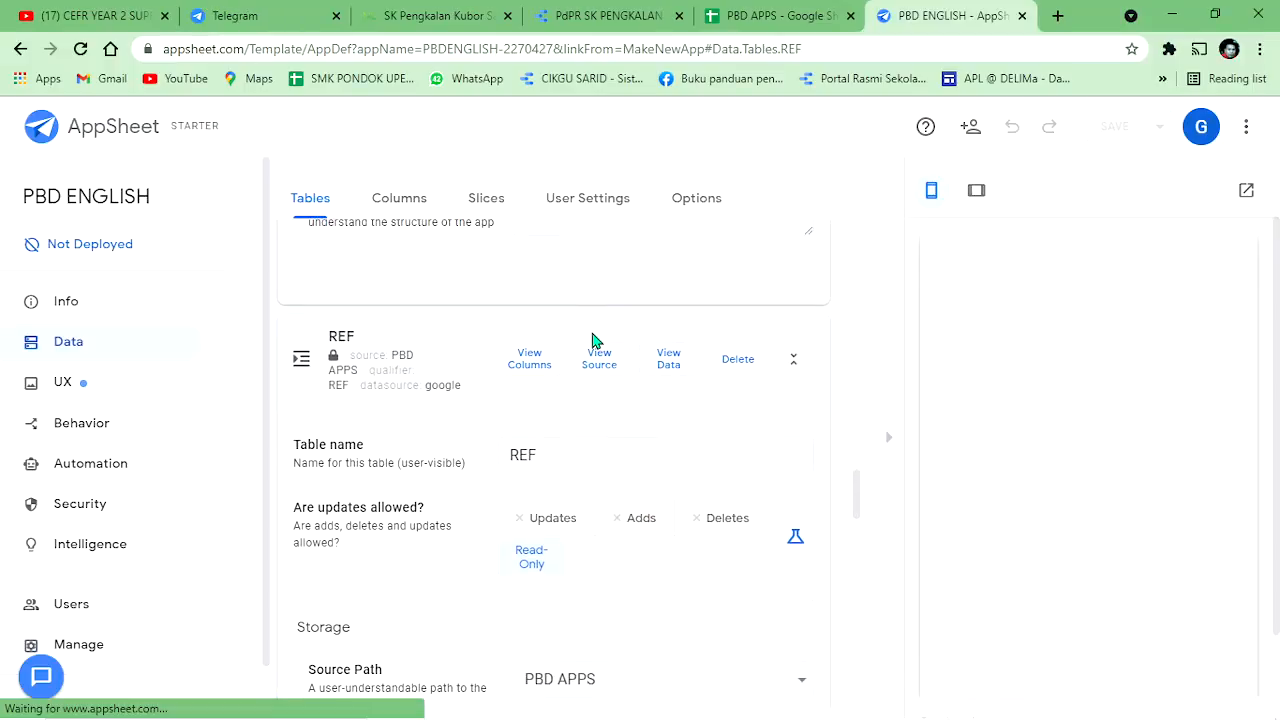
left_click(762, 15)
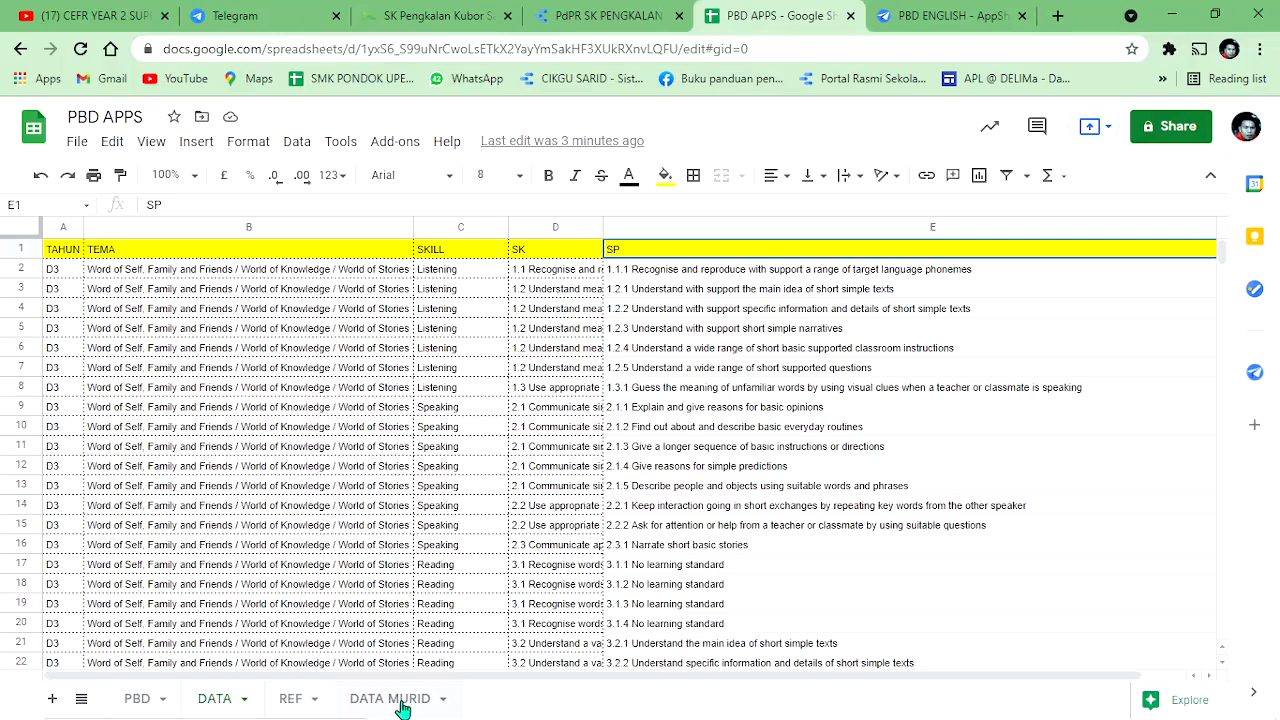
left_click(929, 15)
scroll(600, 390, "up", 7)
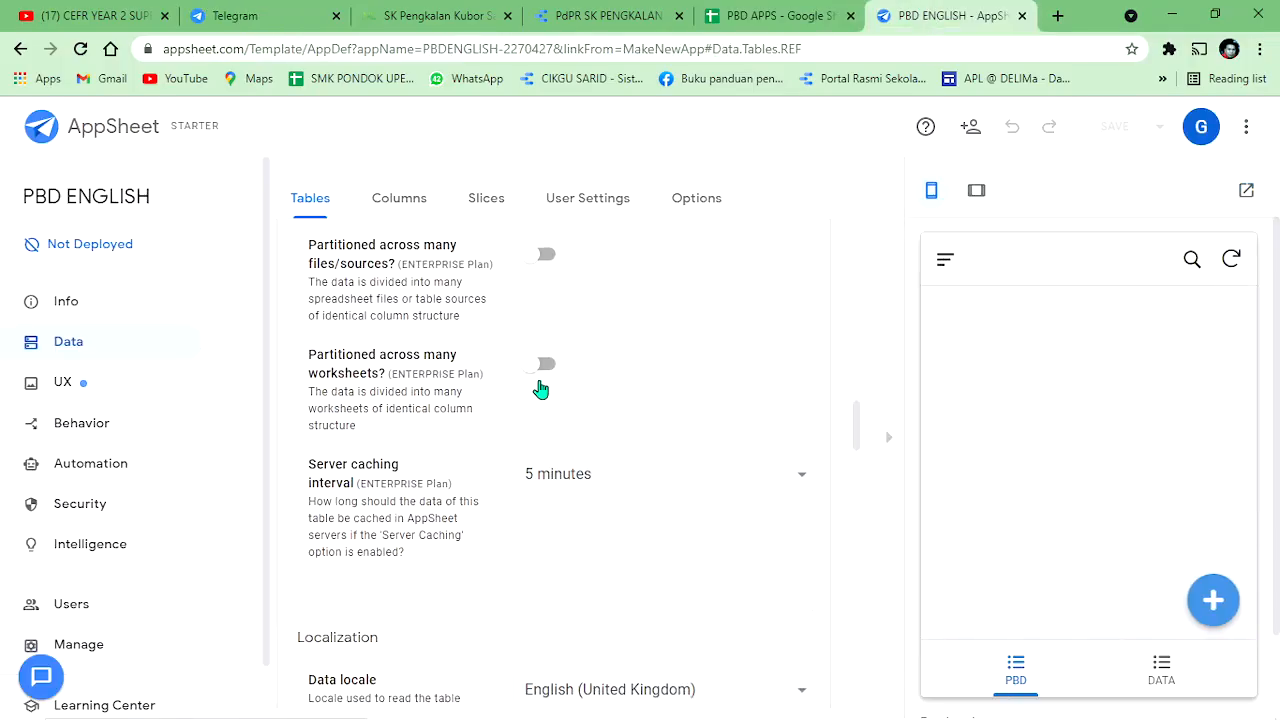
scroll(470, 355, "up", 10)
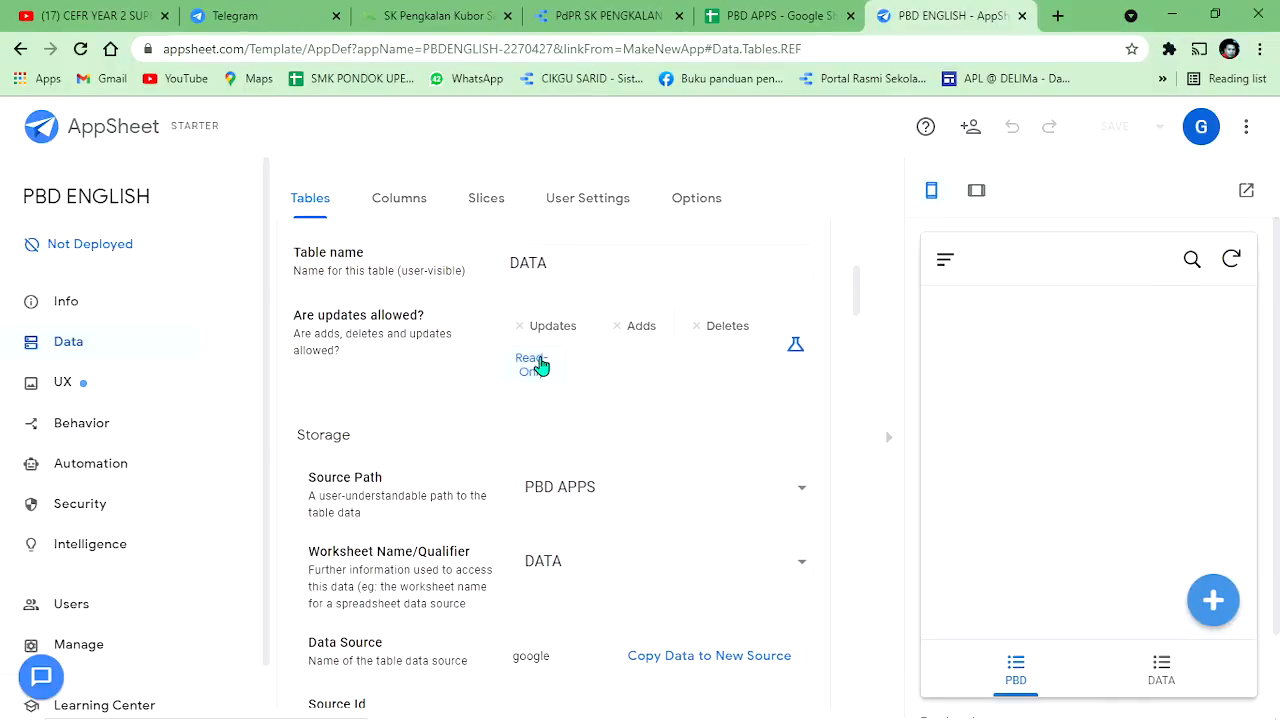
scroll(700, 420, "up", 2)
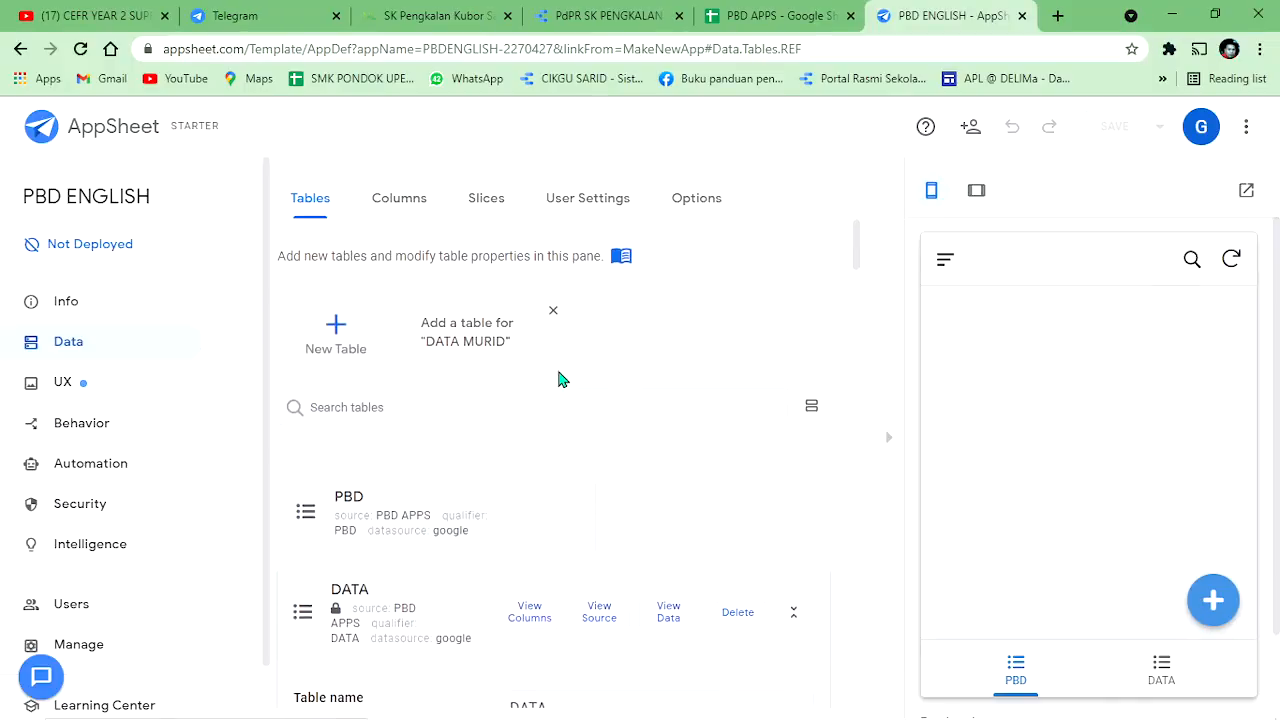
left_click(477, 345)
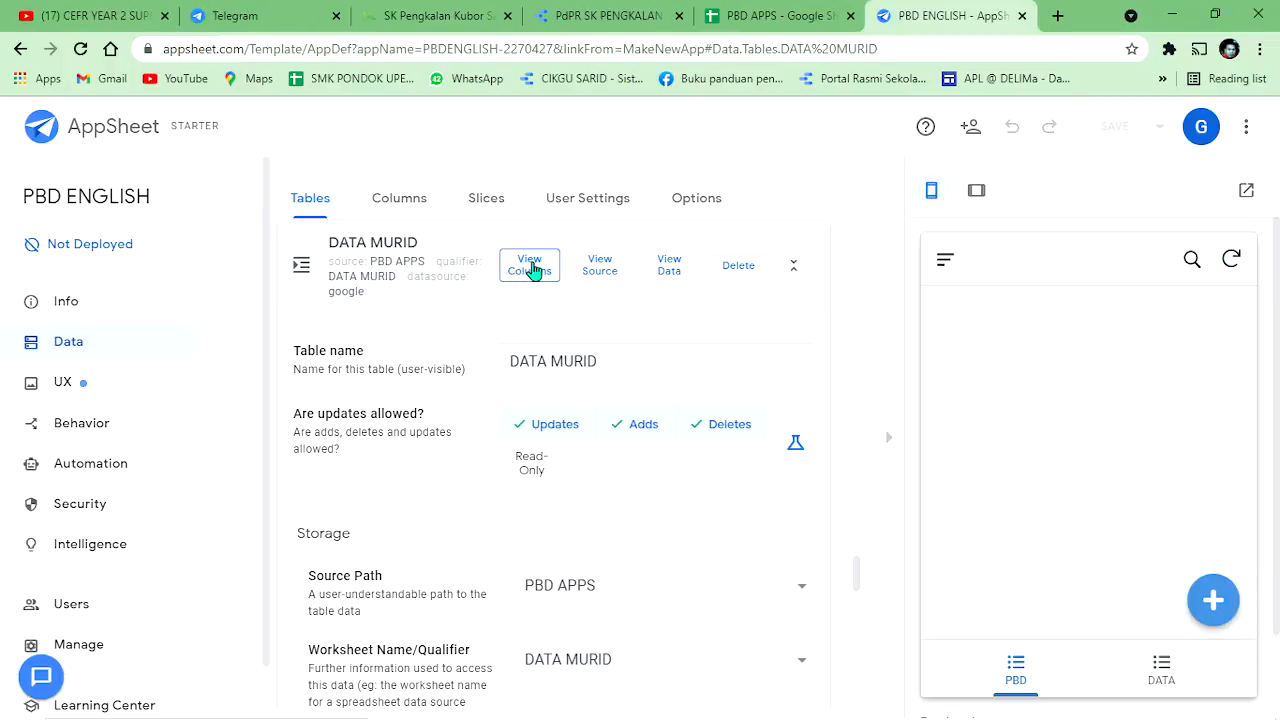
left_click(532, 464)
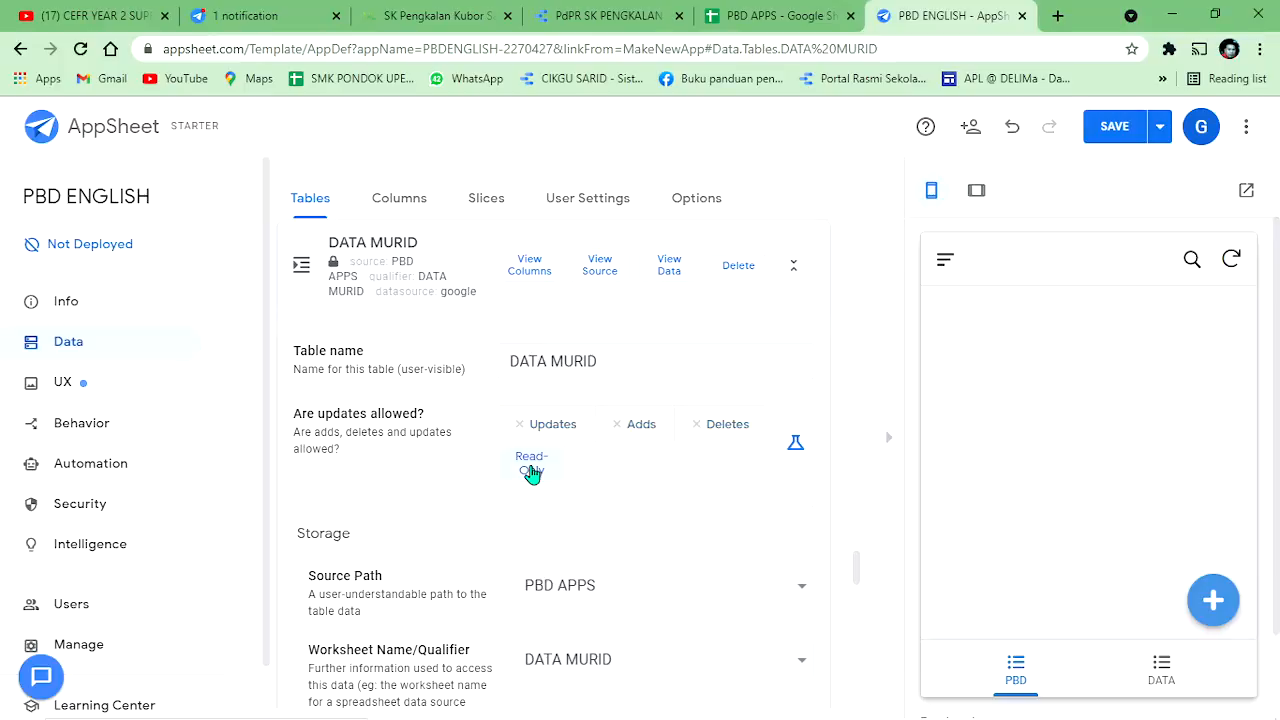
left_click(1110, 127)
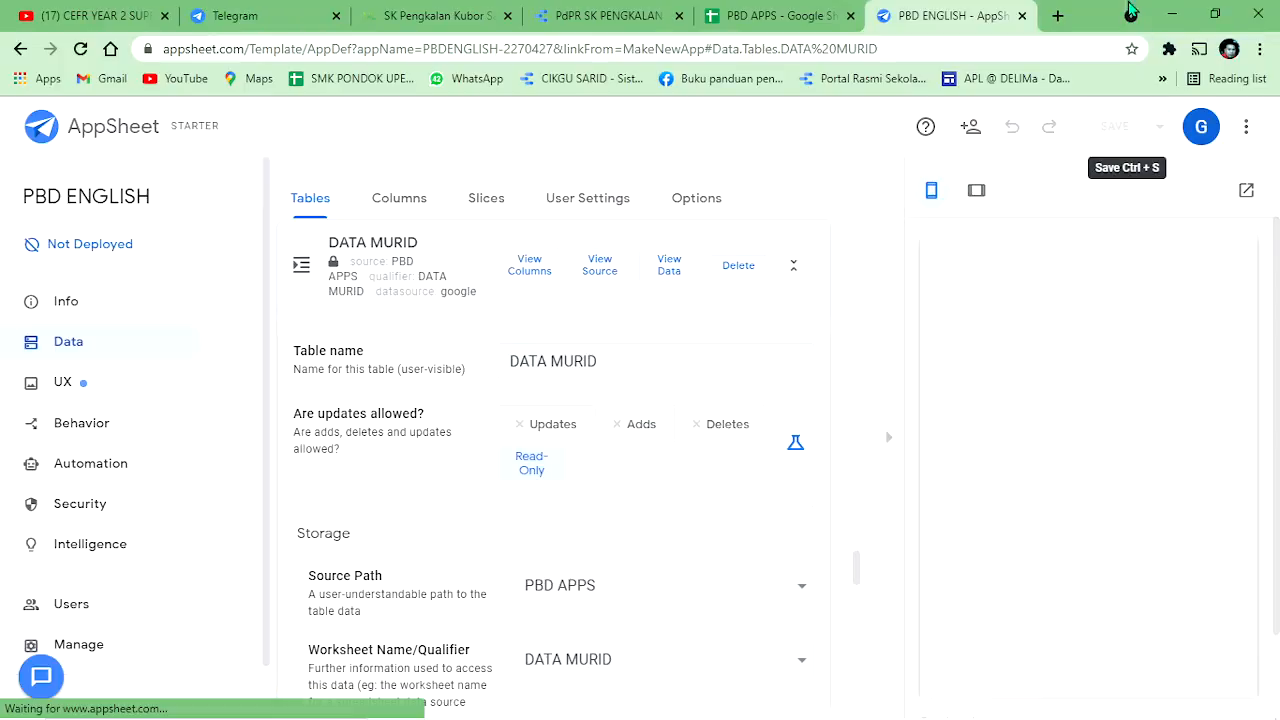
Step: Check the spreadsheet's PBD sheet, and make TIMESTAMP the key column of the app's PBD table
left_click(780, 15)
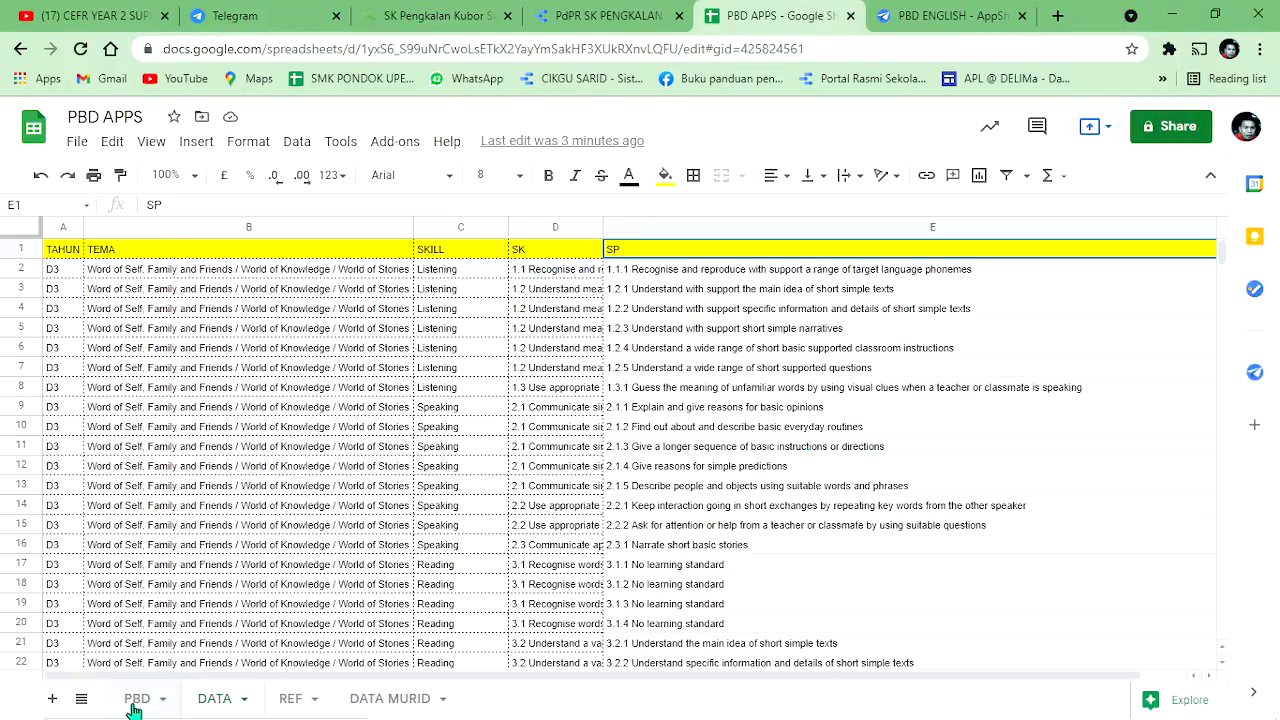
left_click(137, 698)
left_click(930, 15)
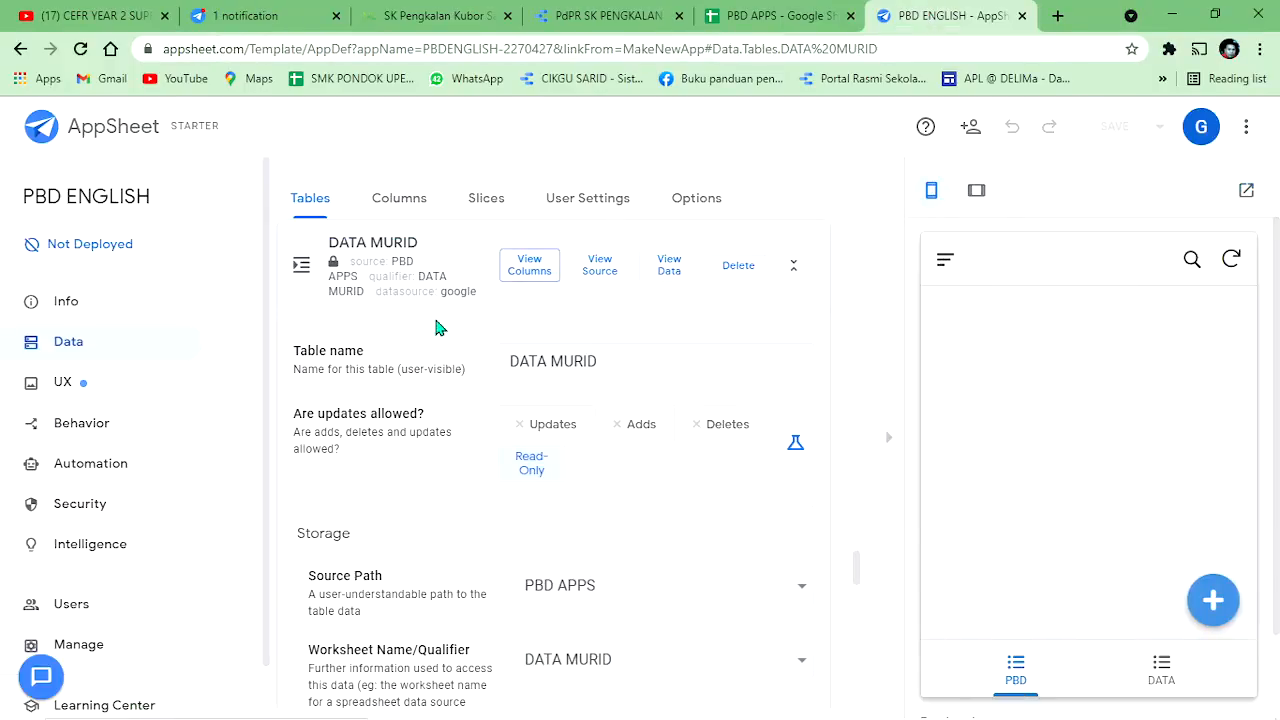
scroll(471, 366, "down", 10)
scroll(449, 591, "down", 8)
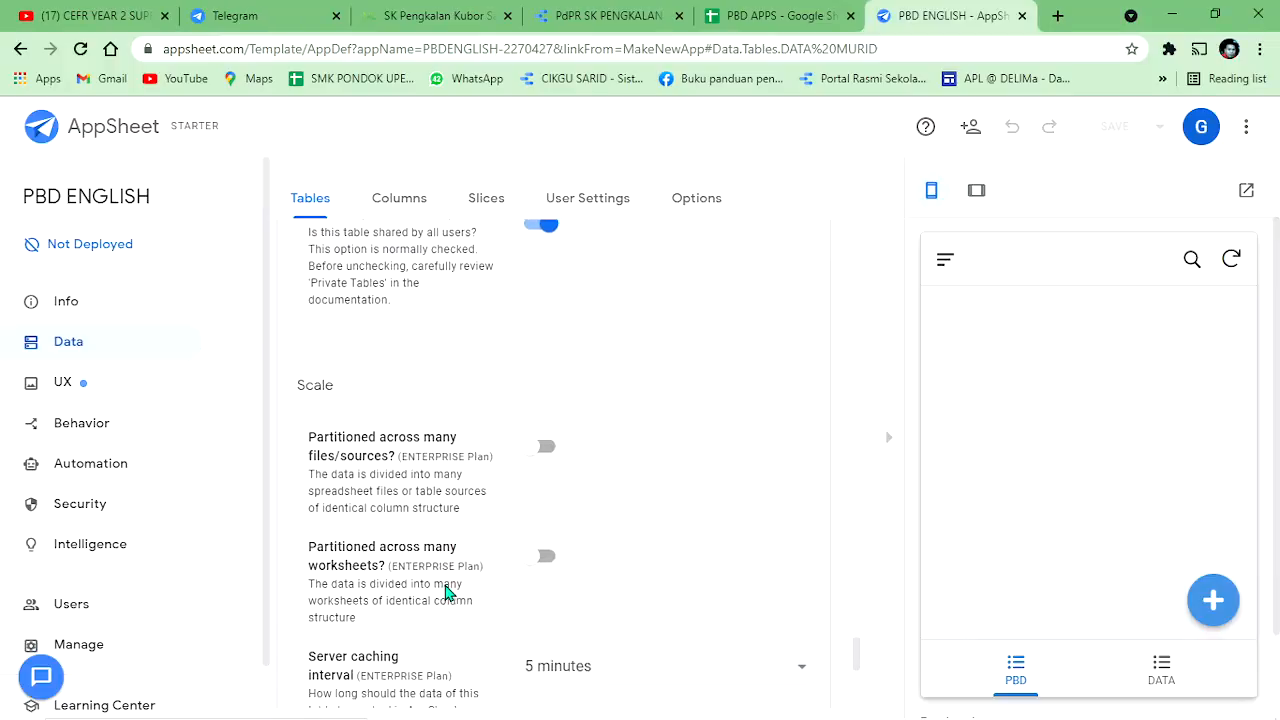
scroll(435, 460, "up", 4)
scroll(430, 450, "up", 3)
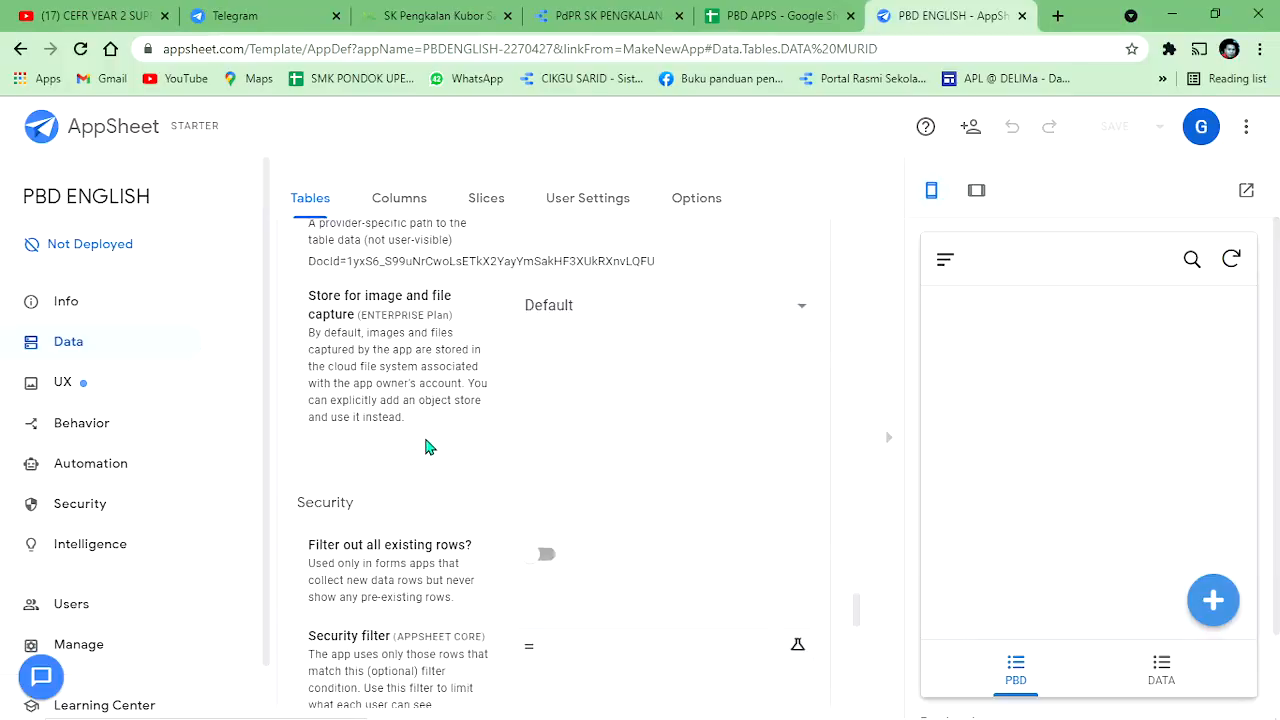
scroll(424, 435, "down", 4)
scroll(423, 426, "up", 7)
scroll(424, 440, "down", 8)
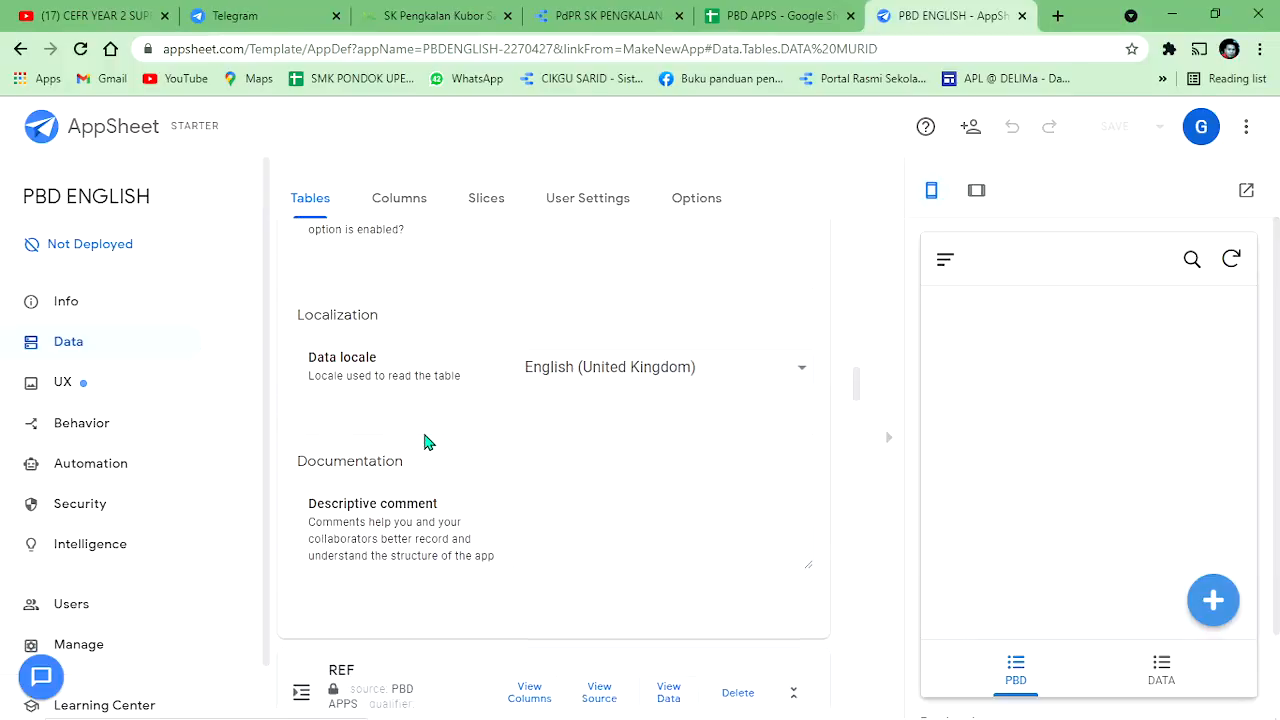
scroll(423, 435, "up", 14)
scroll(416, 418, "up", 2)
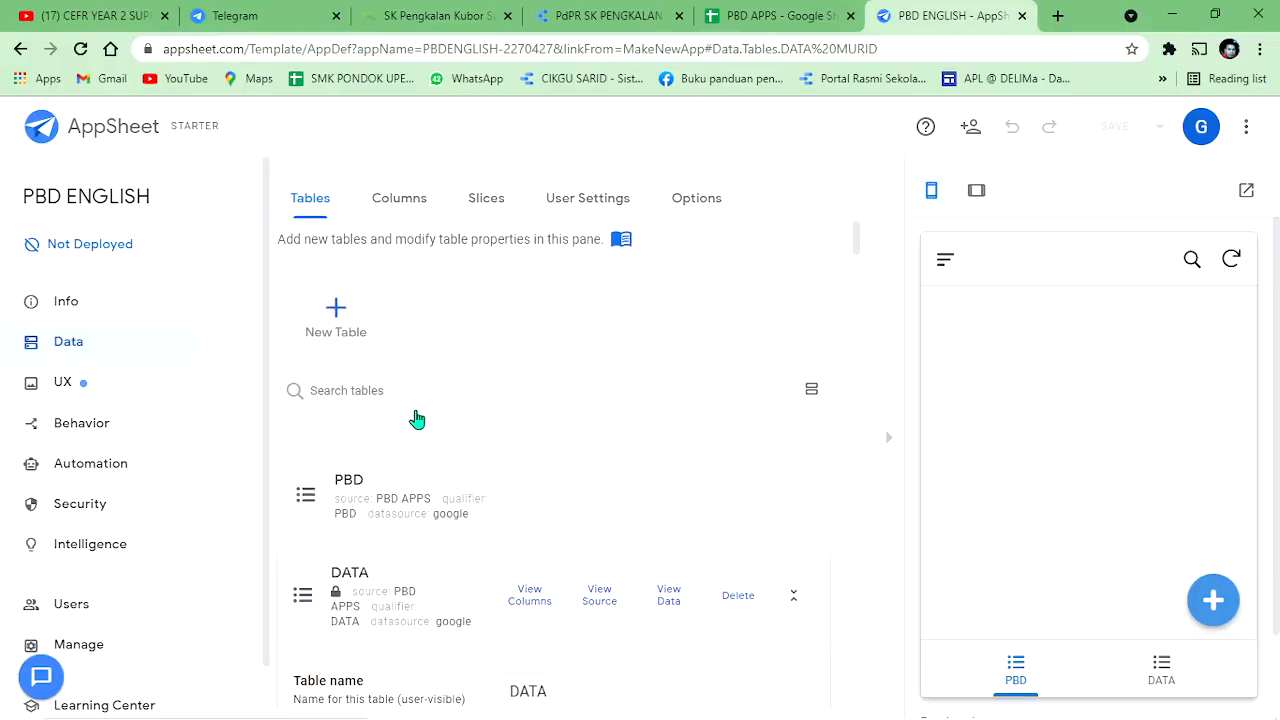
left_click(352, 507)
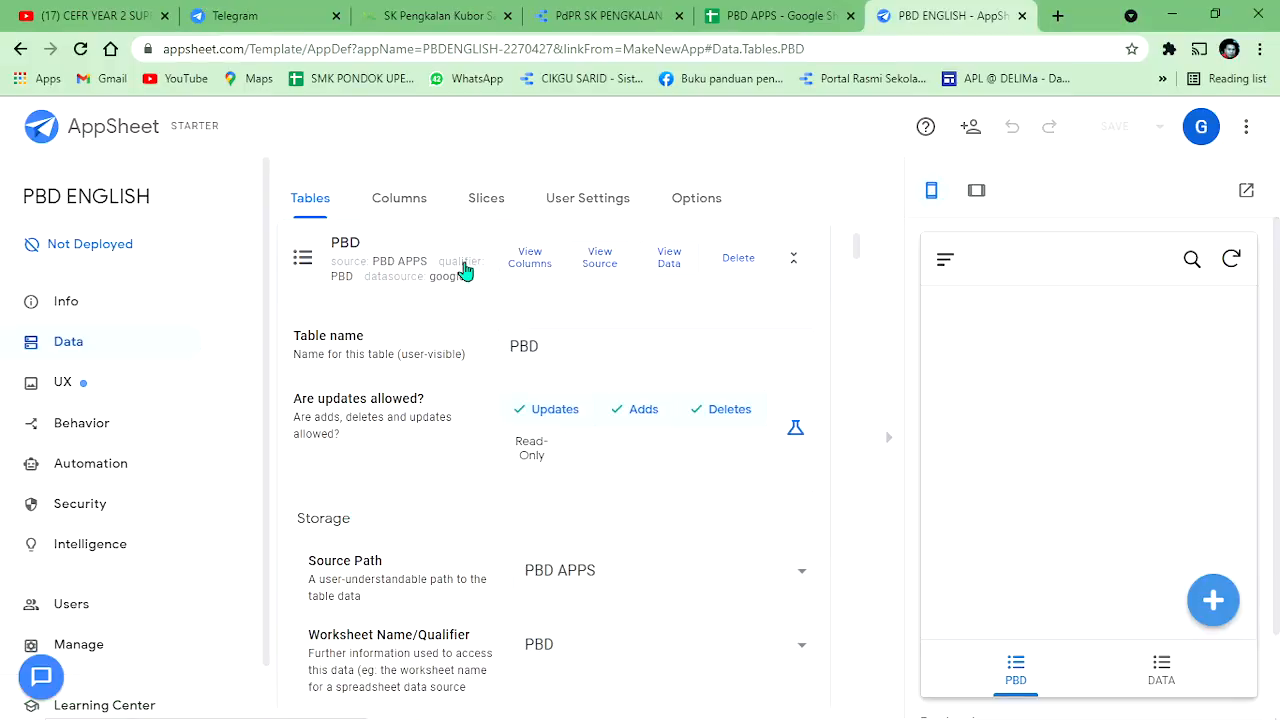
left_click(528, 262)
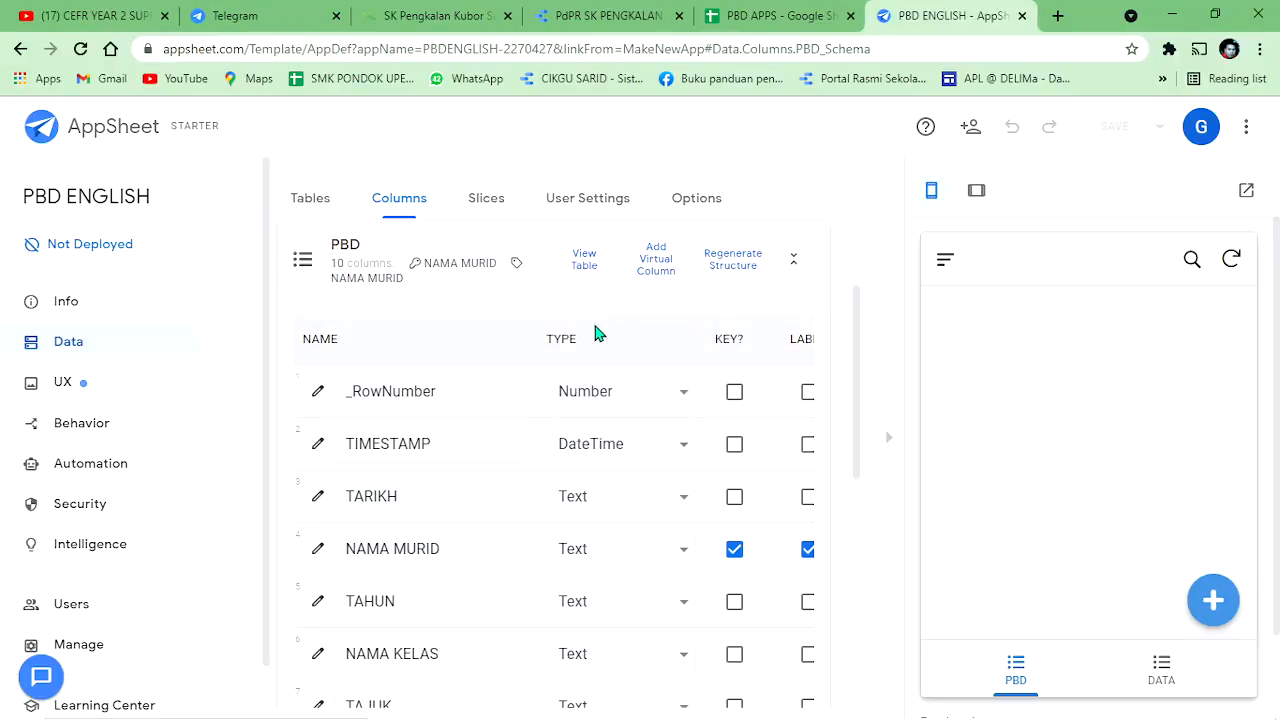
left_click(734, 446)
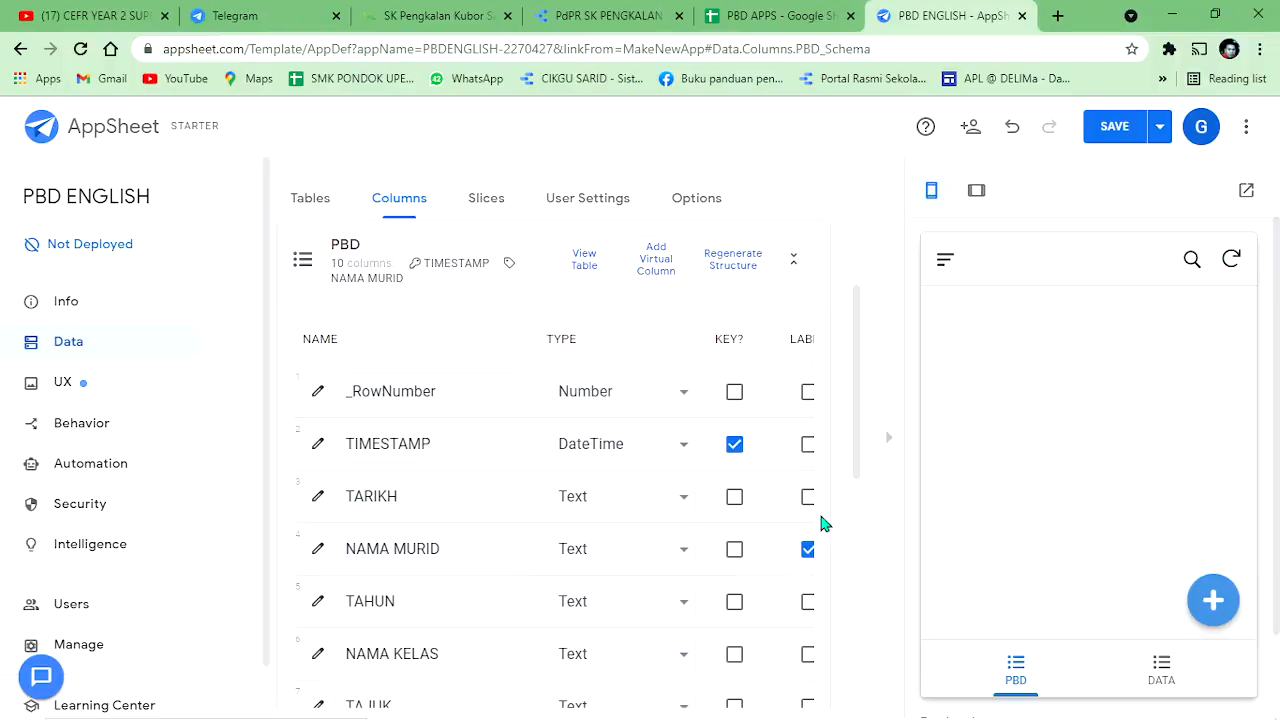
Step: Set the TARIKH column's type to Date and check its date picker in a new PBD entry form in the preview
left_click(1212, 599)
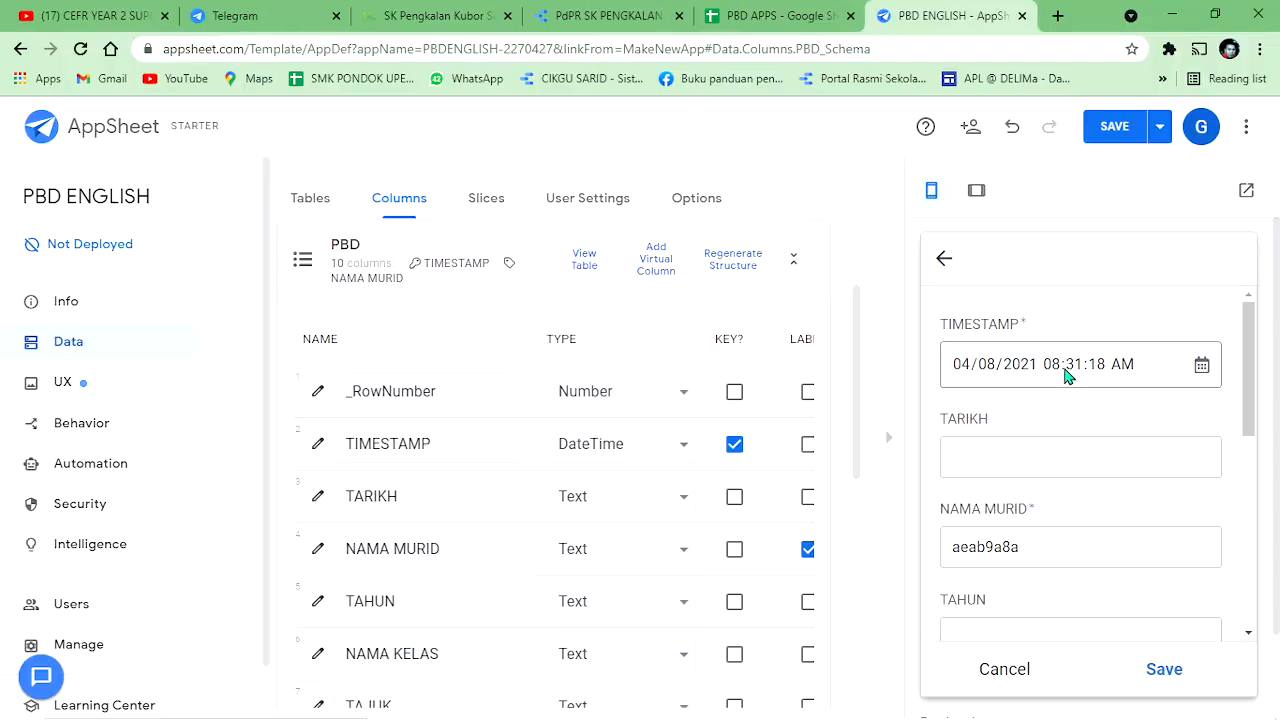
left_click(655, 497)
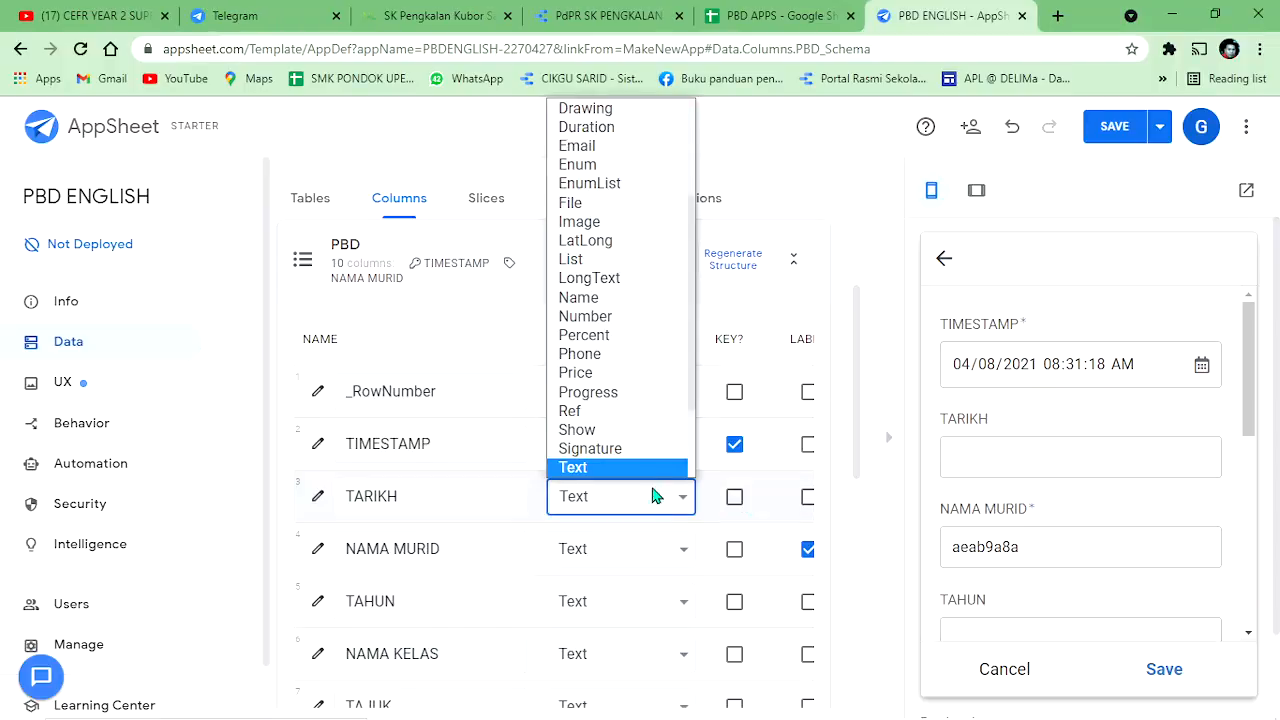
scroll(603, 243, "up", 2)
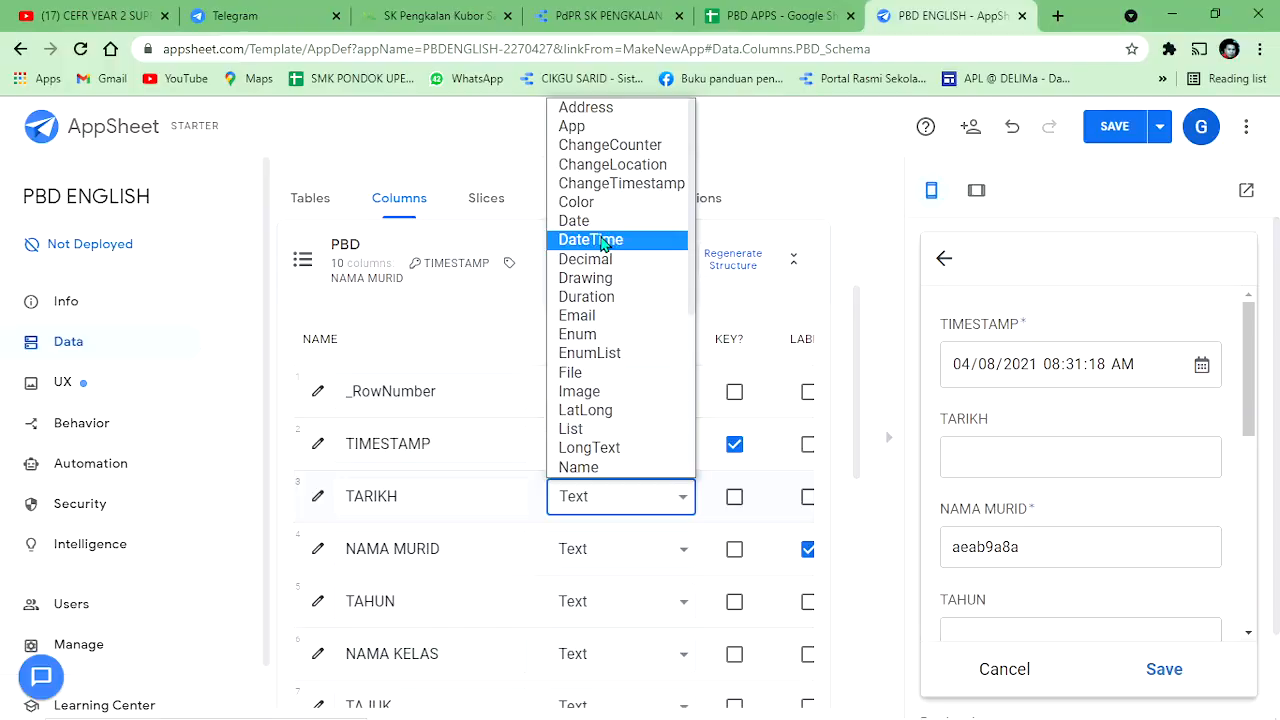
left_click(600, 221)
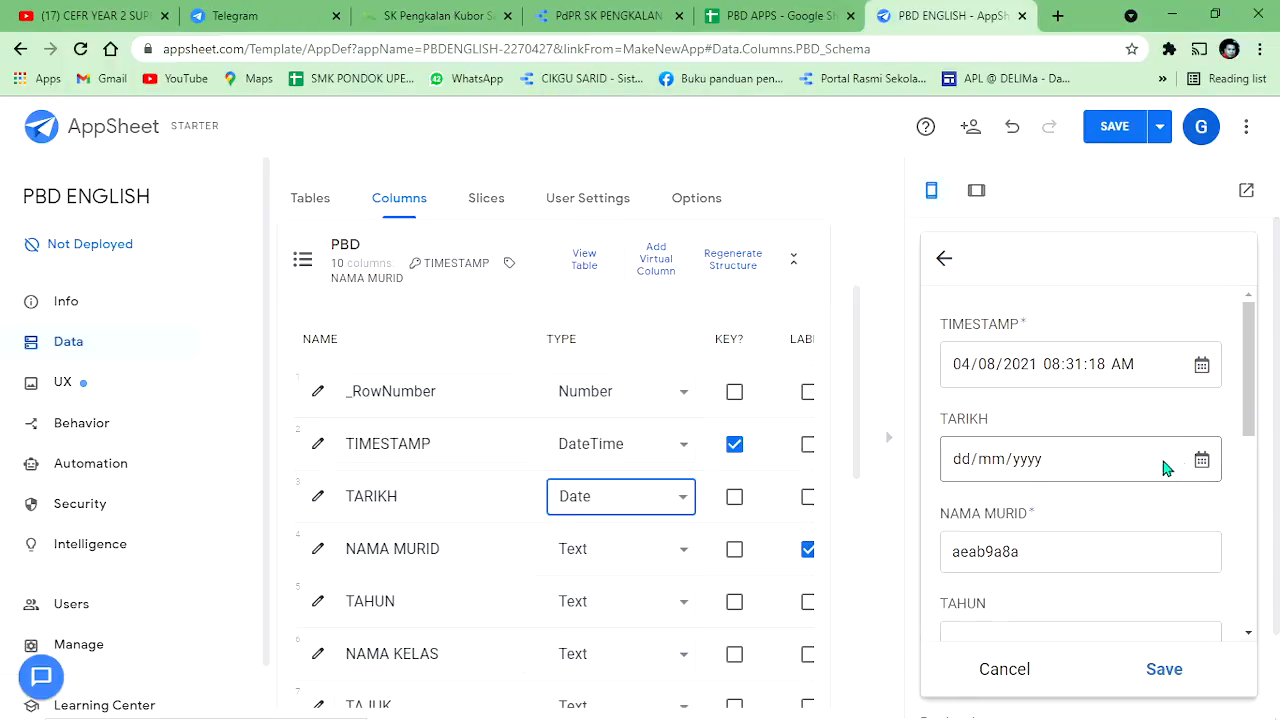
left_click(1202, 460)
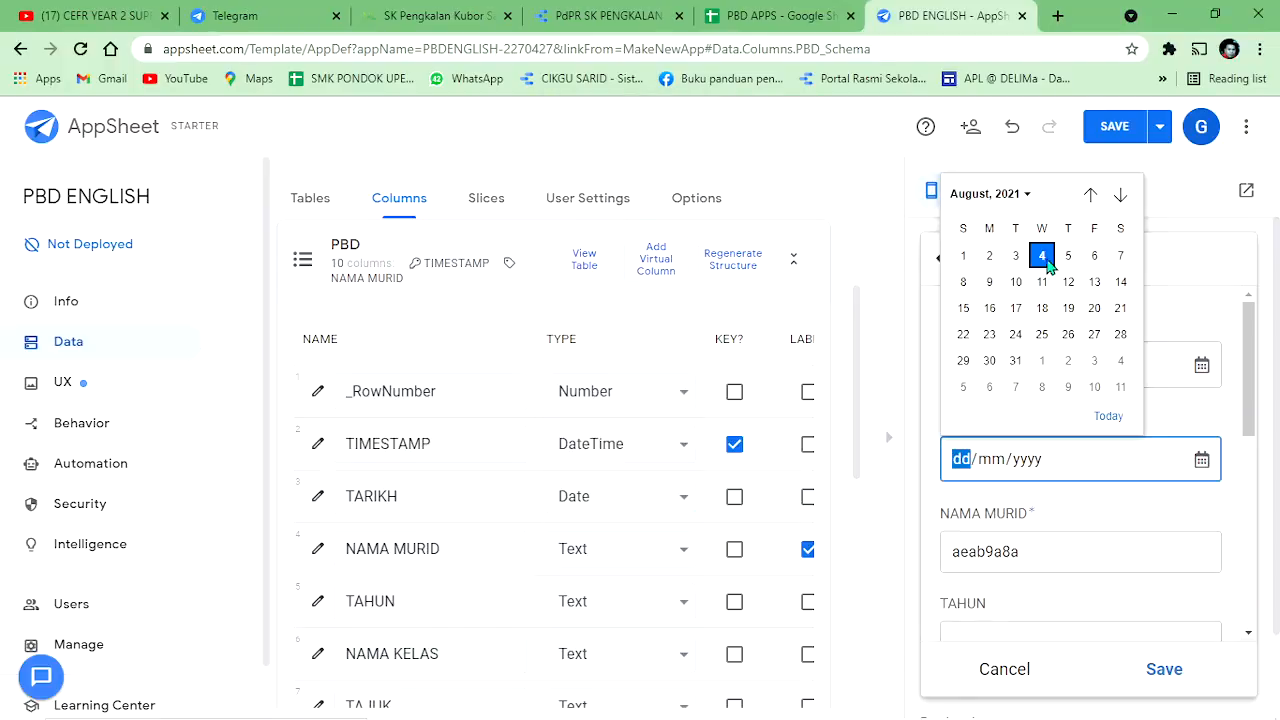
left_click(1205, 252)
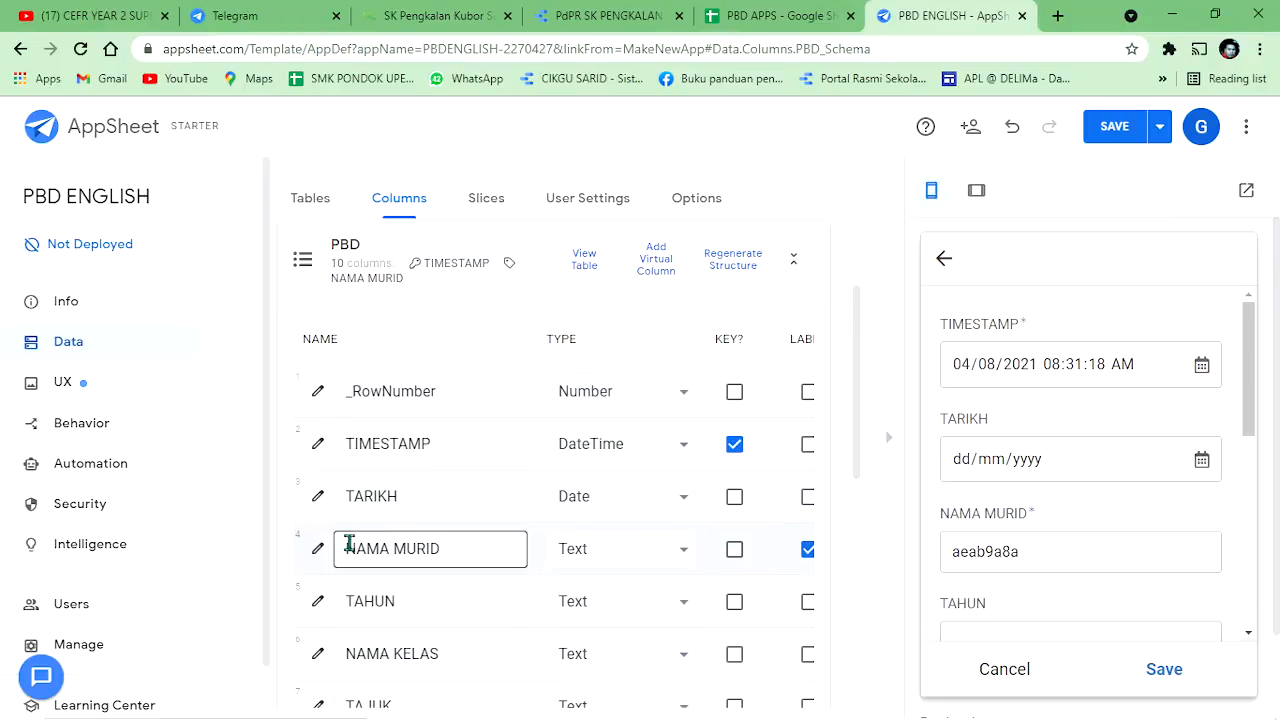
Step: Open the NAMA MURID column's settings, review the TAHUN, NAMA KELAS and NAMA MURID headings in the DATA MURID sheet, and close the settings
left_click(318, 550)
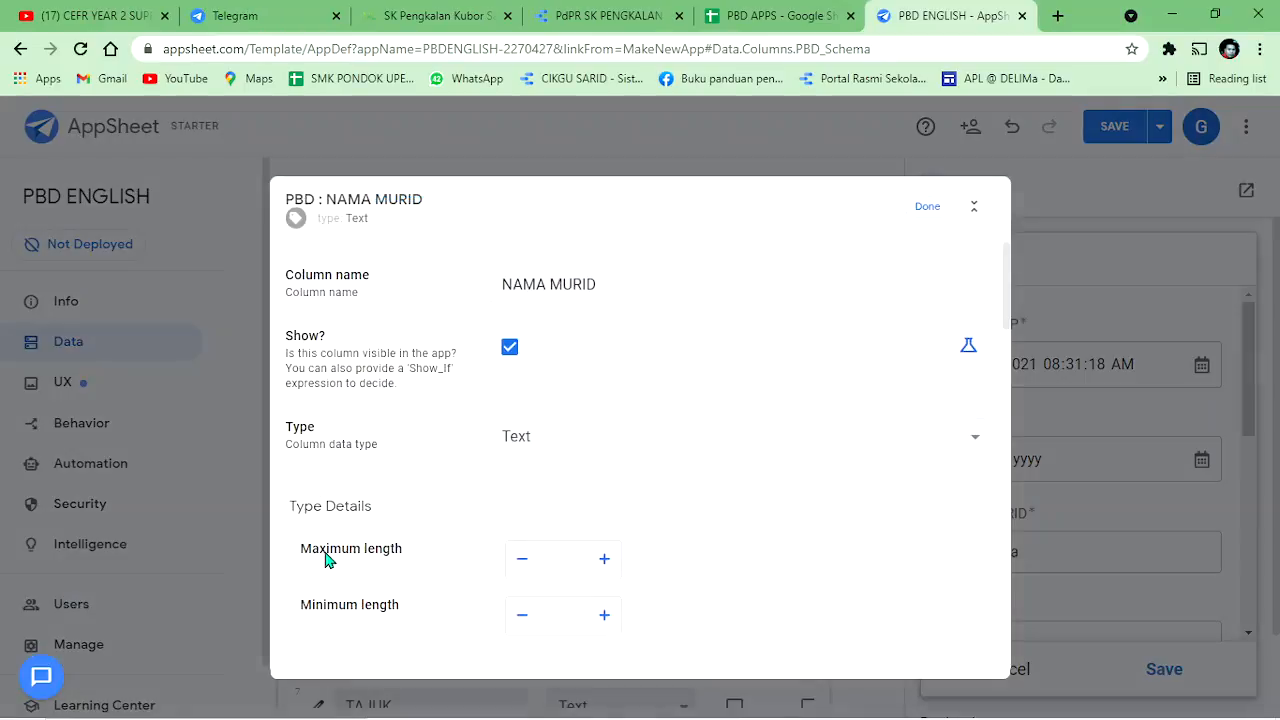
left_click(800, 14)
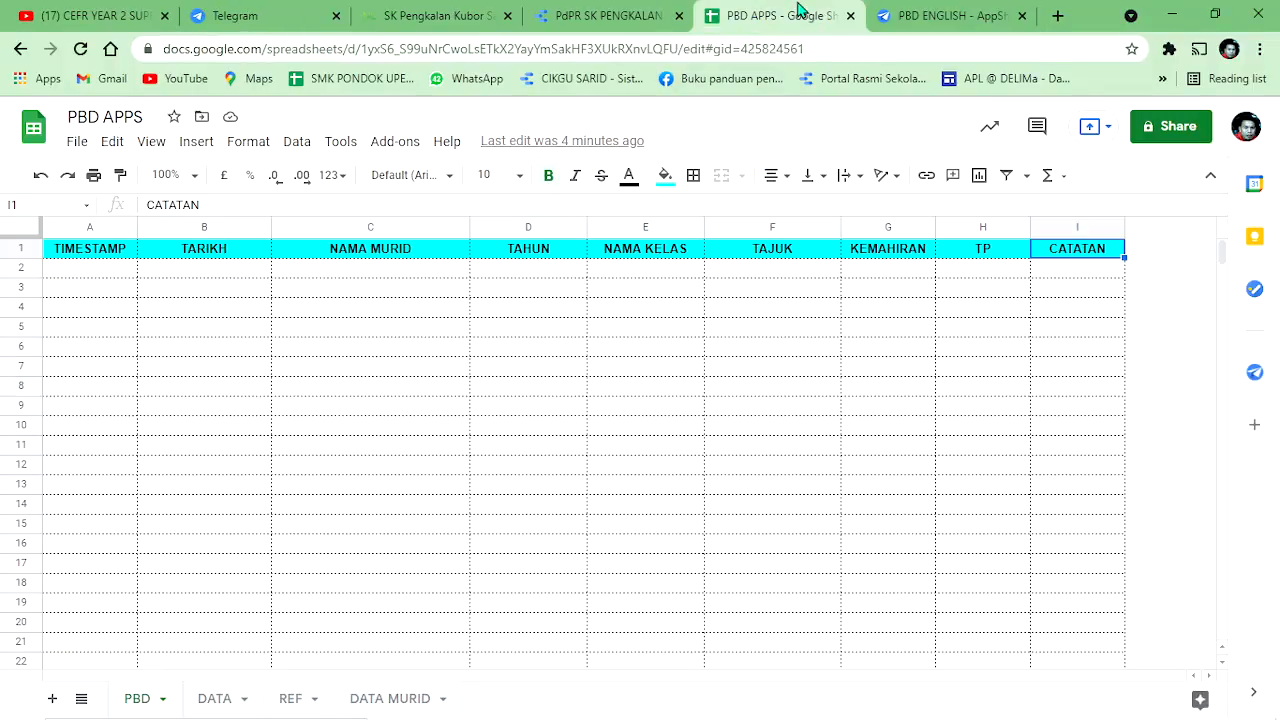
left_click(376, 698)
left_click(72, 252)
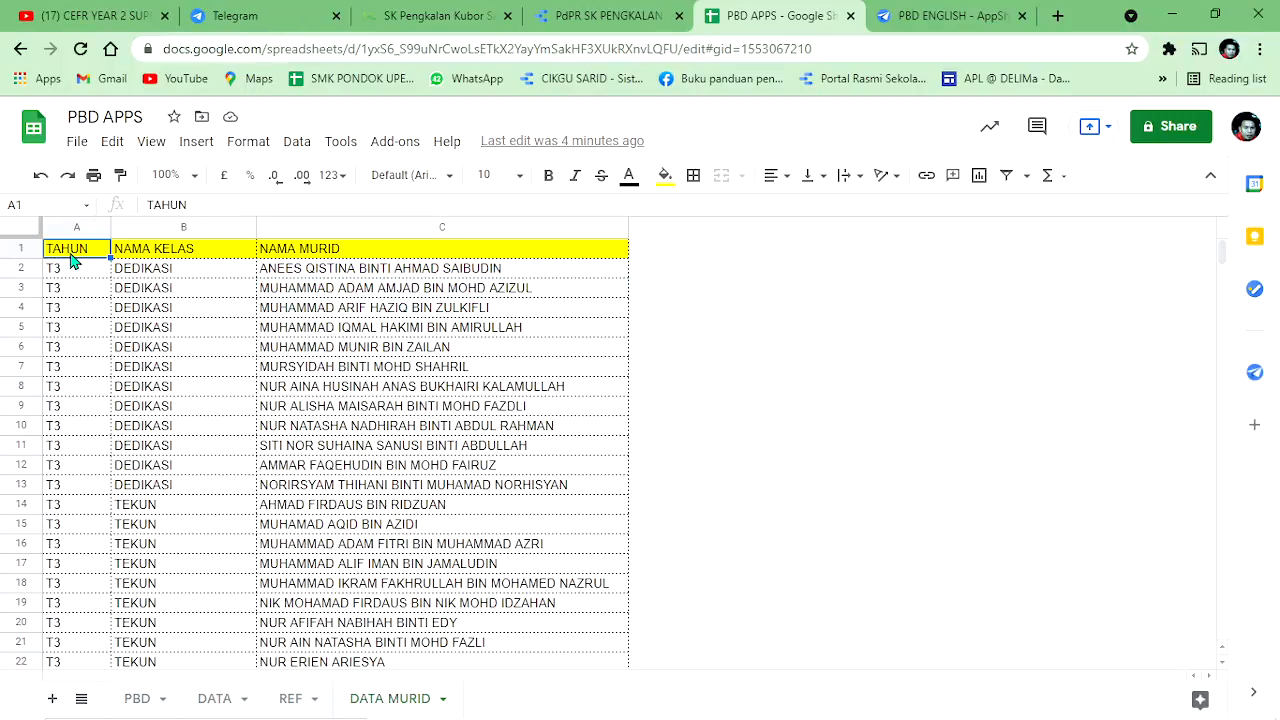
left_click(185, 255)
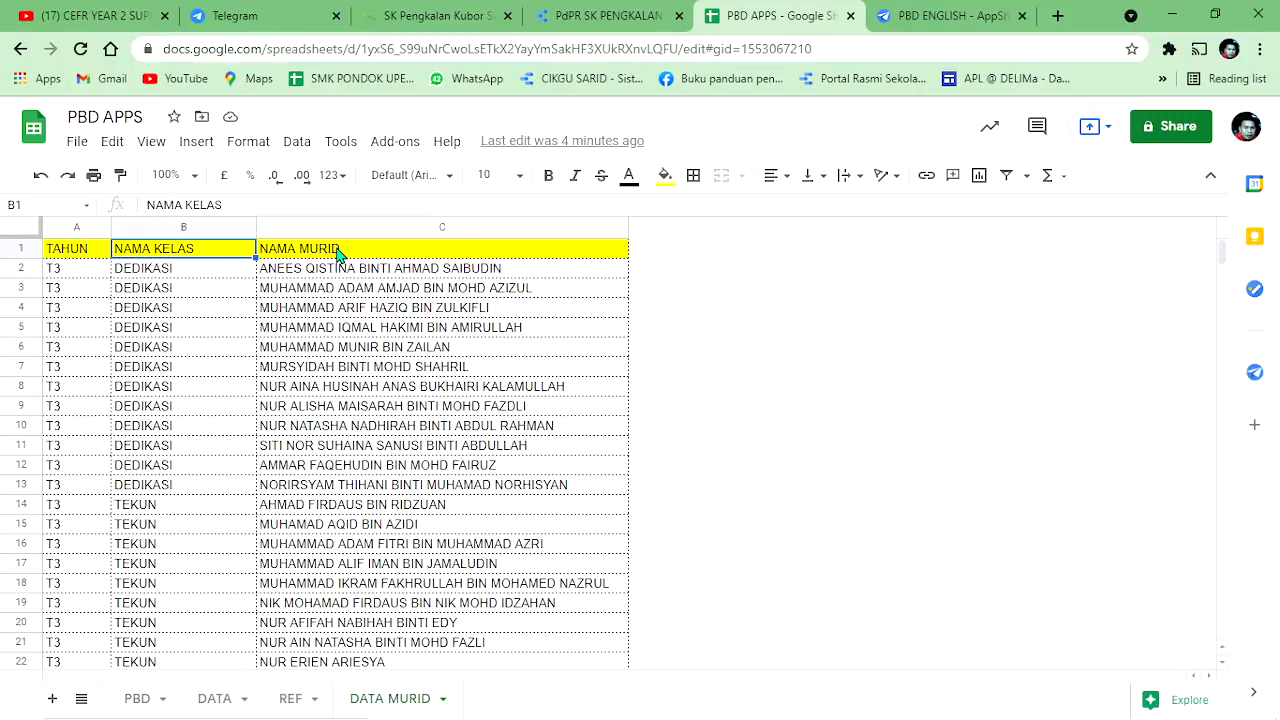
left_click(338, 252)
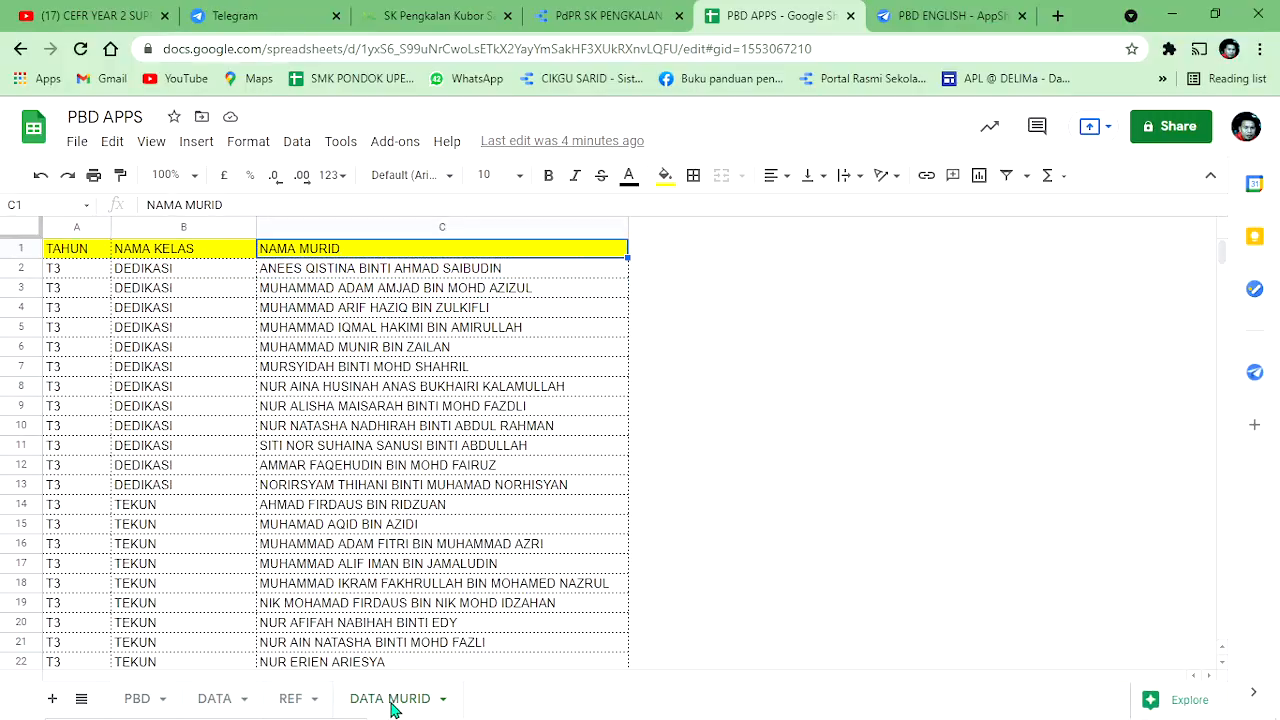
left_click(612, 14)
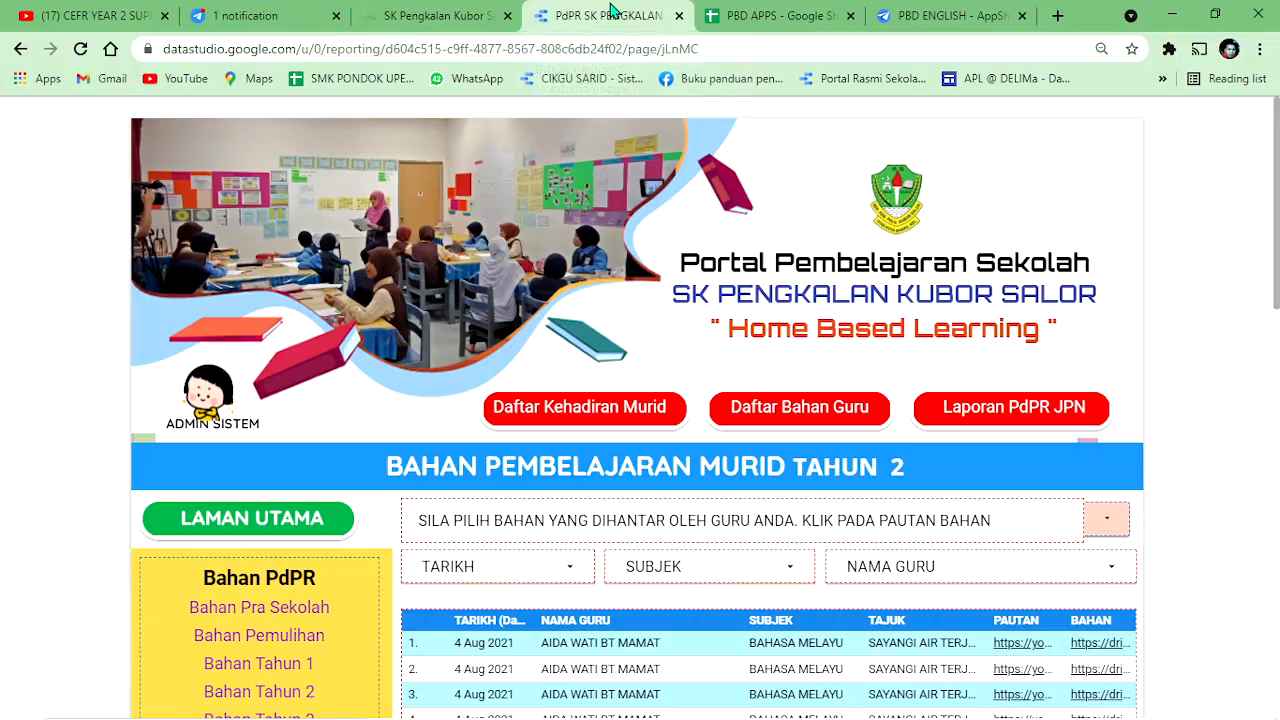
left_click(747, 14)
left_click(945, 15)
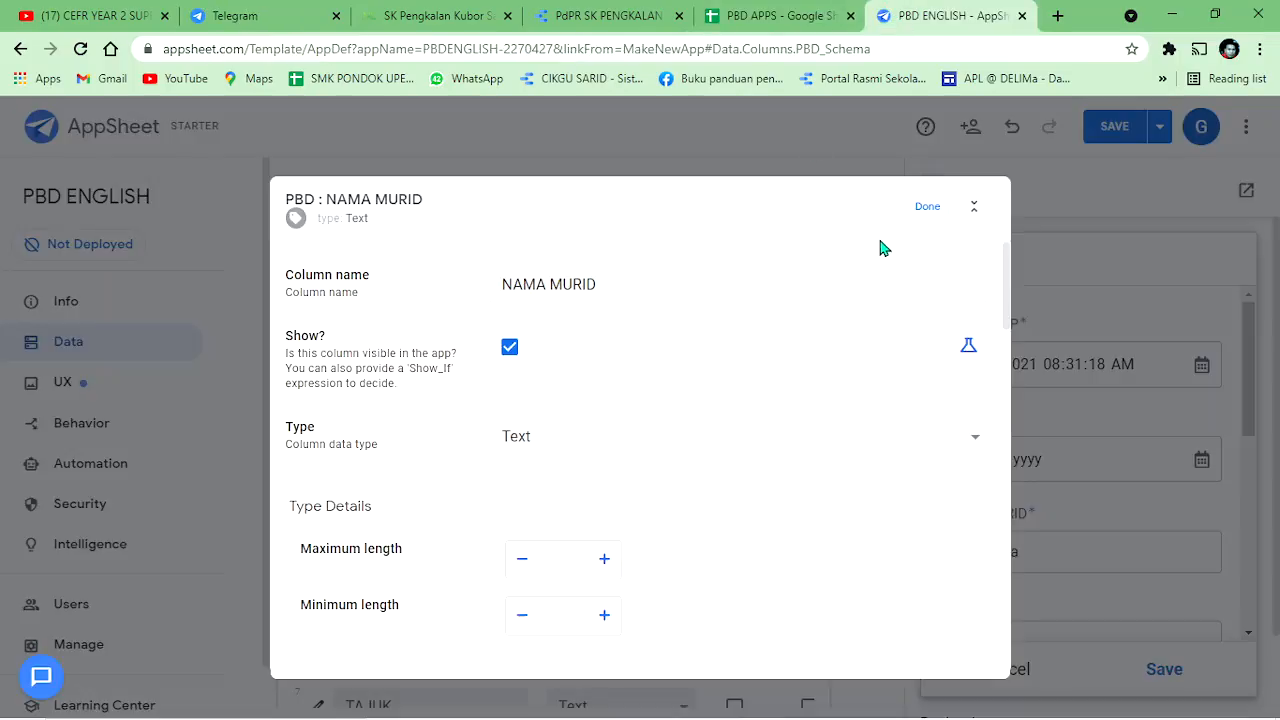
left_click(922, 207)
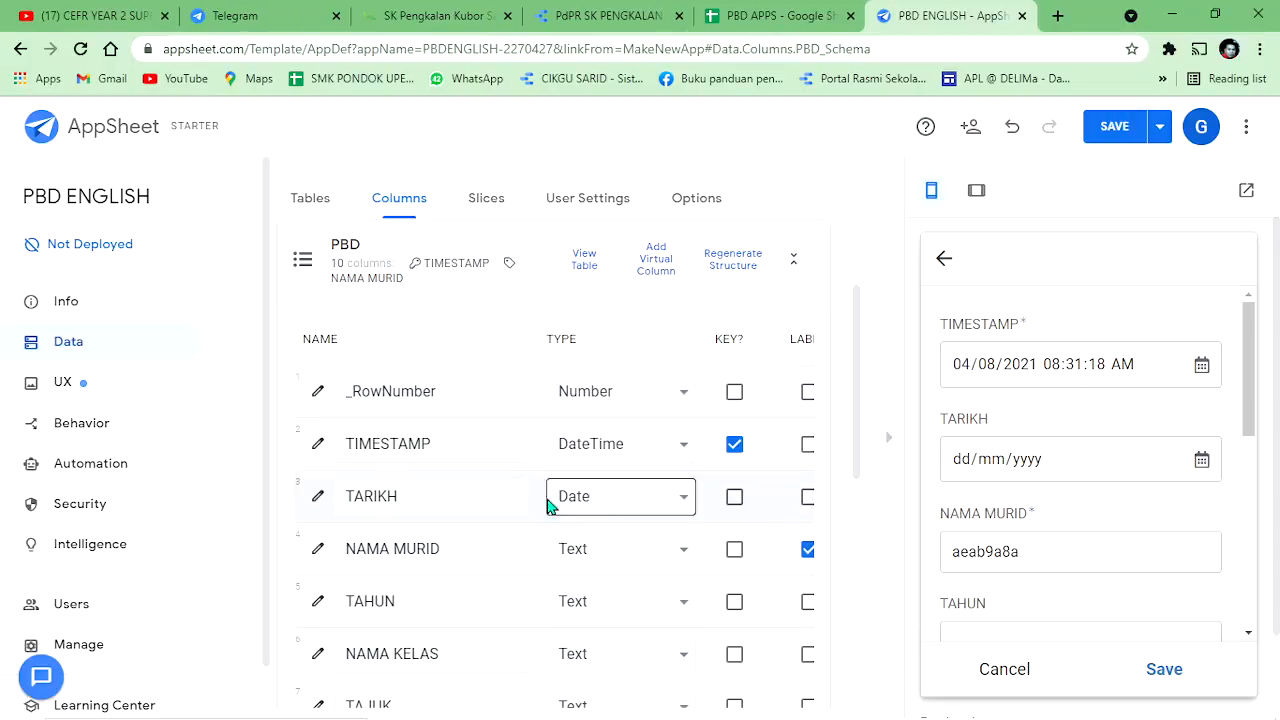
Step: Set the TAHUN column's Valid If formula to DATA MURID[TAHUN], checking the column heading in the PBD APPS spreadsheet
left_click(318, 603)
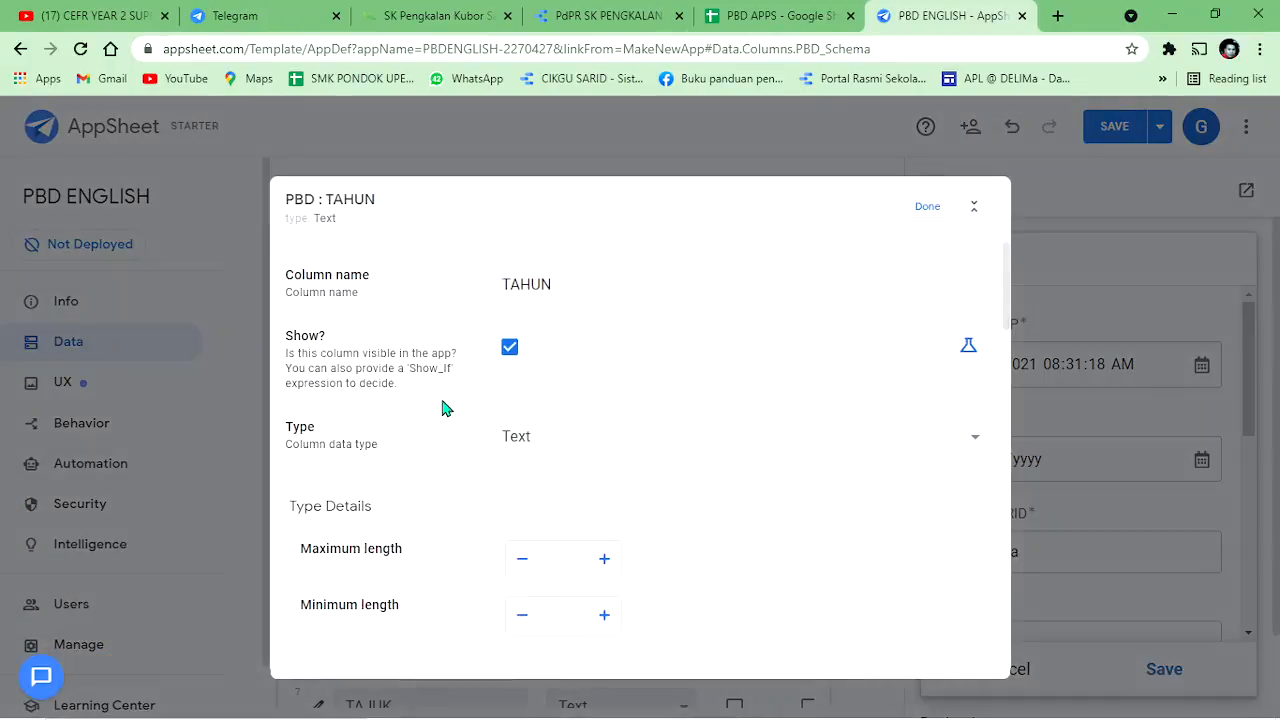
scroll(610, 400, "down", 3)
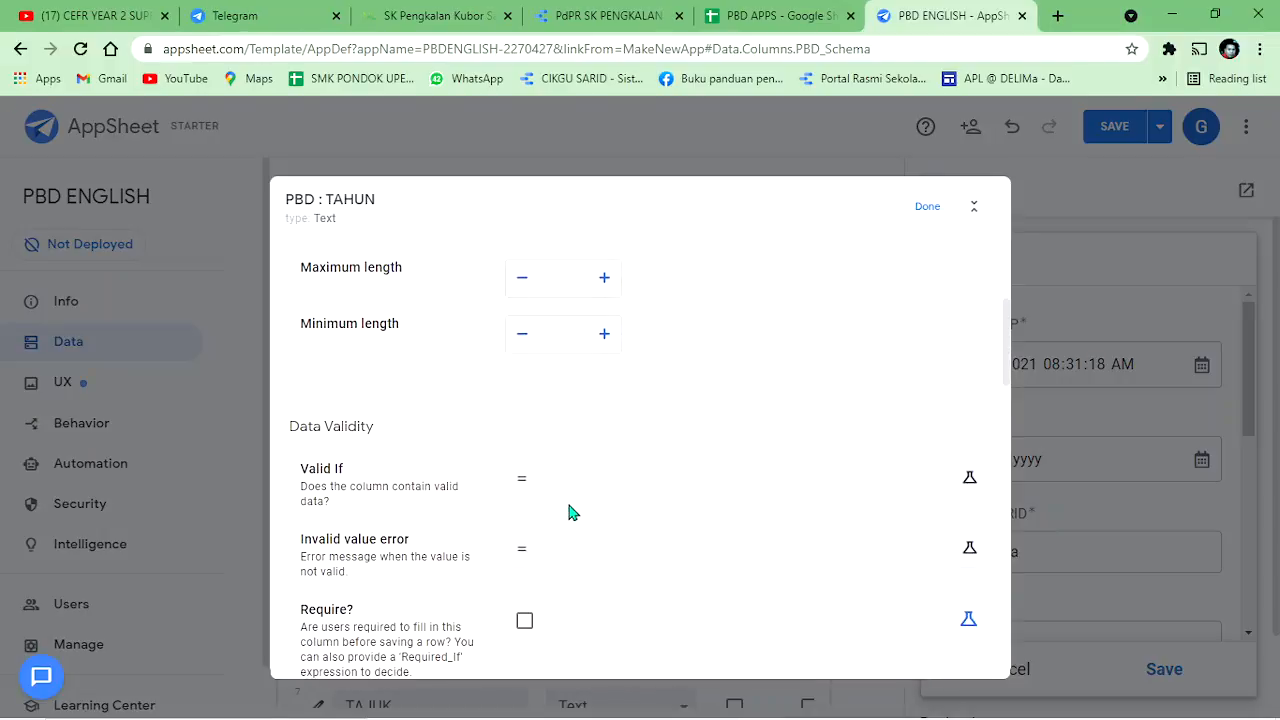
left_click(578, 480)
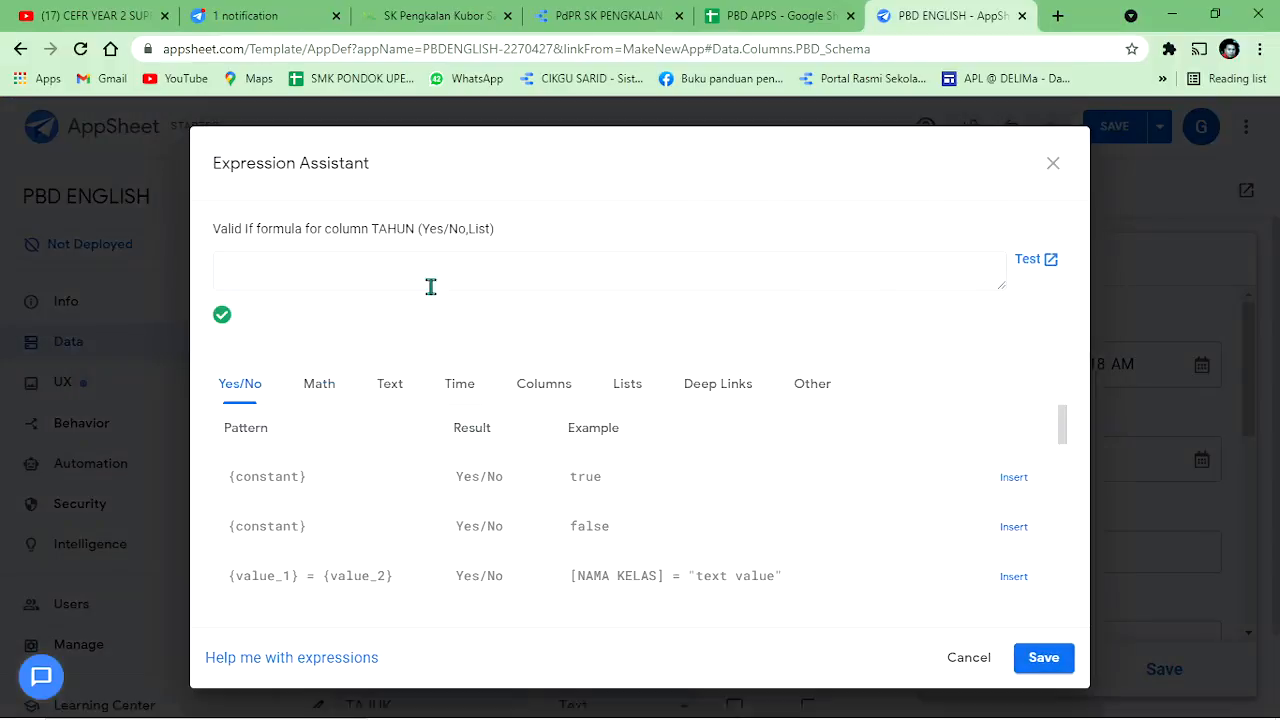
left_click(746, 15)
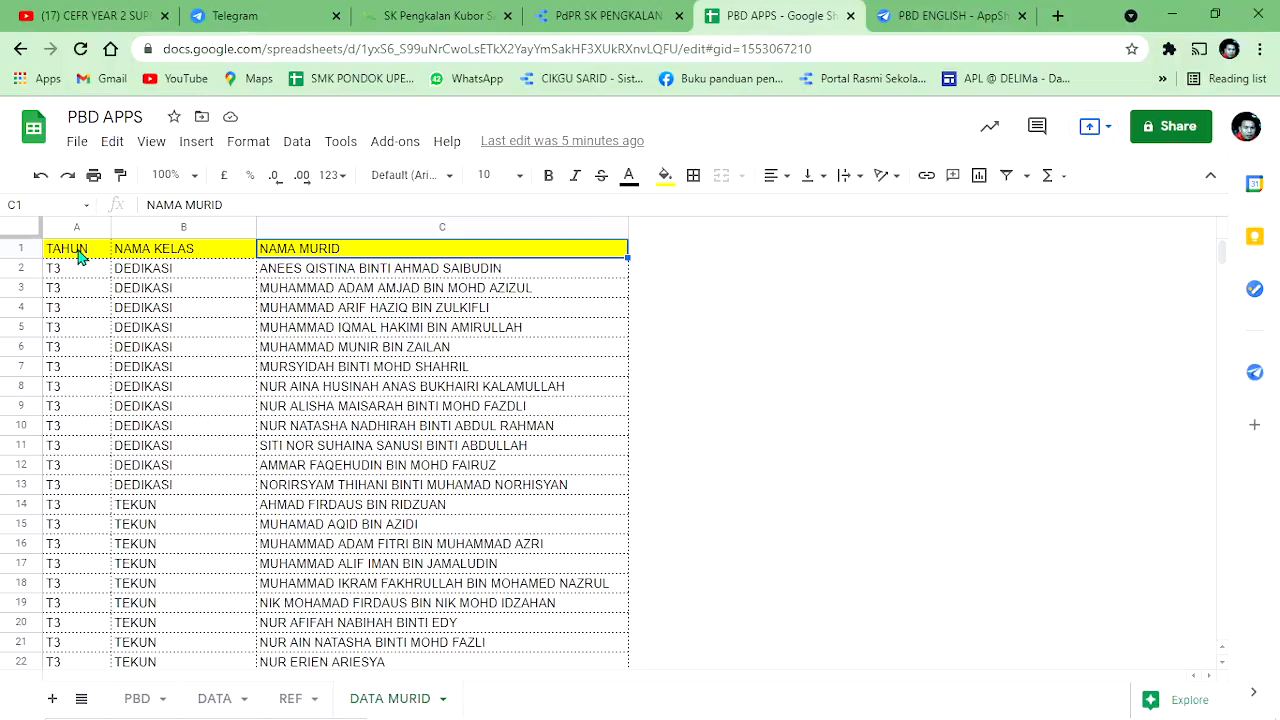
left_click(945, 15)
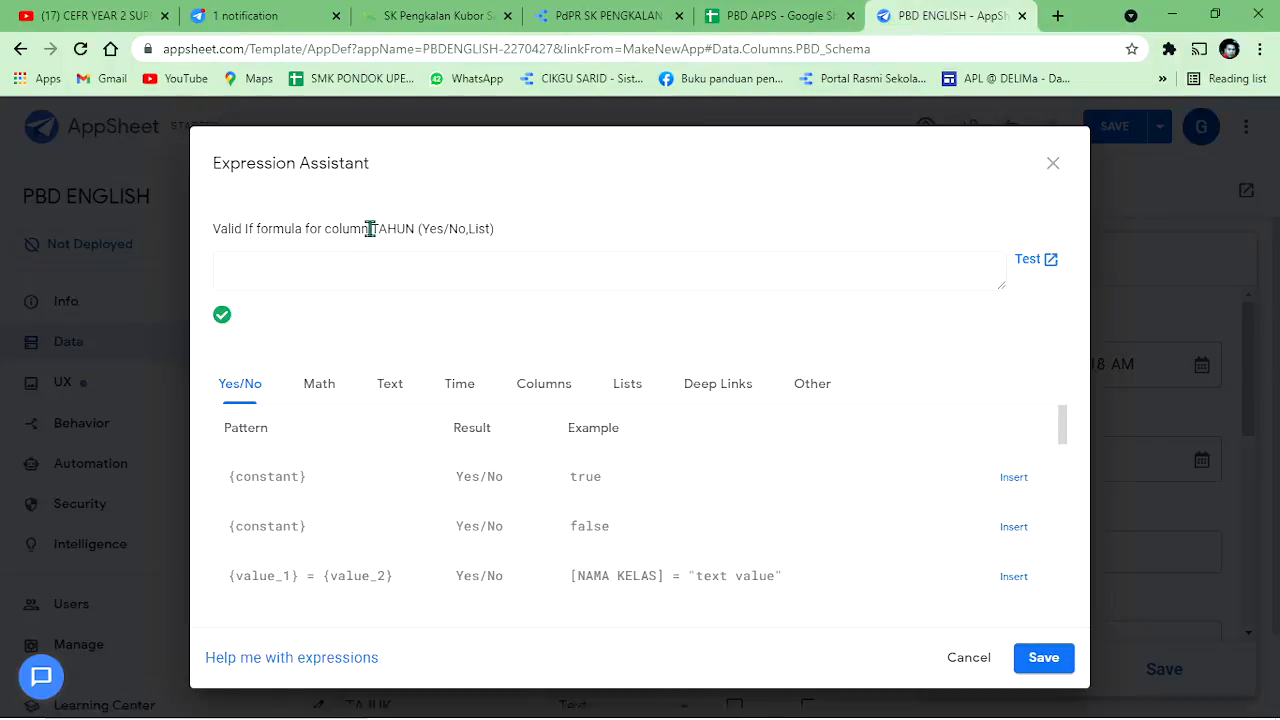
left_click(298, 268)
type("DATA")
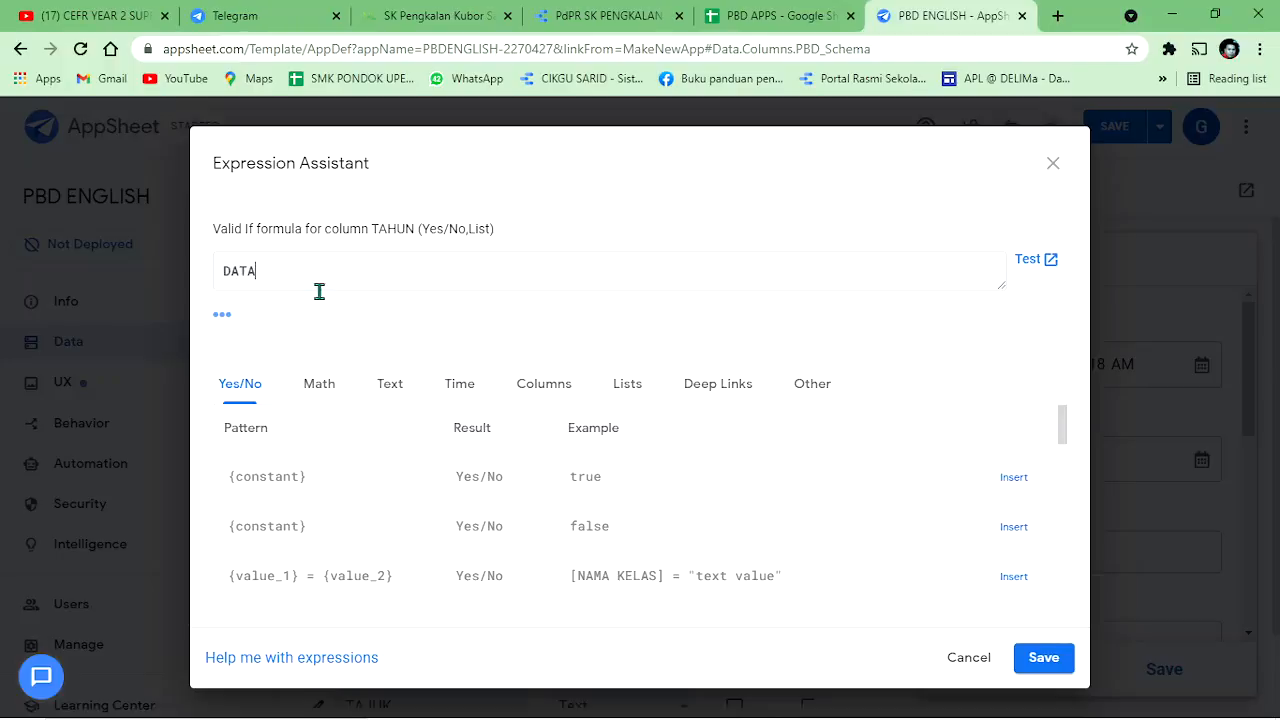
type(" MURID[TAHUN]")
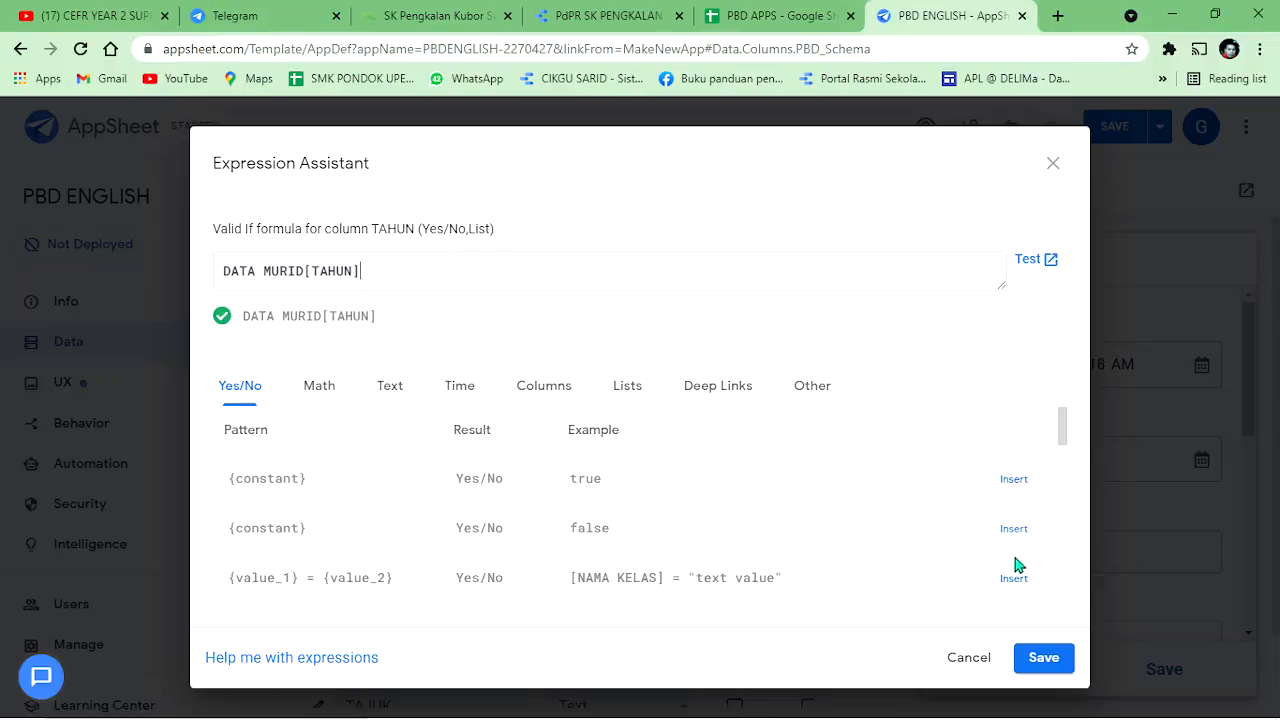
left_click(1046, 659)
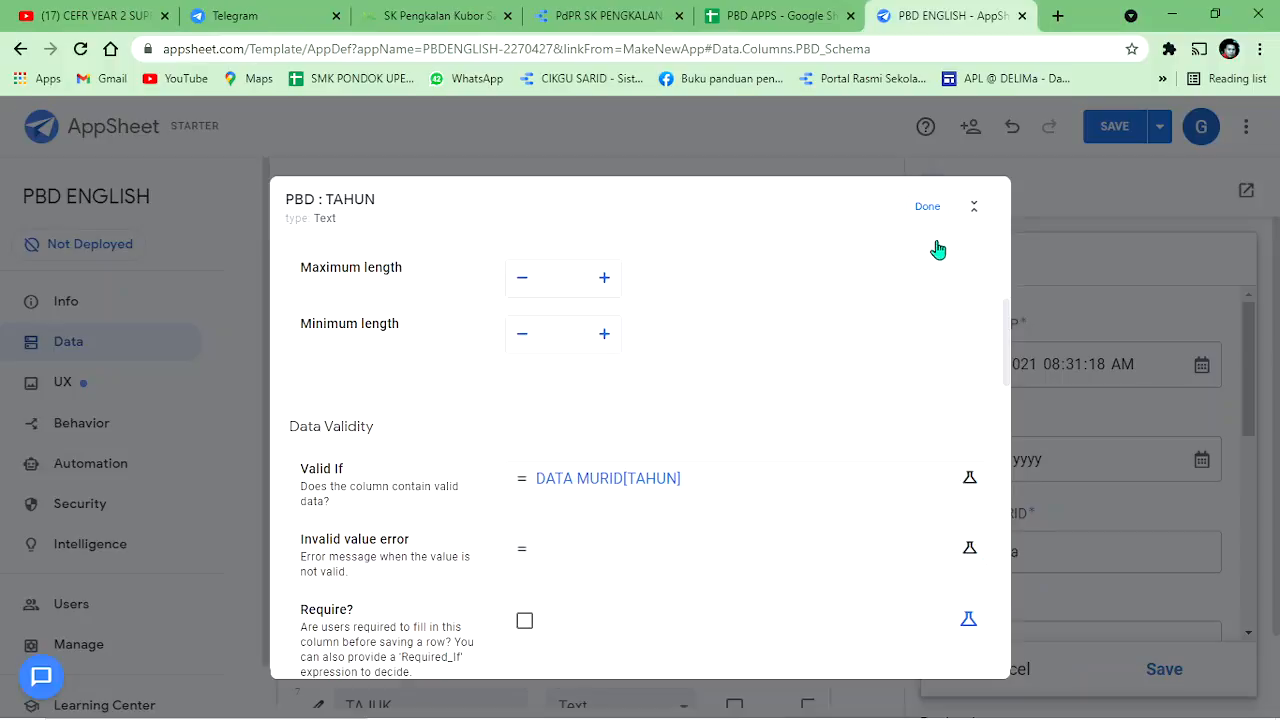
left_click(928, 209)
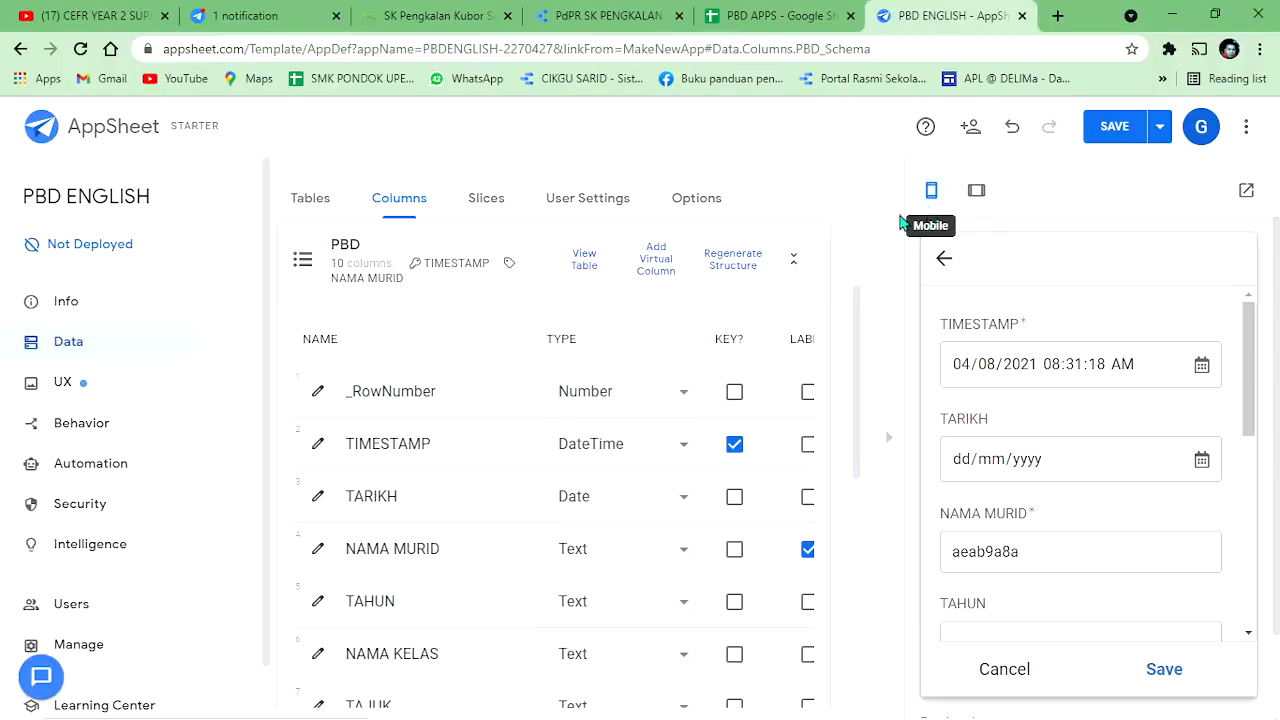
Step: Set the NAMA KELAS column's Valid If formula to DATA MURID[NAMA KELAS], checking the heading in the DATA MURID sheet
scroll(480, 548, "down", 1)
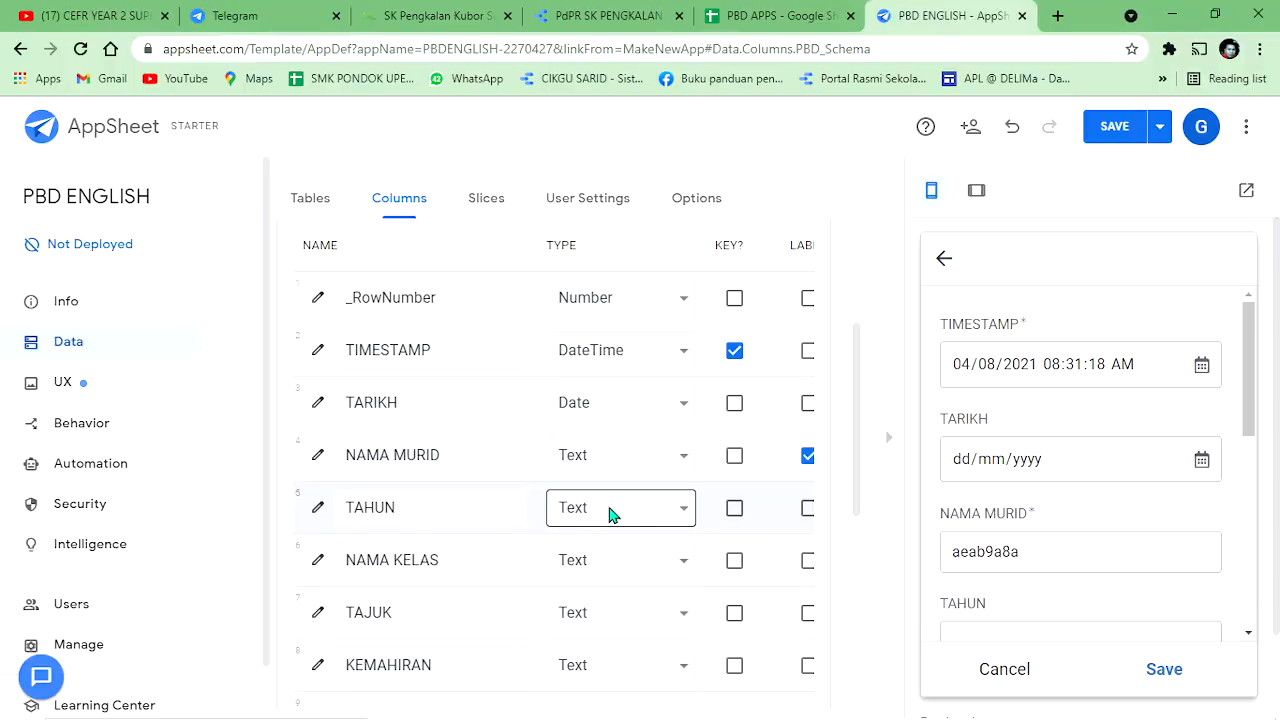
left_click(316, 562)
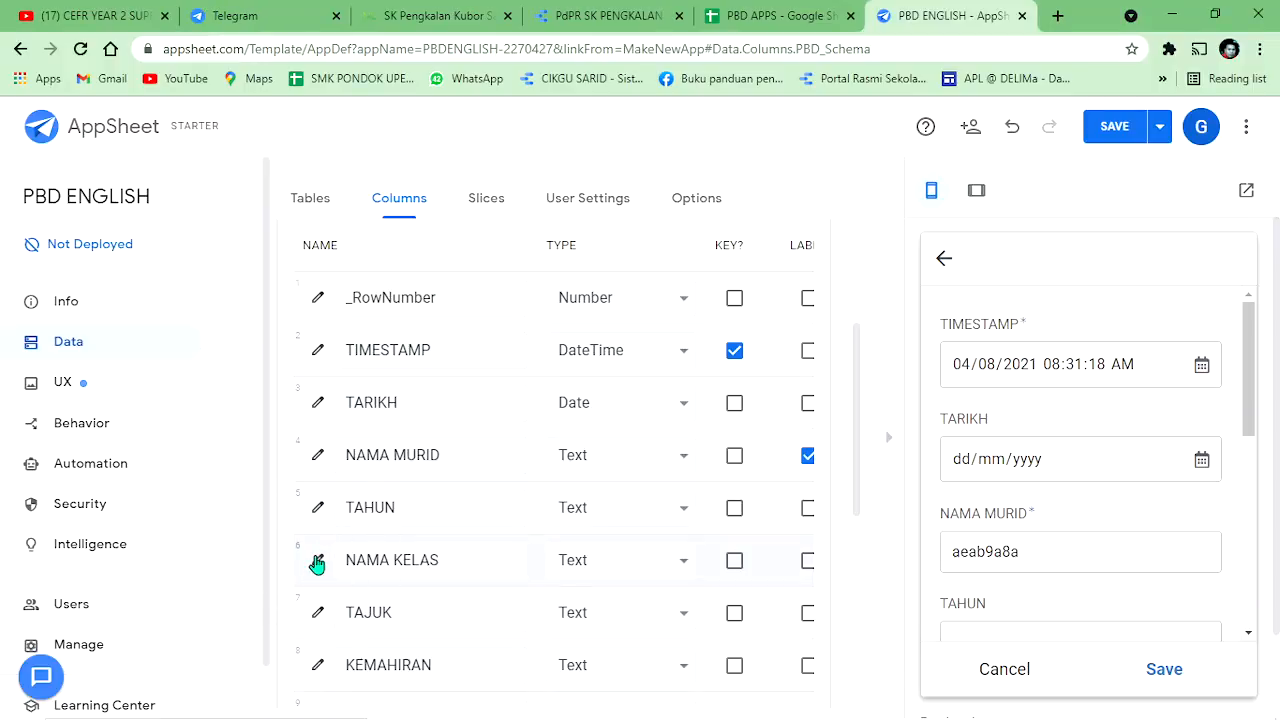
scroll(586, 531, "down", 1)
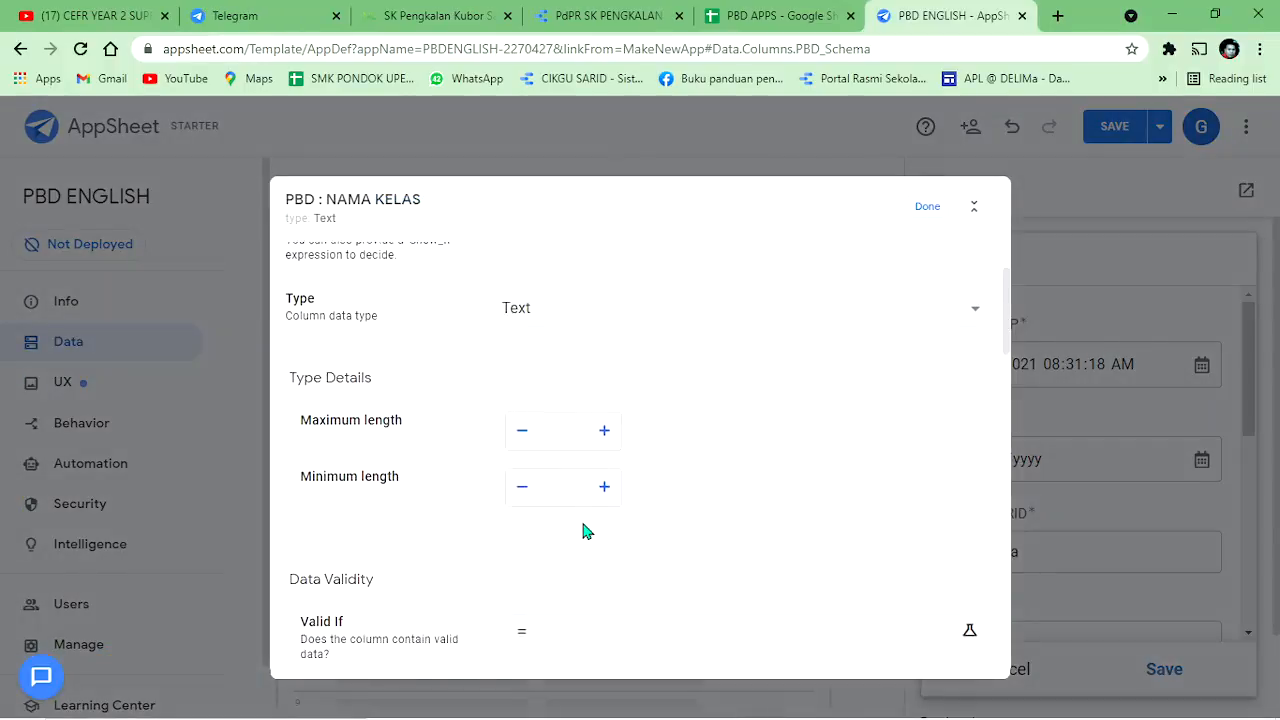
scroll(586, 531, "down", 3)
left_click(574, 403)
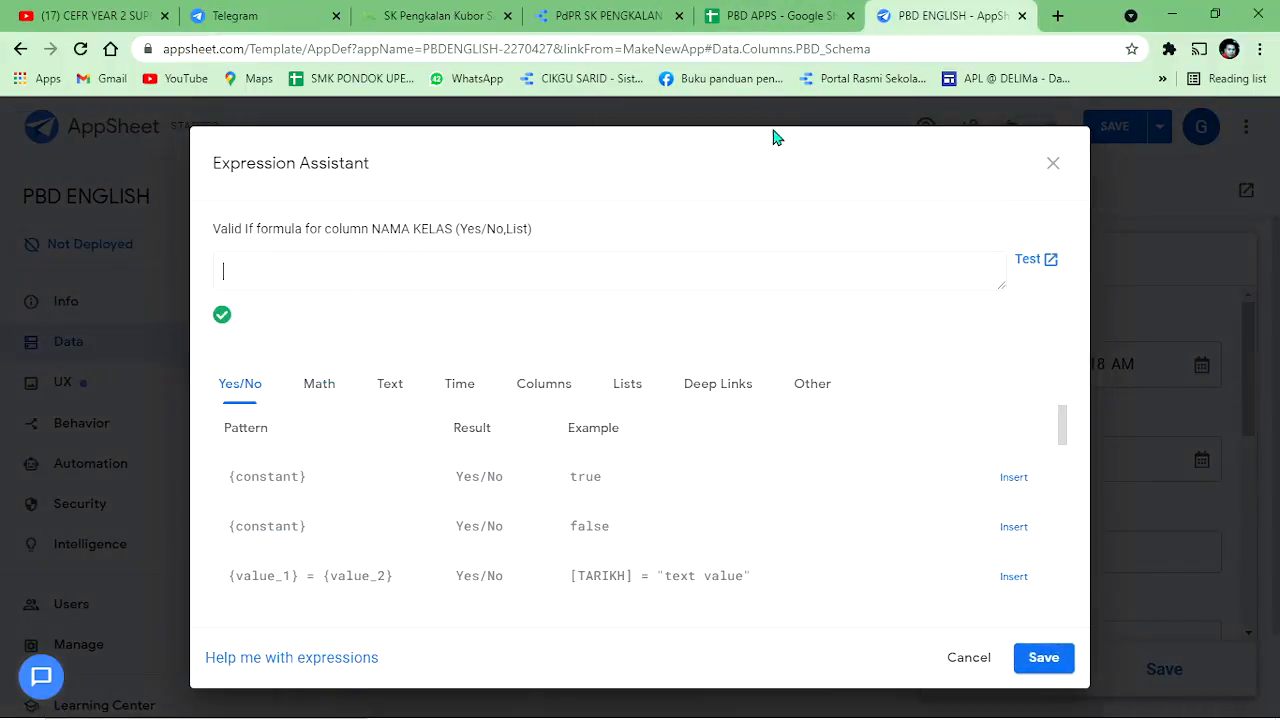
left_click(767, 14)
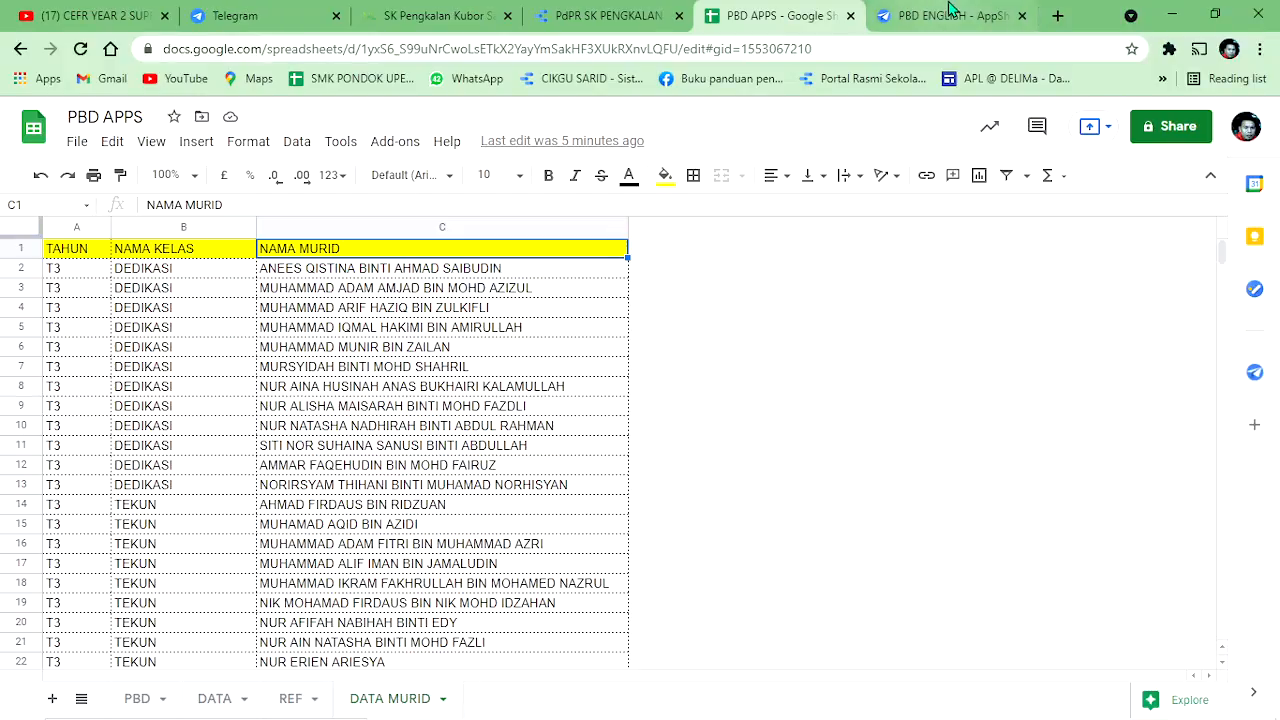
left_click(950, 15)
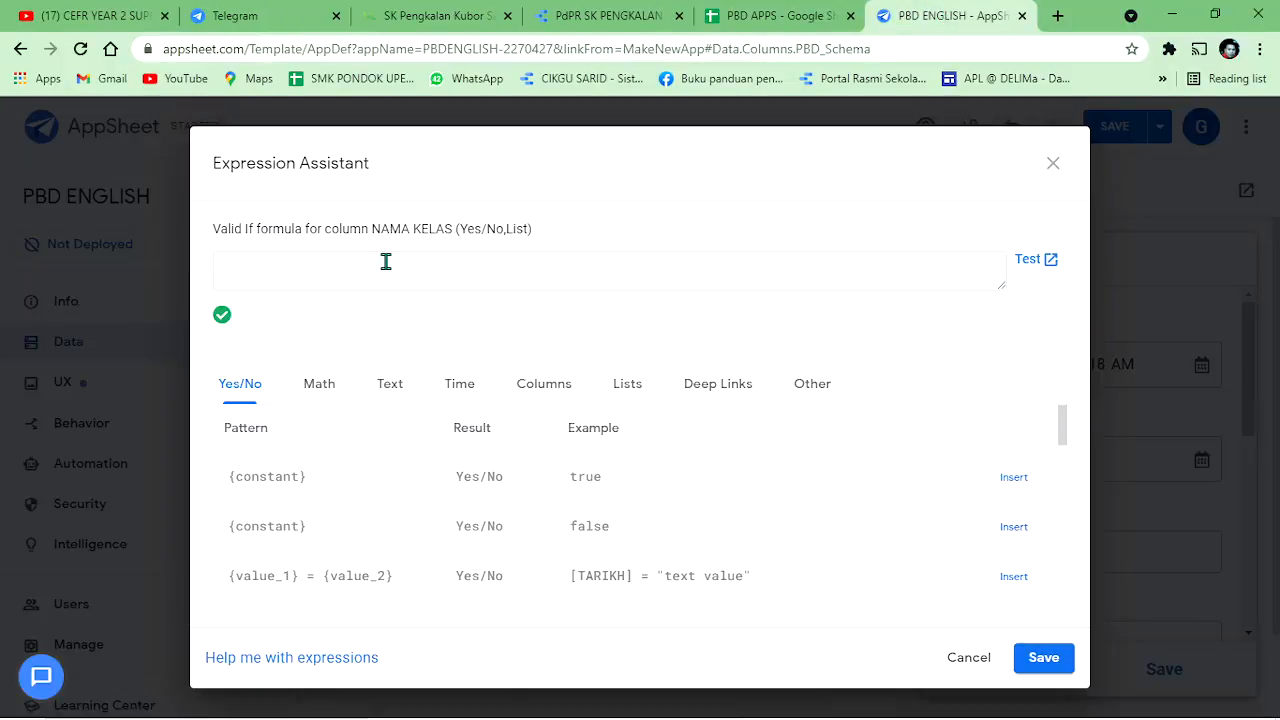
type("A MURID[NAMA K")
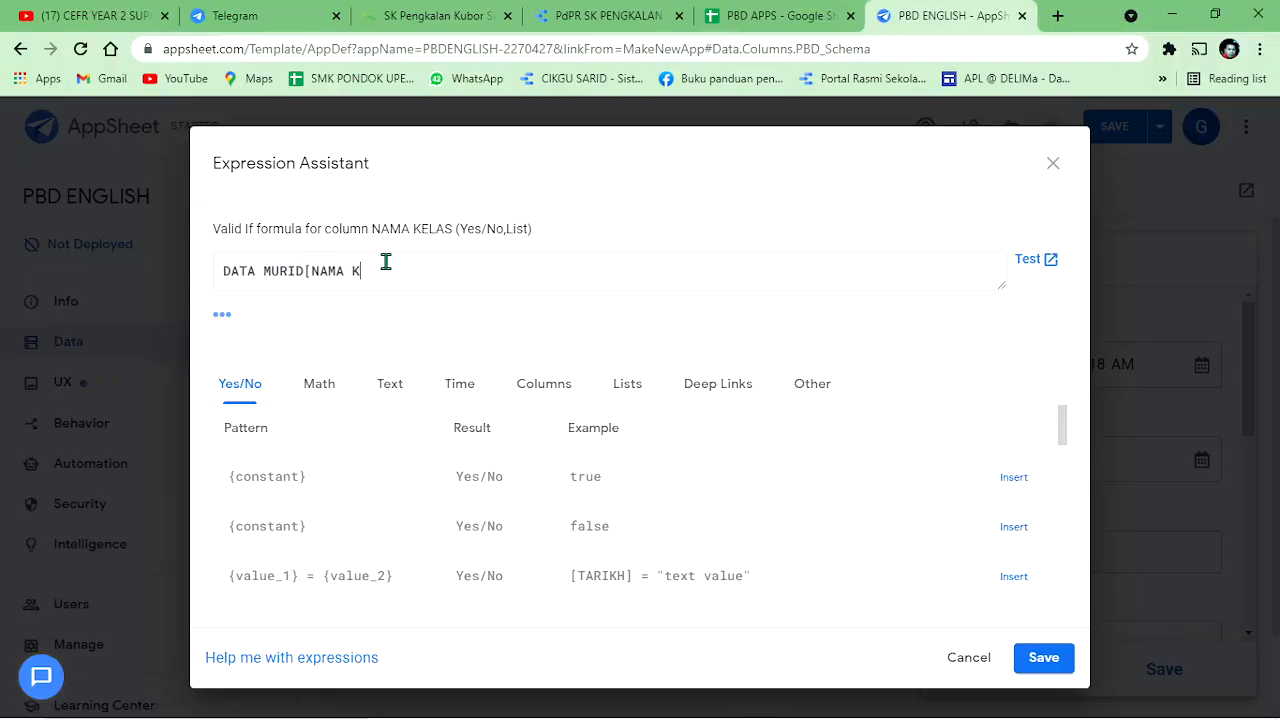
type("ELAS")
scroll(1035, 612, "down", 2)
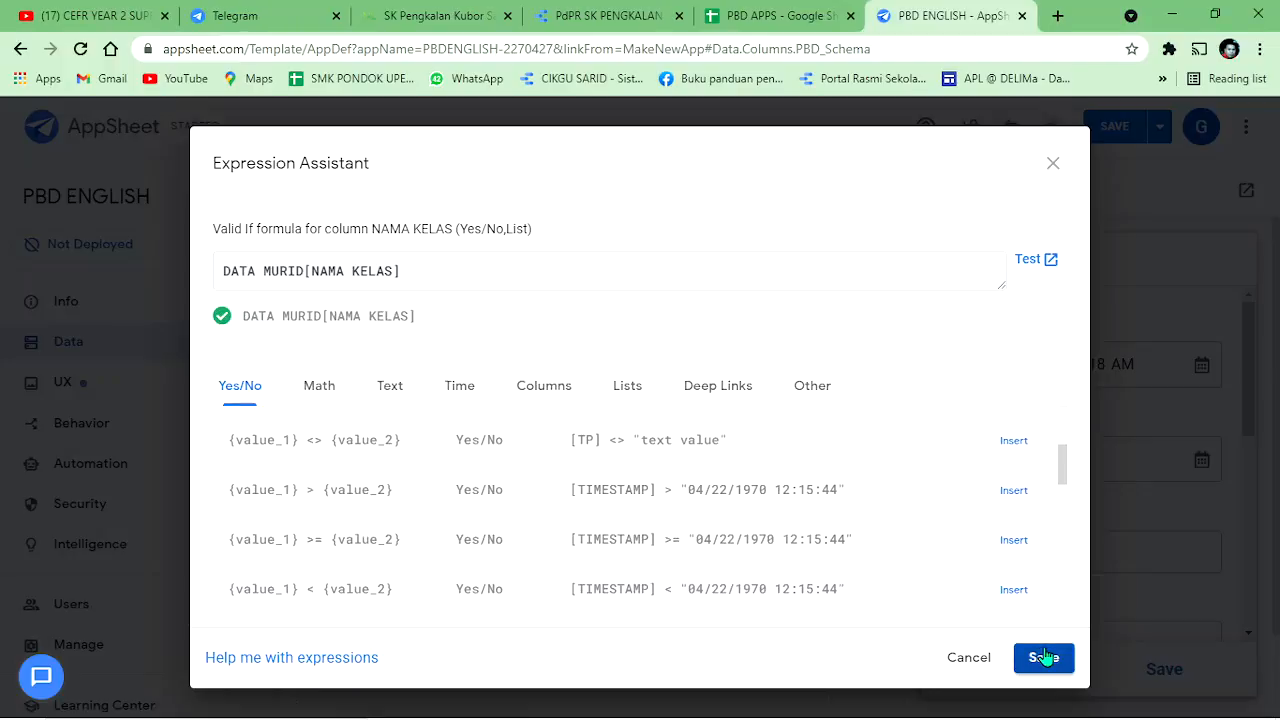
left_click(1044, 657)
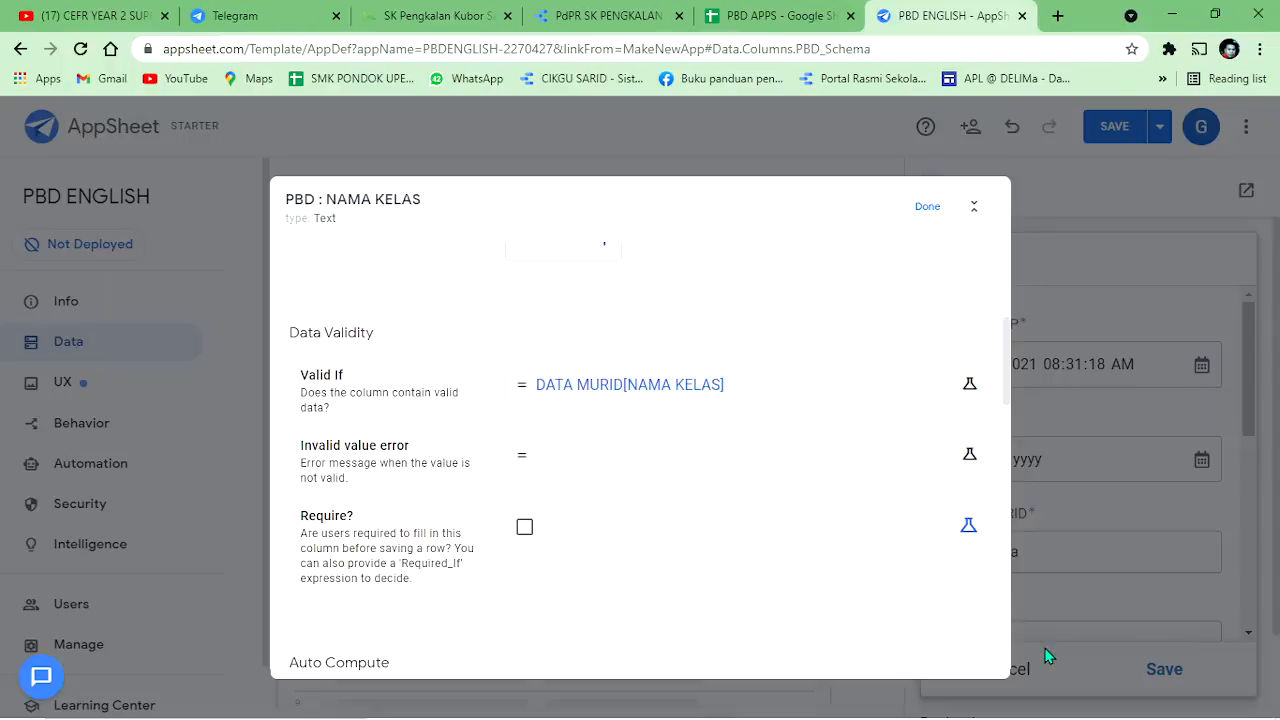
left_click(927, 208)
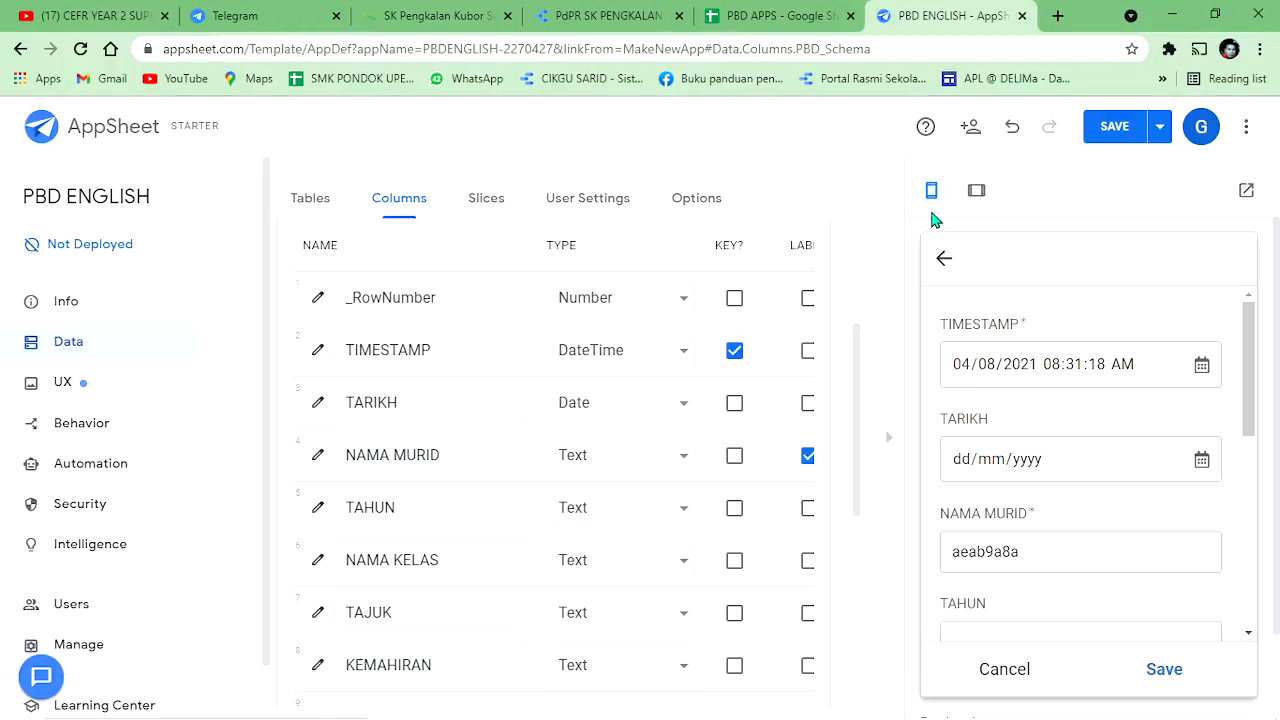
Step: Set the NAMA MURID column's Valid If formula to DATA MURID[NAMA MURID] and save the app
left_click(317, 459)
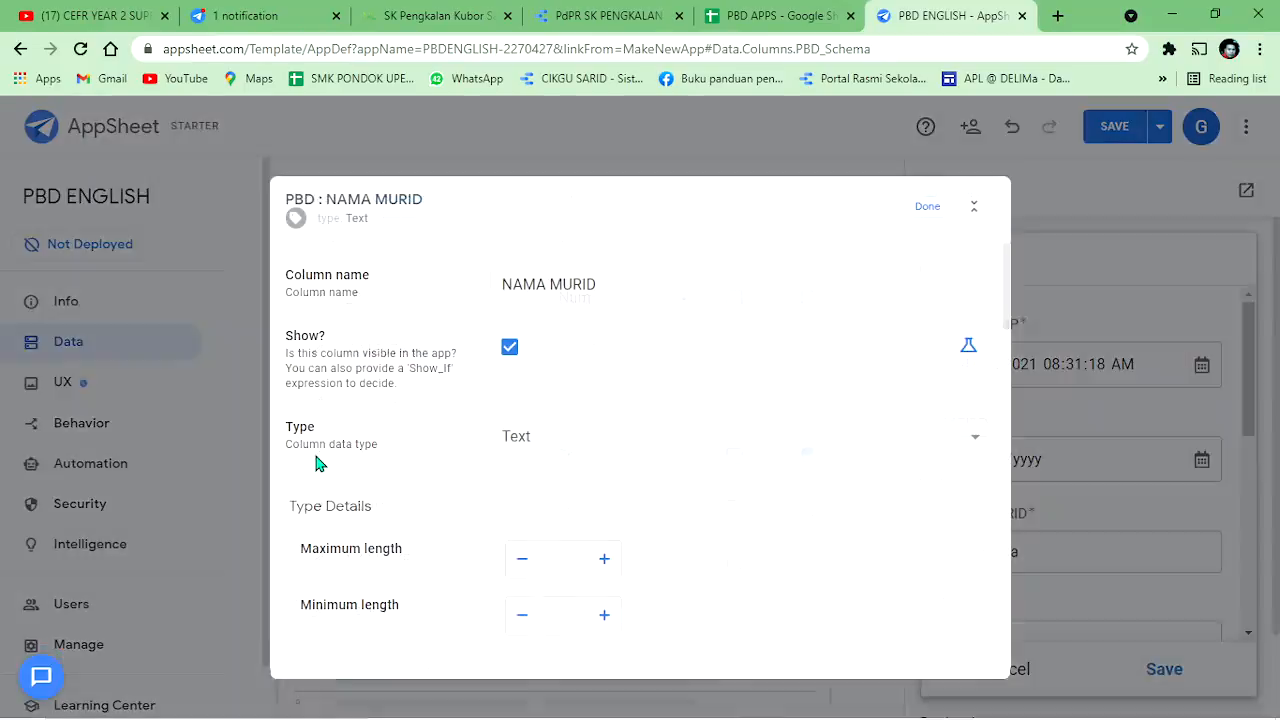
scroll(652, 501, "down", 1)
scroll(652, 501, "down", 1)
left_click(566, 571)
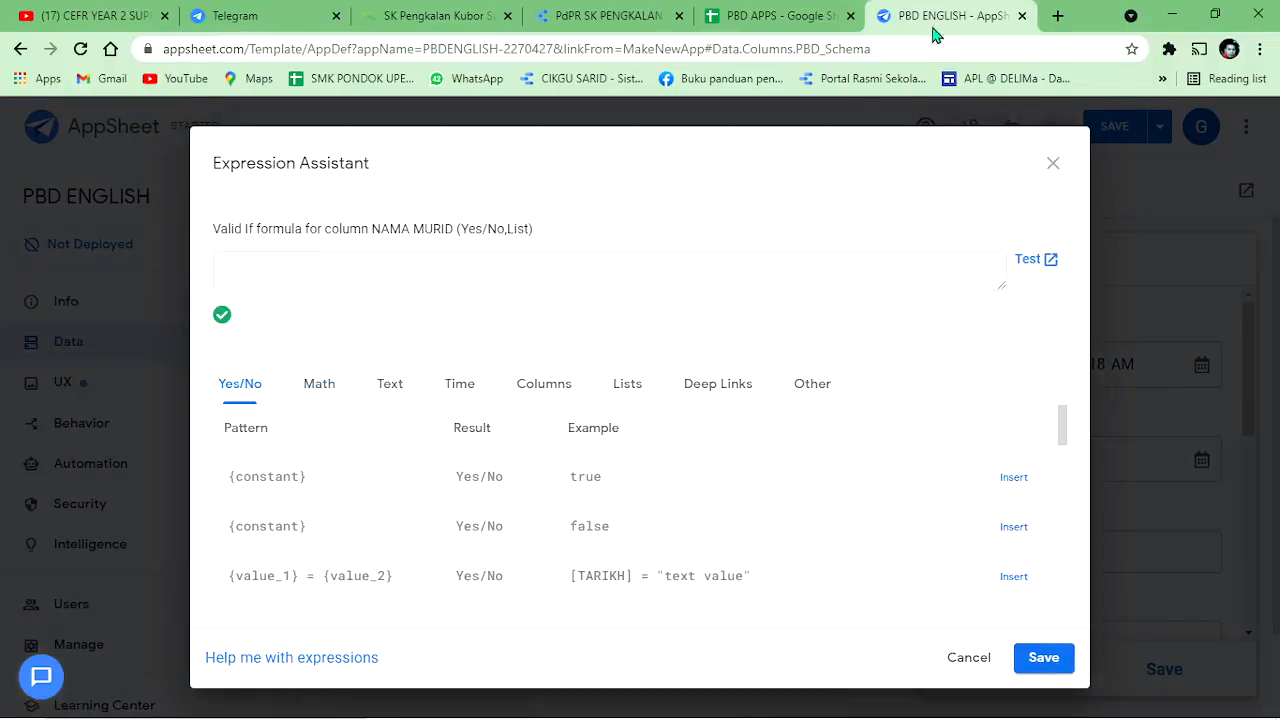
left_click(770, 15)
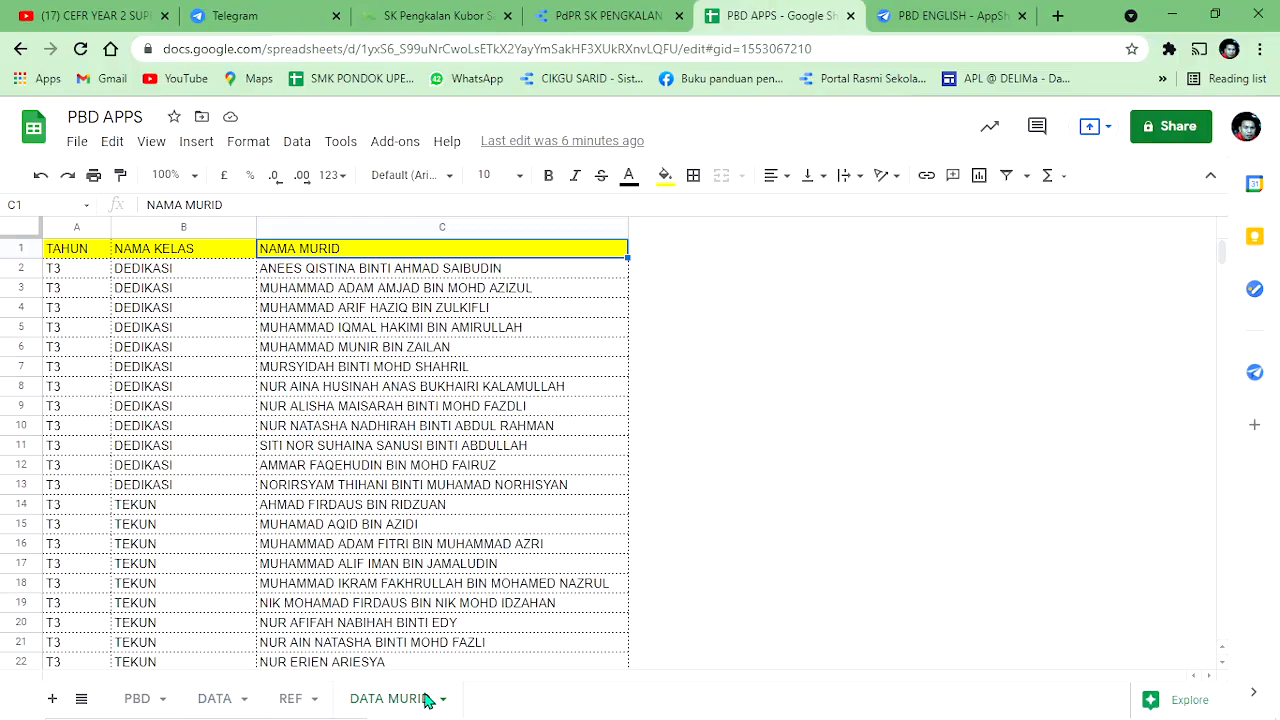
left_click(918, 23)
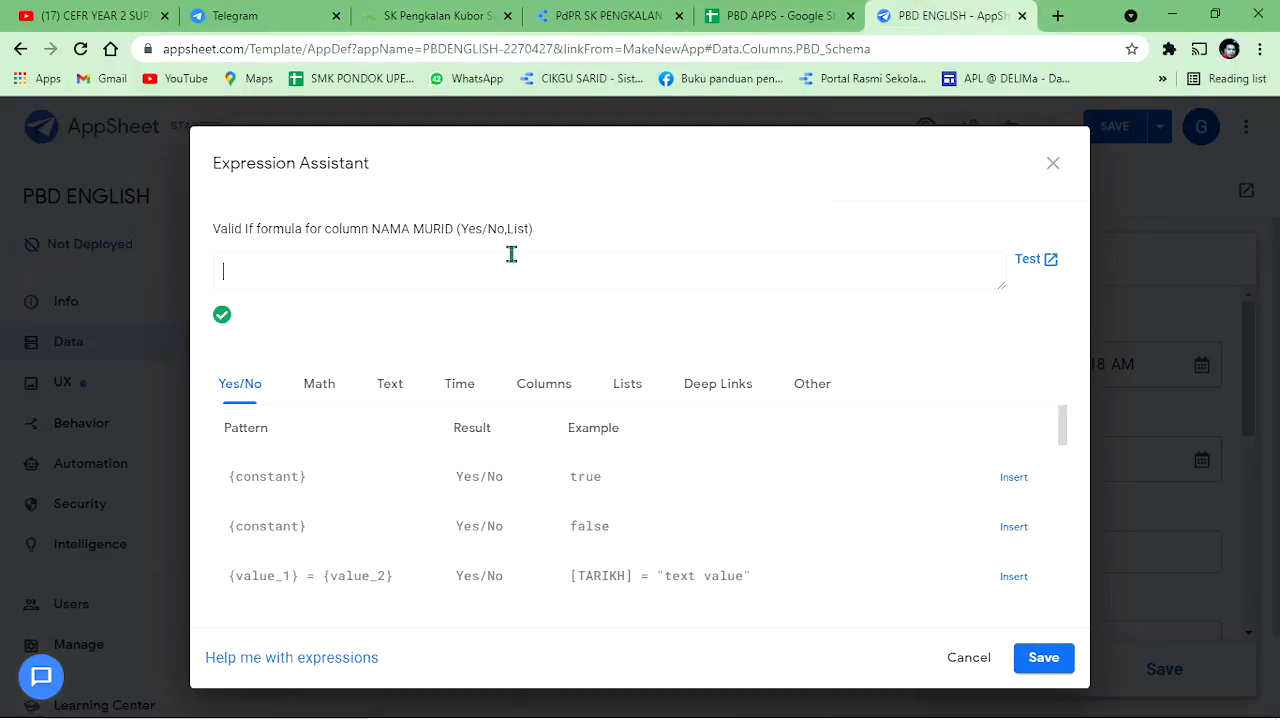
type("DATA MURID[")
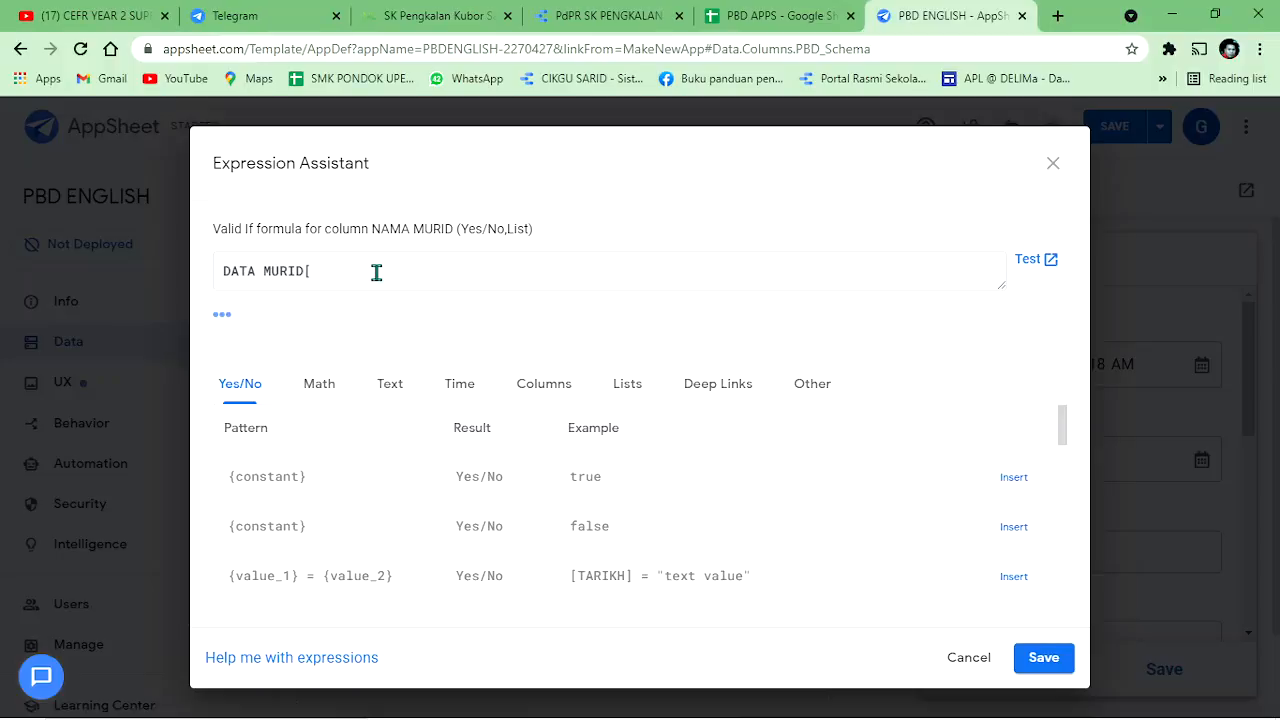
type("NAMA MURID")
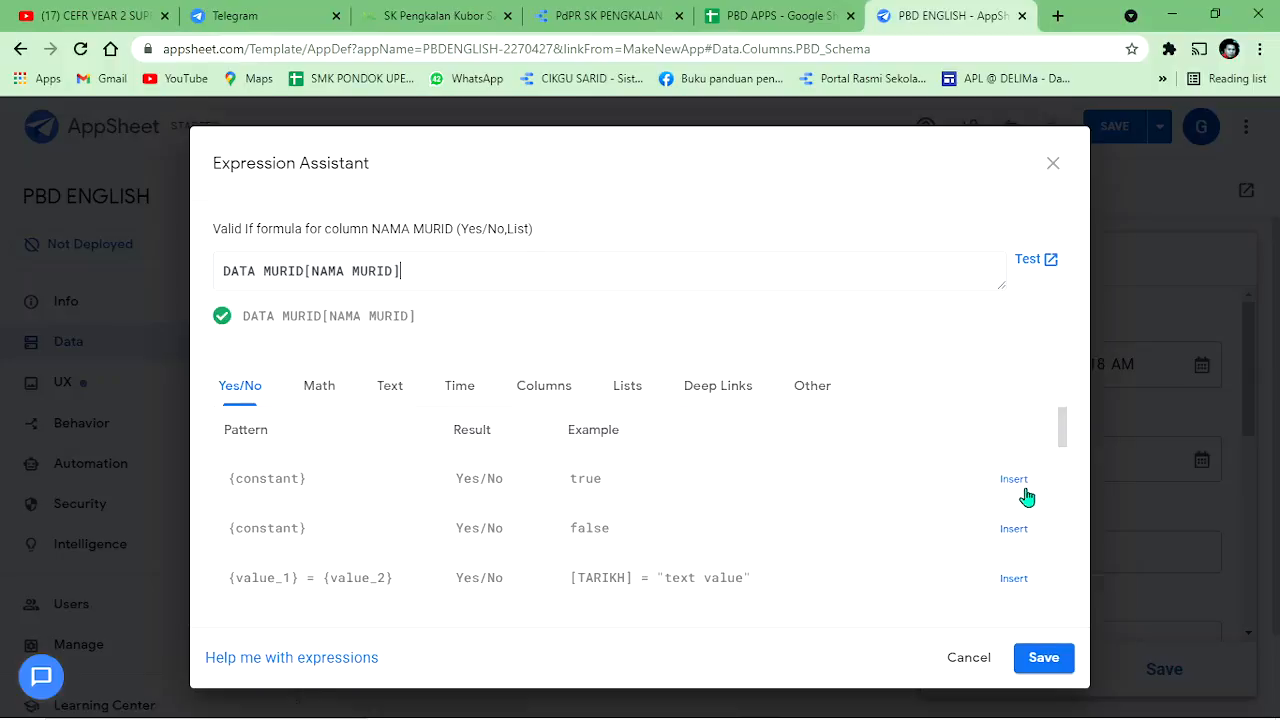
left_click(1052, 662)
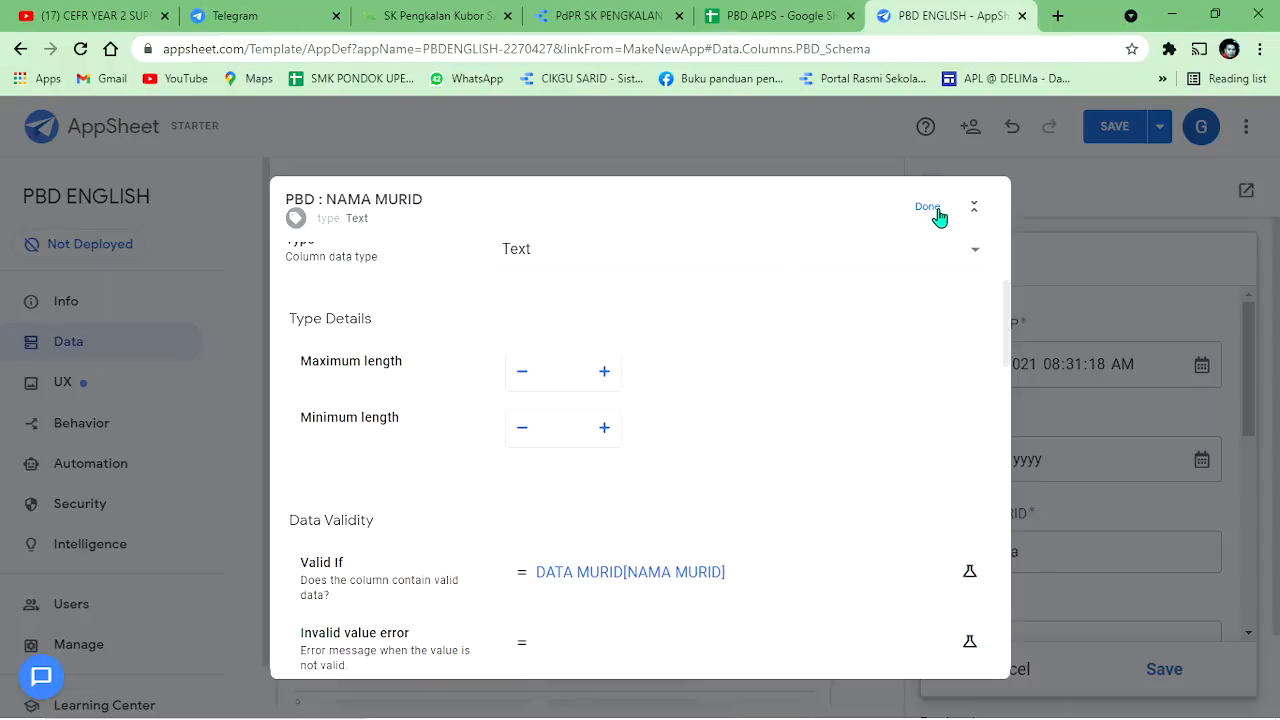
left_click(930, 208)
left_click(1090, 127)
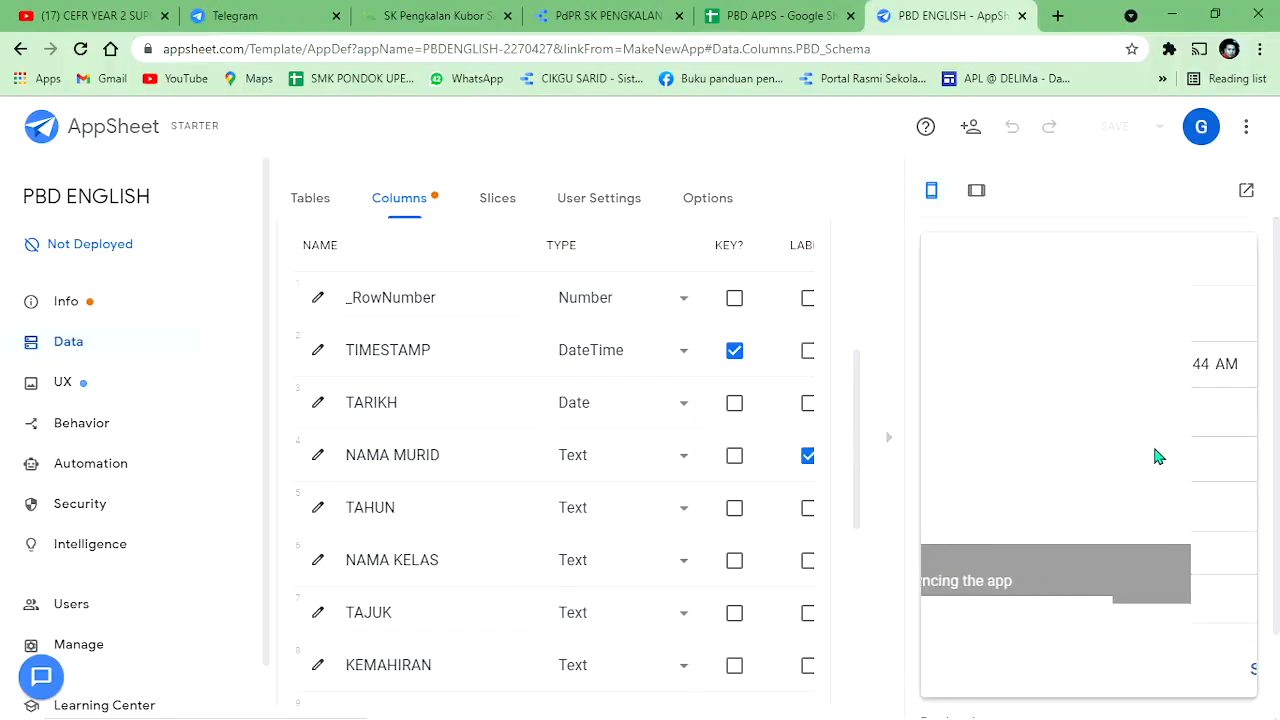
Step: In the preview's PBD form, set TARIKH to 04/08/2021 and choose a student from the NAMA MURID list
left_click(1203, 459)
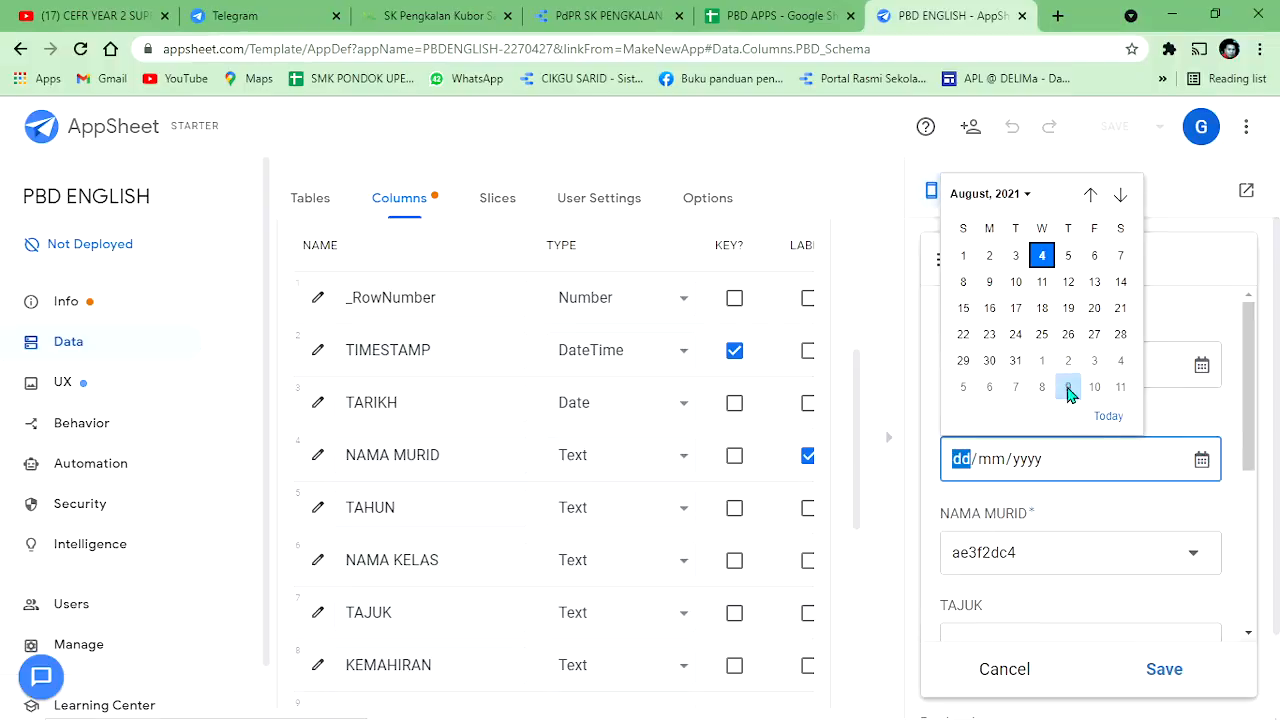
left_click(1043, 252)
left_click(1047, 555)
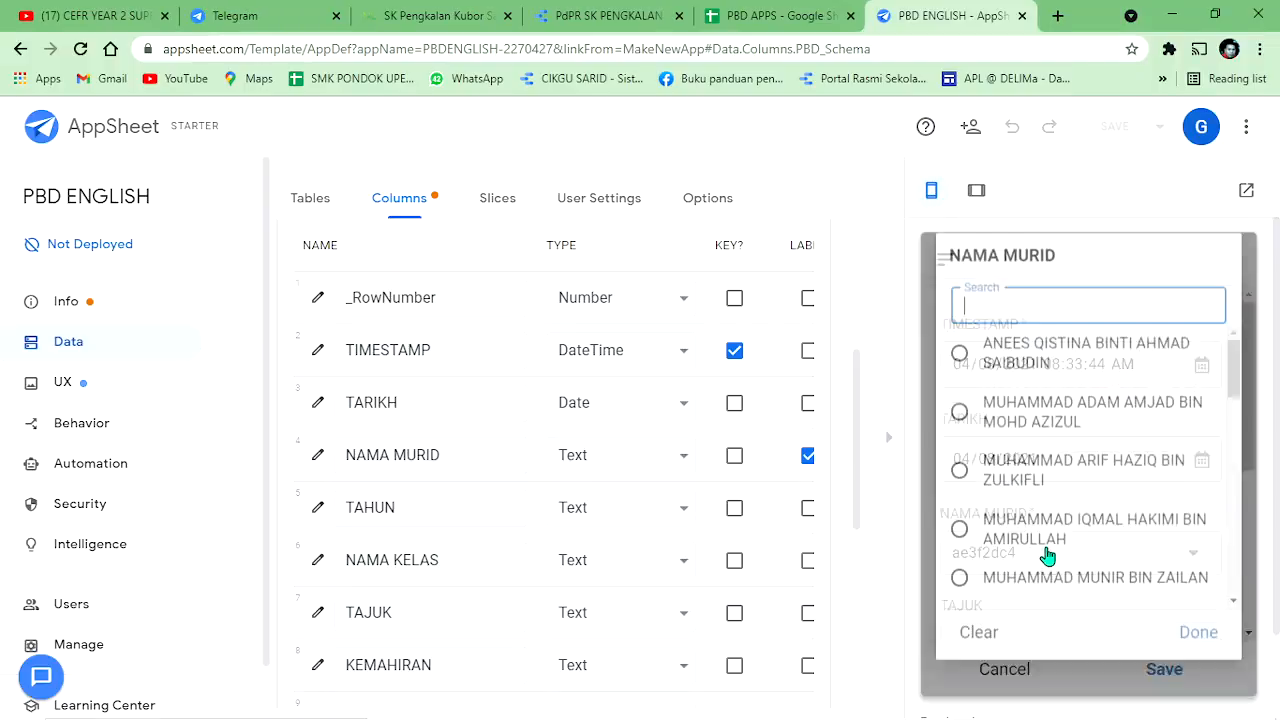
scroll(1003, 497, "down", 2)
scroll(1003, 497, "down", 2)
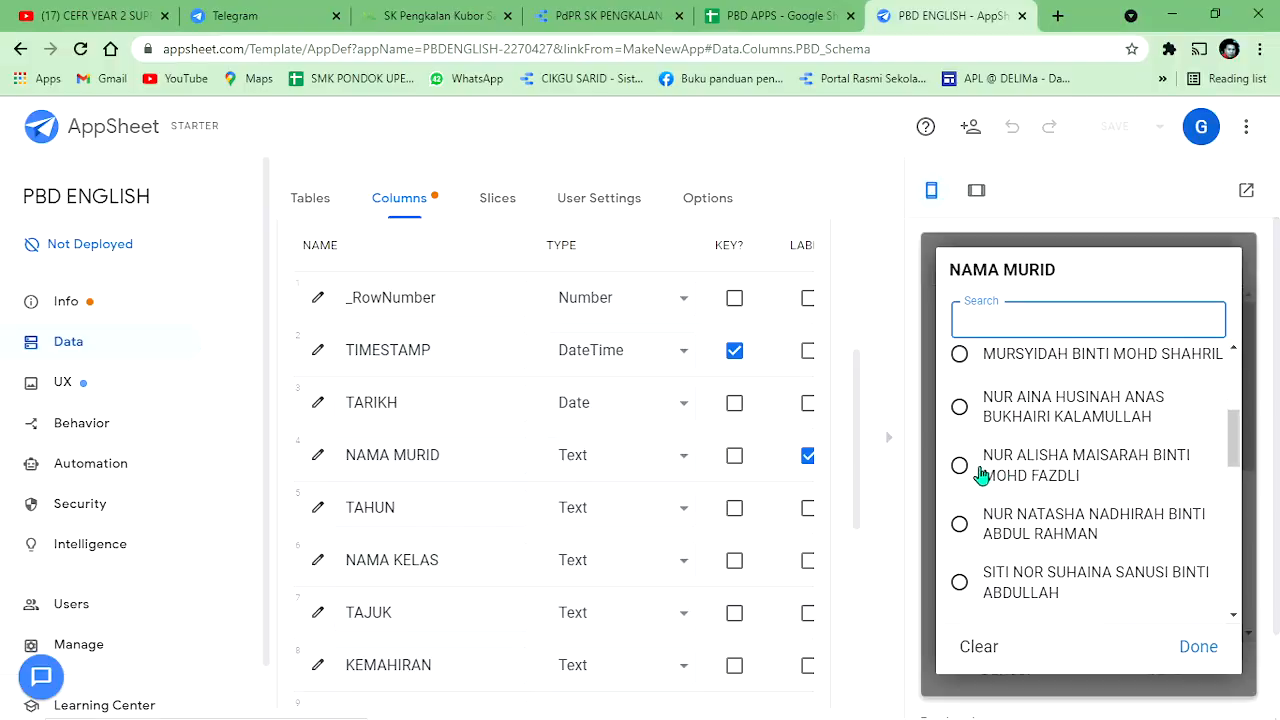
left_click(974, 424)
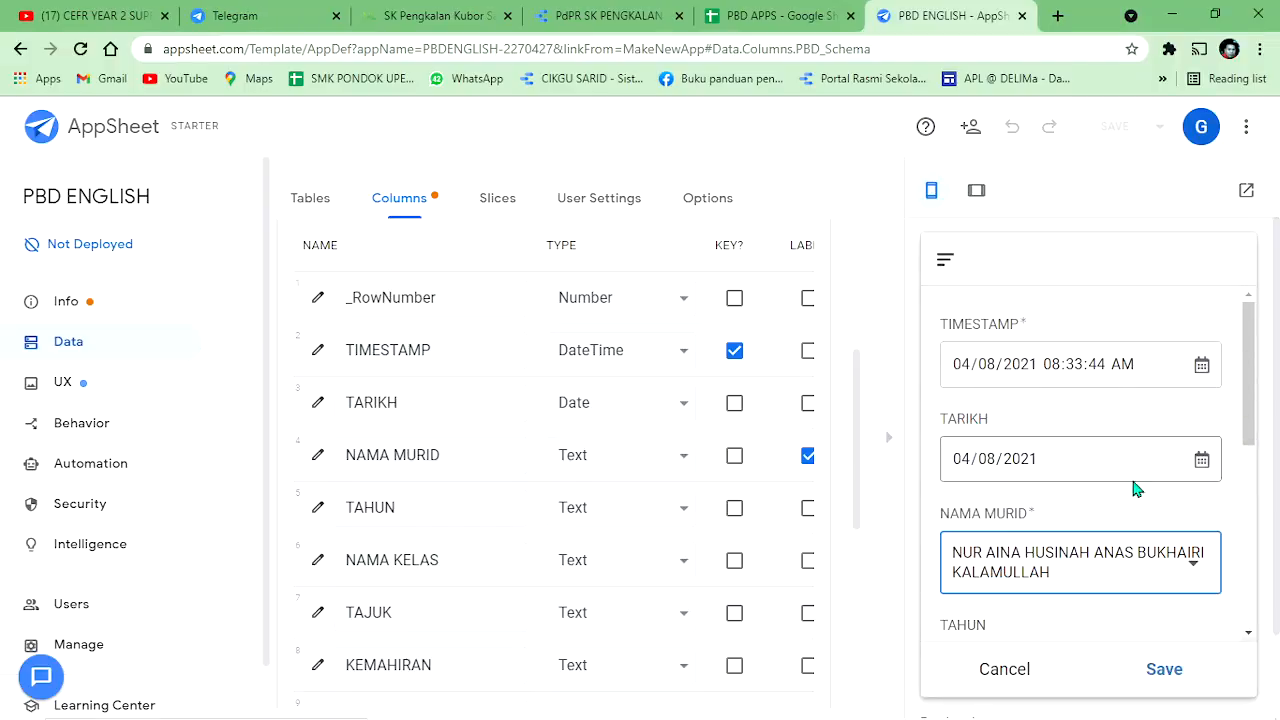
Step: Choose T3 for TAHUN and DEDIKASI for NAMA KELAS in the preview form, and review the filled-in fields
scroll(1191, 543, "down", 1)
scroll(1090, 567, "down", 1)
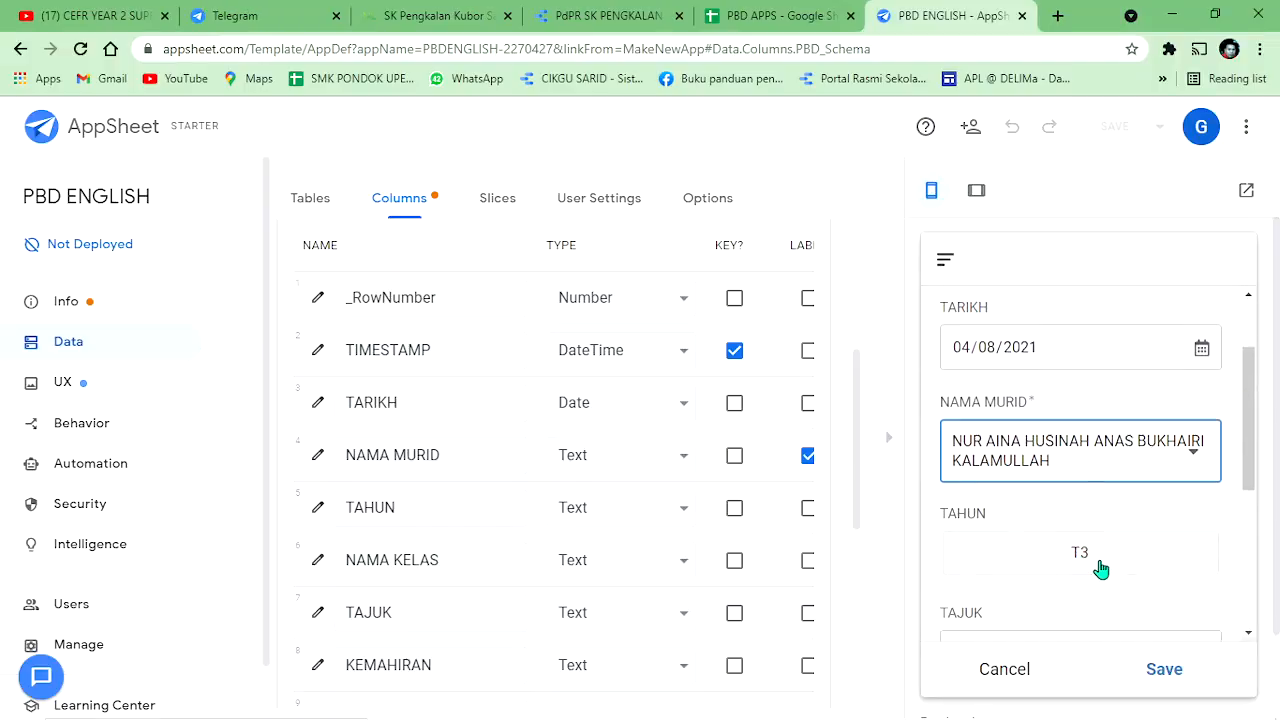
left_click(1100, 489)
scroll(1070, 490, "down", 1)
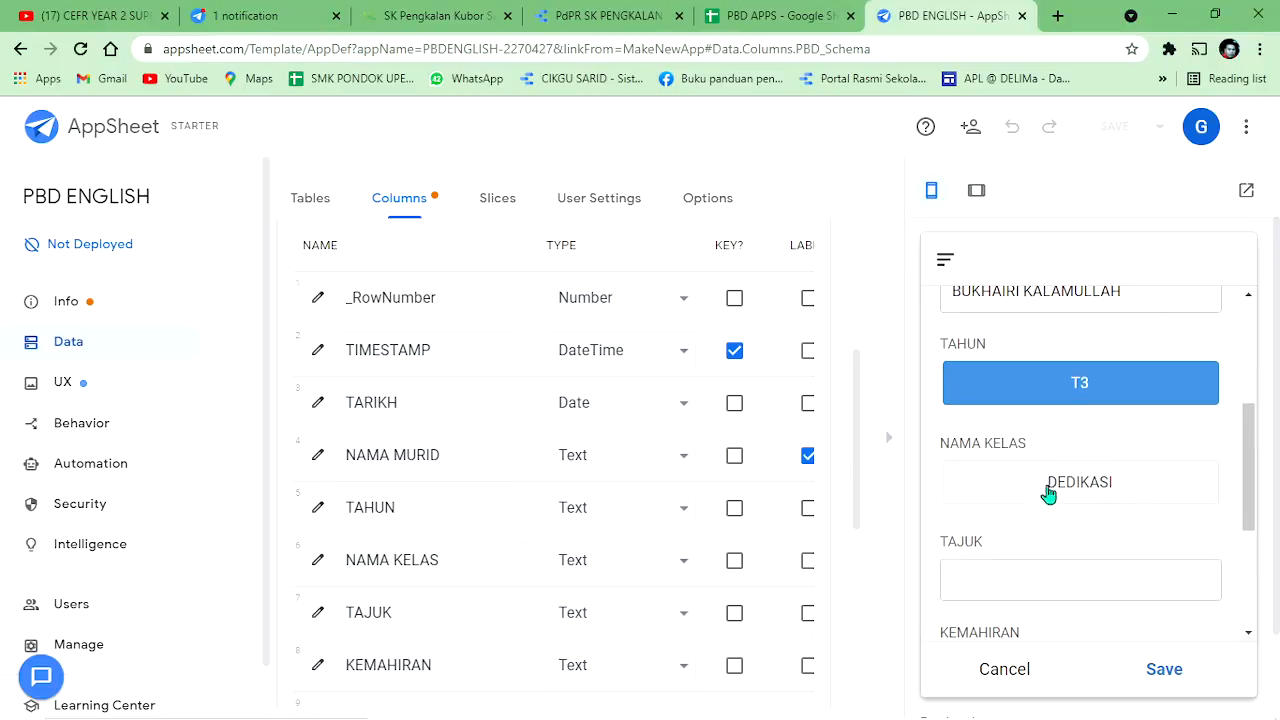
left_click(1106, 492)
scroll(1106, 500, "down", 1)
scroll(1064, 492, "up", 4)
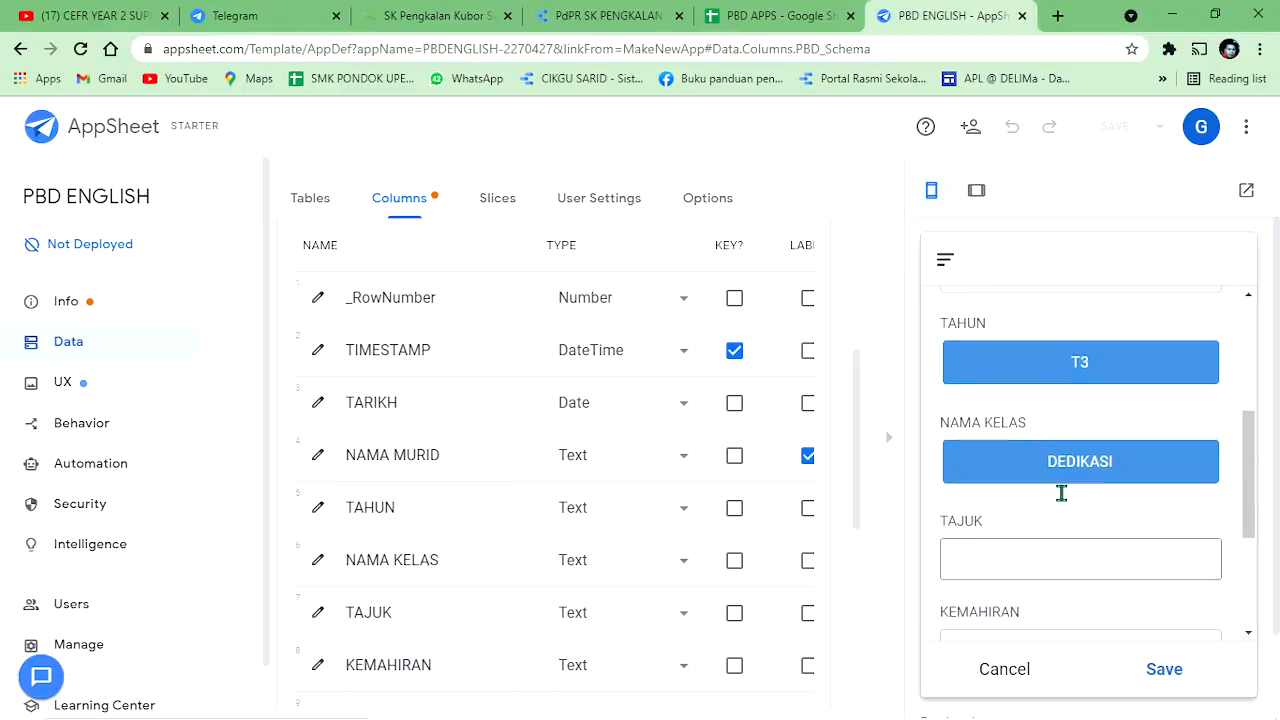
scroll(1061, 492, "down", 2)
scroll(1061, 492, "down", 3)
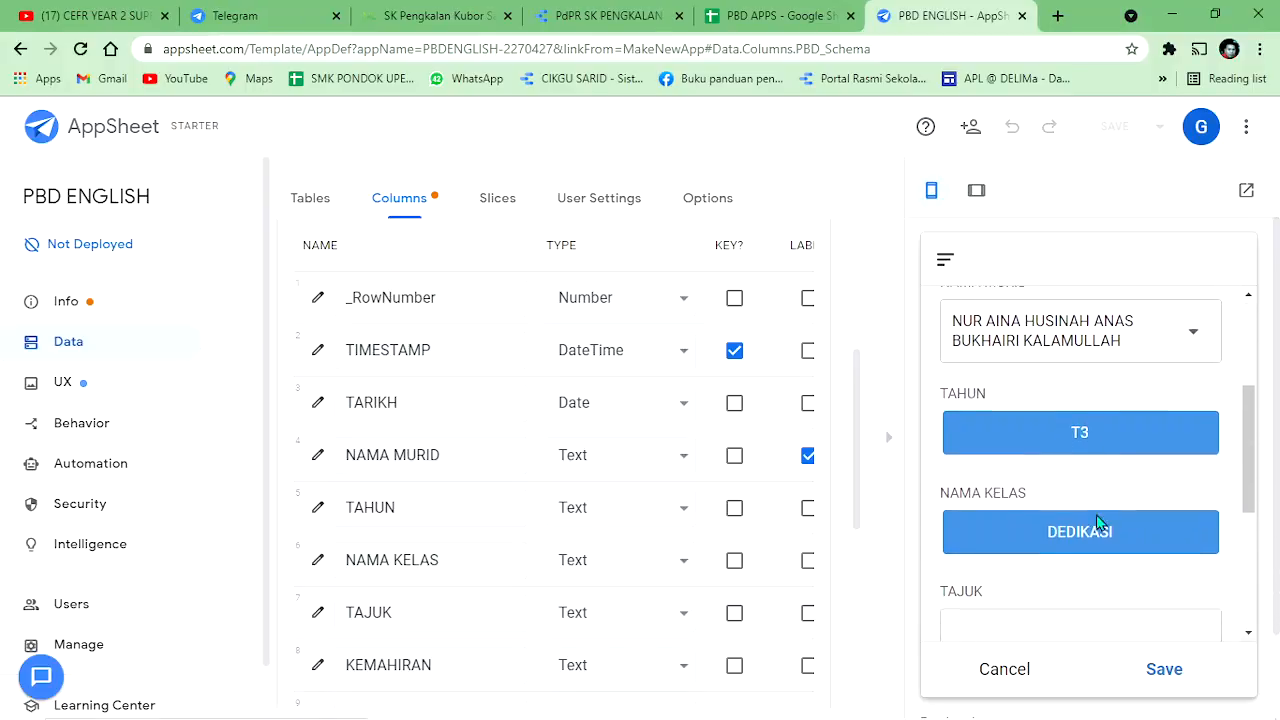
Step: Look through the TAJUK, KEMAHIRAN, TP and CATATAN fields in the preview's PBD form
left_click(1025, 385)
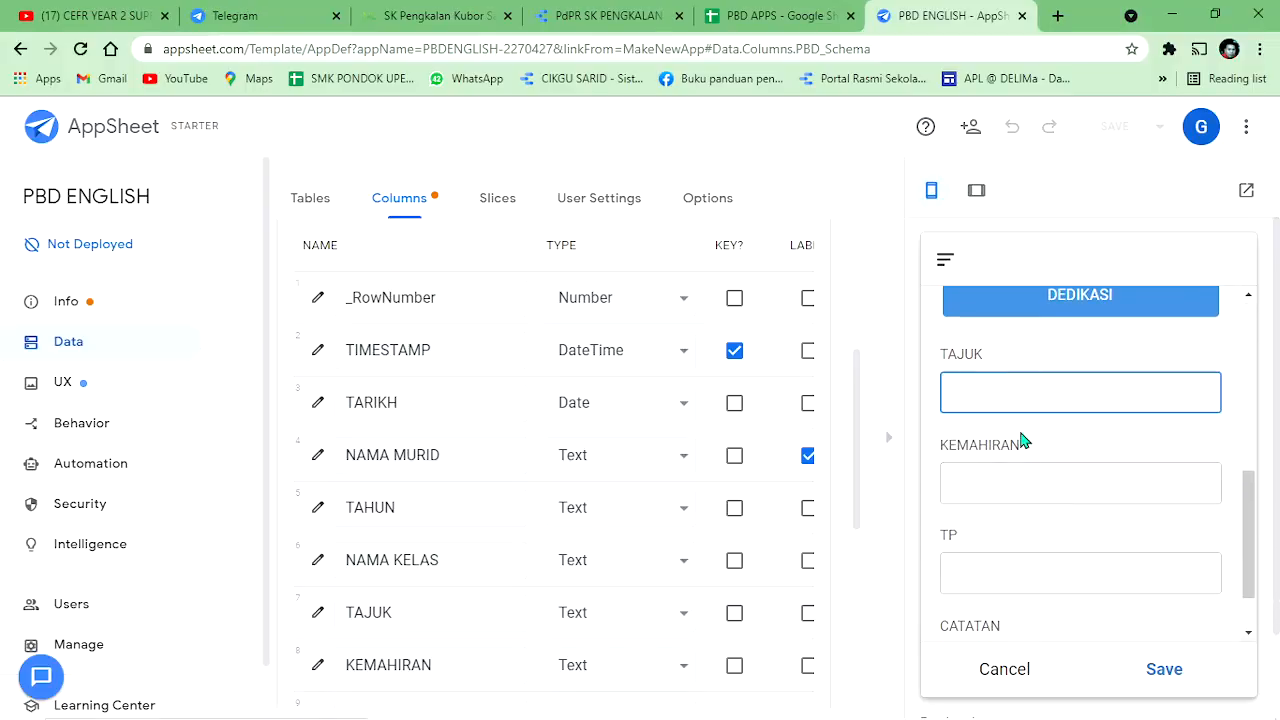
left_click(1012, 470)
left_click(1015, 570)
scroll(1046, 511, "down", 1)
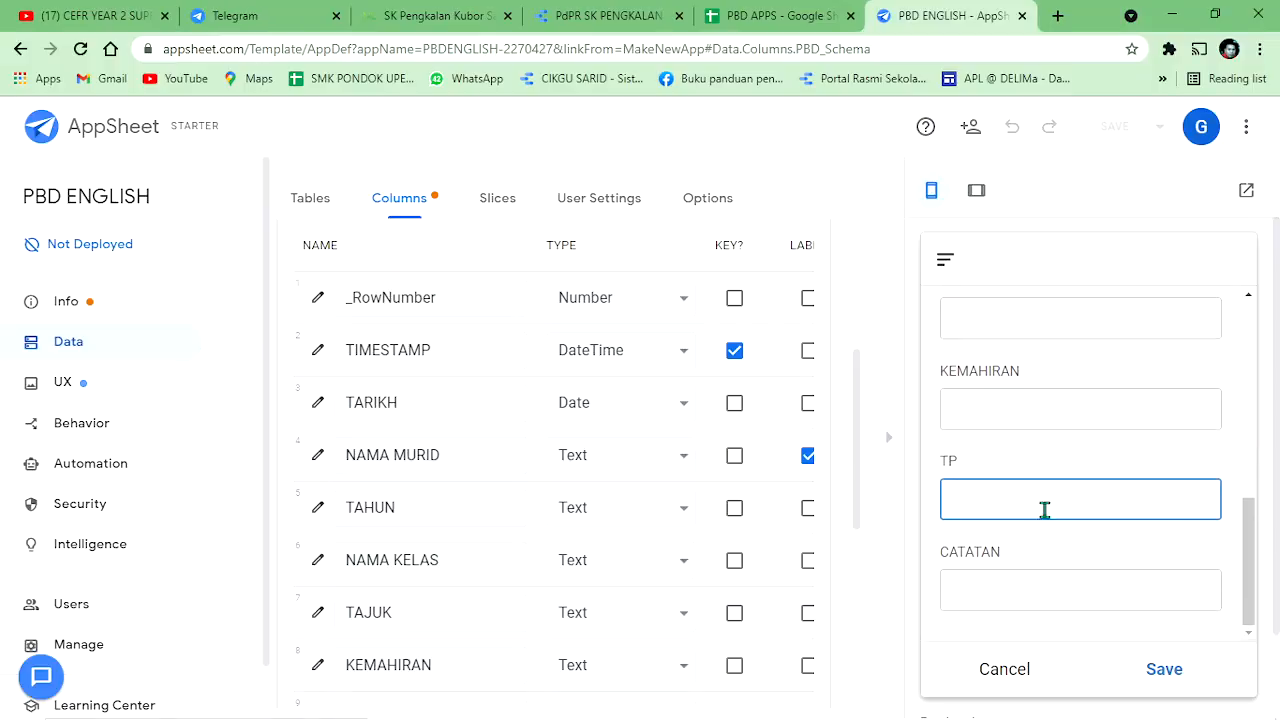
left_click(997, 583)
scroll(970, 480, "up", 3)
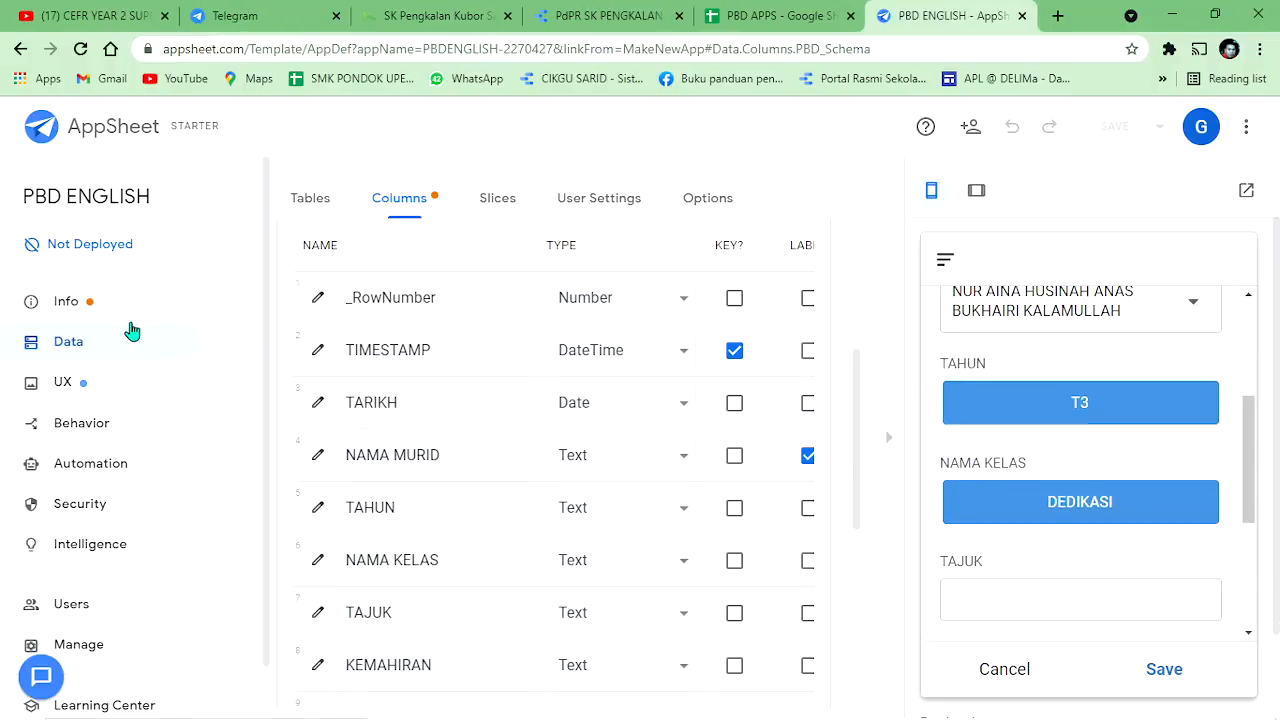
Step: Check the app's warnings and return to the PBD table's column list
left_click(102, 311)
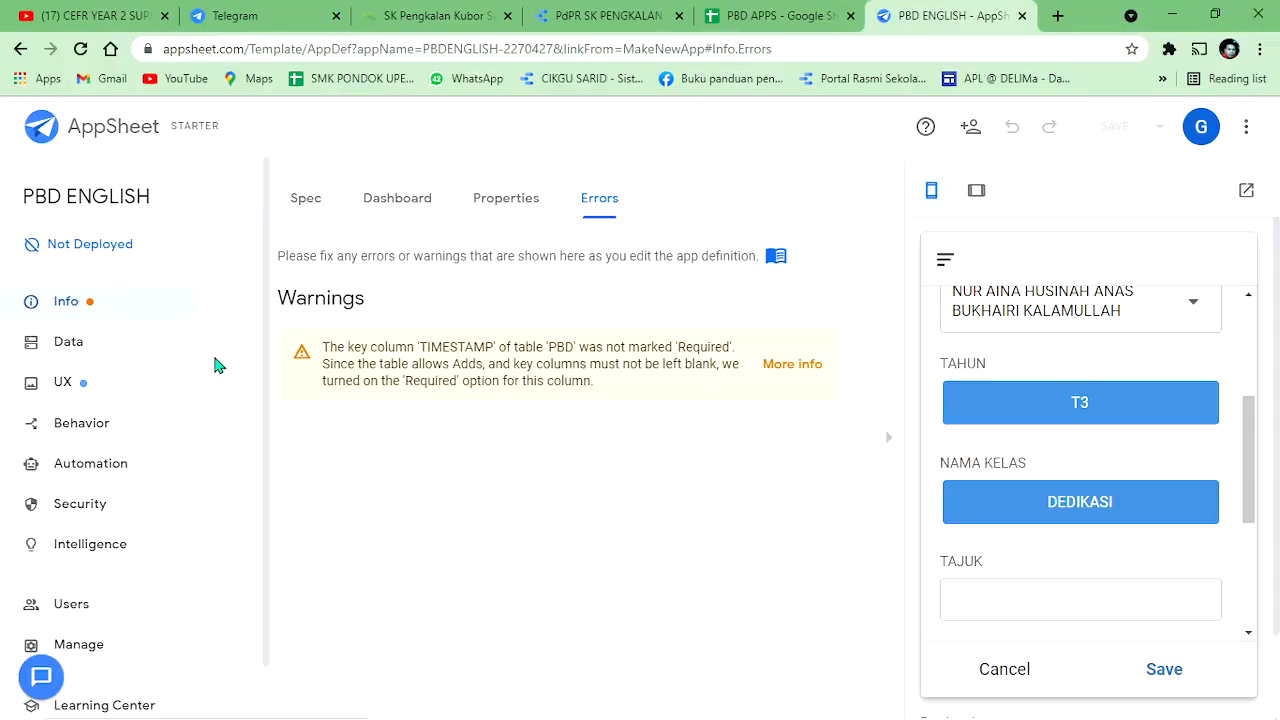
left_click(114, 345)
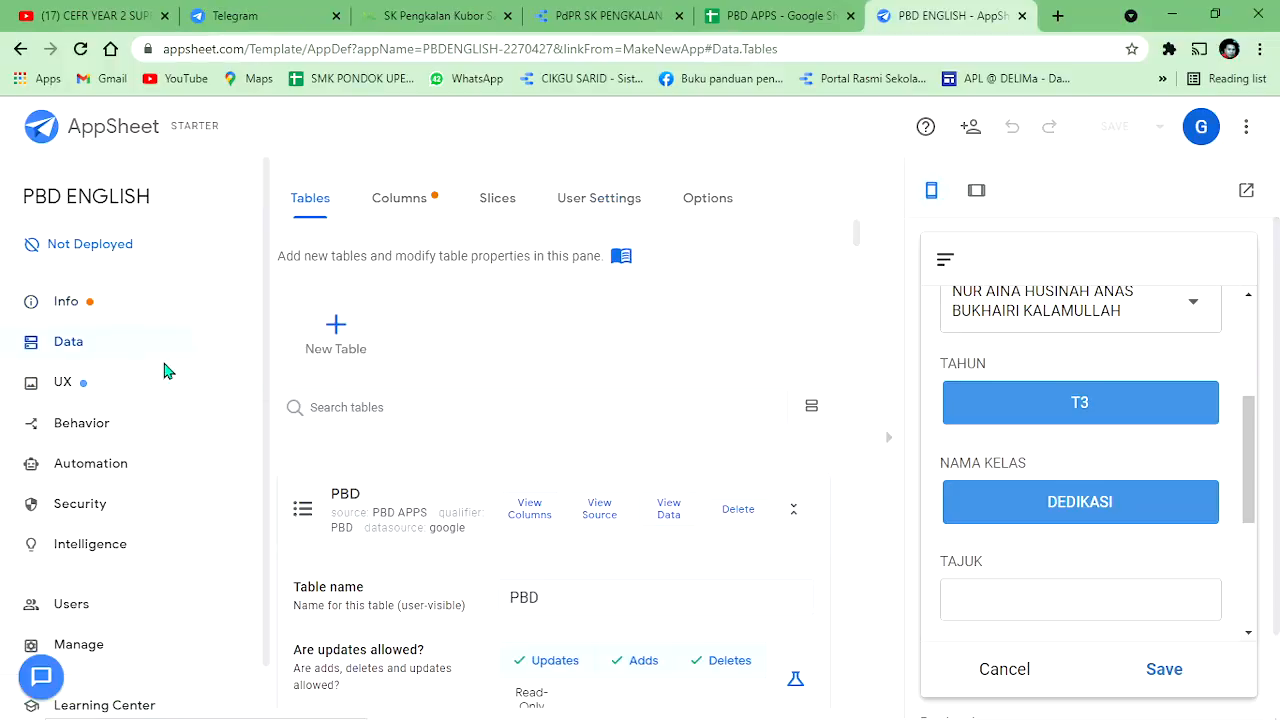
left_click(530, 510)
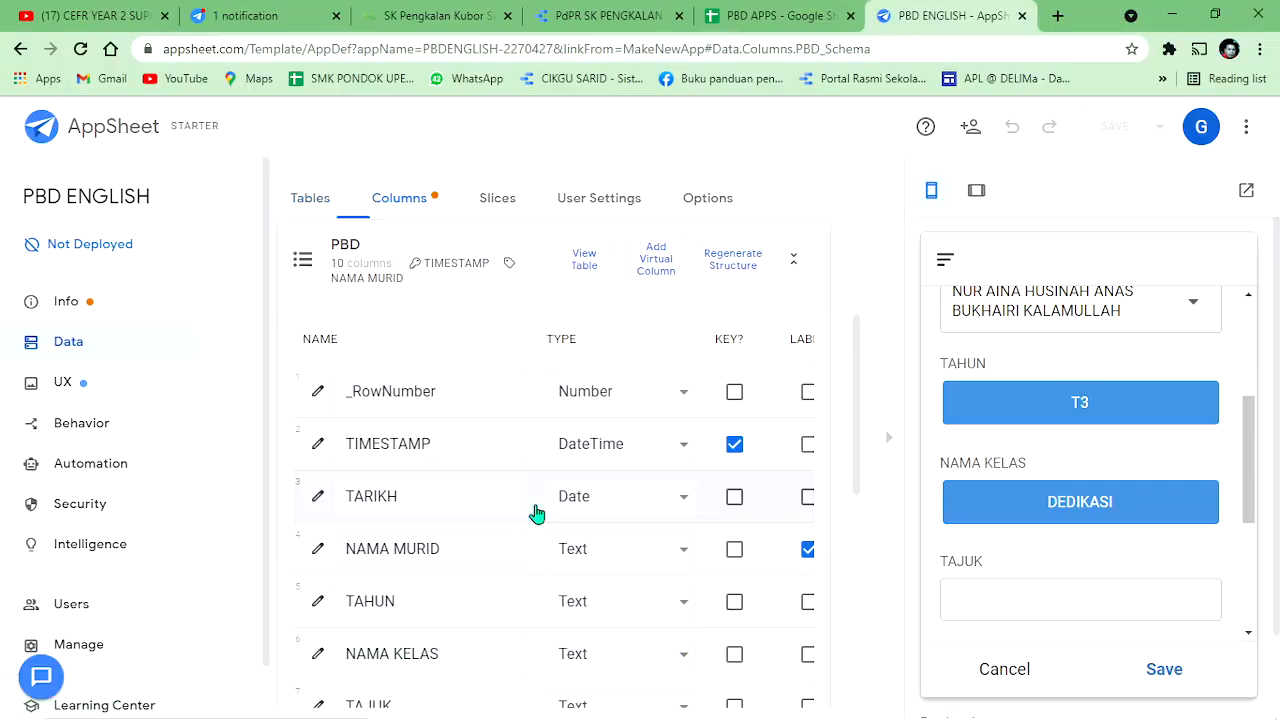
Step: Make the PBD table's TARIKH column required and save the app
scroll(537, 511, "down", 1)
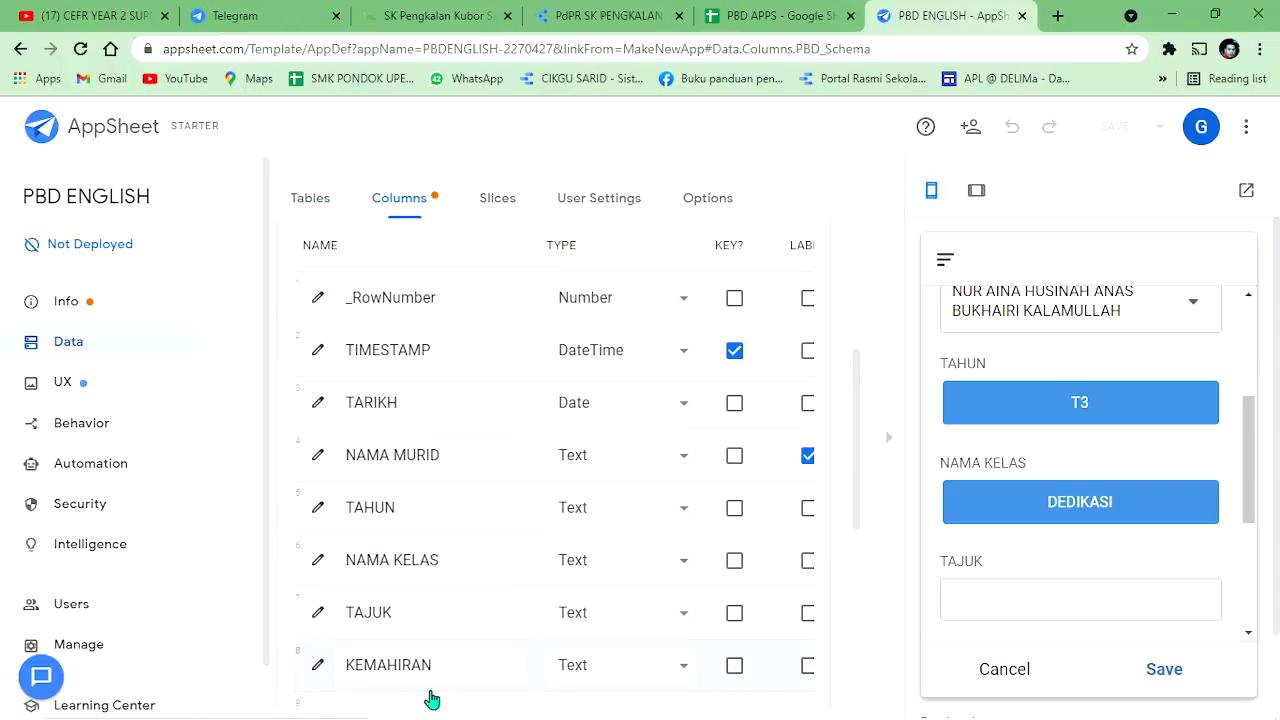
scroll(560, 660, "down", 5)
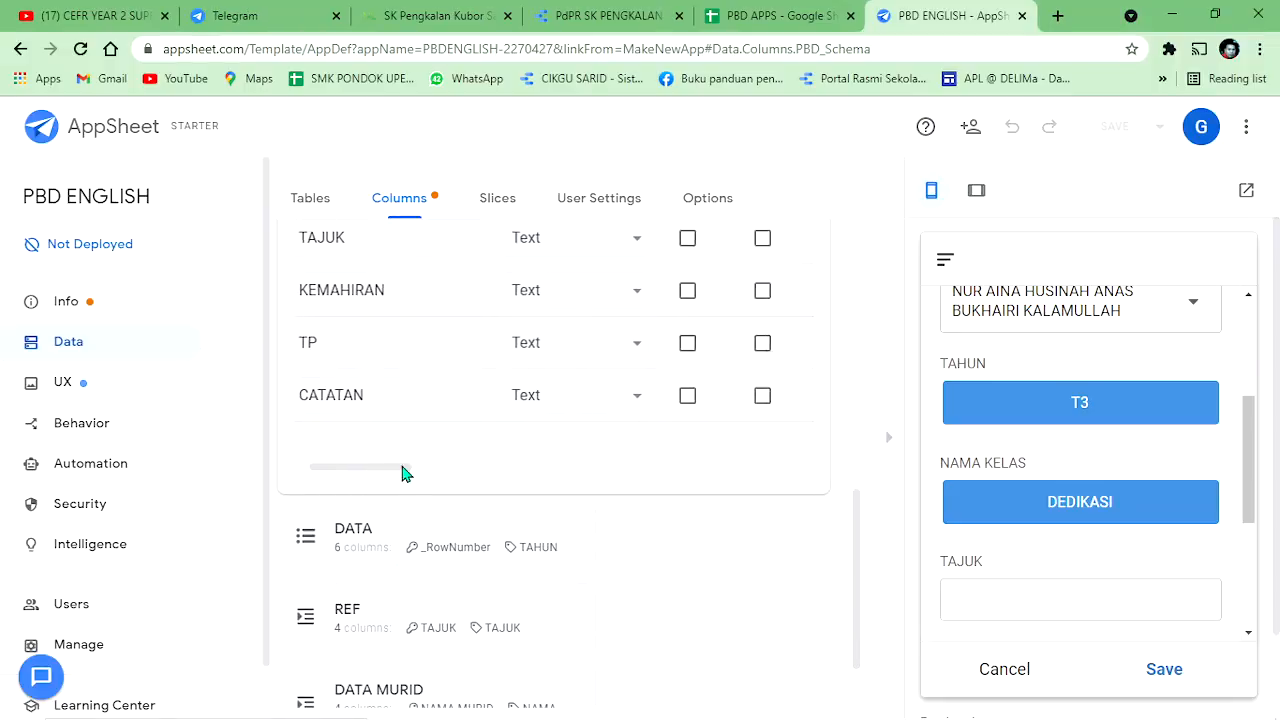
left_click_drag(403, 471, 511, 471)
scroll(534, 391, "up", 5)
scroll(590, 400, "up", 1)
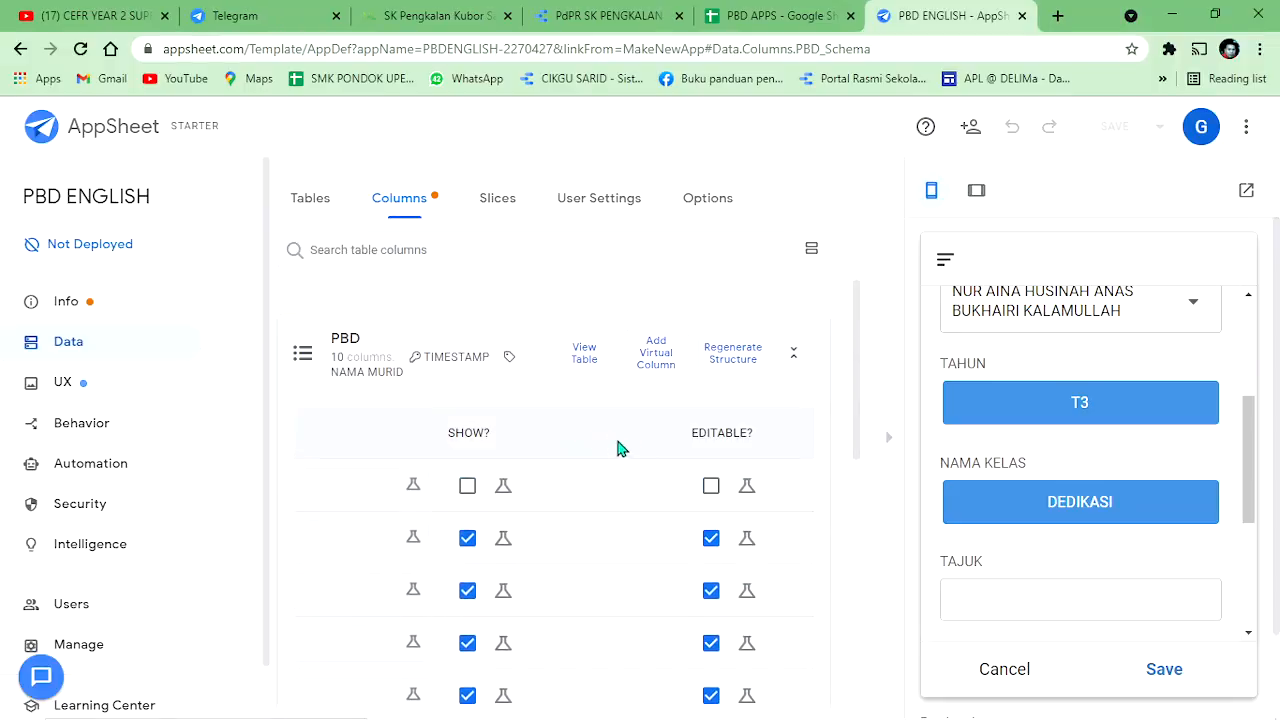
scroll(600, 480, "down", 4)
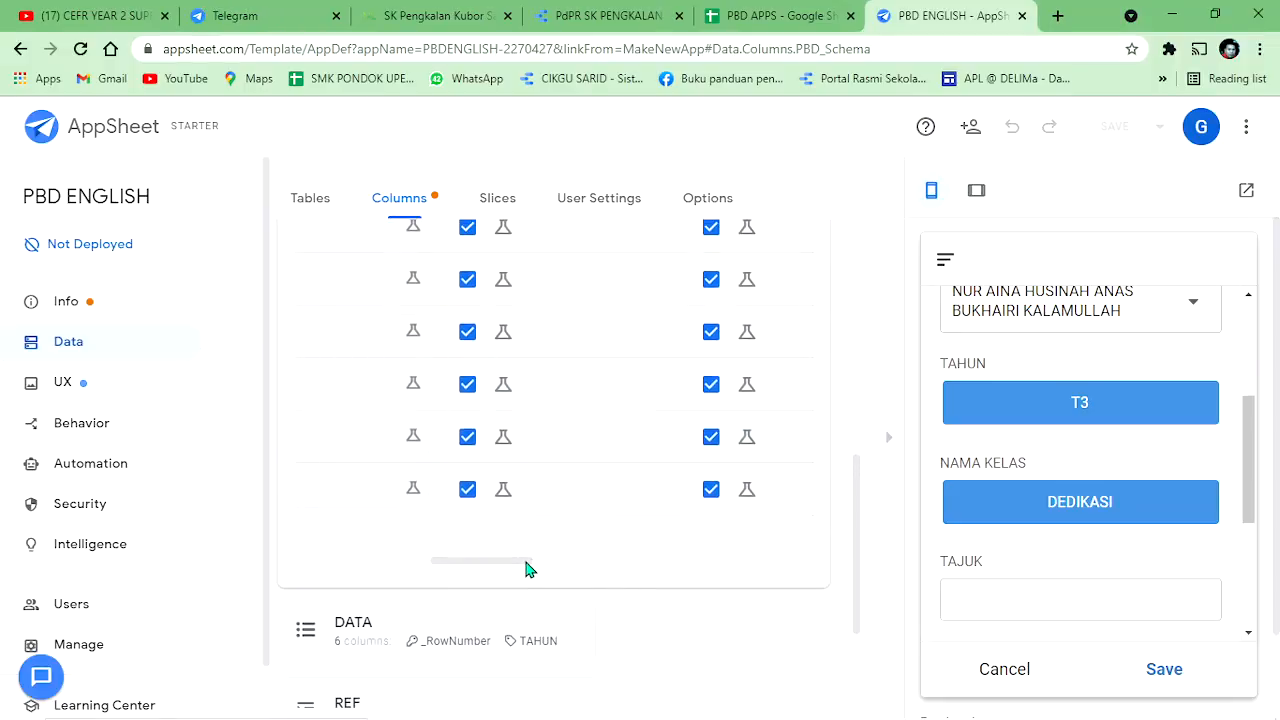
left_click_drag(528, 562, 605, 568)
scroll(610, 475, "up", 7)
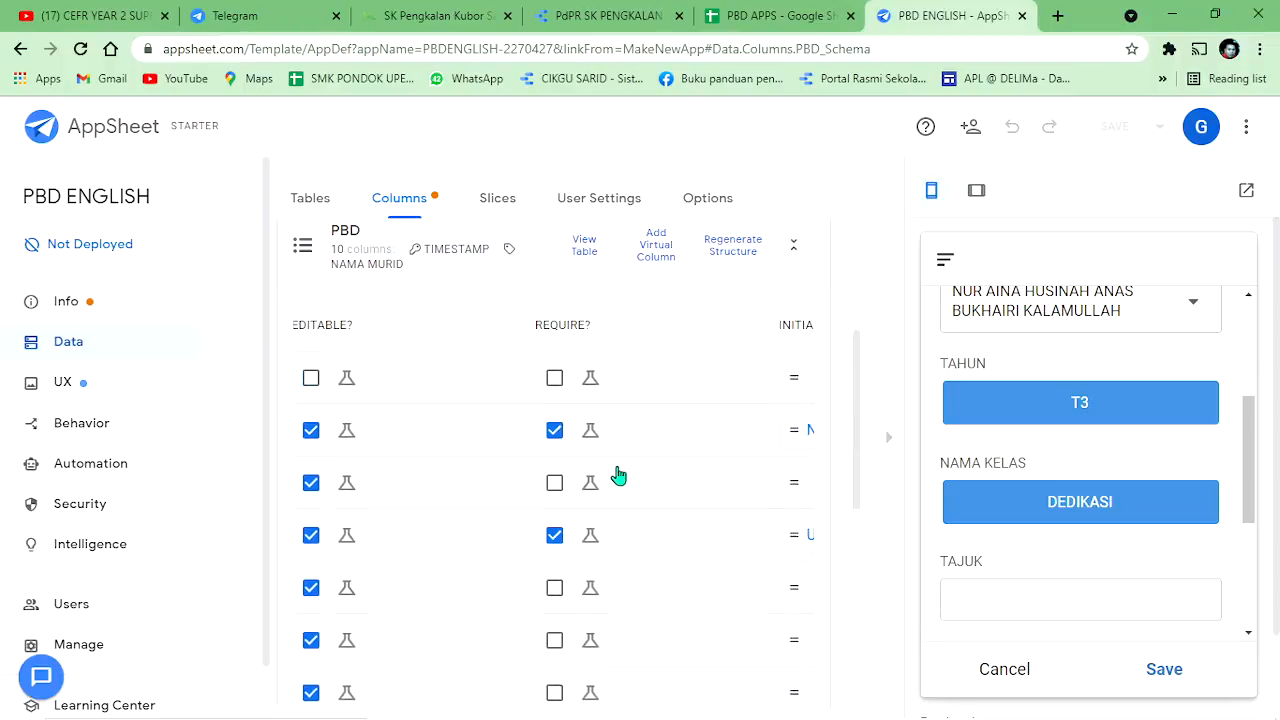
scroll(570, 485, "down", 3)
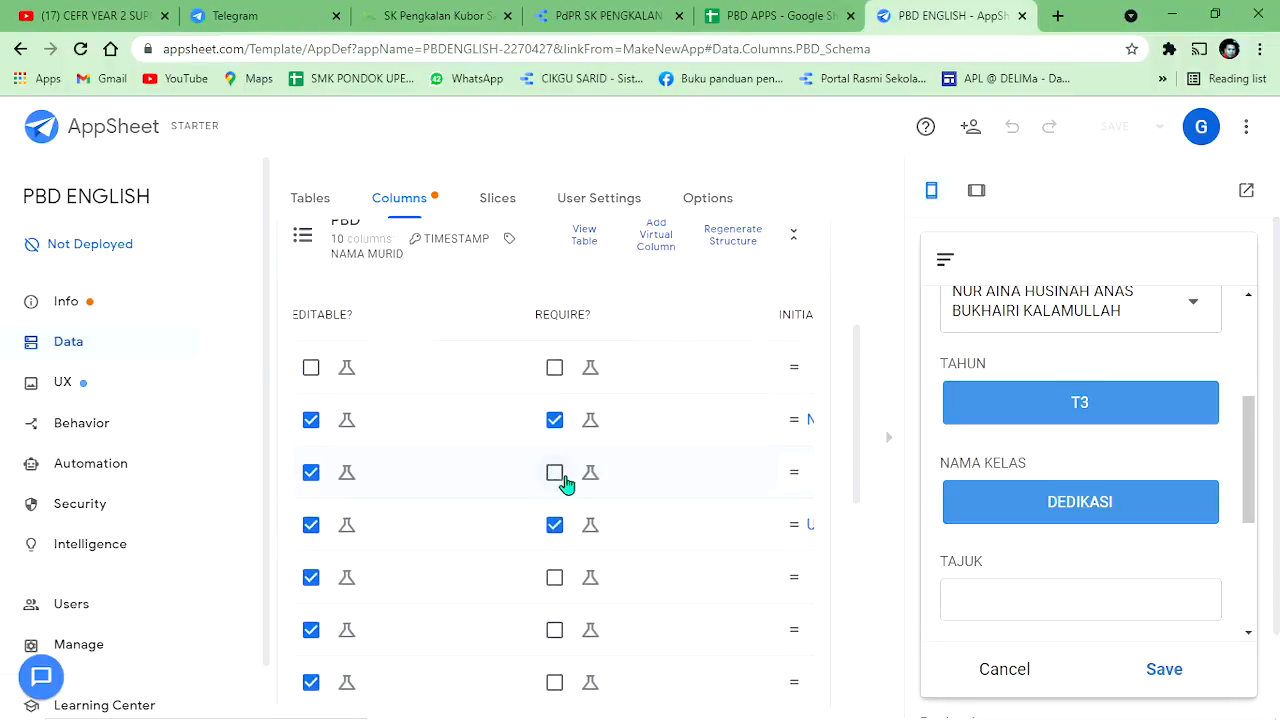
left_click(555, 473)
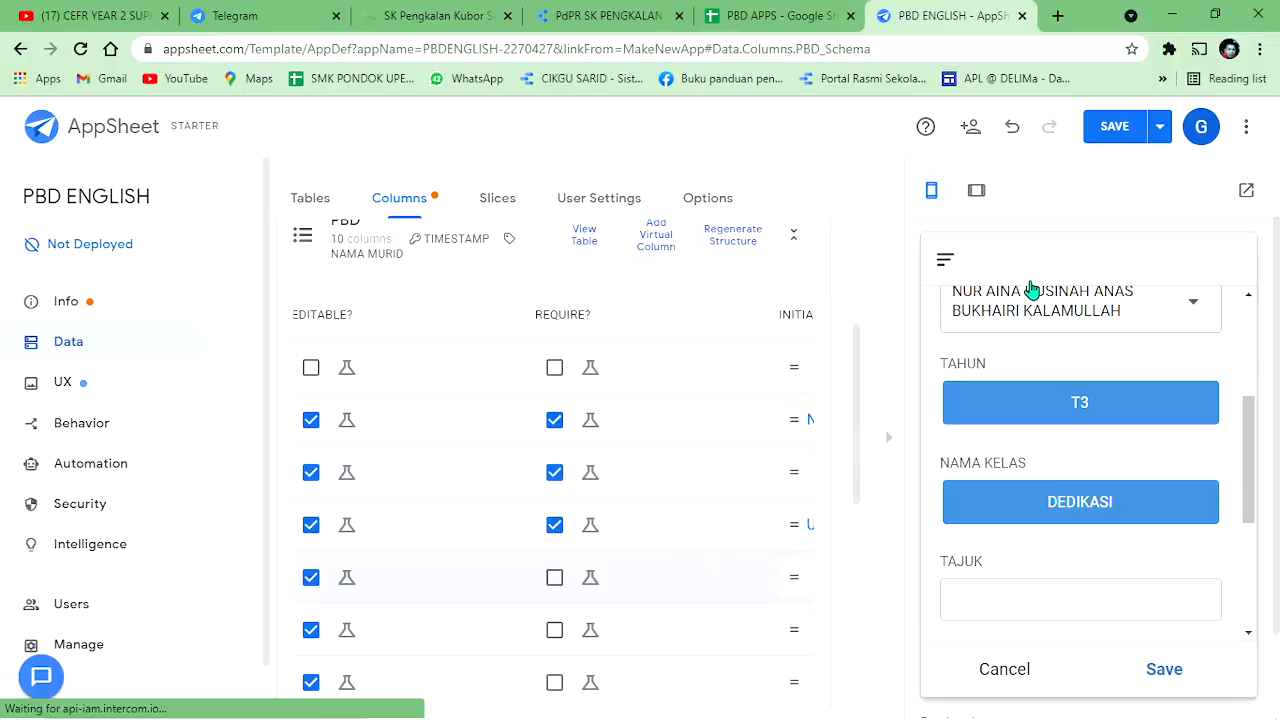
left_click(1114, 126)
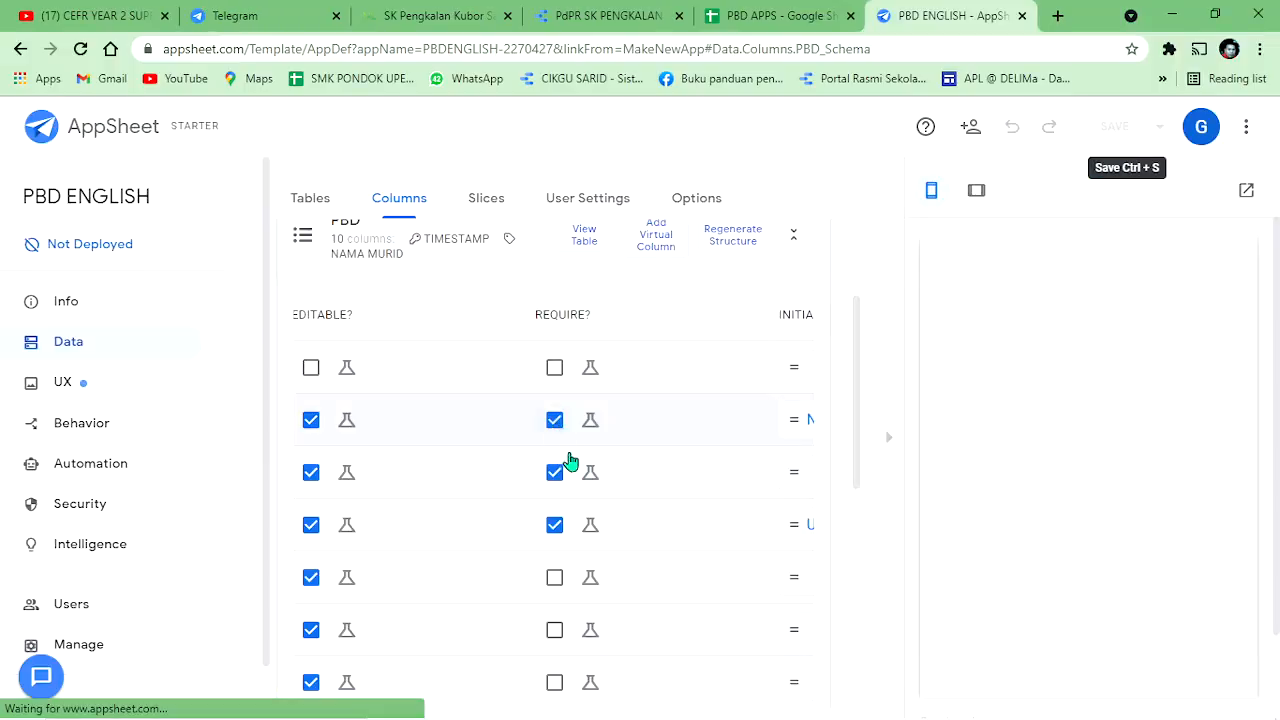
Step: Browse the student choices for NAMA MURID in the preview form and clear the field
scroll(785, 520, "down", 3)
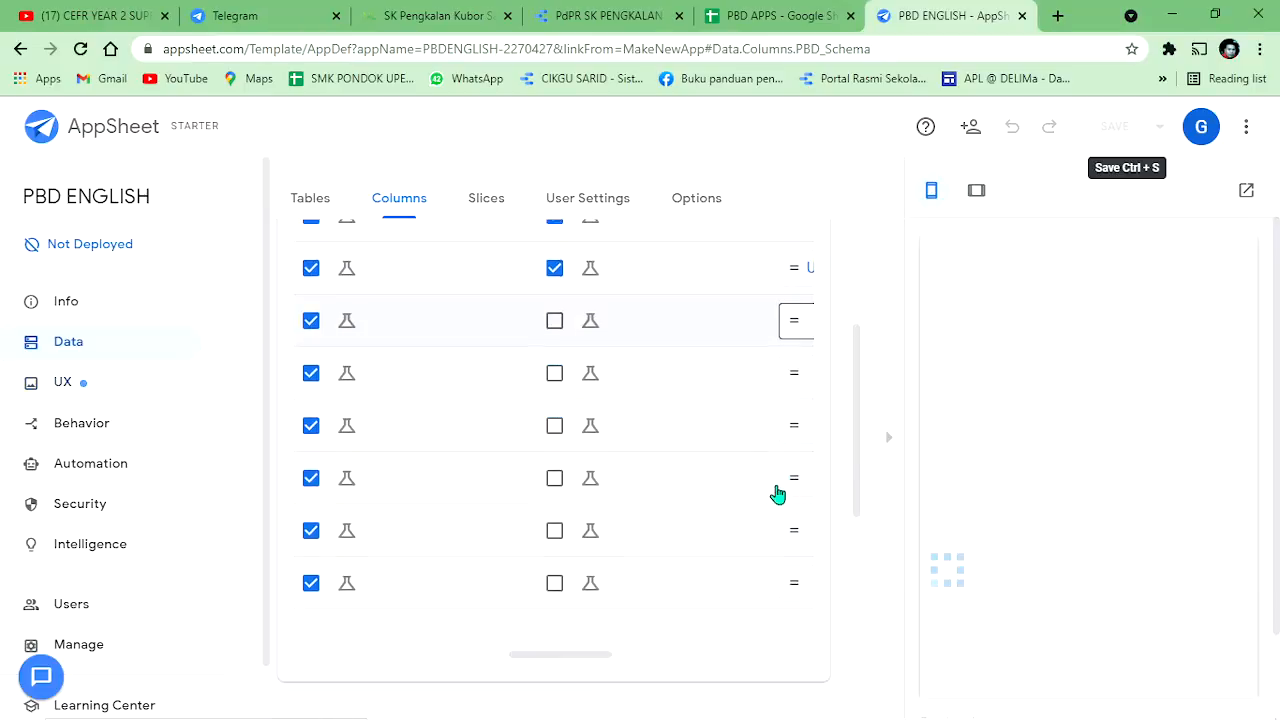
scroll(778, 494, "down", 3)
left_click_drag(588, 448, 328, 440)
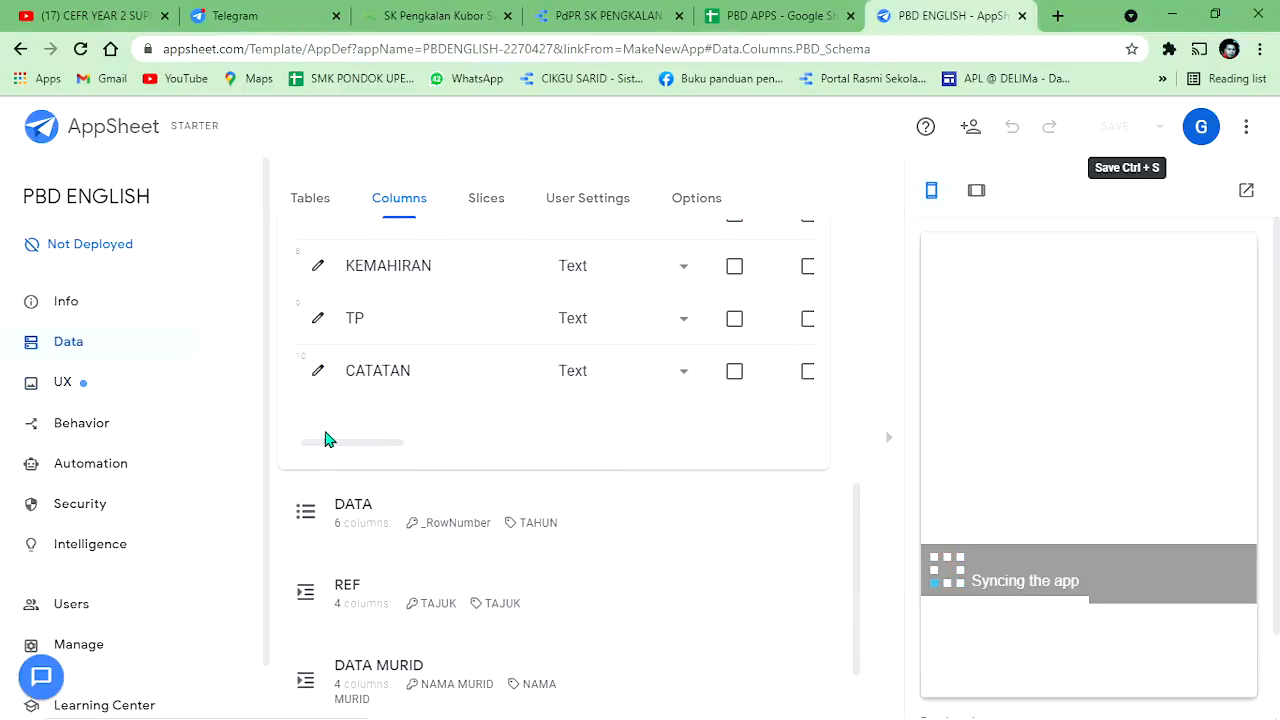
scroll(440, 430, "up", 5)
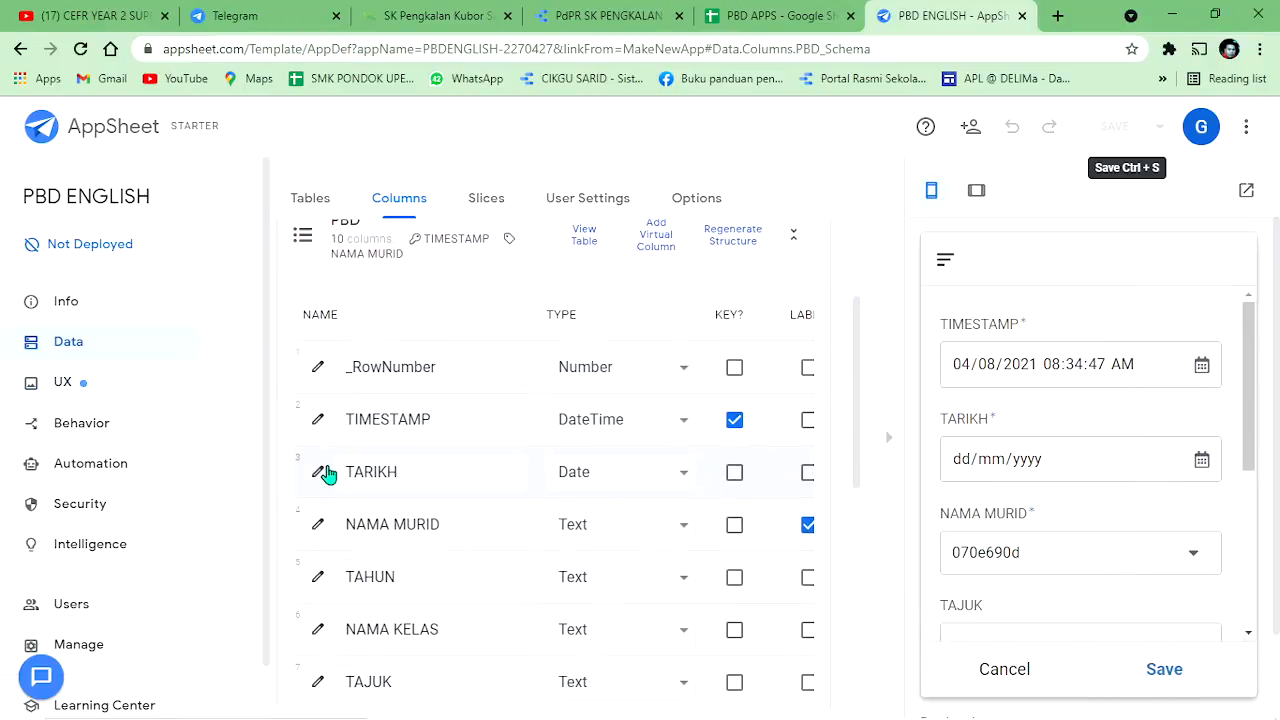
scroll(325, 510, "down", 1)
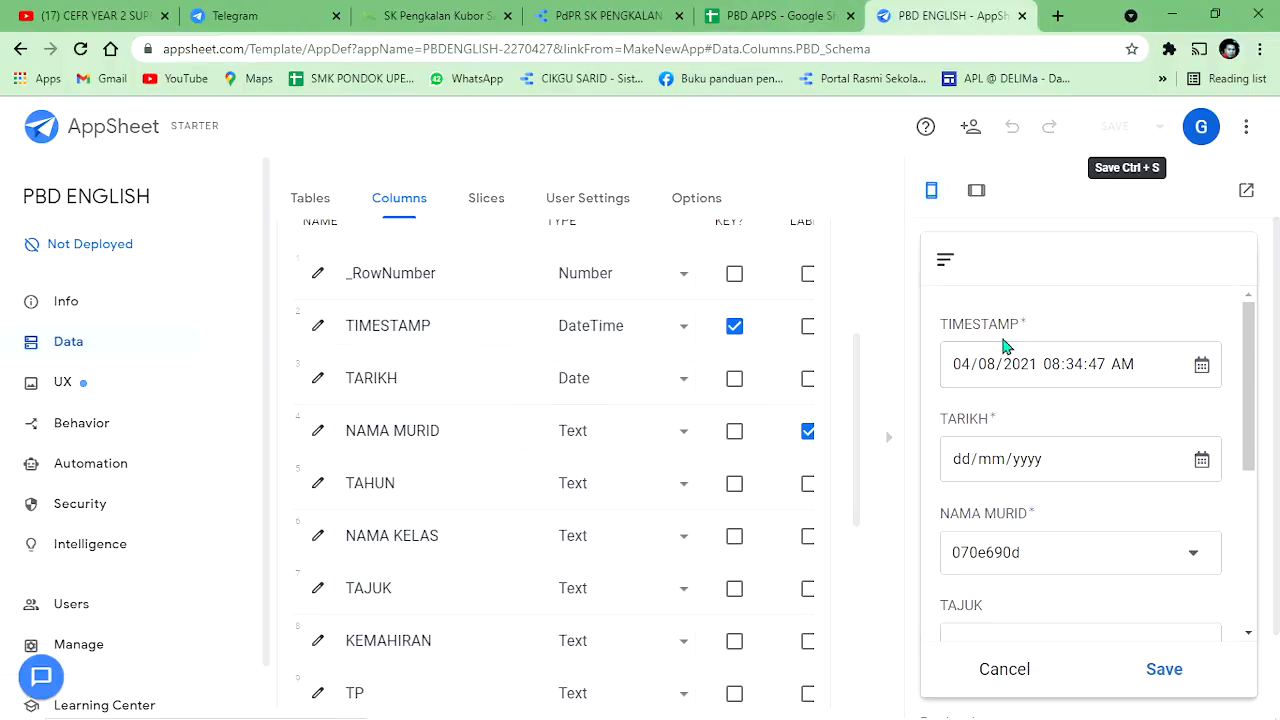
left_click(1195, 558)
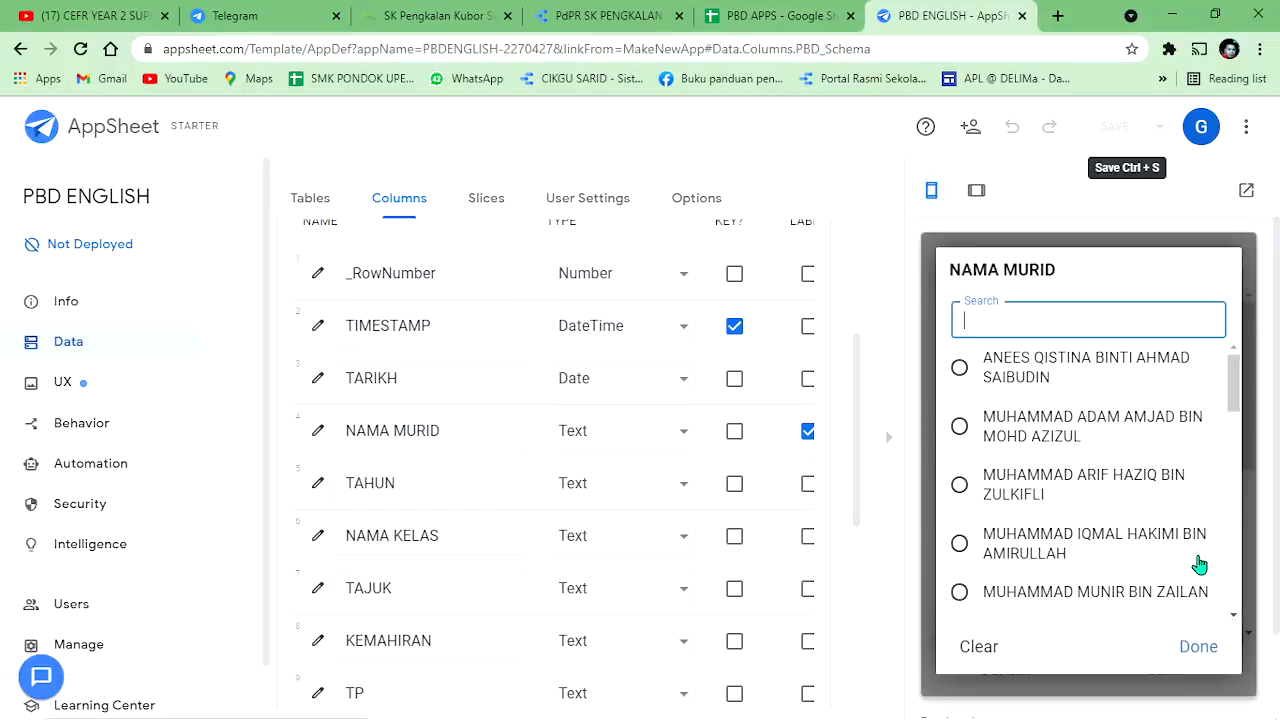
scroll(1107, 527, "down", 5)
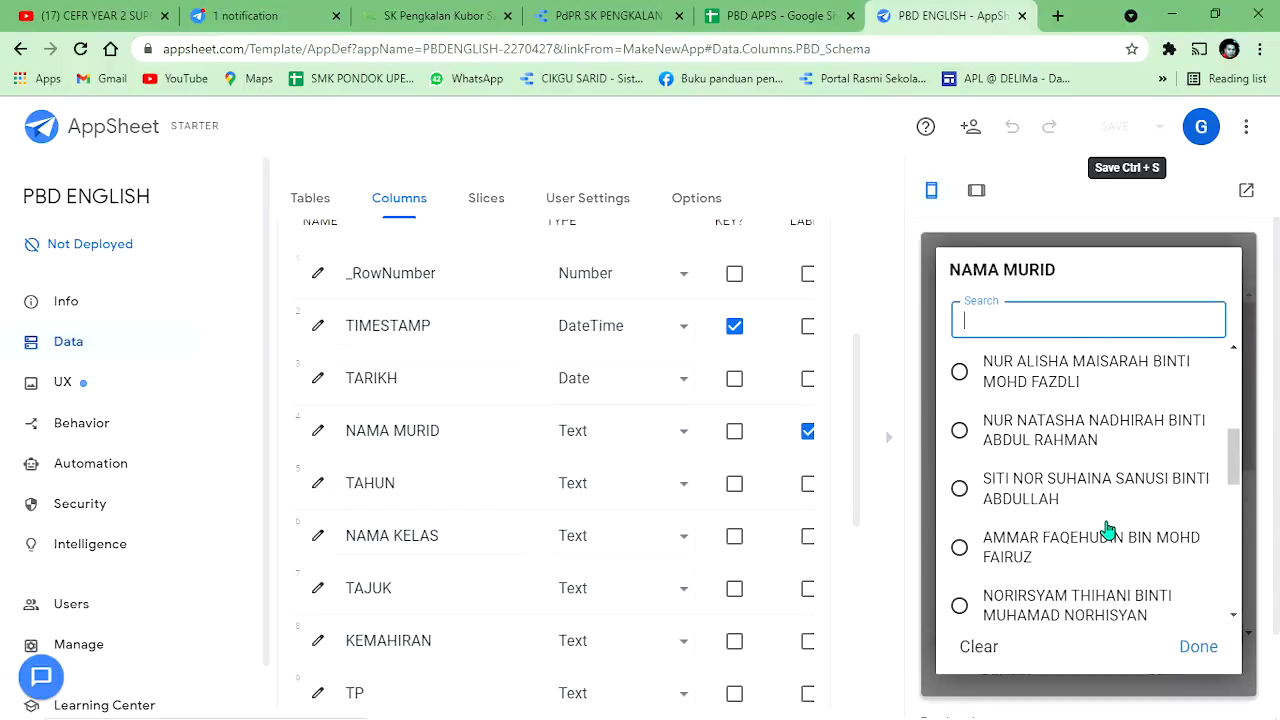
left_click(985, 648)
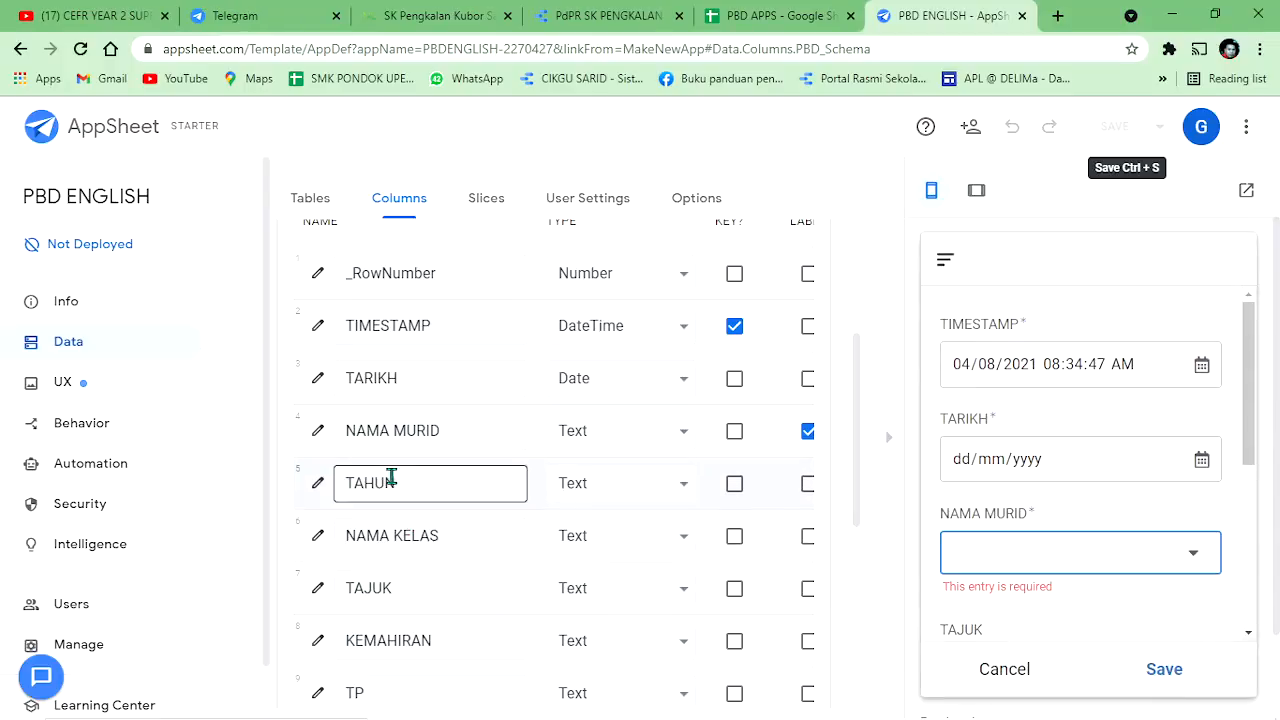
Step: Switch to the PBD APPS spreadsheet and examine the column order in the DATA and DATA MURID sheets
left_click(770, 15)
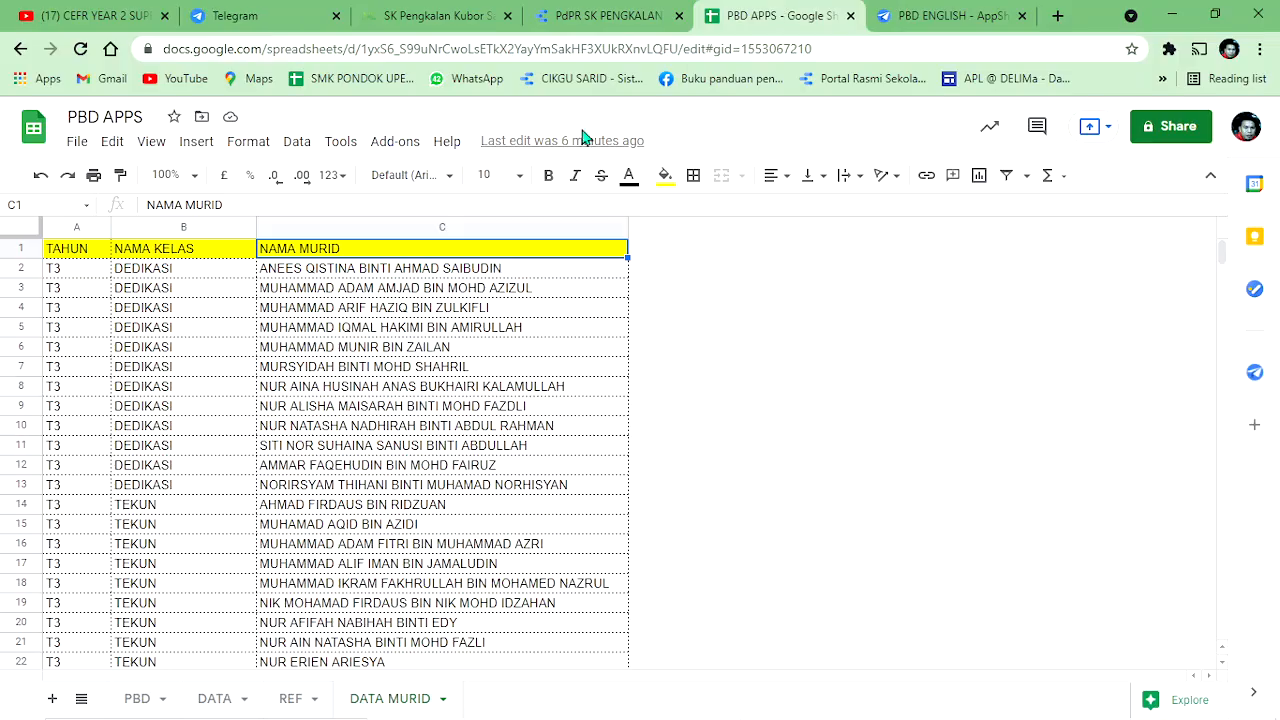
left_click(212, 699)
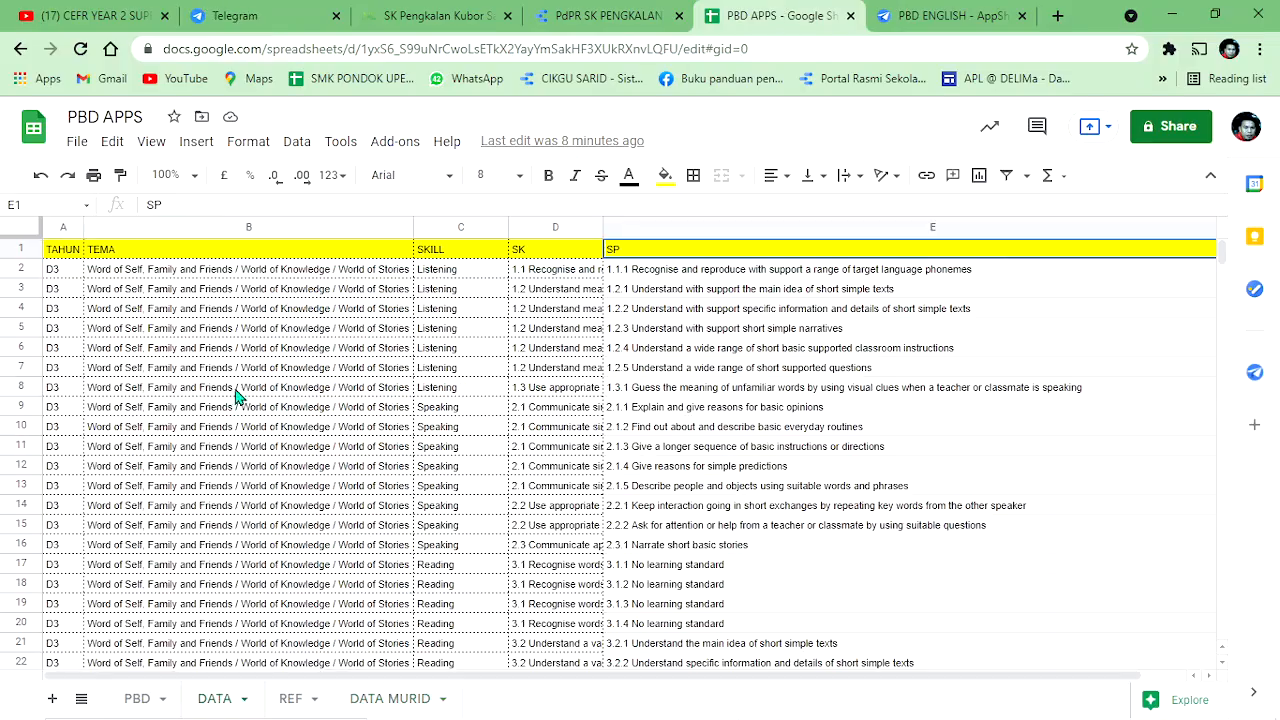
left_click(382, 698)
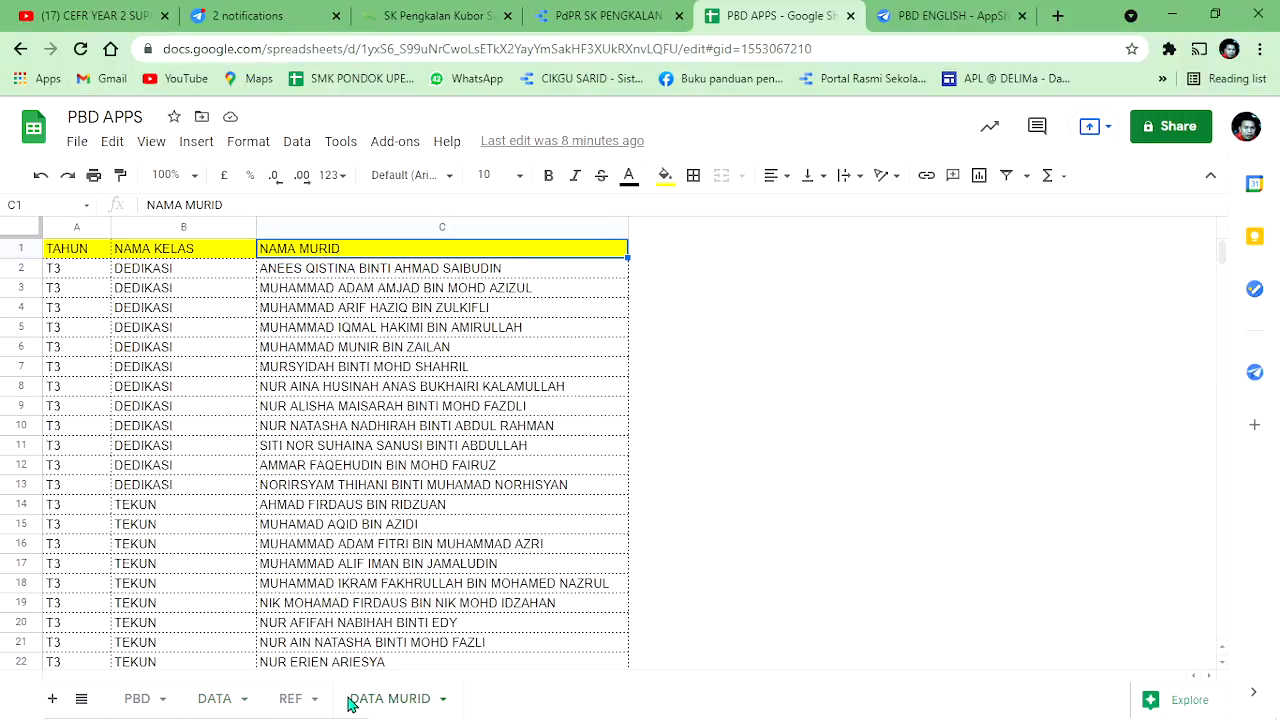
Step: Insert an empty column before TAJUK in the PBD sheet
left_click(140, 699)
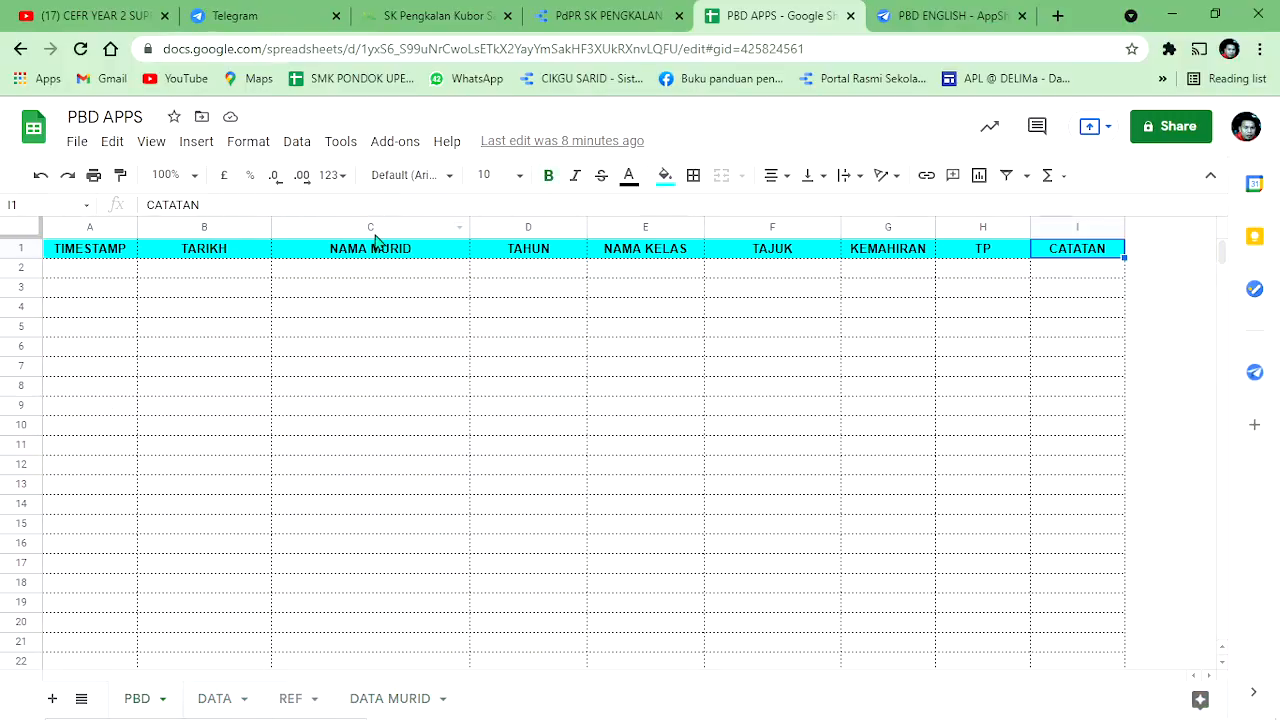
right_click(742, 226)
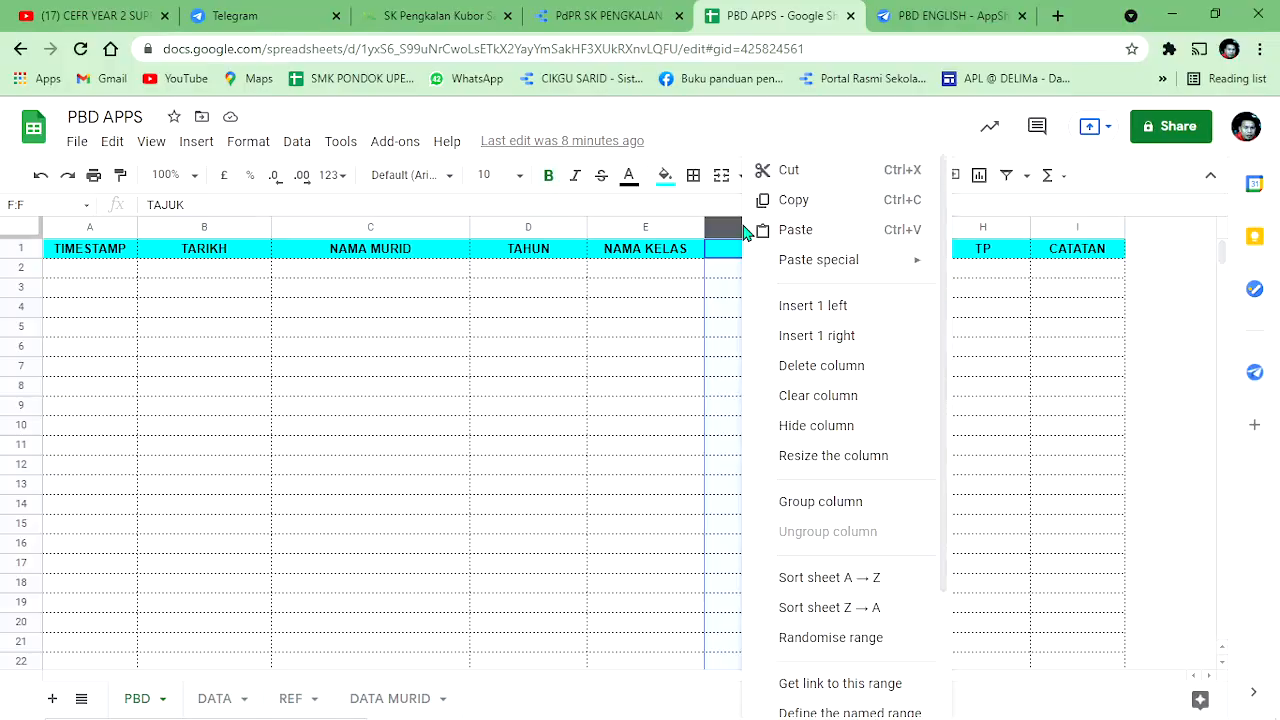
left_click(831, 306)
Step: Move the whole NAMA MURID column into the empty column between NAMA KELAS and TAJUK
left_click(371, 230)
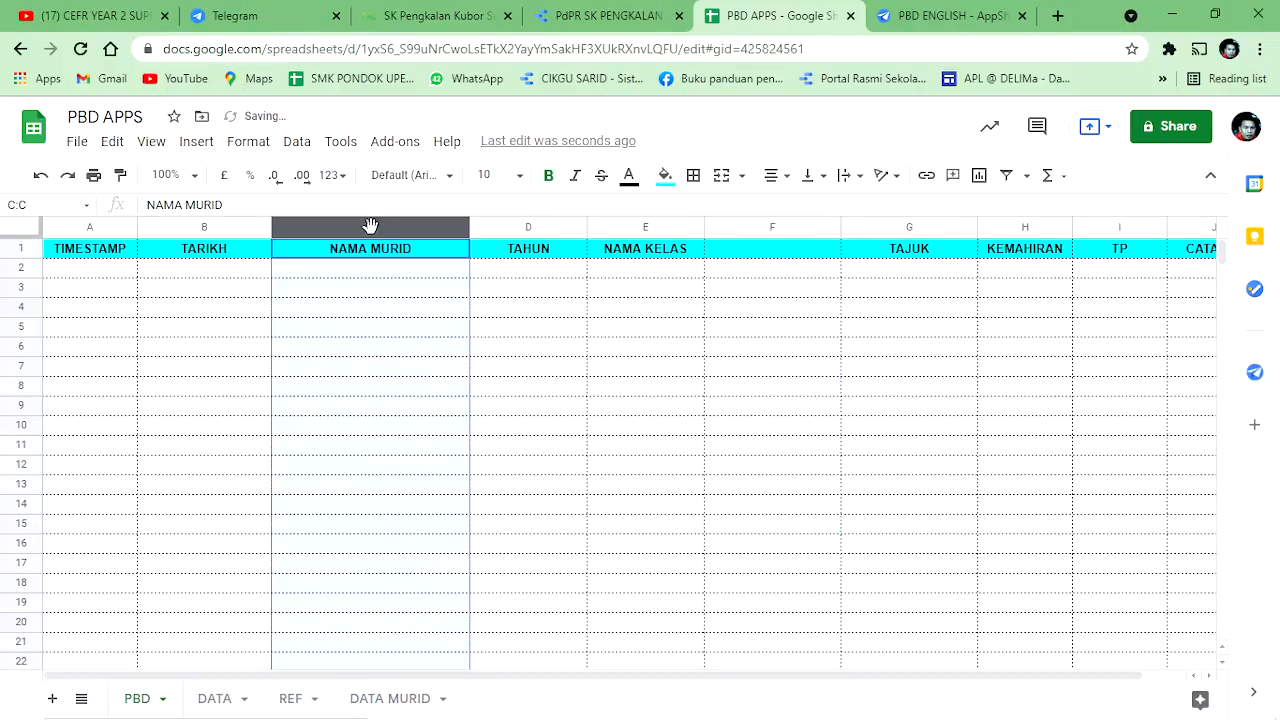
right_click(370, 226)
left_click(440, 195)
left_click(749, 226)
right_click(752, 227)
key("ctrl+v")
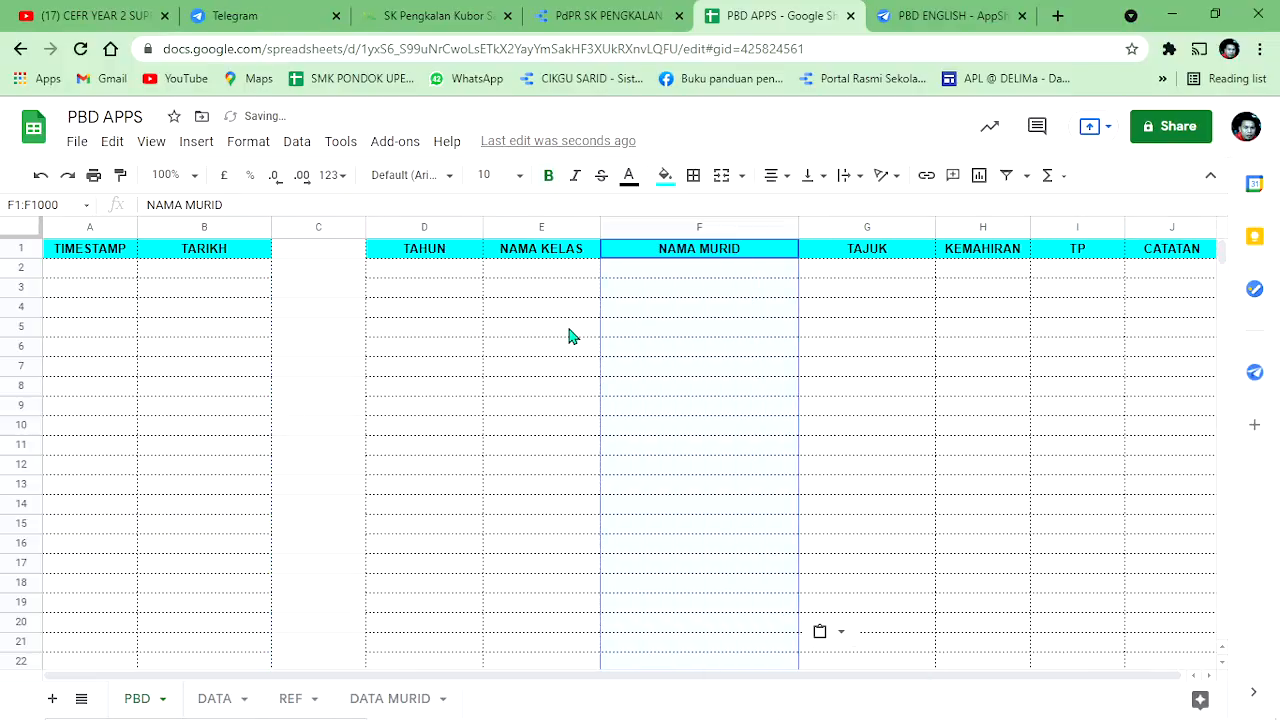
Step: Delete the emptied column C between TARIKH and TAHUN and check the order of the headings
right_click(323, 227)
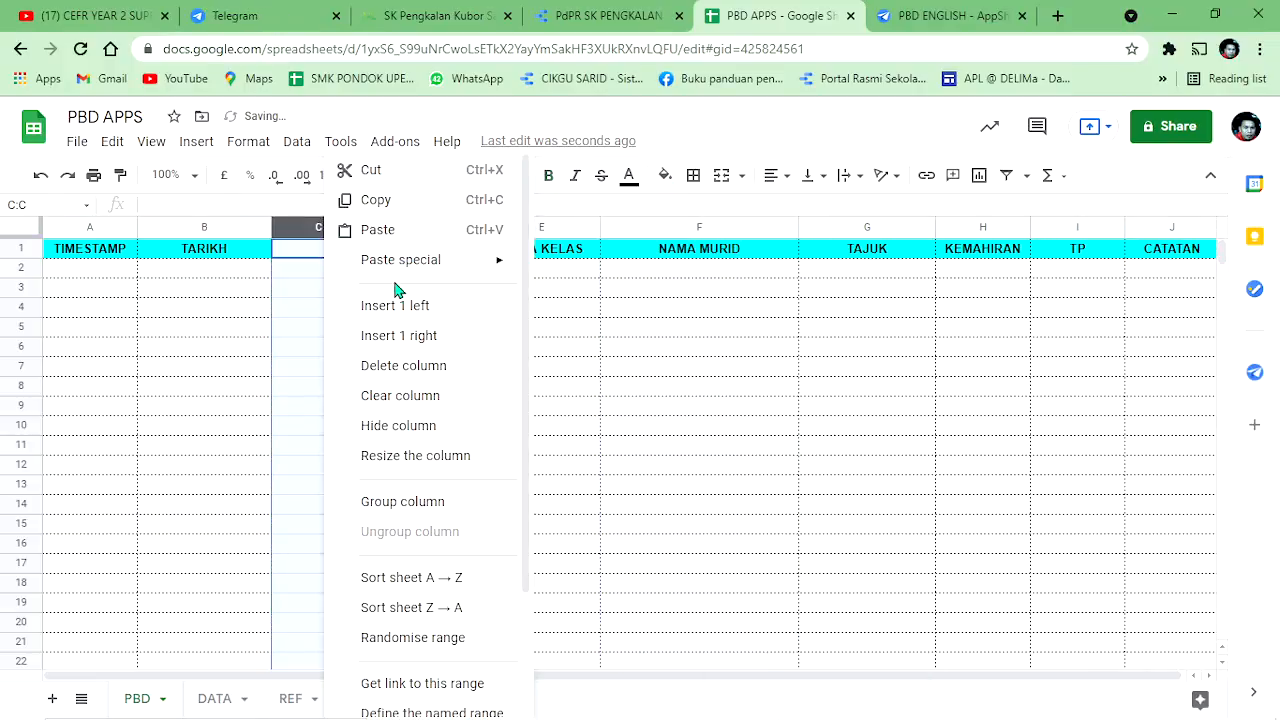
left_click(409, 366)
left_click(499, 281)
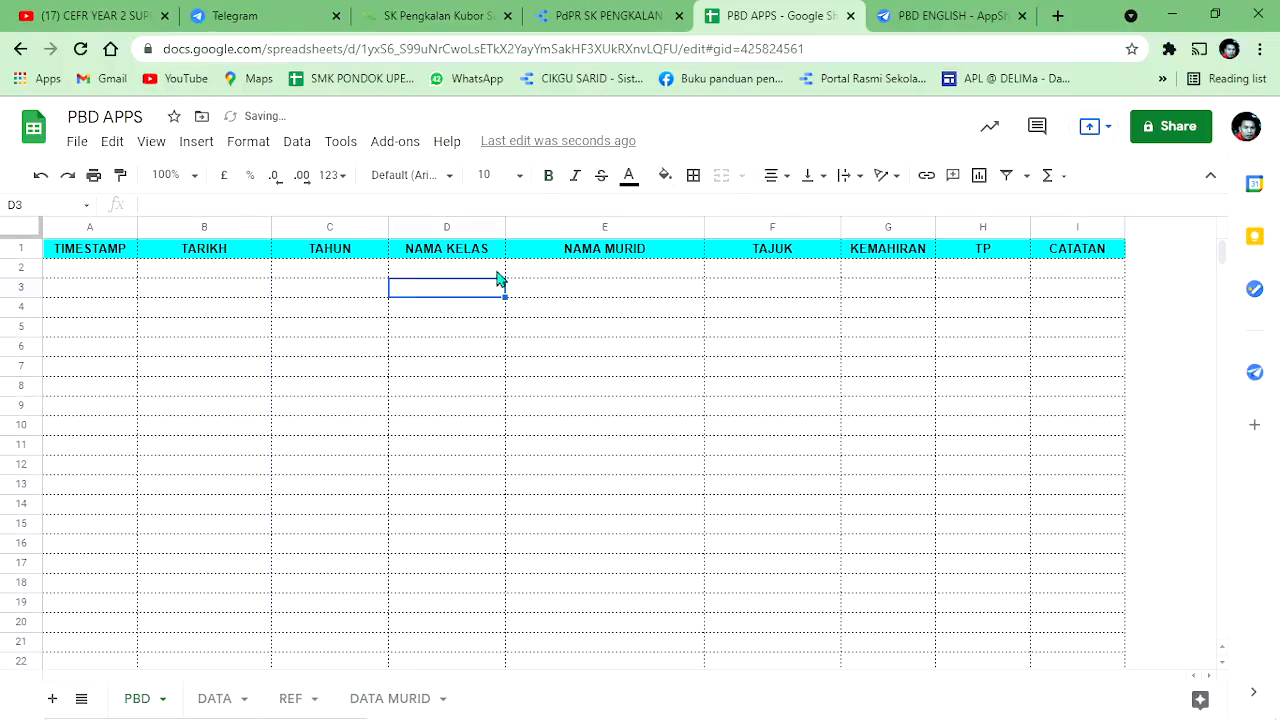
left_click(352, 252)
left_click(455, 252)
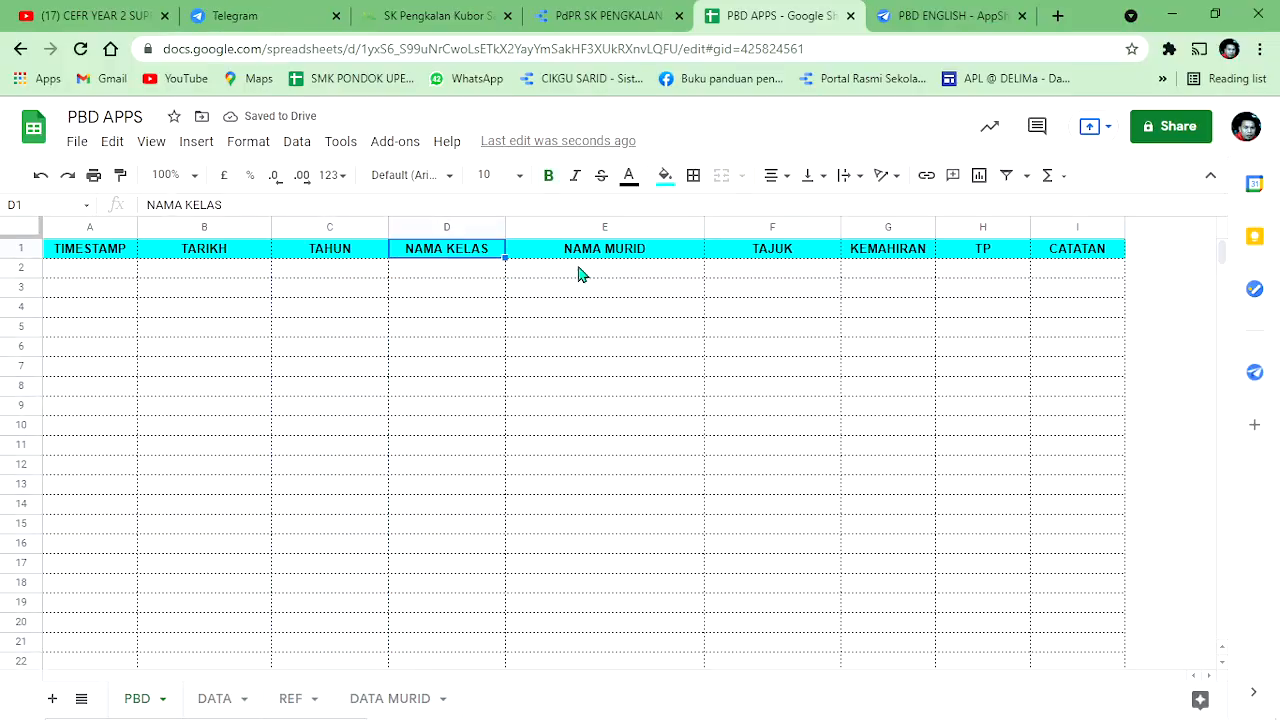
left_click(585, 270)
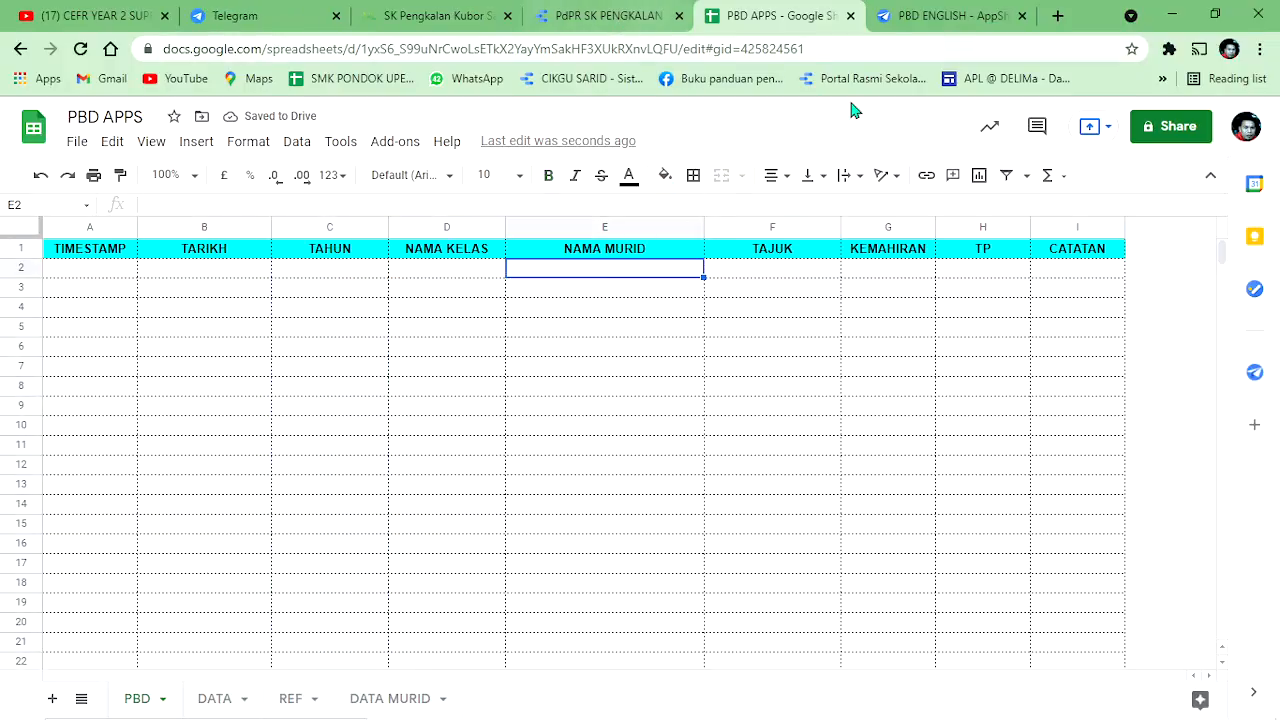
Step: Switch to the PBD ENGLISH app in AppSheet, regenerate the PBD table structure and check its column order
left_click(951, 15)
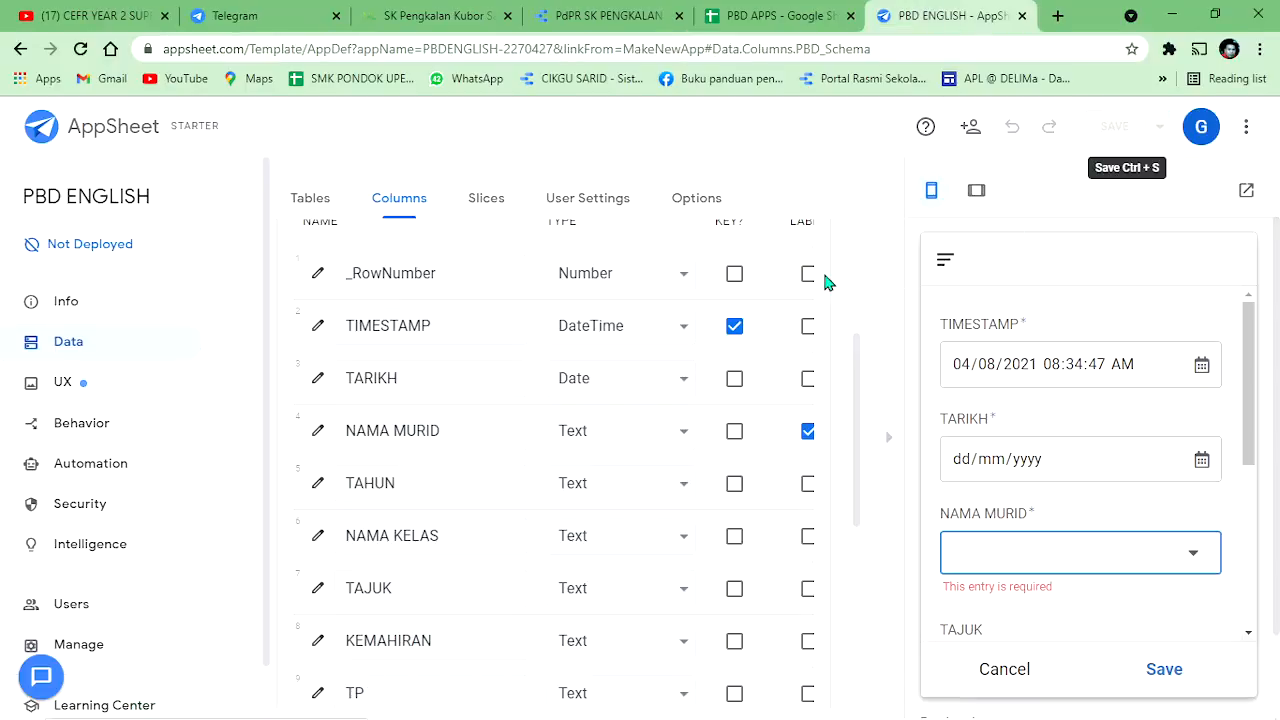
scroll(705, 350, "up", 3)
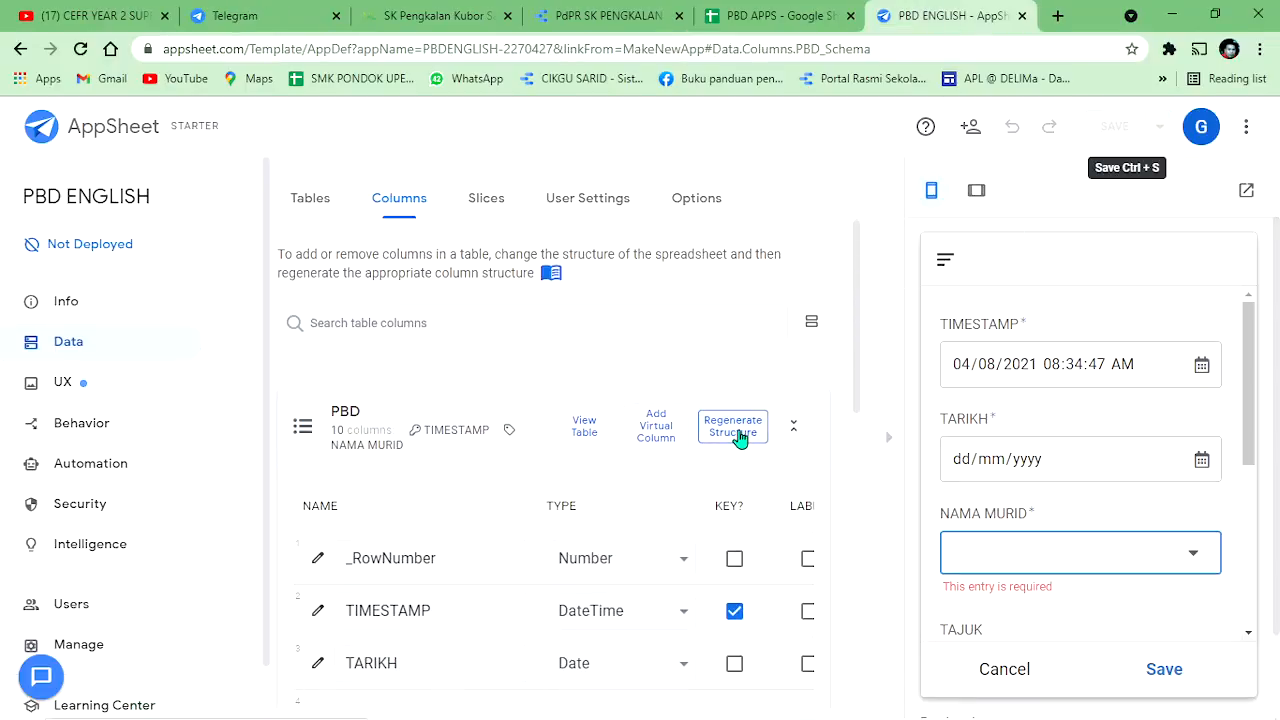
left_click(738, 436)
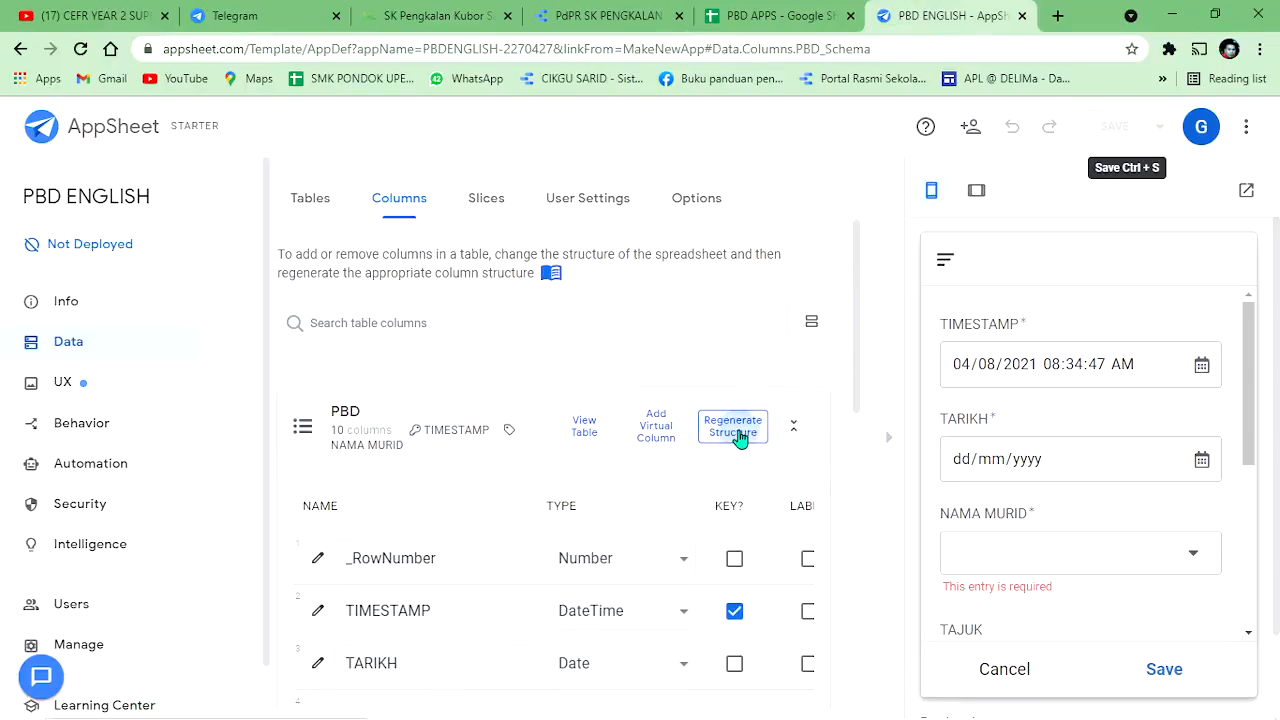
left_click(738, 436)
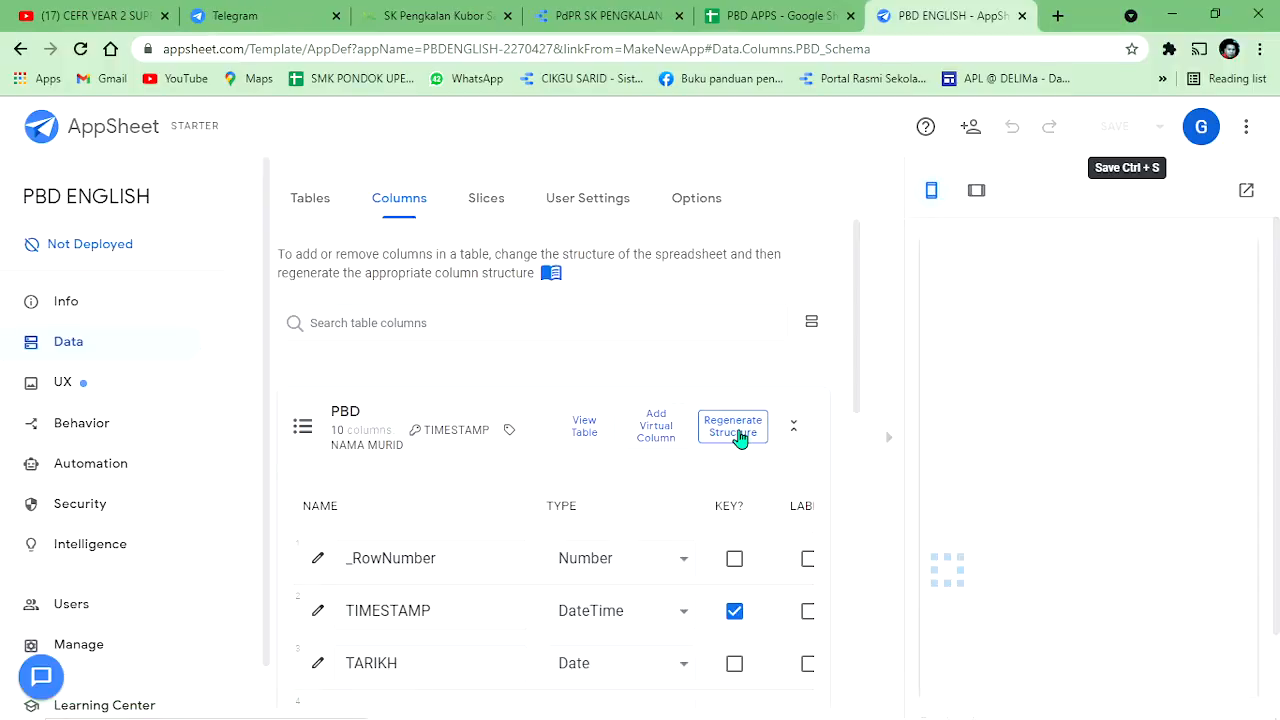
scroll(703, 430, "down", 1)
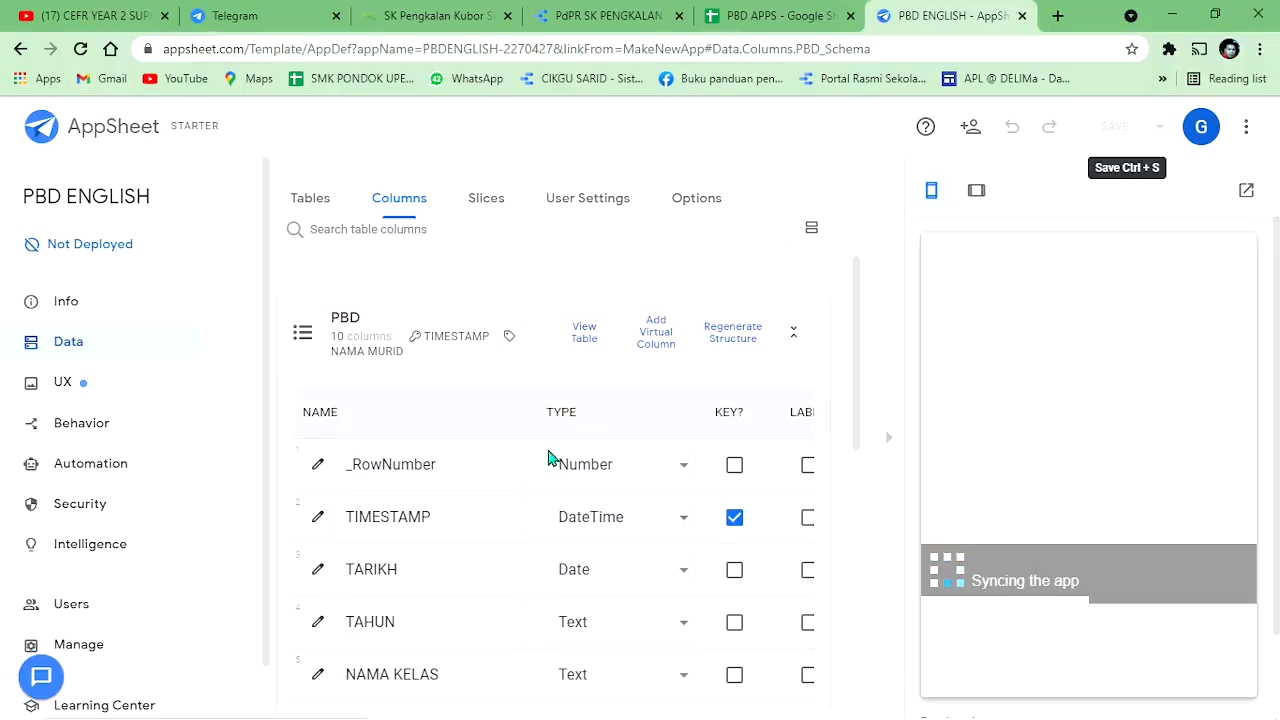
scroll(551, 457, "down", 1)
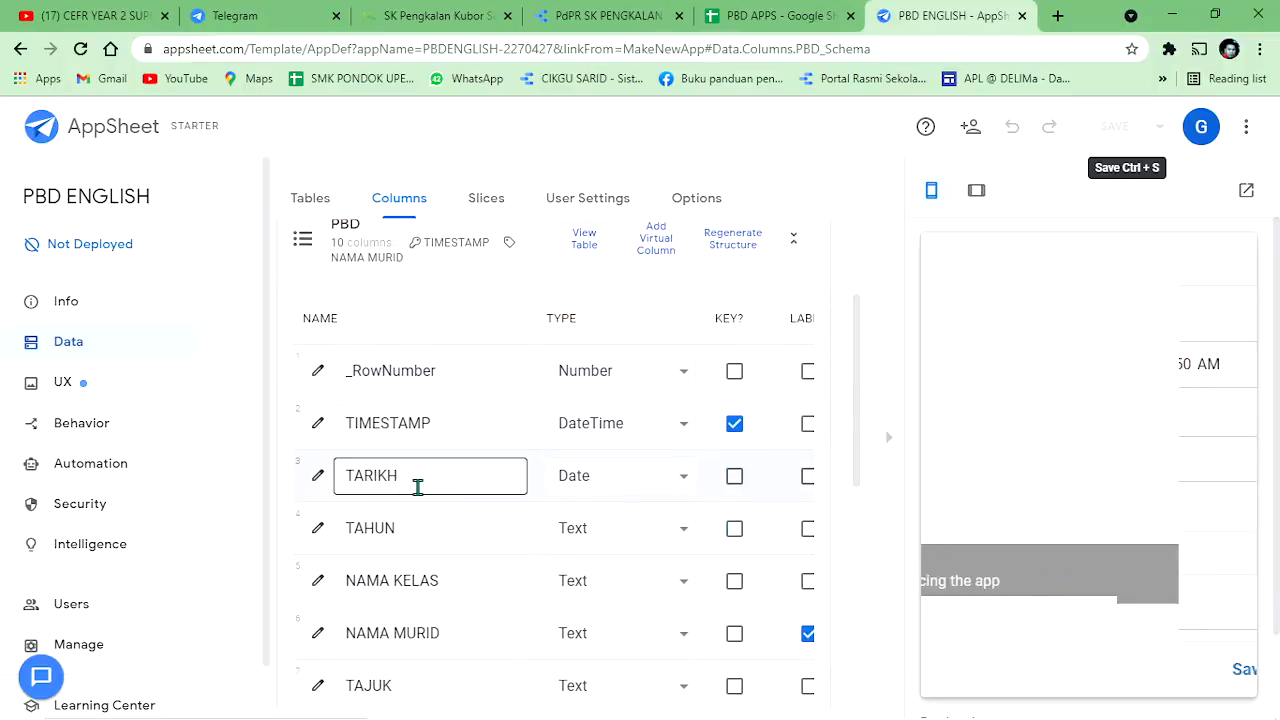
Step: Test the form preview by setting TARIKH to 04/08/2021, TAHUN to T3 and NAMA KELAS to DEDIKASI
left_click(1203, 466)
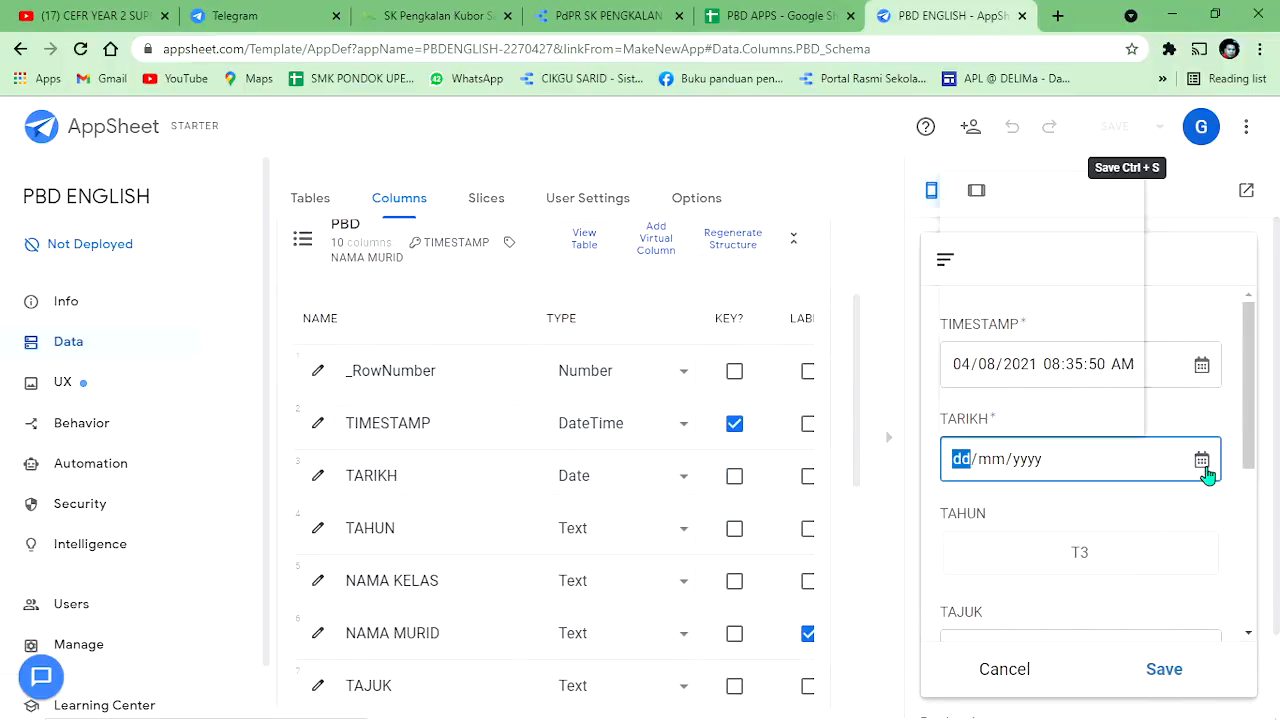
left_click(1042, 256)
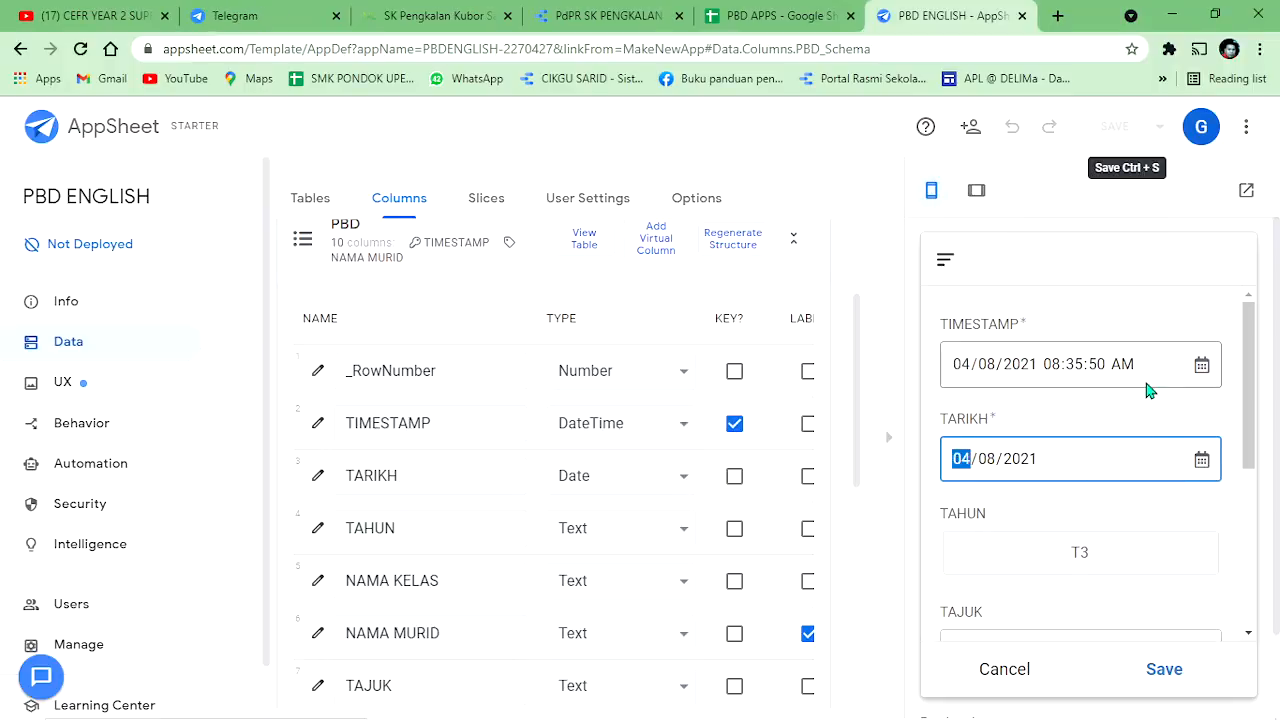
scroll(1114, 443, "down", 1)
left_click(1100, 460)
scroll(1165, 497, "down", 1)
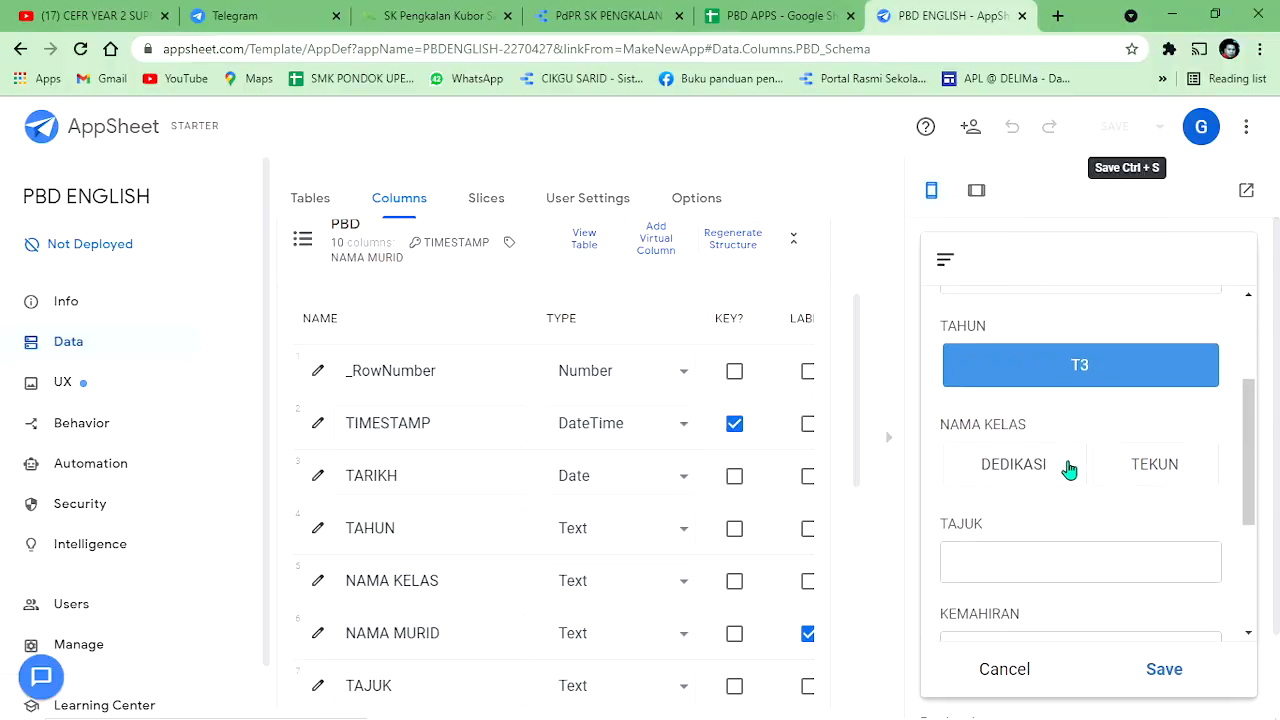
left_click(1043, 470)
scroll(1130, 490, "down", 1)
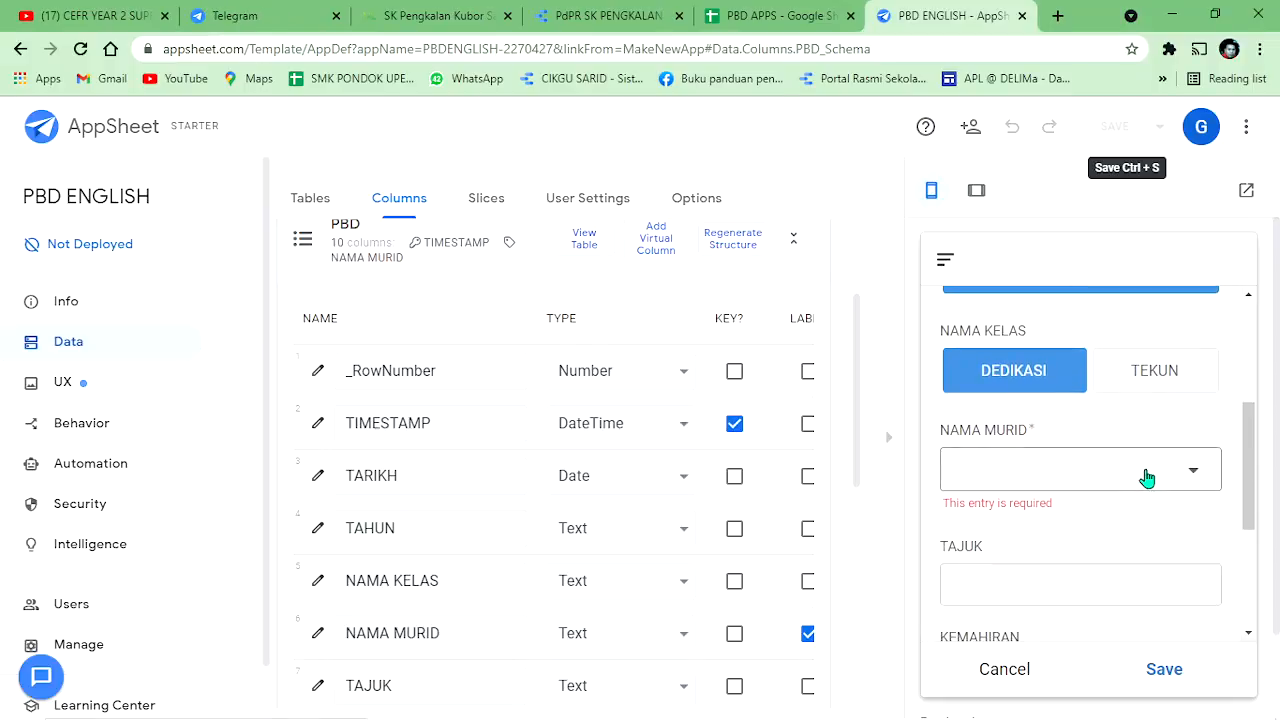
Step: Examine the NAMA MURID choices offered for the DEDIKASI class and close the list without selecting a student
left_click(1147, 479)
scroll(1040, 500, "down", 5)
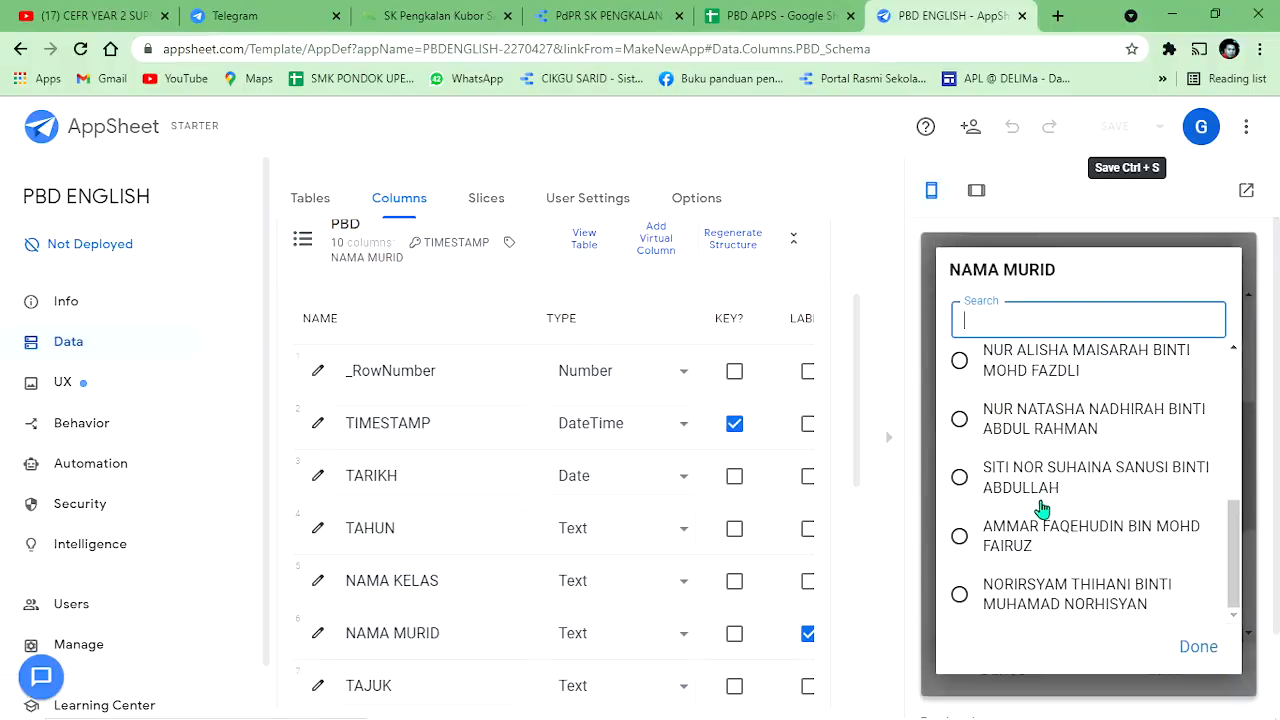
scroll(1074, 449, "up", 3)
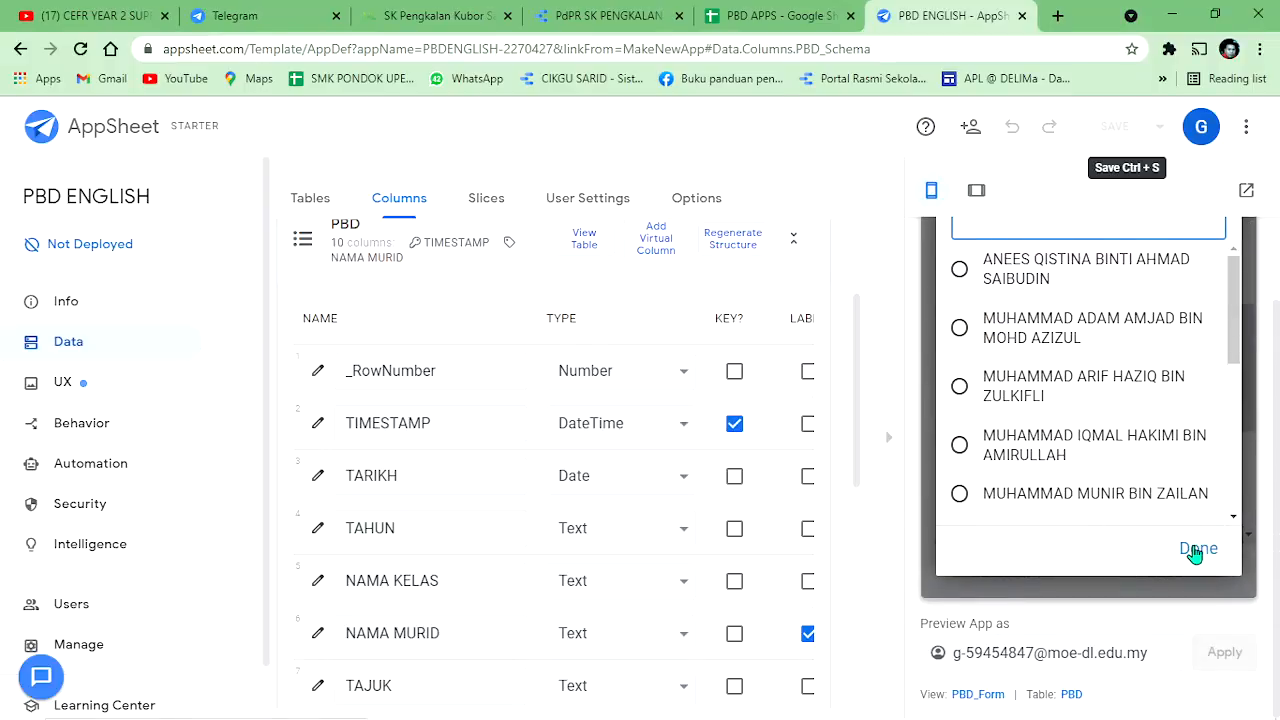
left_click(1192, 549)
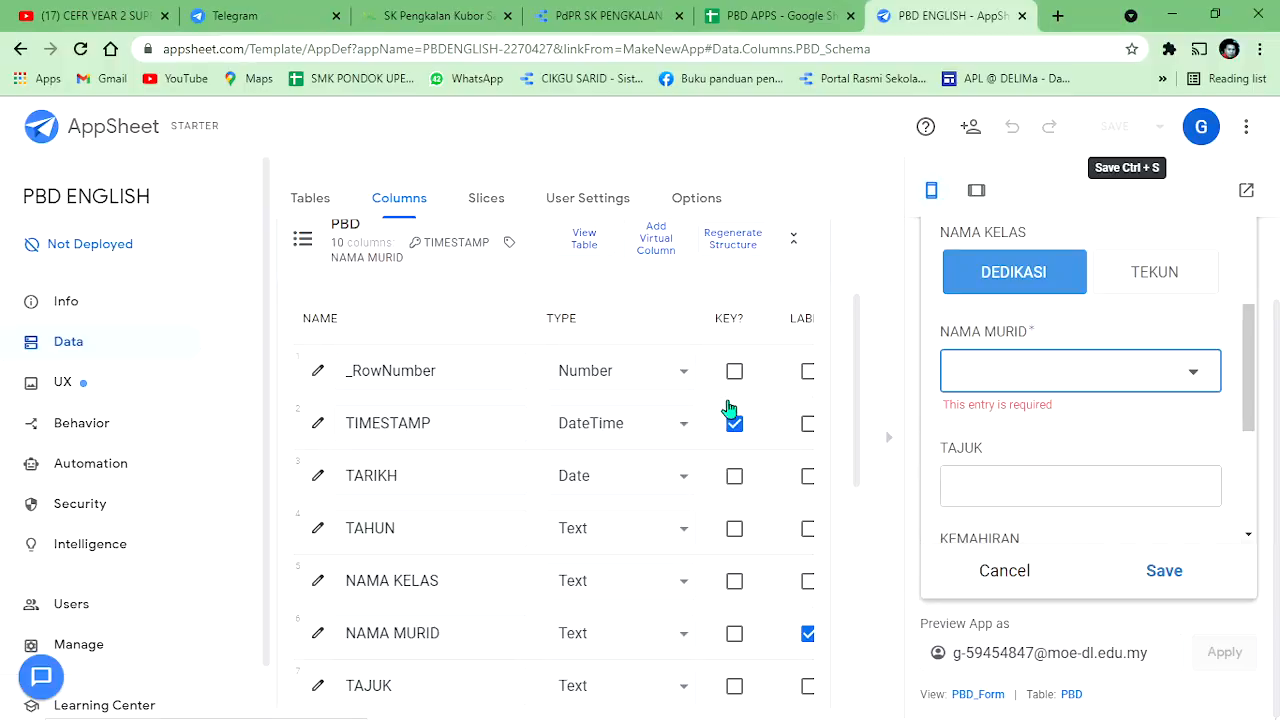
Step: Try EnumList as the data type of the PBD table's NAMA MURID column and save the app
scroll(472, 557, "up", 1)
scroll(472, 557, "down", 2)
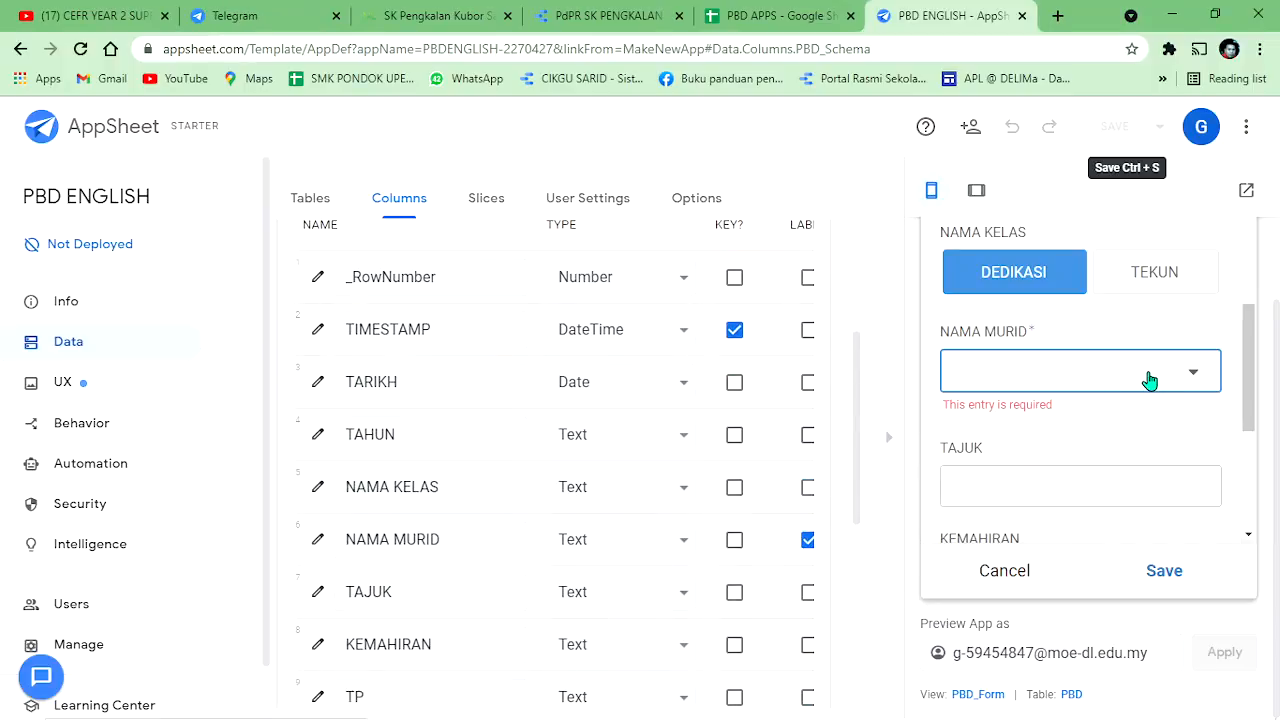
left_click(668, 547)
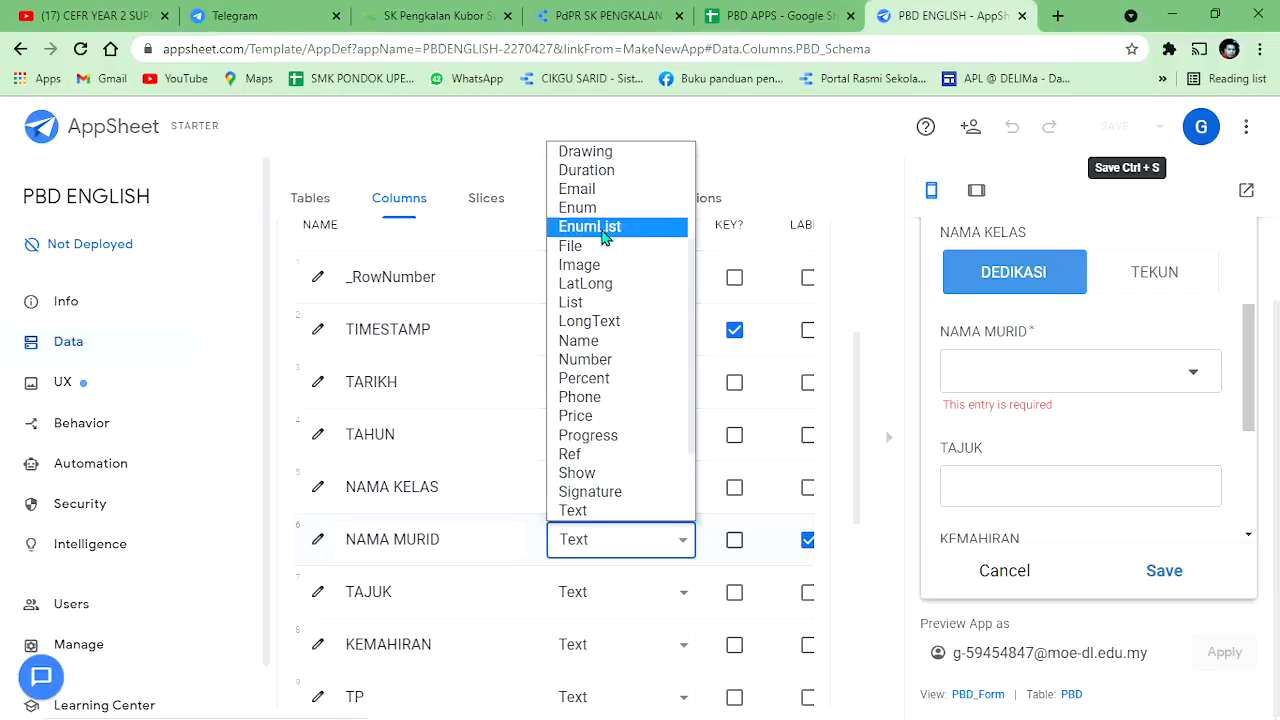
left_click(612, 229)
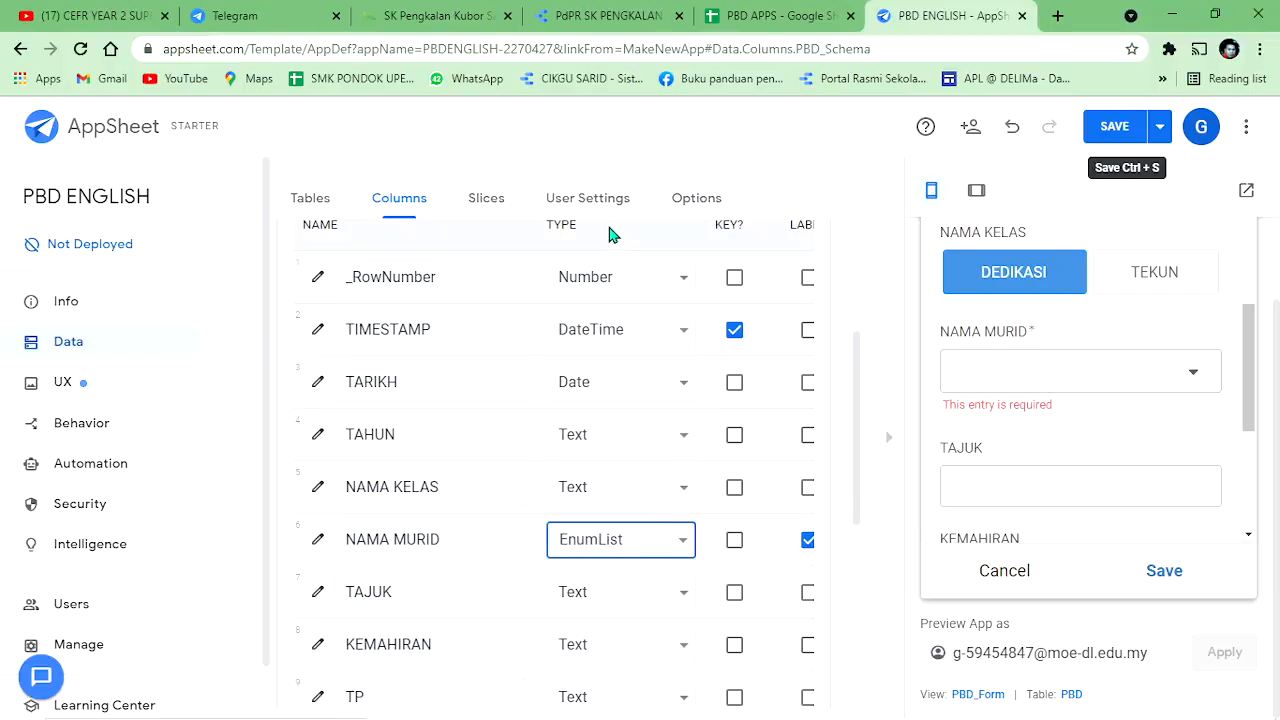
left_click(1110, 128)
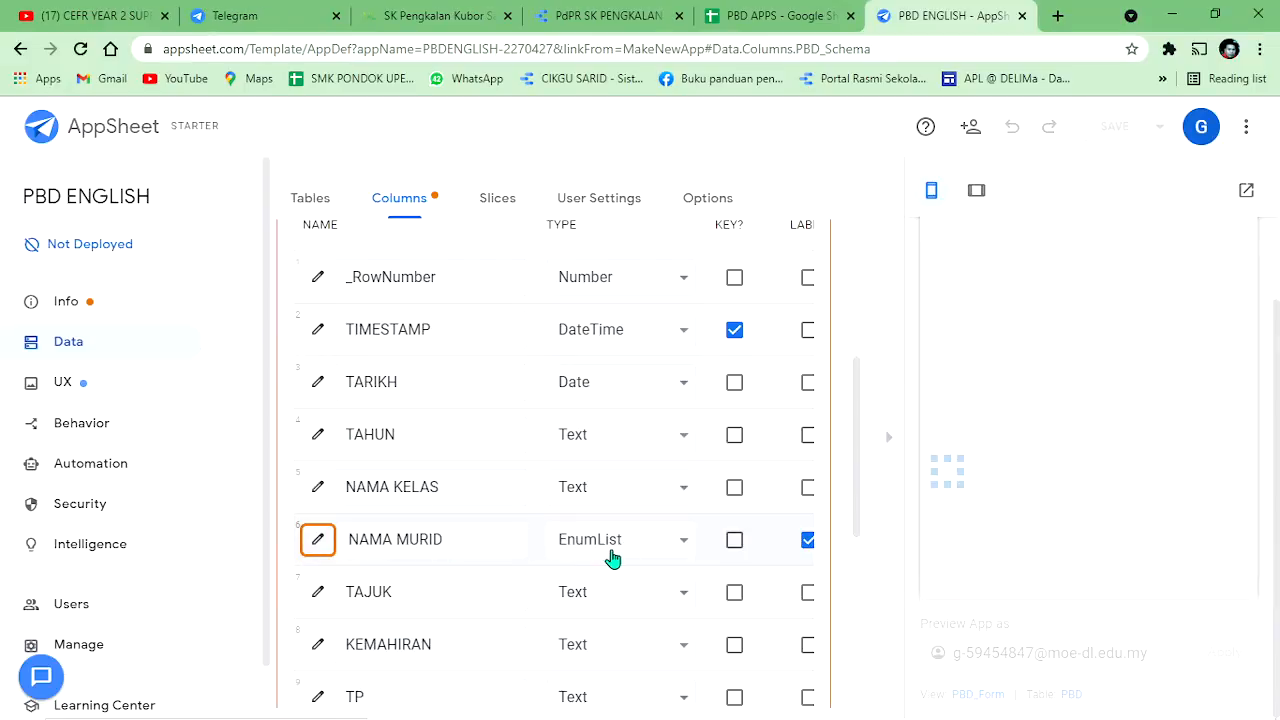
Step: Set the NAMA MURID column's type back to Text, look through the form preview and save the app
left_click(656, 546)
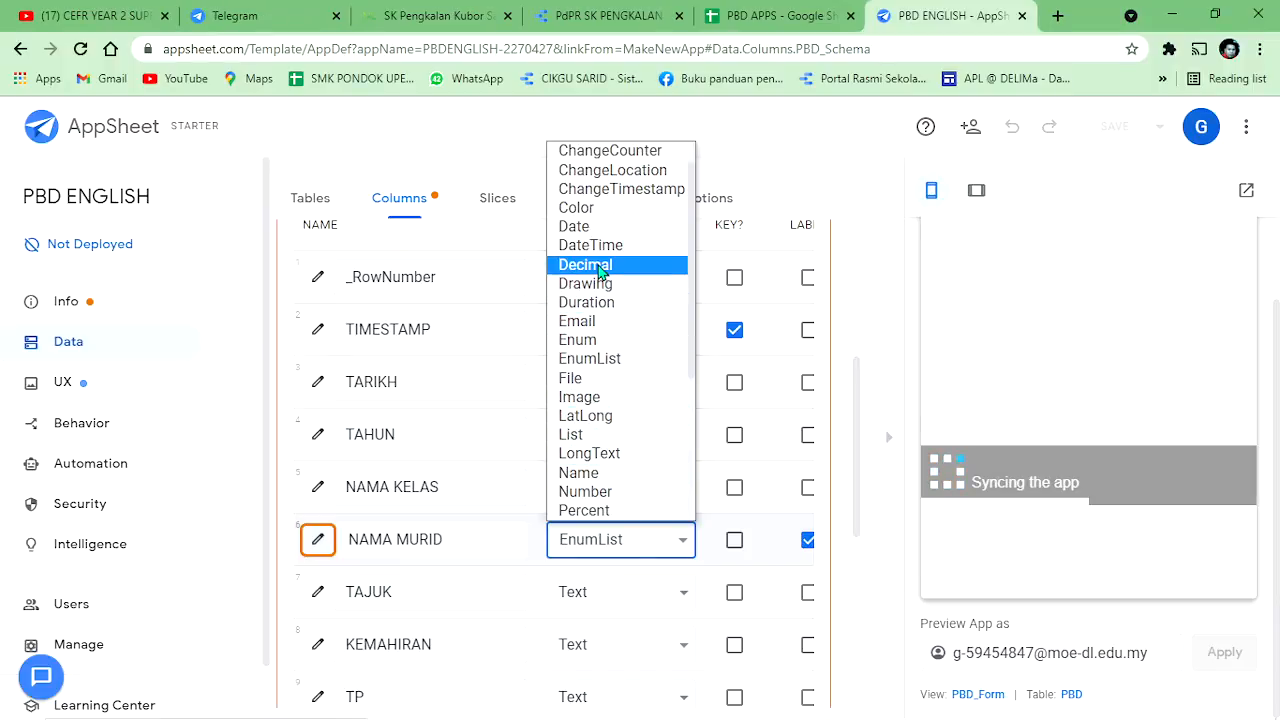
scroll(598, 460, "down", 2)
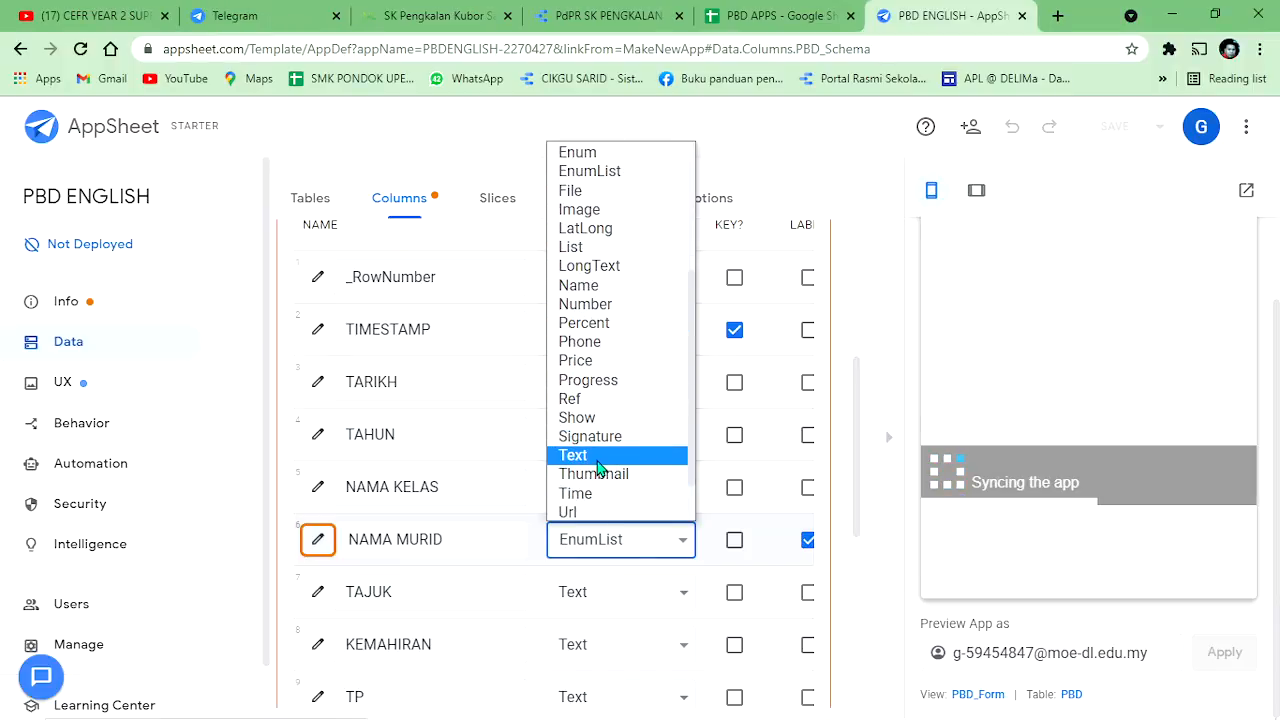
left_click(597, 458)
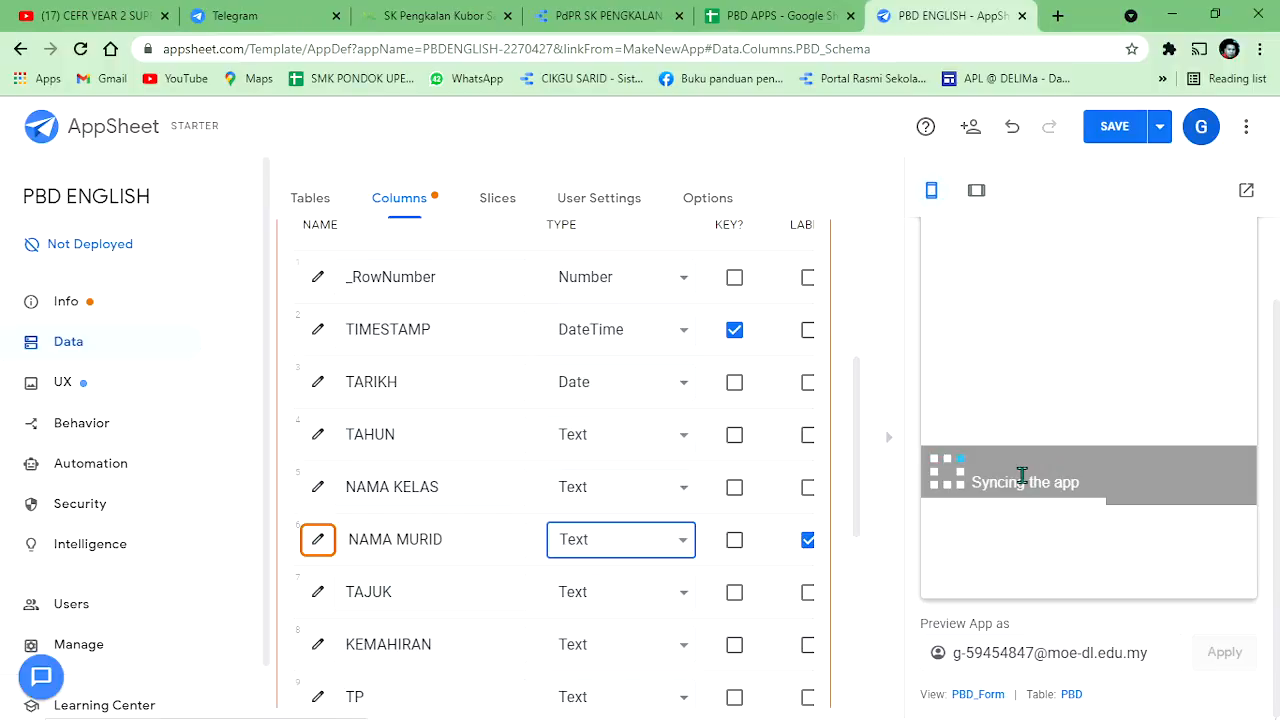
scroll(1063, 446, "down", 2)
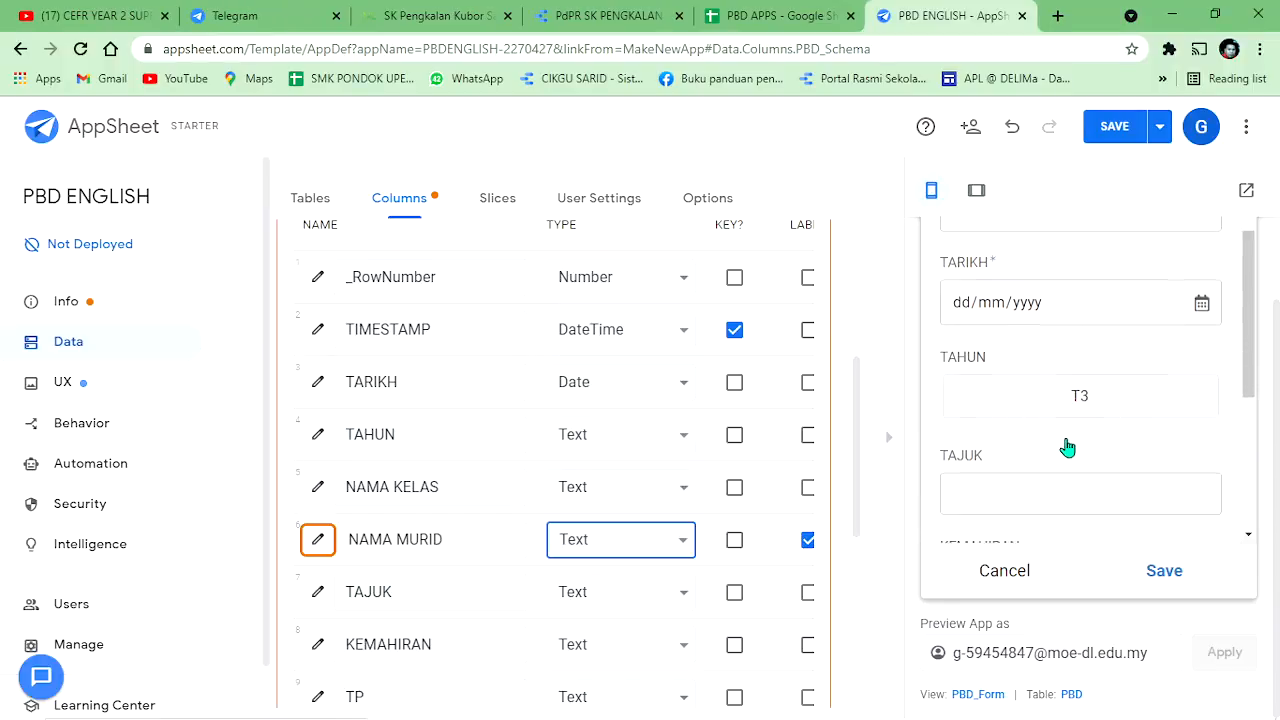
scroll(1090, 365, "up", 2)
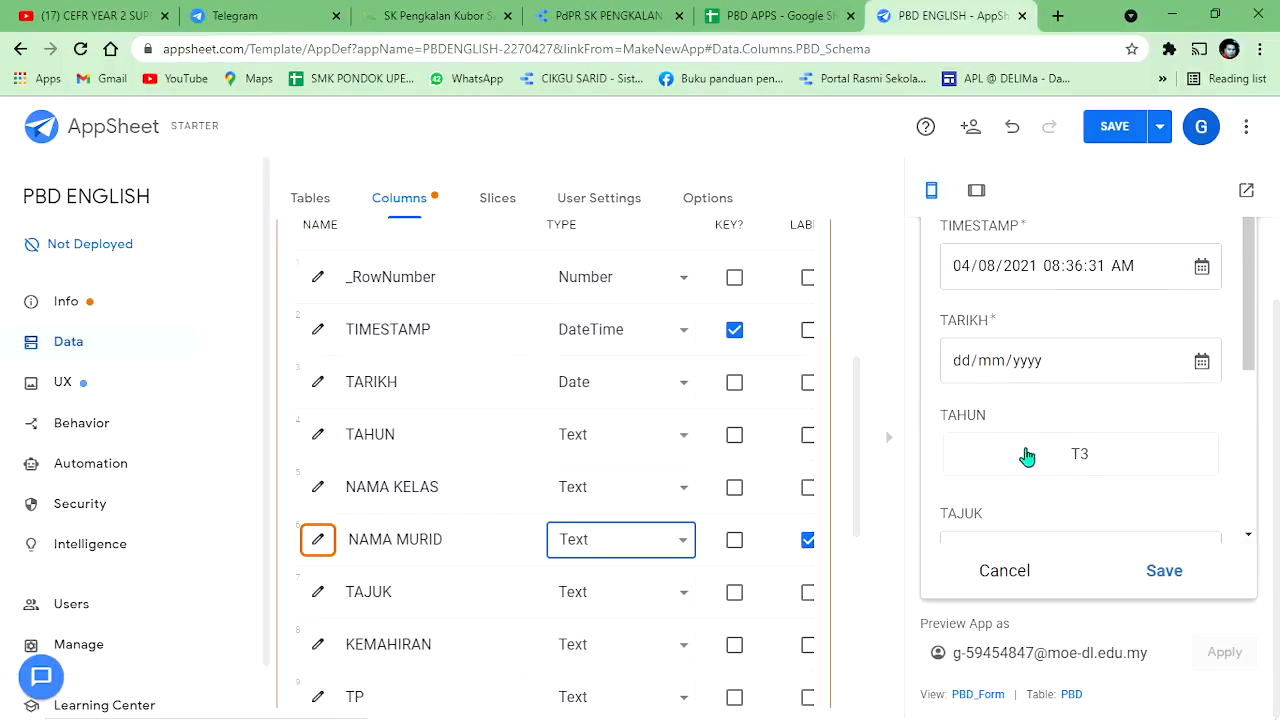
scroll(1037, 472, "down", 1)
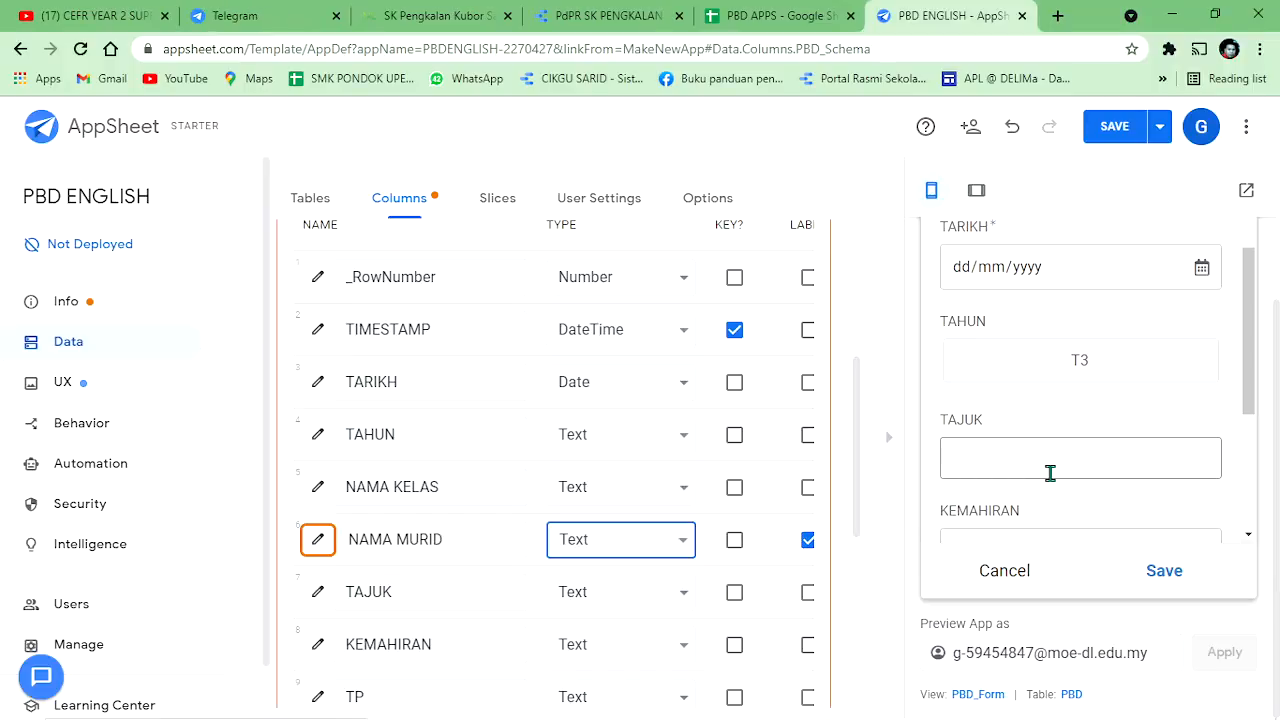
left_click(1115, 126)
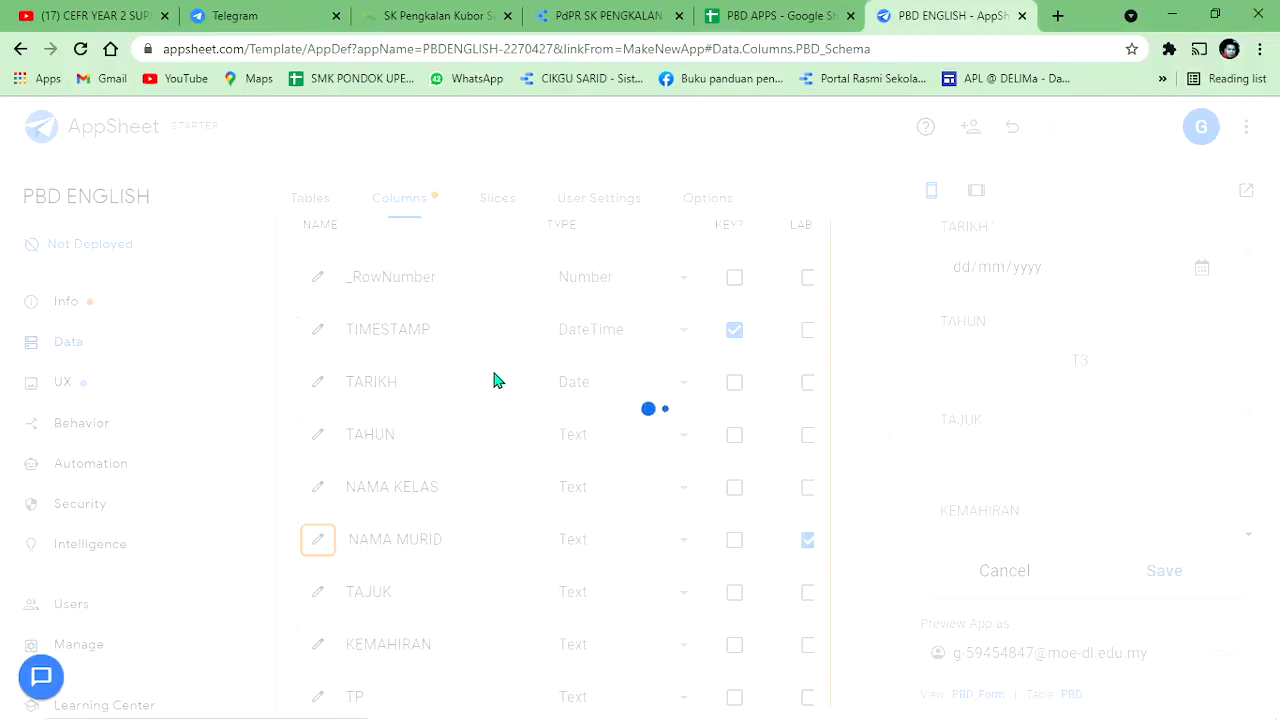
Step: Switch to the PBD APPS spreadsheet and examine the topic list under TAJUK in the REF sheet
scroll(494, 381, "down", 1)
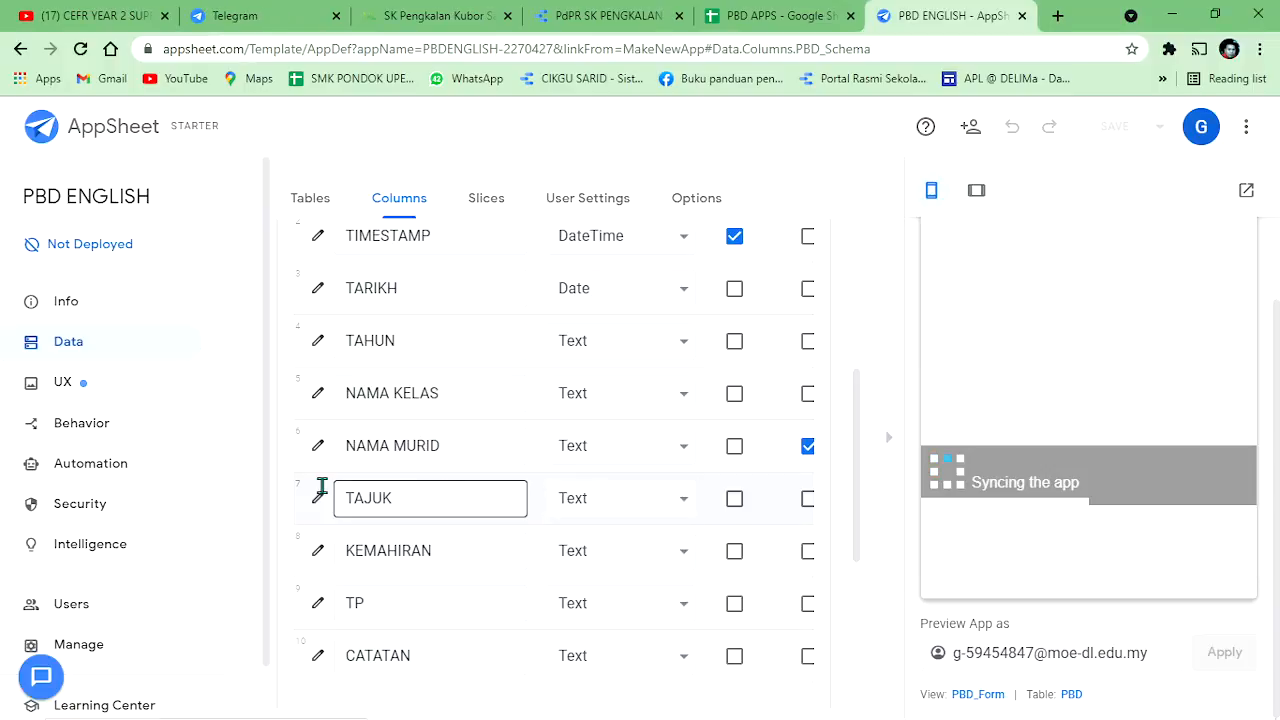
left_click(770, 15)
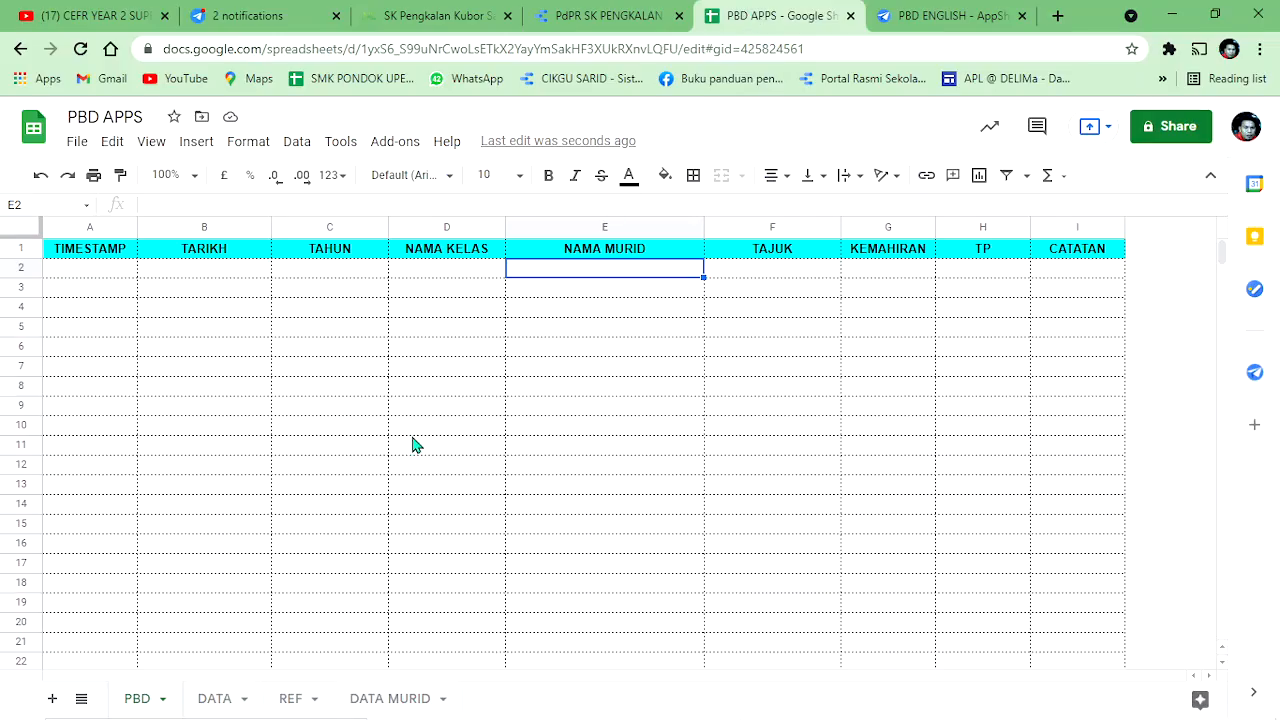
left_click(291, 699)
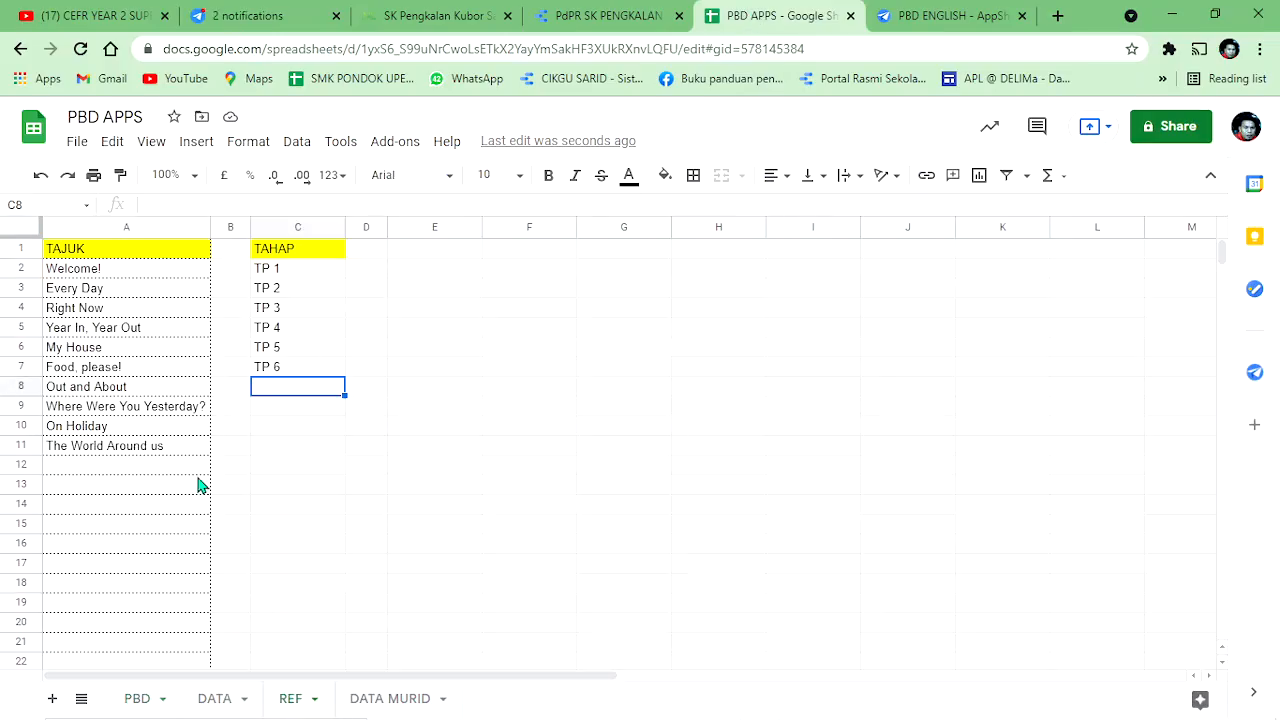
left_click(100, 254)
left_click(108, 350)
left_click(122, 466)
left_click(112, 252)
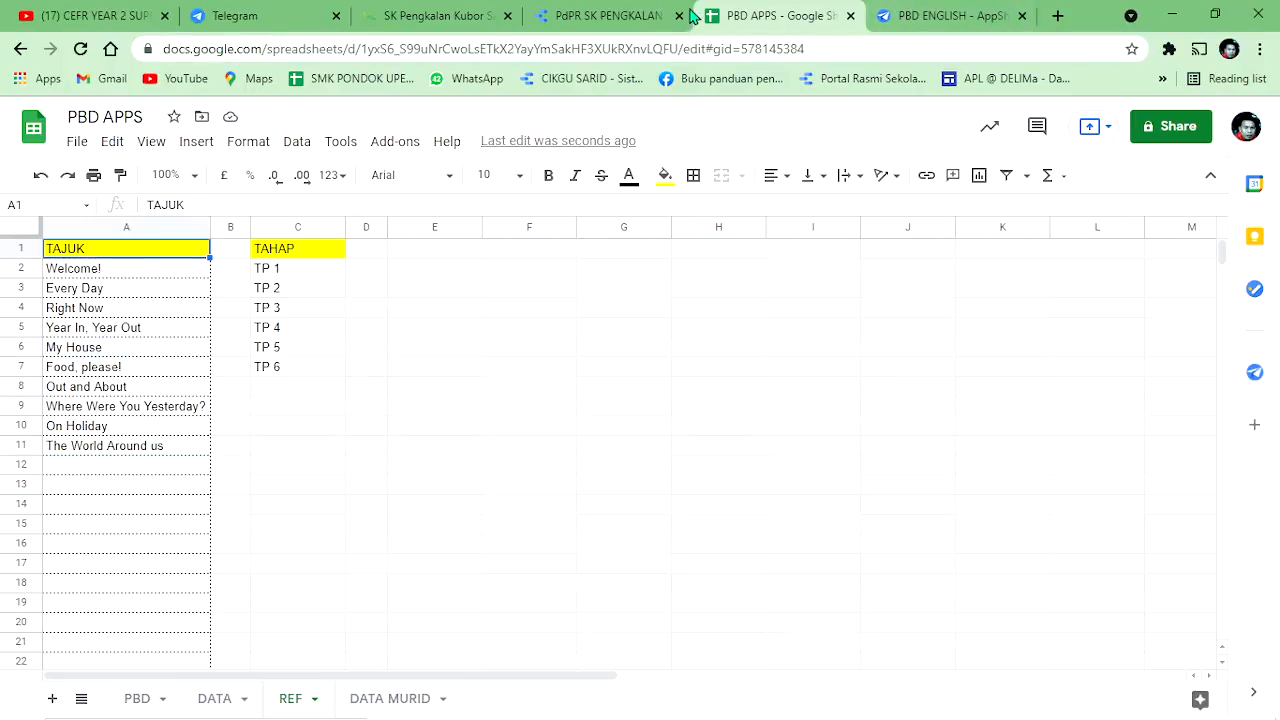
Step: Switch to the AppSheet editor and set the PBD table's TAJUK column to type Ref with REF as its source table
left_click(949, 14)
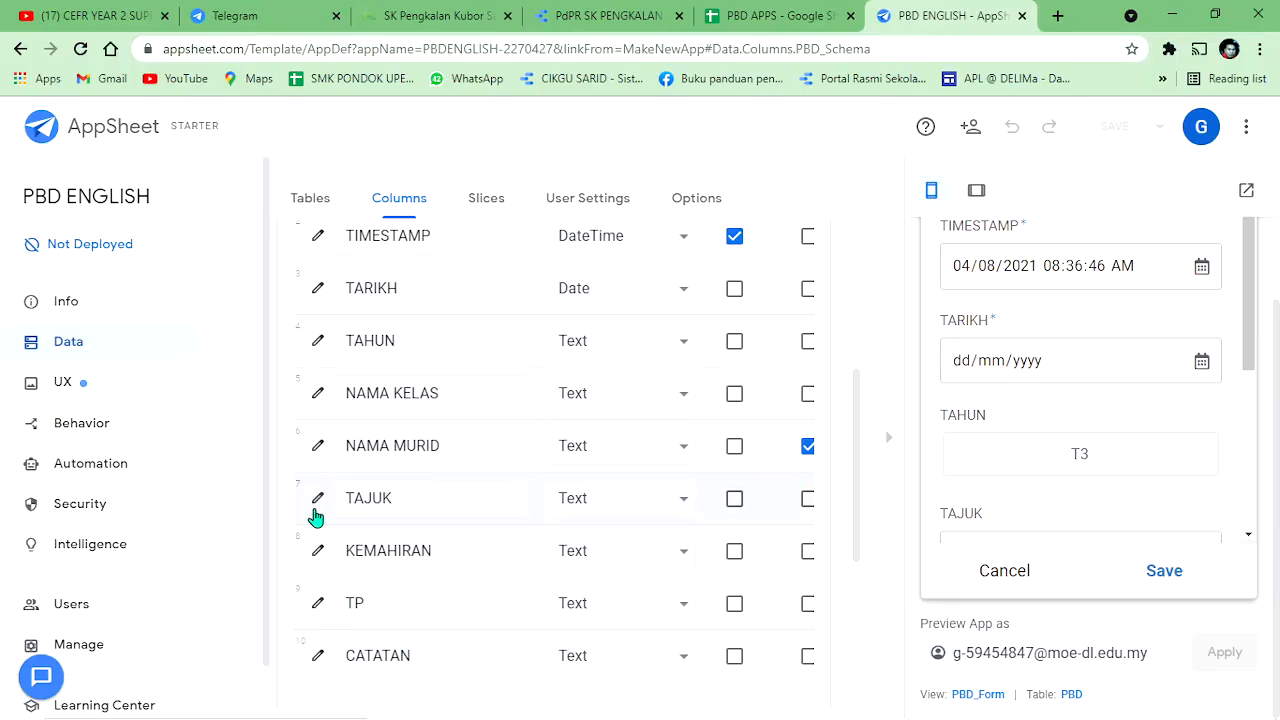
left_click(318, 502)
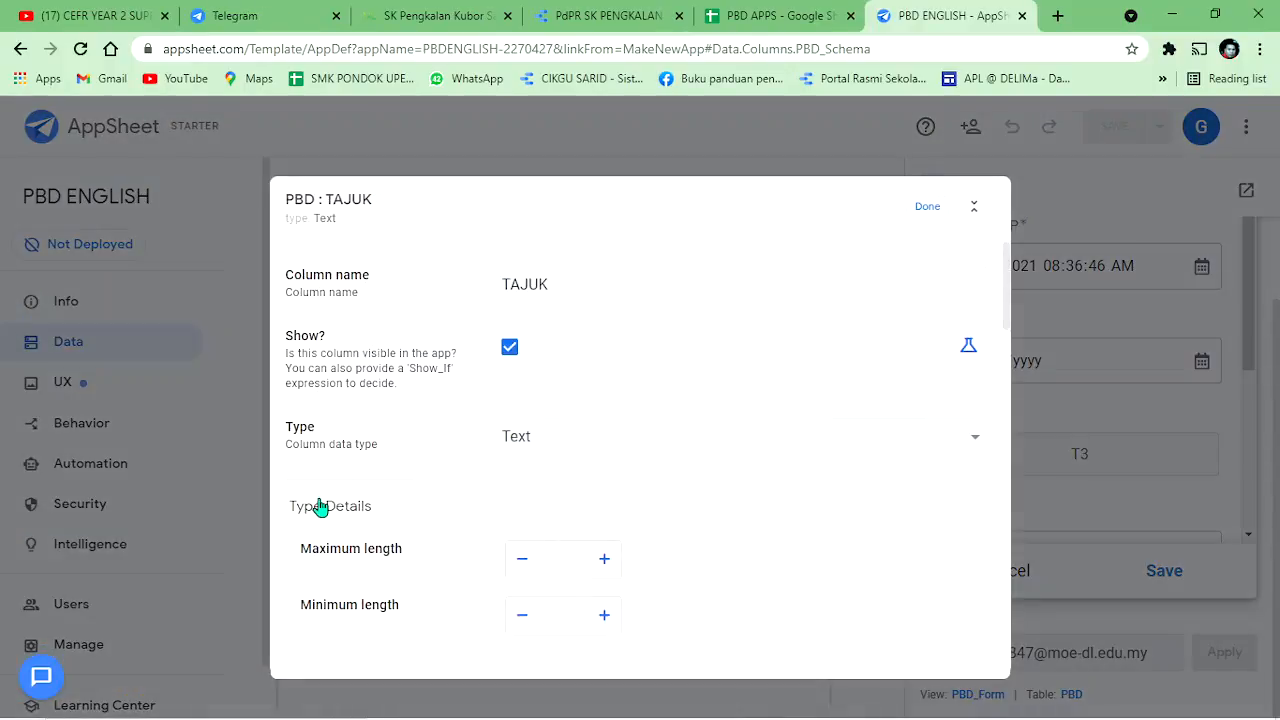
left_click(610, 440)
scroll(580, 369, "down", 1)
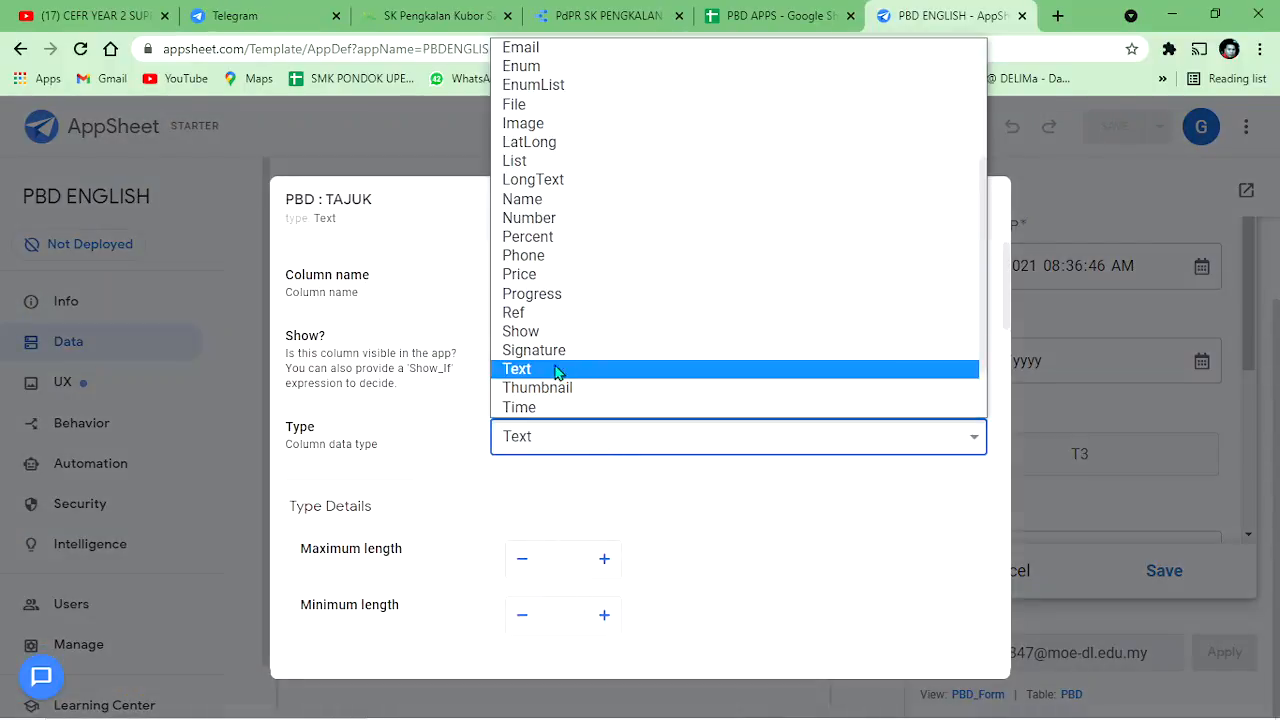
left_click(555, 312)
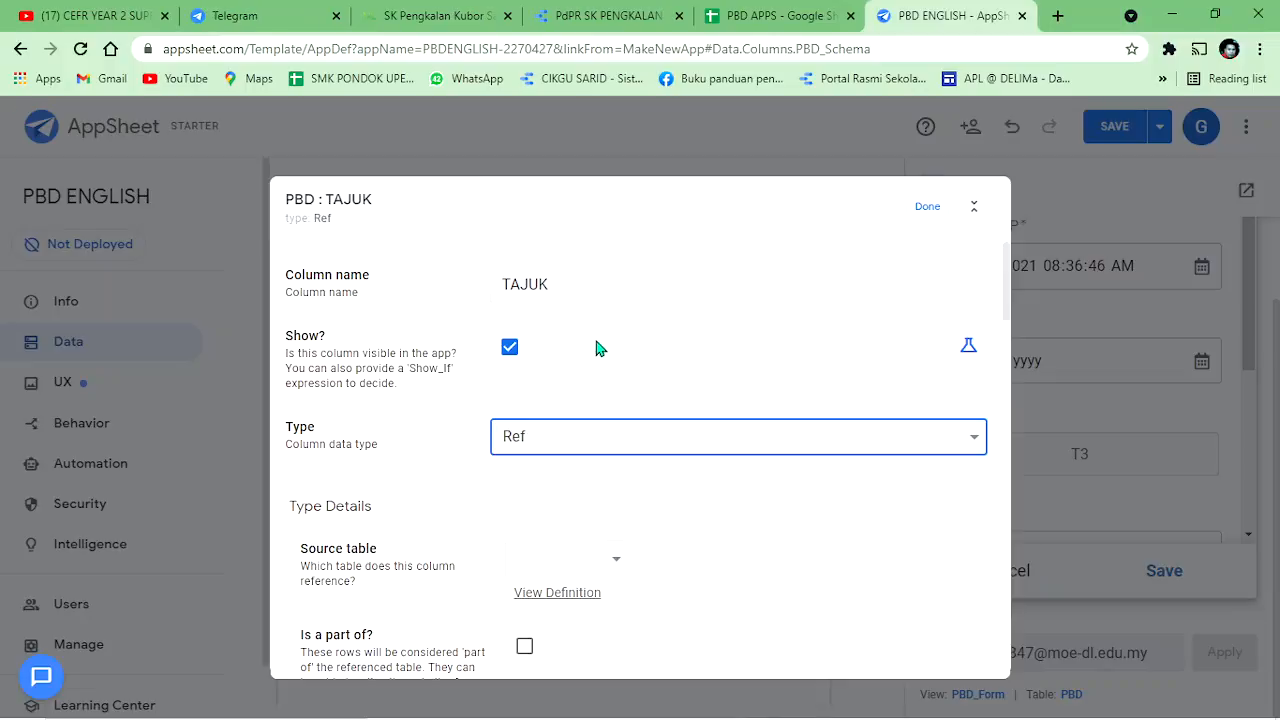
scroll(608, 430, "down", 2)
left_click(604, 375)
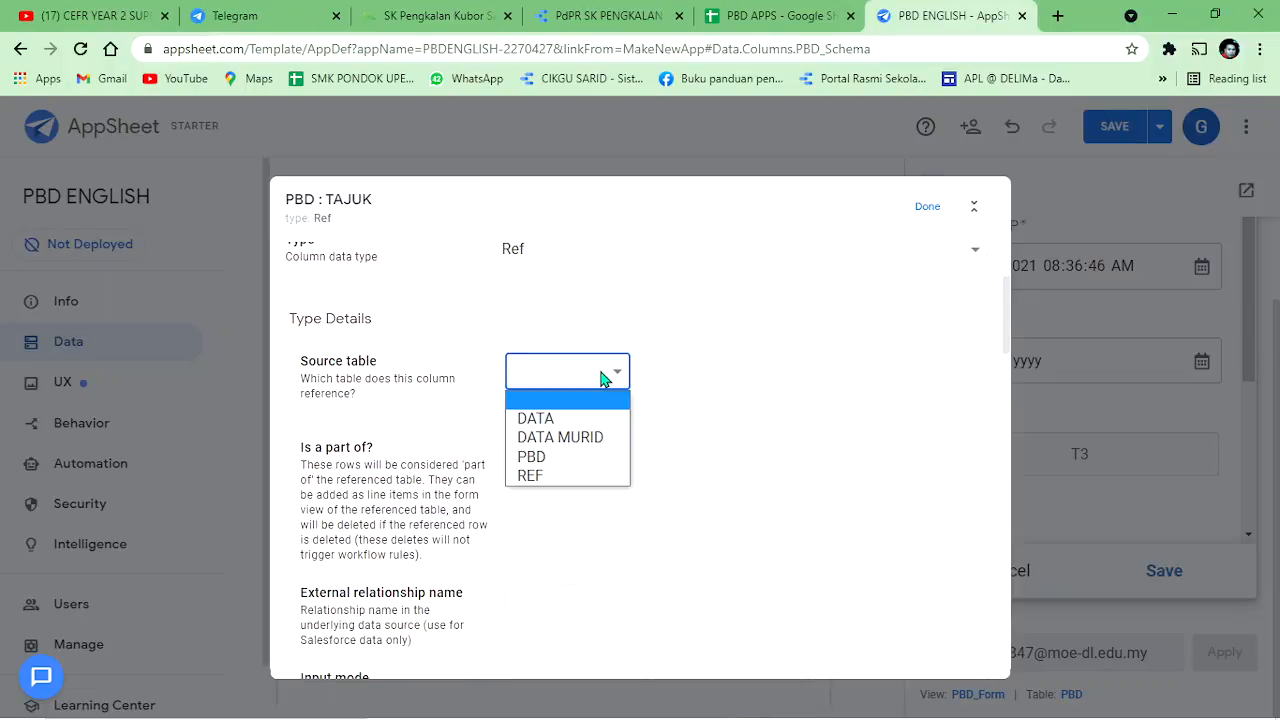
left_click(533, 476)
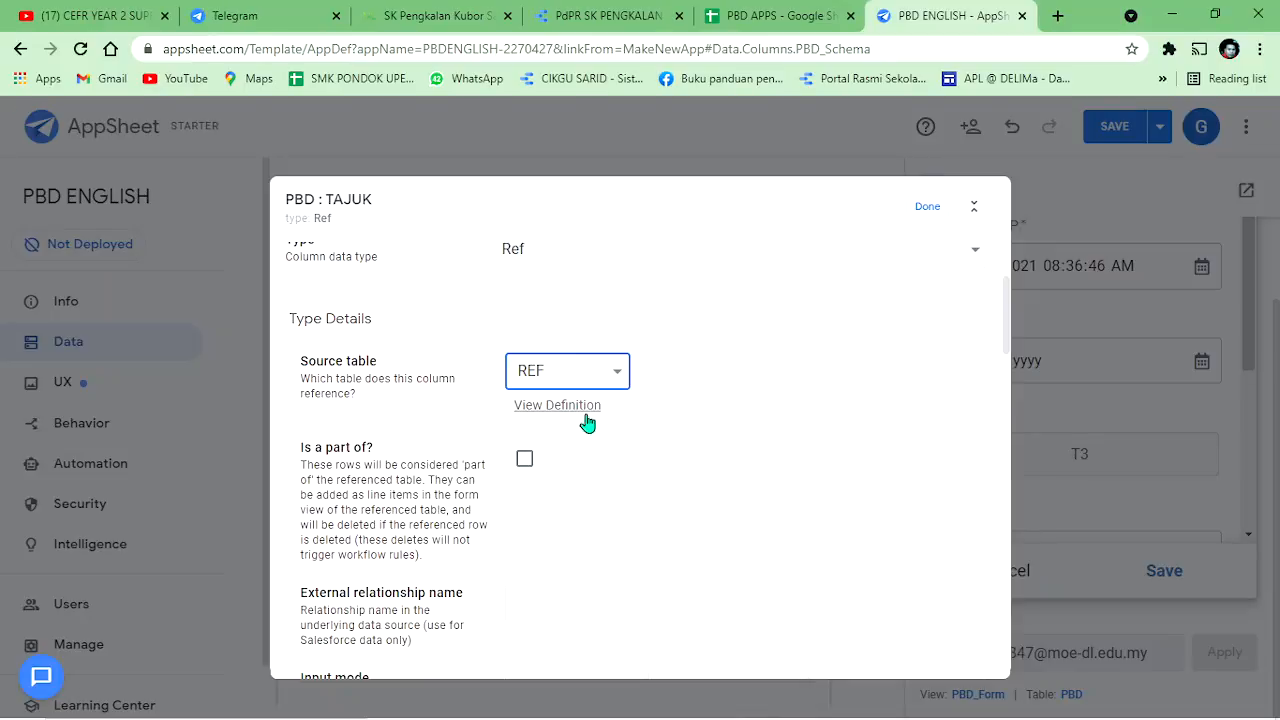
Step: Look through the remaining settings of the TAJUK column, close them and save the app
scroll(618, 470, "down", 3)
scroll(618, 475, "down", 5)
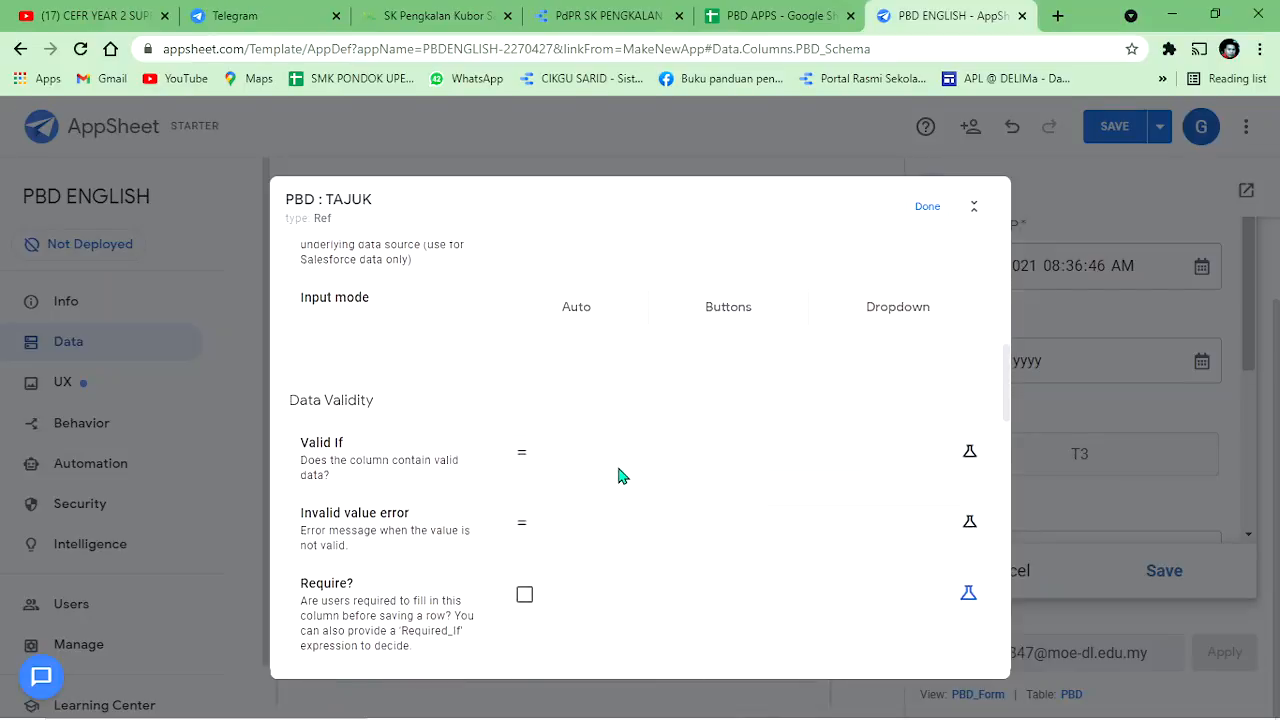
scroll(618, 475, "down", 5)
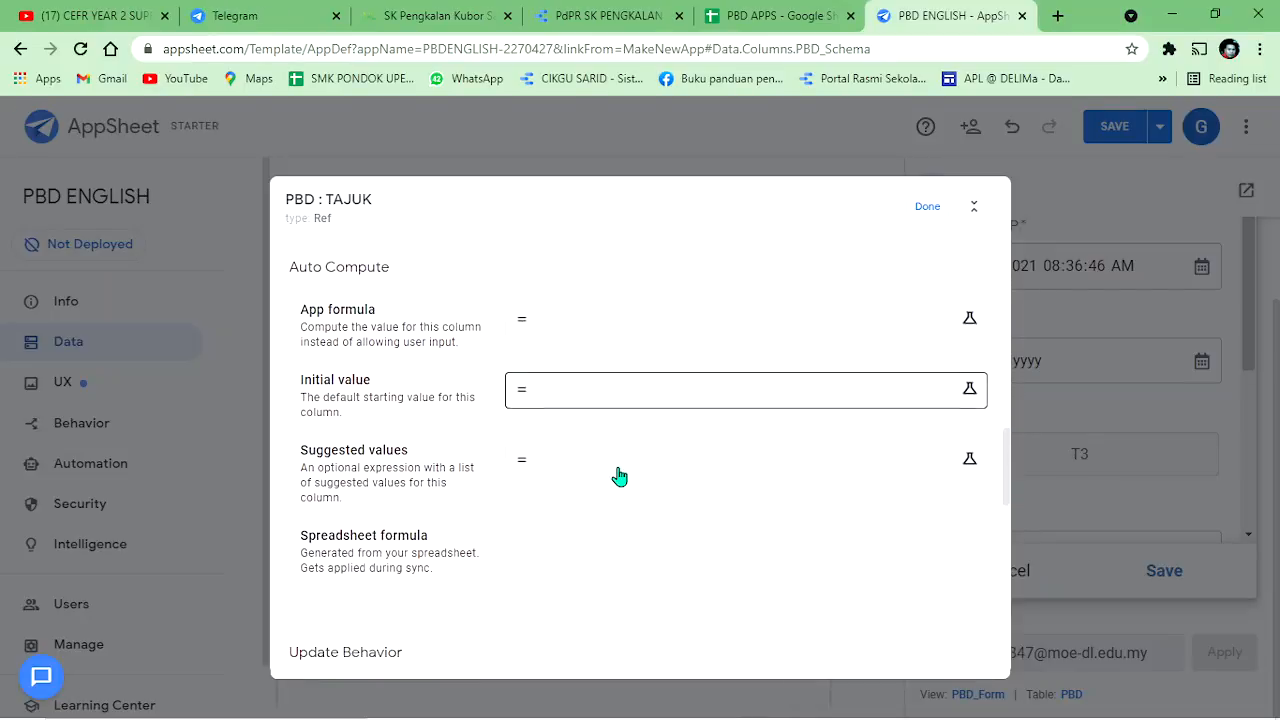
scroll(618, 475, "up", 13)
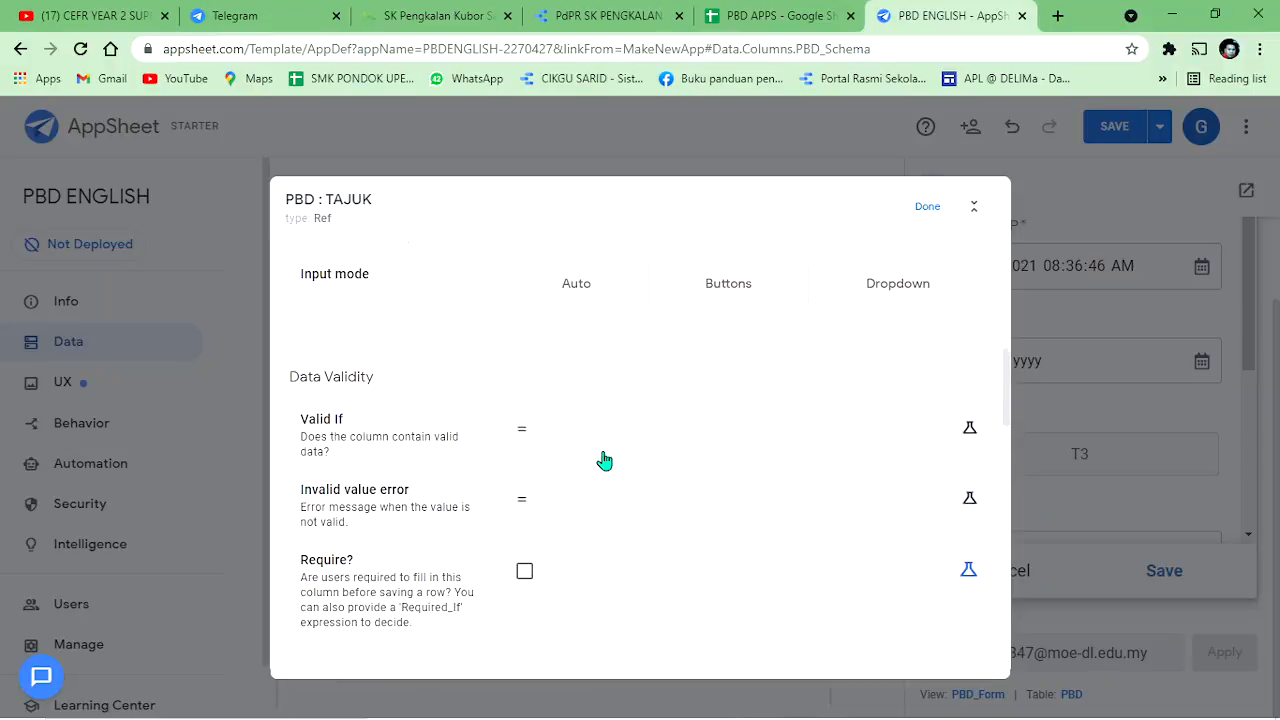
left_click(920, 224)
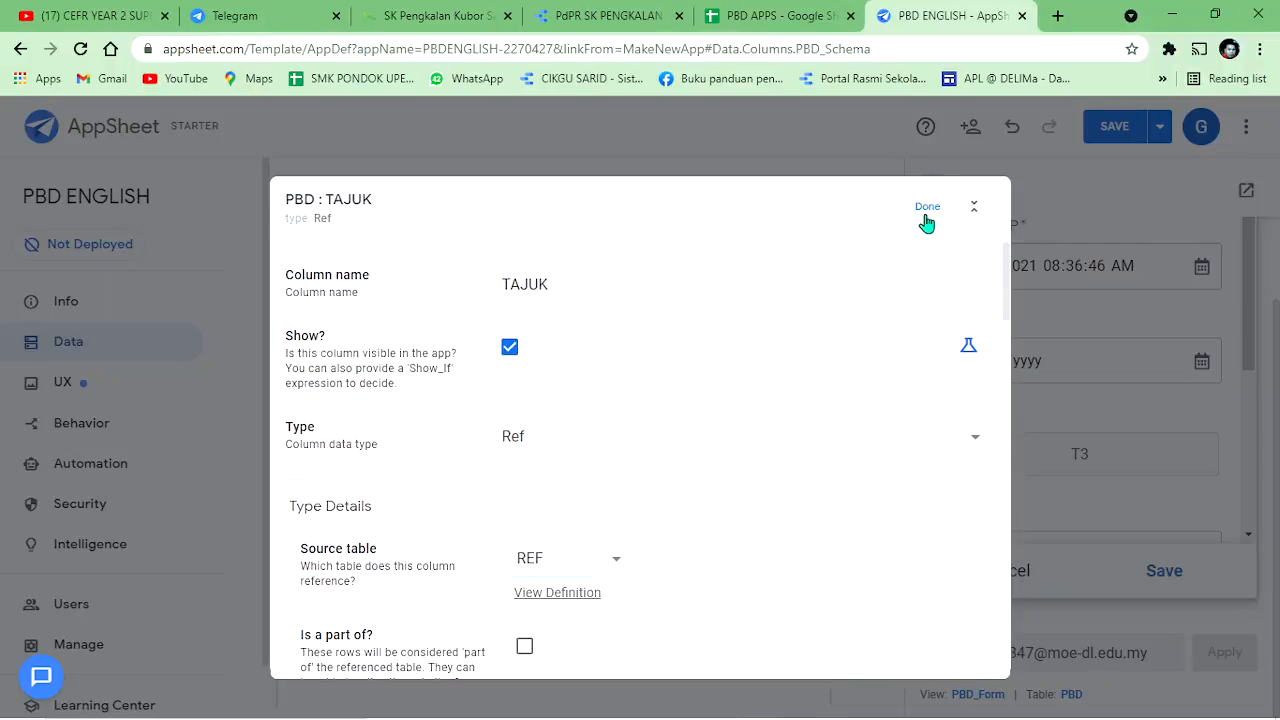
left_click(1114, 127)
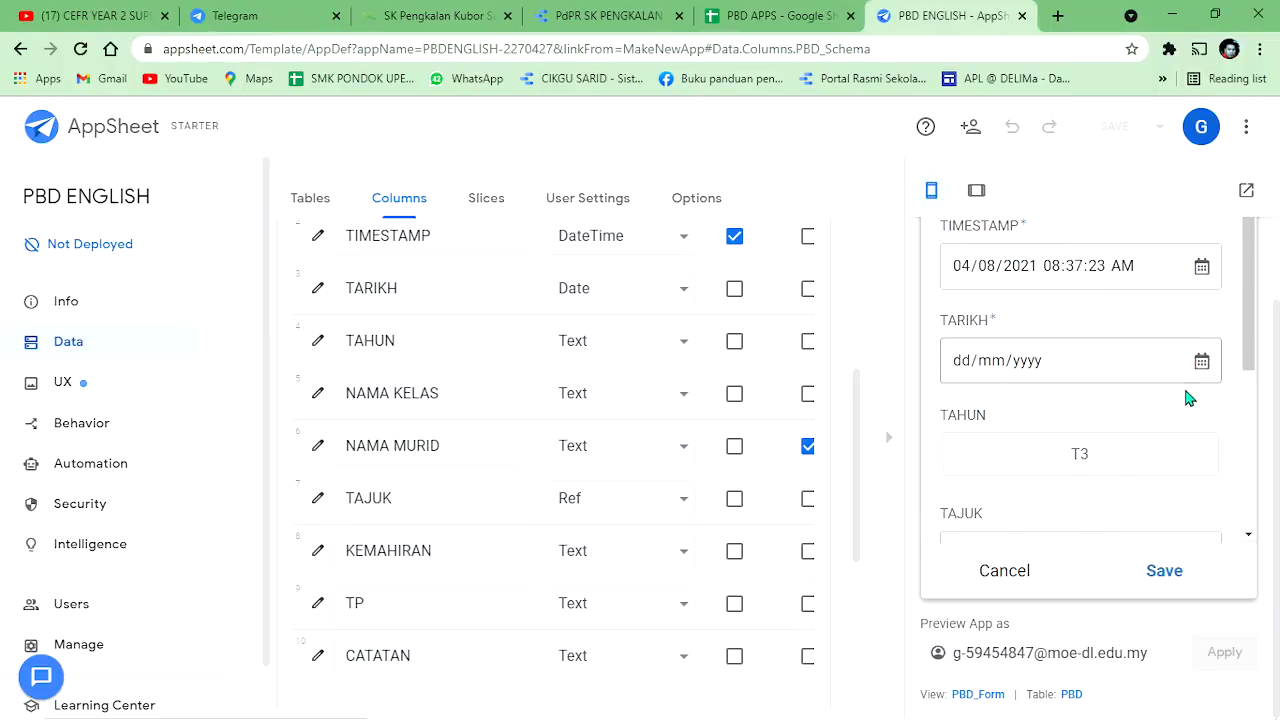
Step: Examine the topic choices offered for TAJUK in the form preview without selecting one
scroll(1171, 391, "down", 2)
scroll(1131, 403, "down", 1)
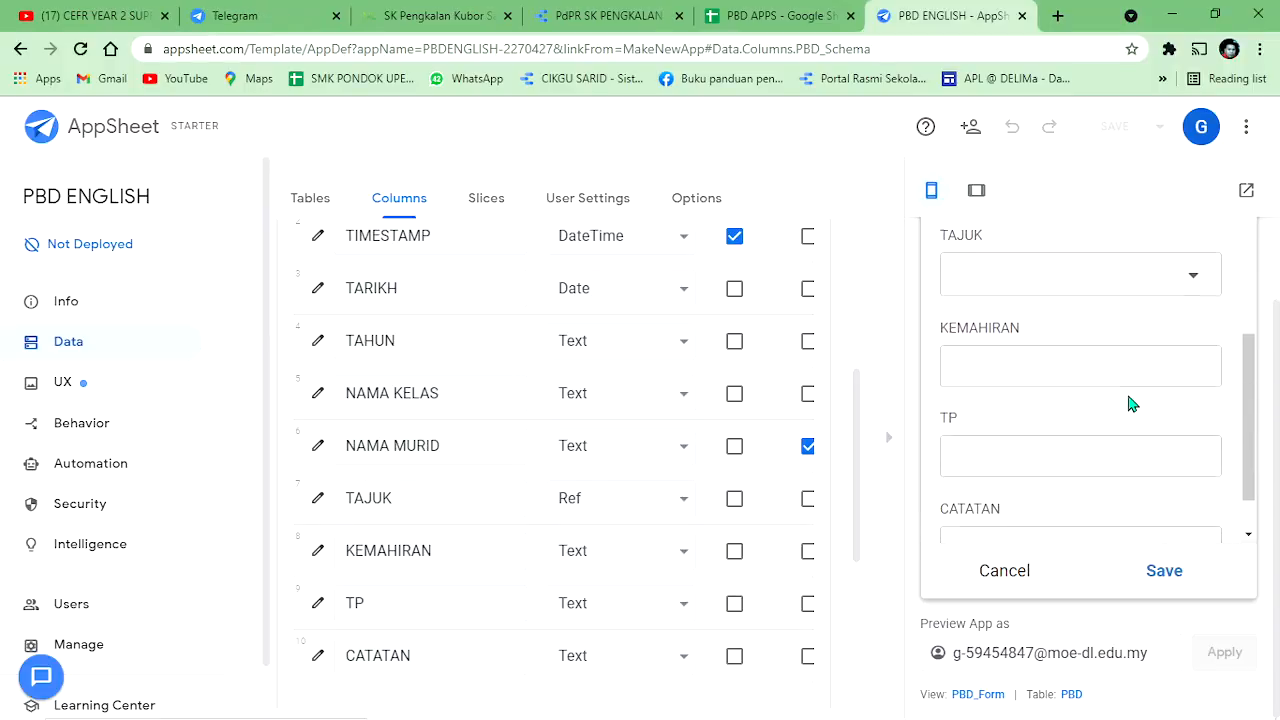
scroll(1134, 394, "up", 1)
left_click(1134, 384)
scroll(1100, 400, "down", 3)
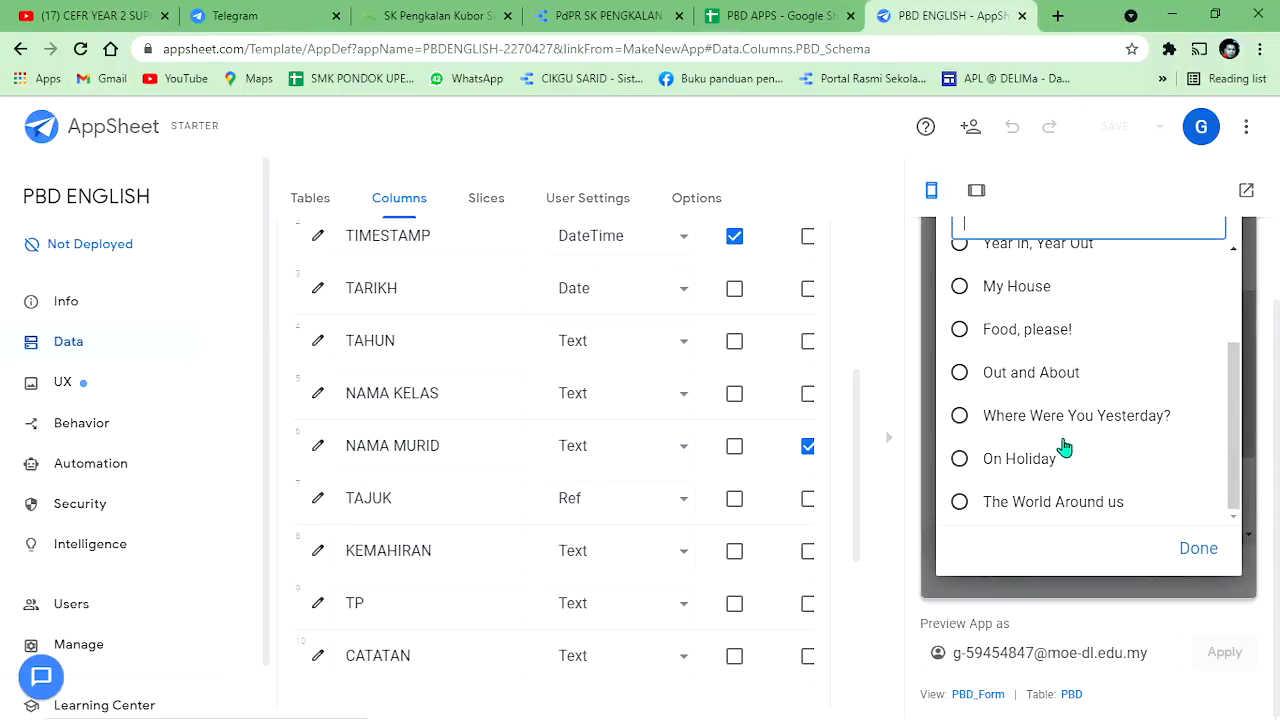
scroll(1050, 430, "up", 4)
scroll(1043, 357, "down", 4)
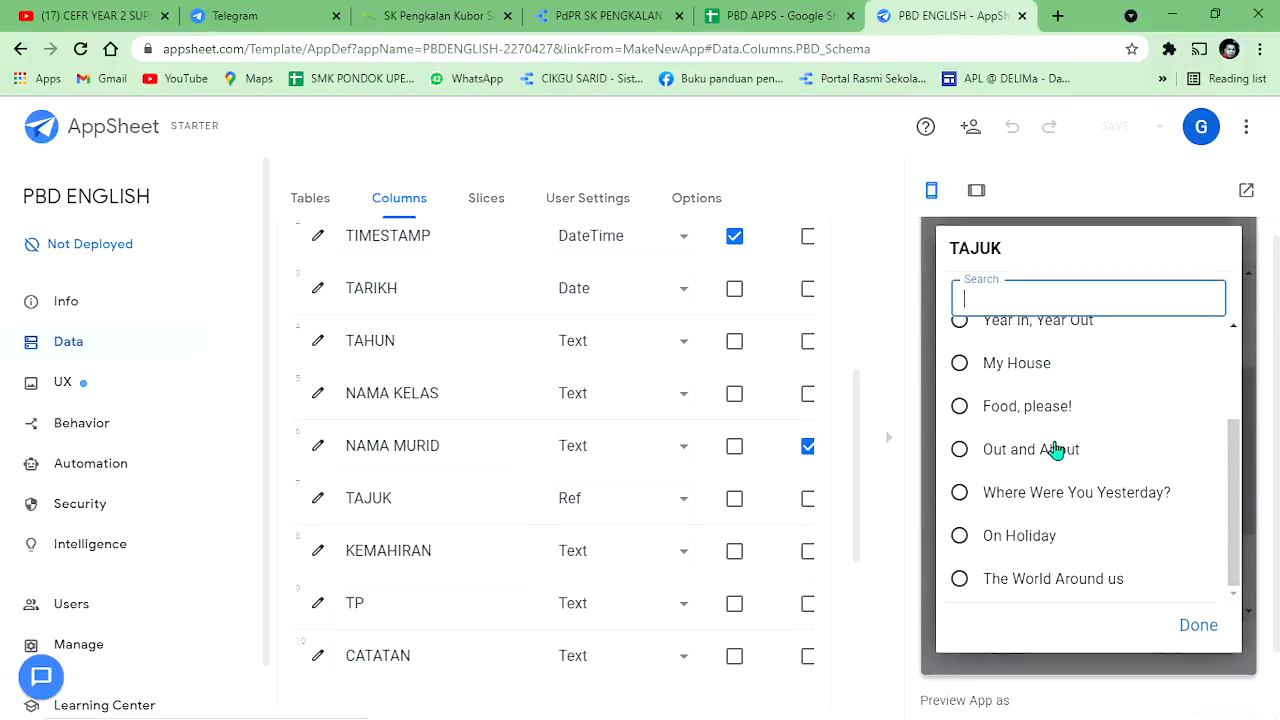
scroll(1030, 421, "up", 3)
scroll(1037, 420, "up", 2)
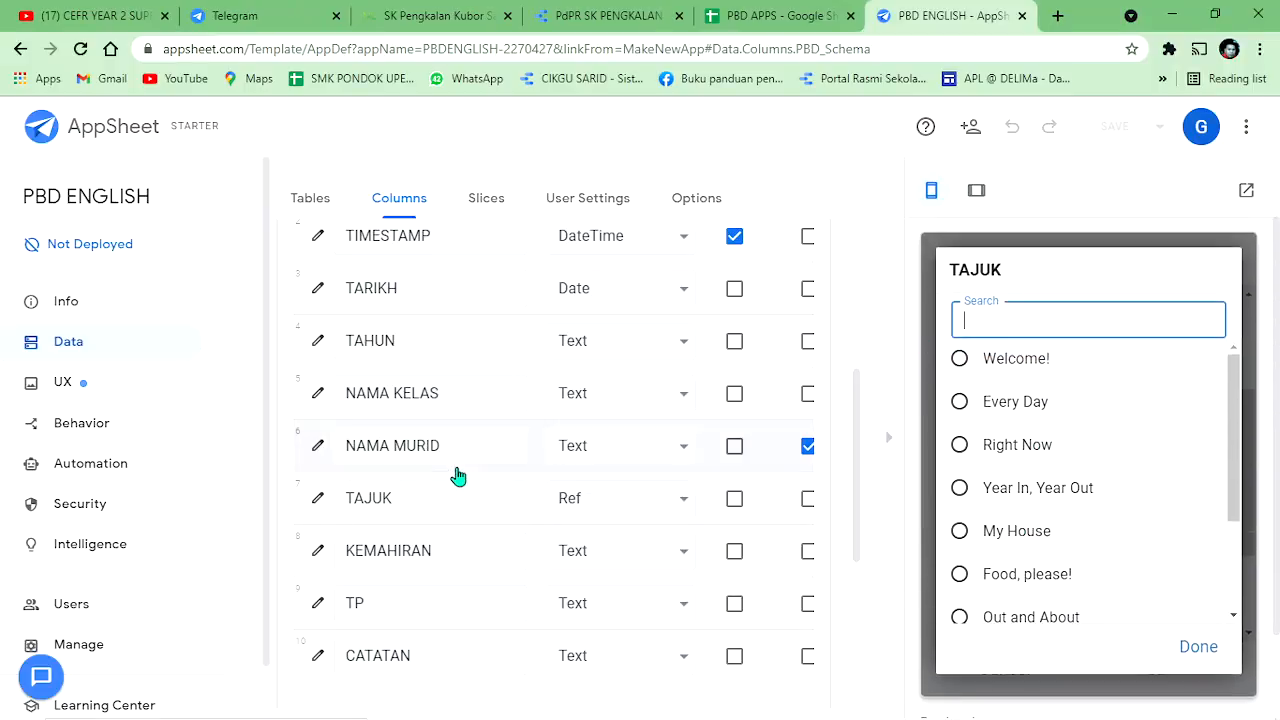
Step: Open the KEMAHIRAN column's settings, and examine the TEMA, SKILL, SK and SP columns in the PBD APPS spreadsheet's DATA sheet
left_click(319, 552)
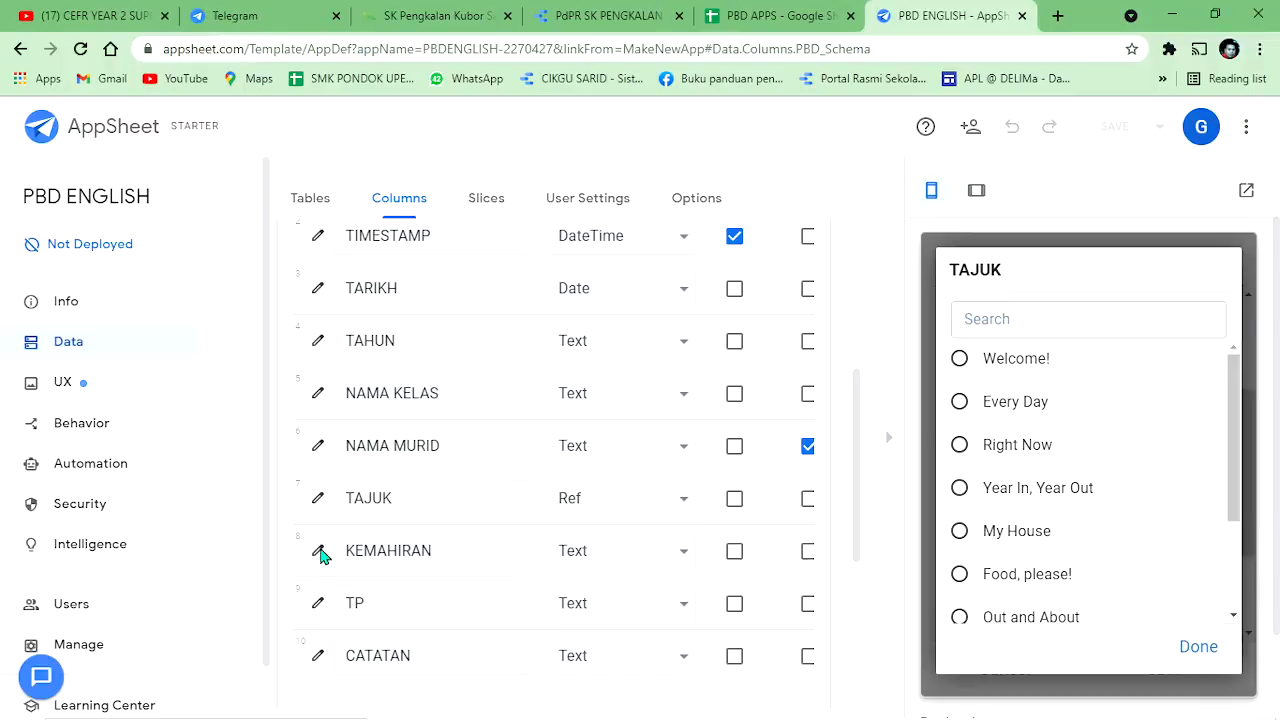
left_click(790, 15)
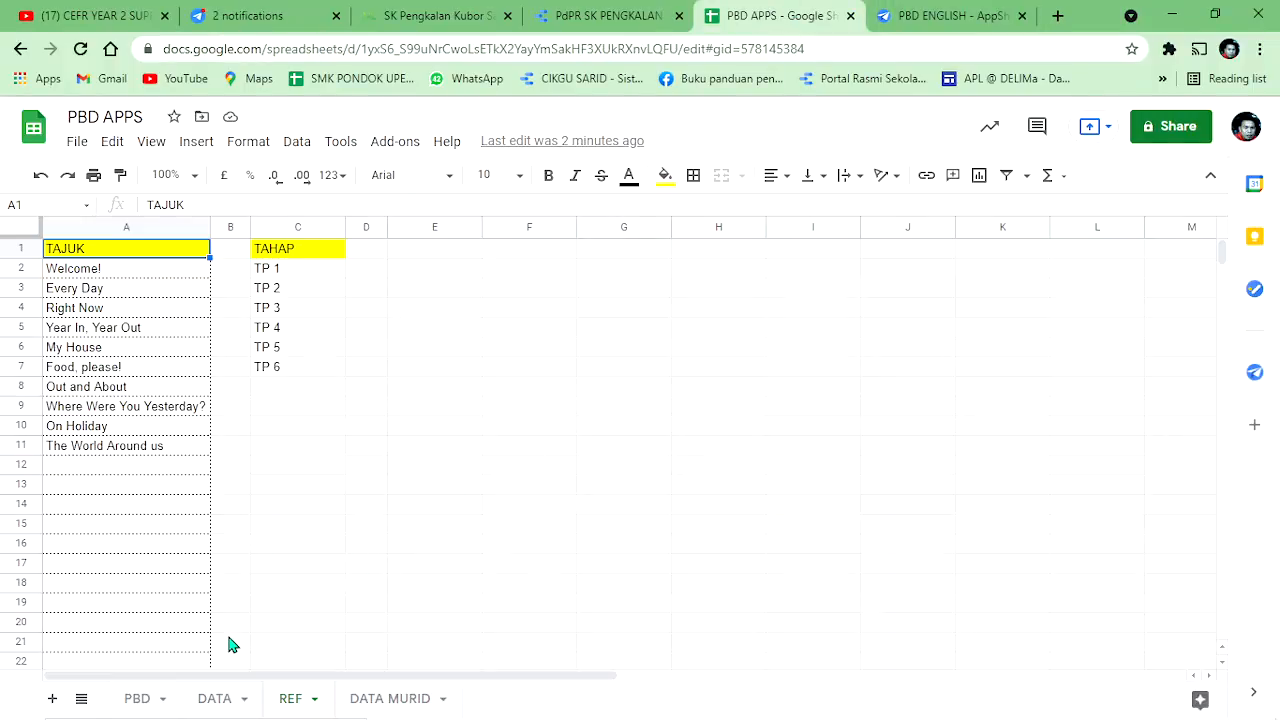
left_click(215, 698)
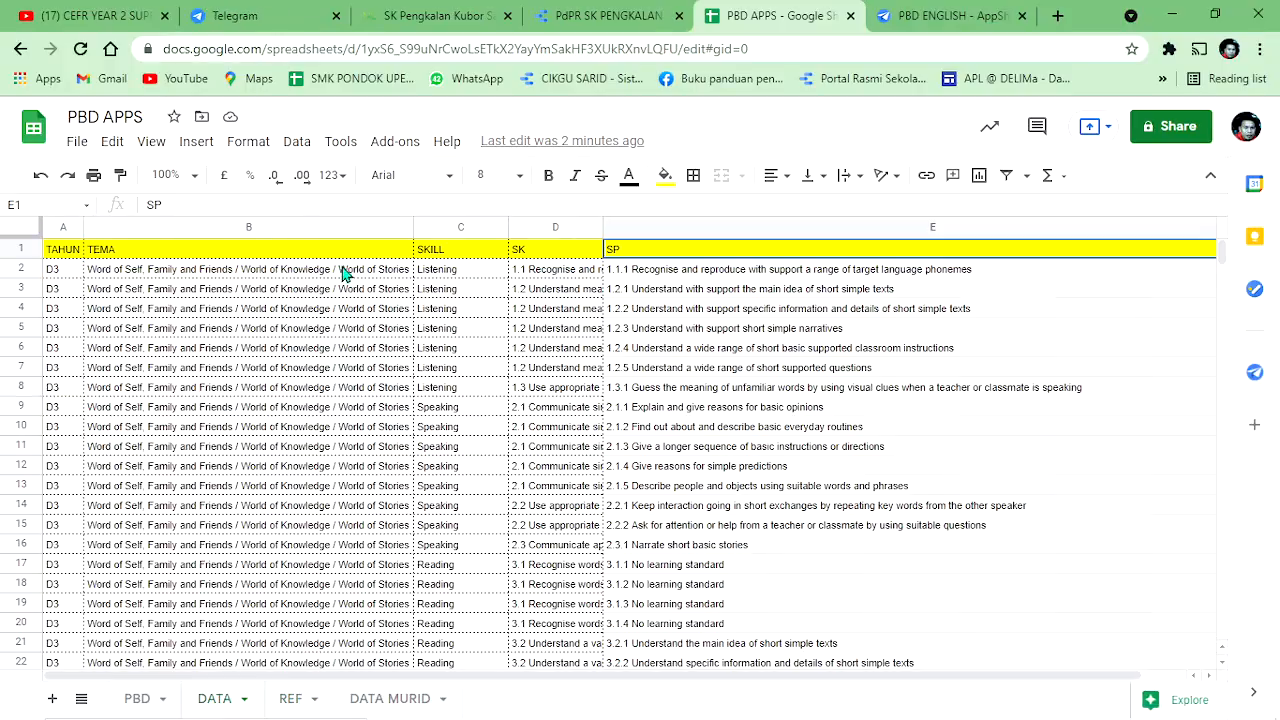
left_click(457, 256)
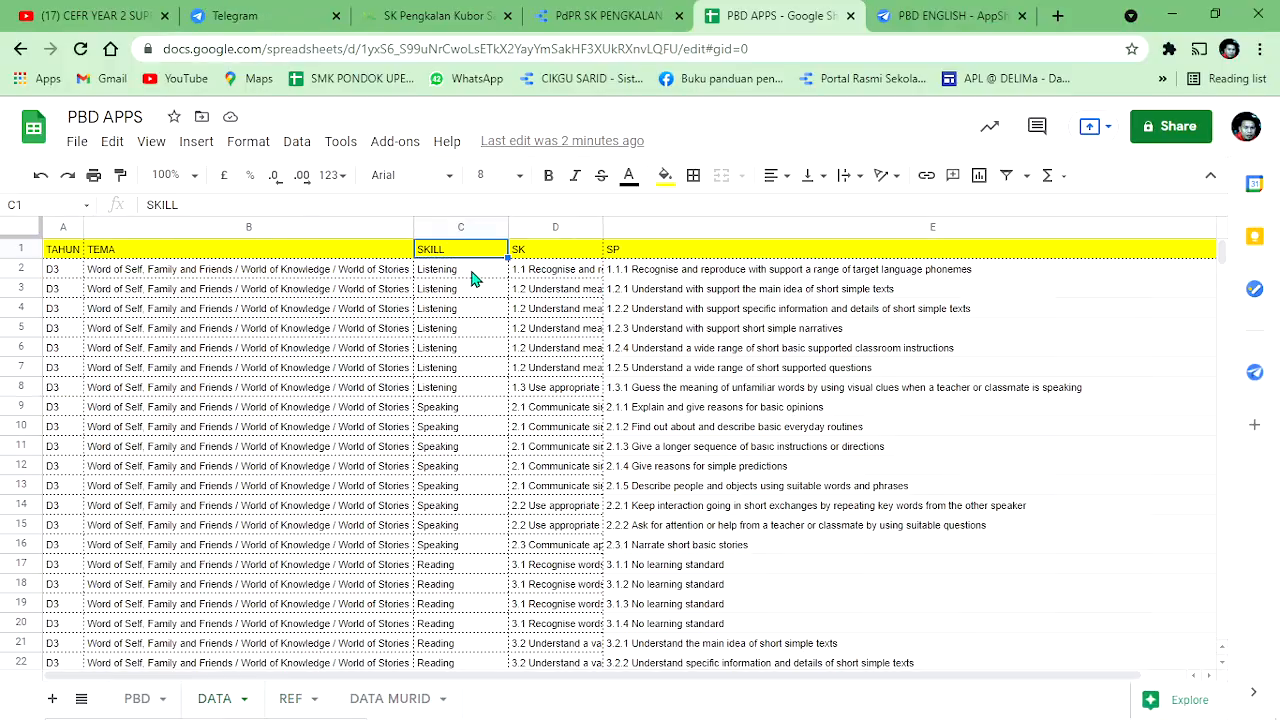
left_click(161, 255)
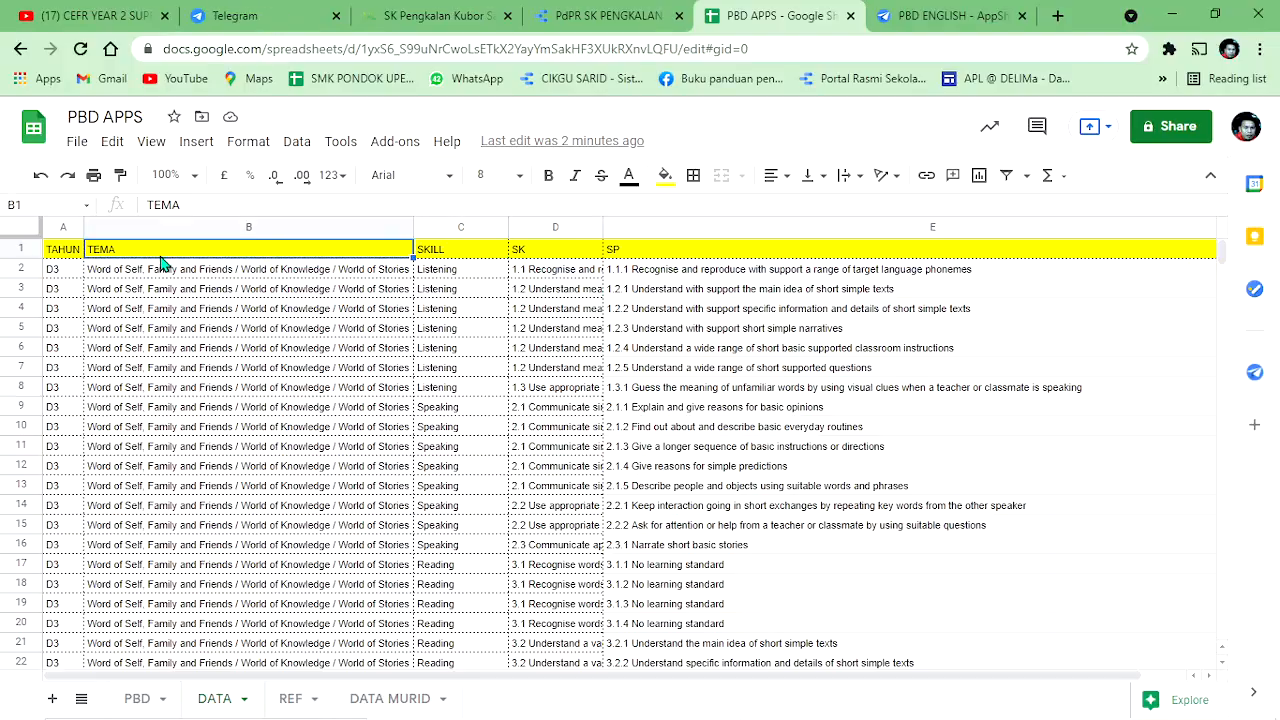
left_click(450, 258)
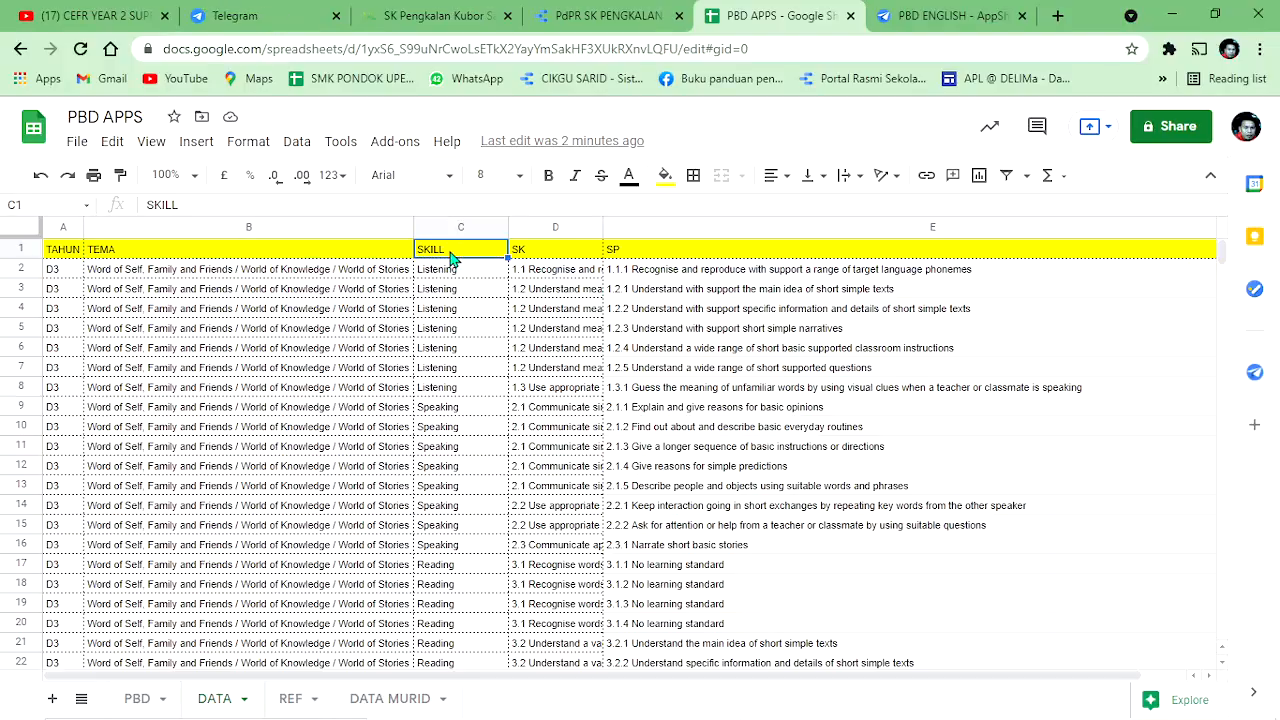
left_click(550, 258)
left_click(645, 258)
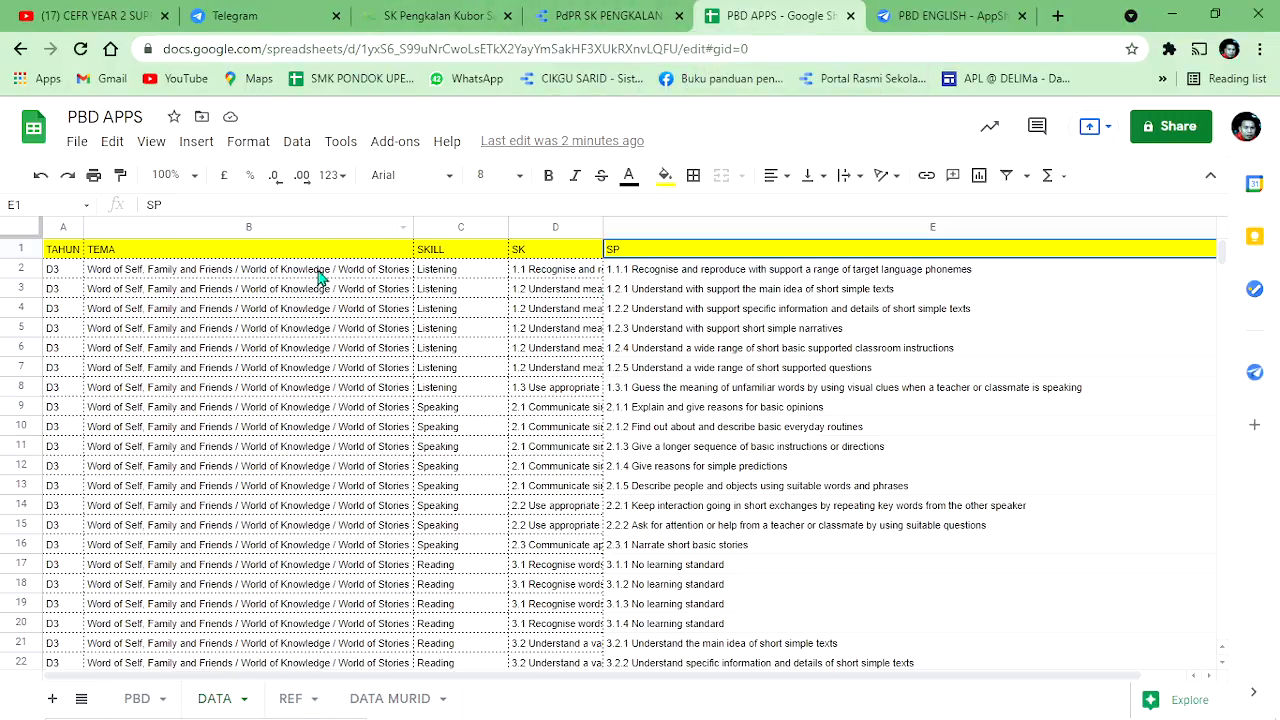
left_click(446, 227)
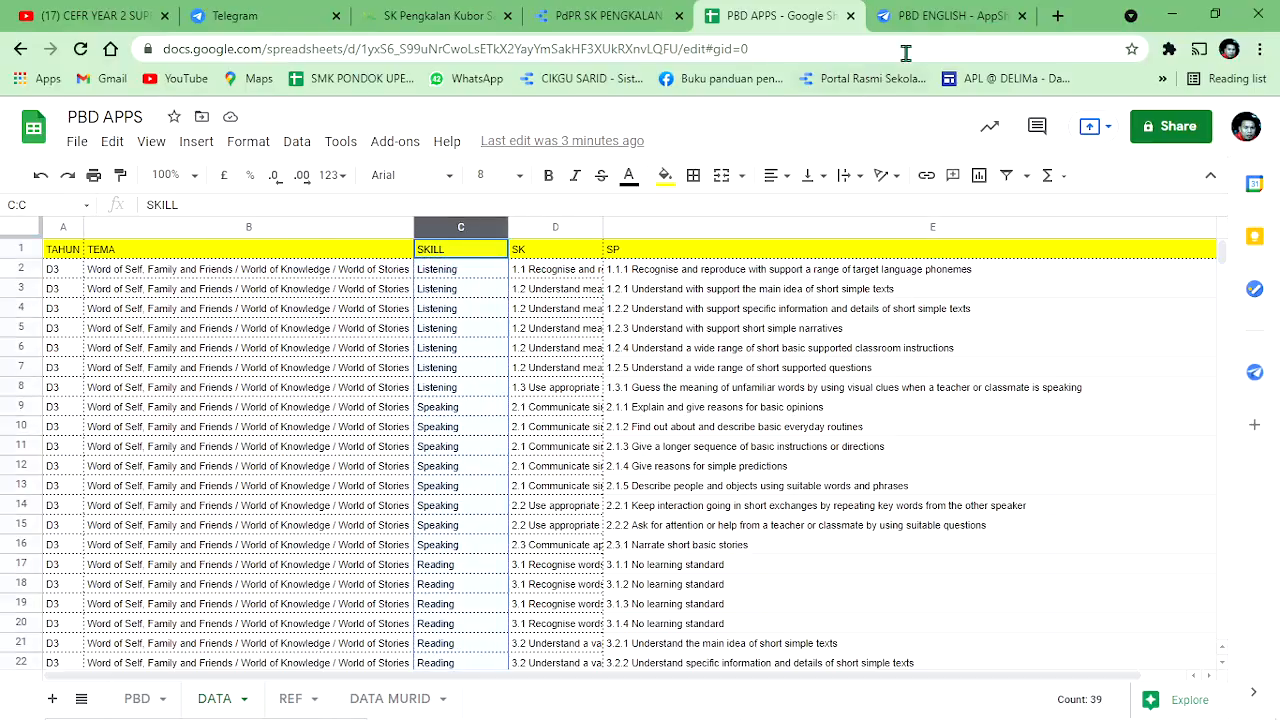
Step: Examine the TAJUK, KEMAHIRAN and TP headers in the PBD sheet, checking them against the KEMAHIRAN column settings in AppSheet
left_click(140, 698)
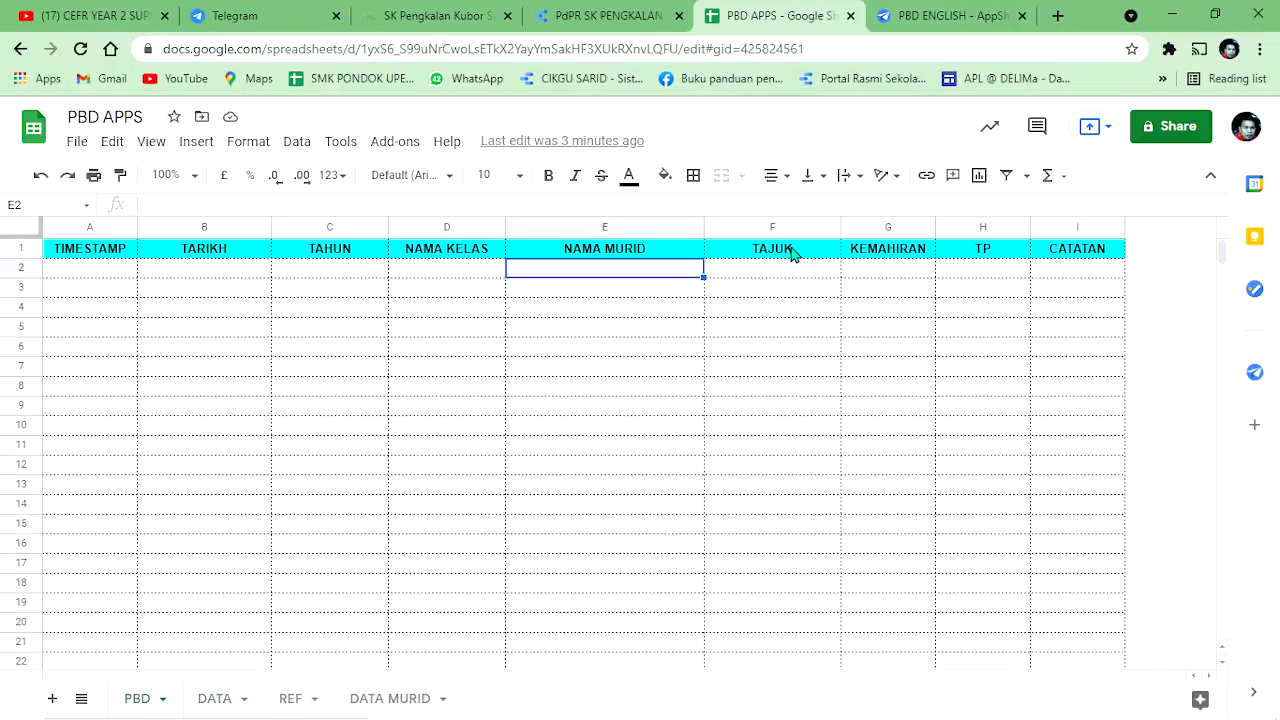
left_click(792, 253)
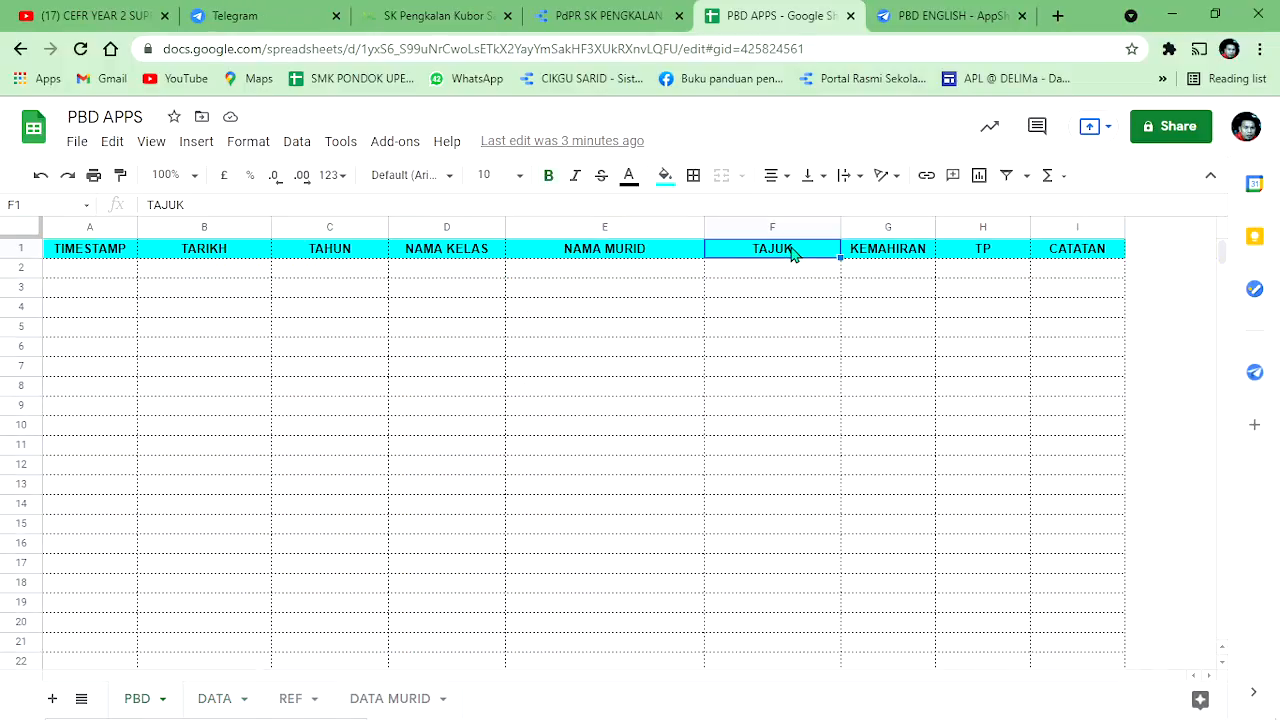
left_click(873, 254)
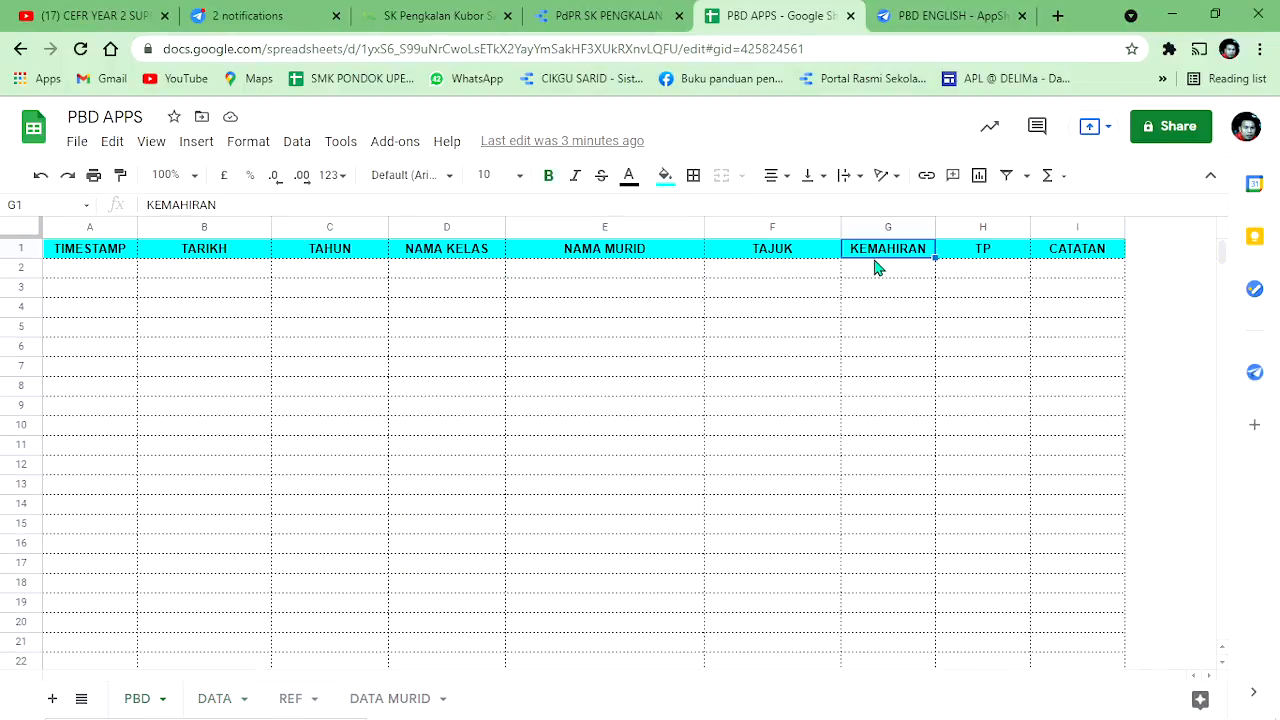
left_click(996, 254)
left_click(889, 254)
left_click(808, 254)
left_click(898, 258)
left_click(963, 260)
left_click(829, 262)
left_click(889, 260)
left_click(968, 261)
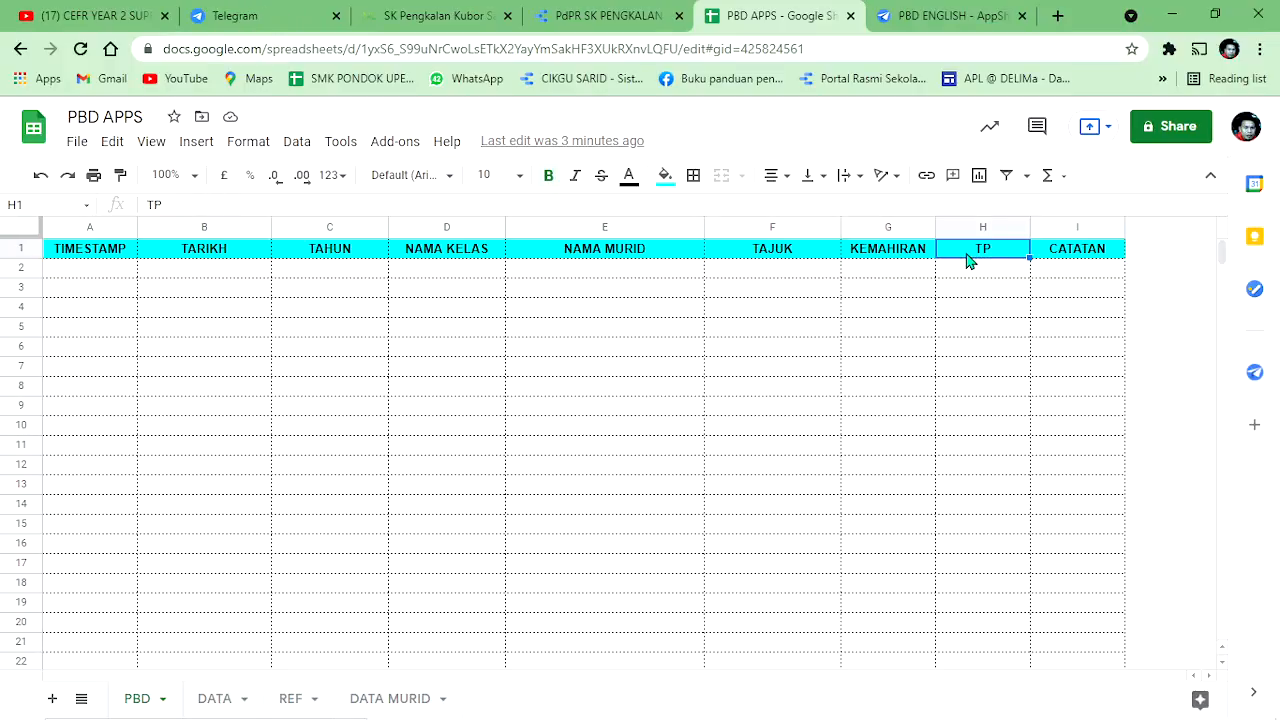
left_click(927, 16)
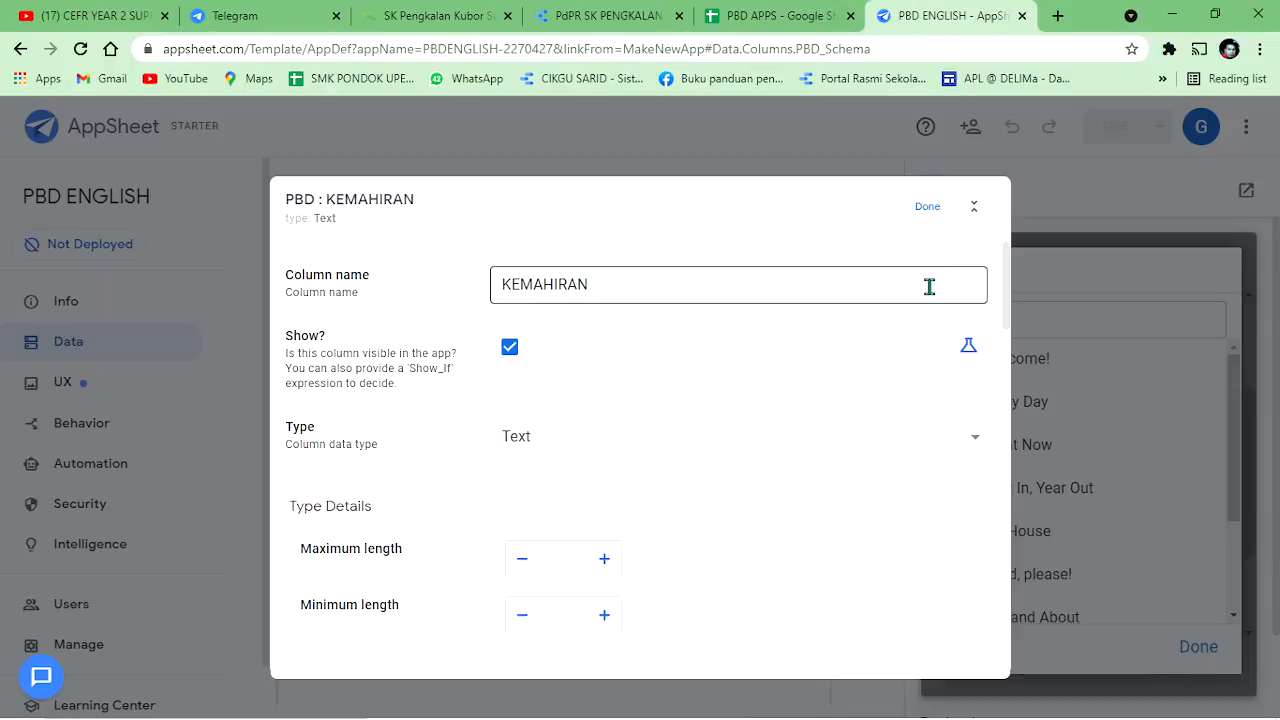
left_click(808, 26)
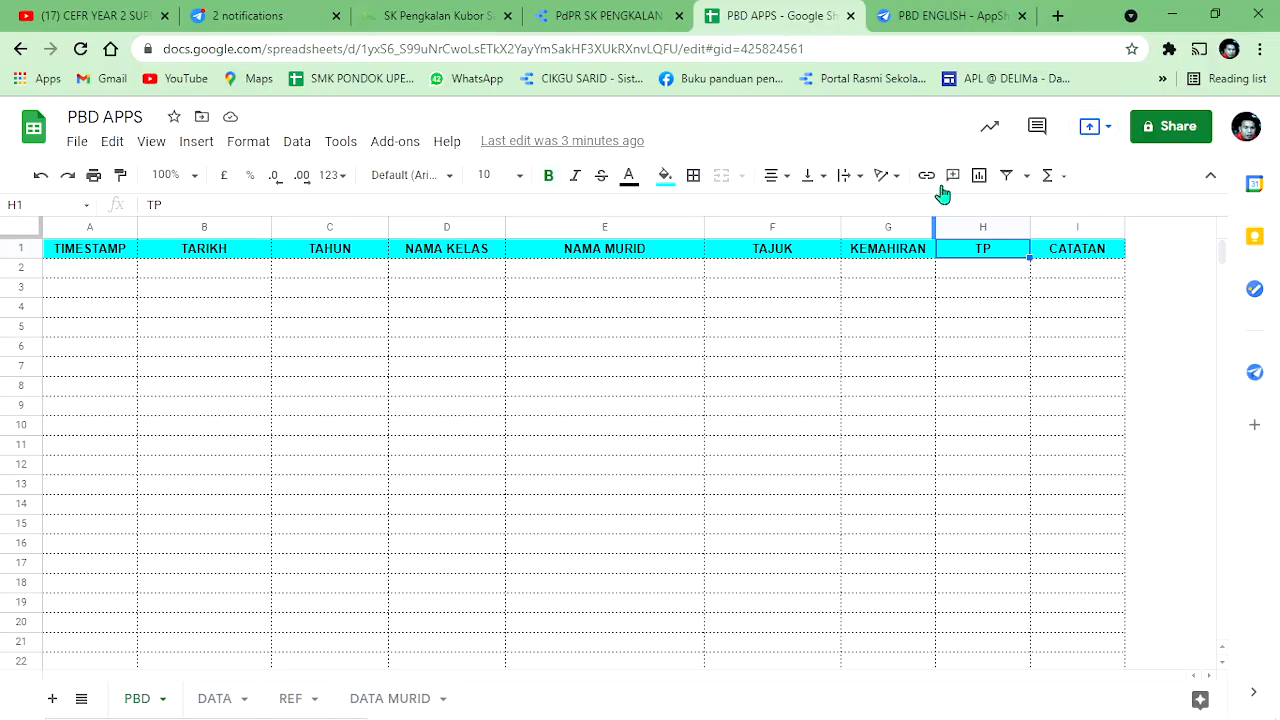
Step: Try inserting a blank column before CATATAN in the PBD sheet and undo the insertion
left_click(1049, 226)
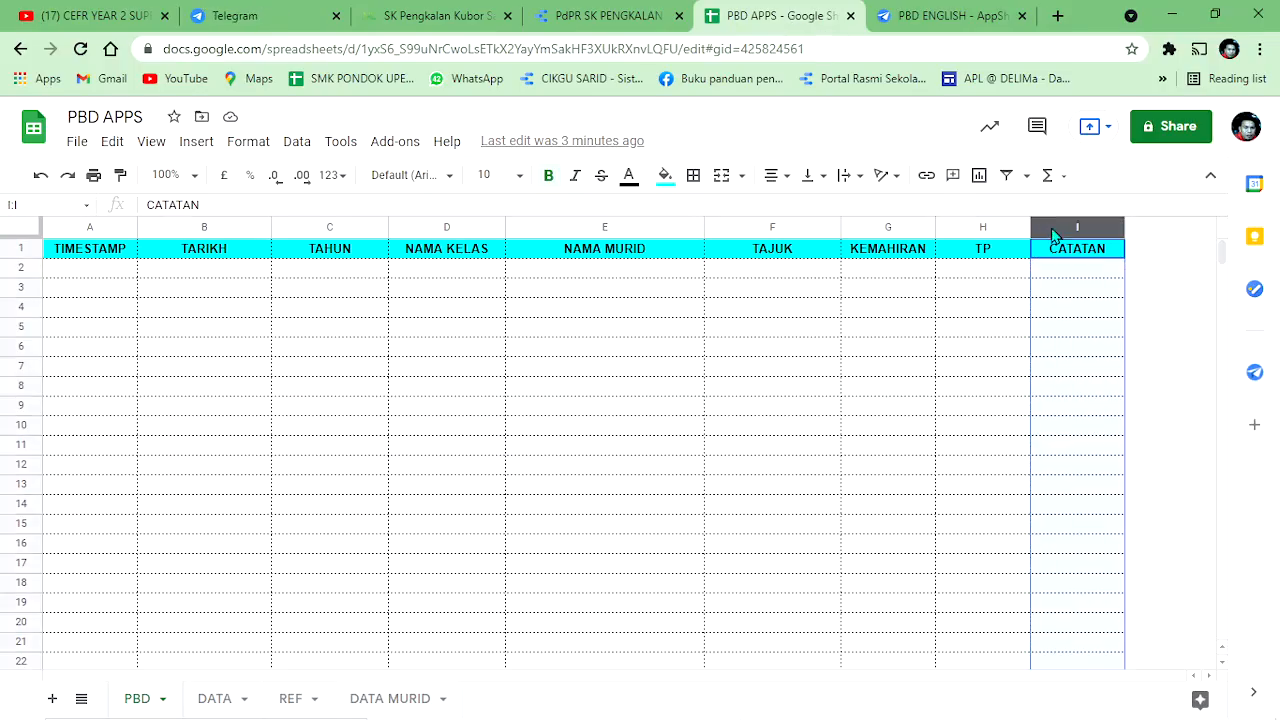
right_click(1049, 226)
mouse_move(1075, 270)
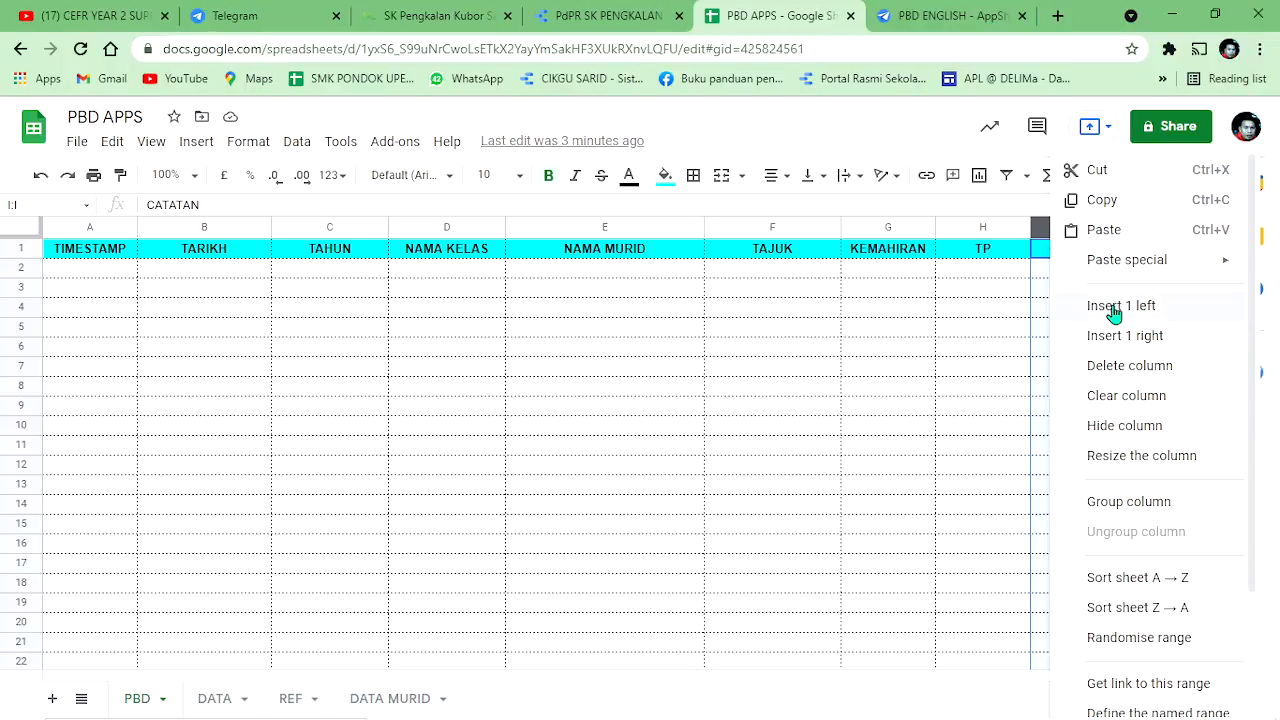
left_click(1112, 305)
right_click(1073, 226)
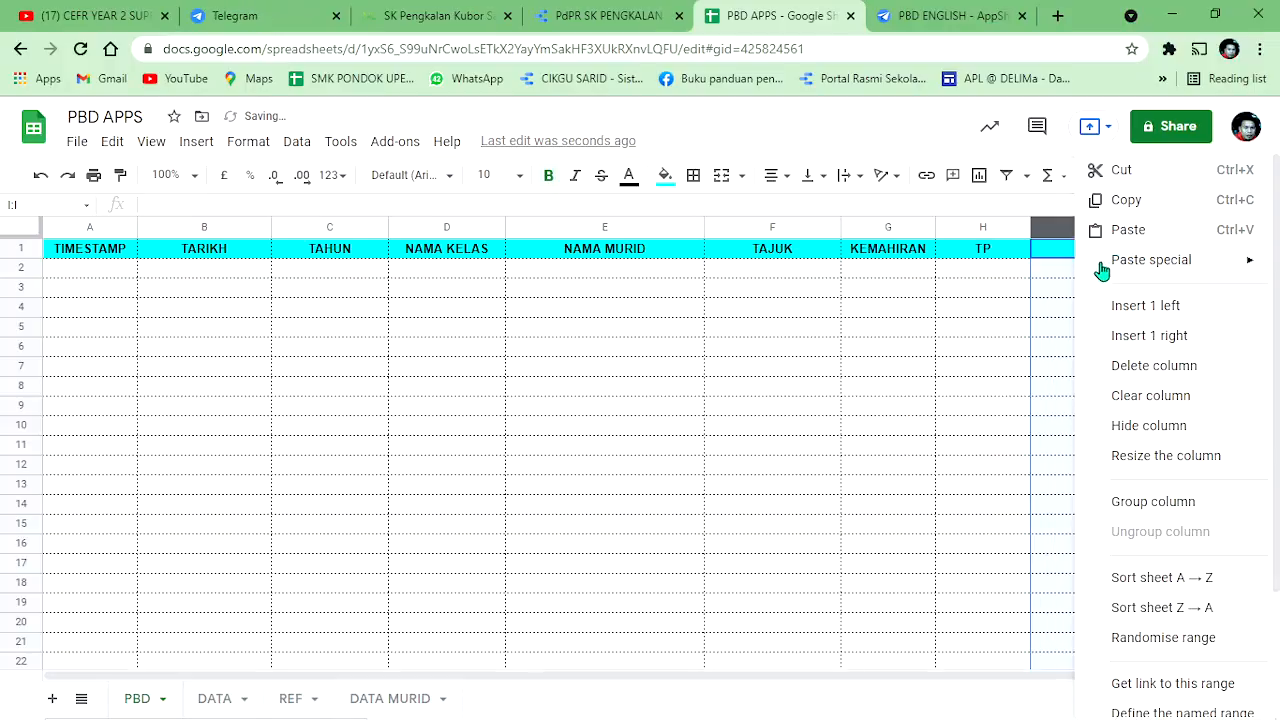
left_click(644, 380)
left_click(1049, 252)
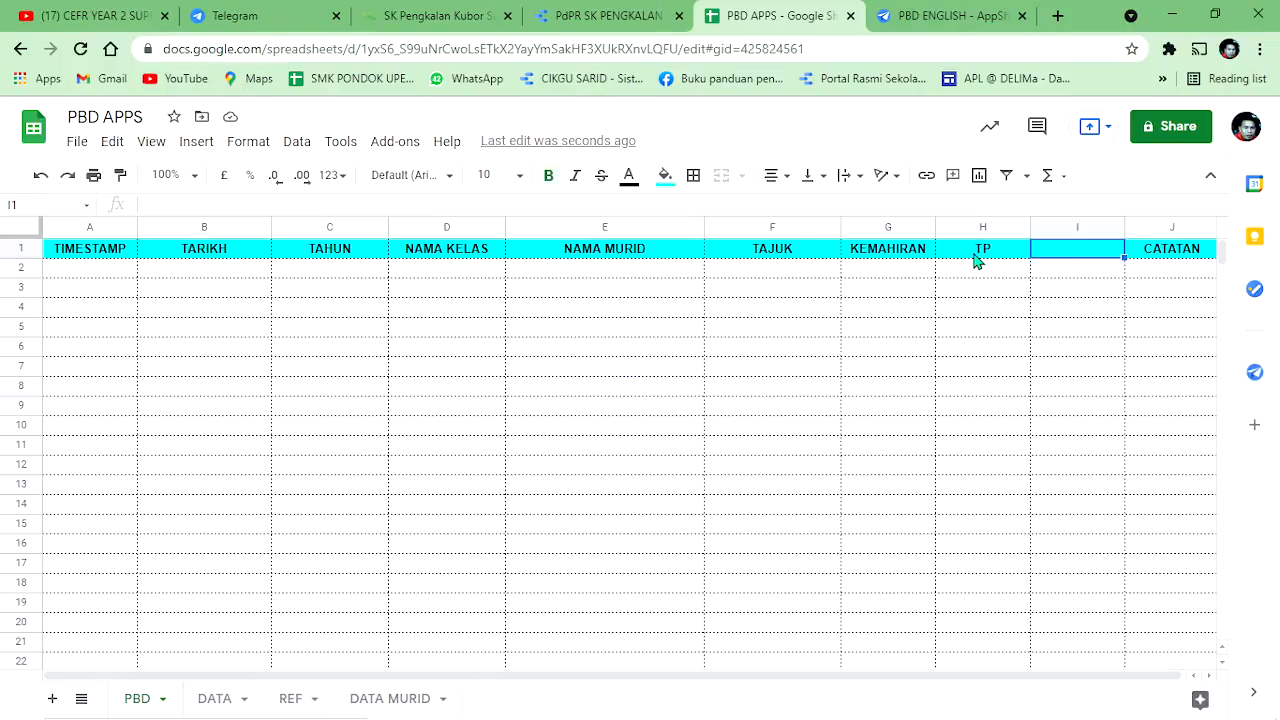
left_click(37, 177)
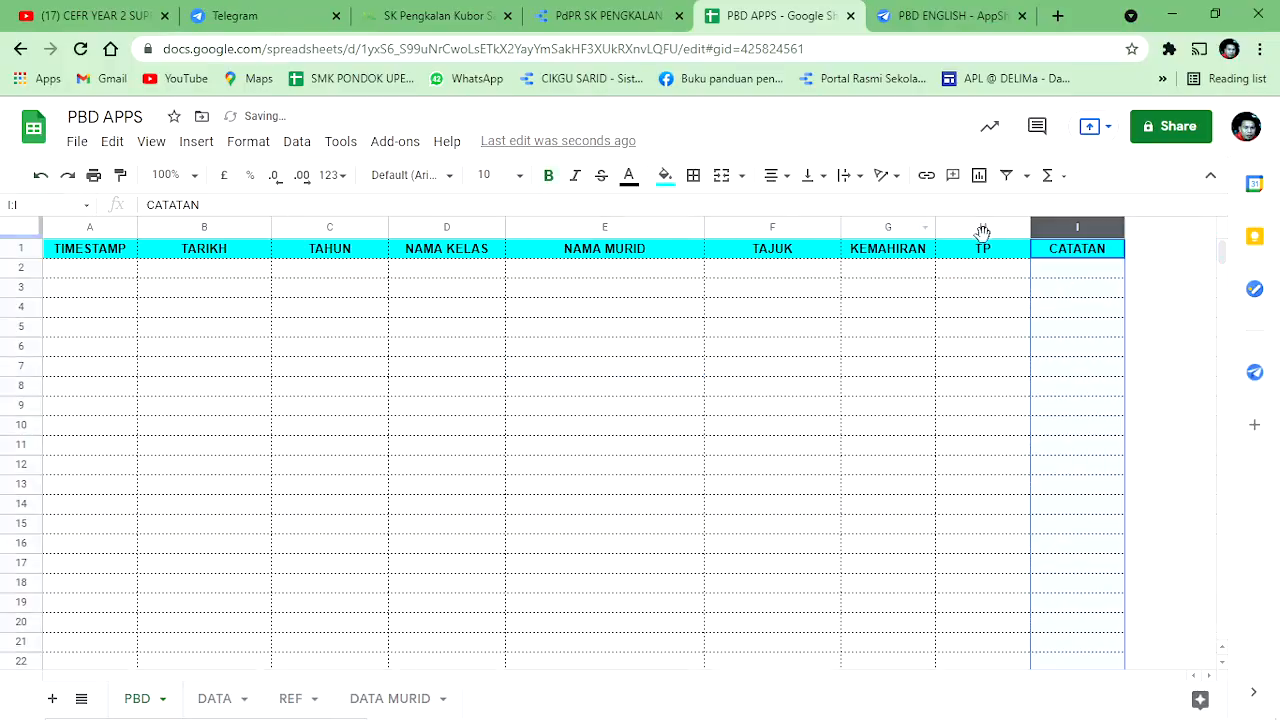
Step: Insert a blank column between KEMAHIRAN and TP in the PBD sheet and select its header cell
left_click(983, 232)
right_click(983, 232)
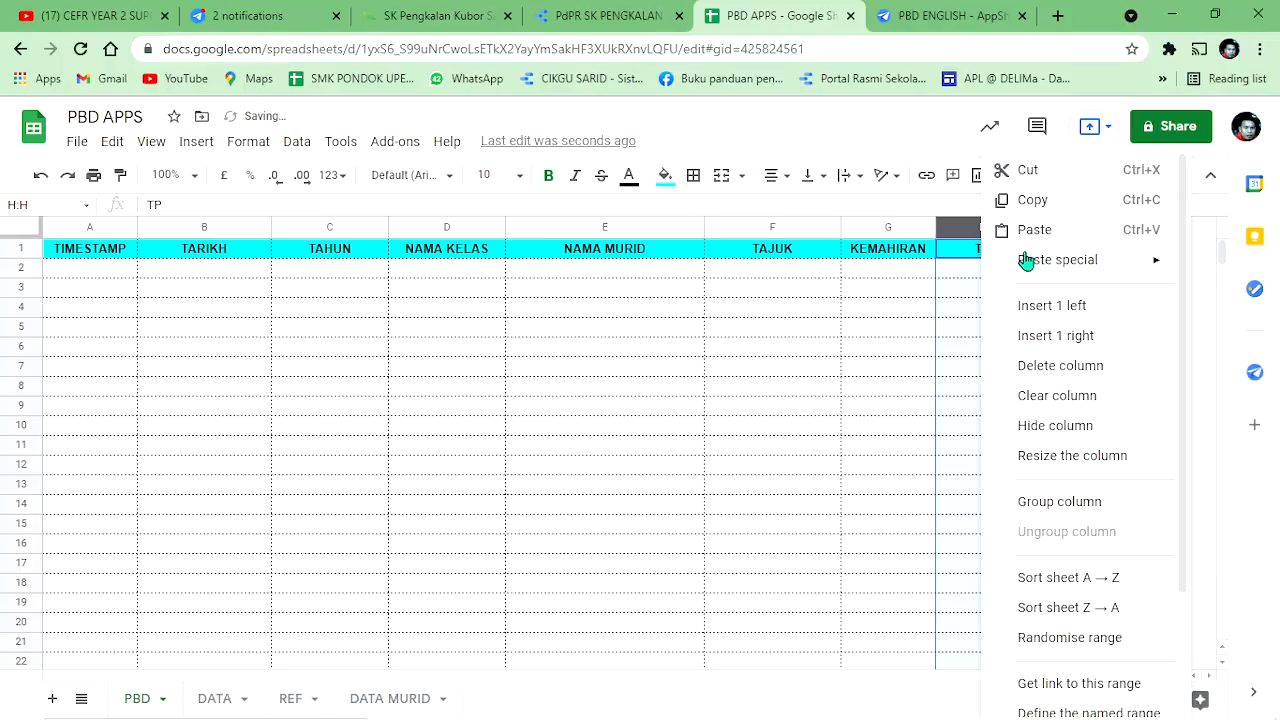
left_click(1049, 306)
left_click(909, 257)
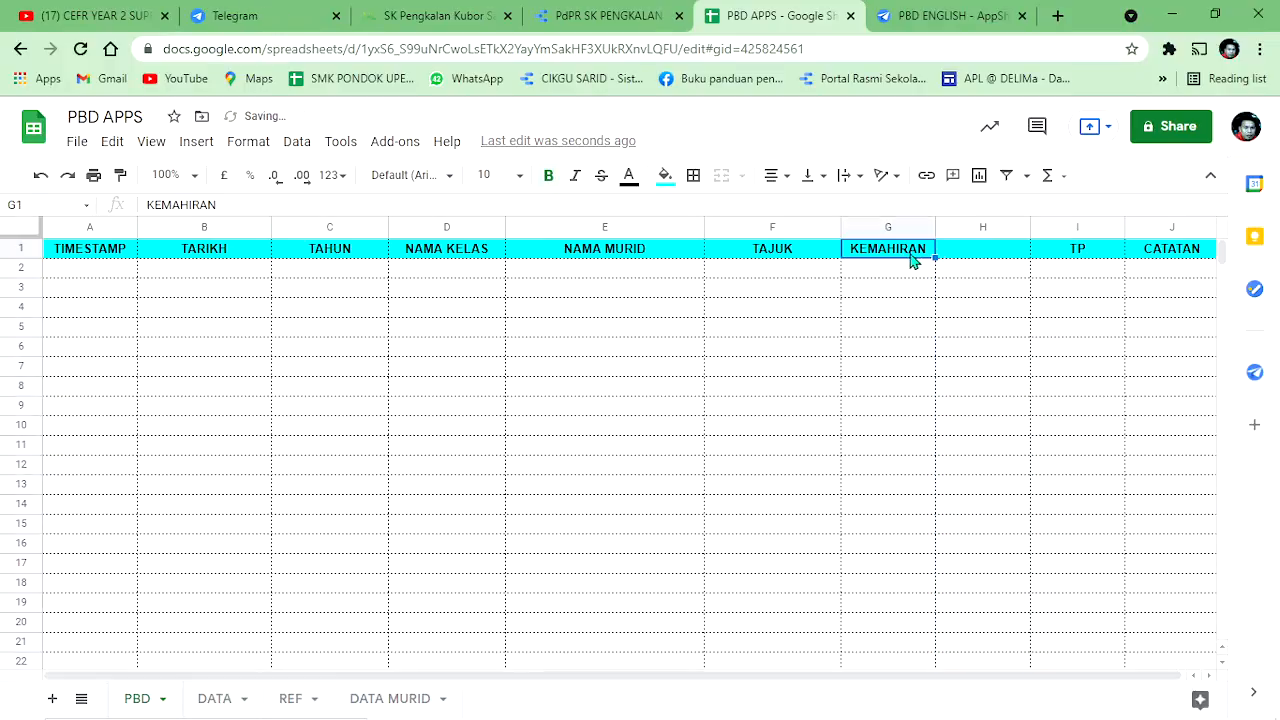
left_click(971, 259)
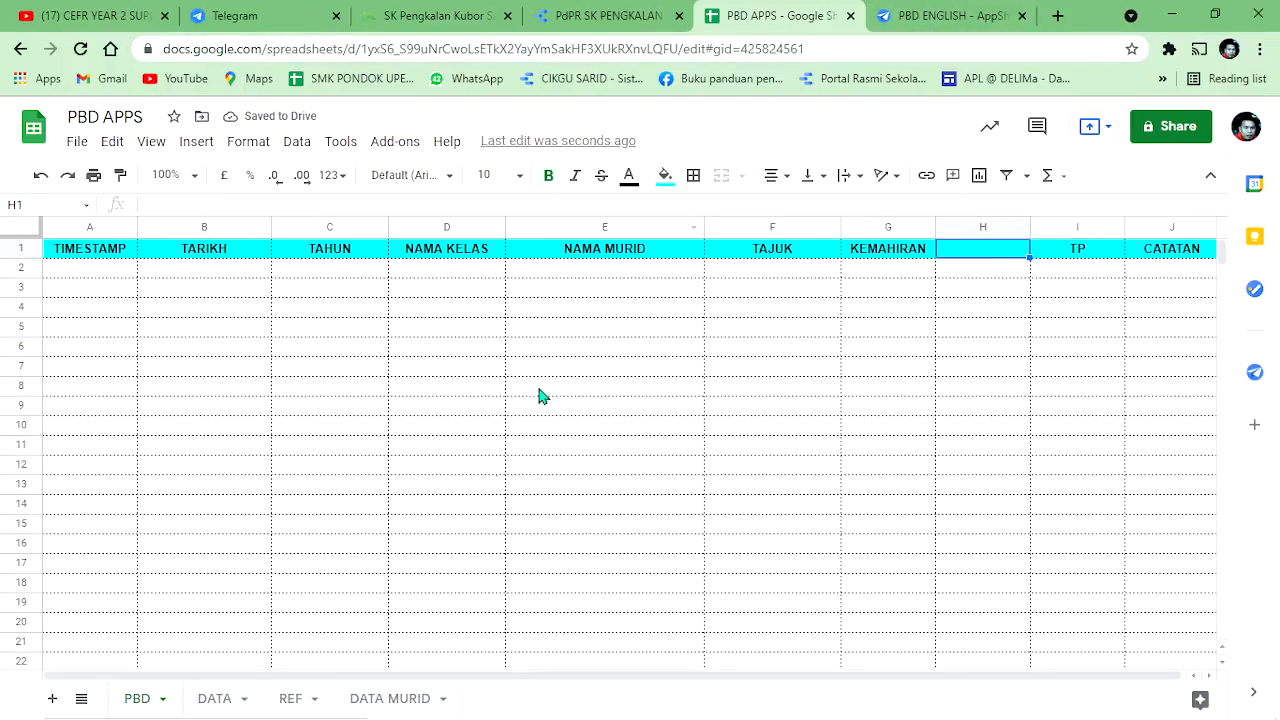
Step: Examine the SKILL, SK and SP columns in the DATA sheet
left_click(250, 700)
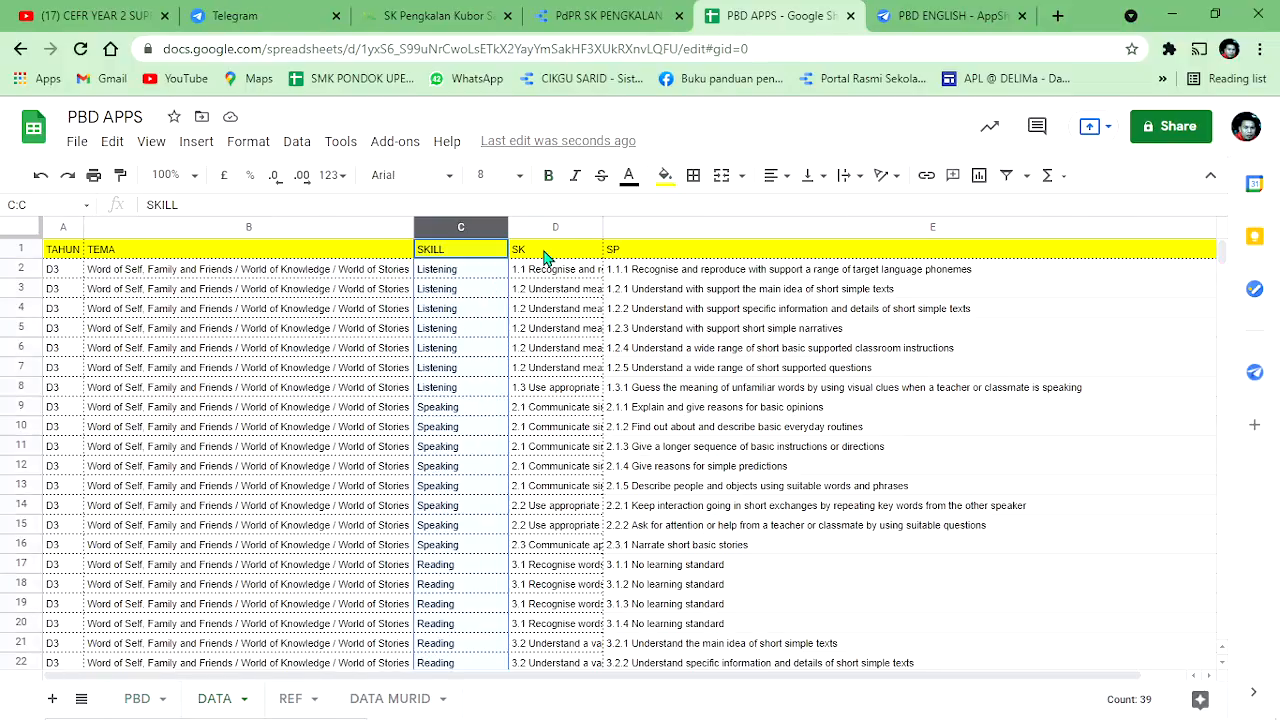
left_click(472, 275)
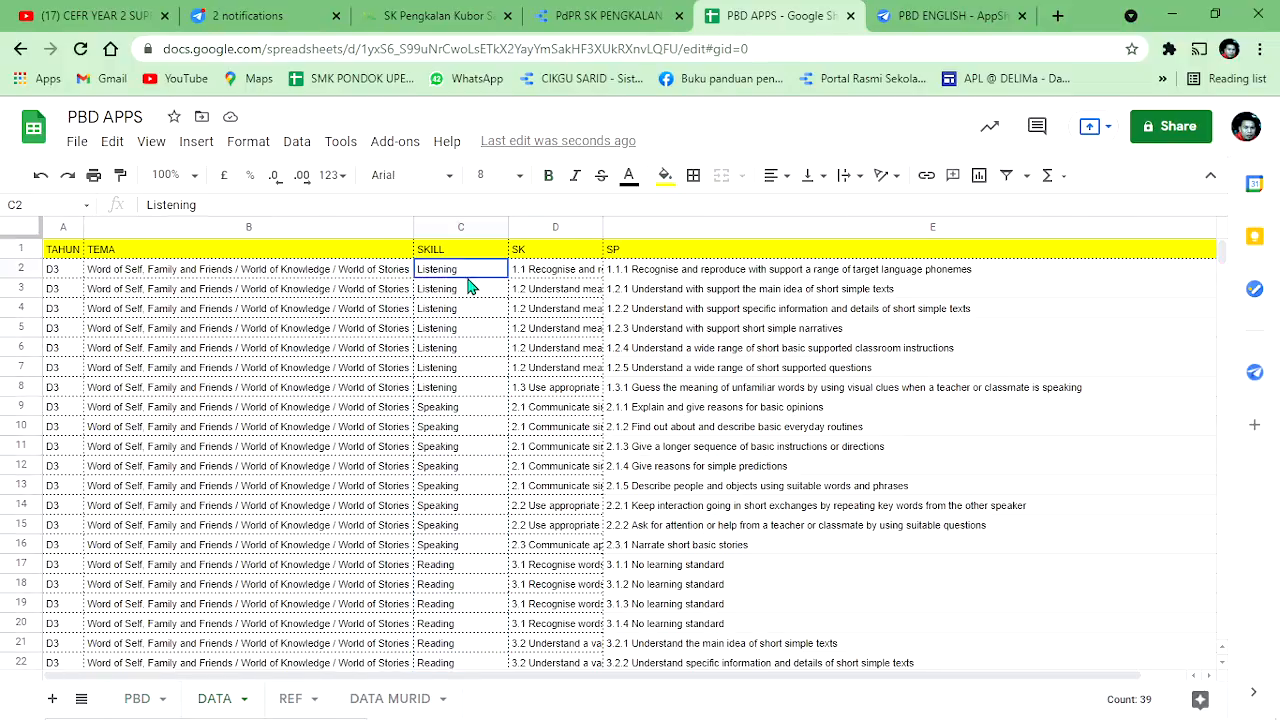
left_click(560, 270)
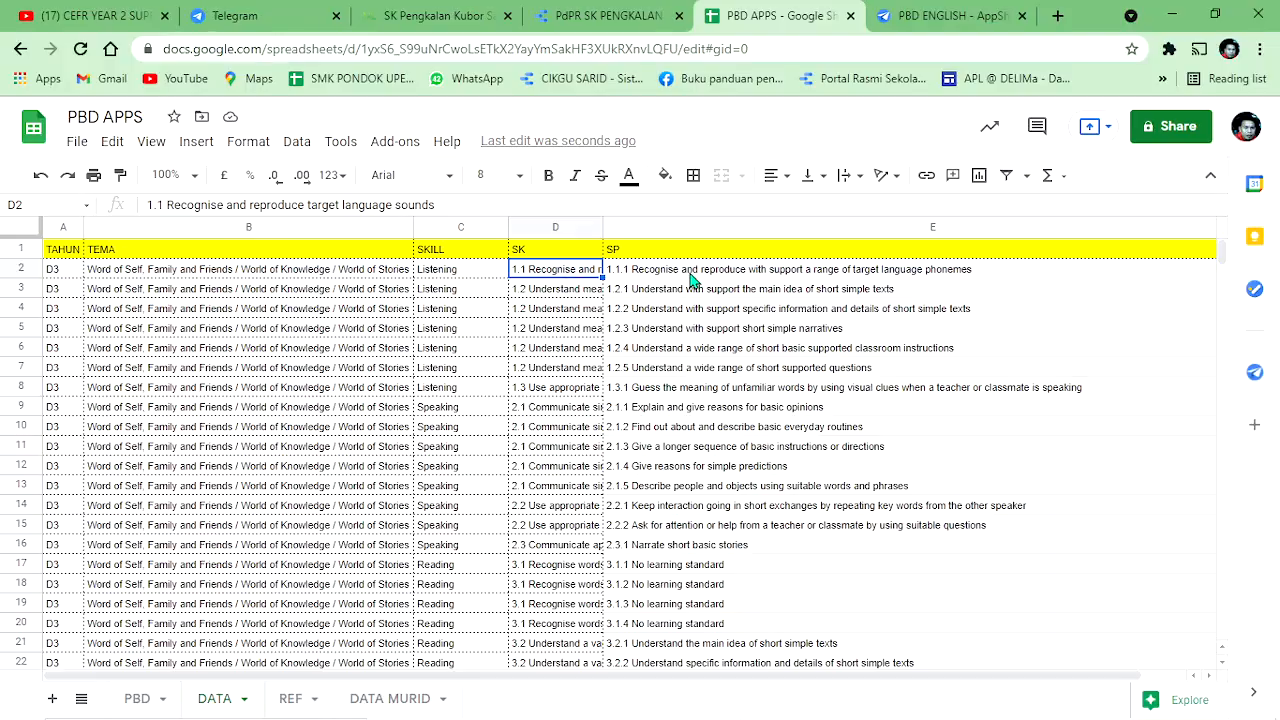
left_click(664, 272)
left_click(640, 250)
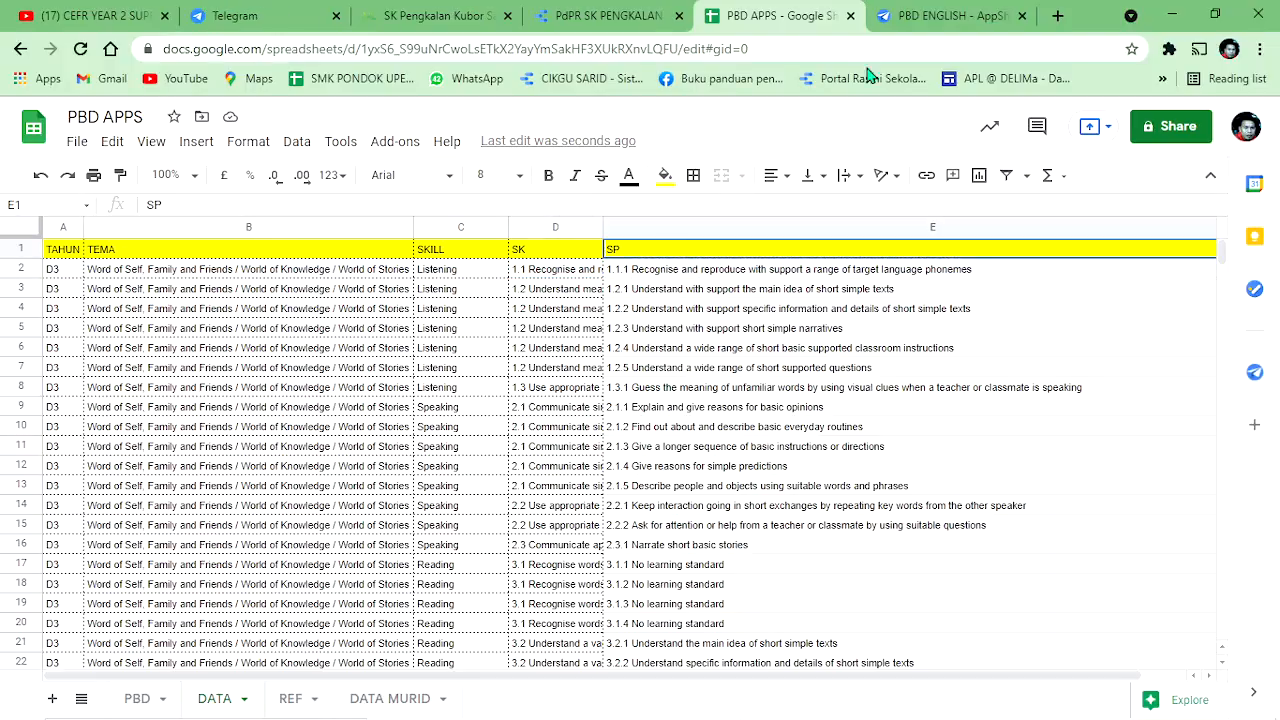
Step: In AppSheet, close the KEMAHIRAN settings and the TAJUK choices, and examine the remaining fields in the form preview
left_click(912, 8)
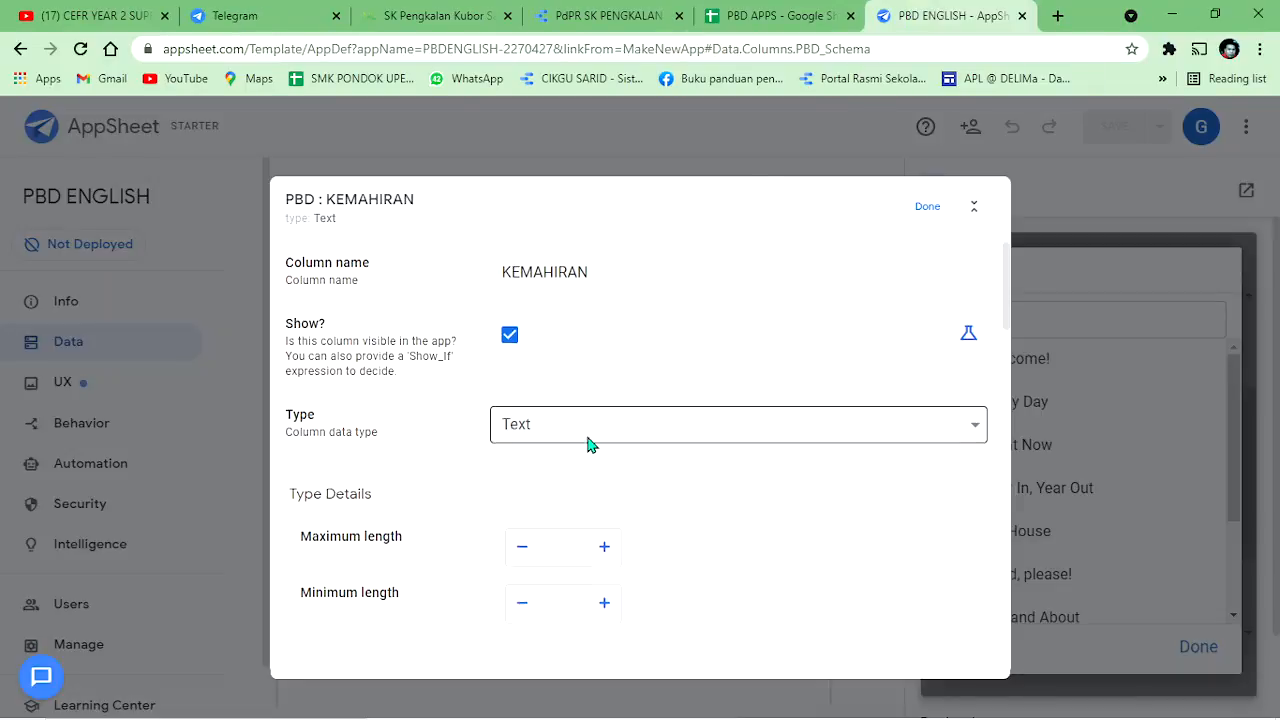
scroll(584, 413, "down", 1)
scroll(741, 363, "up", 1)
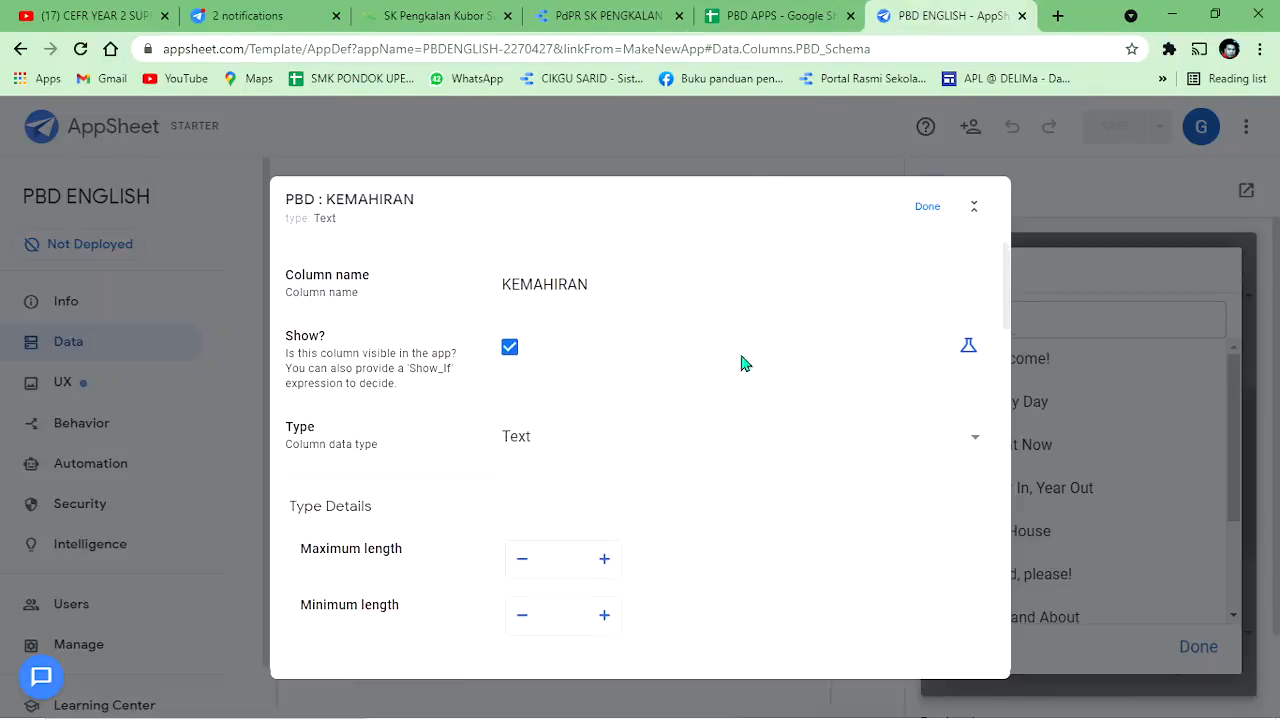
left_click(928, 210)
scroll(496, 385, "up", 1)
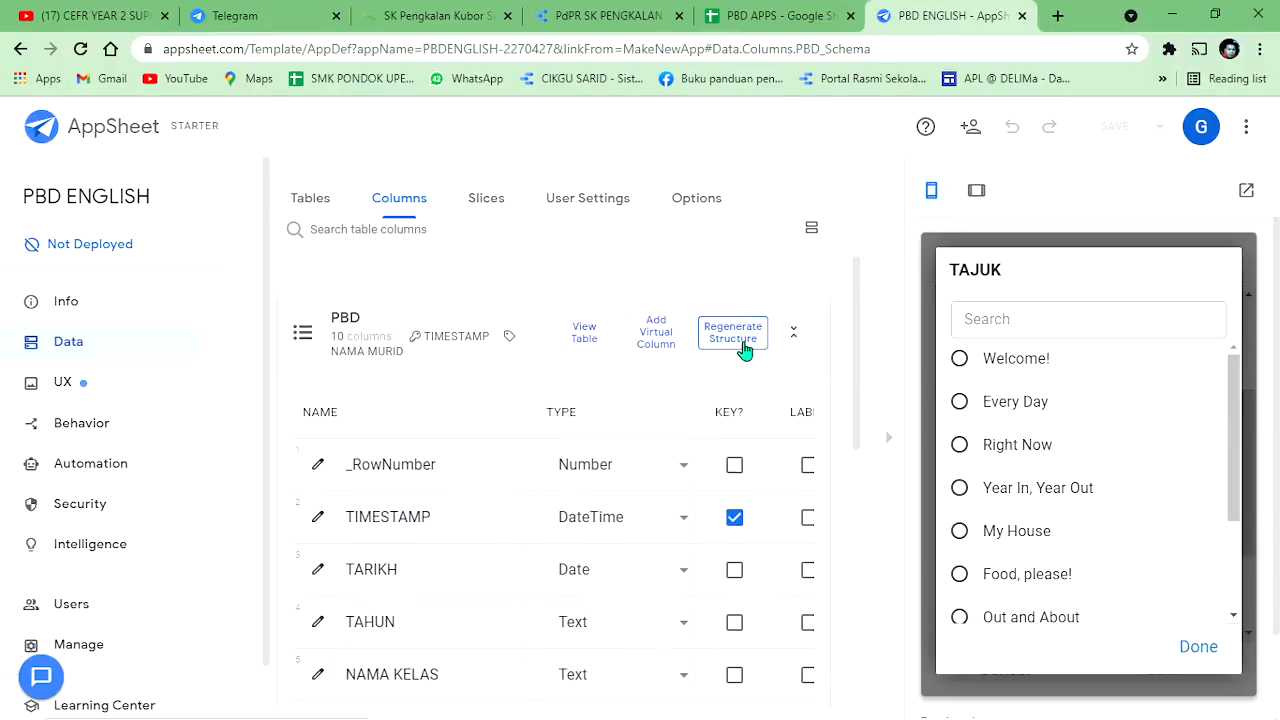
left_click(1197, 646)
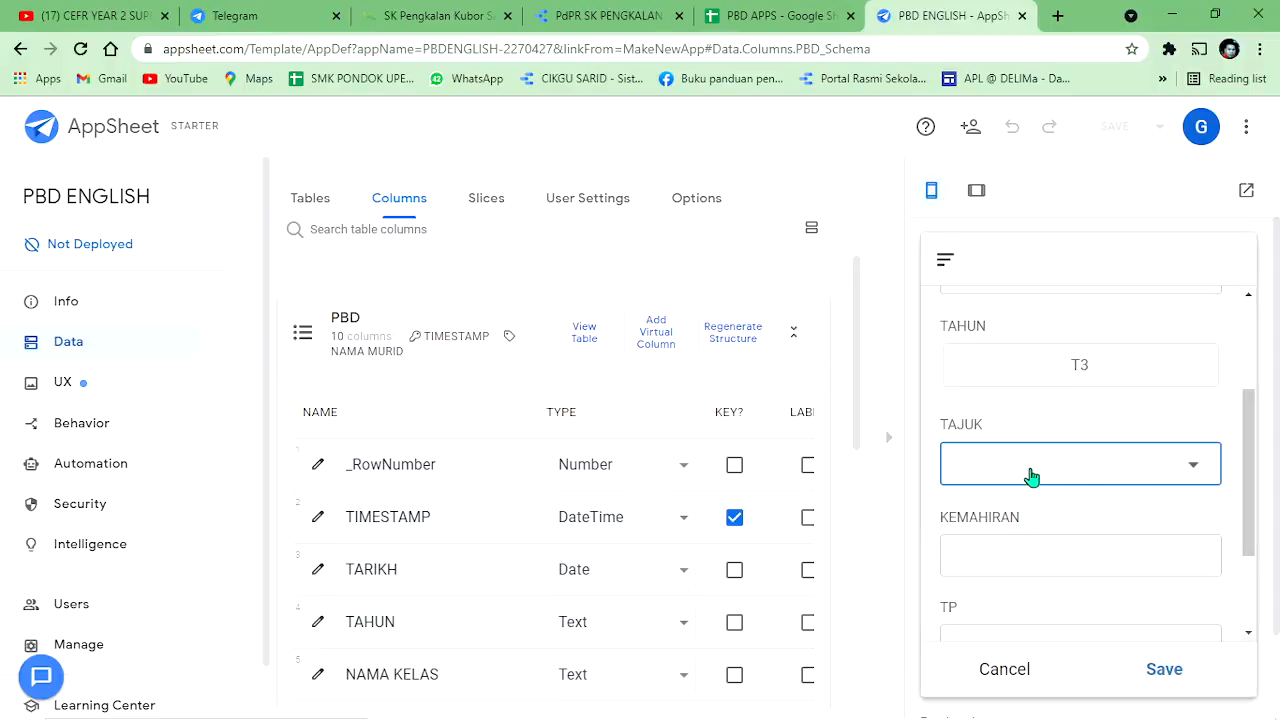
scroll(1071, 537, "down", 1)
scroll(1040, 540, "down", 1)
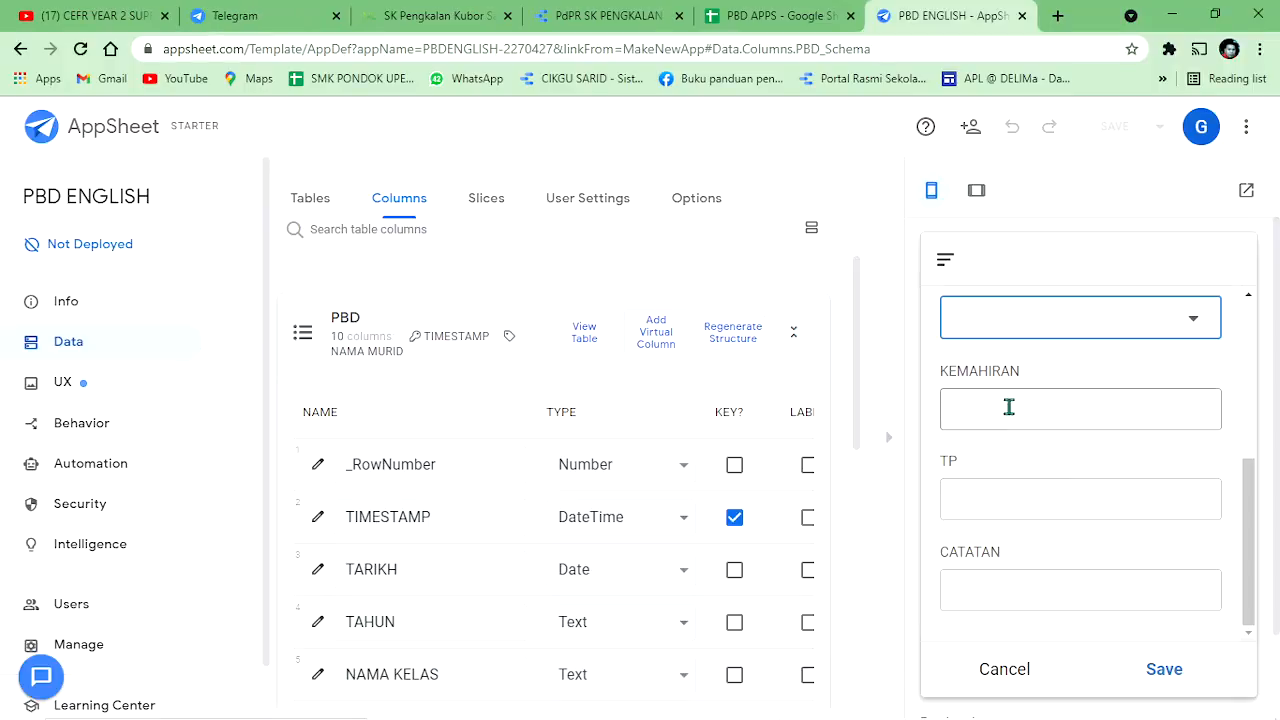
Step: Compare the SK and SP headers in the PBD APPS spreadsheet's DATA sheet and return to the PBD sheet
left_click(777, 12)
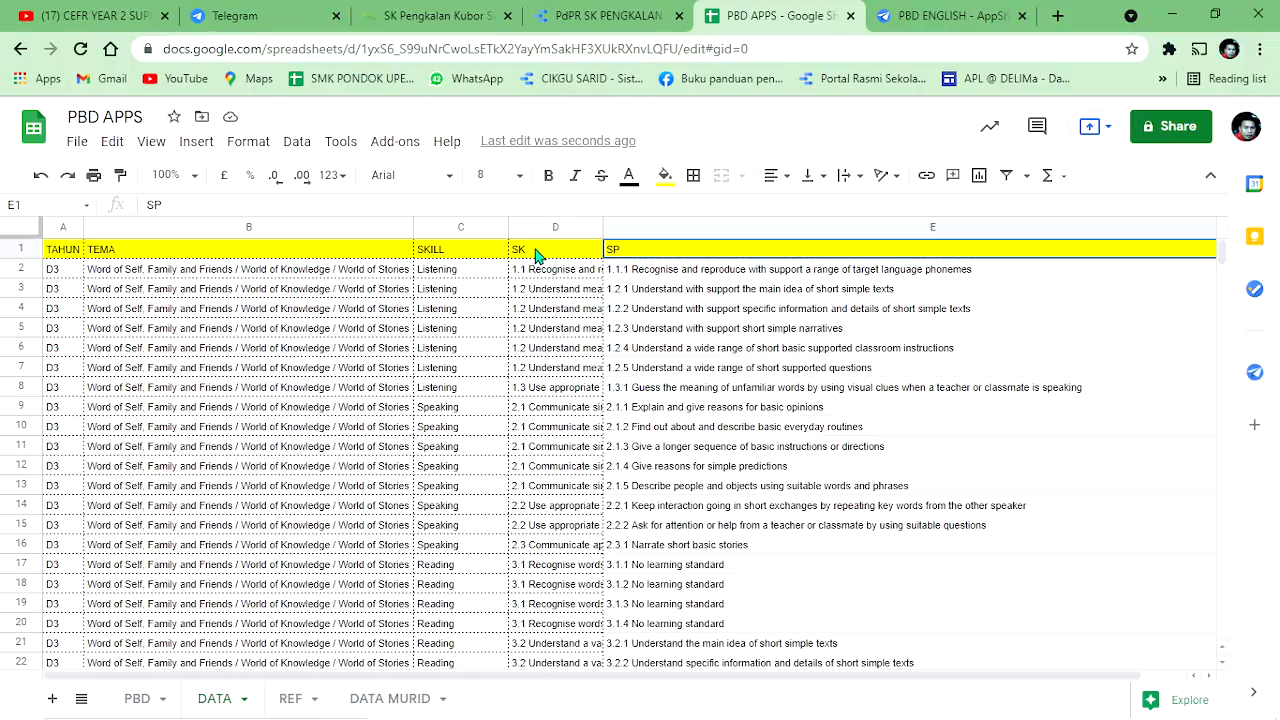
left_click(568, 253)
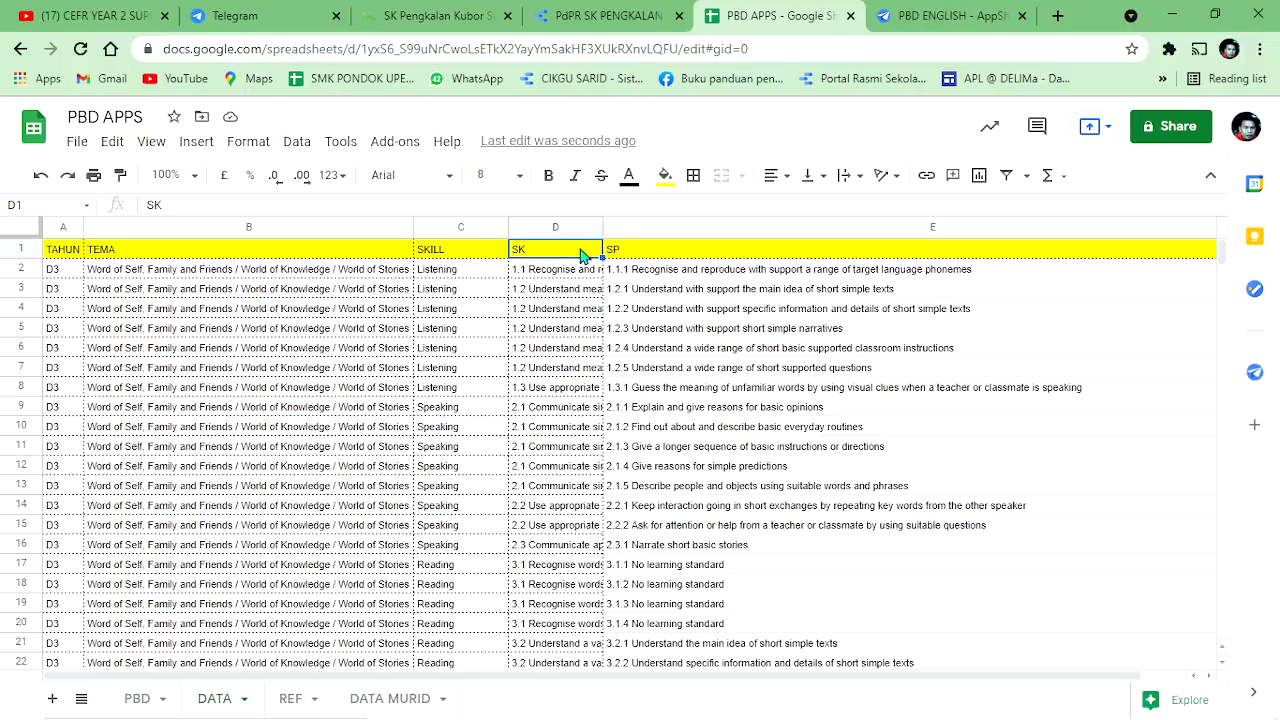
left_click(644, 252)
left_click(556, 256)
left_click(660, 256)
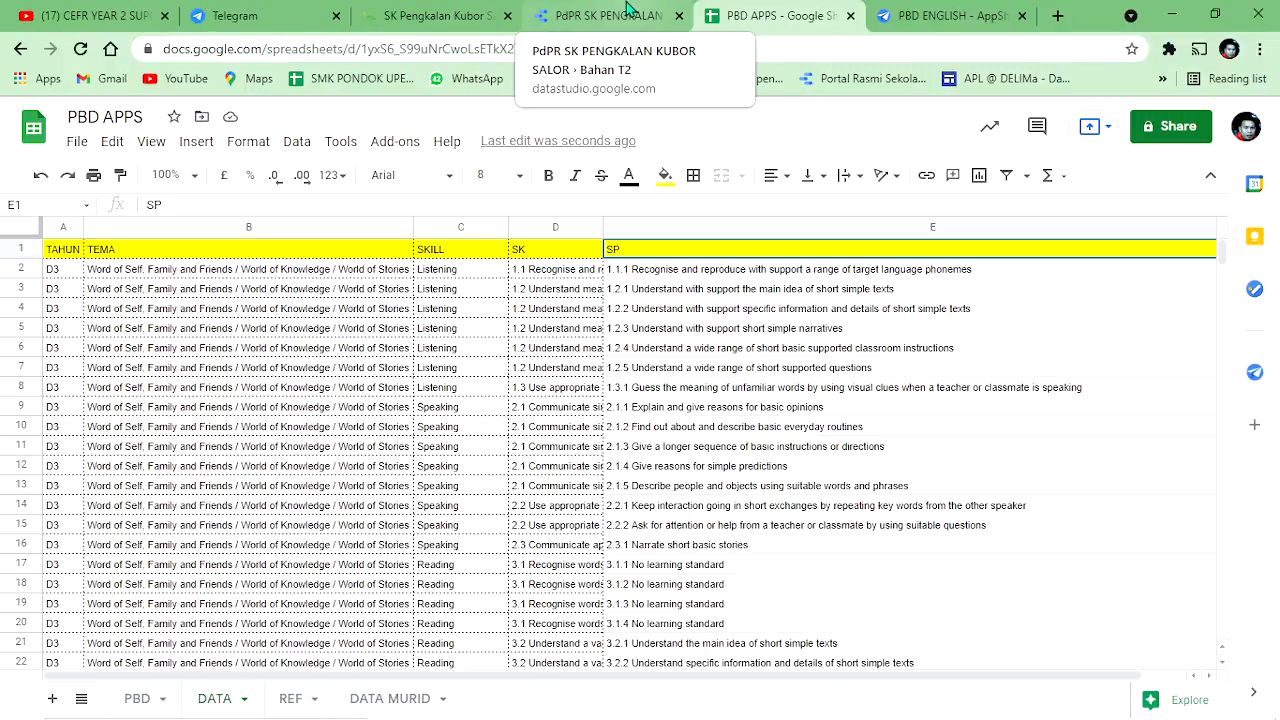
left_click(137, 698)
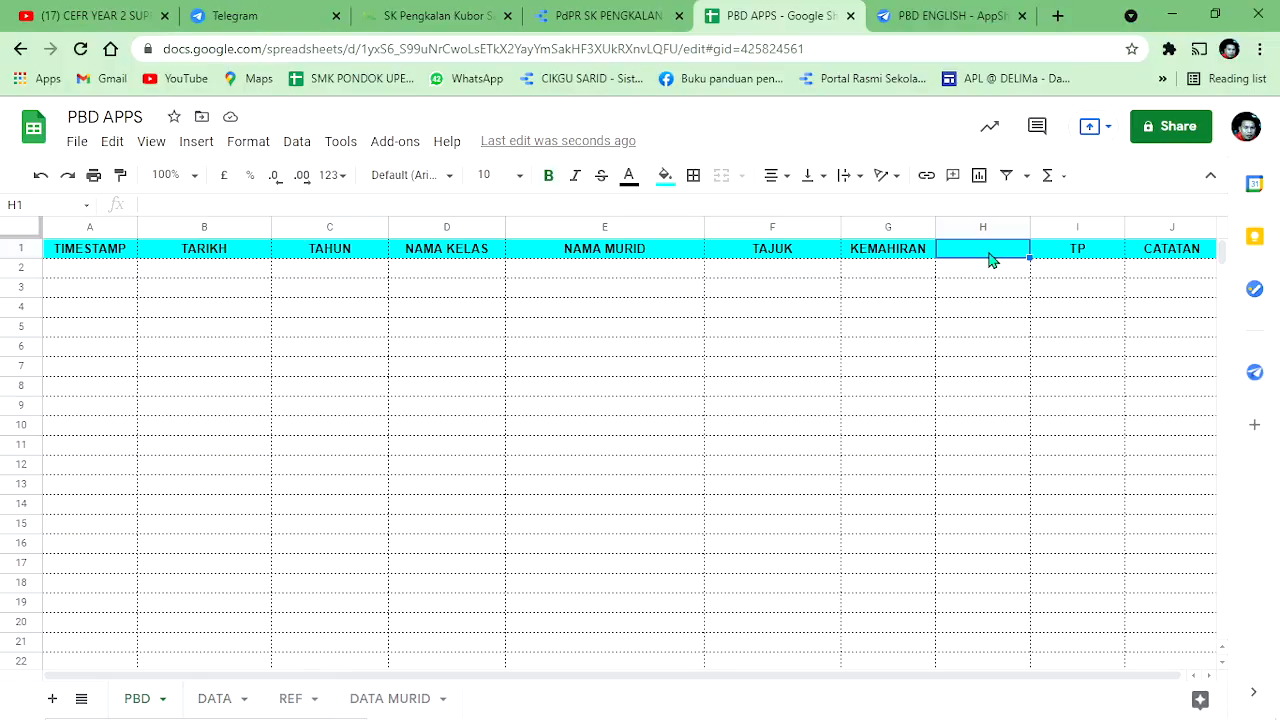
type("STANDARD PE")
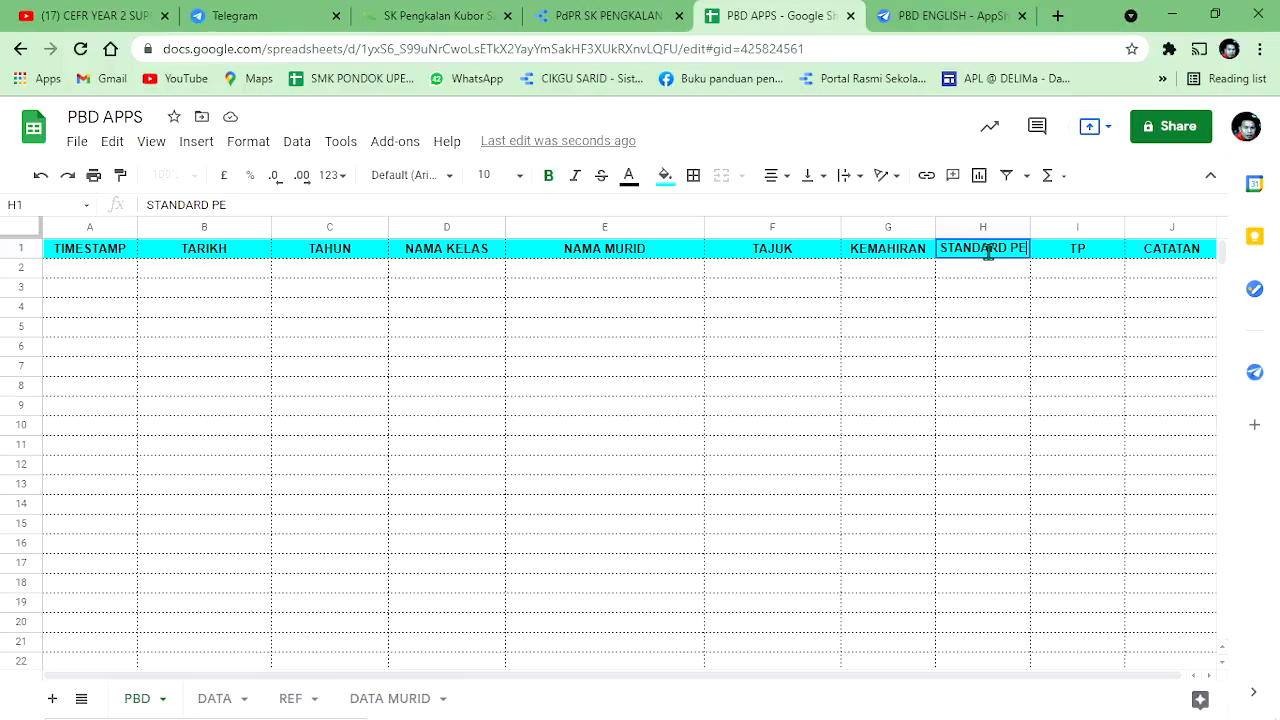
key("BackSpace")
key("BackSpace")
key("BackSpace")
key("BackSpace")
key("BackSpace")
key("BackSpace")
key("BackSpace")
key("BackSpace")
key("BackSpace")
key("BackSpace")
key("BackSpace")
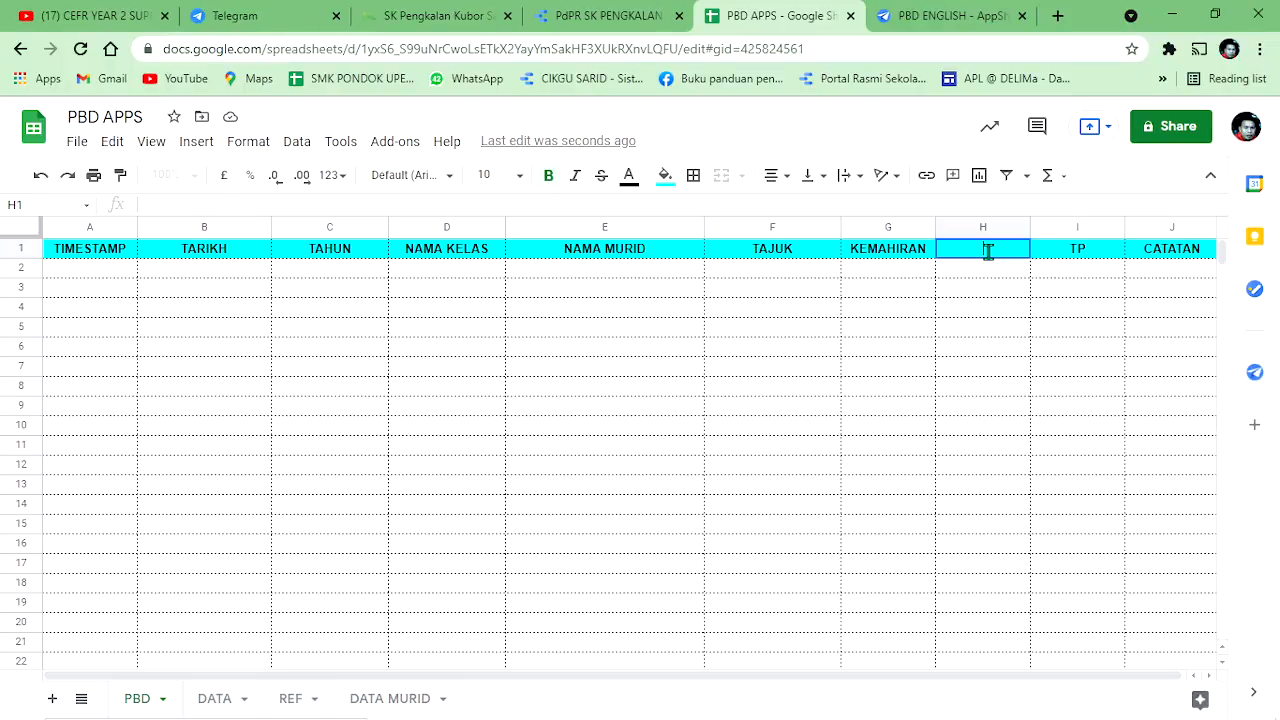
Step: Enter SP as the header of the blank column between KEMAHIRAN and TP
type("SP")
left_click(1000, 290)
Step: Switch to AppSheet, regenerate the PBD table's structure, and check the SP entry in the column list and form preview
left_click(918, 12)
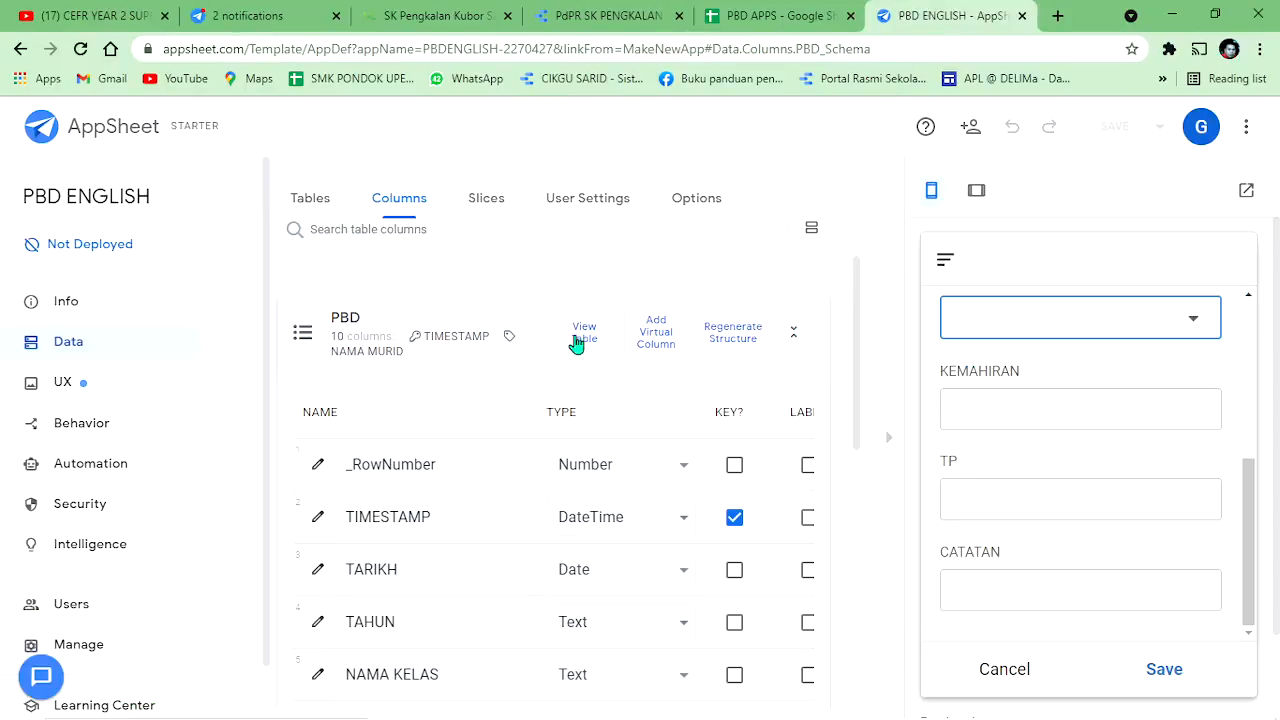
left_click(740, 334)
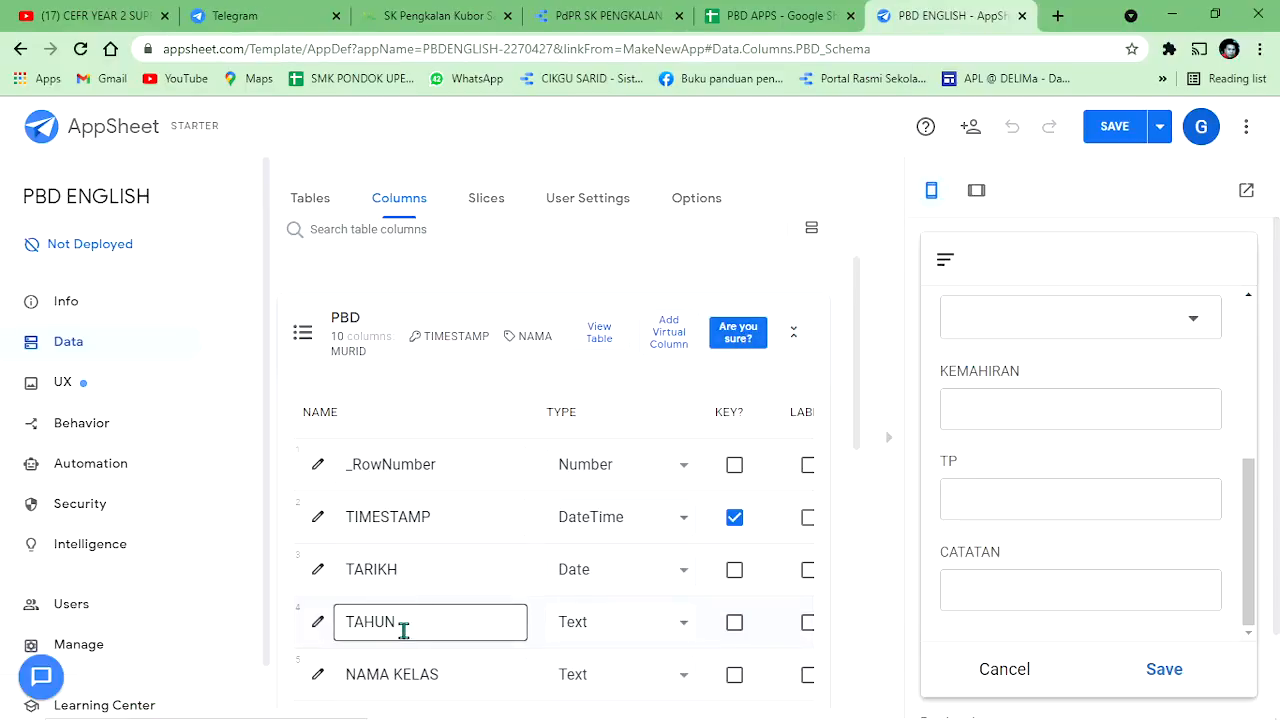
left_click(740, 336)
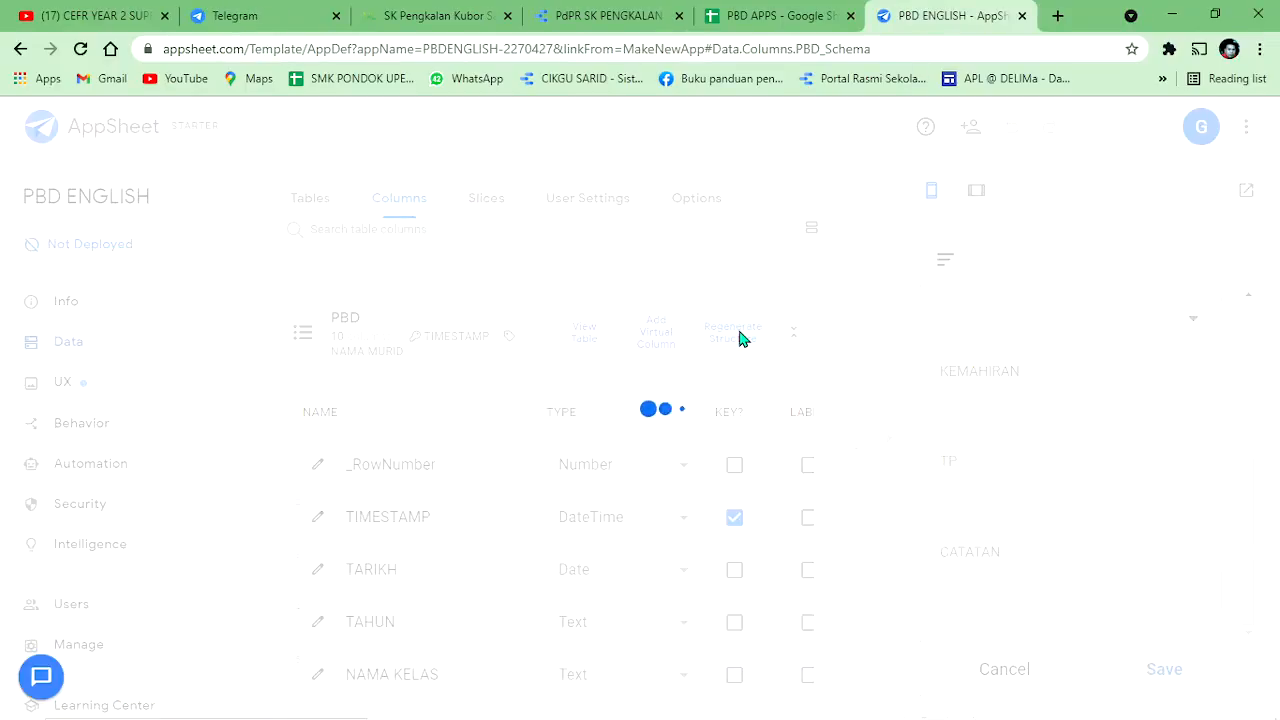
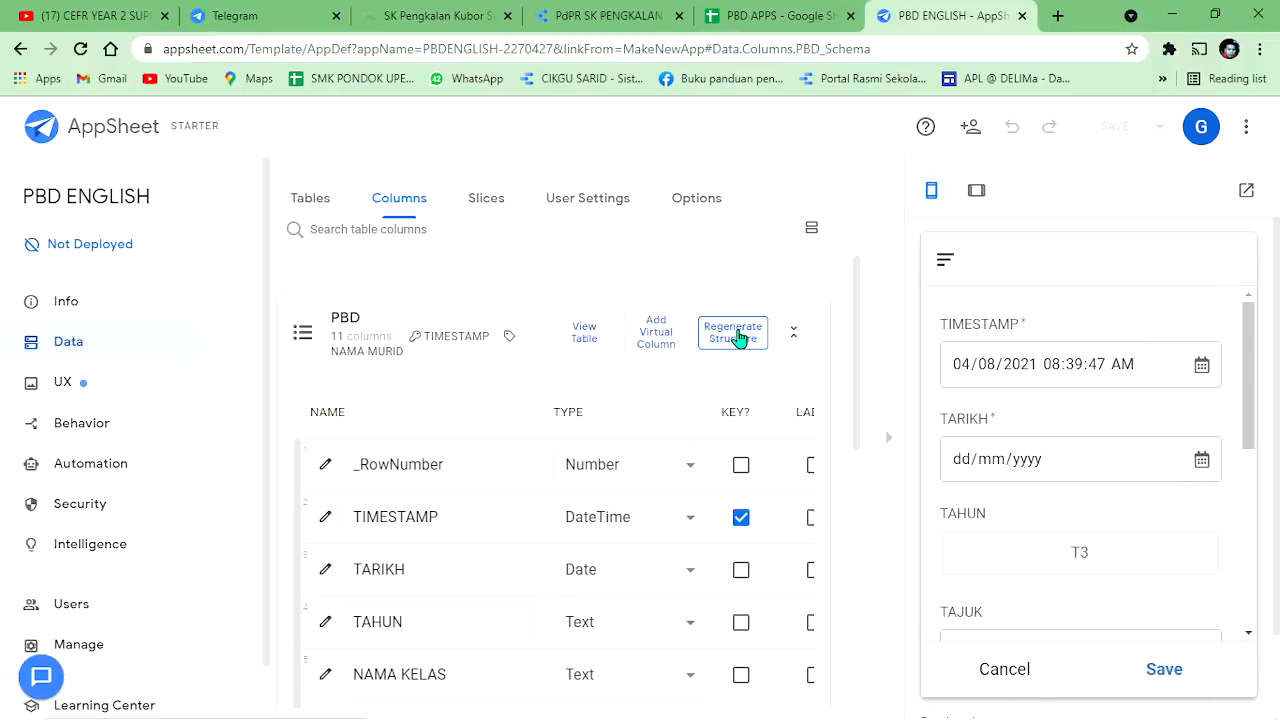
scroll(1003, 409, "down", 3)
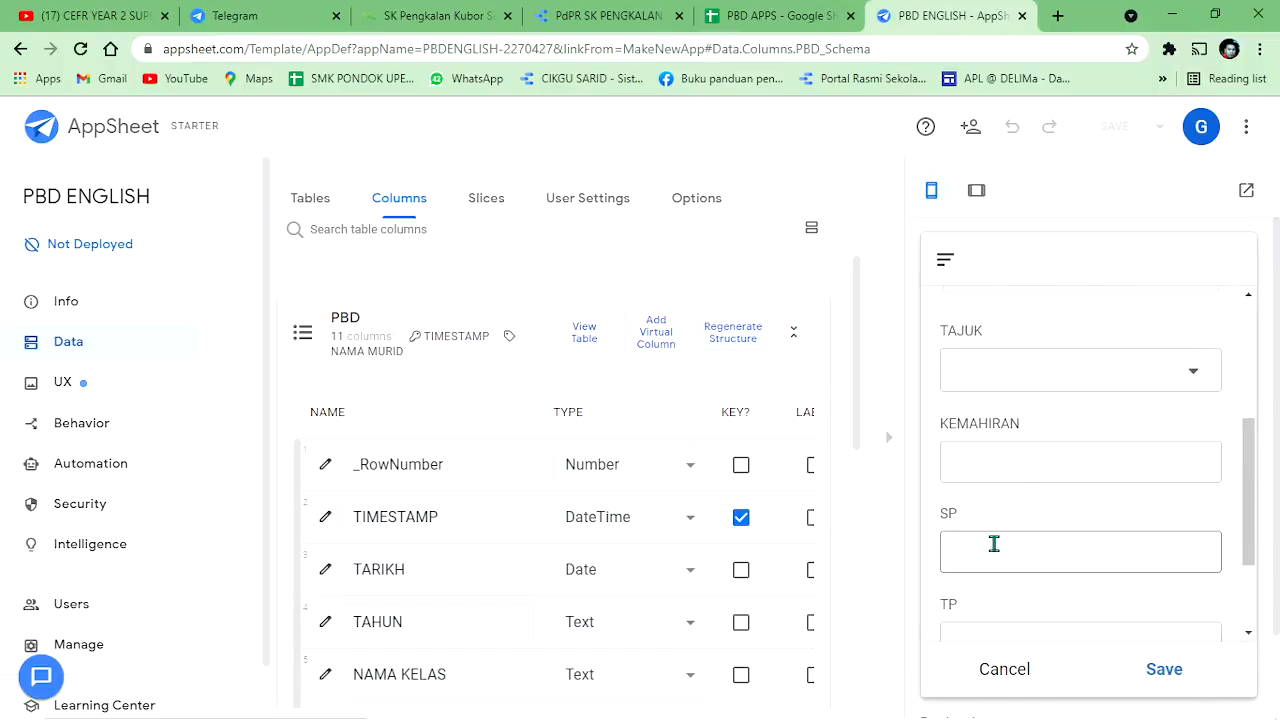
scroll(449, 534, "down", 2)
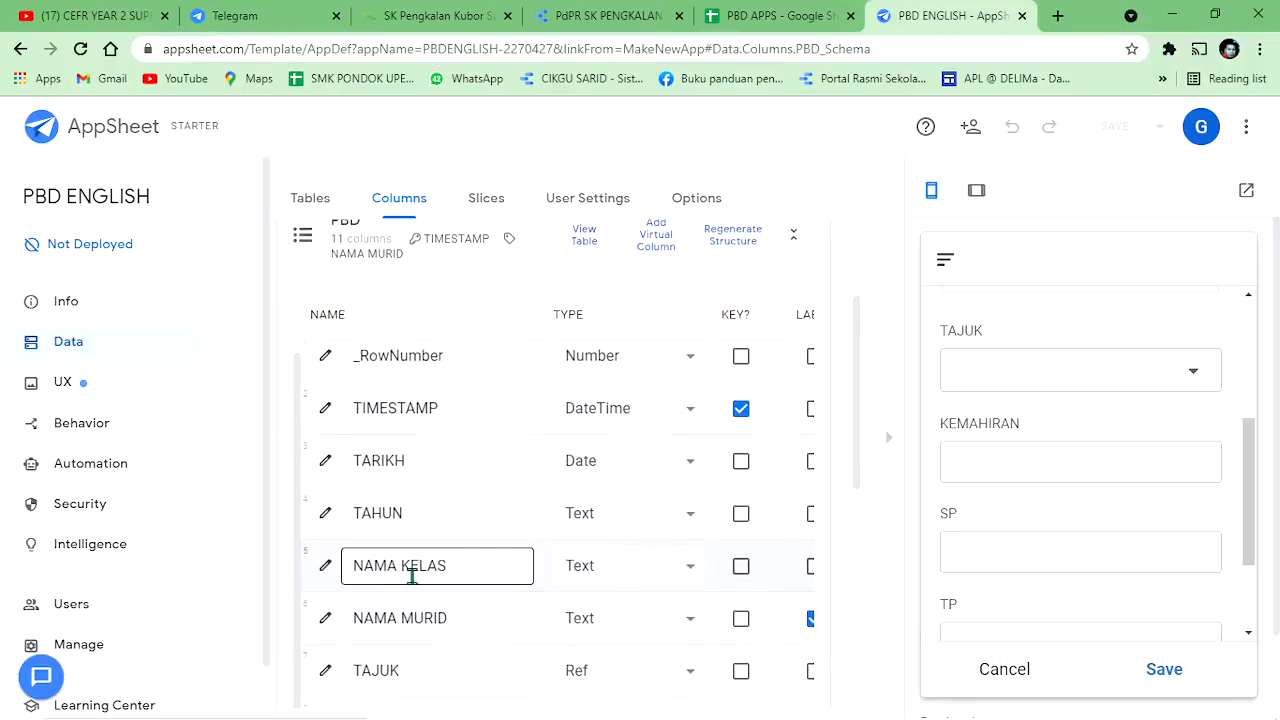
scroll(336, 588, "down", 1)
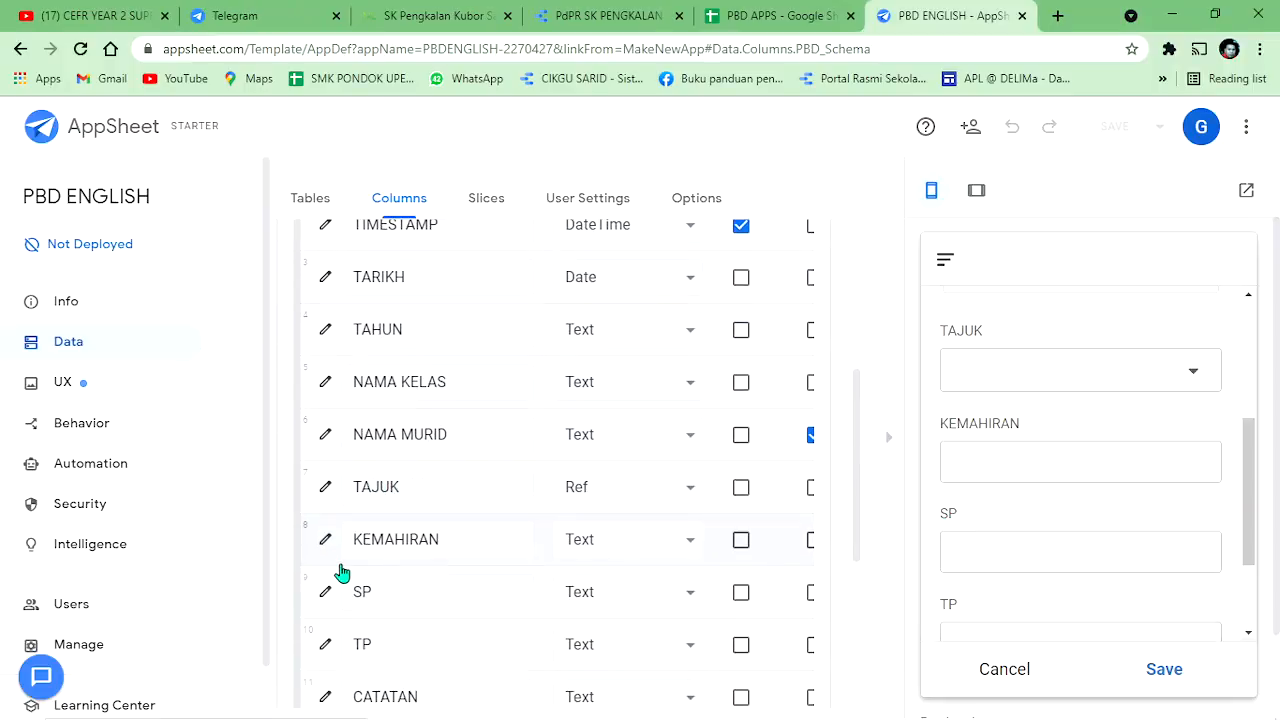
left_click(1044, 457)
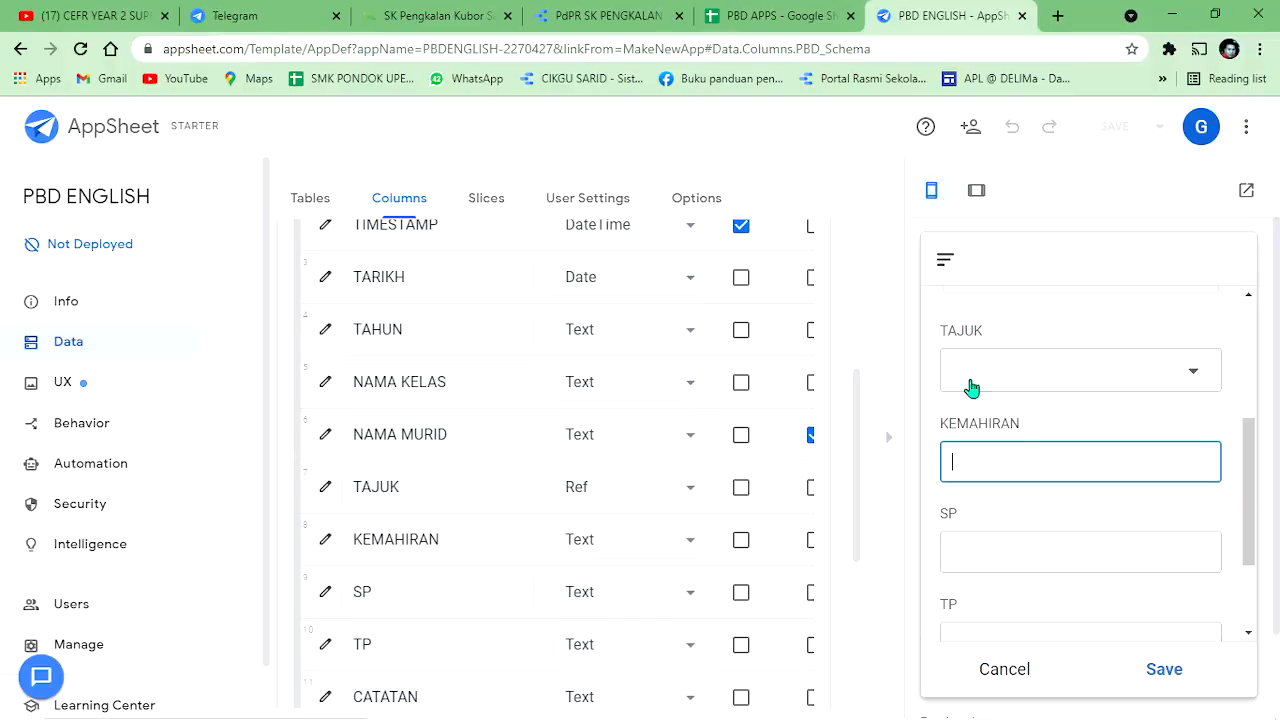
Step: Check the SKILL column header in the PBD APPS spreadsheet's DATA sheet
left_click(731, 12)
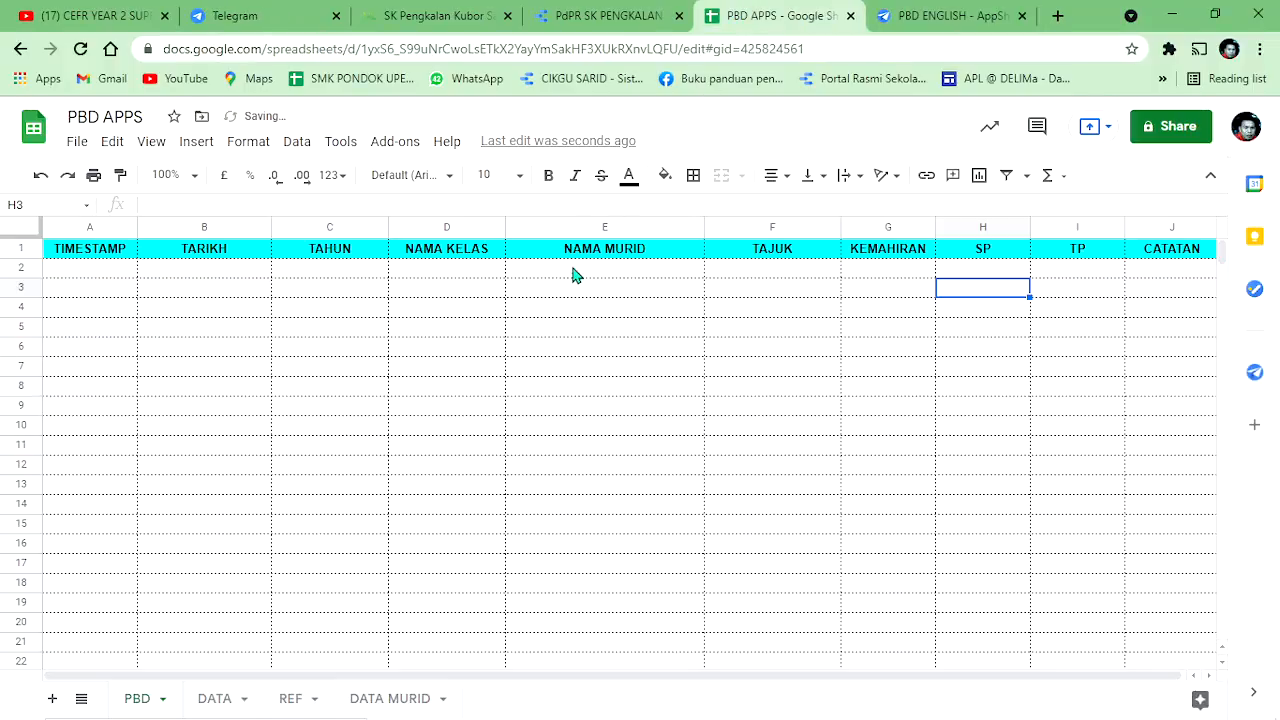
left_click(215, 699)
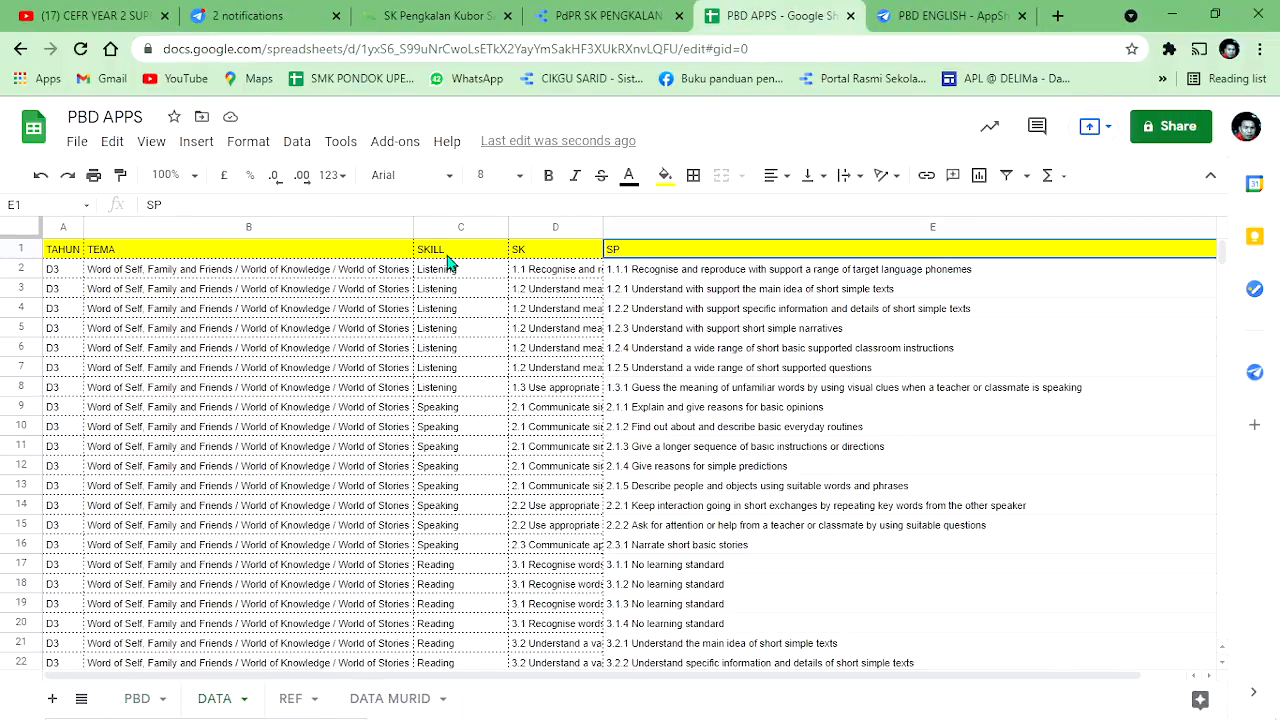
left_click(448, 256)
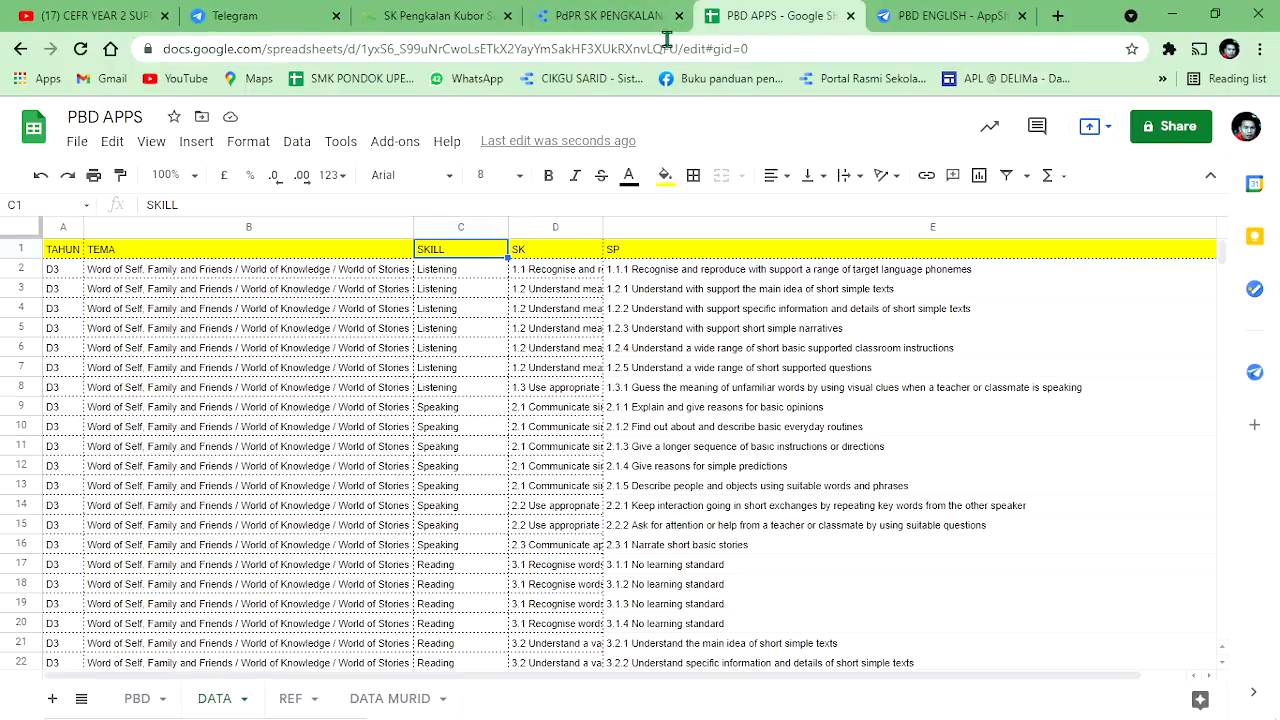
Step: Switch to AppSheet, set the Valid If formula of the PBD table's KEMAHIRAN column to DATA[SKILL], and save the app
left_click(950, 16)
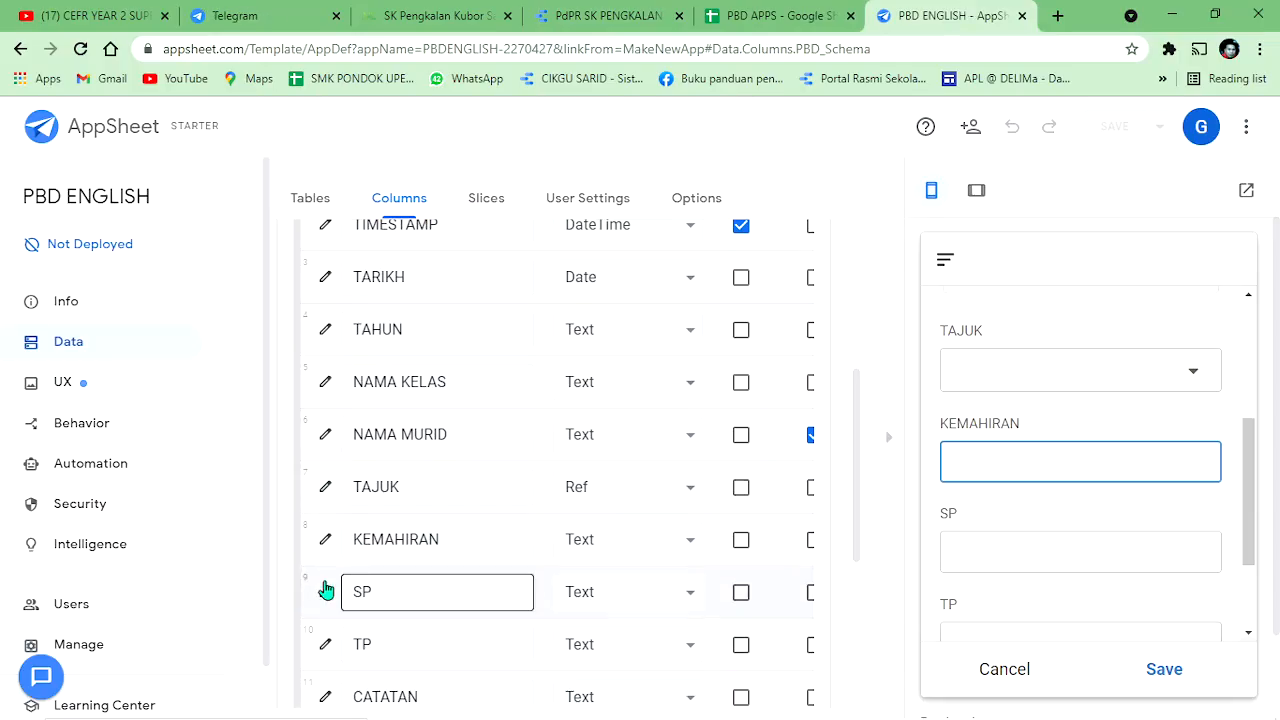
left_click(325, 539)
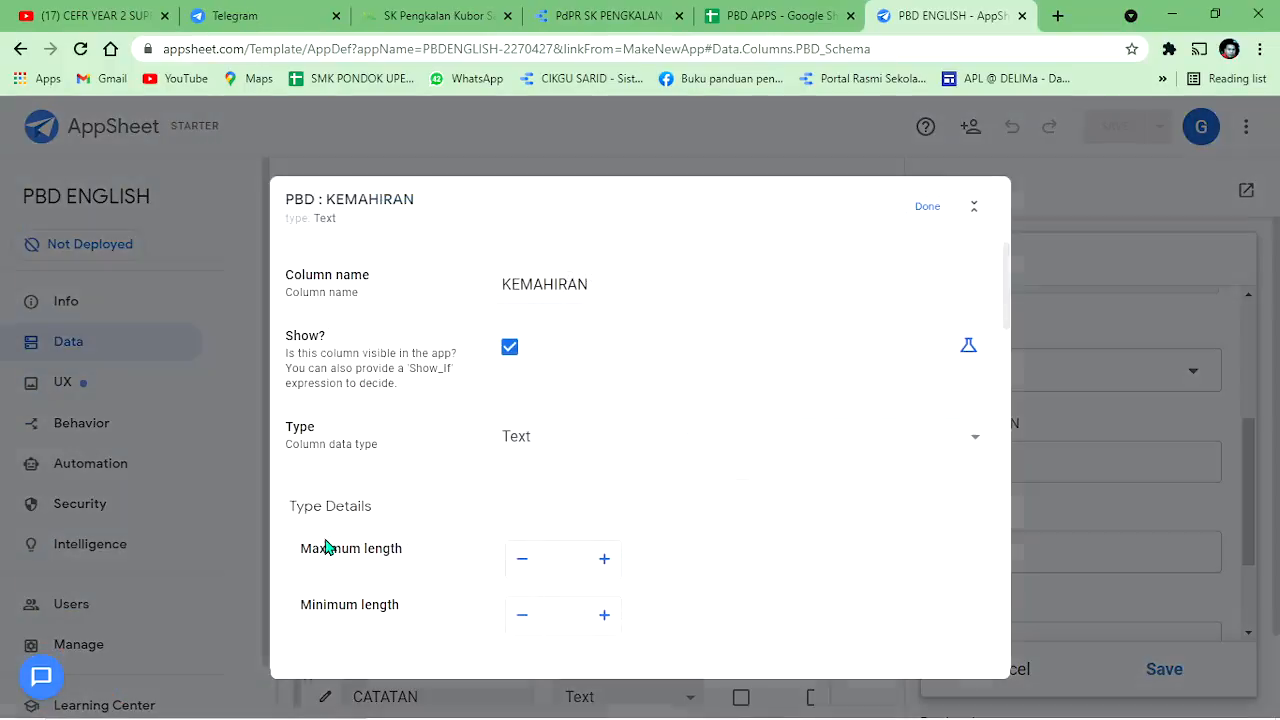
scroll(595, 490, "down", 2)
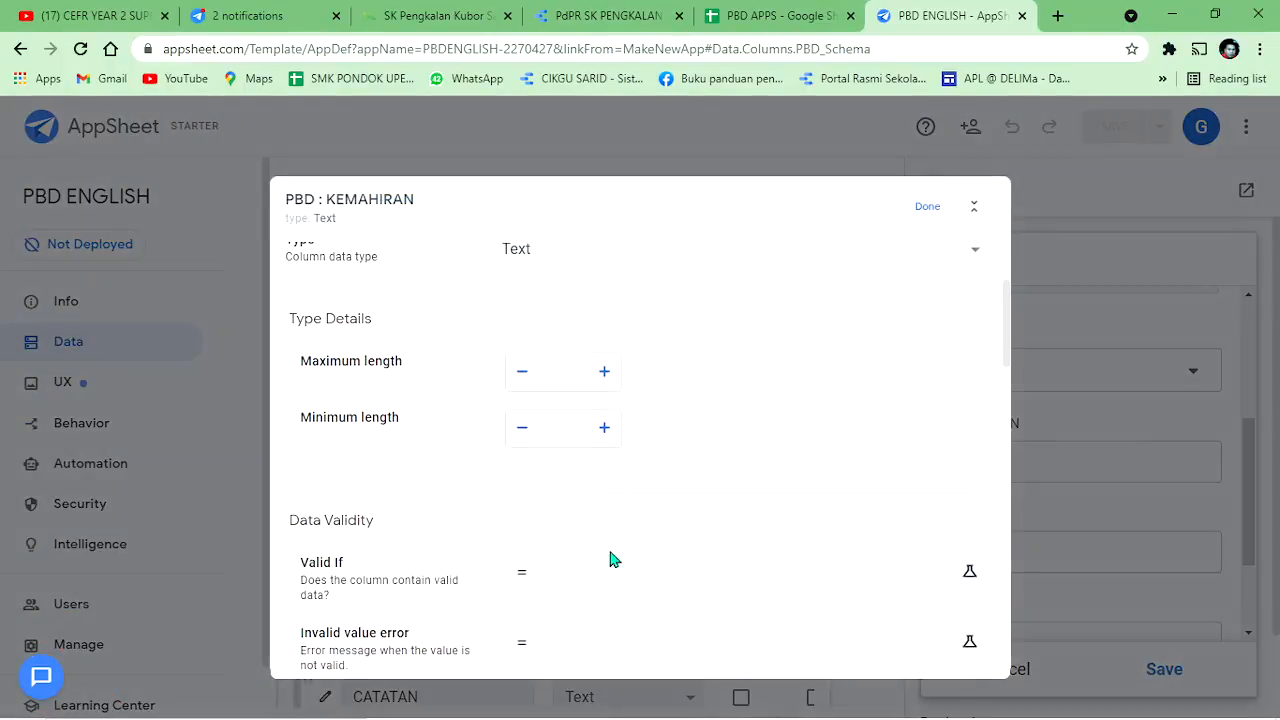
left_click(555, 570)
left_click(780, 16)
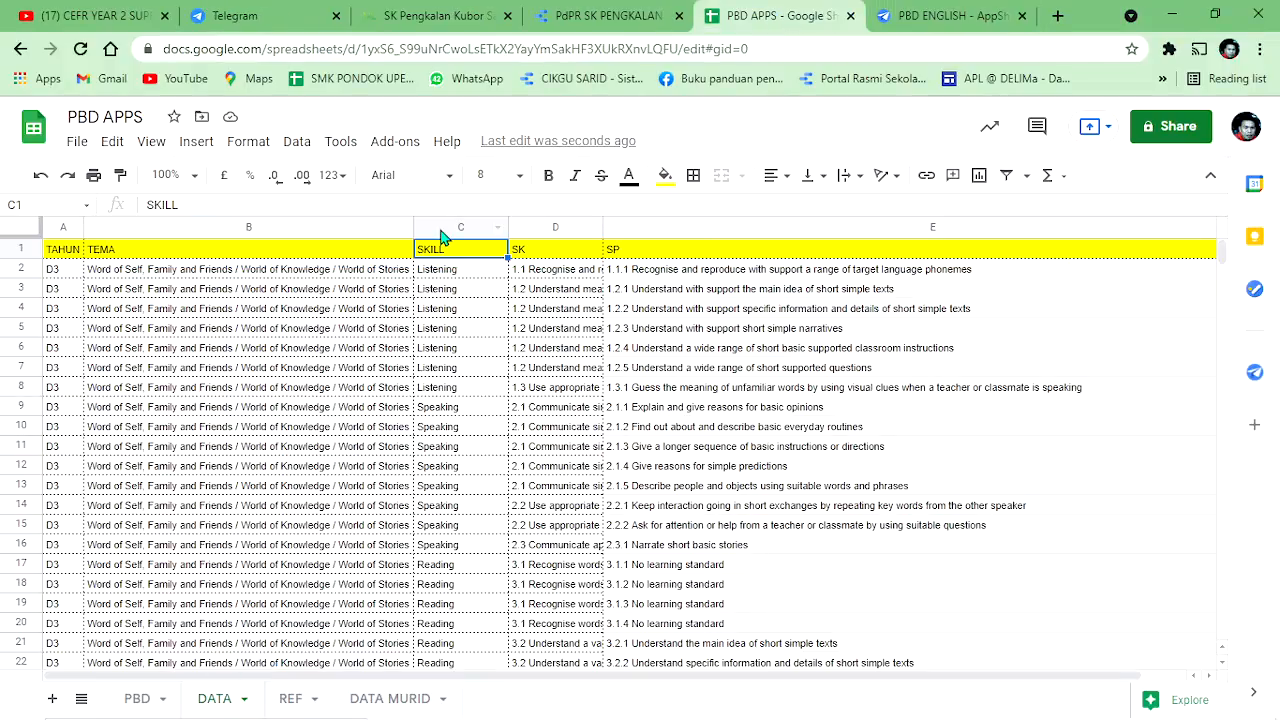
left_click(945, 16)
left_click(390, 272)
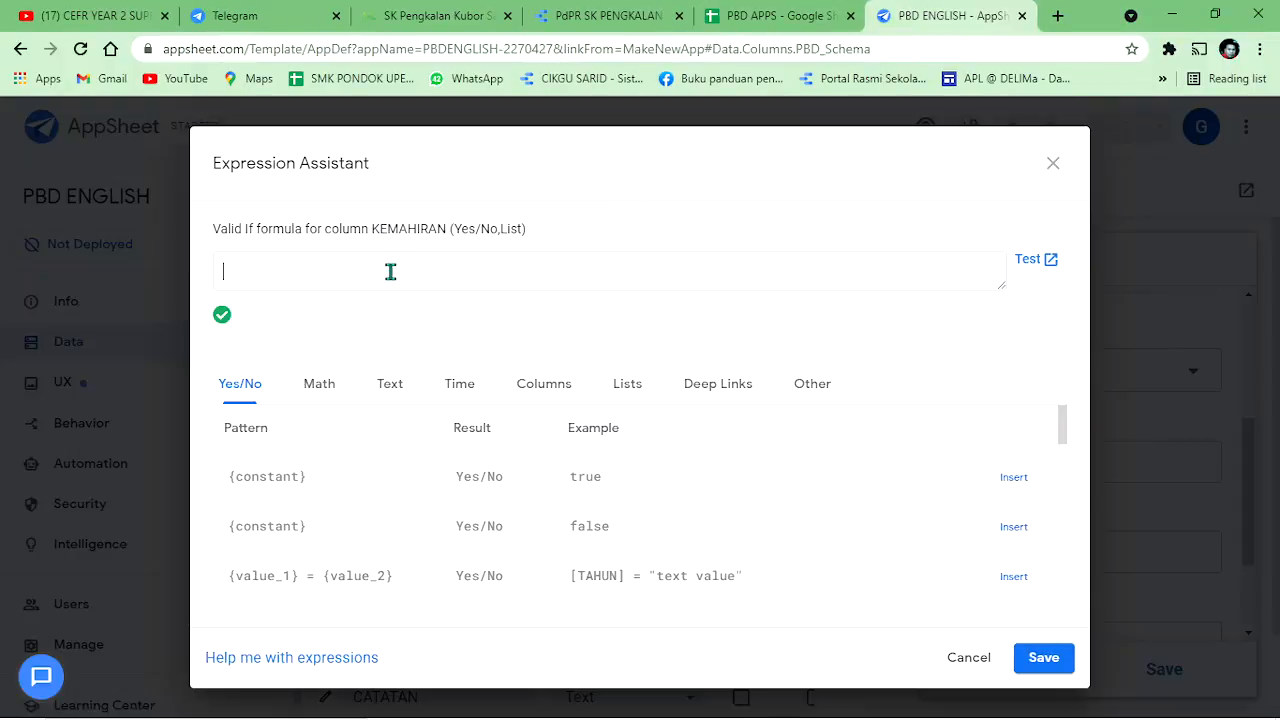
type("DATA[SKILL")
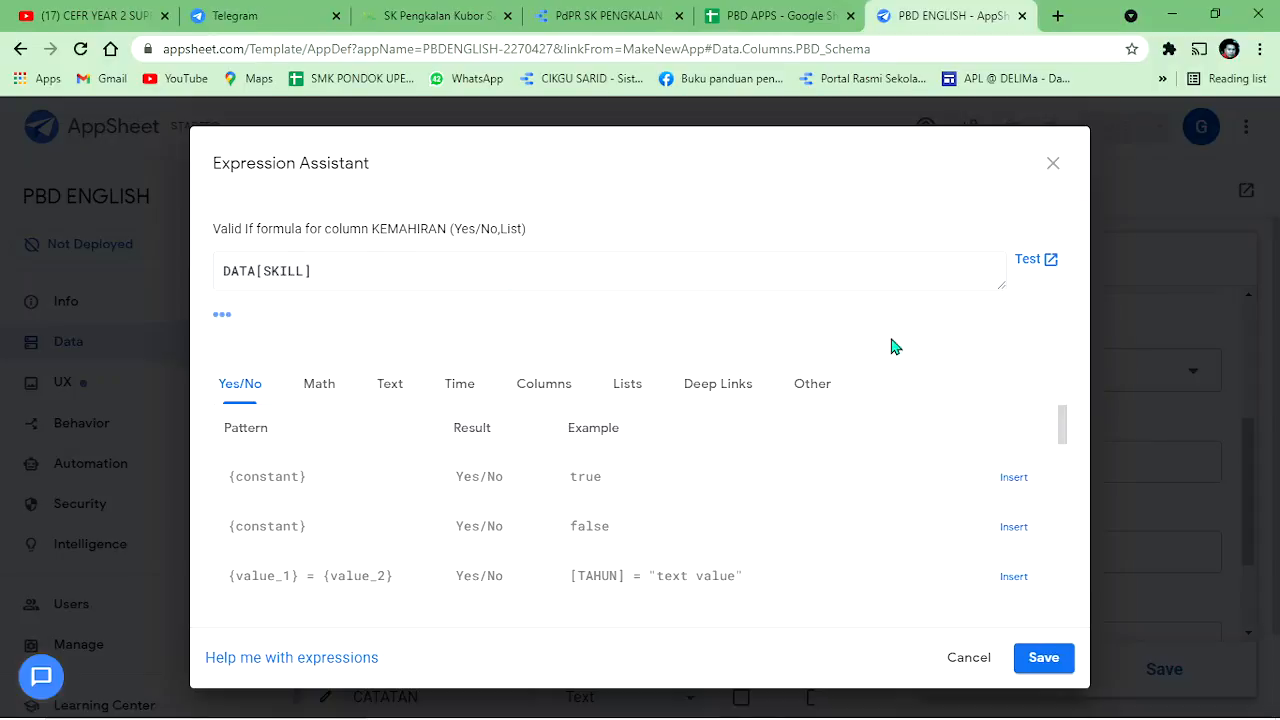
left_click(1048, 660)
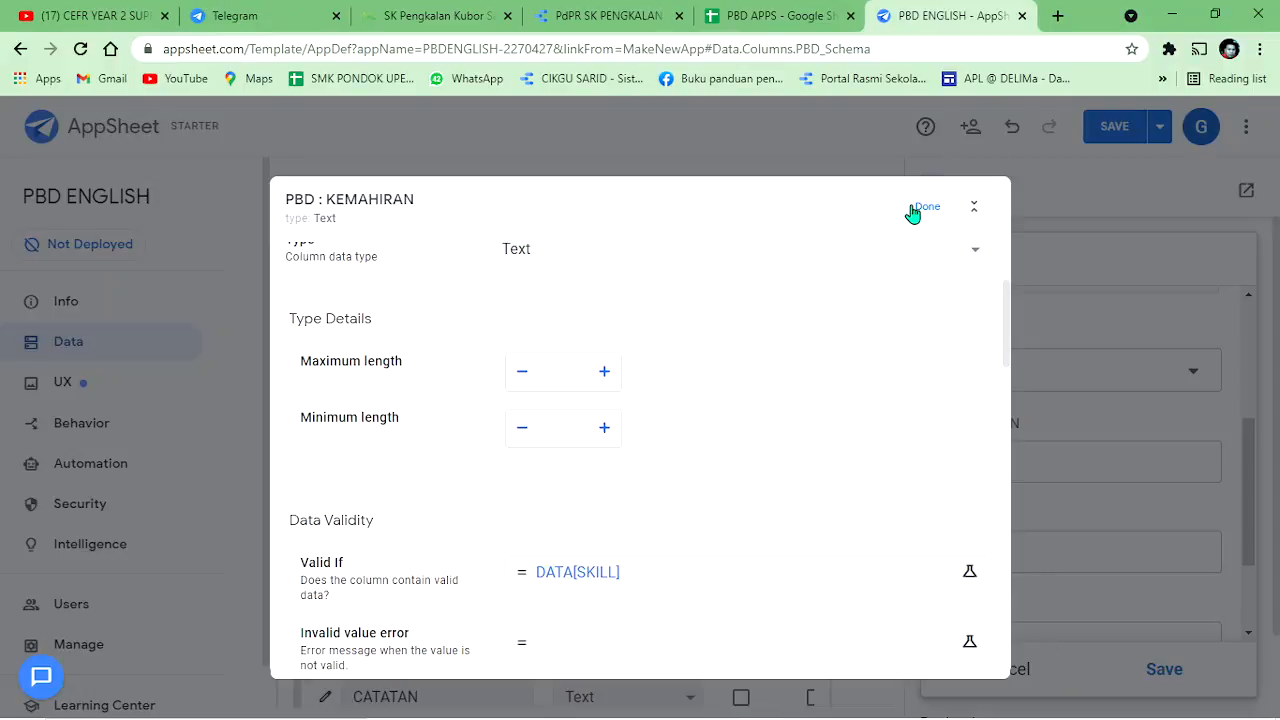
left_click(914, 209)
scroll(1126, 457, "down", 1)
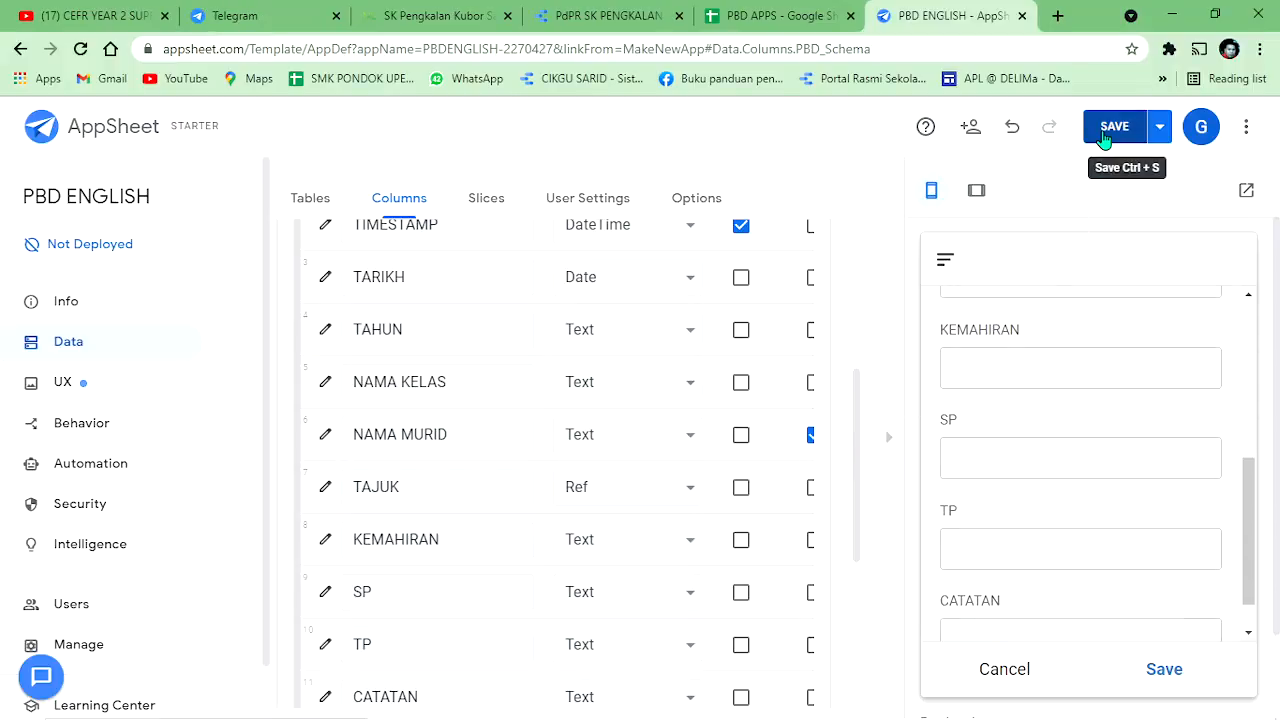
left_click(1112, 127)
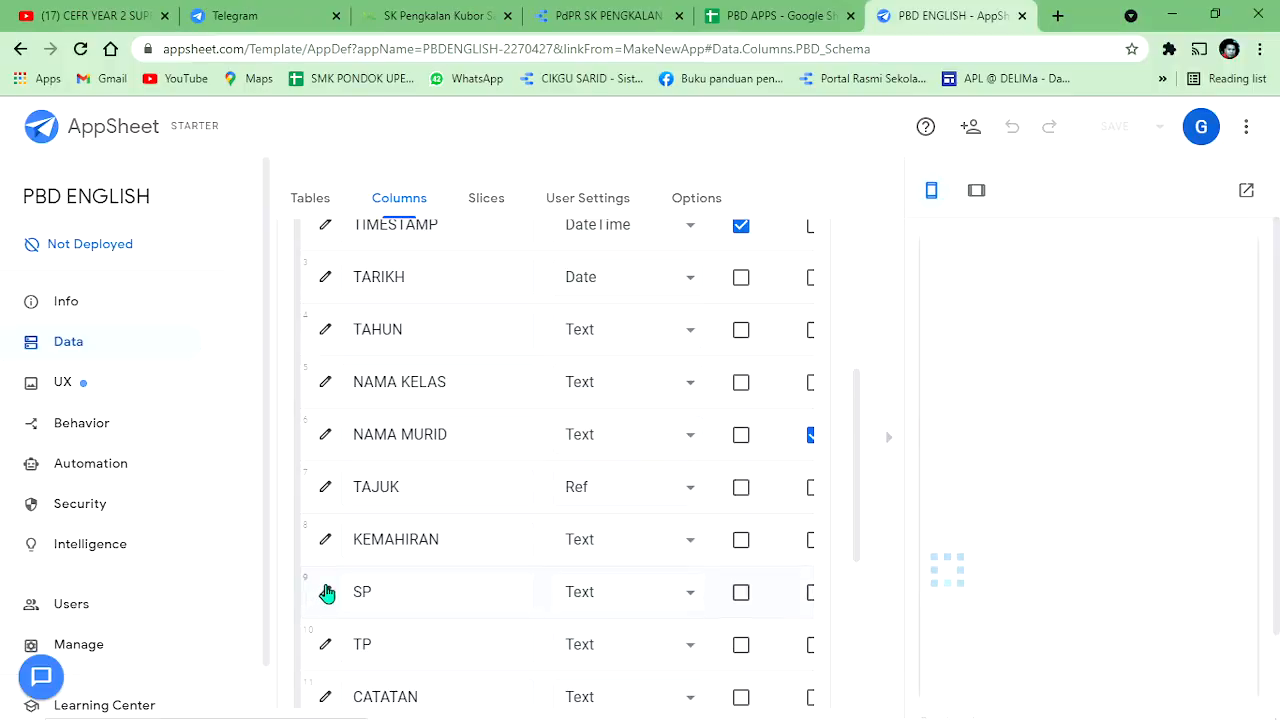
Step: Set the SP column's Valid If formula to DATA[SP], checking the header in the DATA sheet, and save the app
left_click(326, 593)
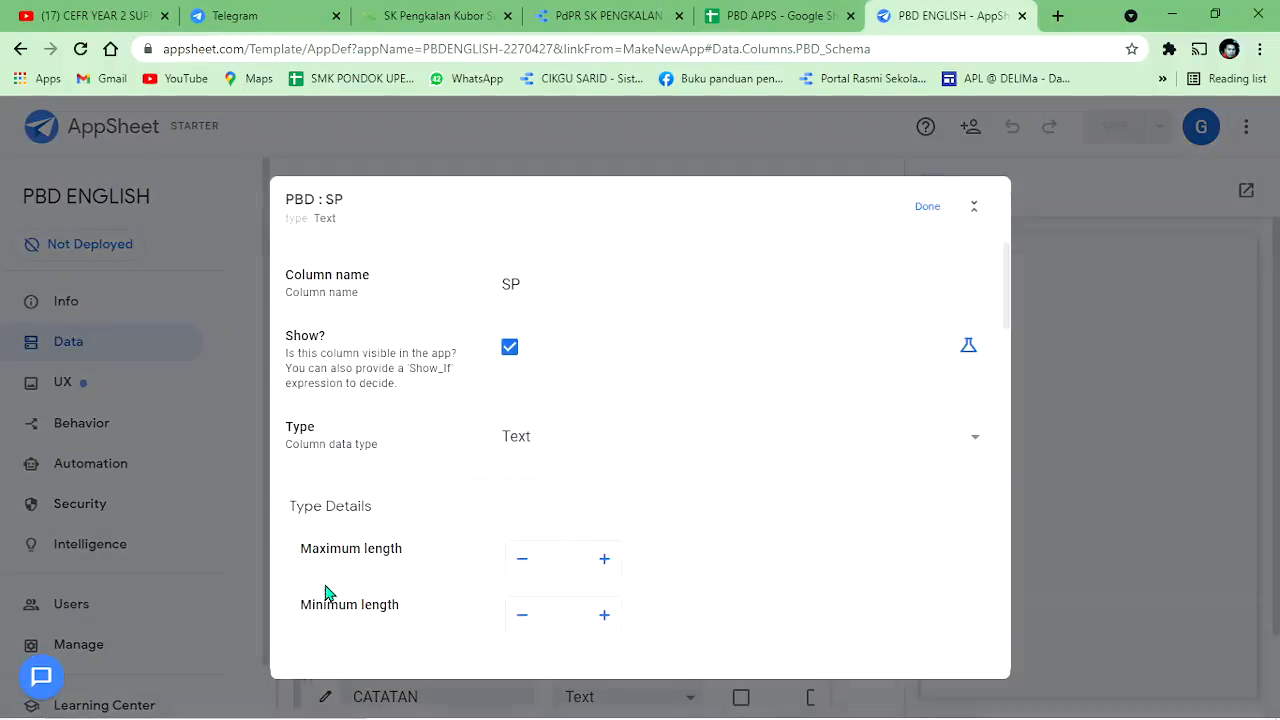
scroll(552, 445, "down", 2)
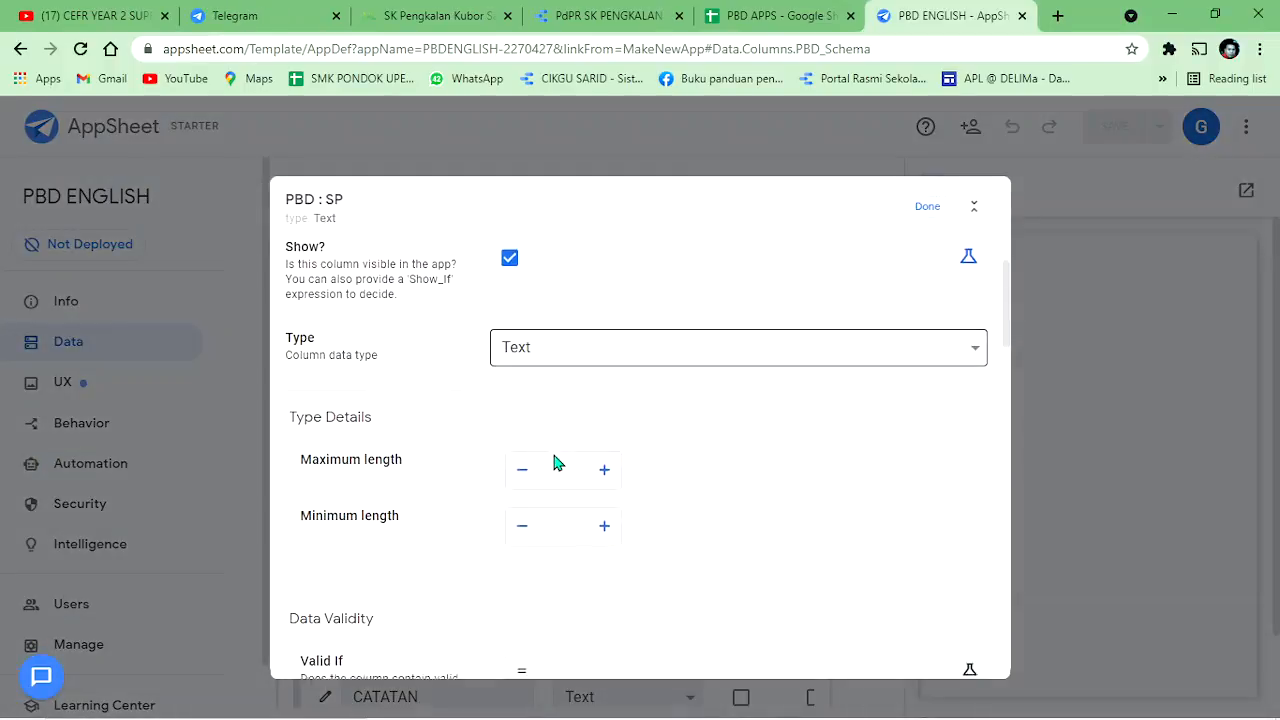
scroll(572, 478, "down", 3)
left_click(586, 400)
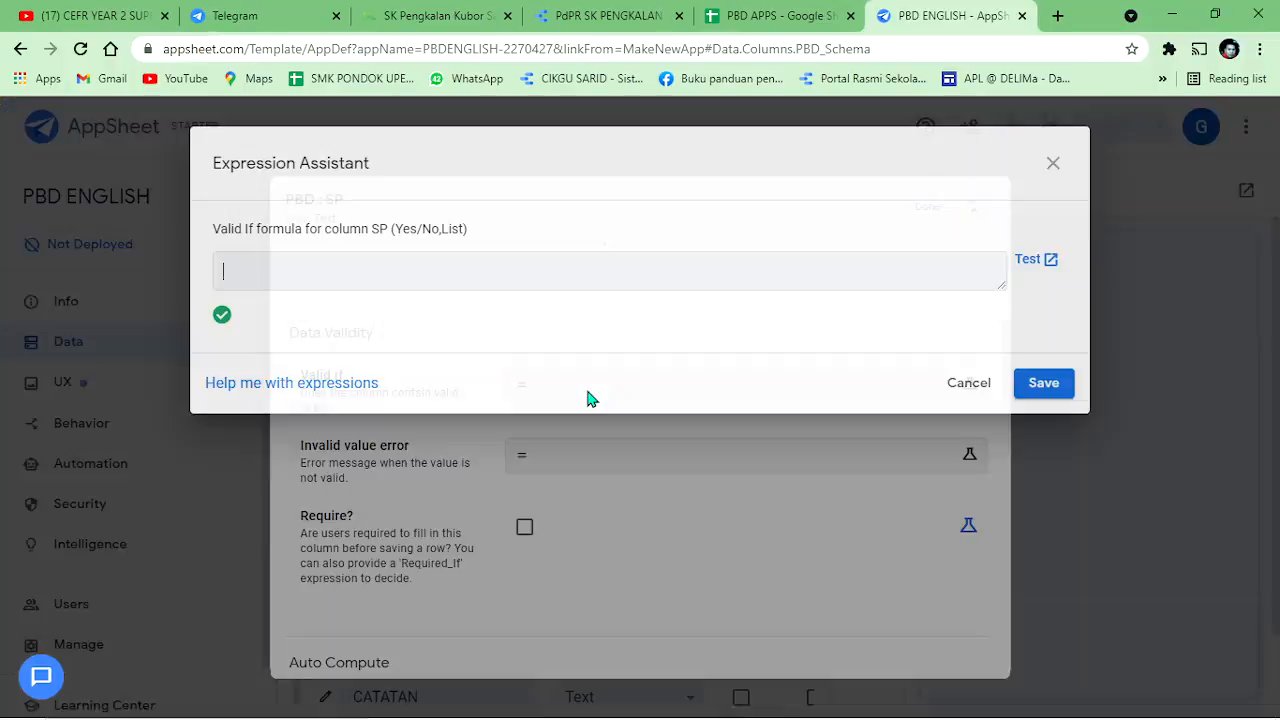
left_click(785, 15)
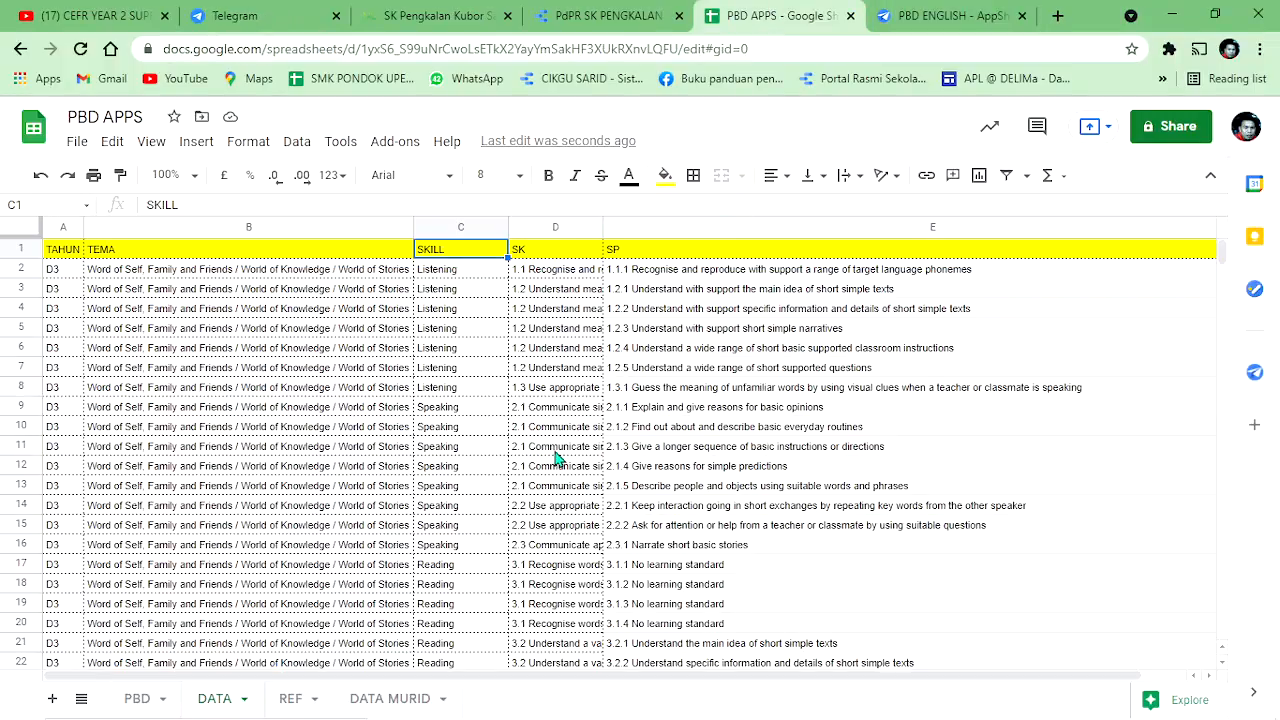
left_click(648, 254)
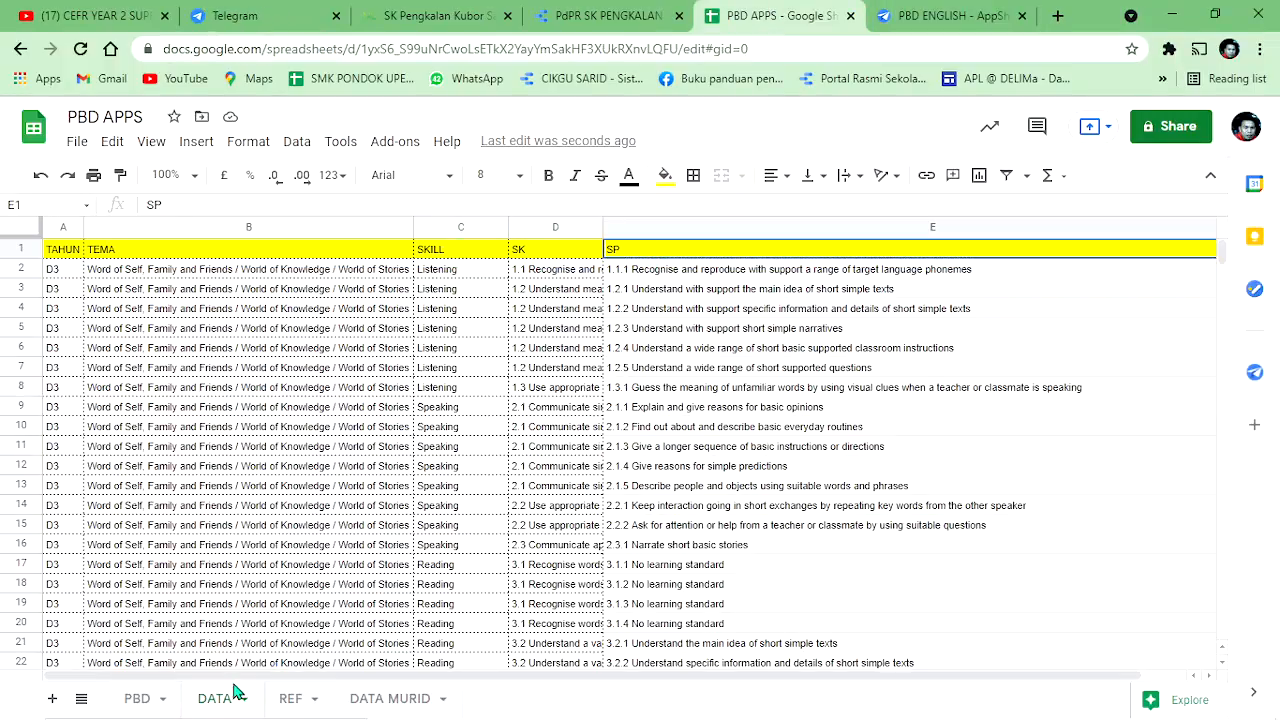
left_click(960, 15)
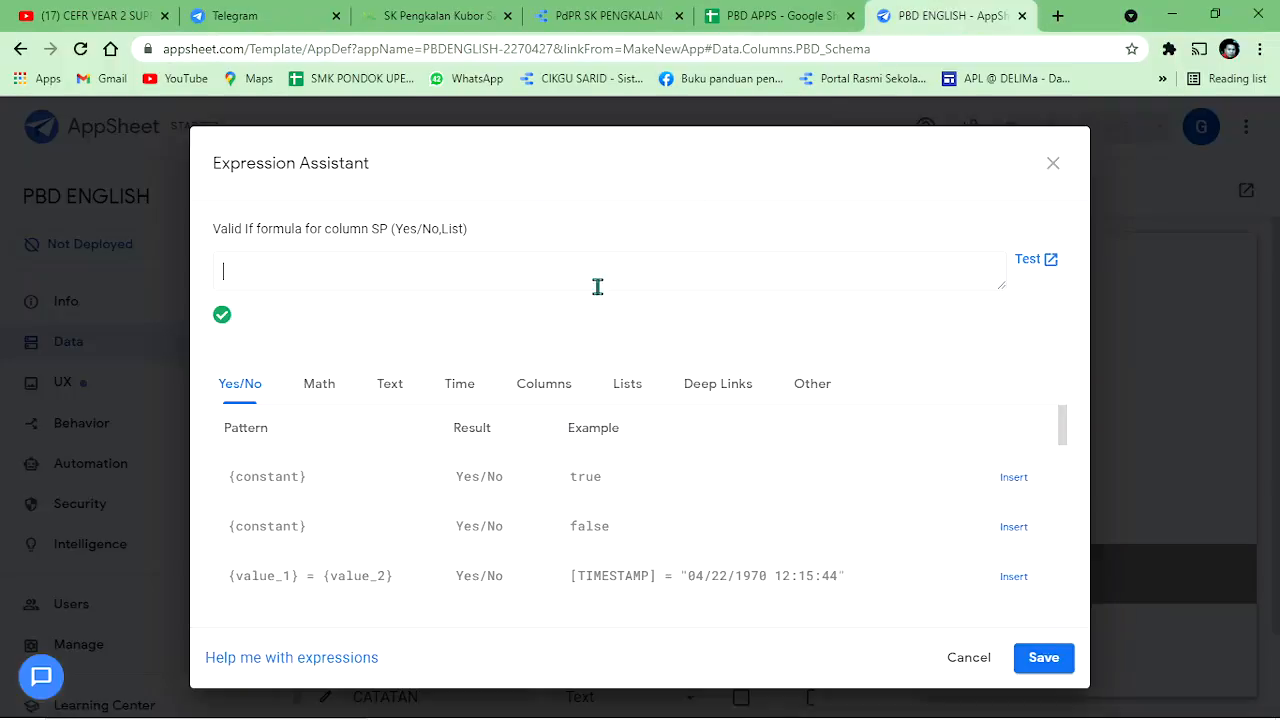
type("DATA")
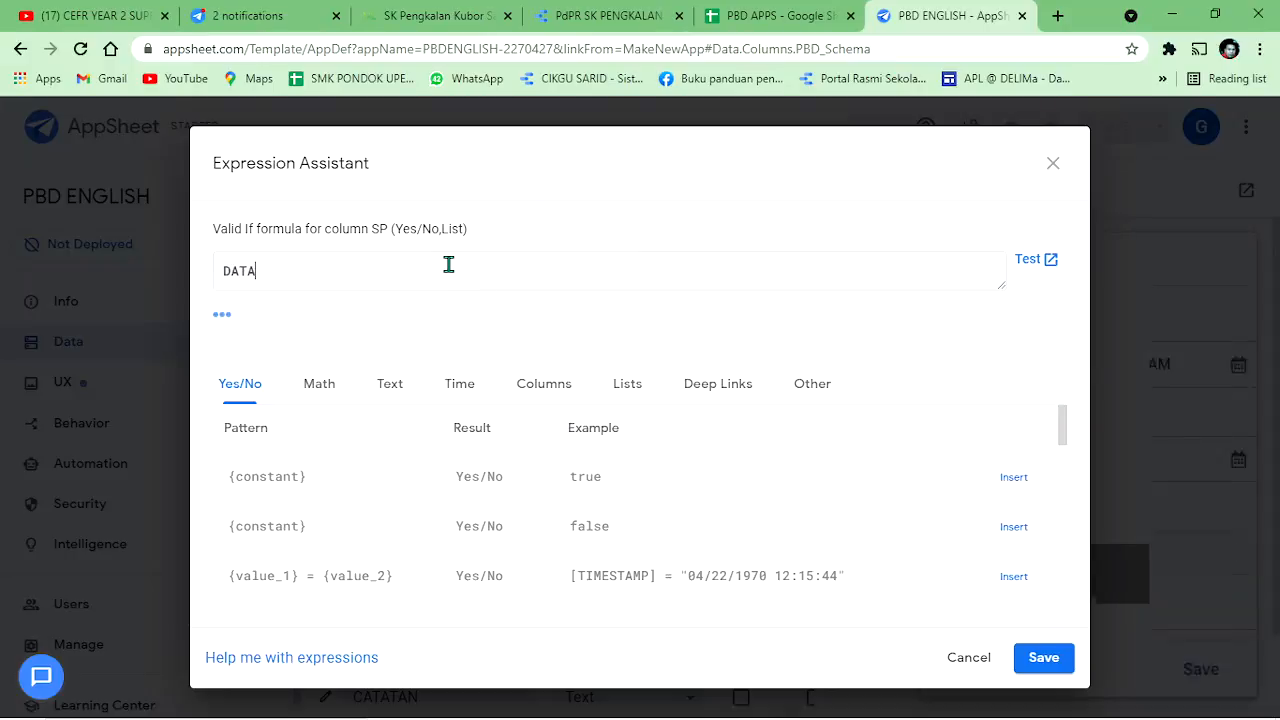
type("[SP")
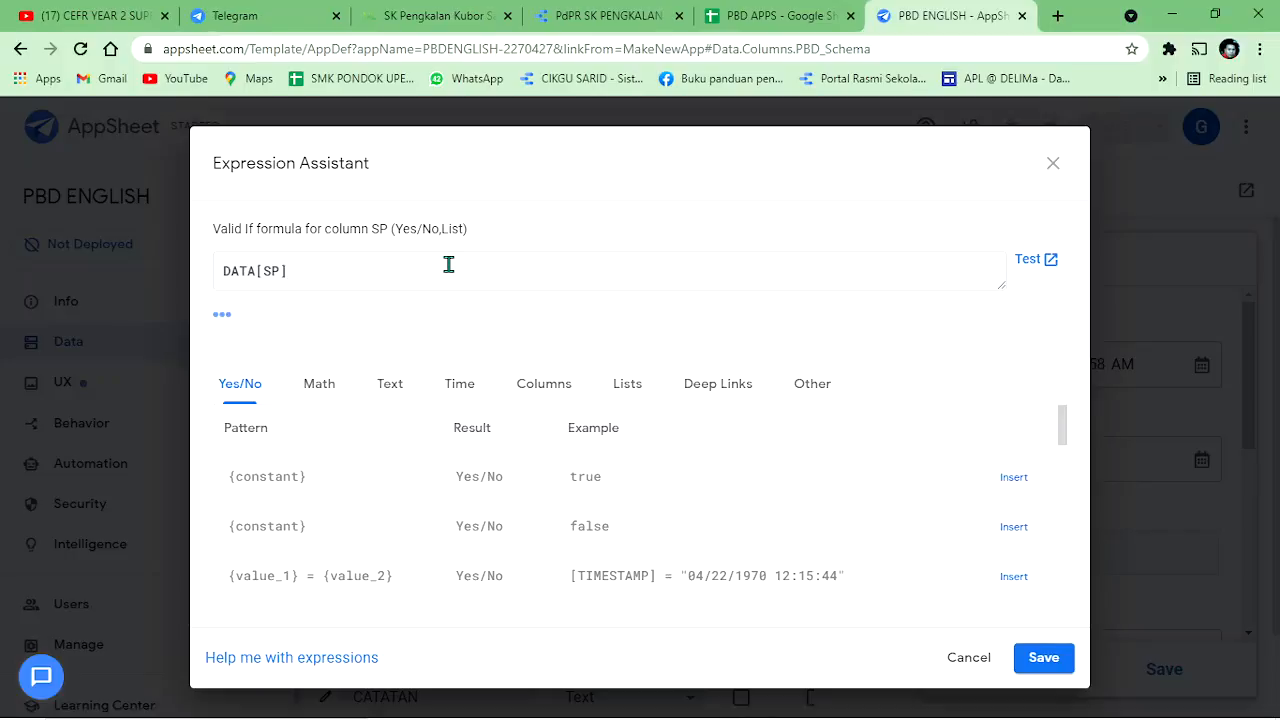
left_click(1045, 659)
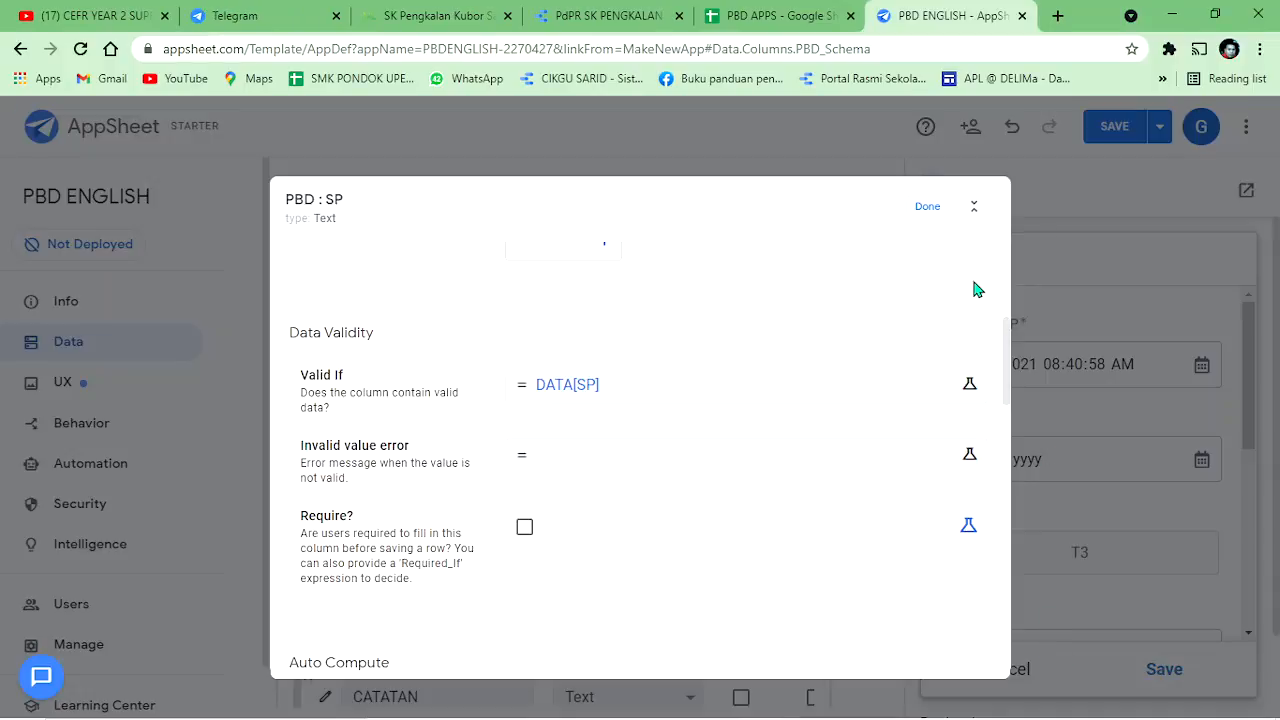
left_click(929, 210)
left_click(1103, 148)
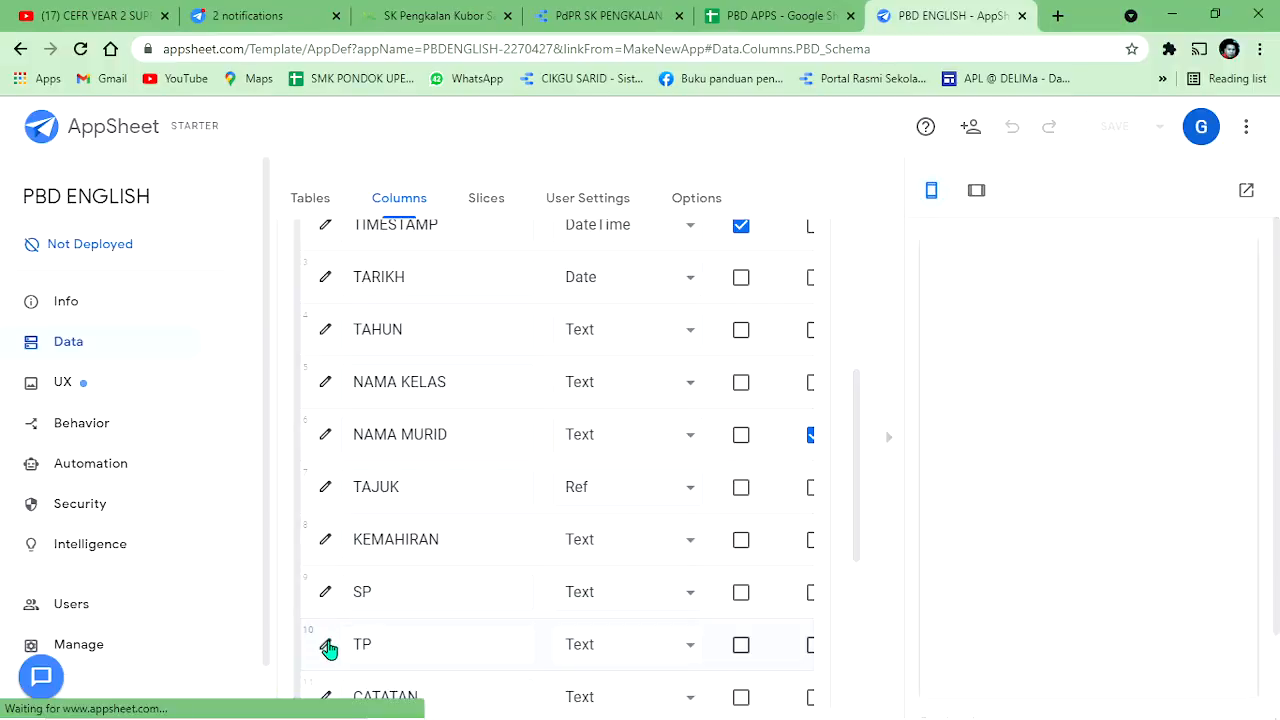
Step: Change the data type of the PBD table's TP column to Enum
left_click(326, 646)
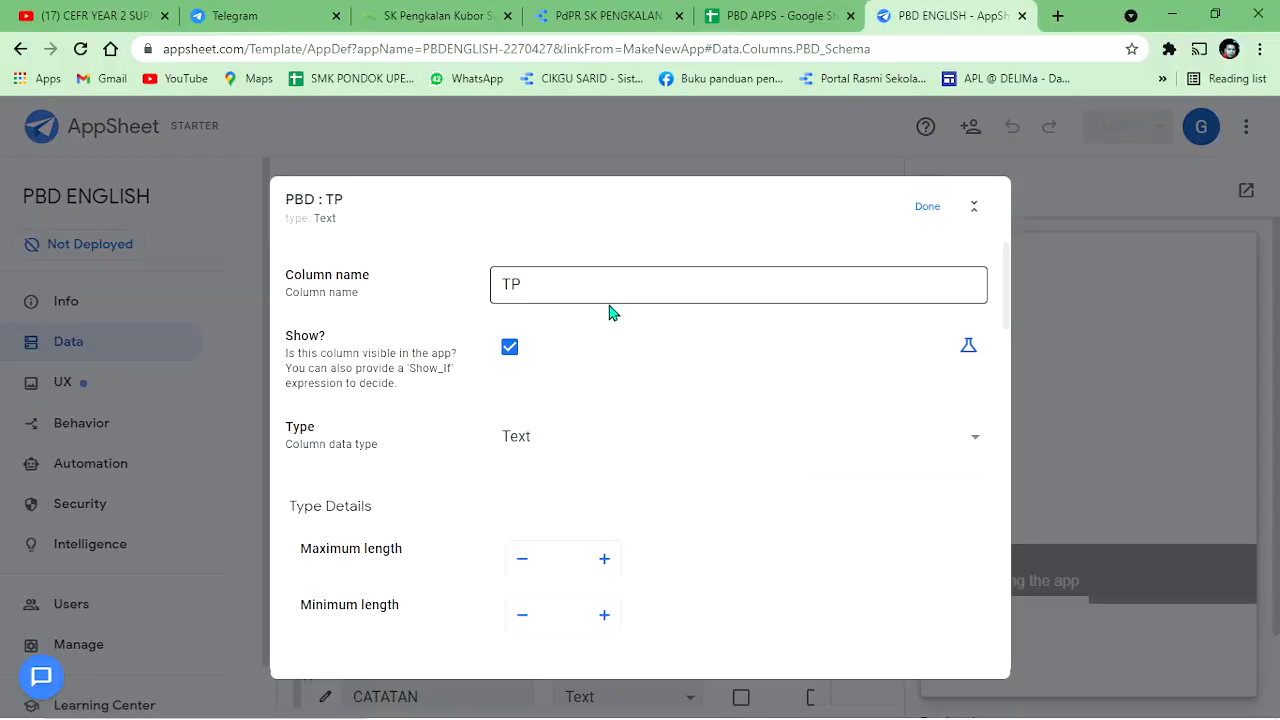
left_click(608, 447)
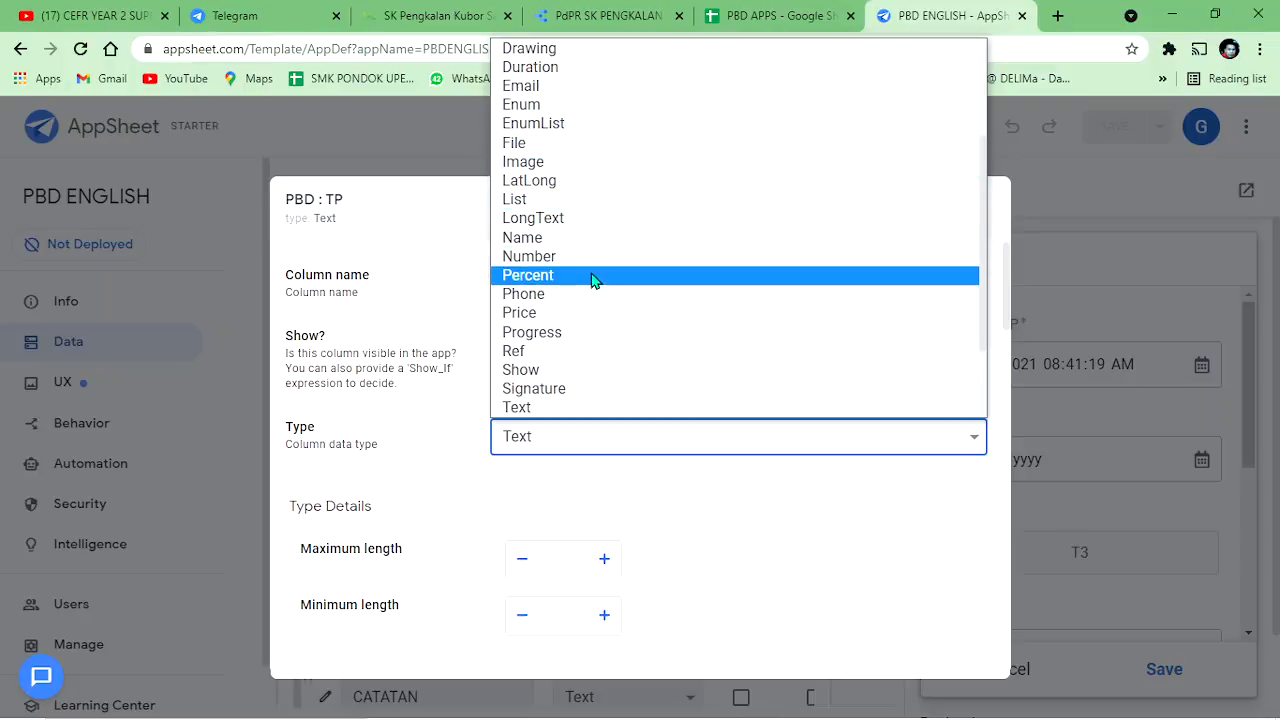
scroll(605, 220, "up", 2)
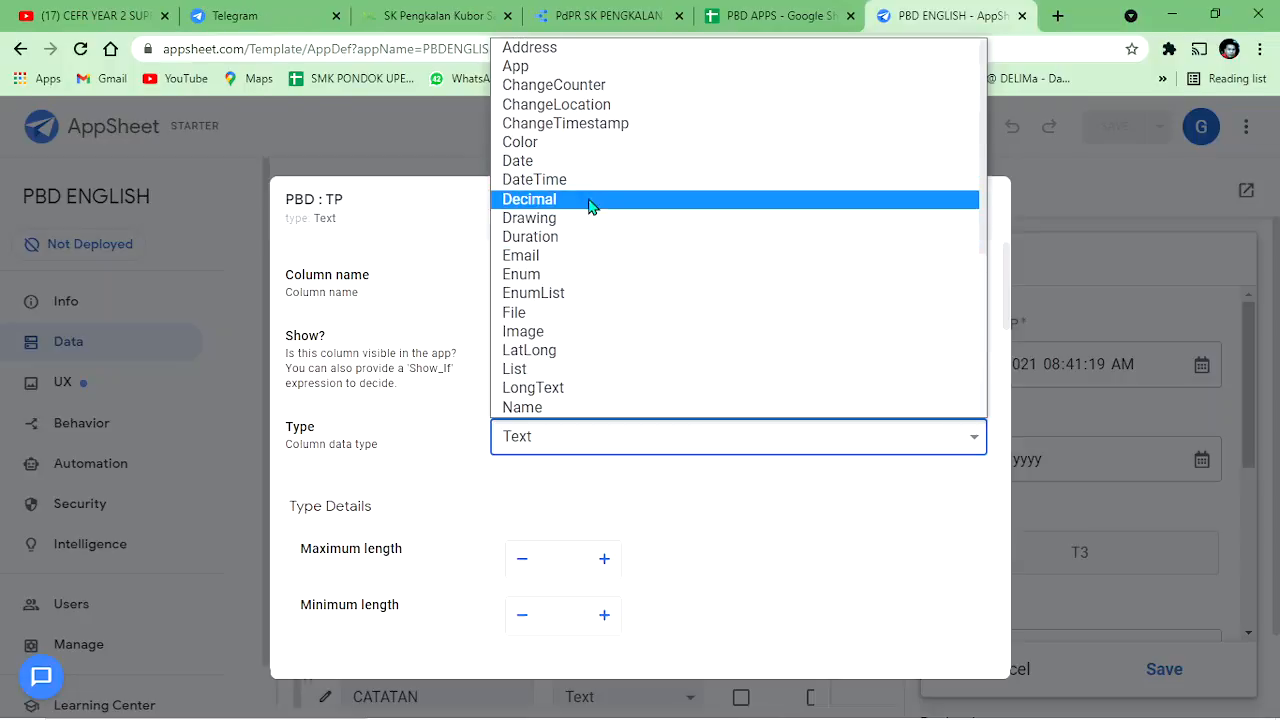
left_click(573, 279)
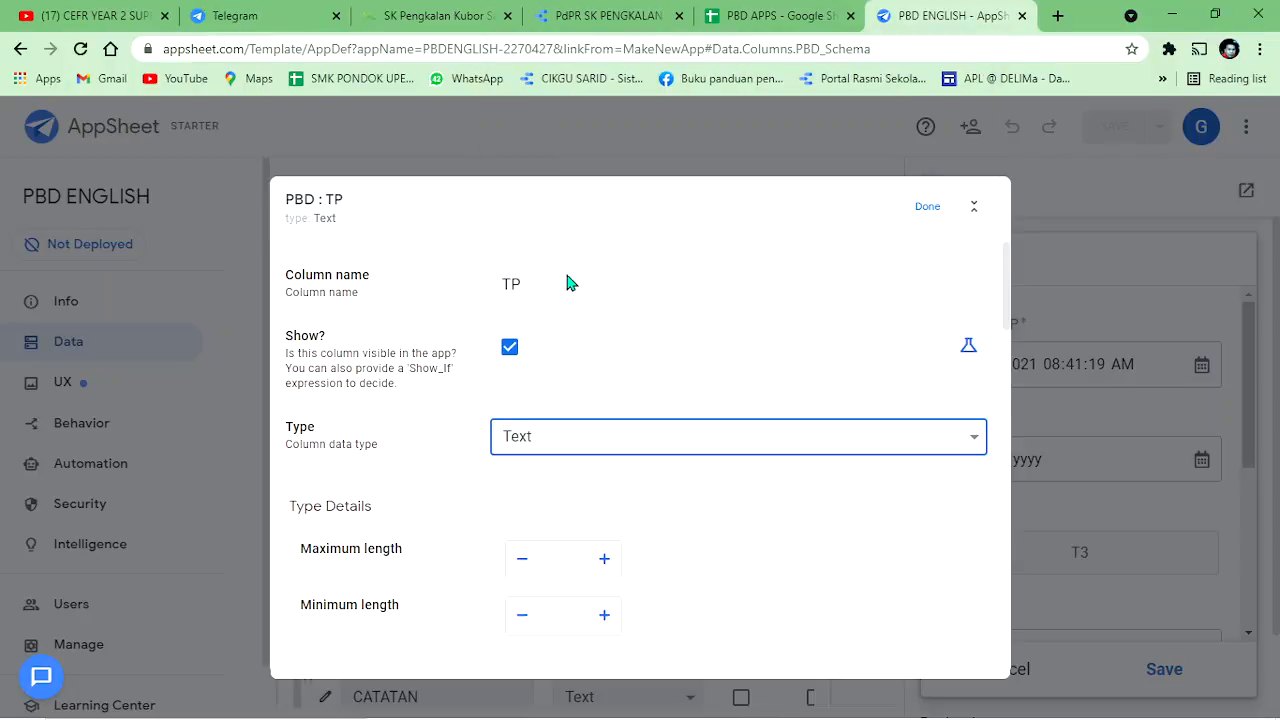
Step: Add TP 1, TP 2, TP 3, TP 4, TP 5 and TP 6 as the TP column's values and close its settings
scroll(582, 320, "down", 2)
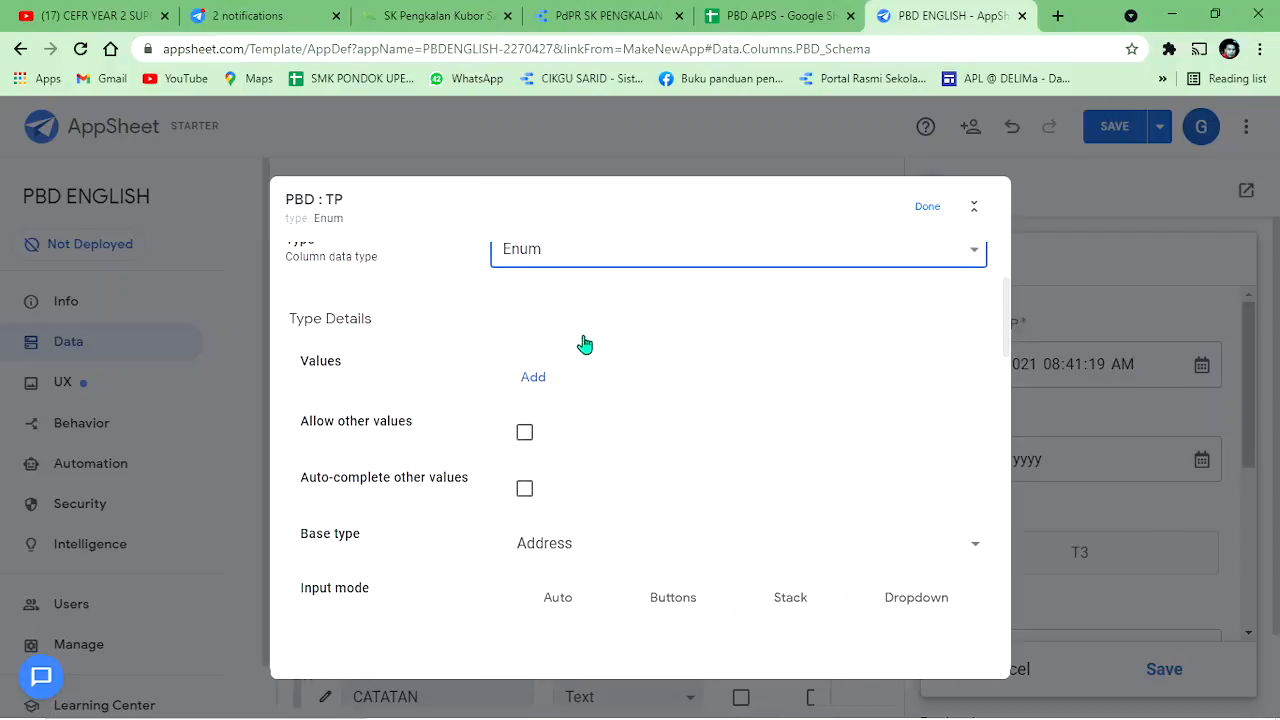
left_click(533, 377)
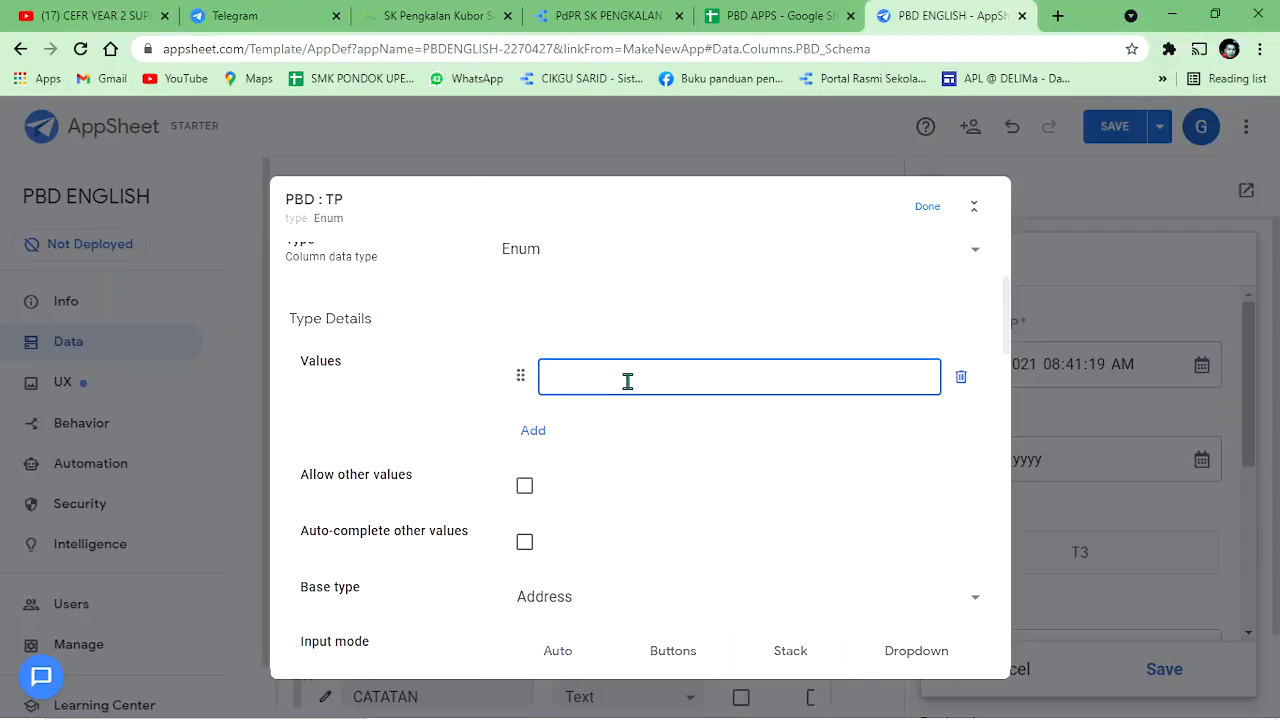
type("TP 1")
left_click(530, 430)
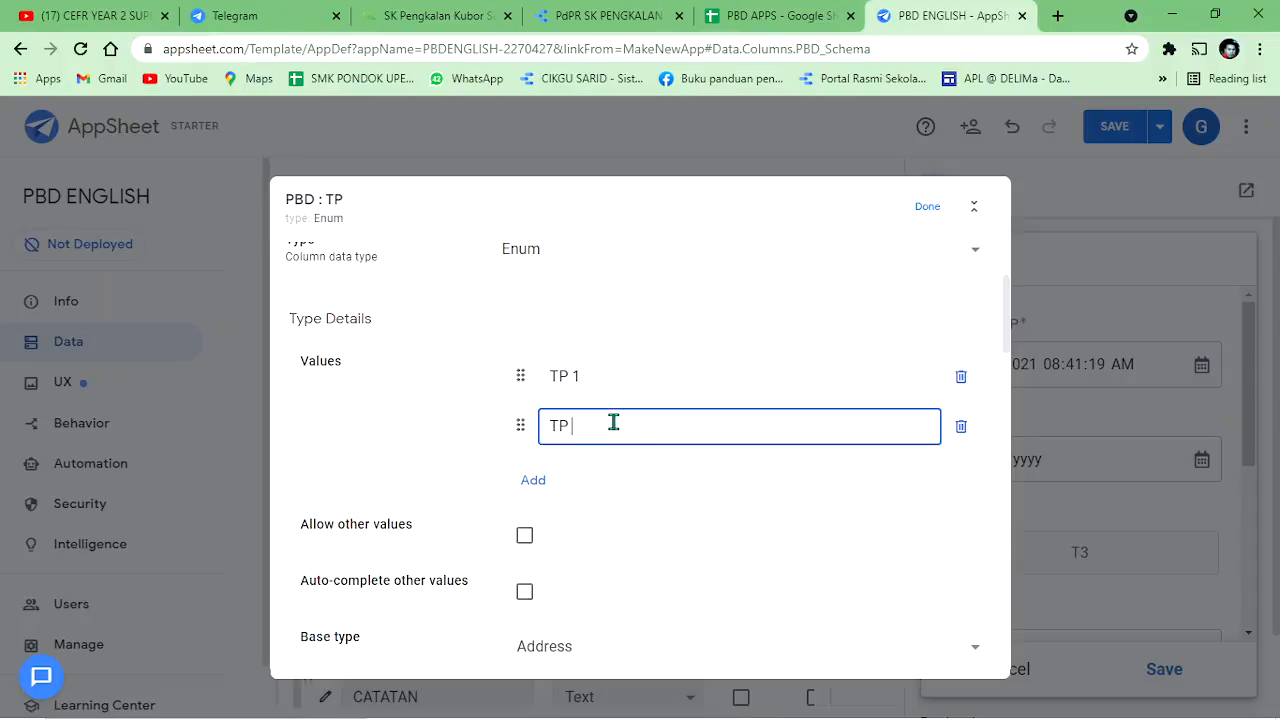
left_click(540, 477)
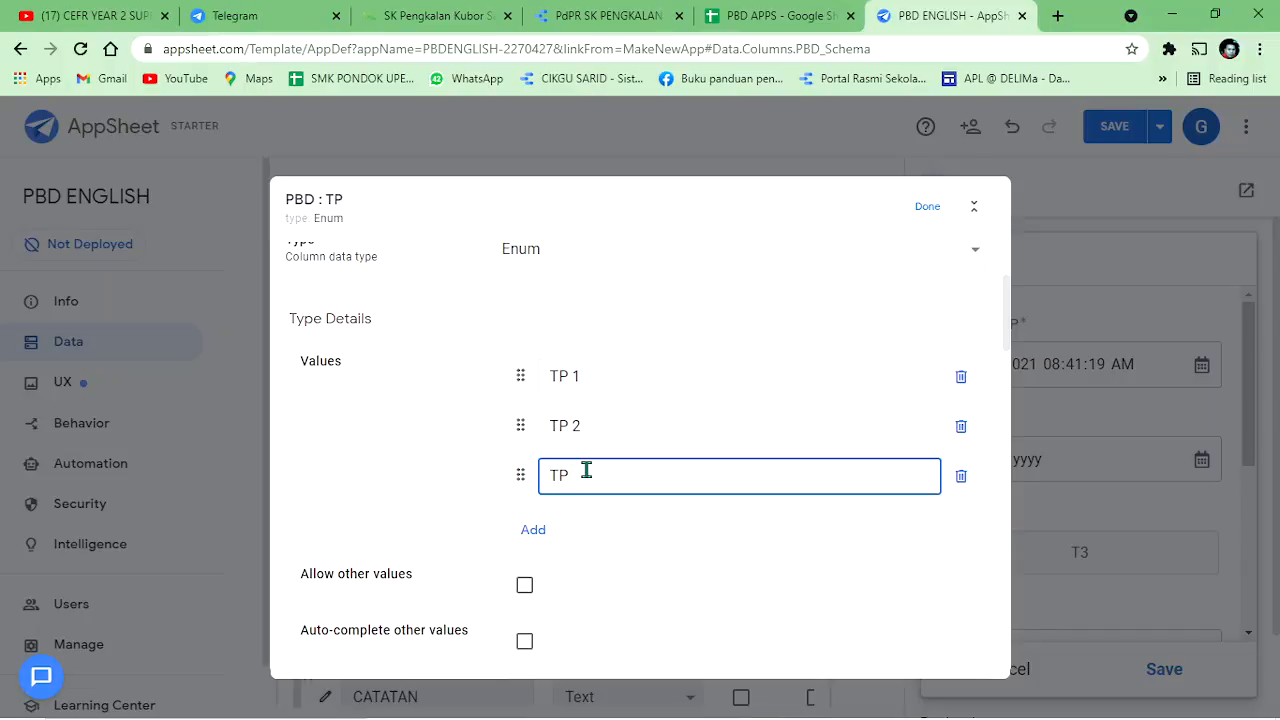
type("3")
left_click(537, 531)
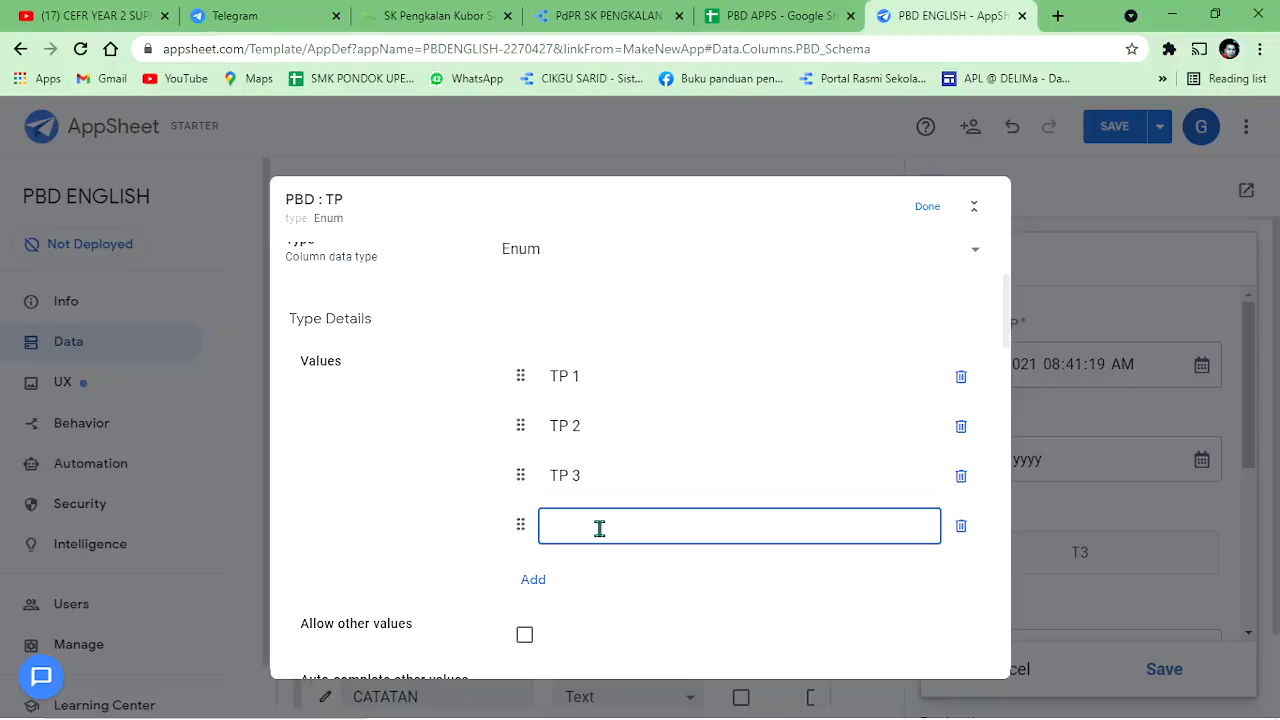
type("TP 4")
left_click(540, 580)
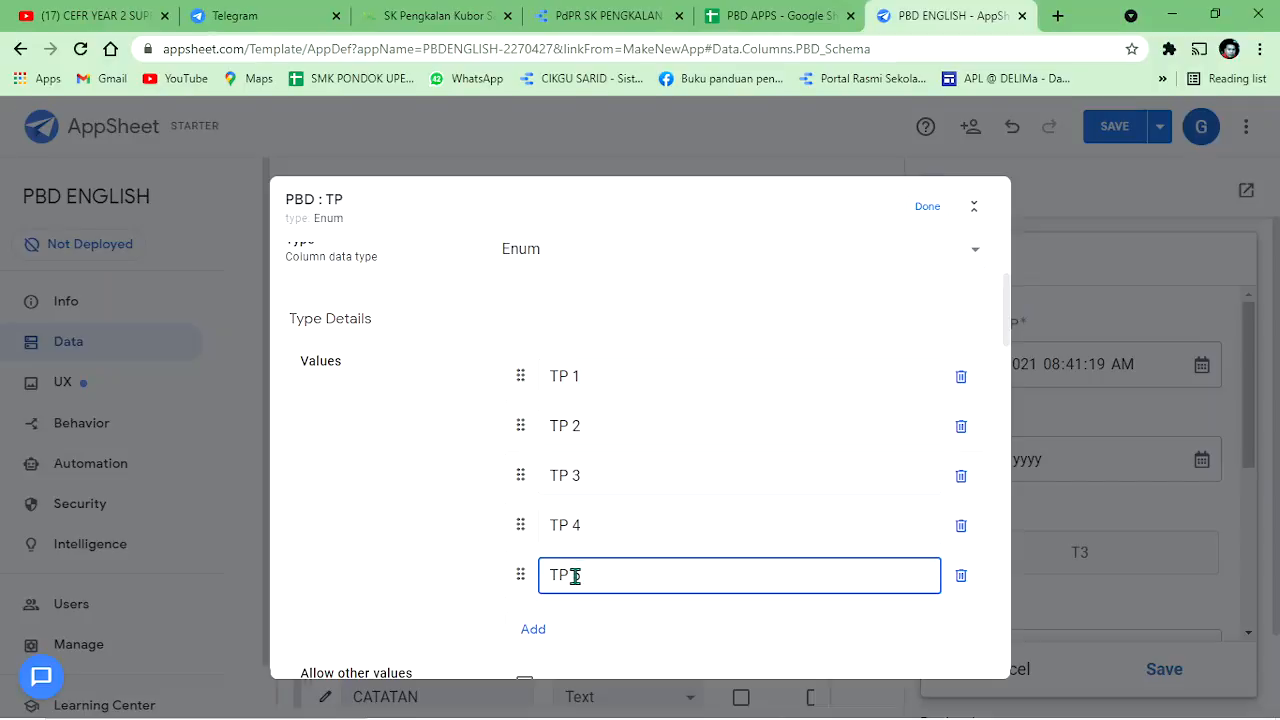
left_click(576, 628)
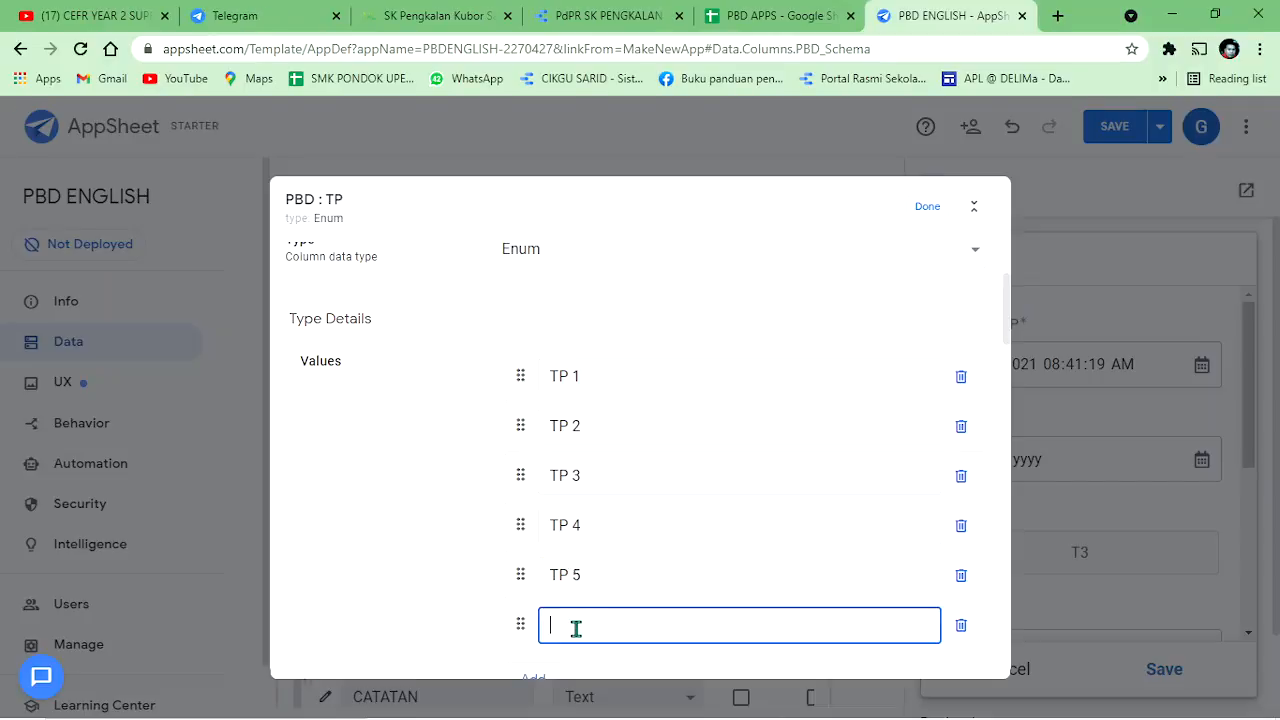
type("TP 6")
scroll(686, 443, "down", 1)
scroll(689, 531, "up", 1)
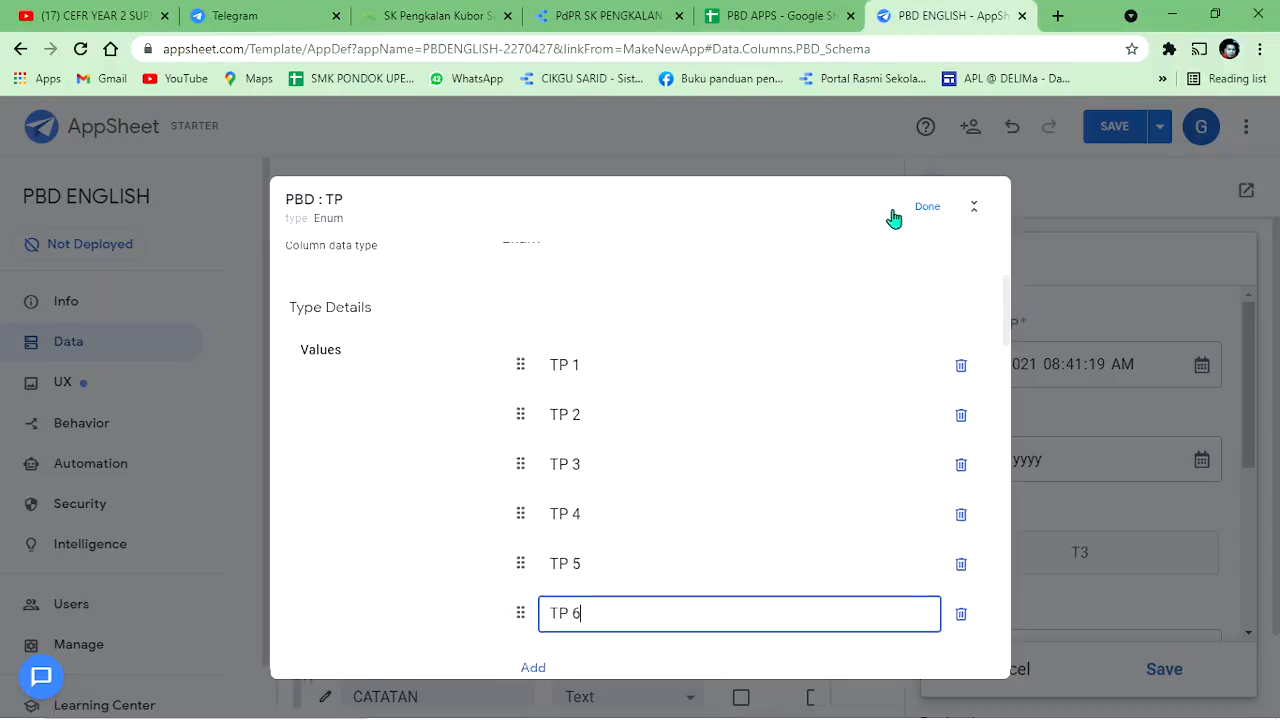
left_click(925, 213)
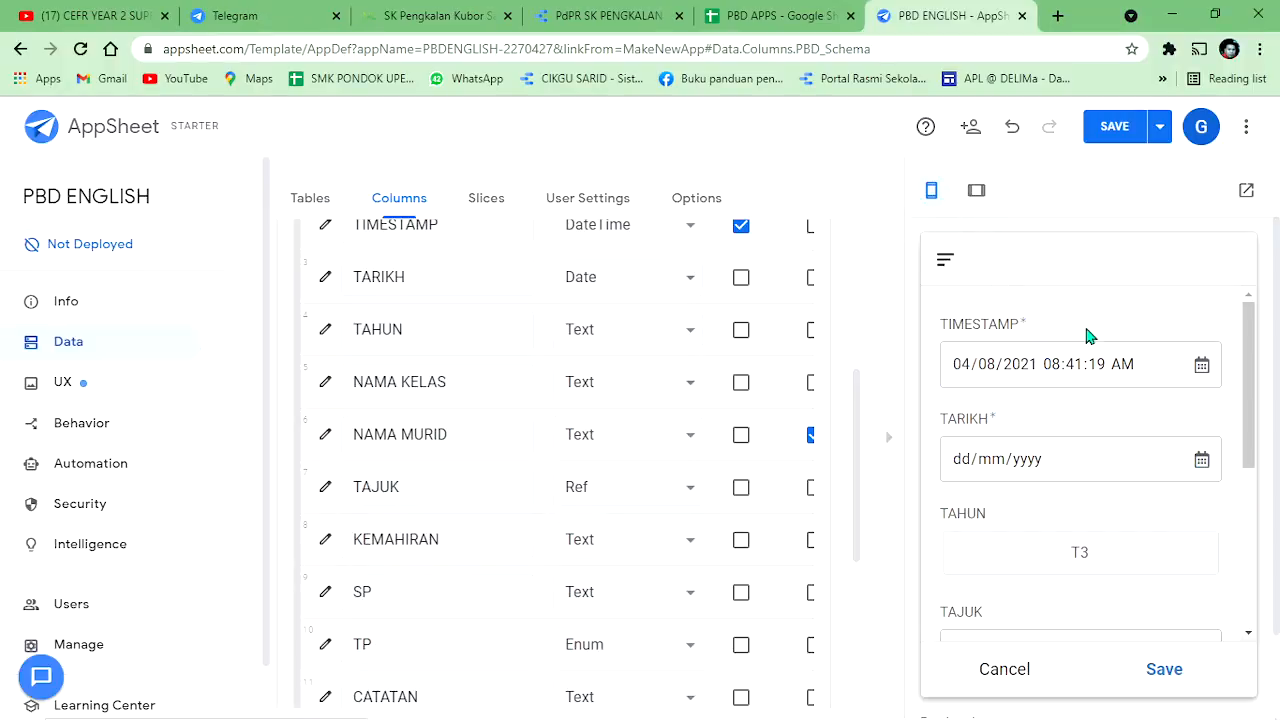
Step: Check the TP choices in the form preview, close them without selecting one, and look over the remaining tables
scroll(1110, 380, "down", 2)
scroll(1131, 423, "down", 3)
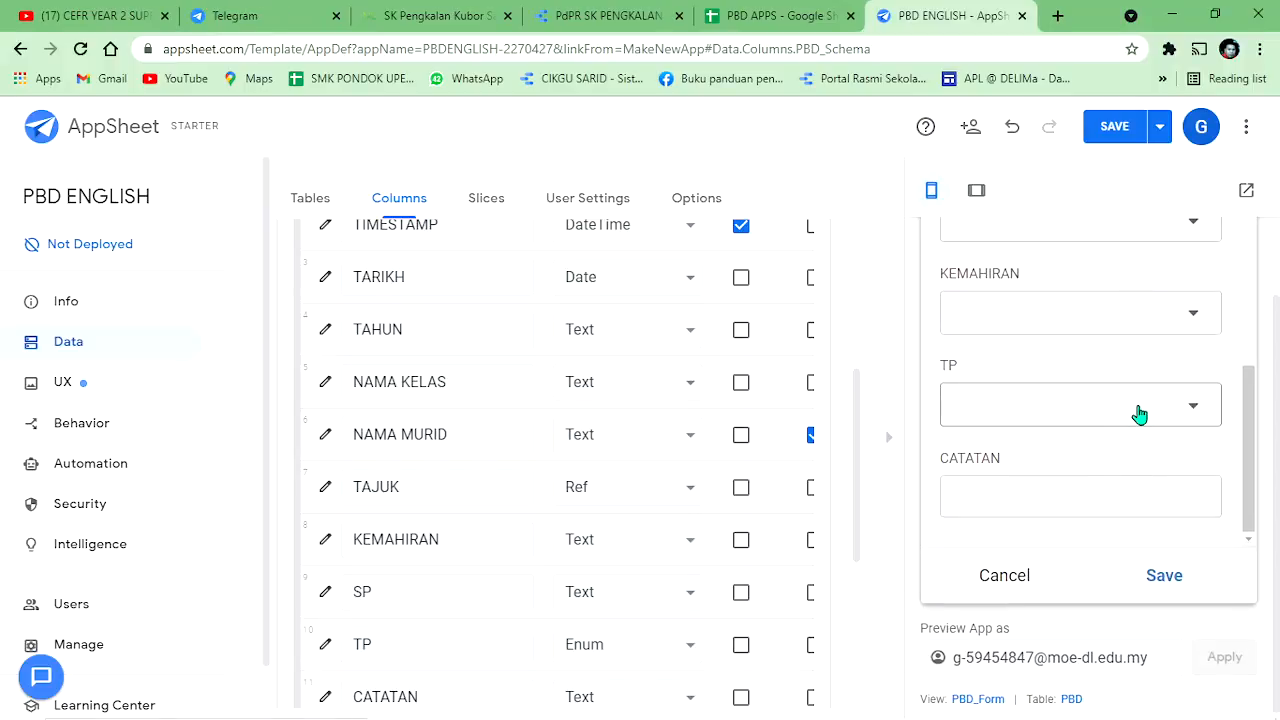
left_click(1120, 414)
scroll(1023, 340, "up", 1)
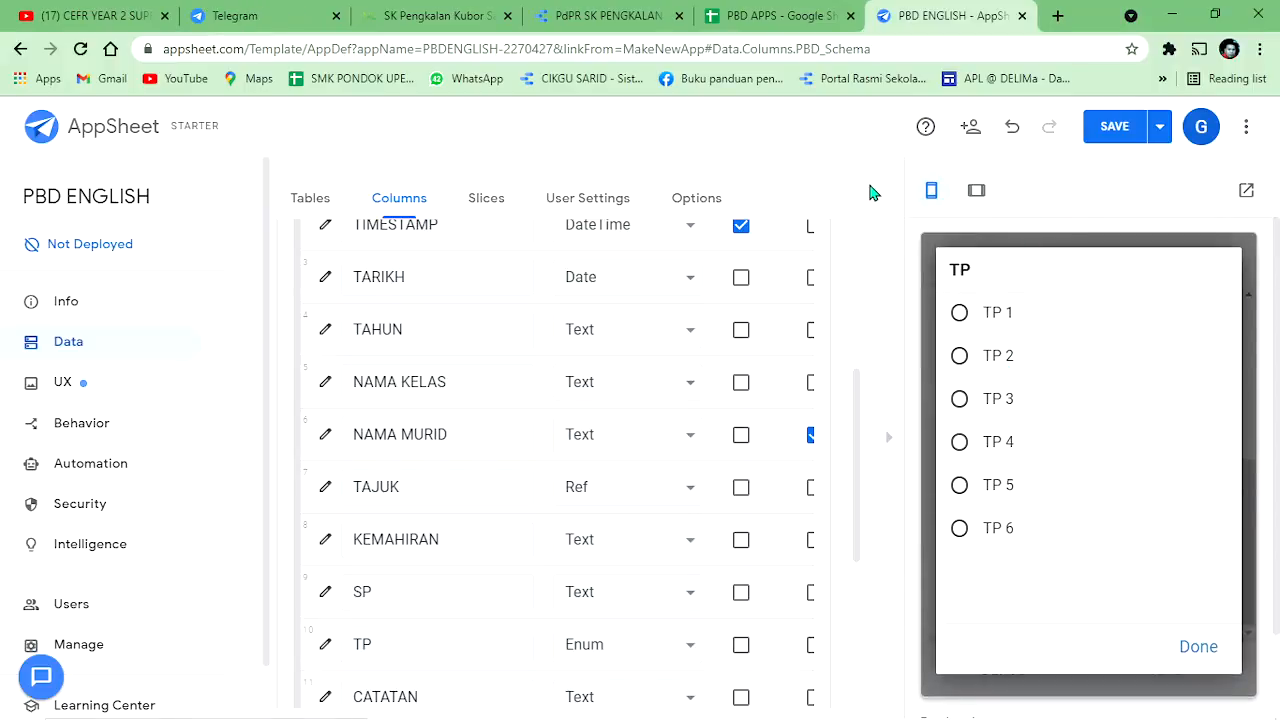
left_click(1196, 647)
scroll(697, 463, "down", 3)
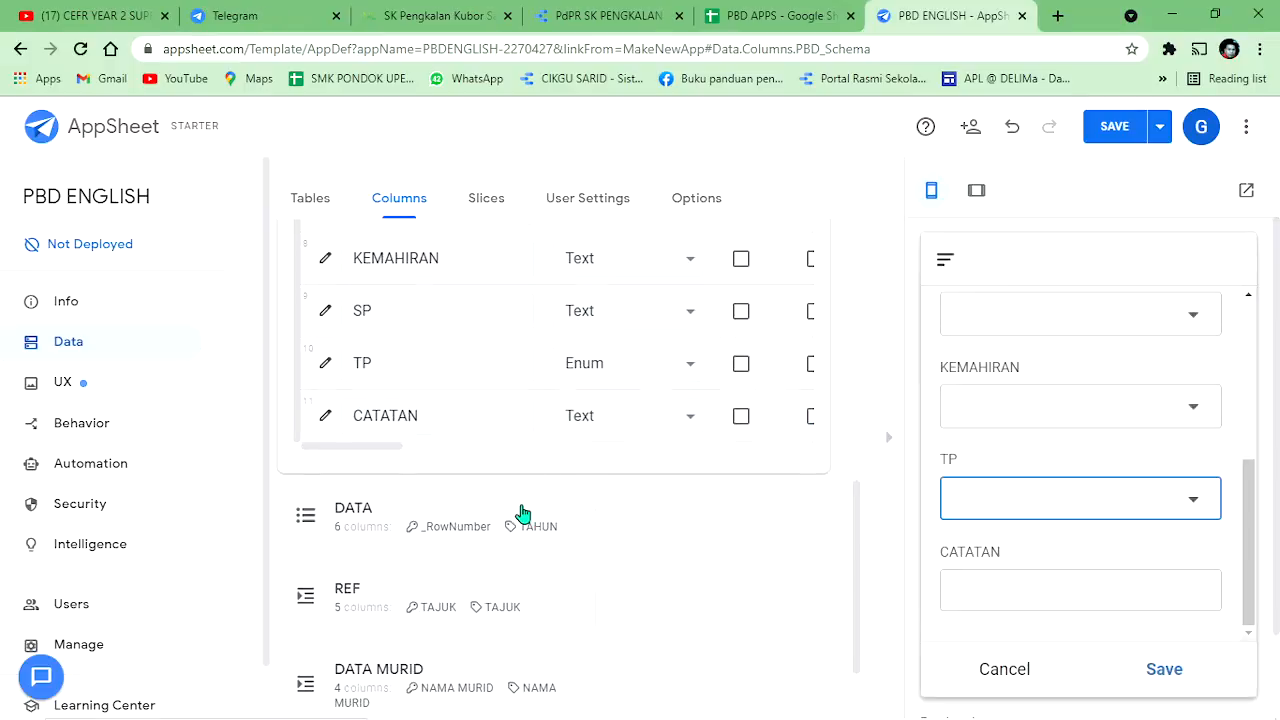
Step: Change the data type of the PBD table's CATATAN column to LongText and save the app
left_click(329, 417)
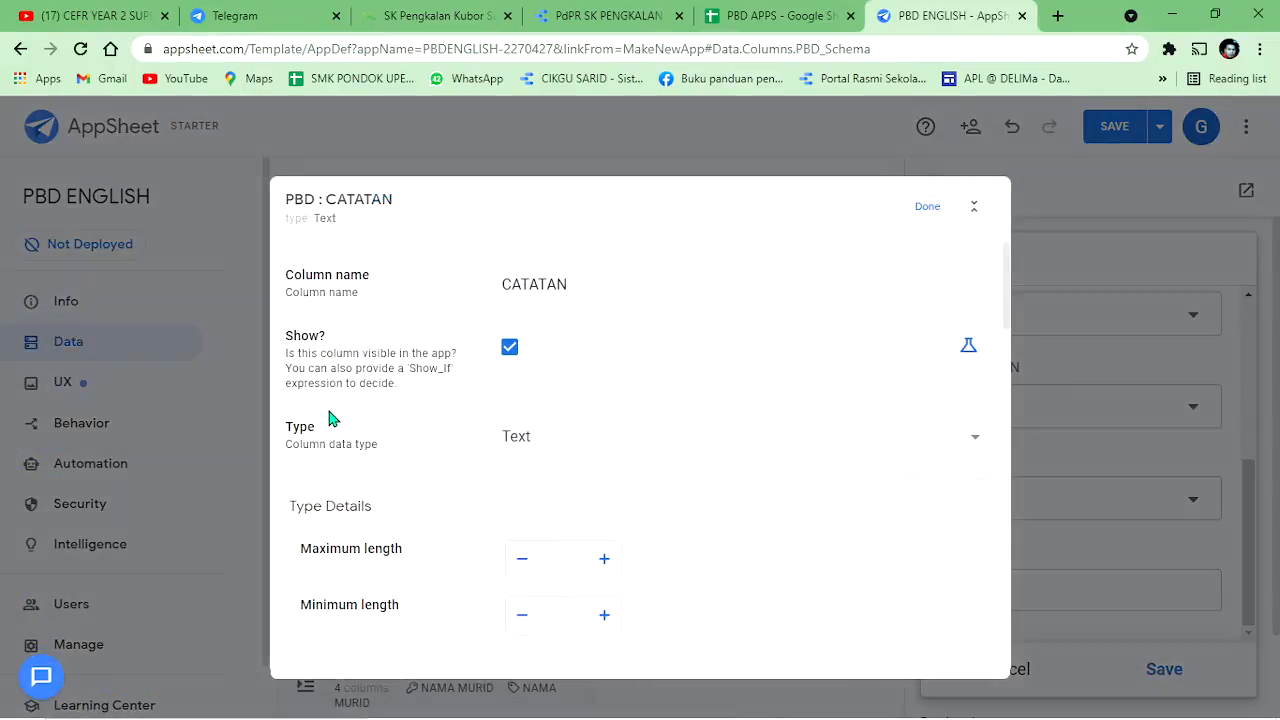
left_click(588, 438)
scroll(575, 310, "down", 1)
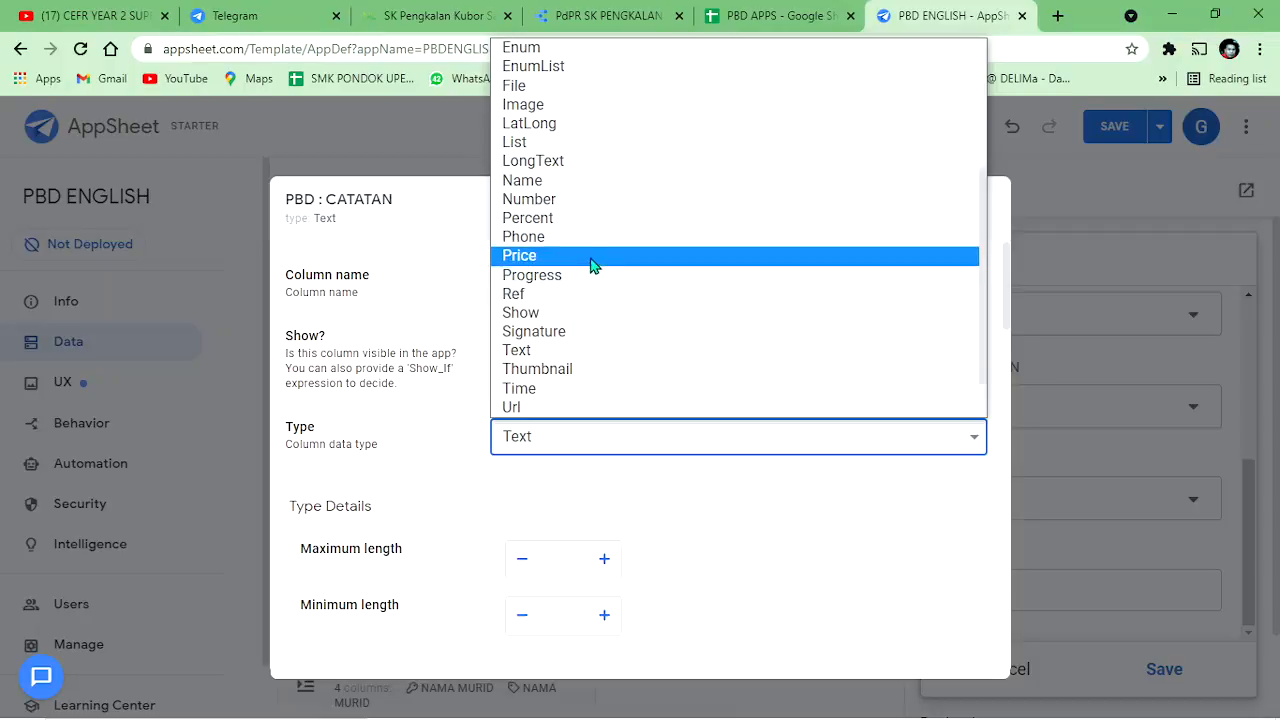
left_click(588, 163)
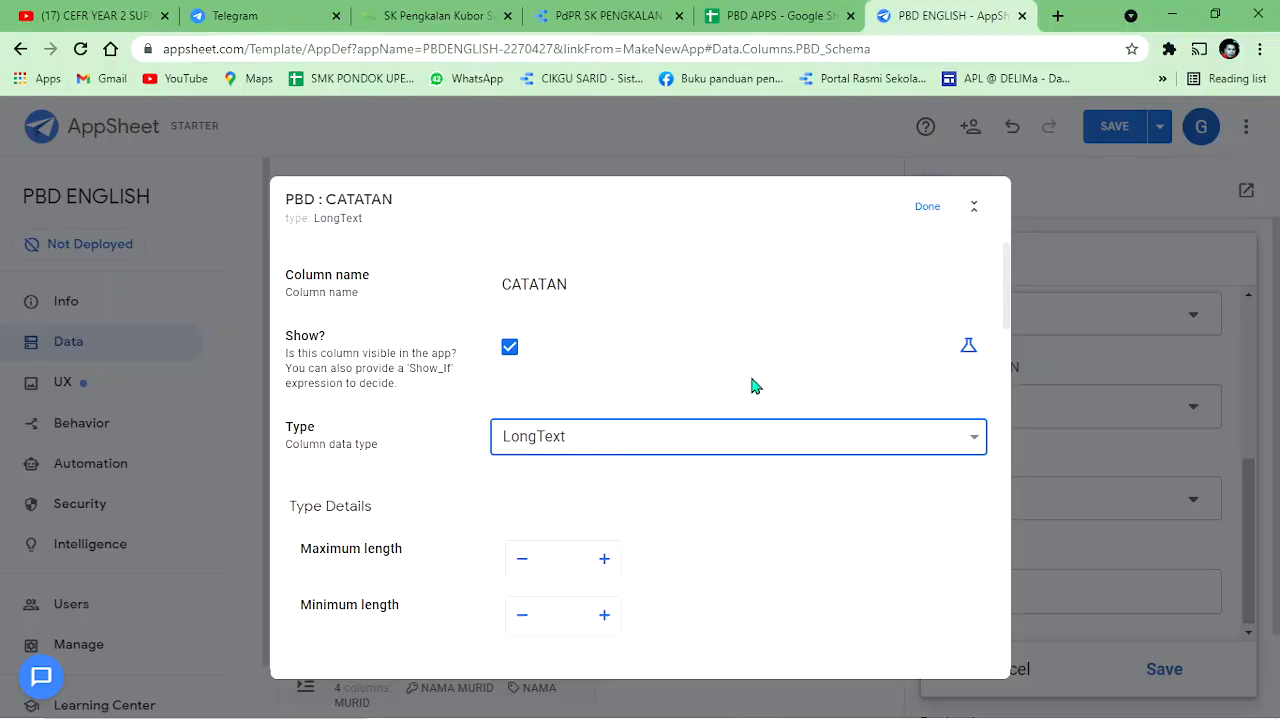
left_click(676, 437)
scroll(614, 386, "down", 1)
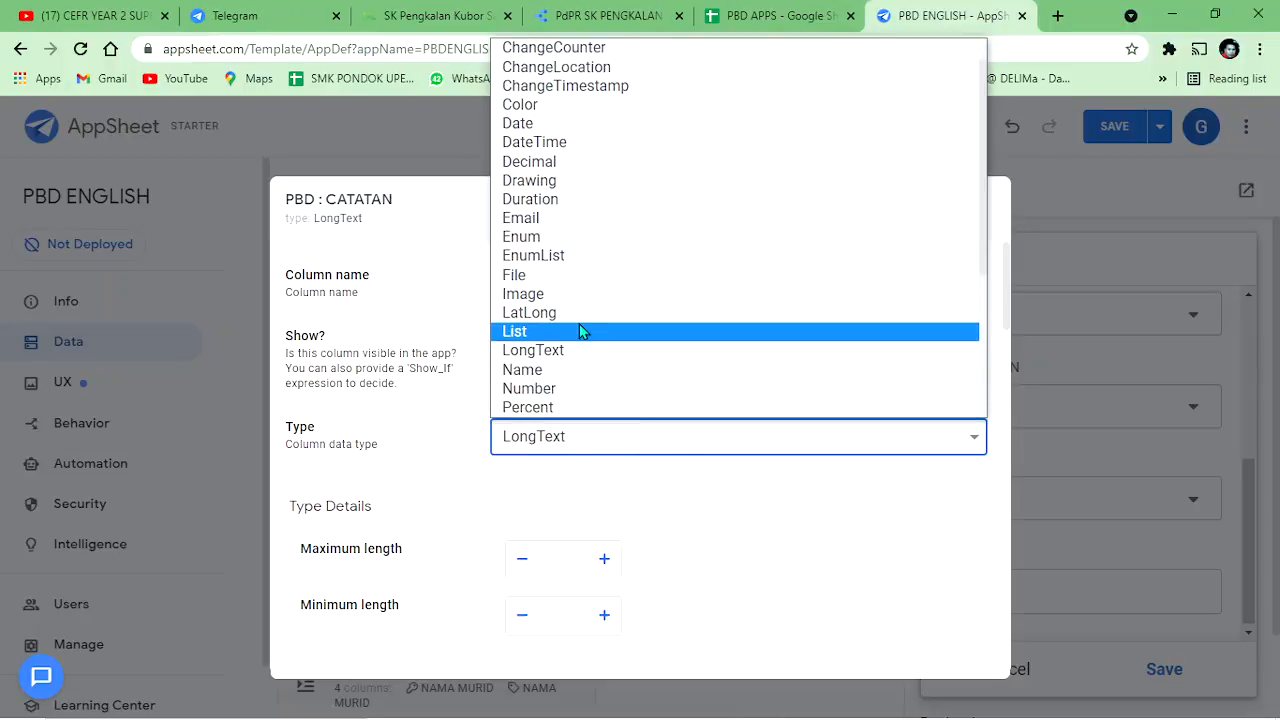
scroll(575, 330, "up", 1)
scroll(577, 365, "down", 2)
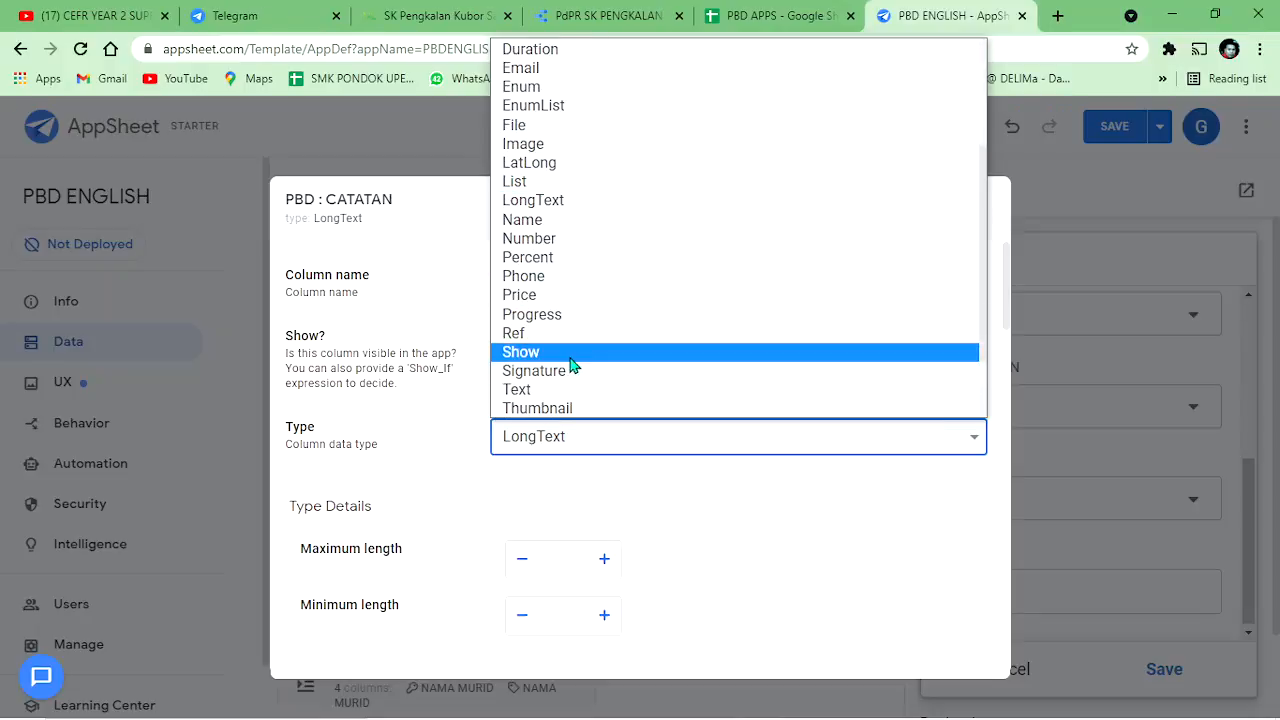
left_click(572, 207)
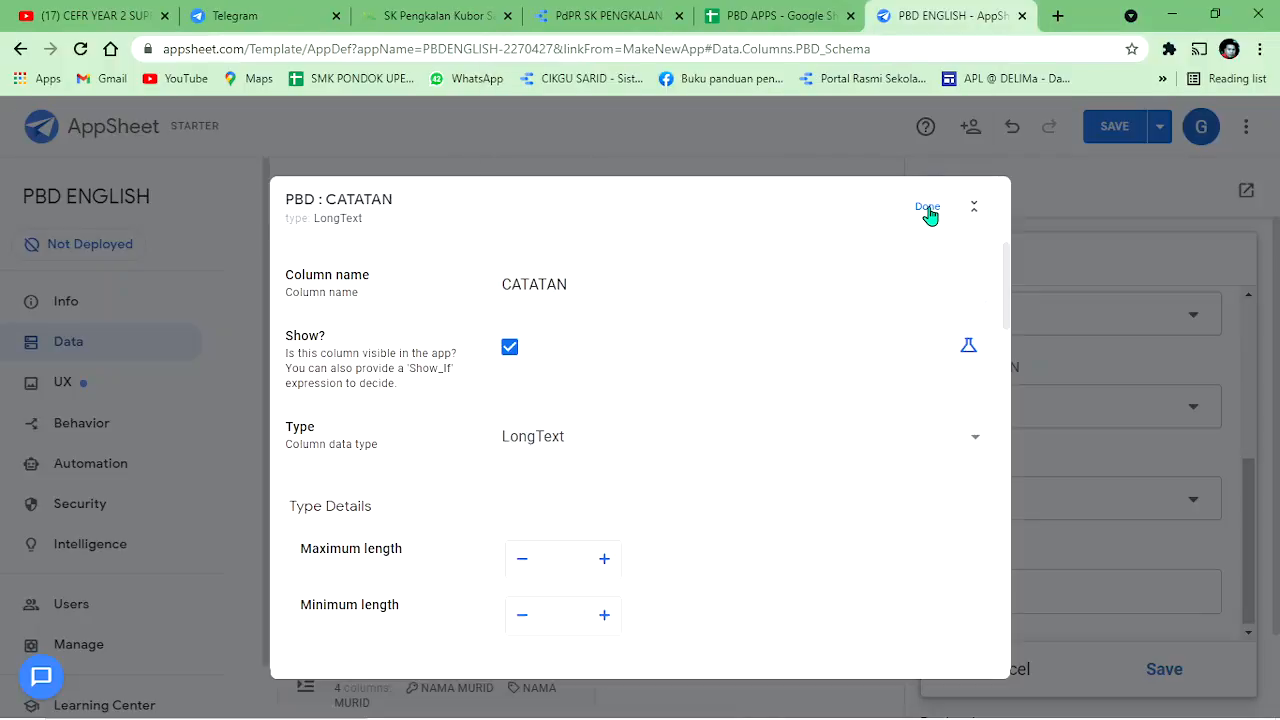
left_click(926, 212)
left_click(1113, 126)
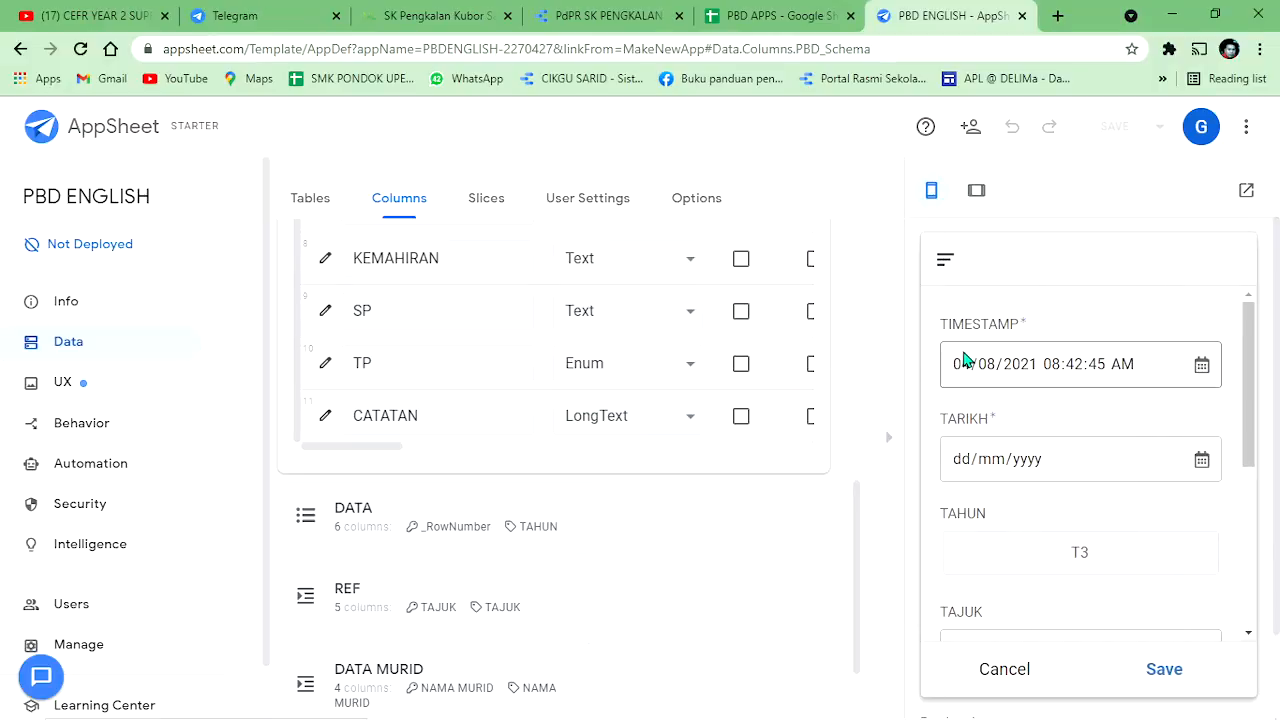
Step: Open the calendar for the TARIKH date in the form preview
left_click(1195, 461)
left_click(1198, 460)
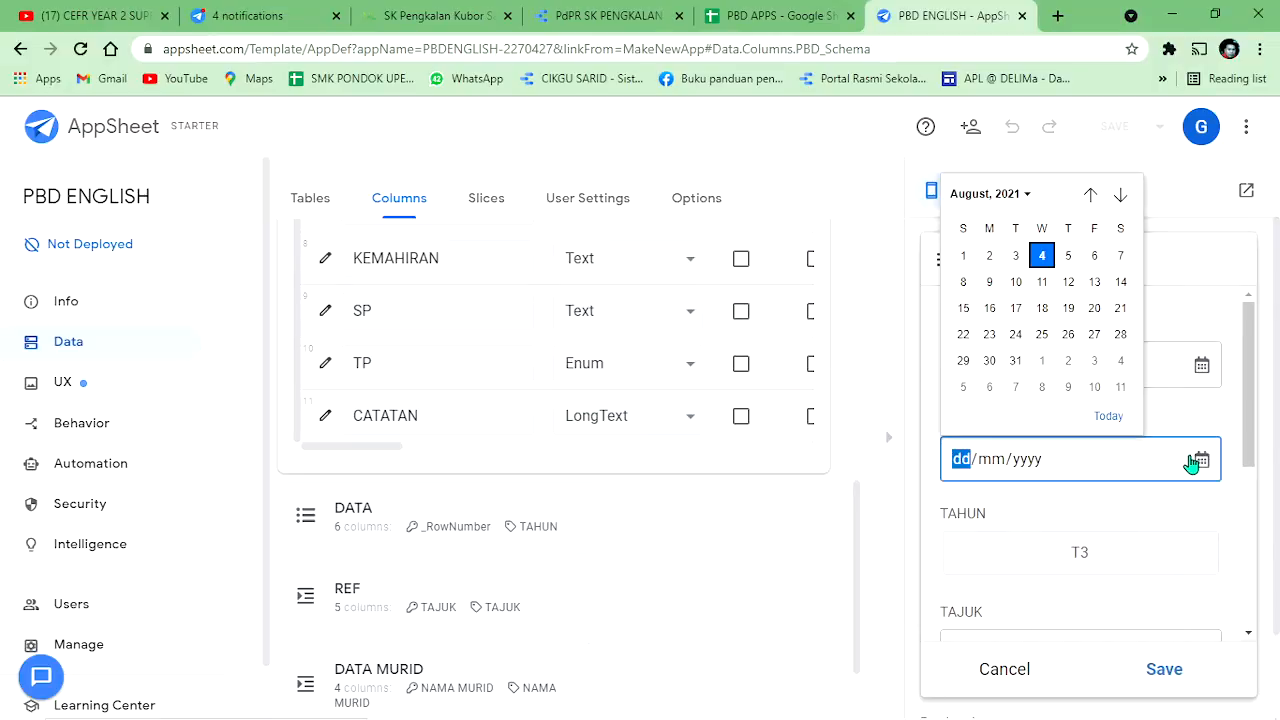
Step: Set the TARIKH date in the PBD form preview to 4 August 2021
left_click(1043, 258)
scroll(1065, 360, "down", 2)
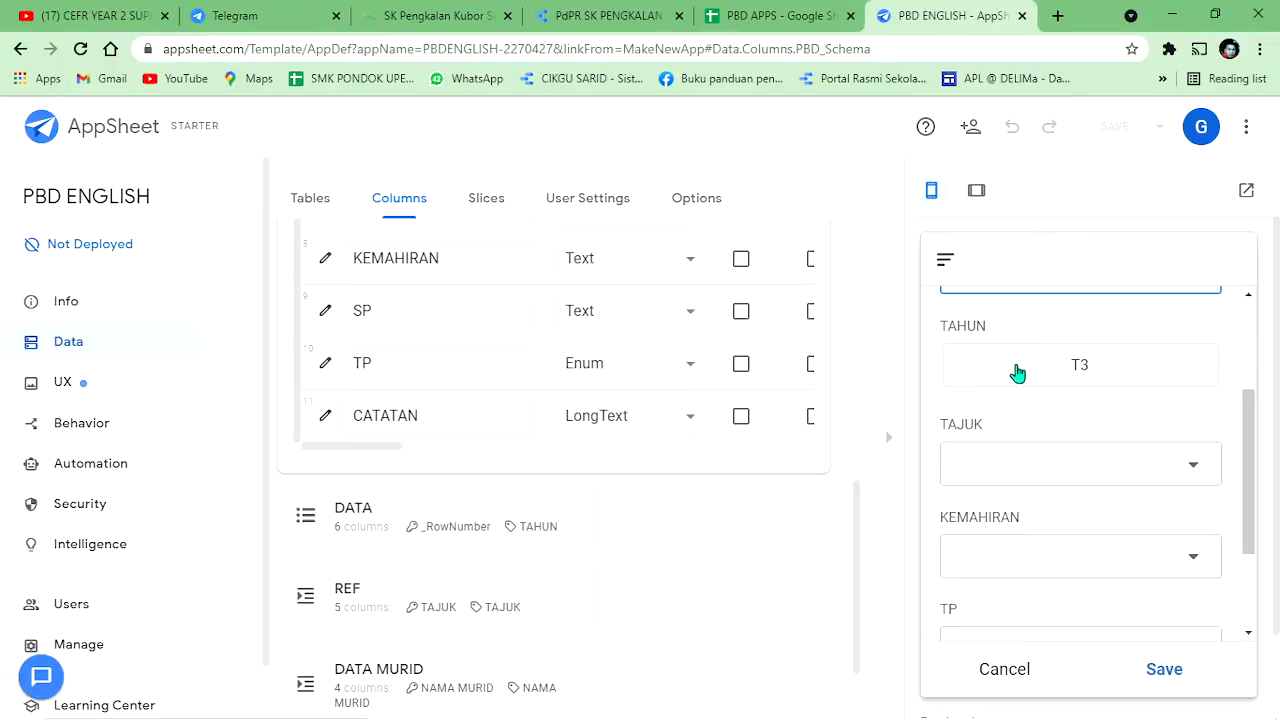
Step: Switch to the PBD APPS spreadsheet and examine the years and classes listed on the DATA MURID sheet through its last filled row
left_click(778, 18)
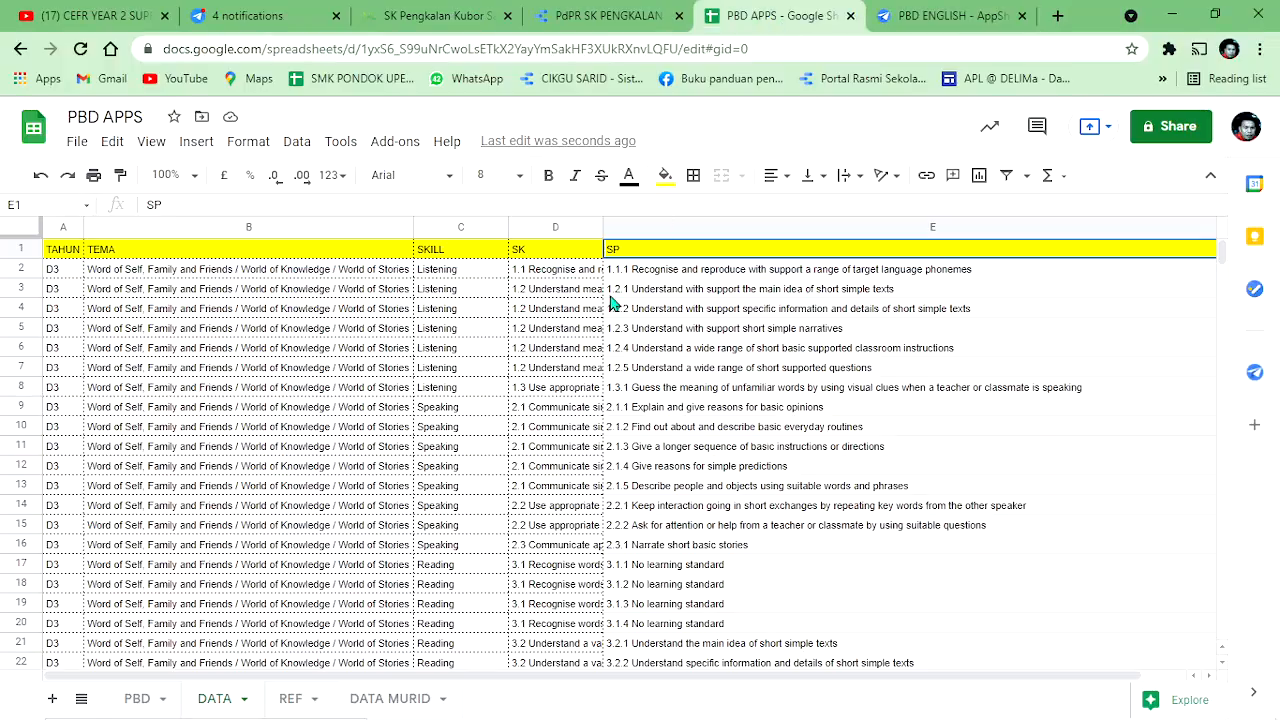
left_click(389, 698)
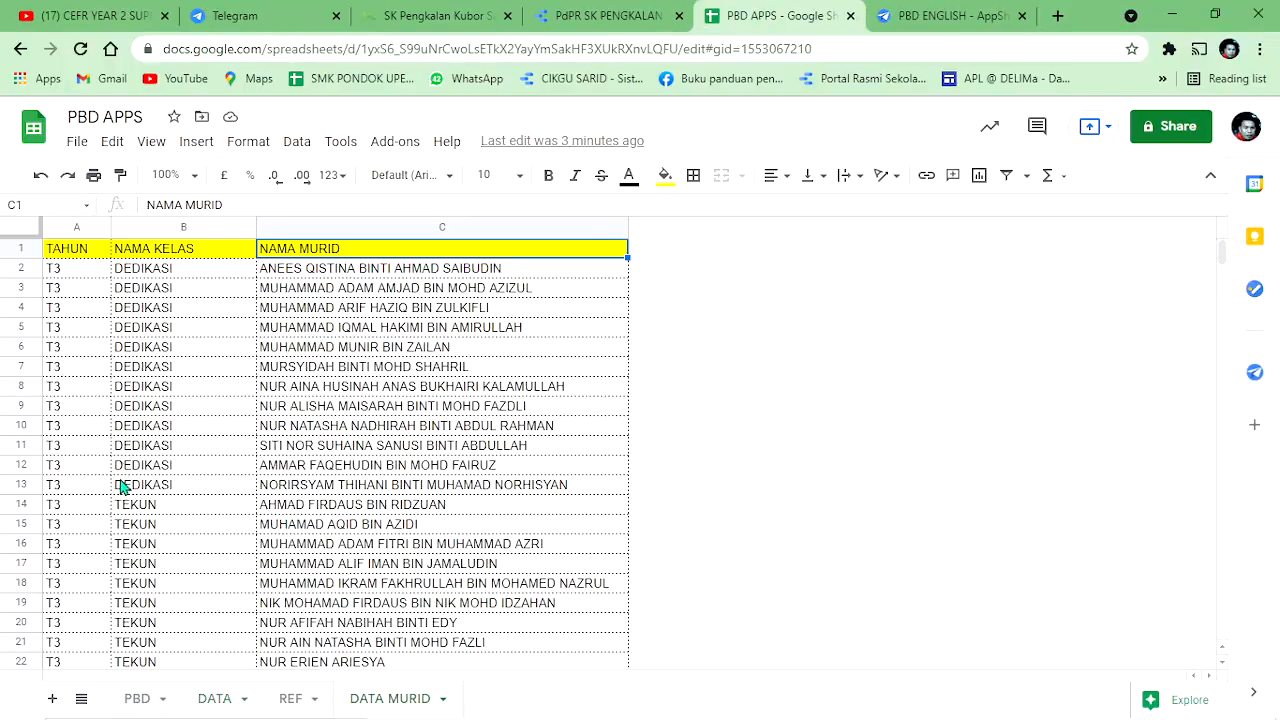
scroll(118, 500, "down", 5)
scroll(77, 411, "up", 1)
left_click(78, 330)
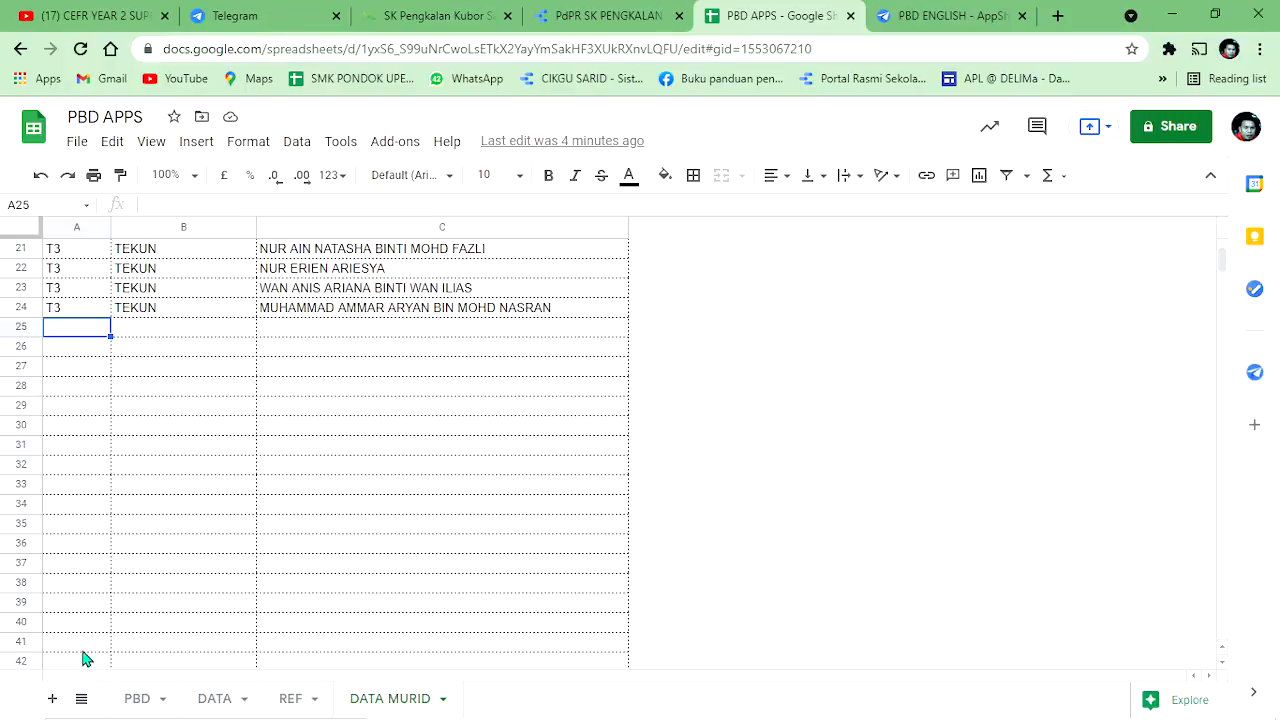
Step: Return to the PBD ENGLISH app in AppSheet and choose My House as the TAJUK in the form
left_click(930, 22)
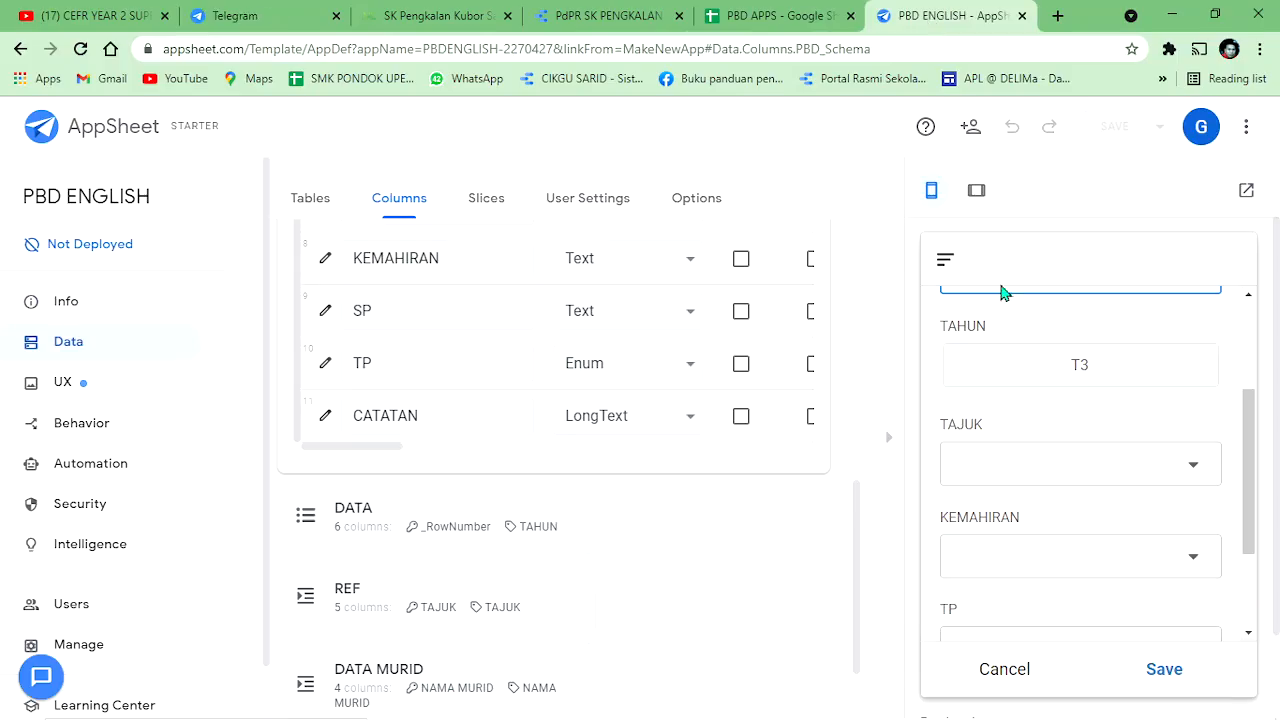
left_click(1053, 474)
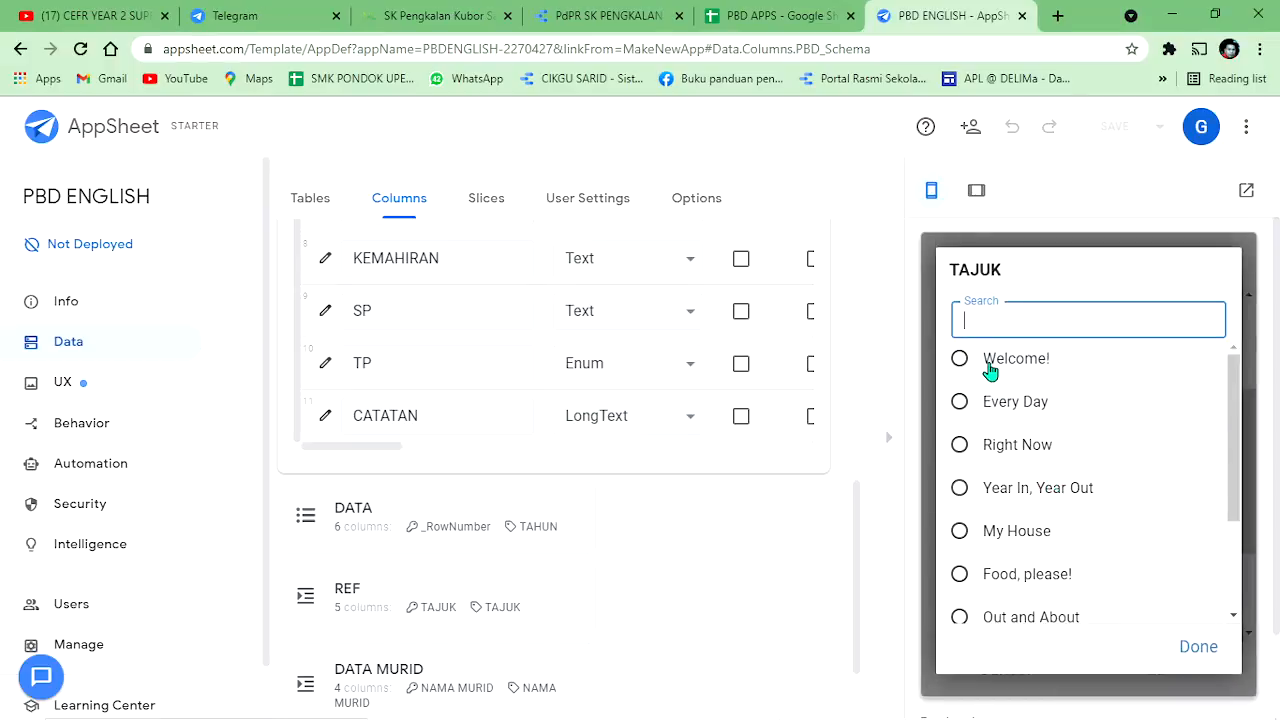
scroll(1030, 450, "down", 2)
left_click(979, 404)
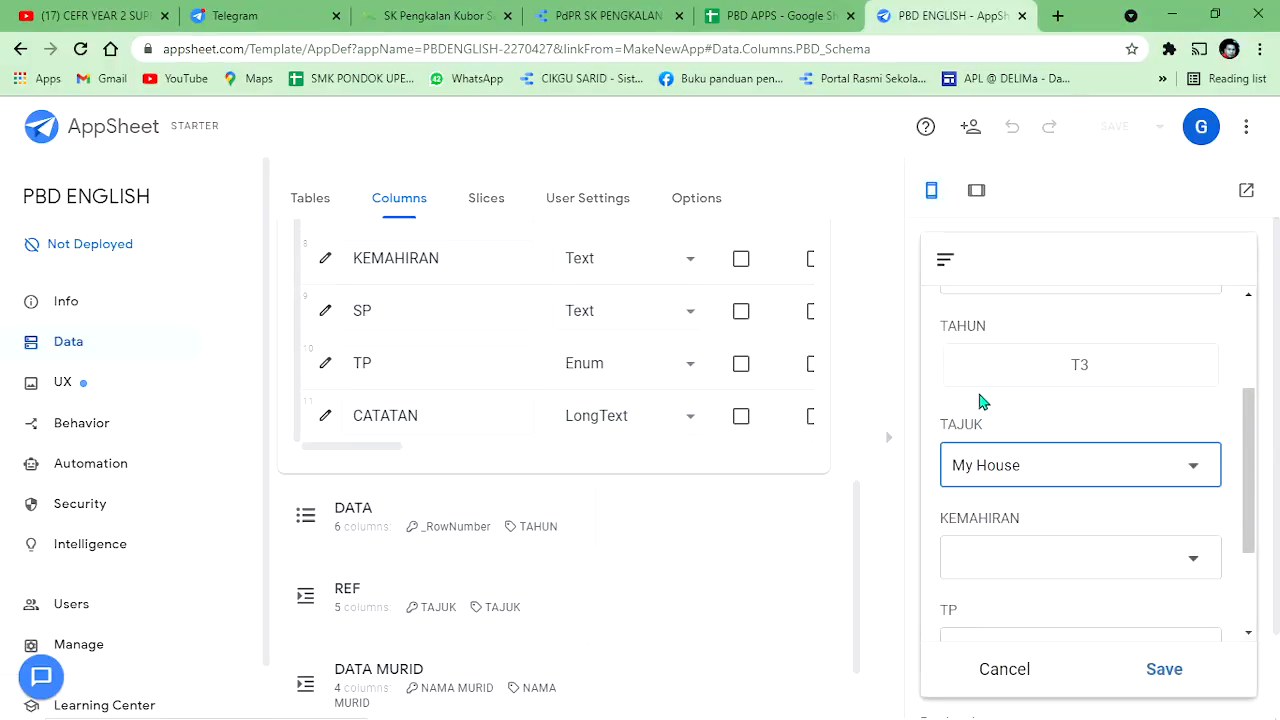
Step: Set KEMAHIRAN to Speaking and review the SP learning standards offered for it without choosing one
scroll(1143, 447, "down", 1)
left_click(1123, 466)
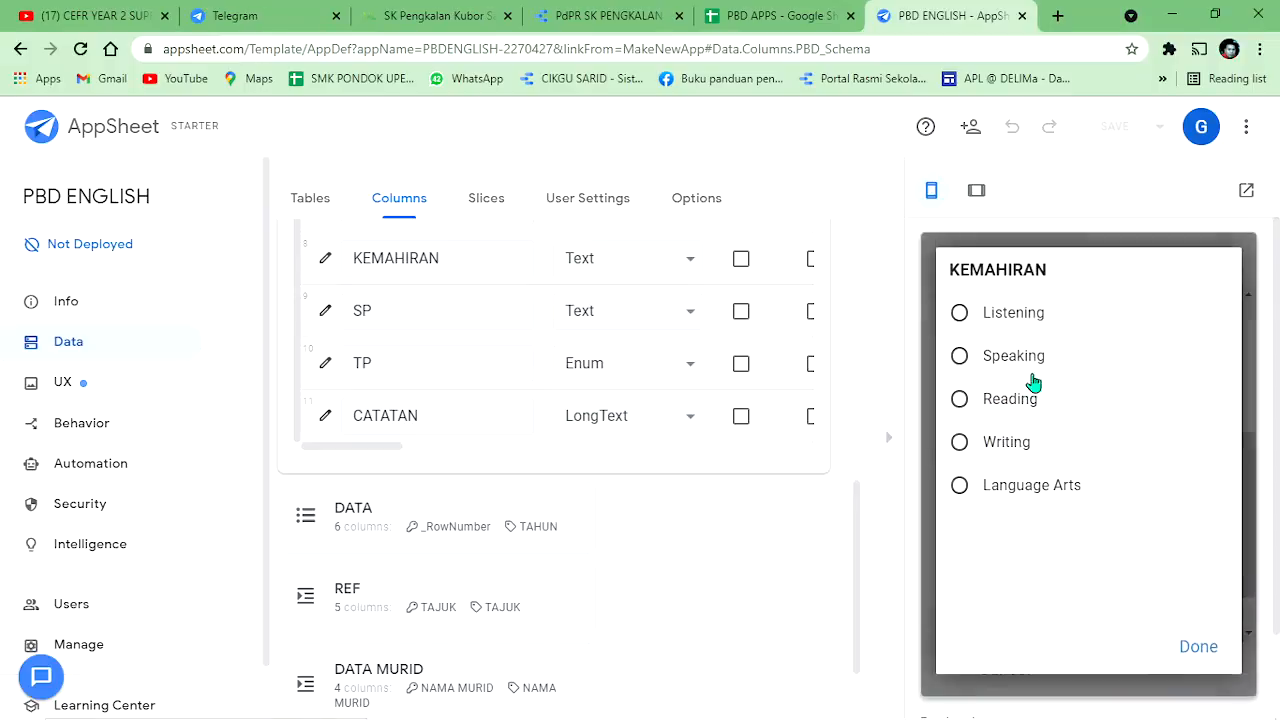
left_click(960, 358)
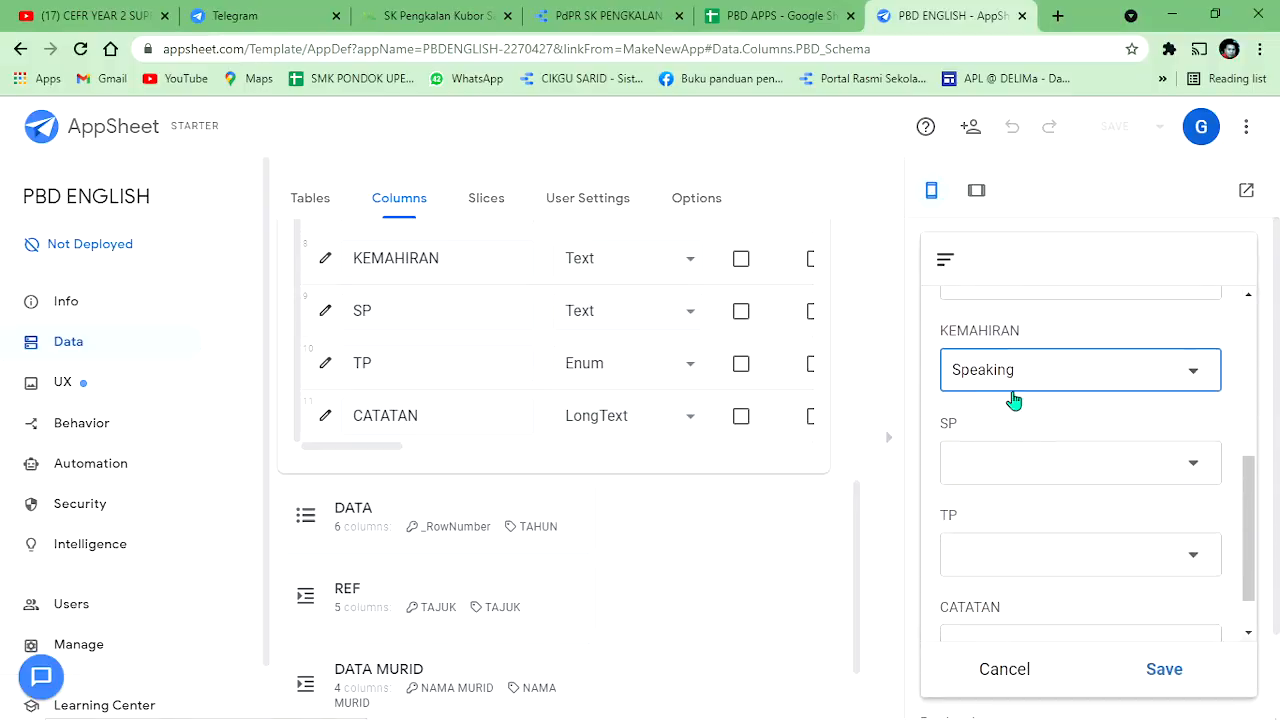
left_click(1163, 460)
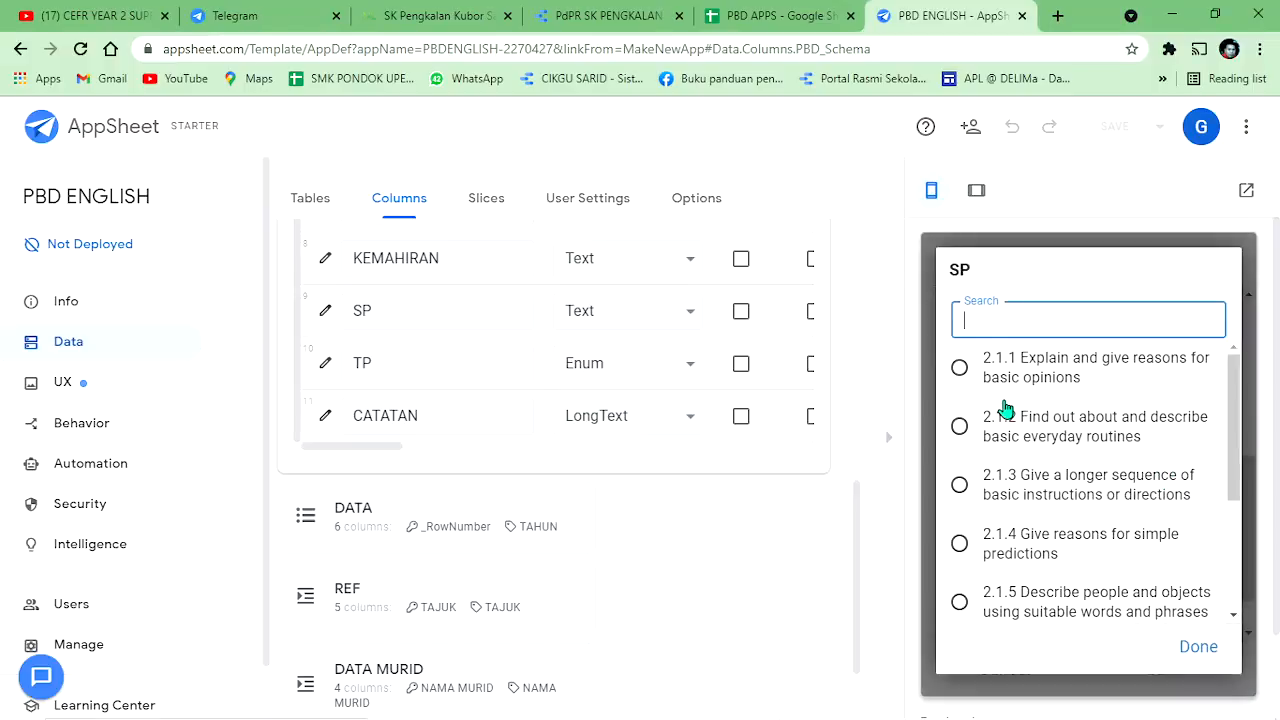
scroll(1020, 460, "down", 5)
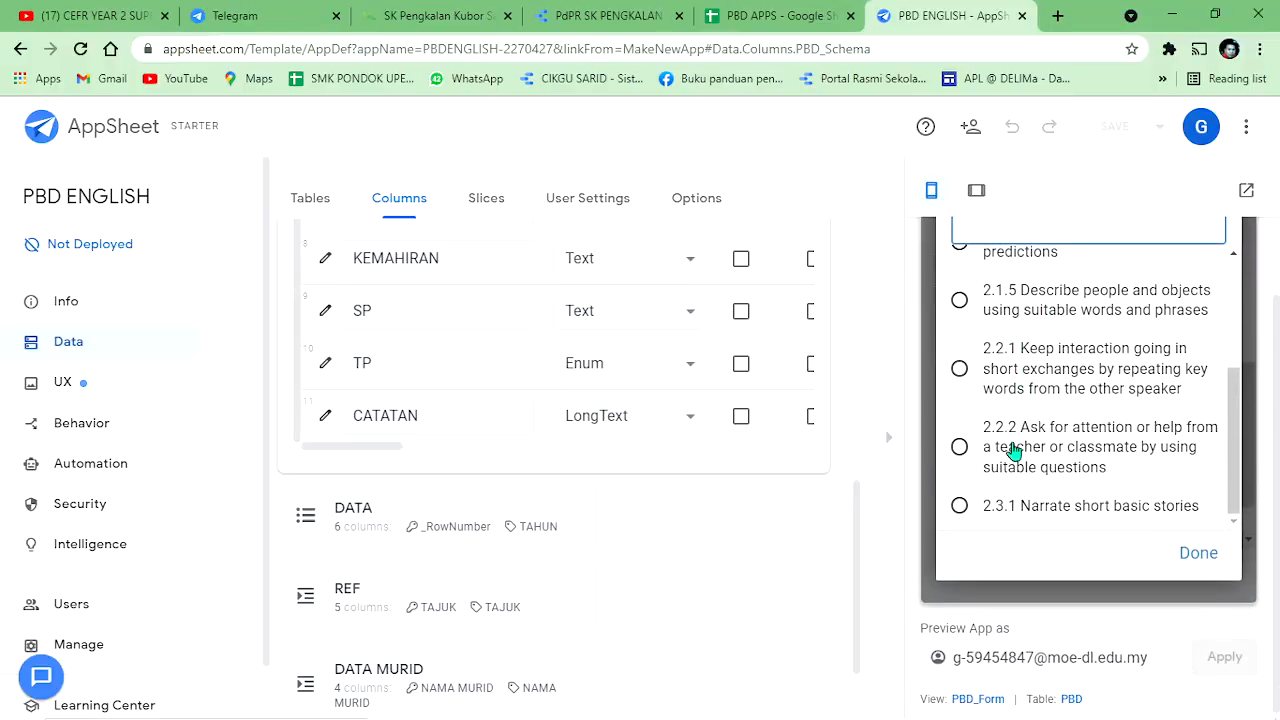
scroll(1014, 430, "up", 5)
left_click(1198, 555)
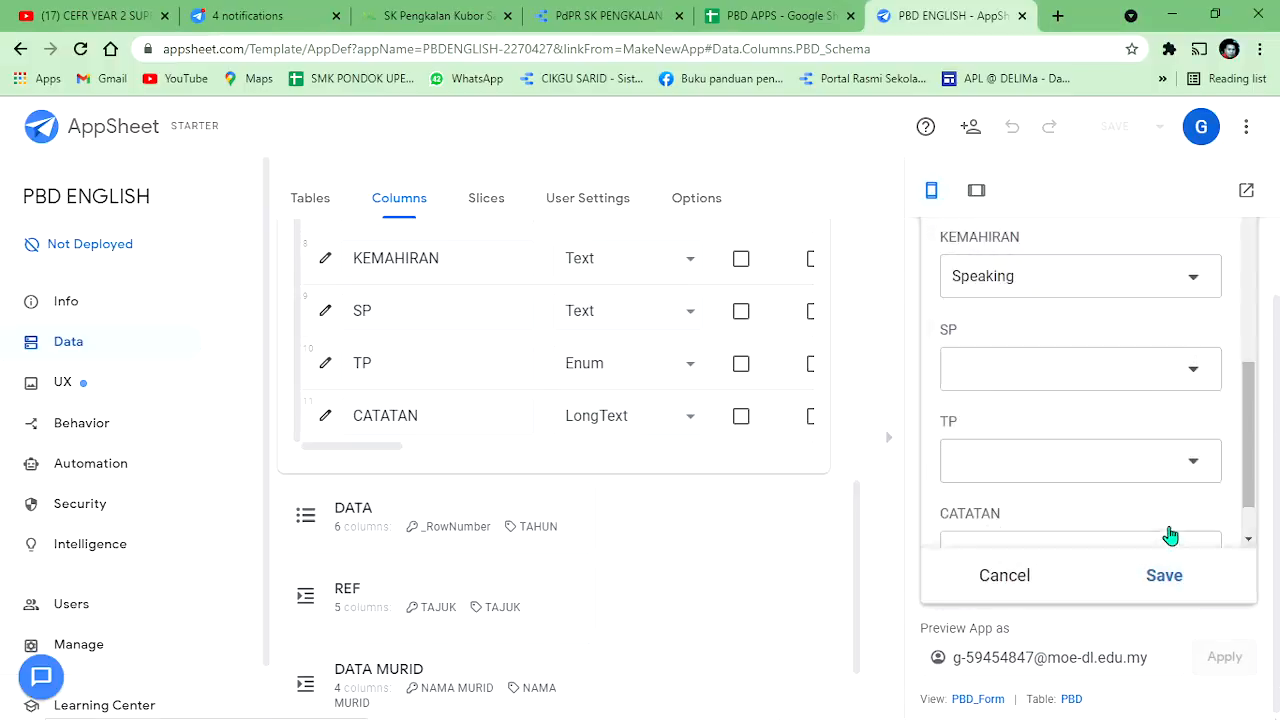
left_click(1125, 376)
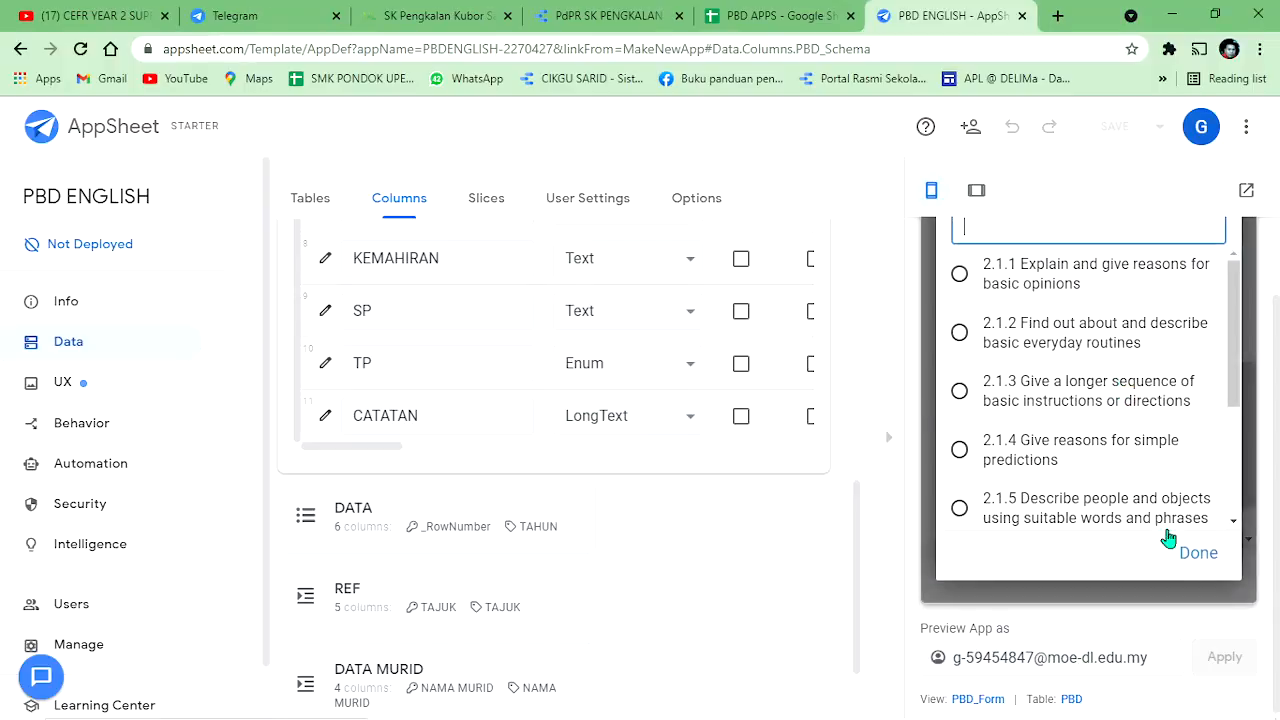
left_click(1192, 556)
Step: Set KEMAHIRAN to Reading and choose SP 3.2.3 Guess the meaning of unfamiliar words from clues provided by visuals and the topic
left_click(1120, 290)
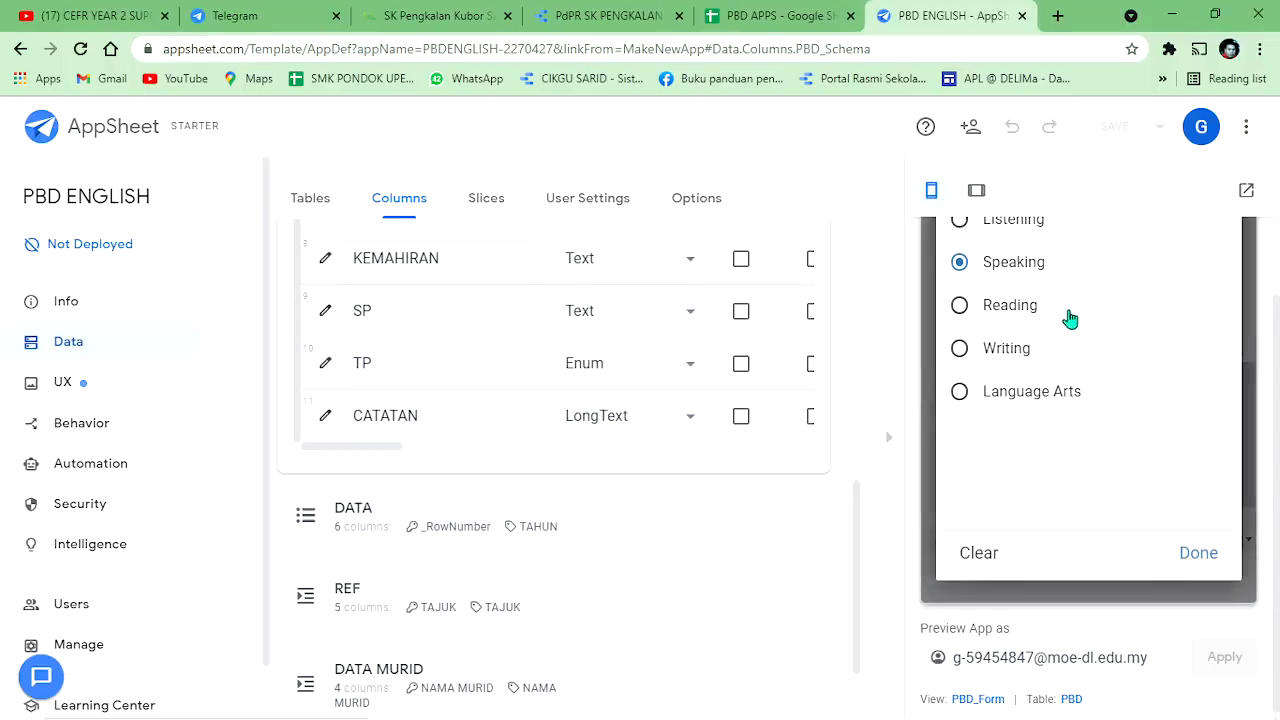
left_click(1032, 312)
left_click(1155, 382)
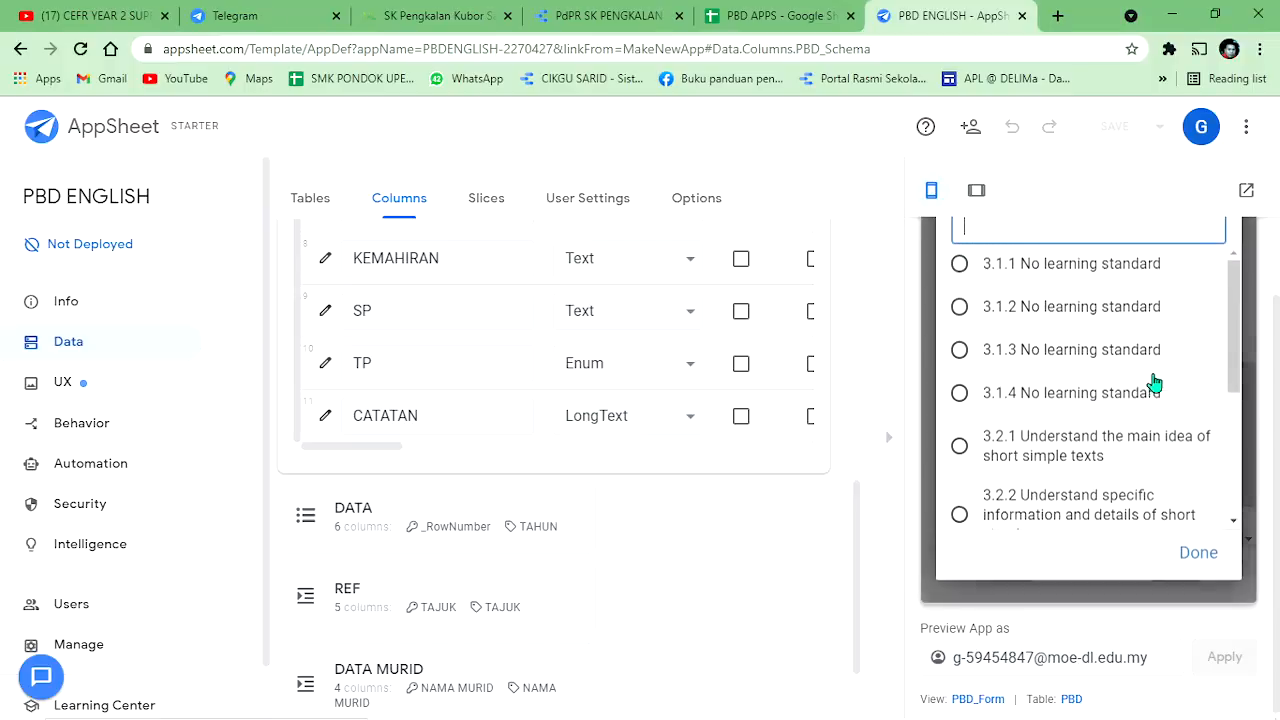
scroll(1023, 334, "down", 3)
scroll(1025, 460, "down", 1)
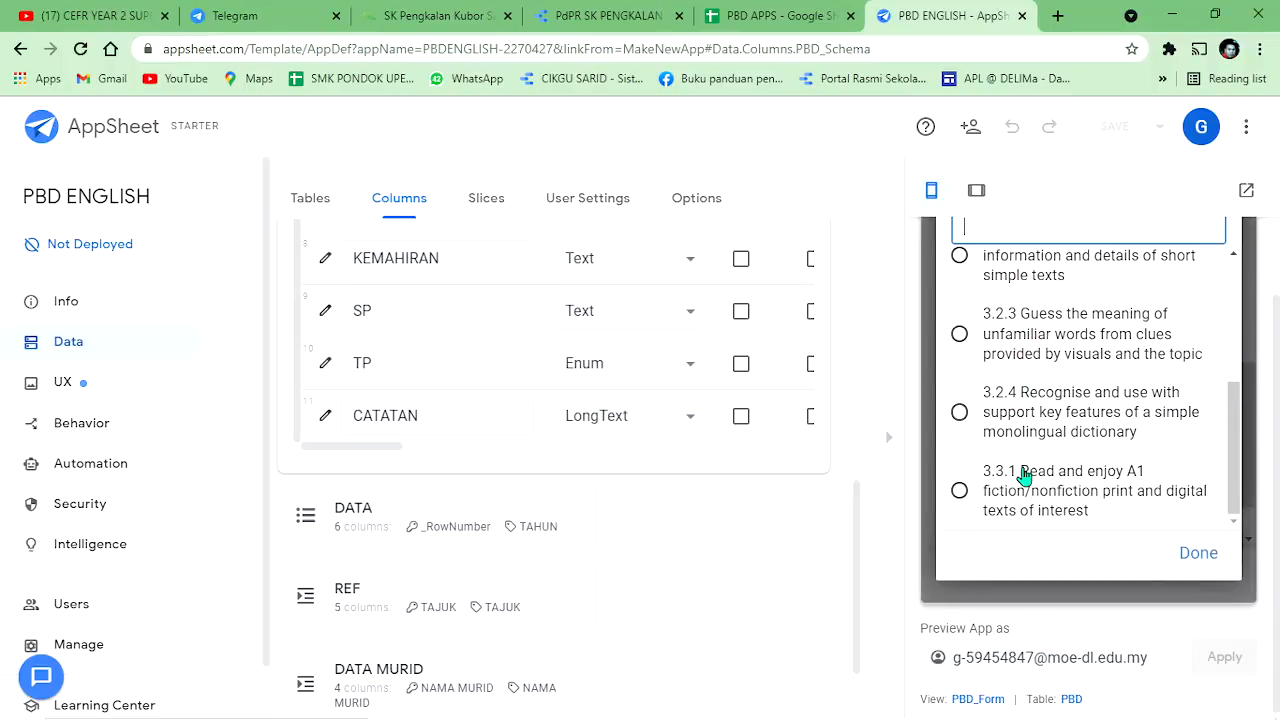
left_click(1021, 345)
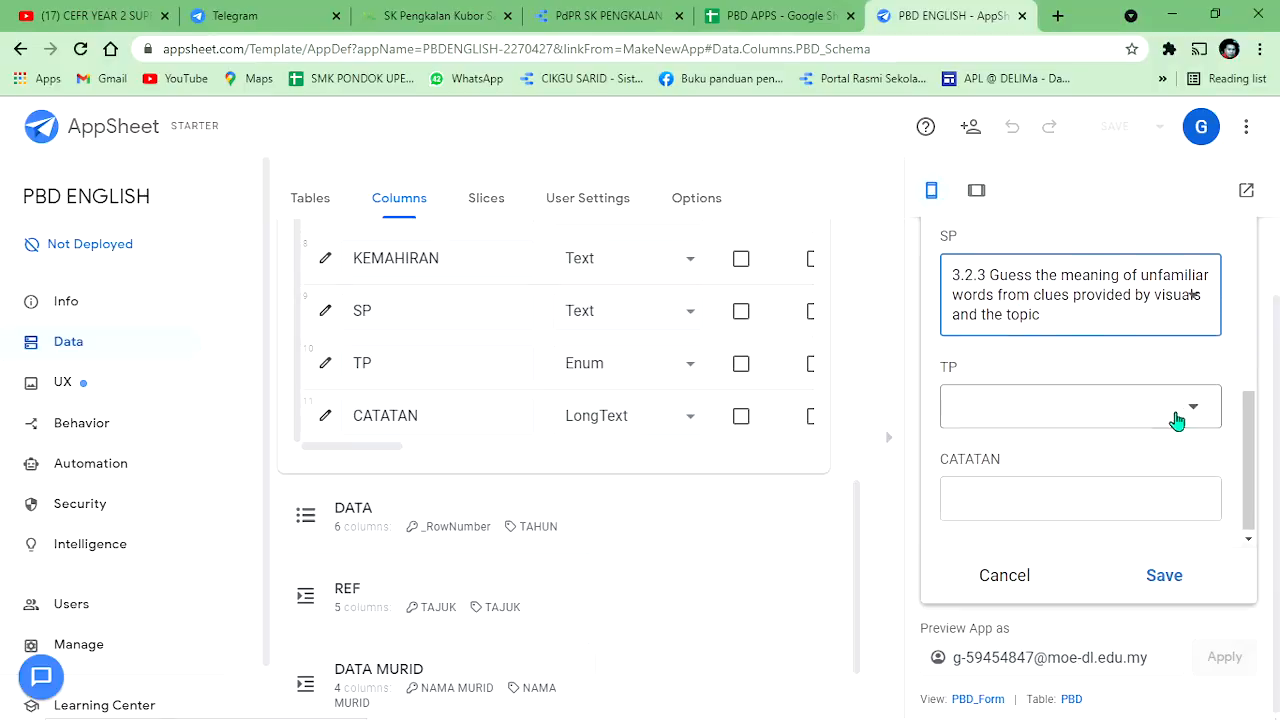
Step: Set TP to TP 3 and select T3 as the TAHUN in the form
left_click(1174, 417)
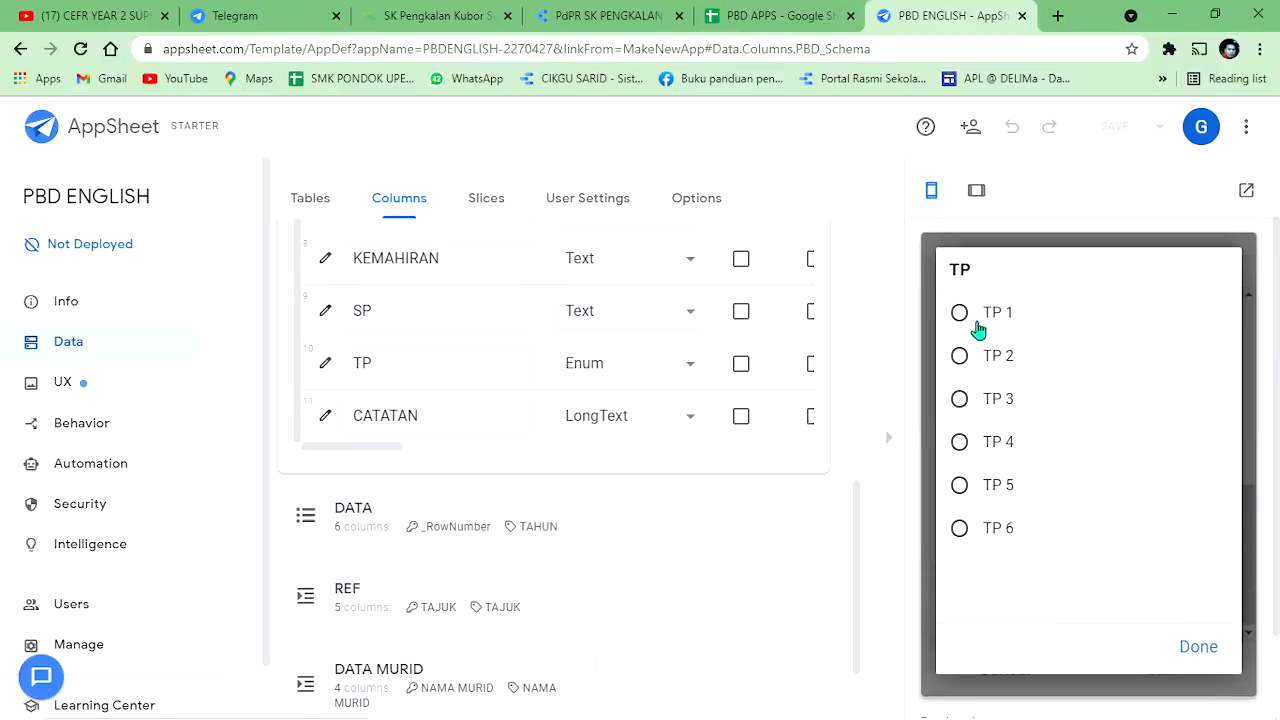
left_click(984, 404)
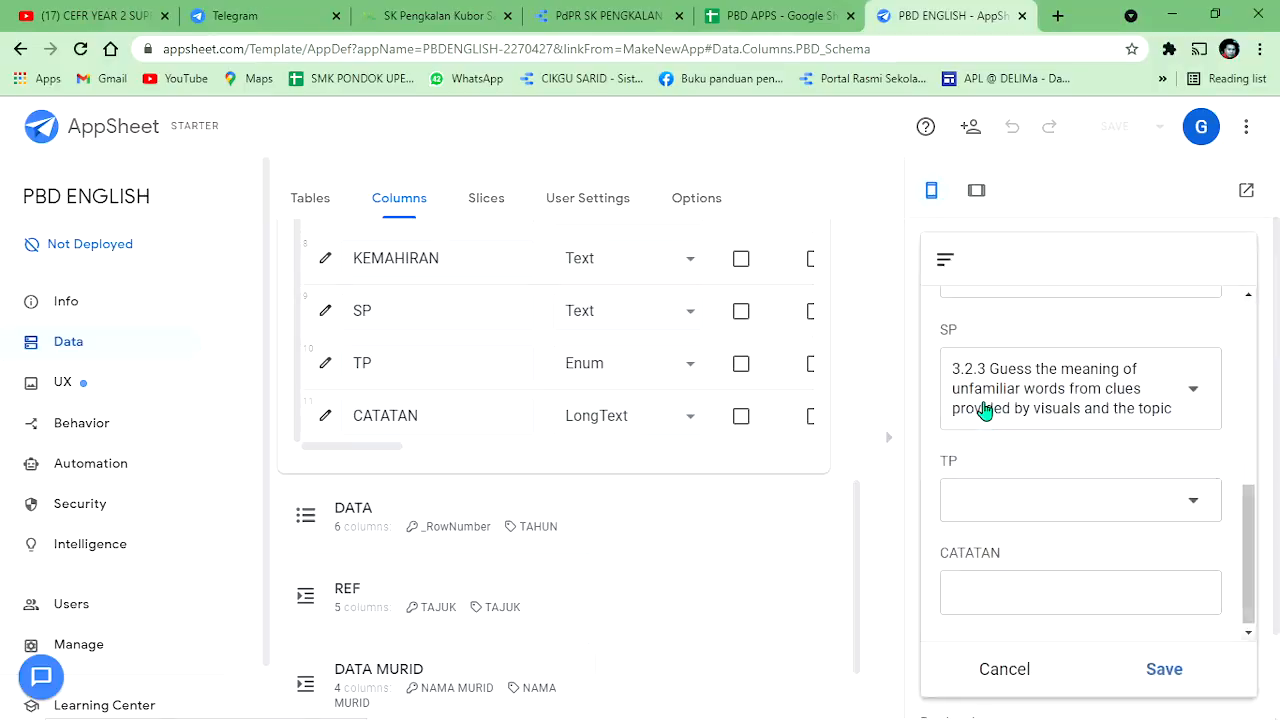
scroll(1080, 460, "up", 3)
scroll(1078, 460, "up", 1)
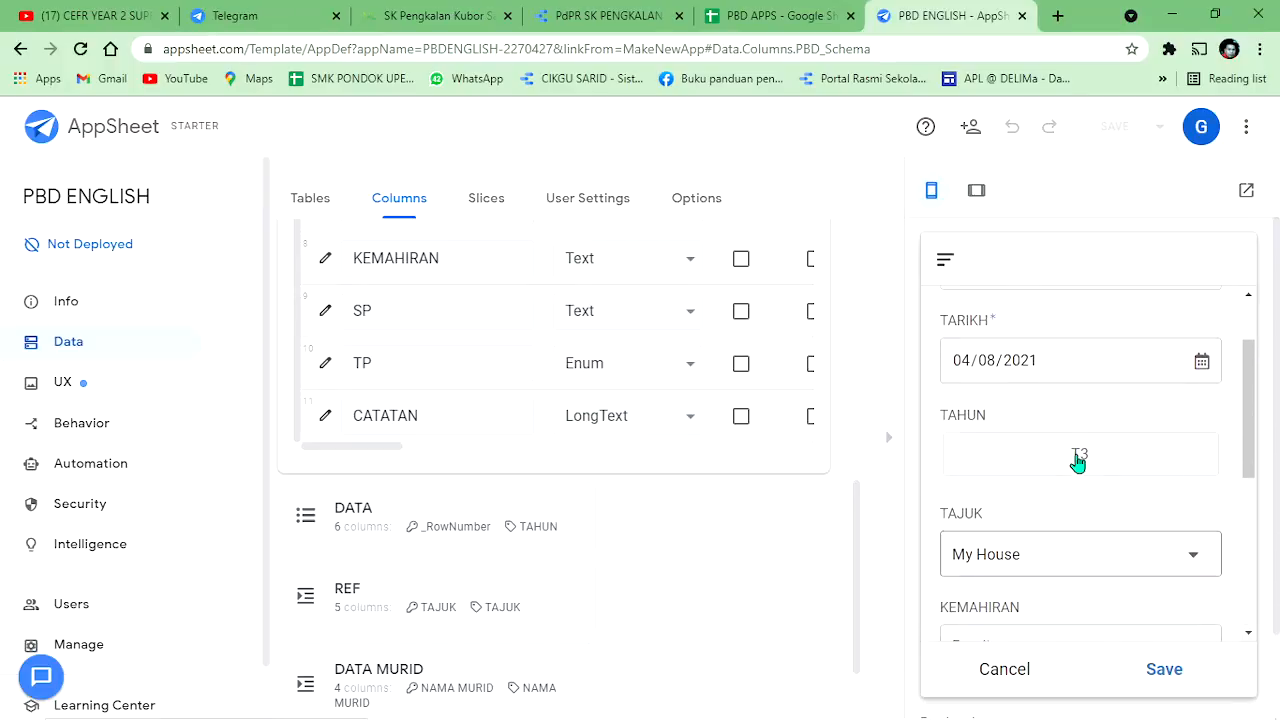
left_click(1127, 457)
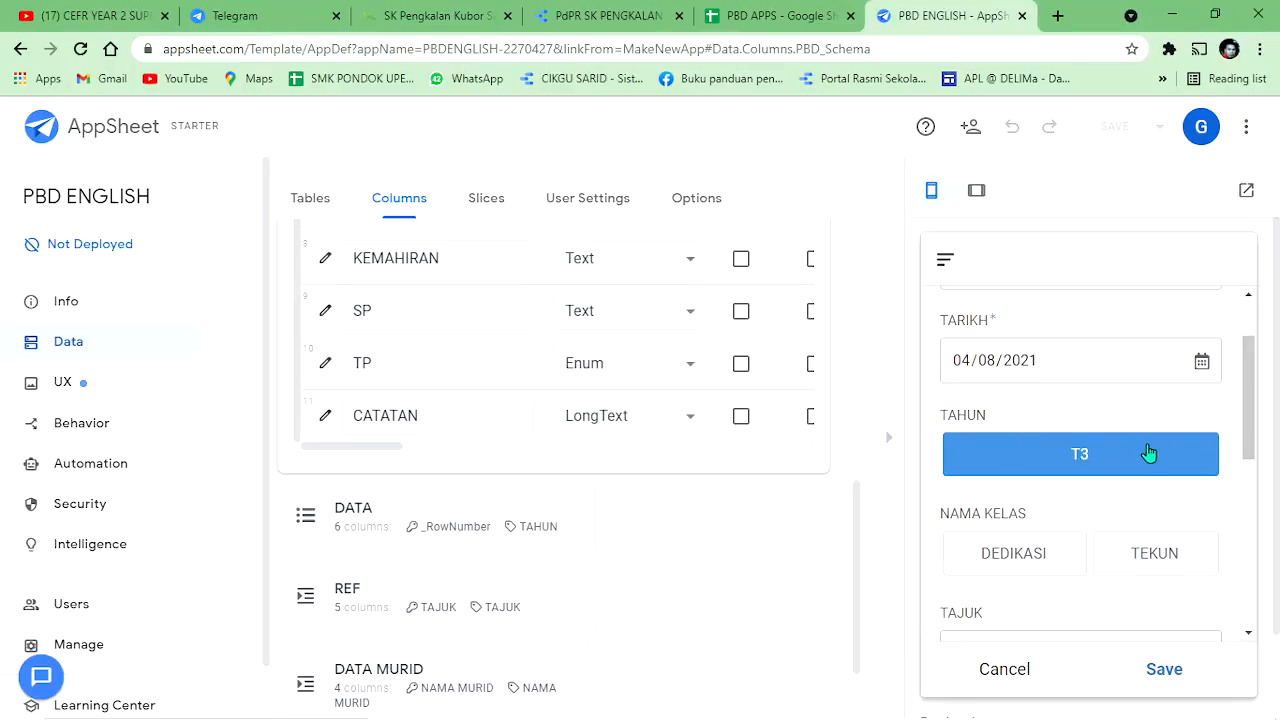
Step: Select TEKUN as the NAMA KELAS and pick the first student offered under NAMA MURID
scroll(1143, 458, "down", 1)
left_click(1137, 463)
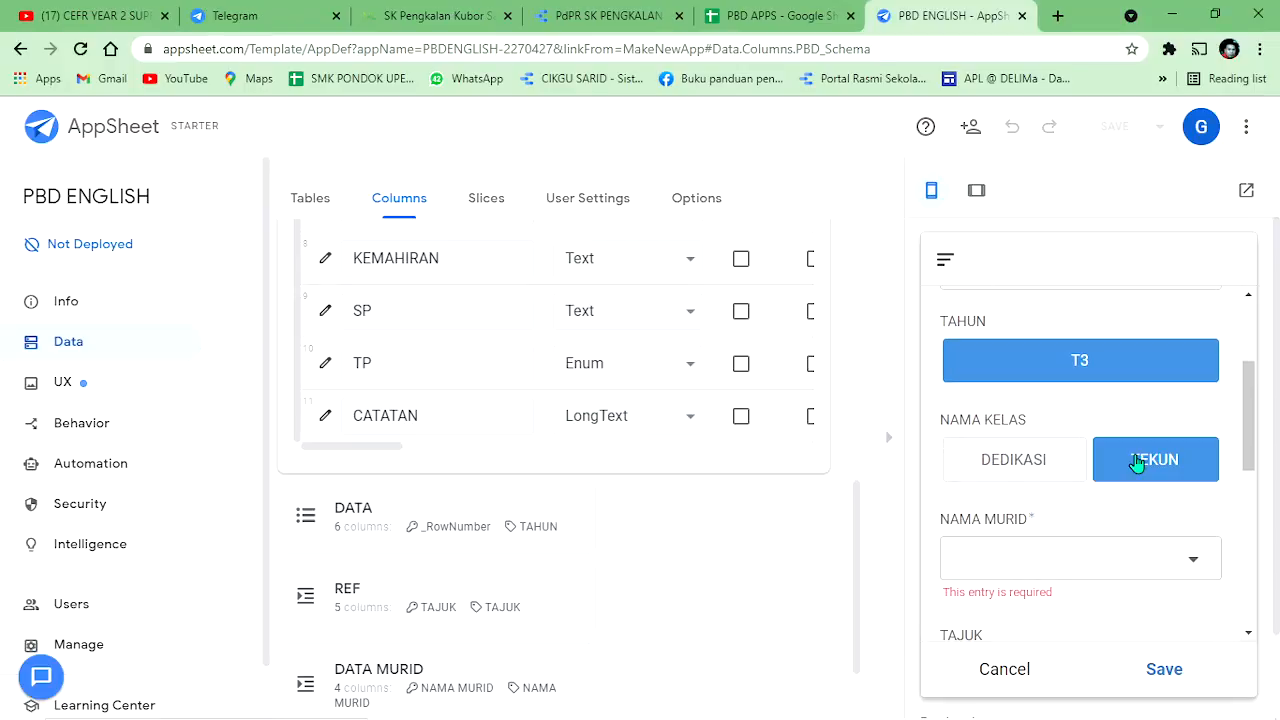
scroll(1140, 462, "down", 1)
left_click(1145, 468)
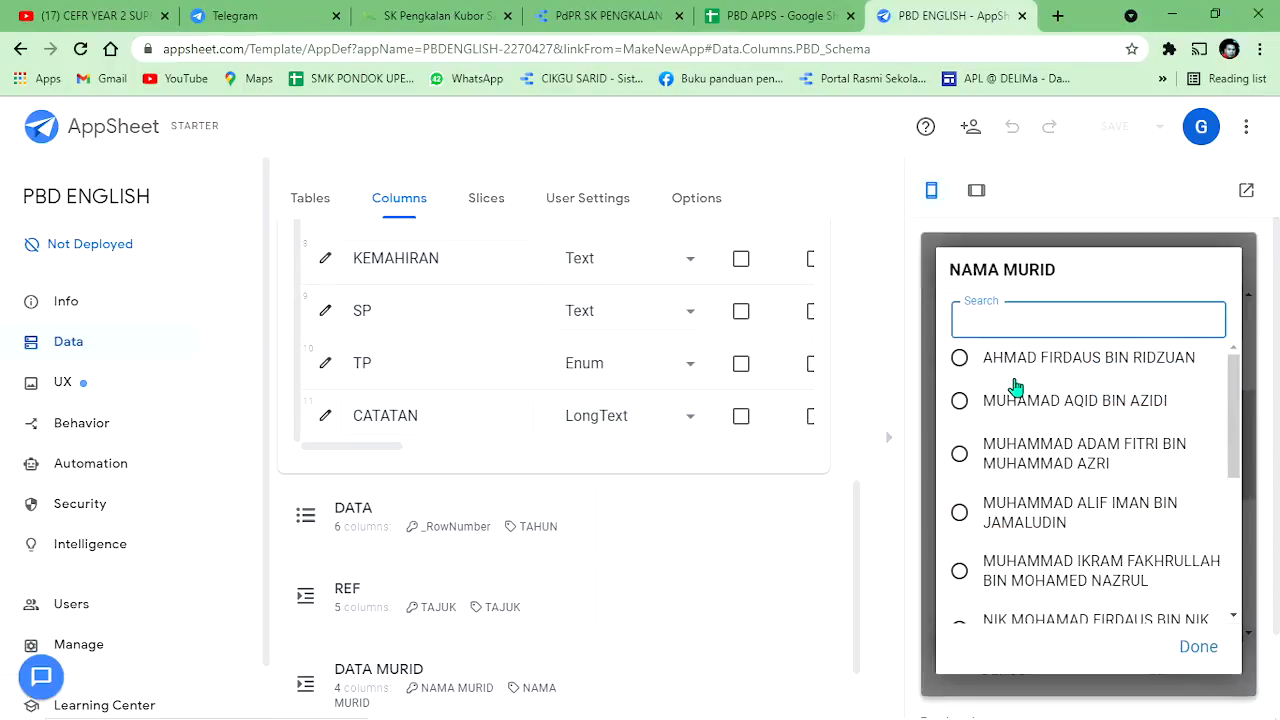
left_click(1012, 372)
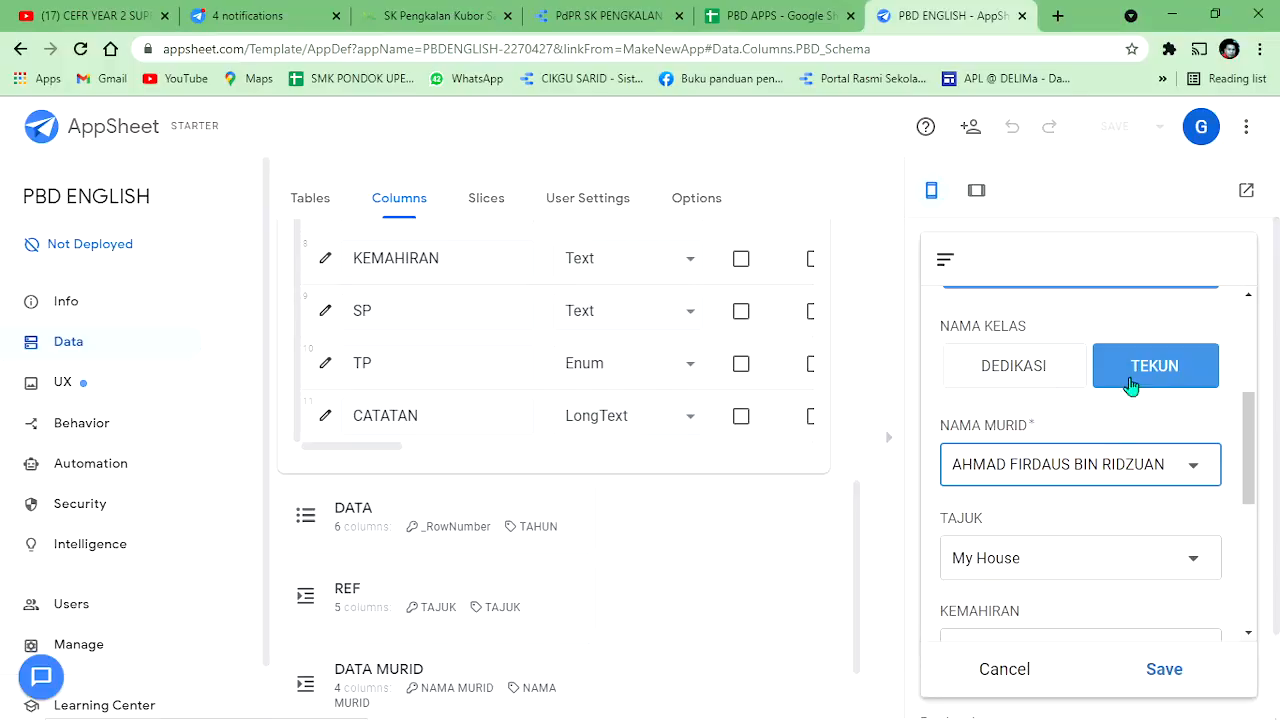
Step: Set NAMA KELAS to DEDIKASI and pick the first student offered for that class under NAMA MURID
left_click(1037, 372)
left_click(1177, 471)
scroll(997, 373, "down", 4)
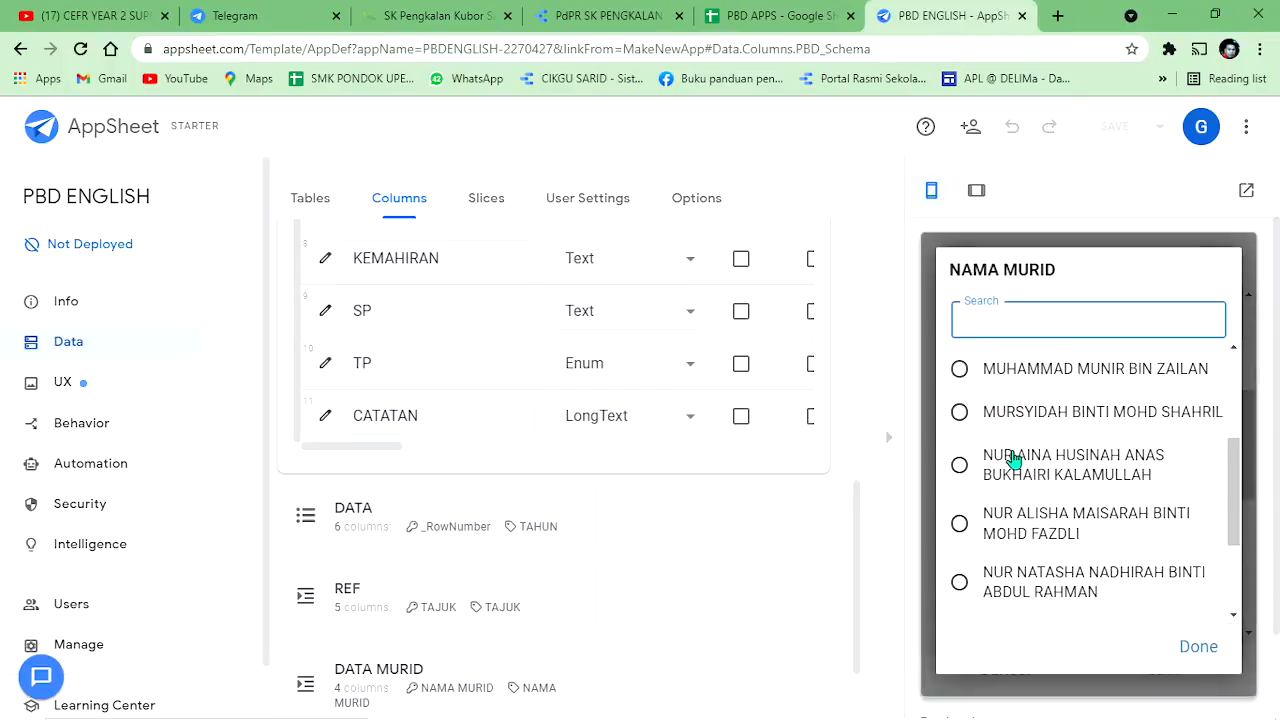
scroll(1010, 460, "up", 4)
left_click(993, 372)
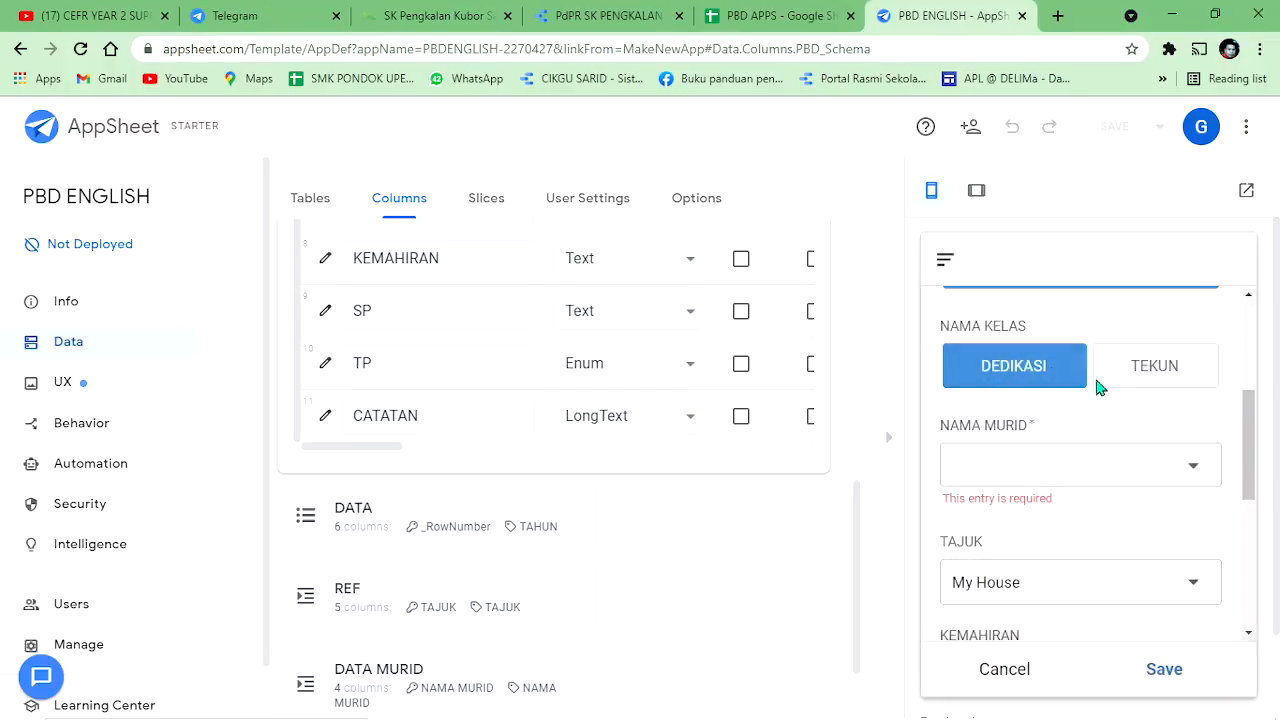
Step: Set the TP level in the form to TP 4
scroll(1150, 420, "down", 5)
scroll(1134, 466, "down", 5)
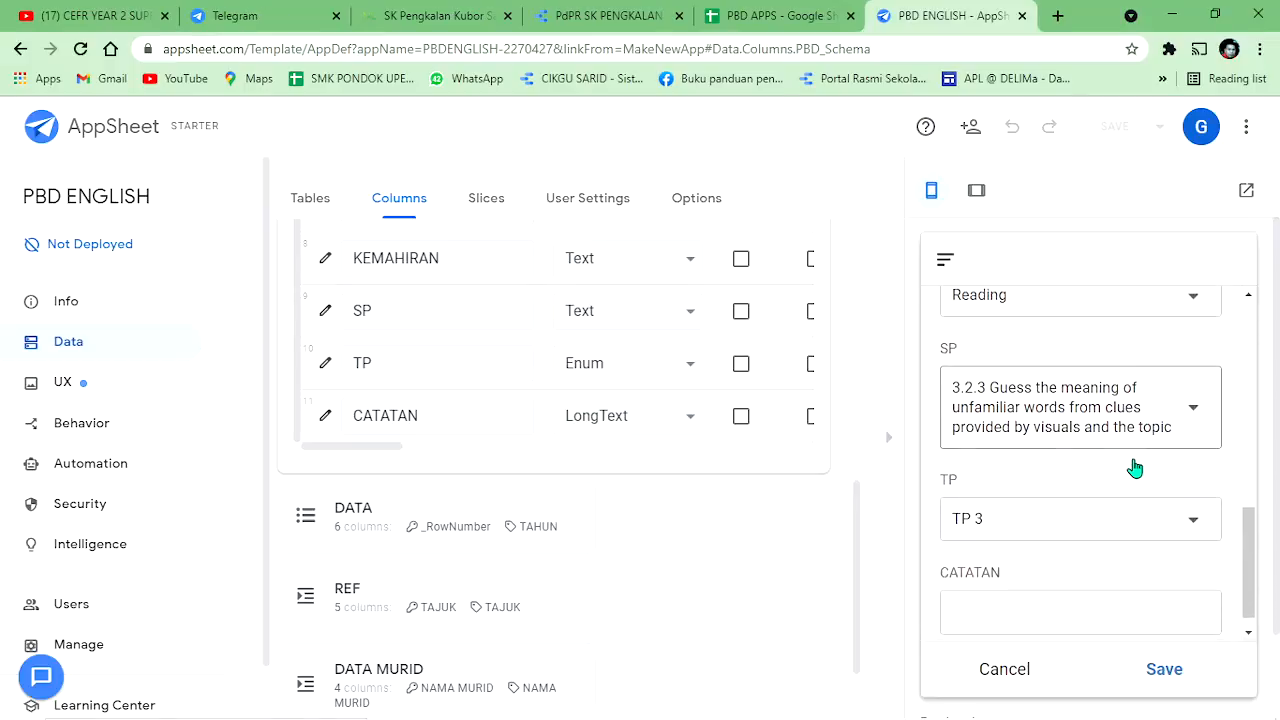
left_click(1011, 484)
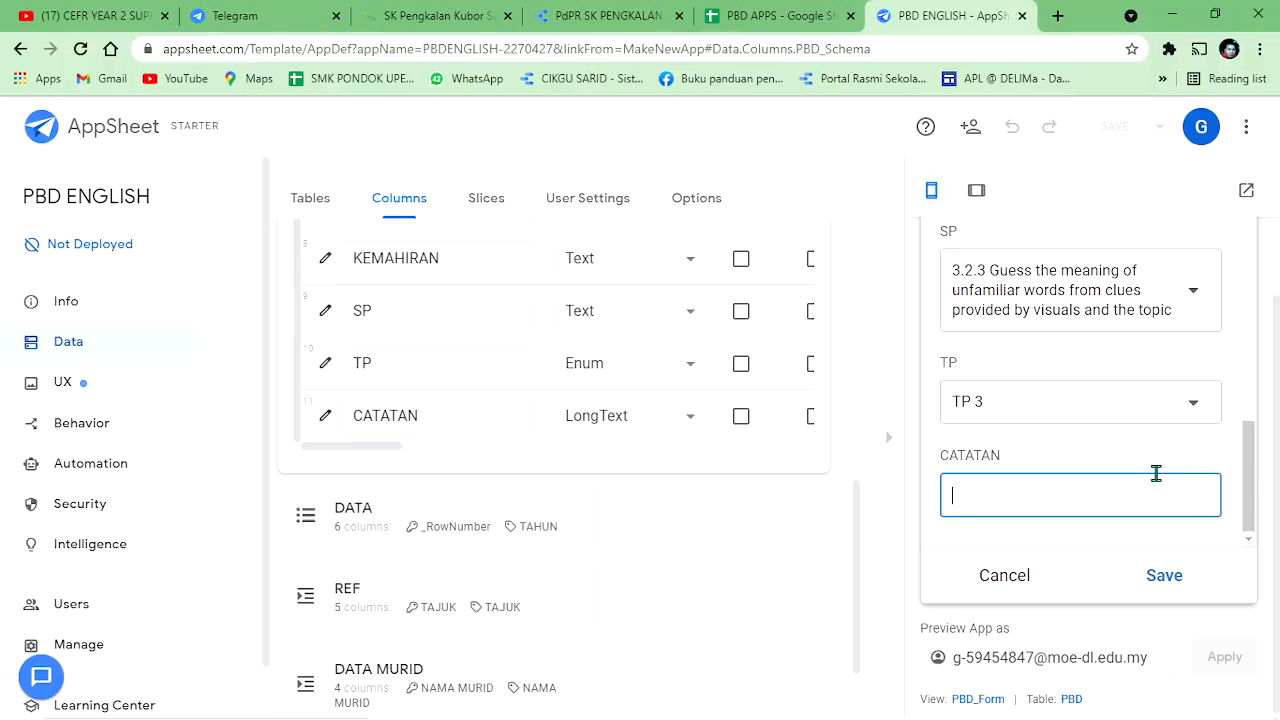
left_click(1136, 410)
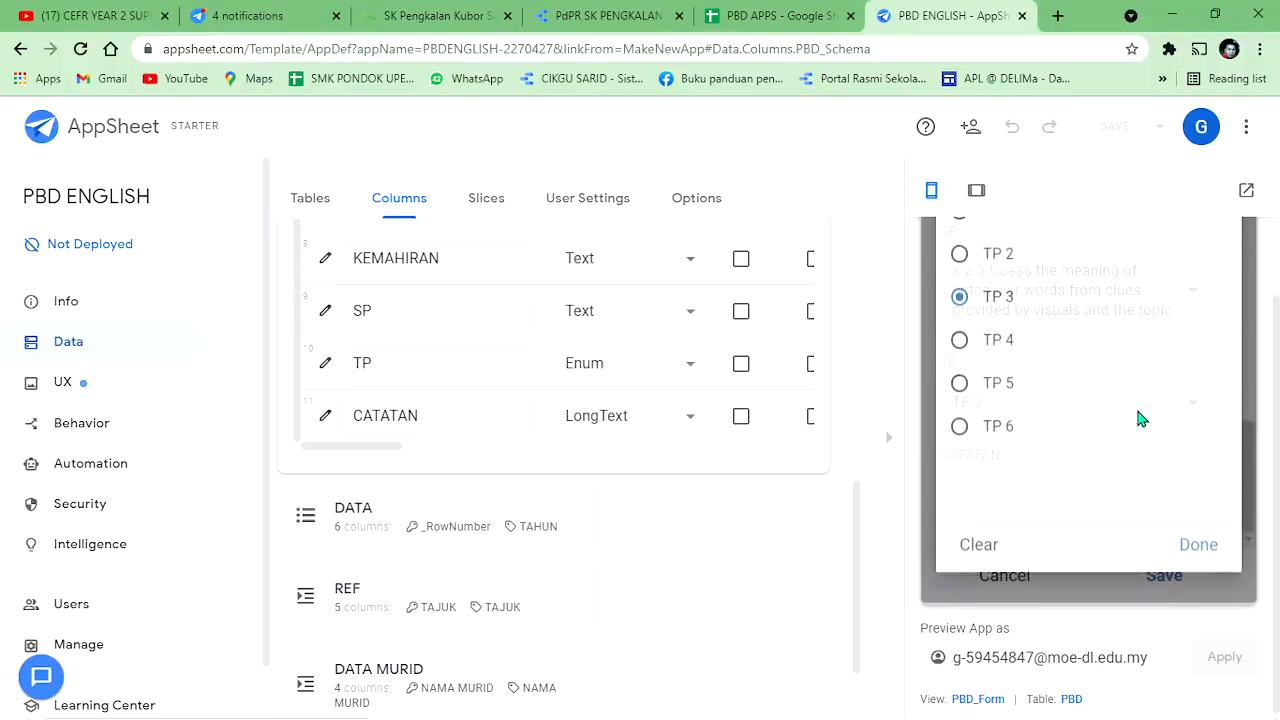
left_click(1039, 350)
Step: Enter "Tahniah" as the CATATAN note and save the form entry
left_click(1070, 507)
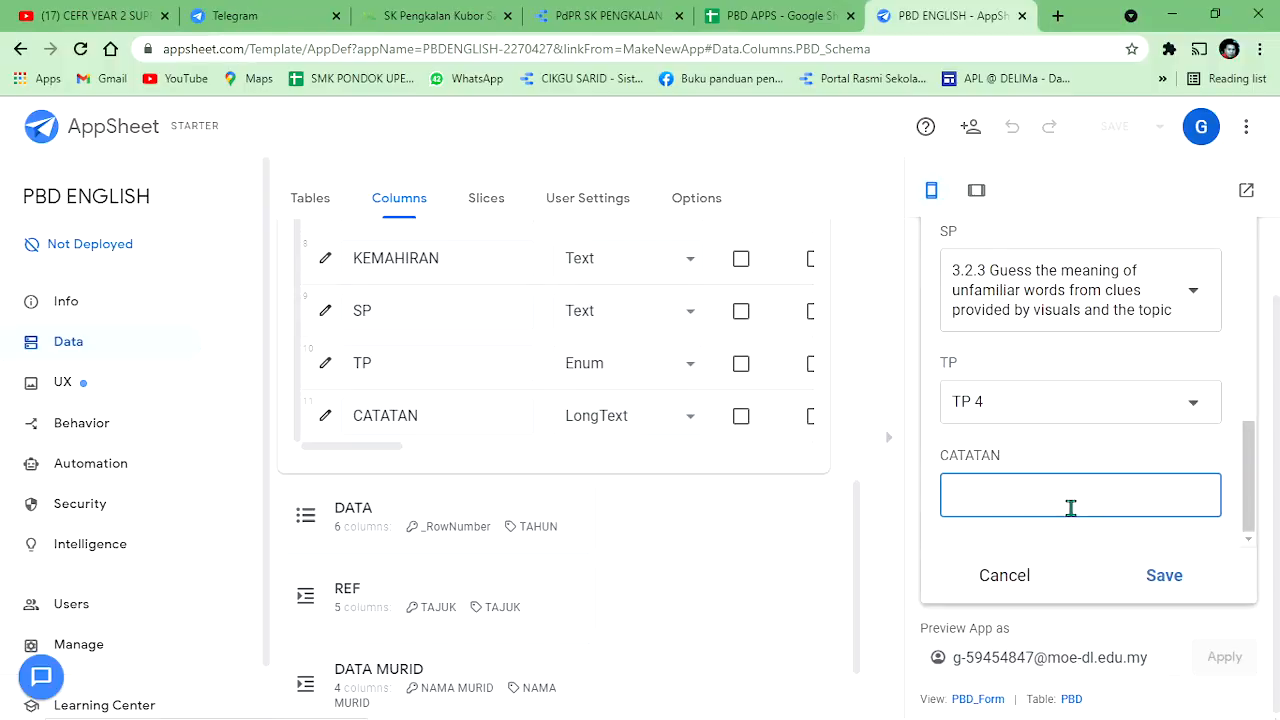
type("ta")
key("BackSpace")
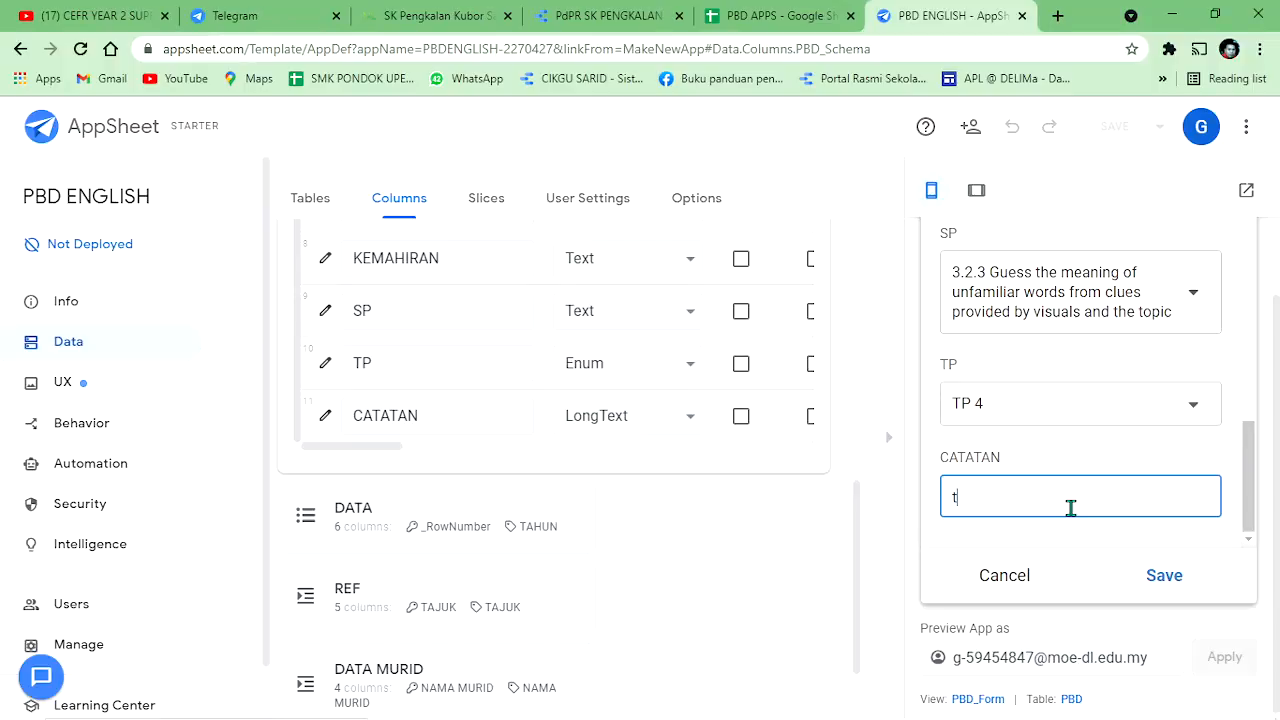
type("Tahniah")
left_click(1170, 578)
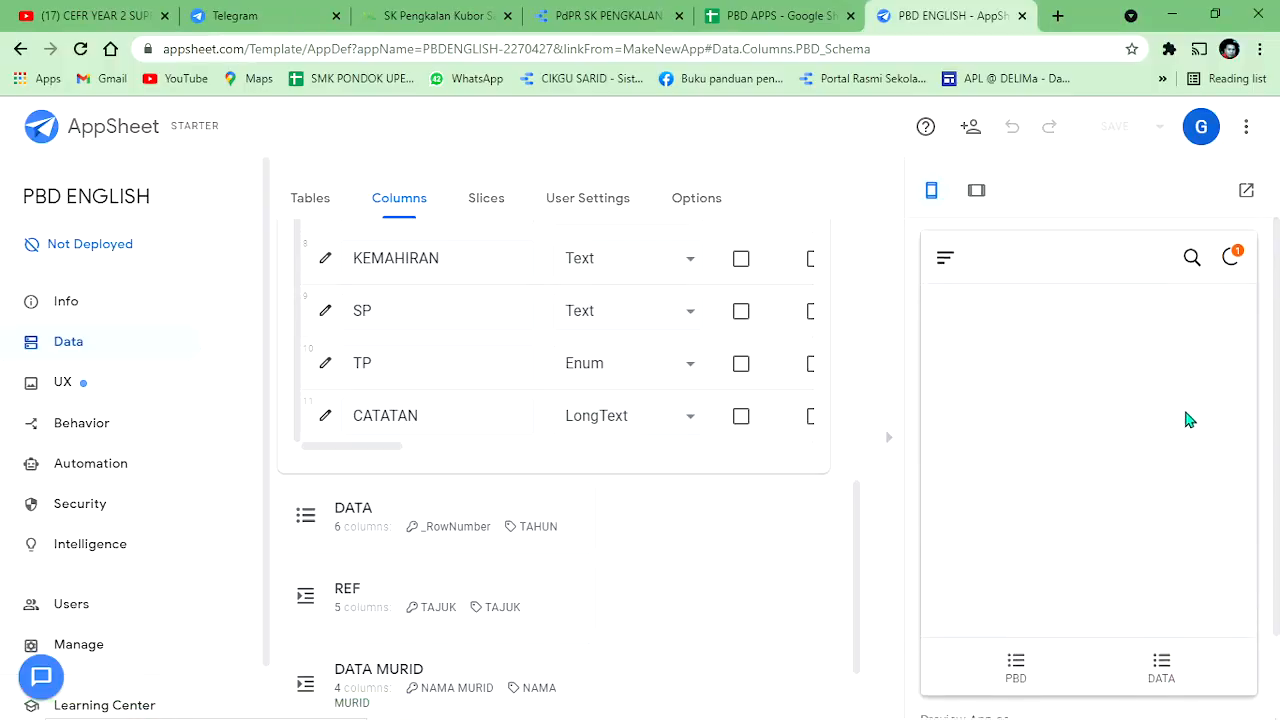
Step: Sync the saved entry from the app preview and switch to the PBD APPS spreadsheet
left_click(1238, 262)
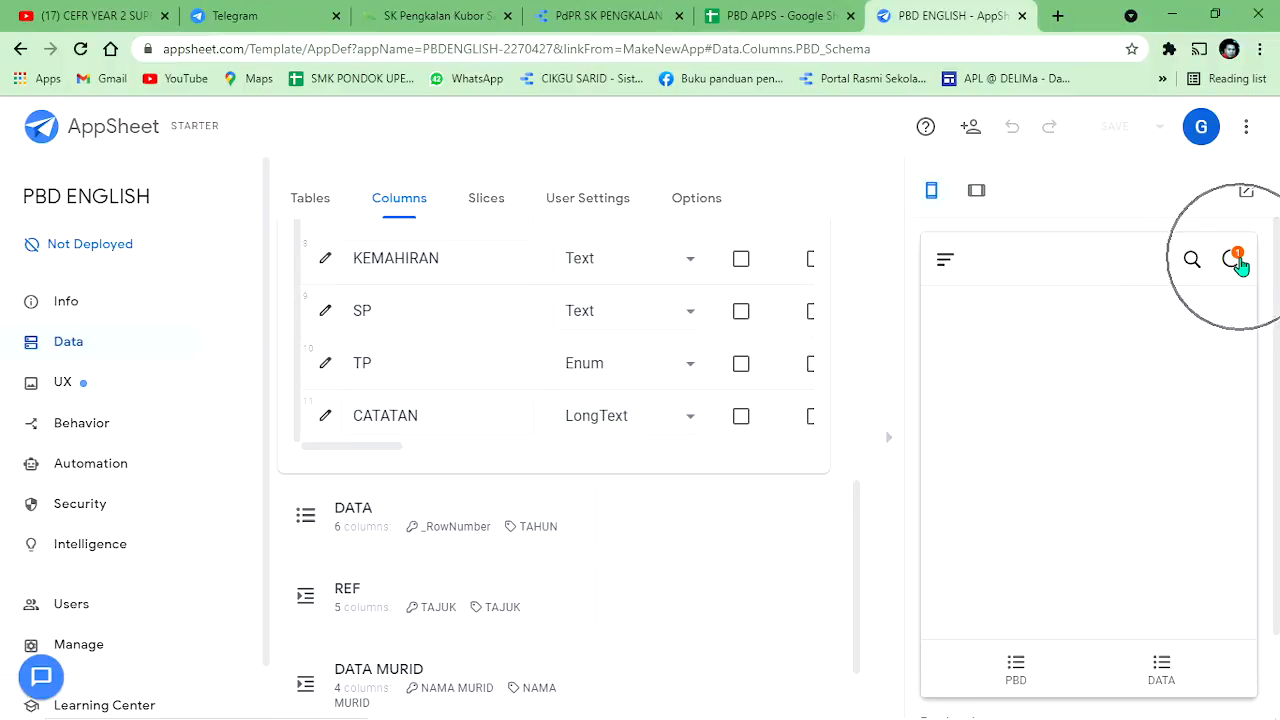
left_click(1238, 262)
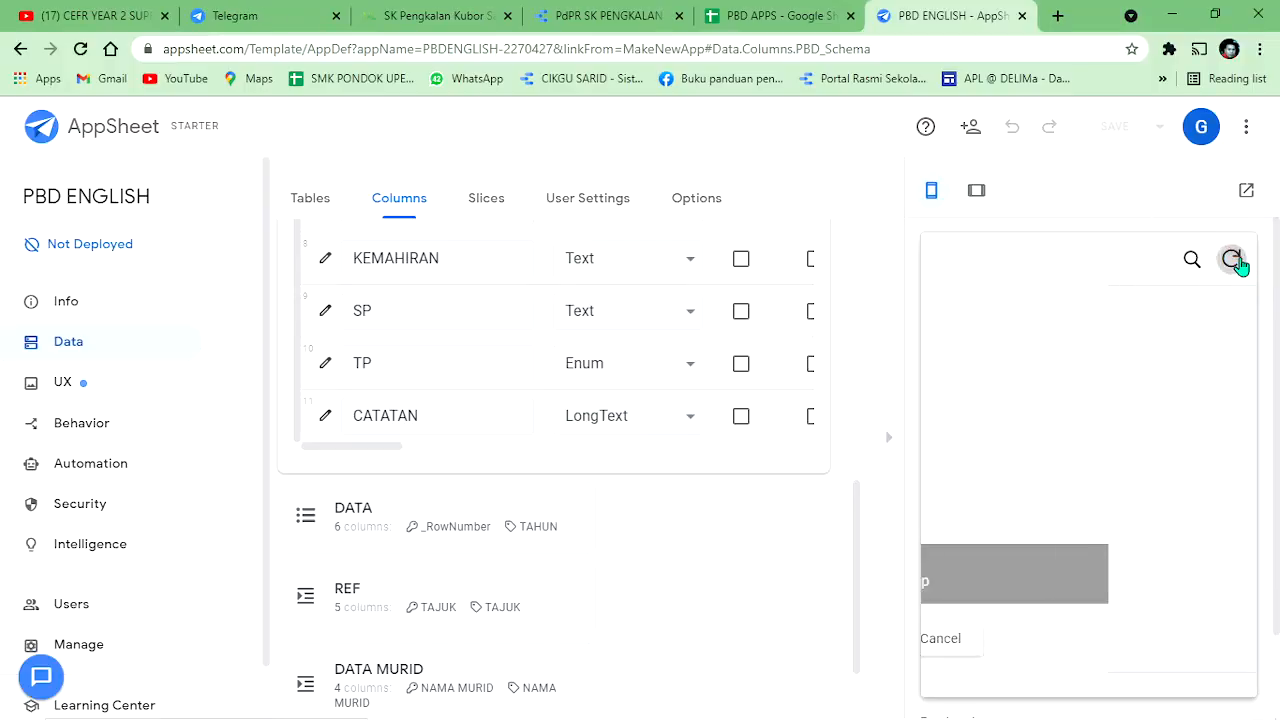
left_click(783, 14)
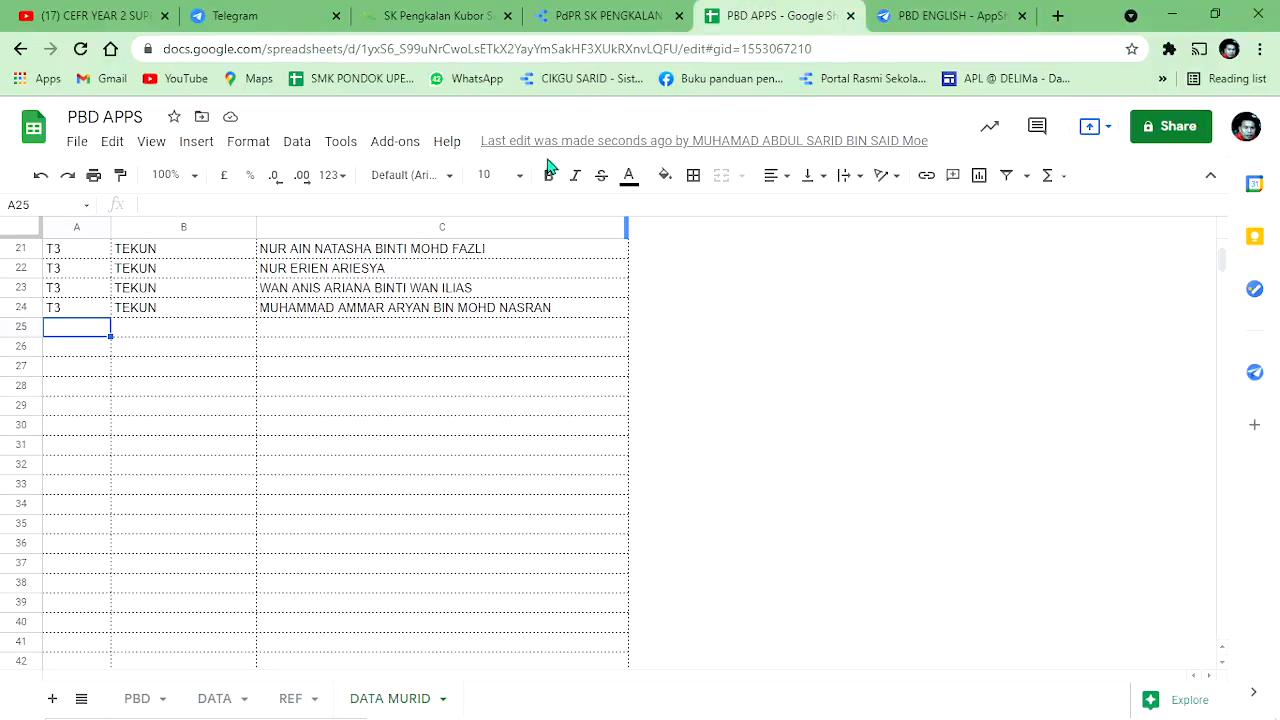
Step: Open the PBD sheet and fit the TIMESTAMP and NAMA MURID columns to their contents
left_click(137, 698)
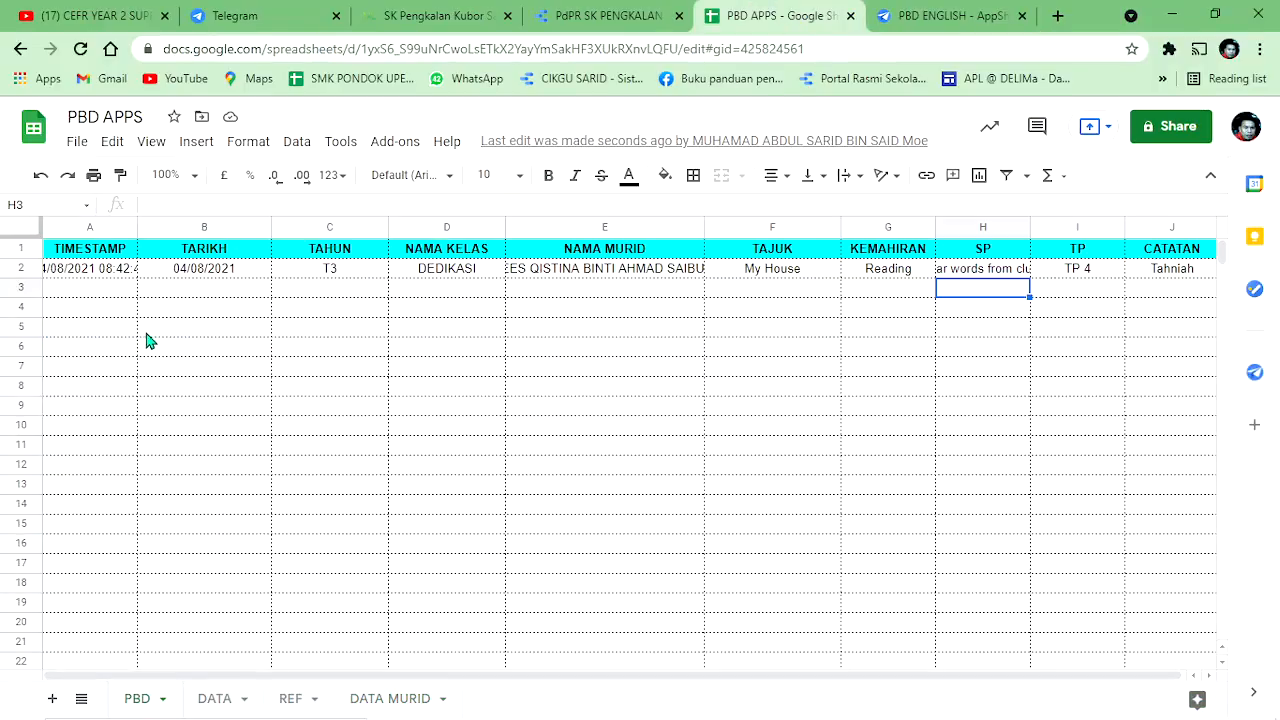
double_click(137, 228)
left_click(240, 278)
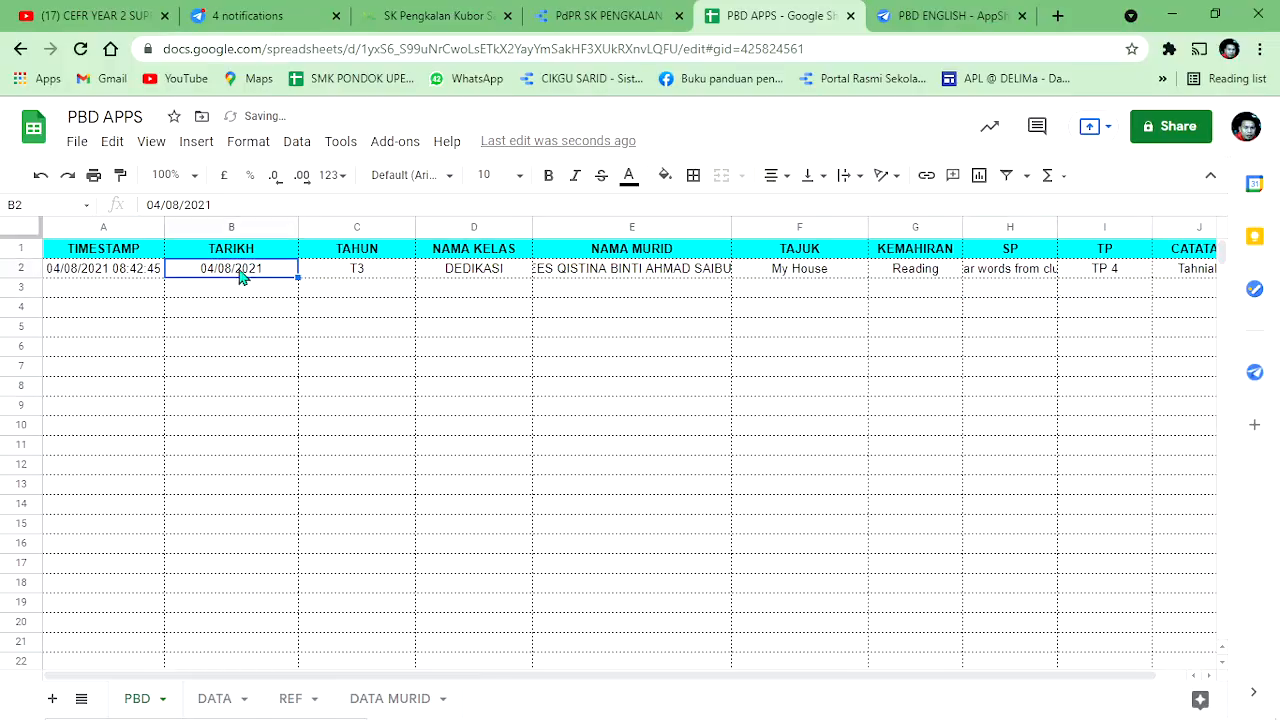
left_click(352, 274)
left_click(466, 280)
left_click(632, 279)
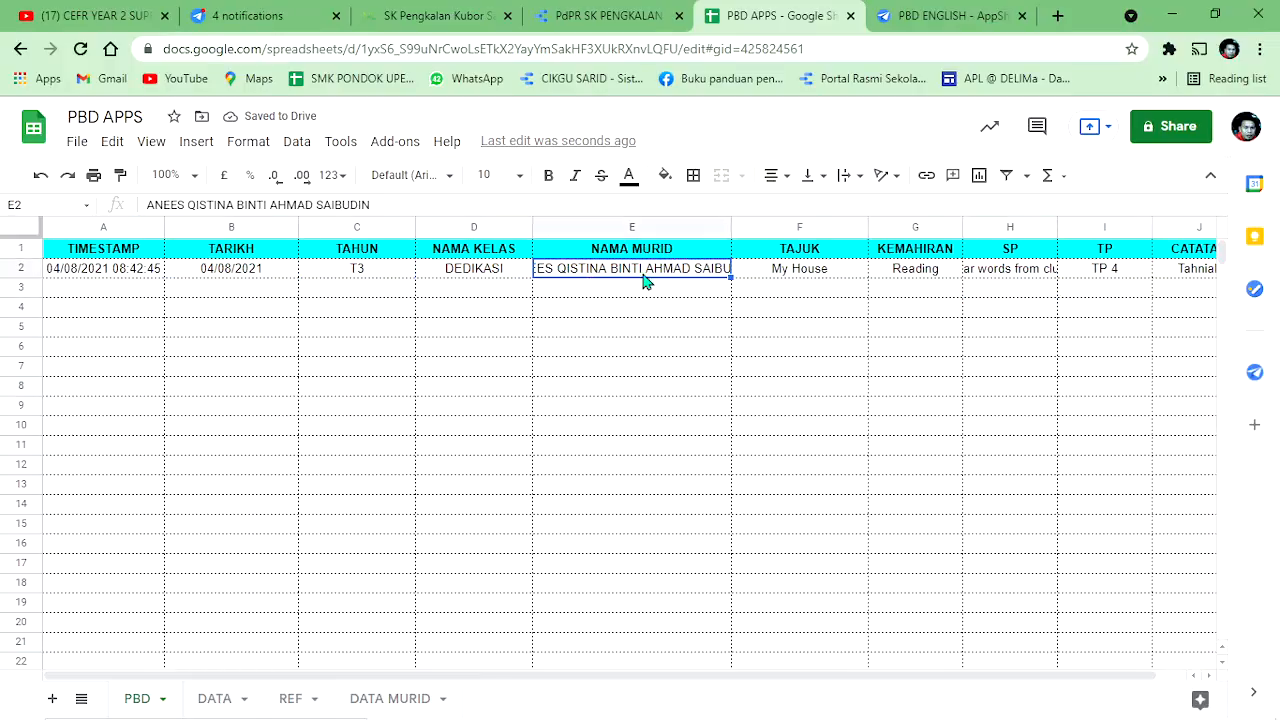
double_click(740, 226)
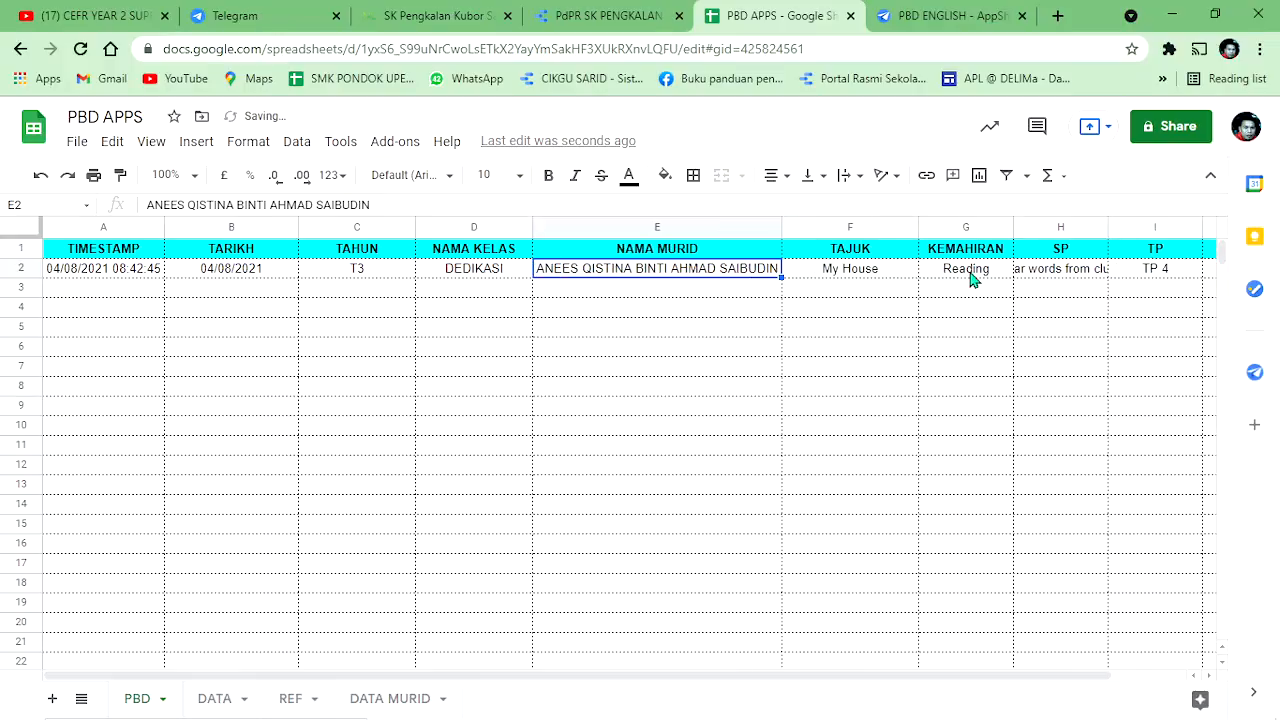
Step: Check the entry's TAJUK and KEMAHIRAN cells and widen the SP column slightly
left_click(978, 272)
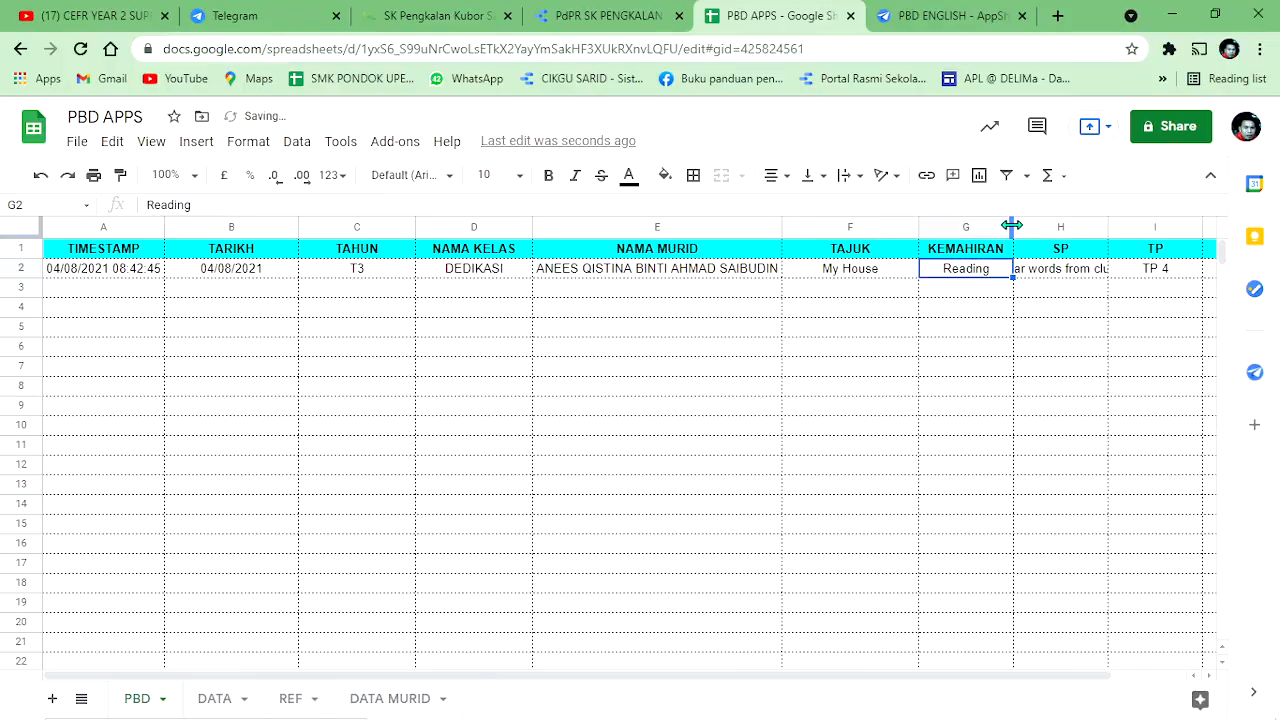
left_click(870, 252)
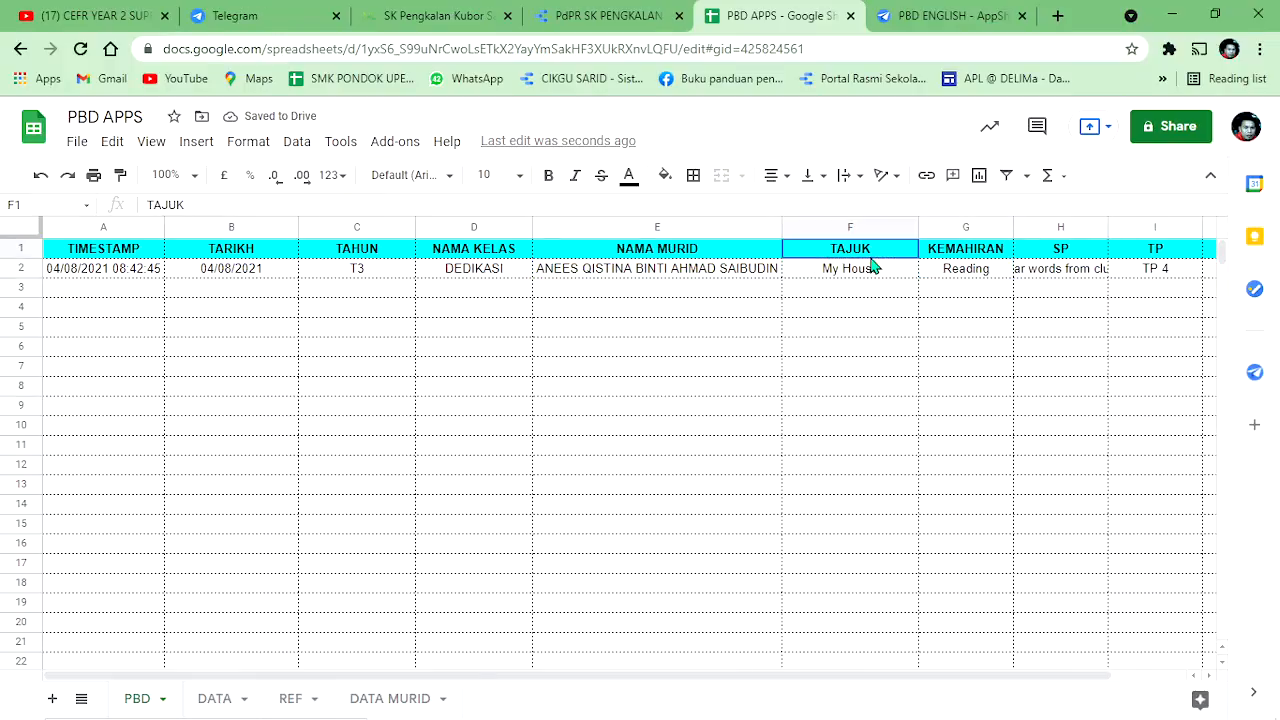
left_click(868, 270)
left_click(966, 252)
left_click(975, 272)
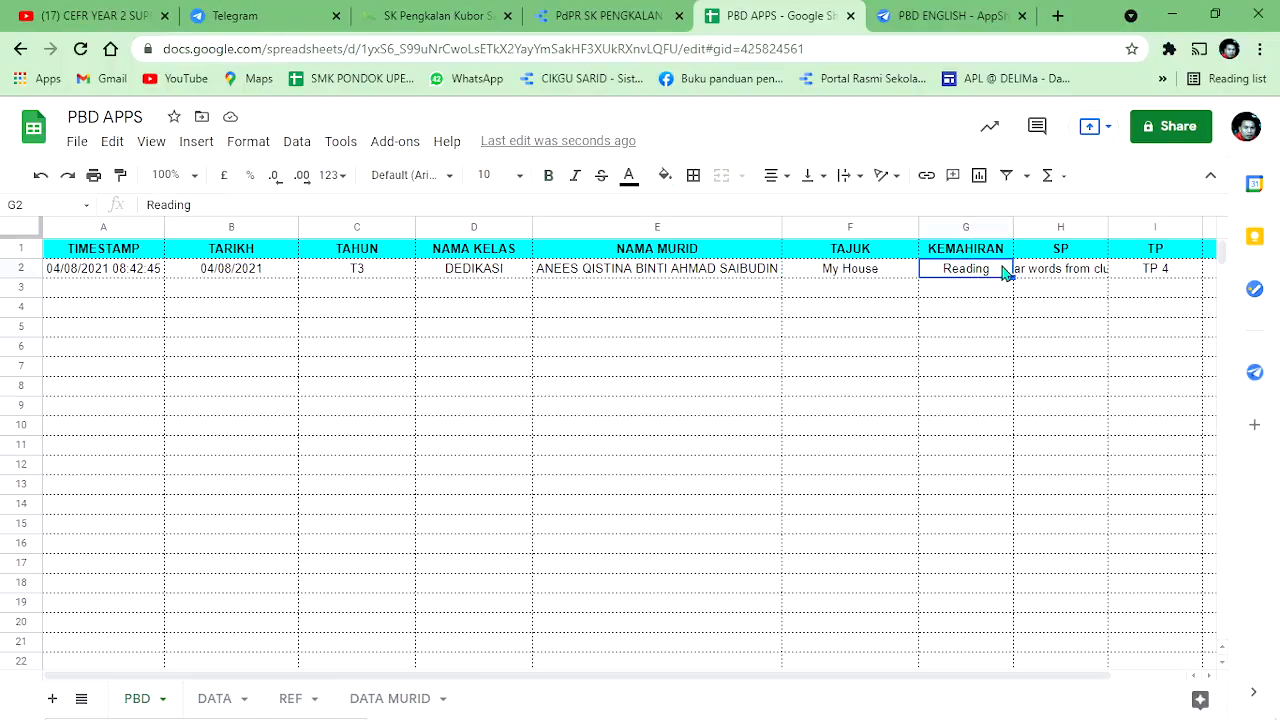
left_click(1071, 252)
left_click_drag(1117, 227, 1137, 227)
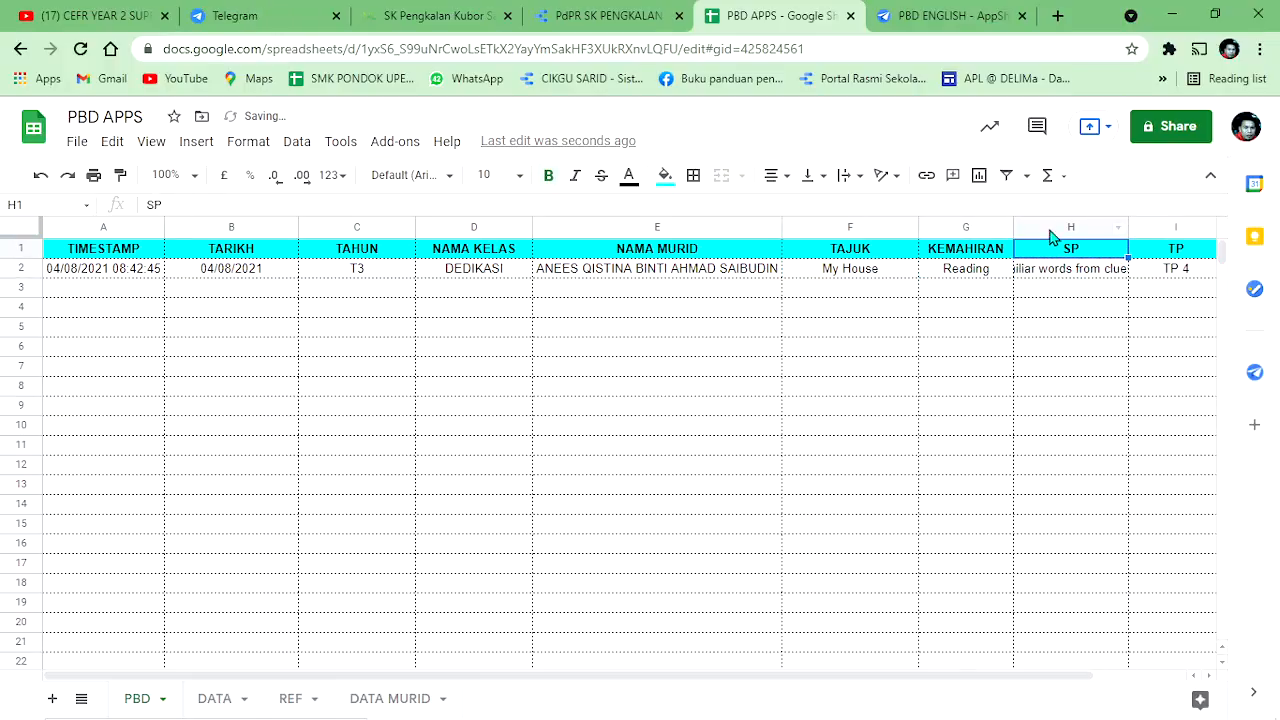
Step: Wrap the text in the whole SP column so the full learning standard fits in its cell
left_click(841, 180)
left_click(872, 208)
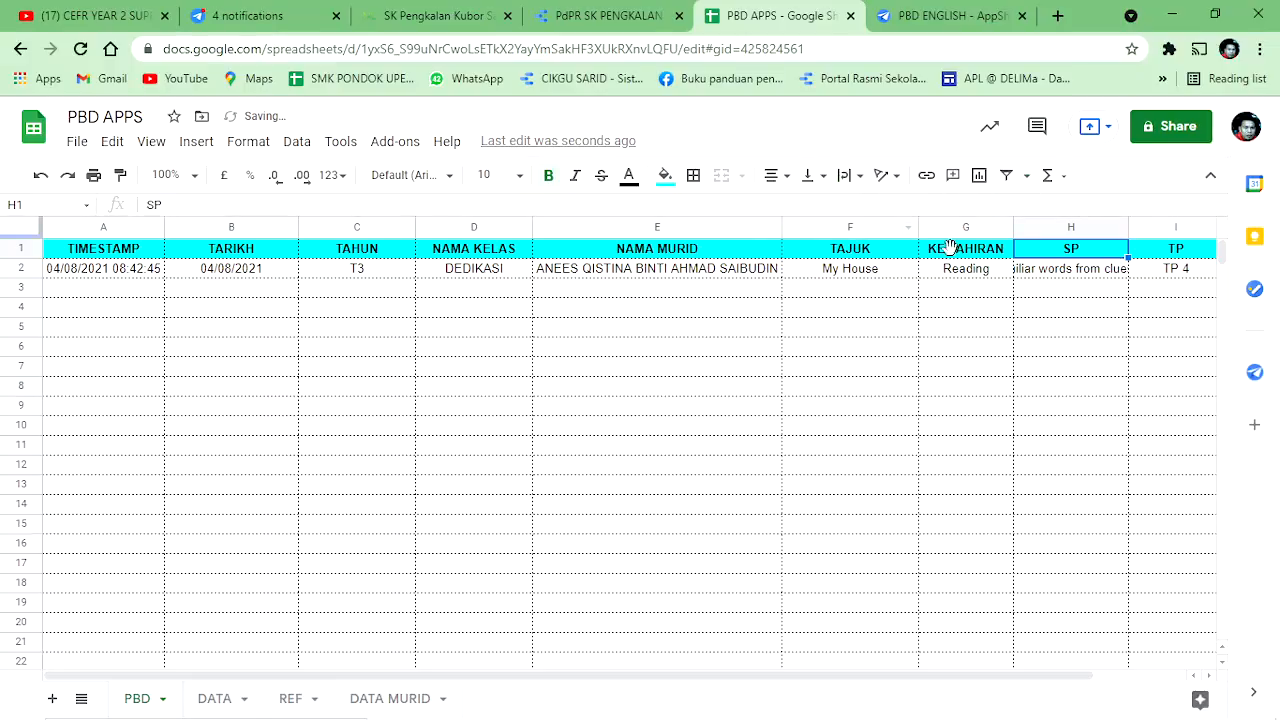
left_click(1066, 322)
left_click(1070, 238)
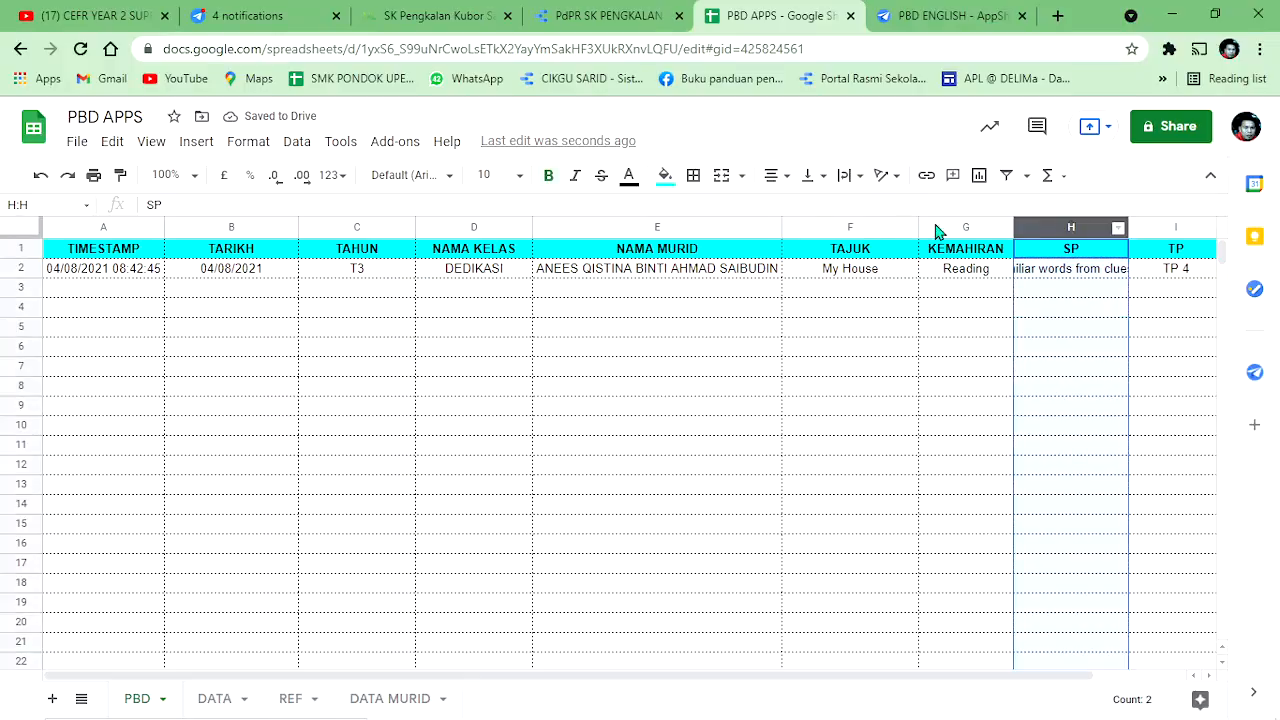
left_click(843, 176)
left_click(876, 207)
left_click(1080, 342)
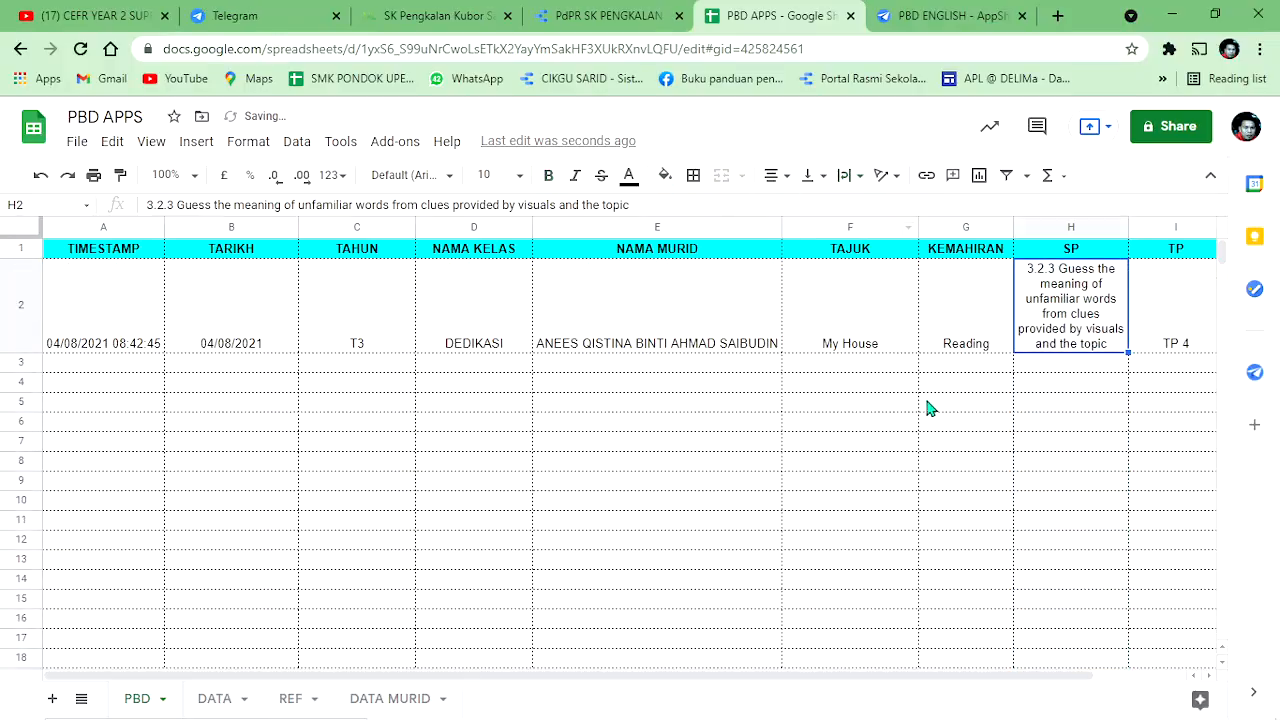
Step: Check the TP and CATATAN values of the saved entry in the PBD sheet
left_click_drag(557, 678, 791, 663)
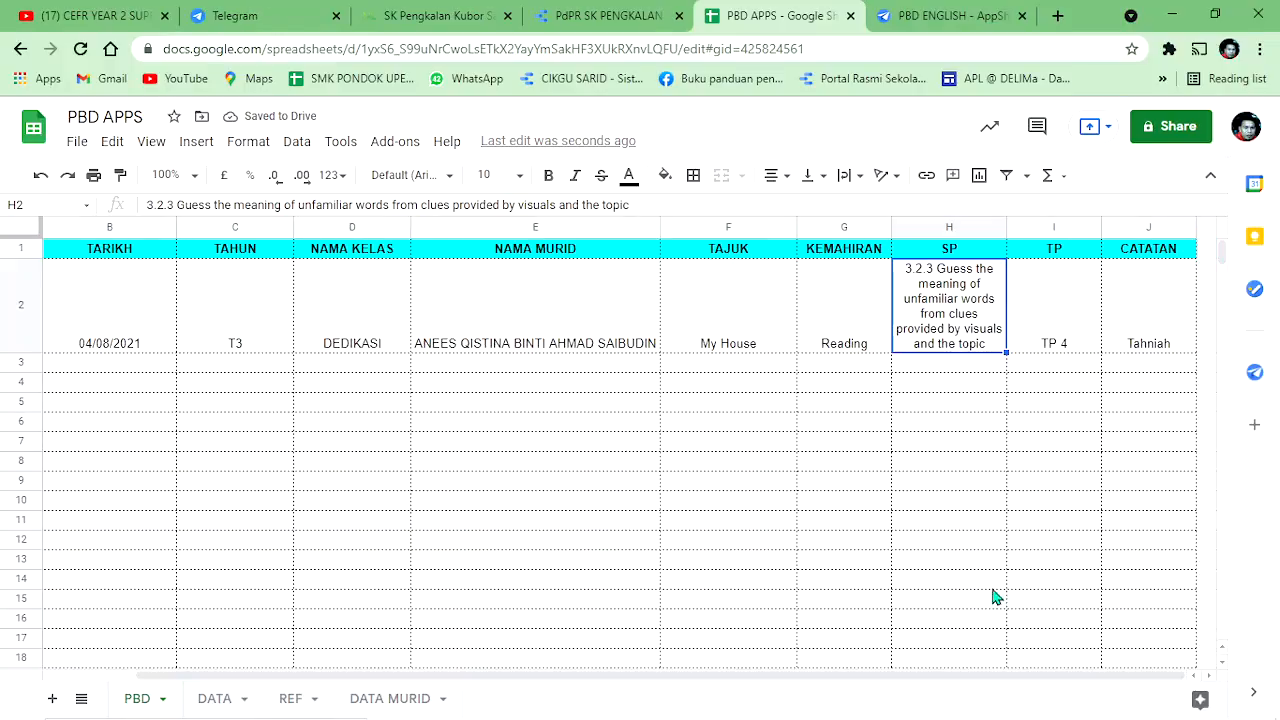
left_click(1052, 304)
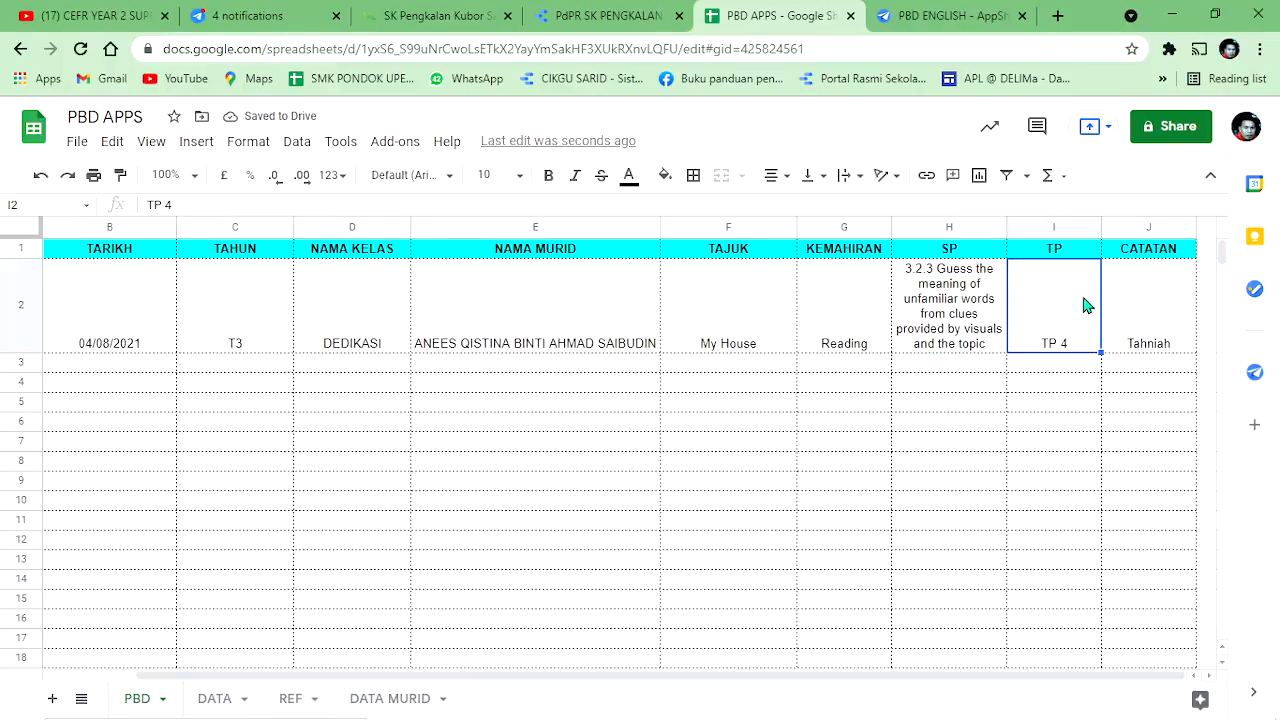
left_click(1133, 315)
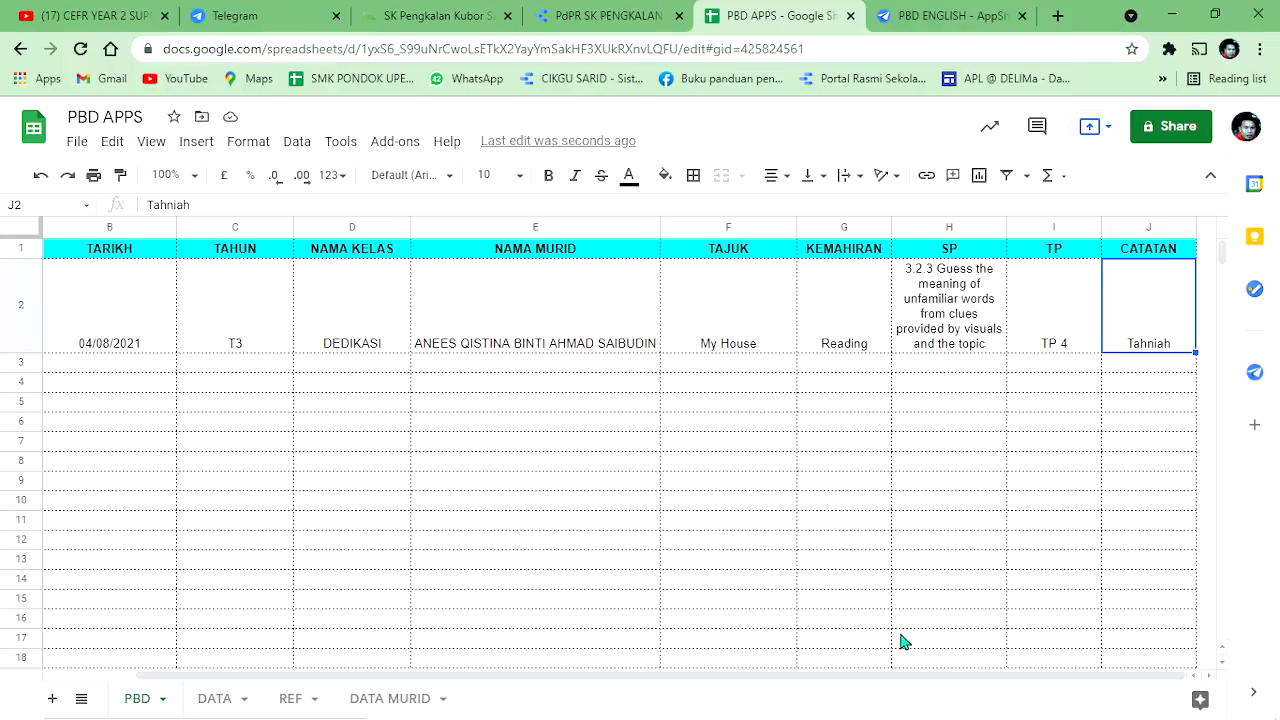
left_click_drag(791, 676, 556, 668)
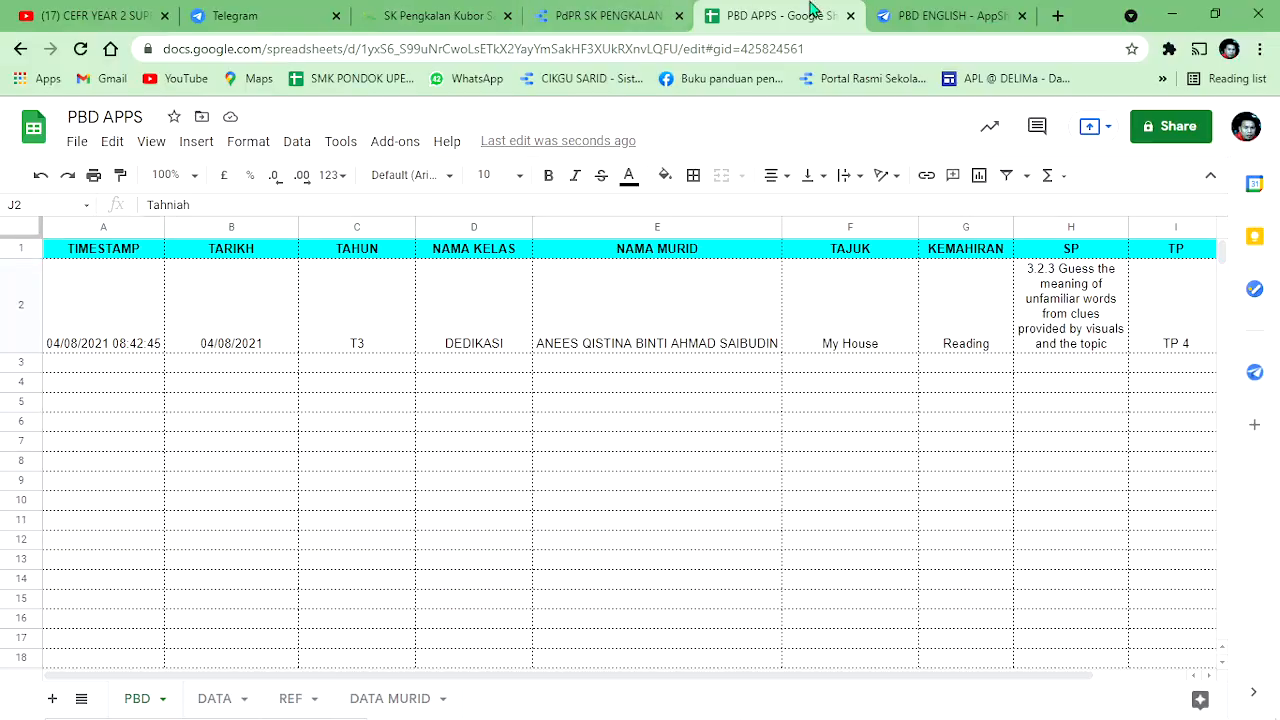
Step: Switch to the AppSheet editor and mark the PBD columns TAHUN, NAMA KELAS, TAJUK, KEMAHIRAN and SP as required
left_click(925, 16)
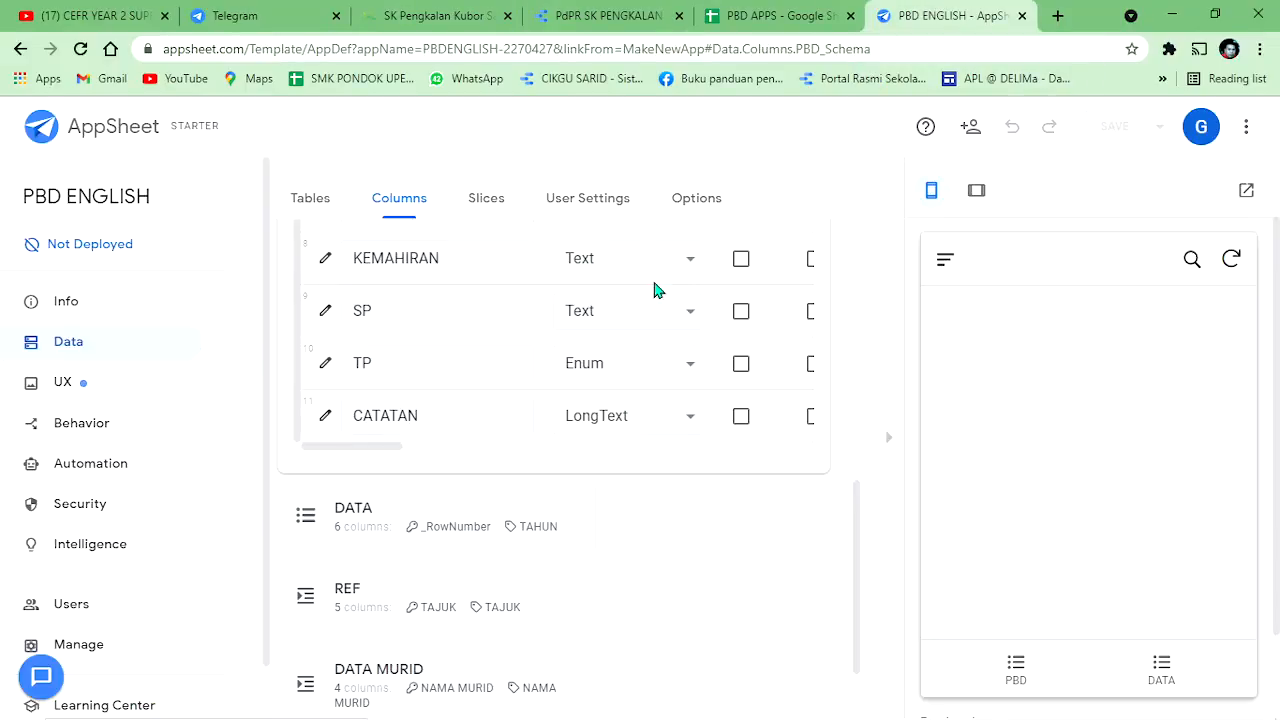
left_click_drag(387, 451, 580, 462)
scroll(645, 300, "up", 5)
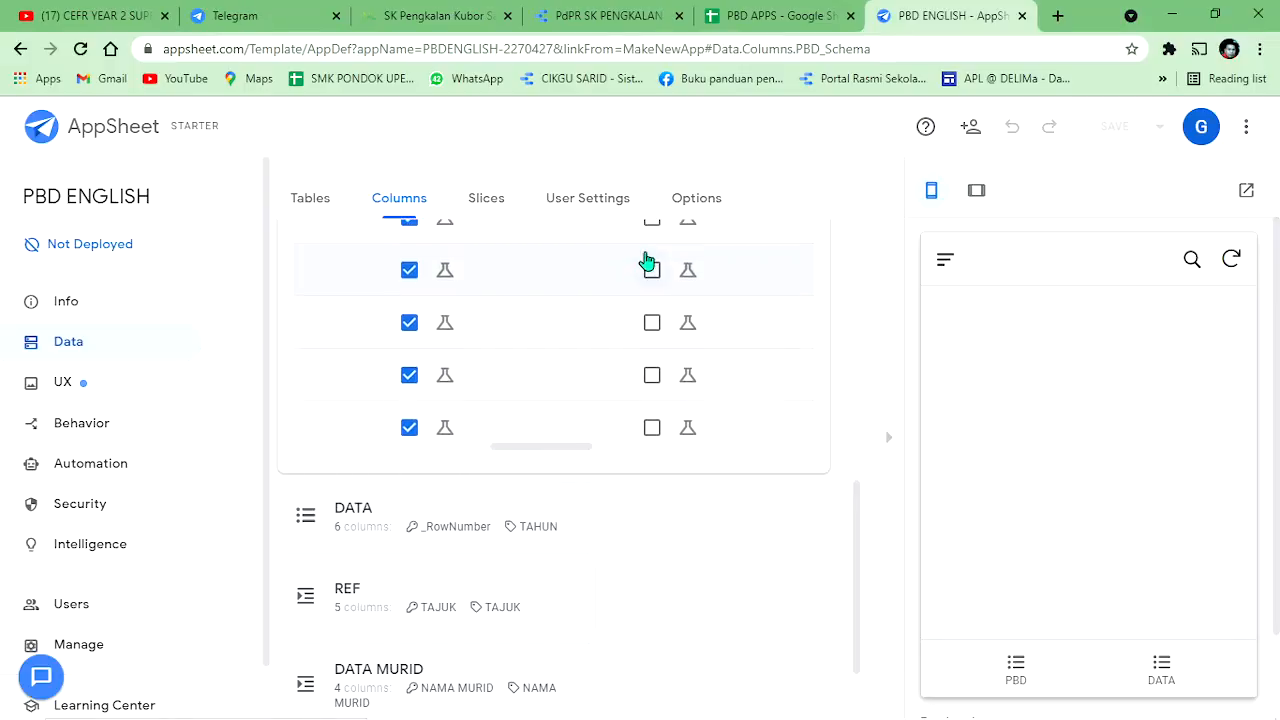
scroll(647, 308, "down", 1)
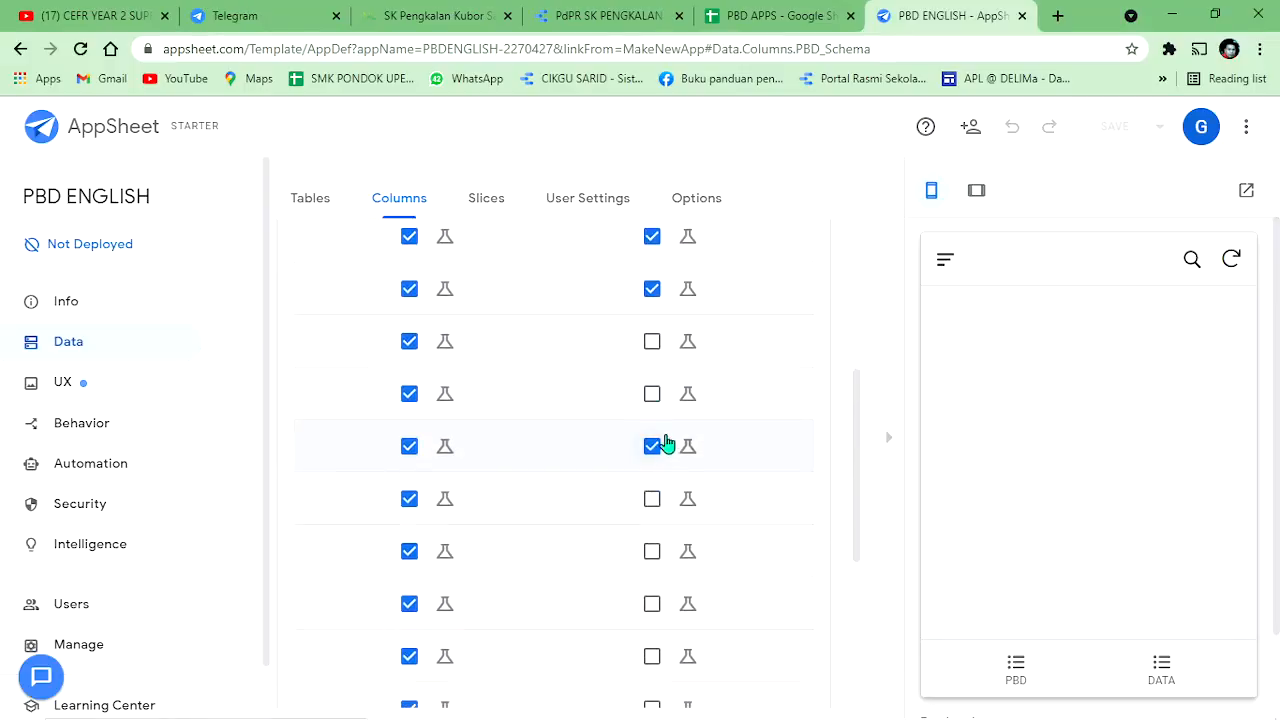
left_click(652, 497)
scroll(652, 505, "down", 1)
left_click(652, 540)
left_click(652, 592)
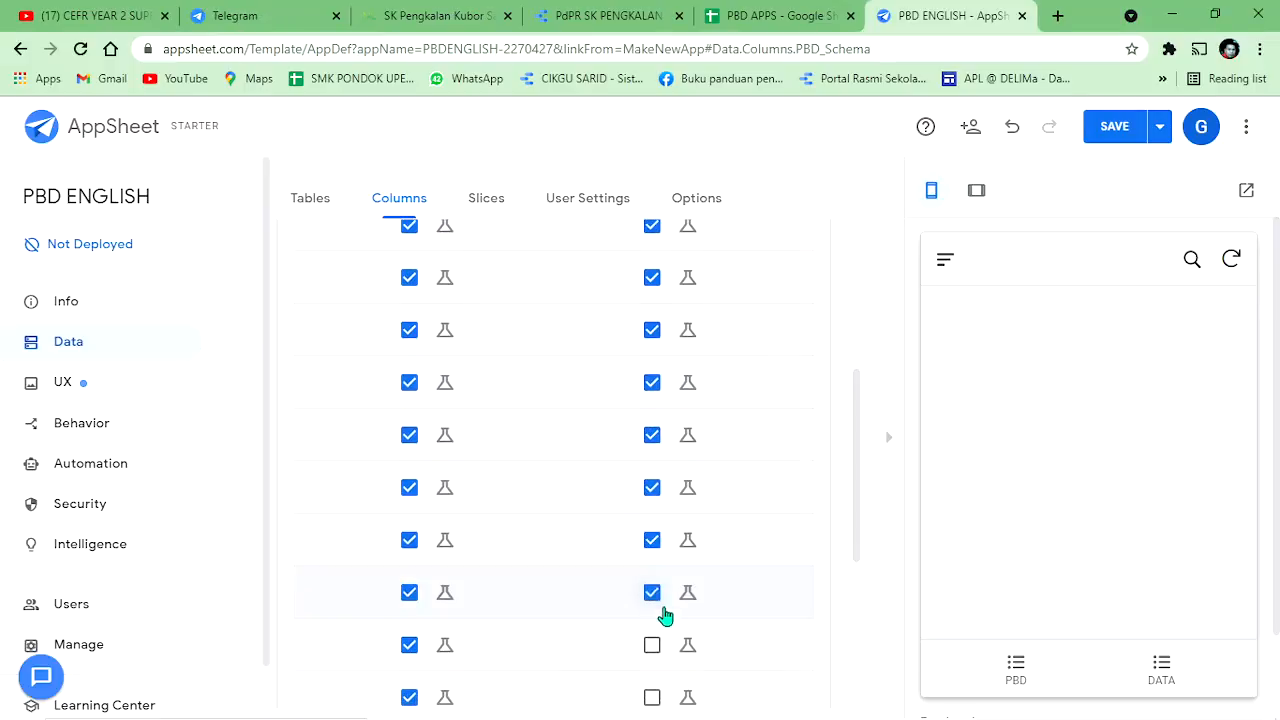
Step: Mark the TP and CATATAN columns of the PBD table as required and save the app
scroll(660, 610, "down", 2)
left_click(652, 457)
left_click(652, 511)
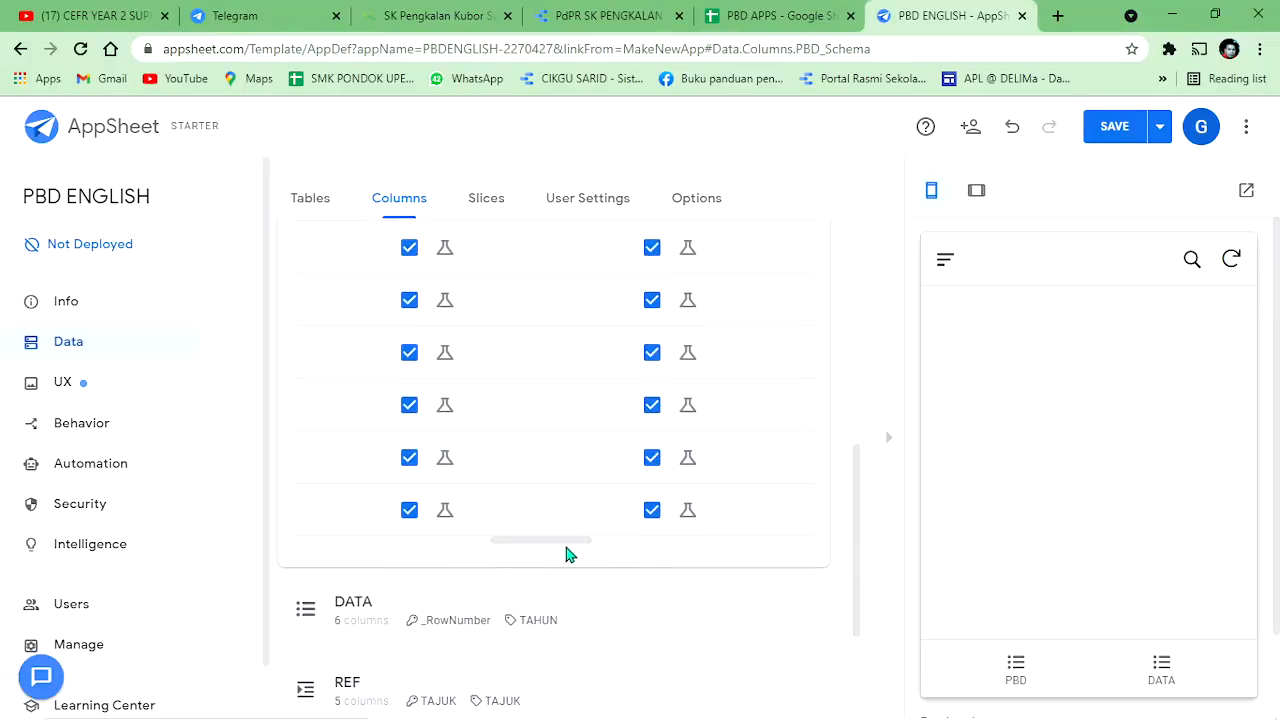
left_click_drag(563, 549, 393, 530)
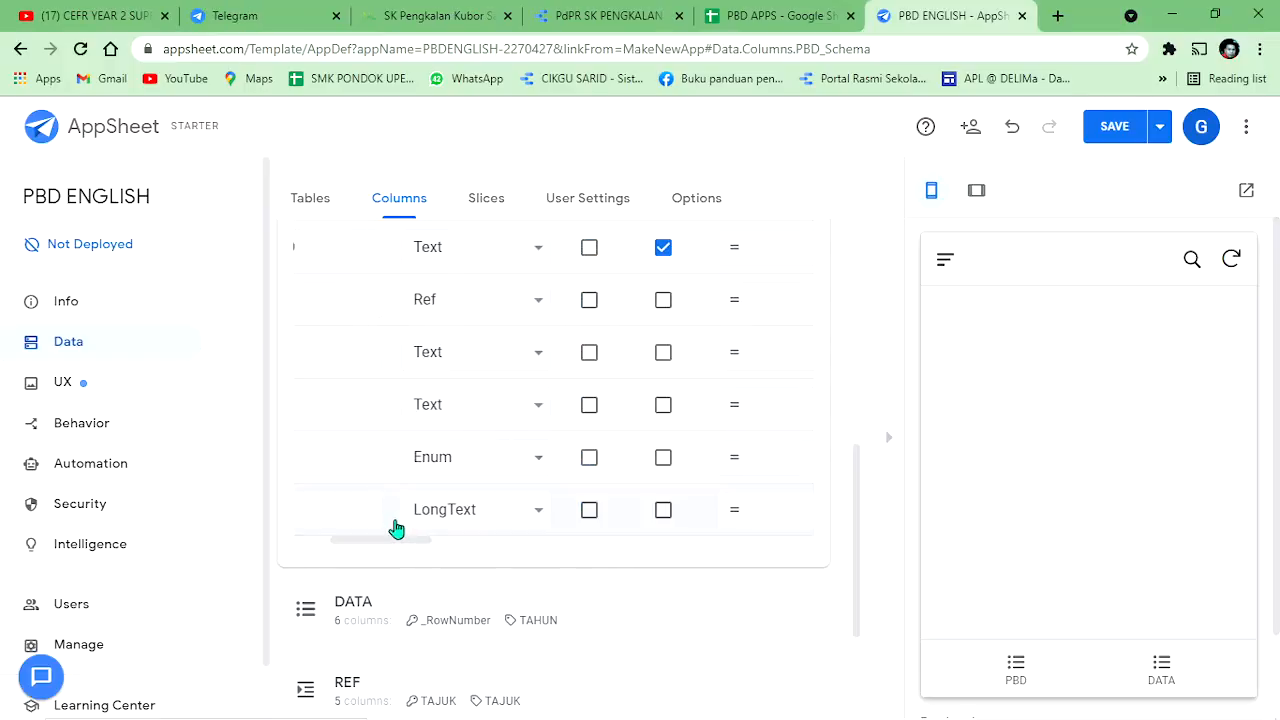
left_click(1110, 128)
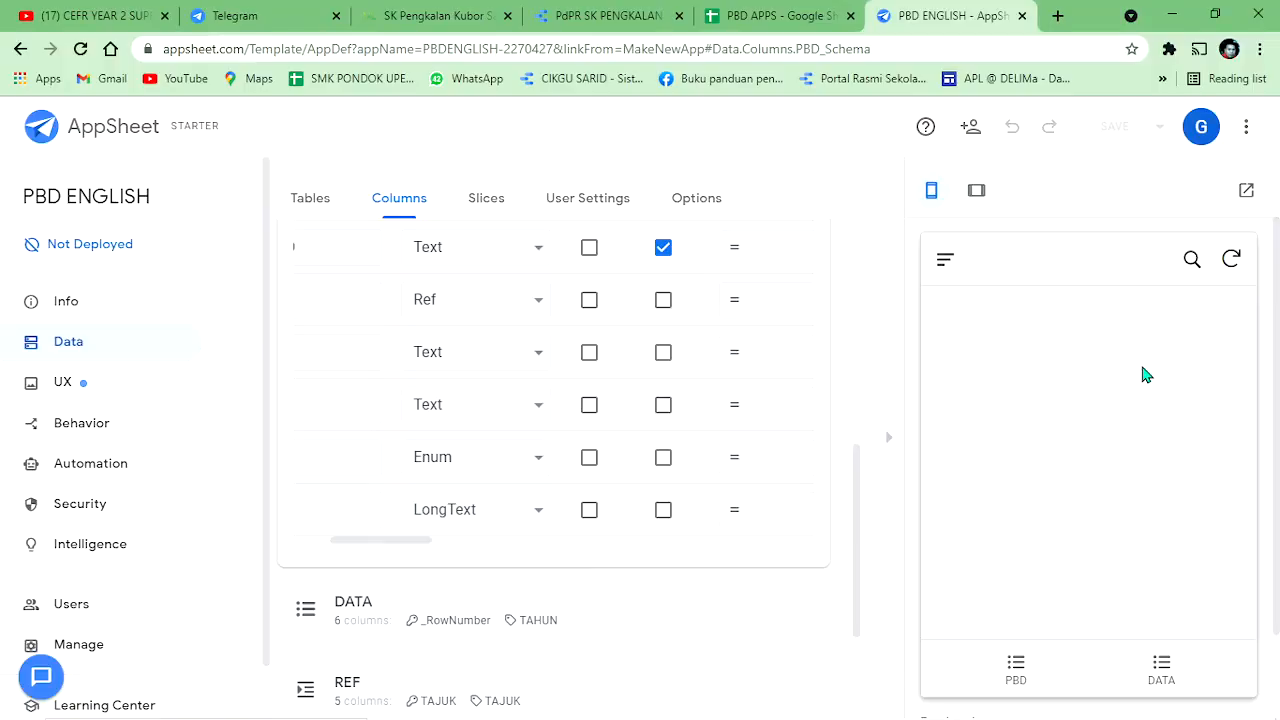
Step: Look through the PBD and DATA views in the app preview, ending on the PBD view
left_click(1012, 672)
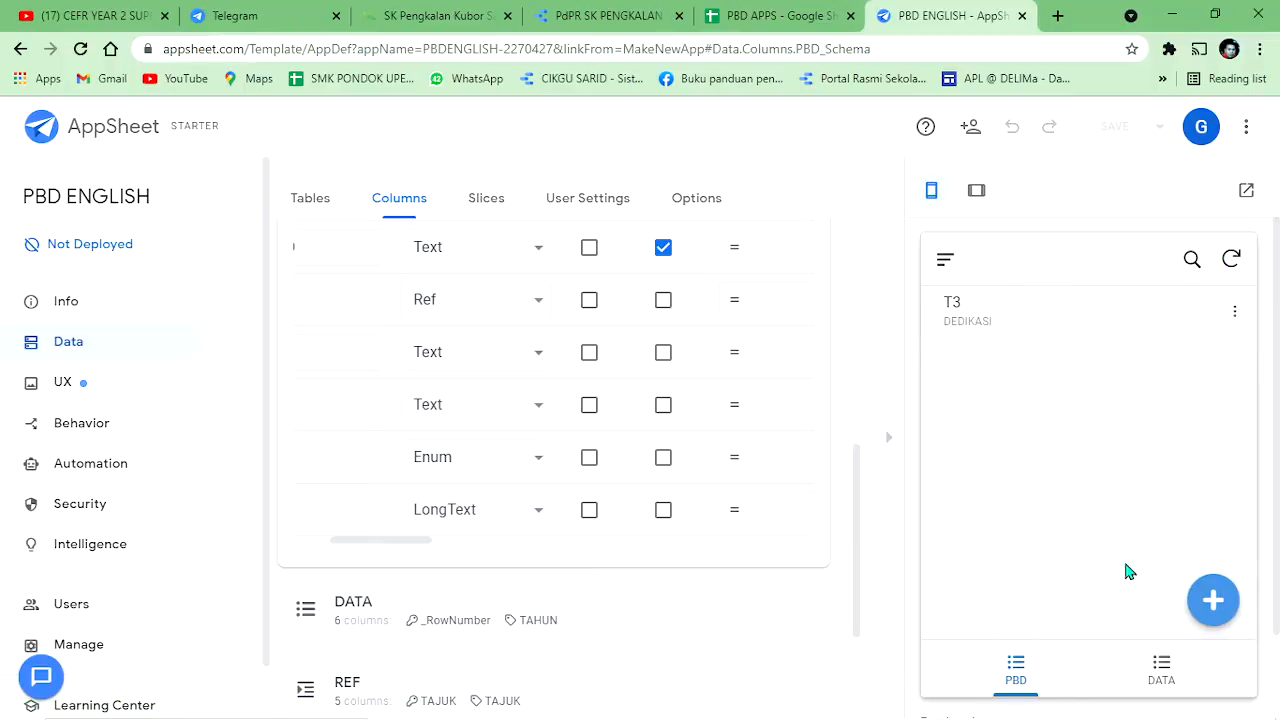
left_click(1165, 680)
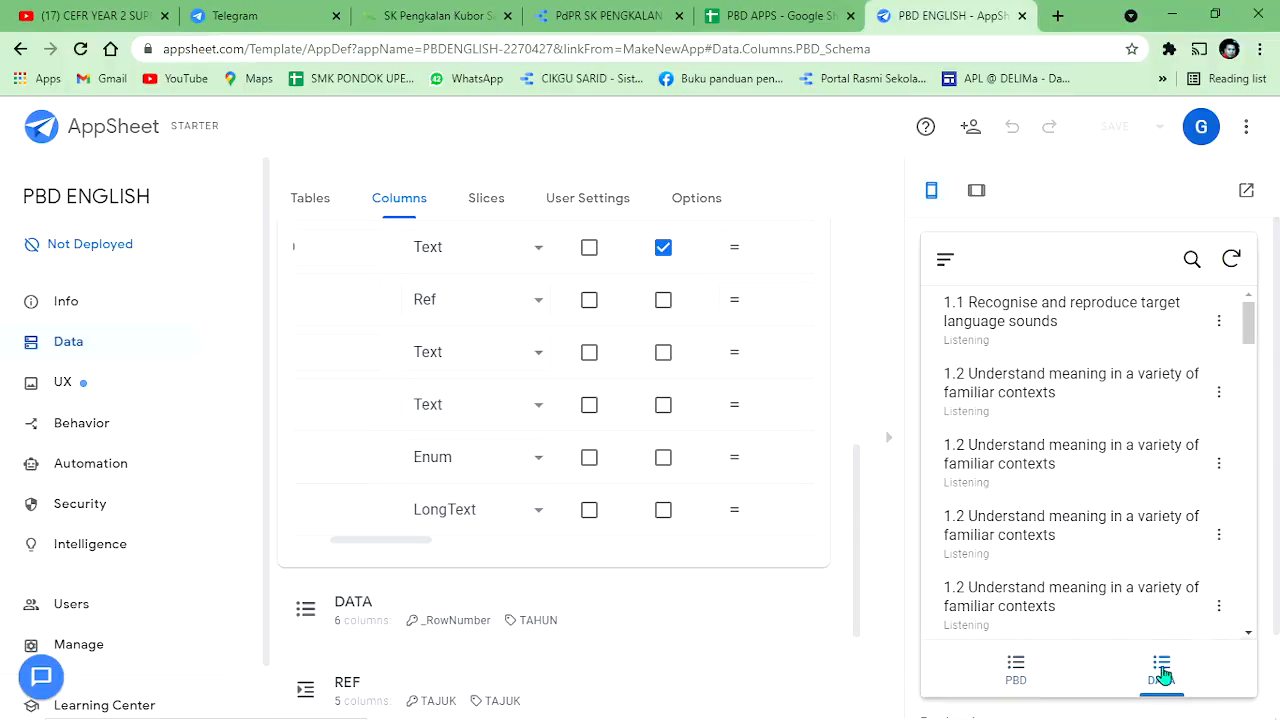
scroll(1107, 435, "down", 10)
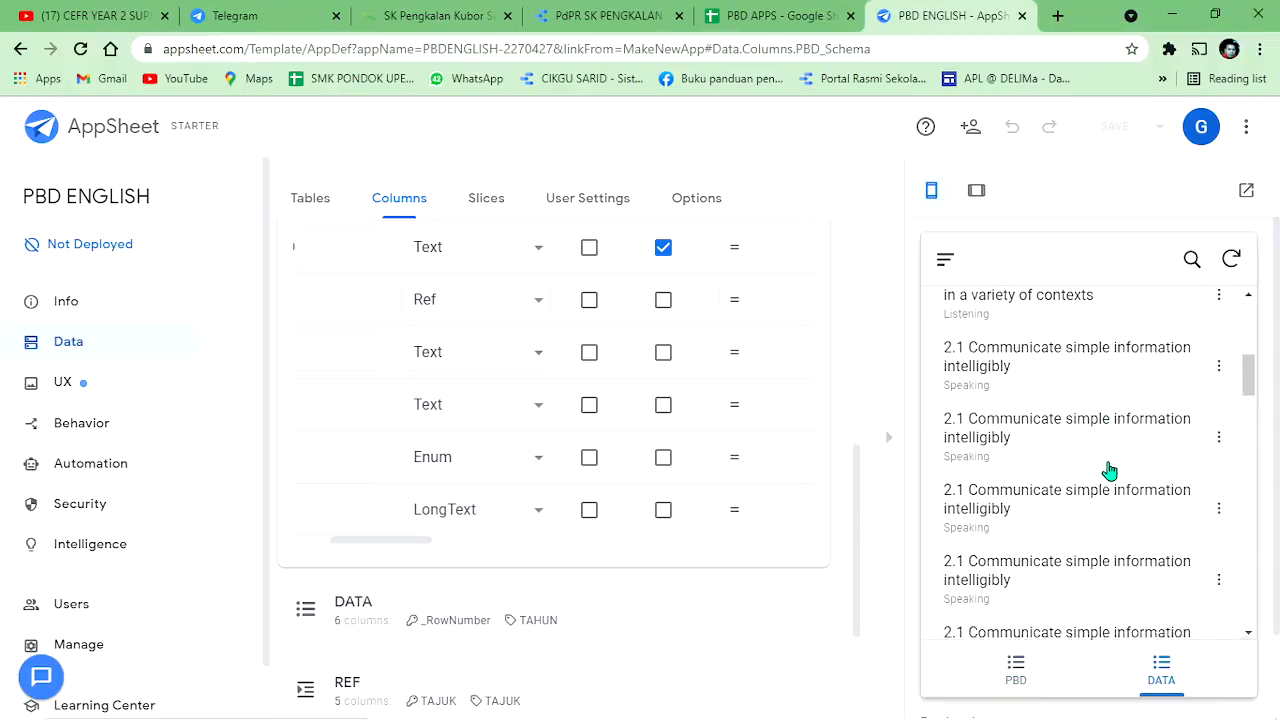
scroll(1033, 484, "down", 15)
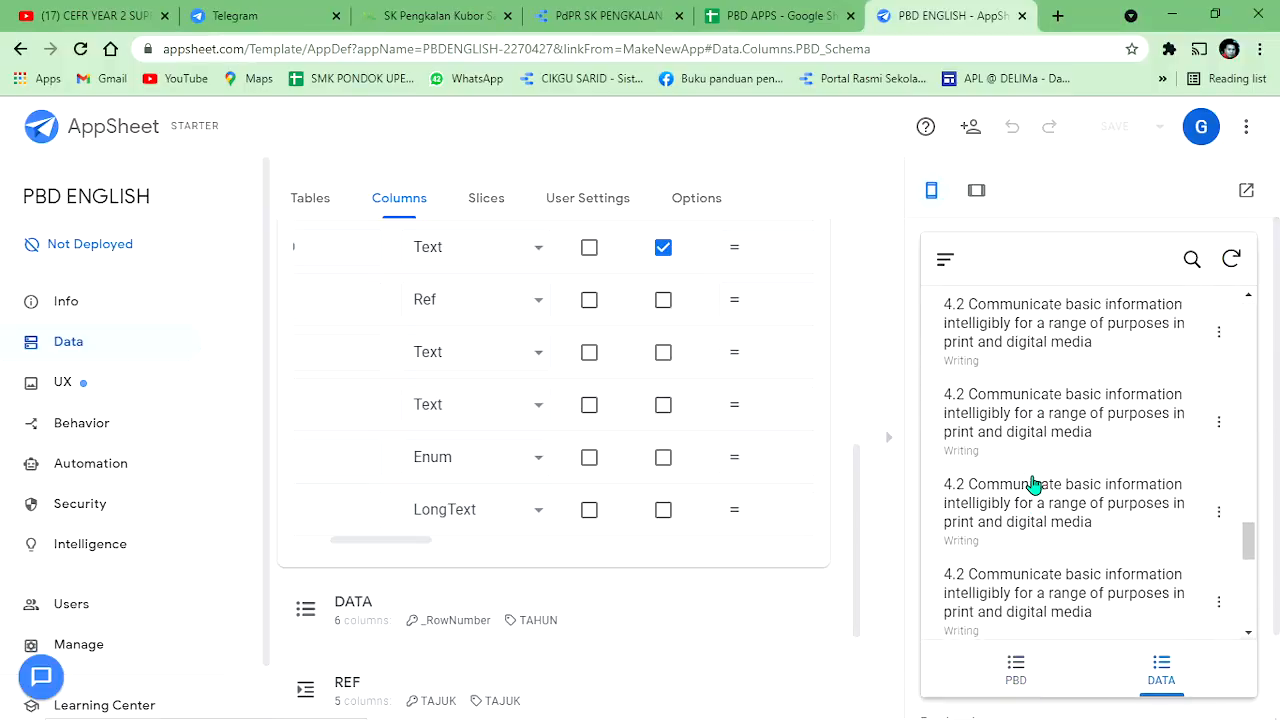
scroll(1033, 484, "up", 15)
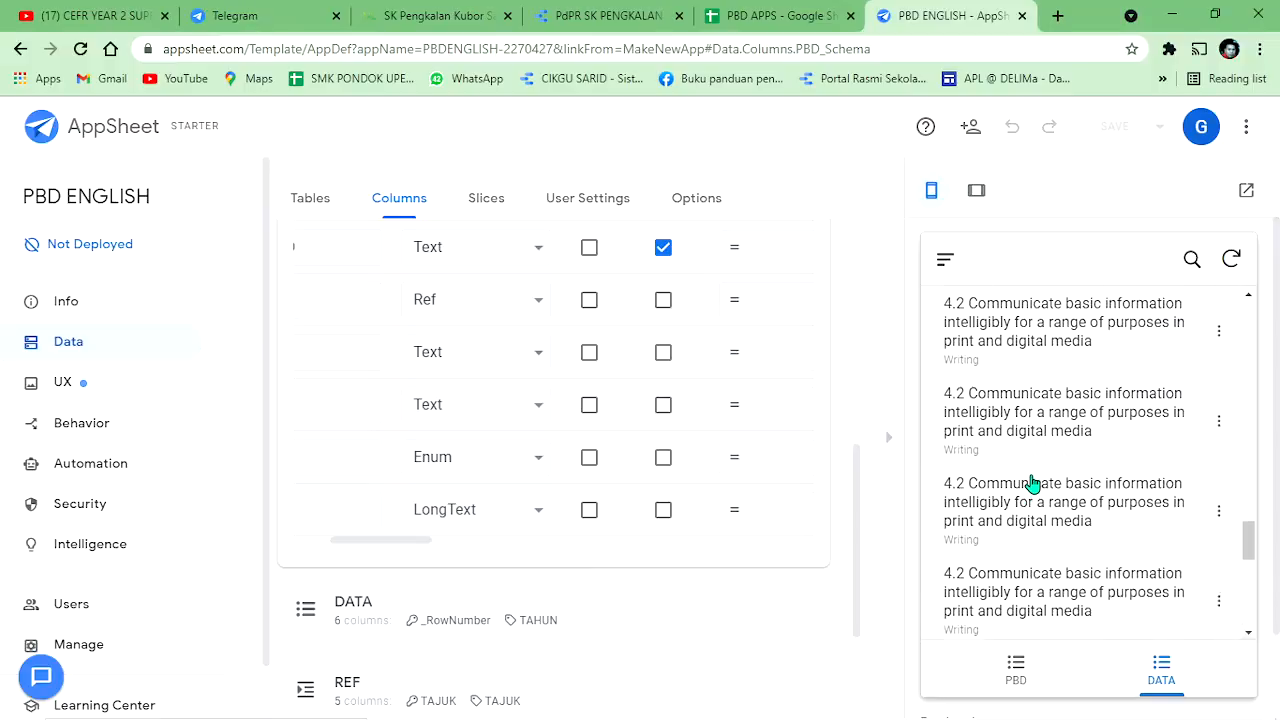
scroll(1033, 484, "up", 8)
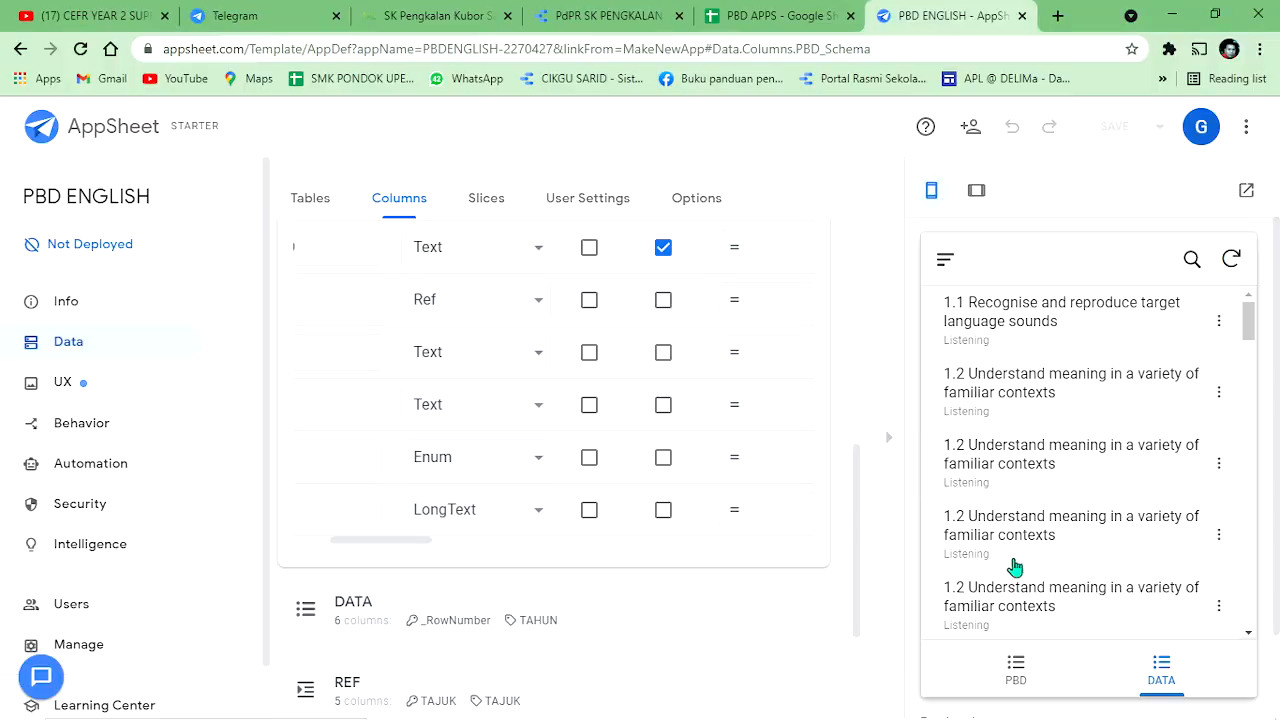
left_click(1016, 662)
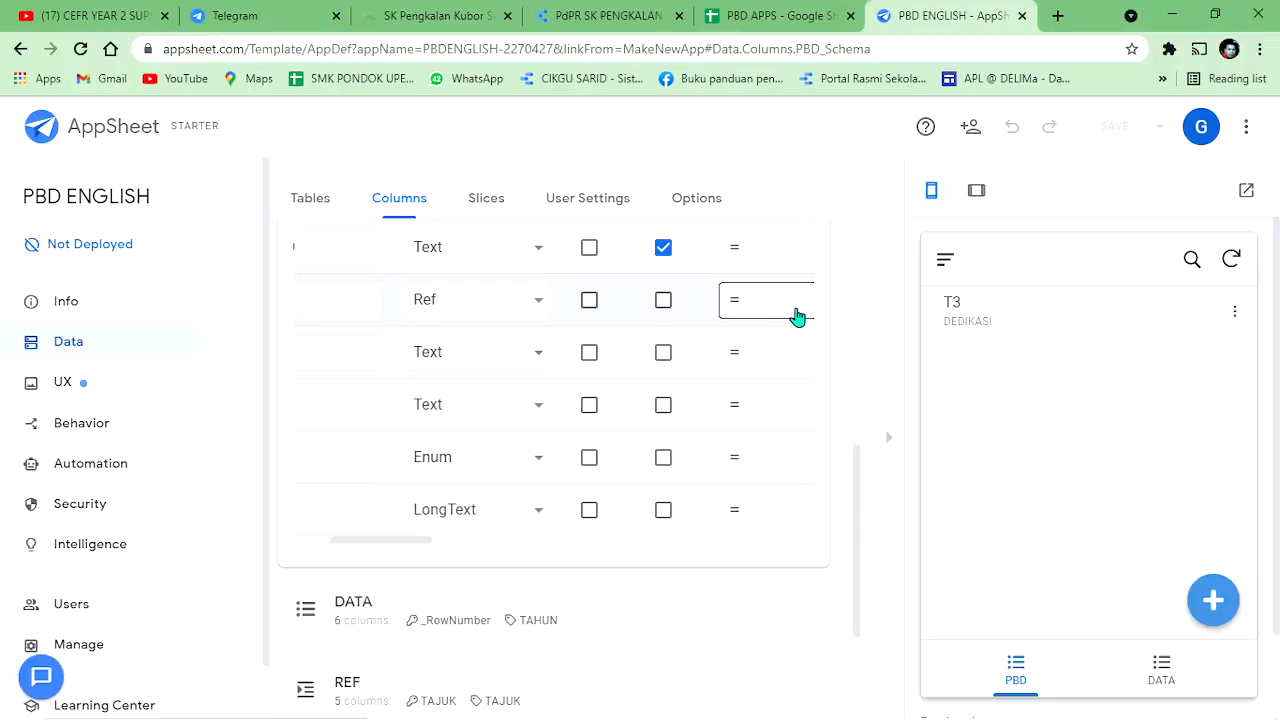
Step: Open the settings of the PBD primary view among the app's UX views
left_click(74, 384)
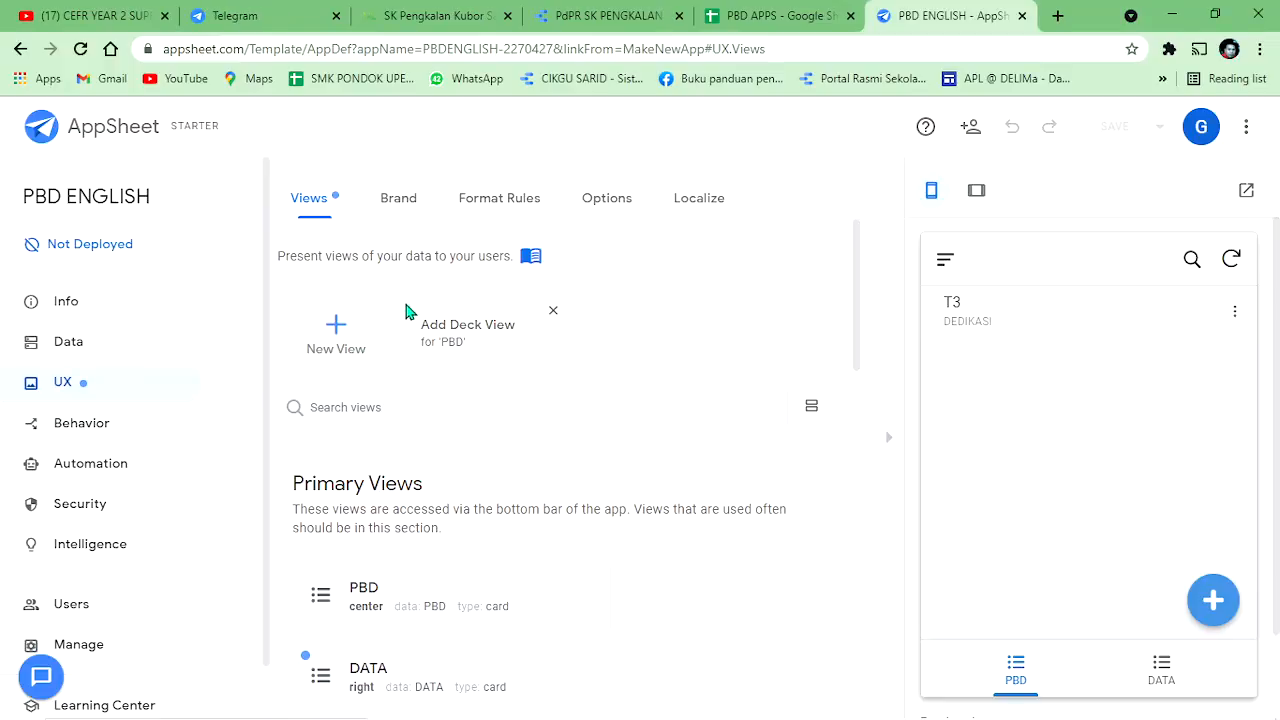
left_click(765, 15)
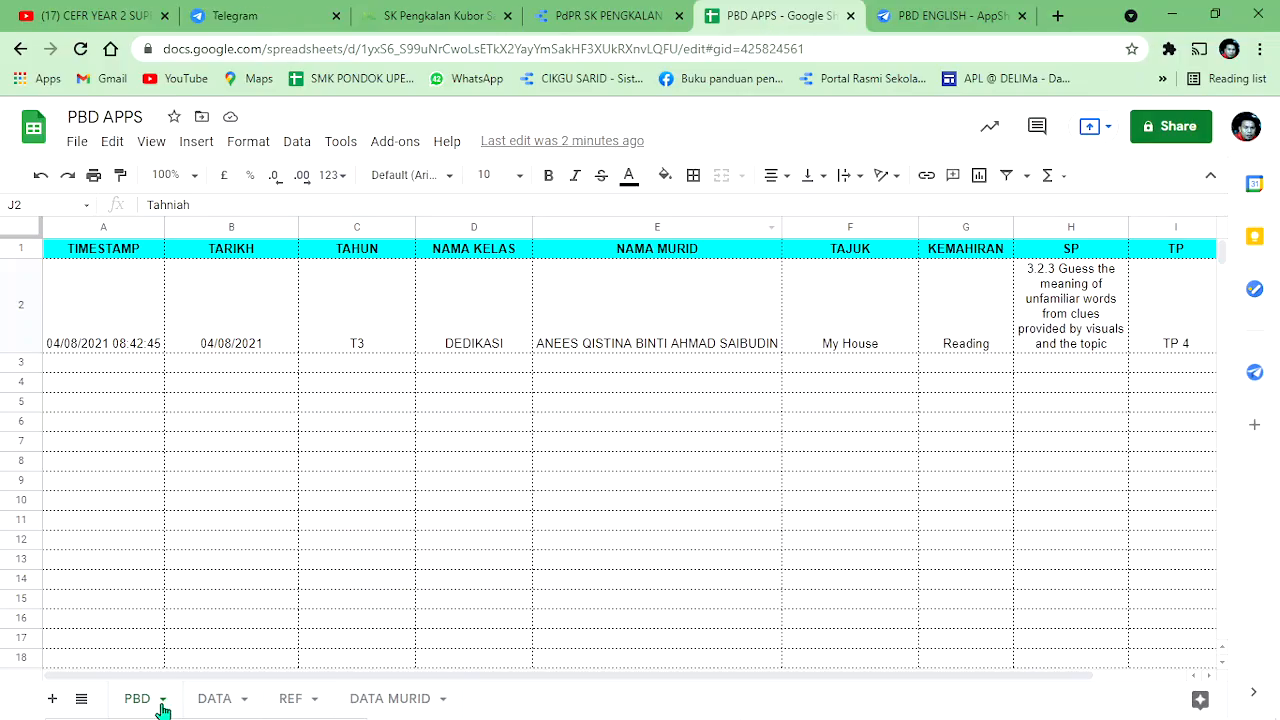
left_click(610, 15)
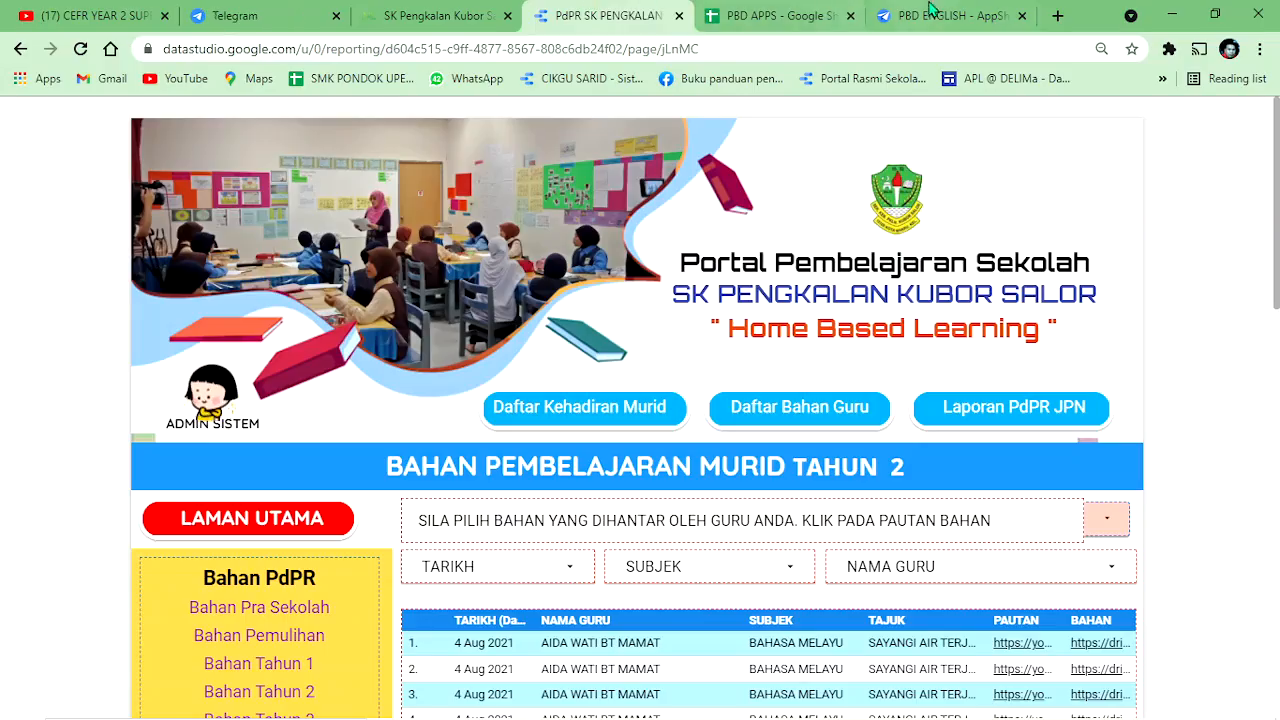
left_click(940, 15)
left_click(470, 338)
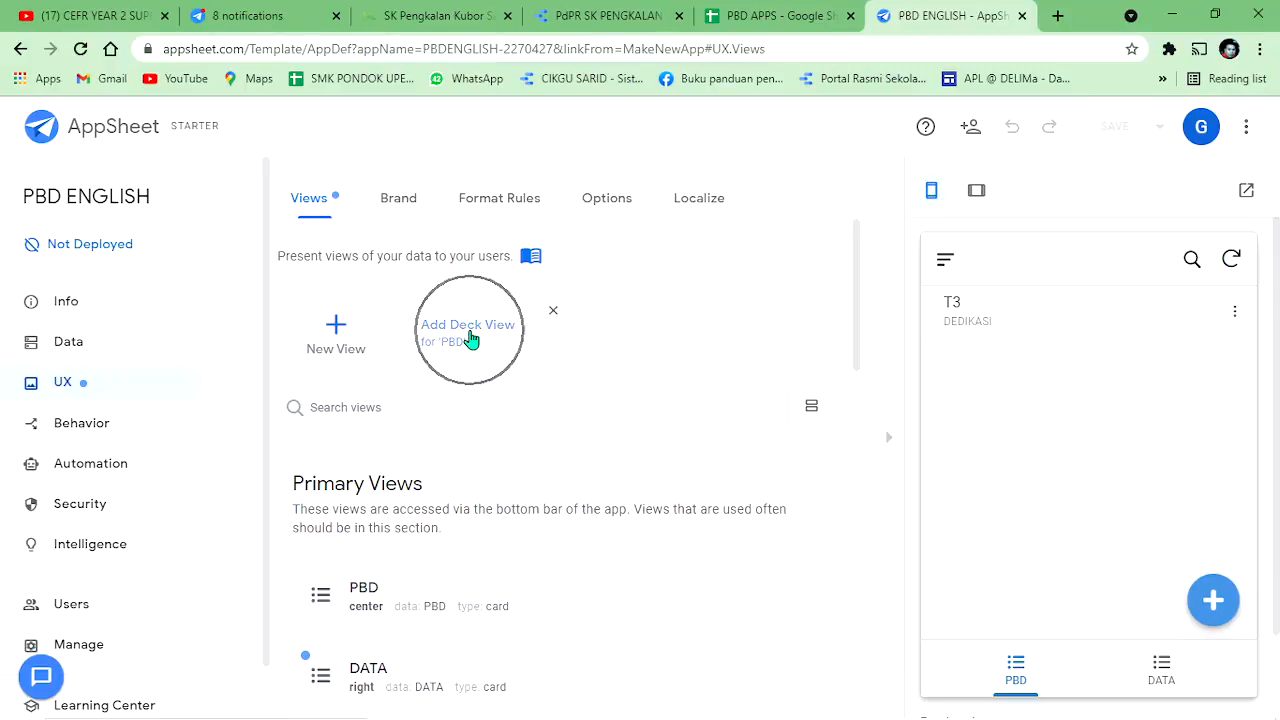
left_click(470, 338)
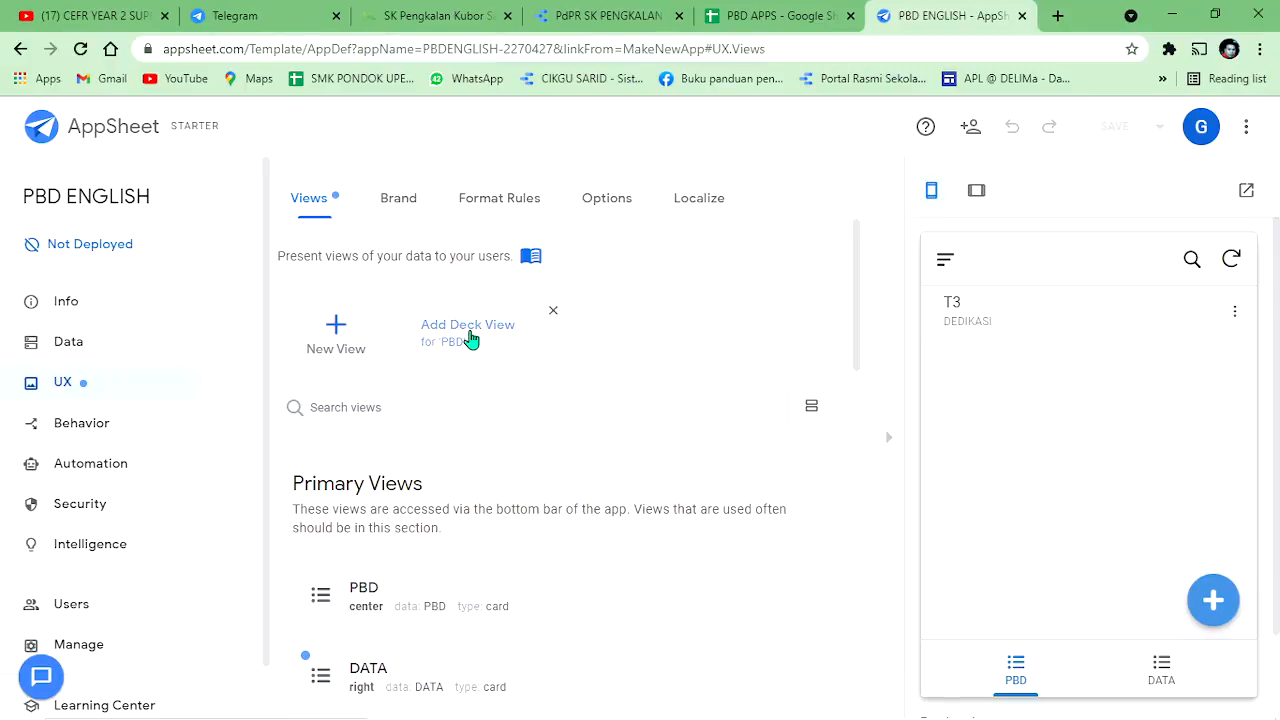
left_click(385, 595)
left_click(383, 597)
left_click(384, 597)
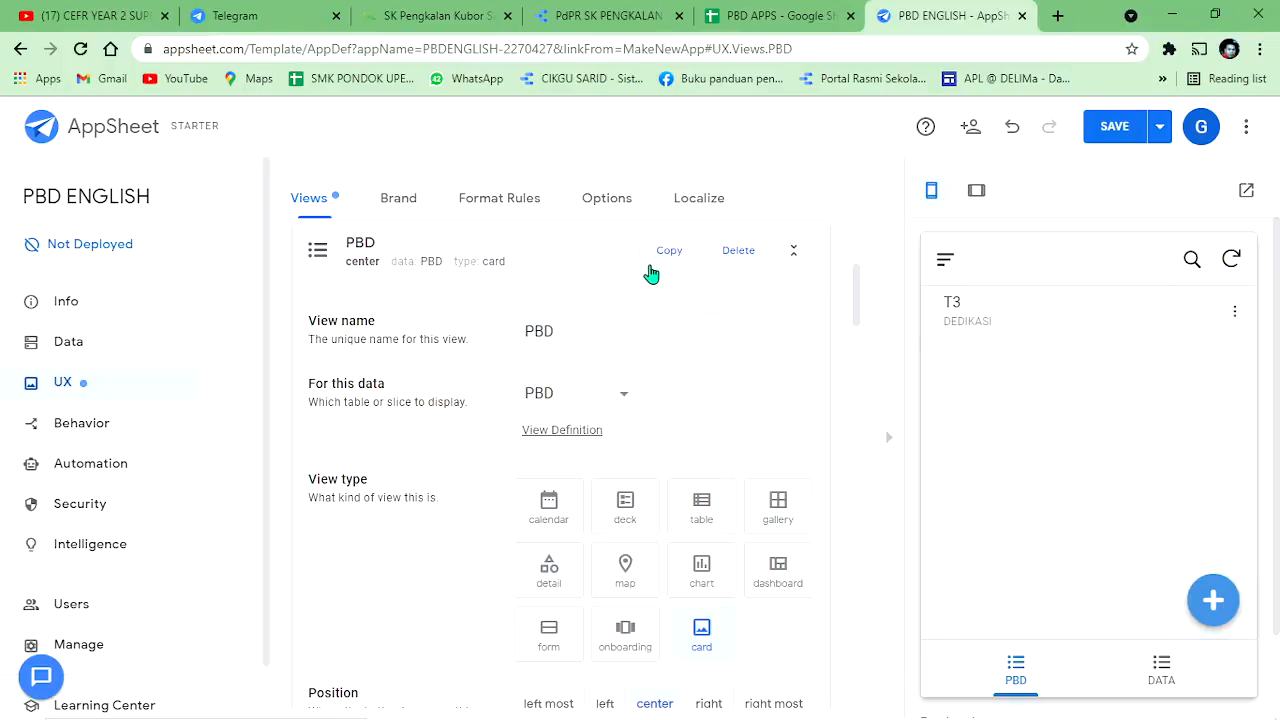
Step: Change the PBD view's type to form and look through the form's fields in the app preview
left_click(558, 636)
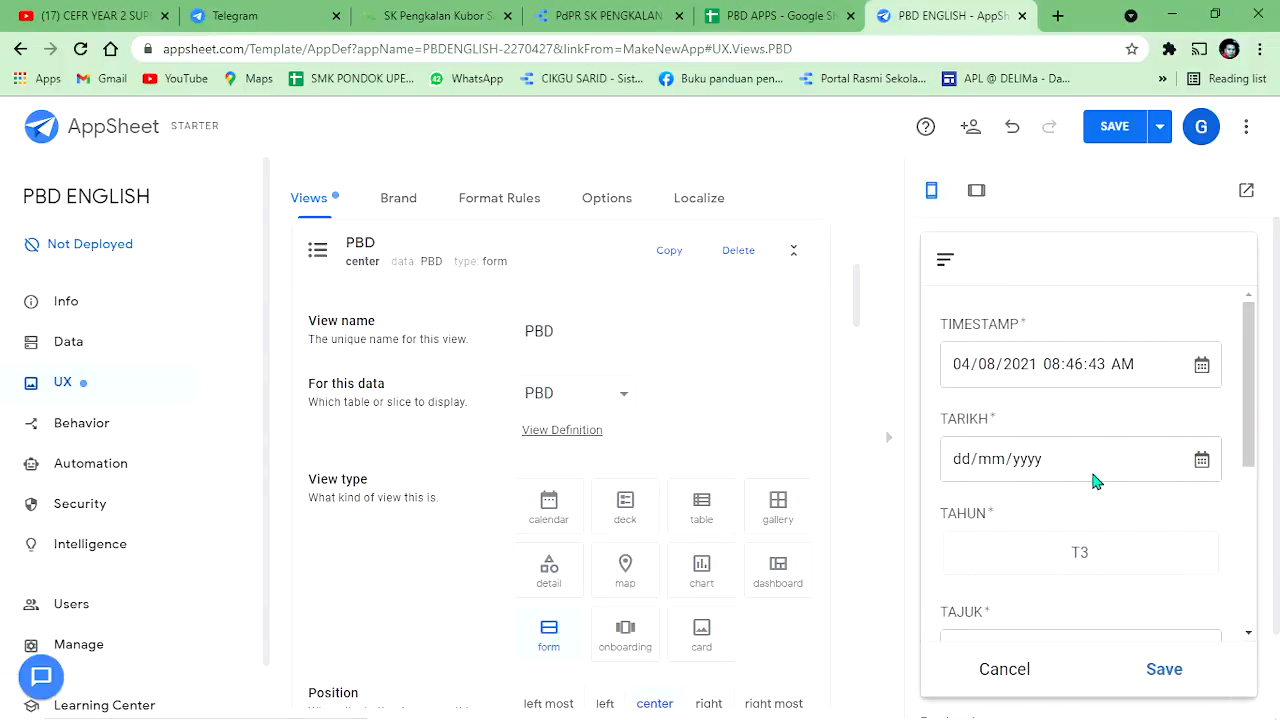
scroll(1128, 486, "down", 5)
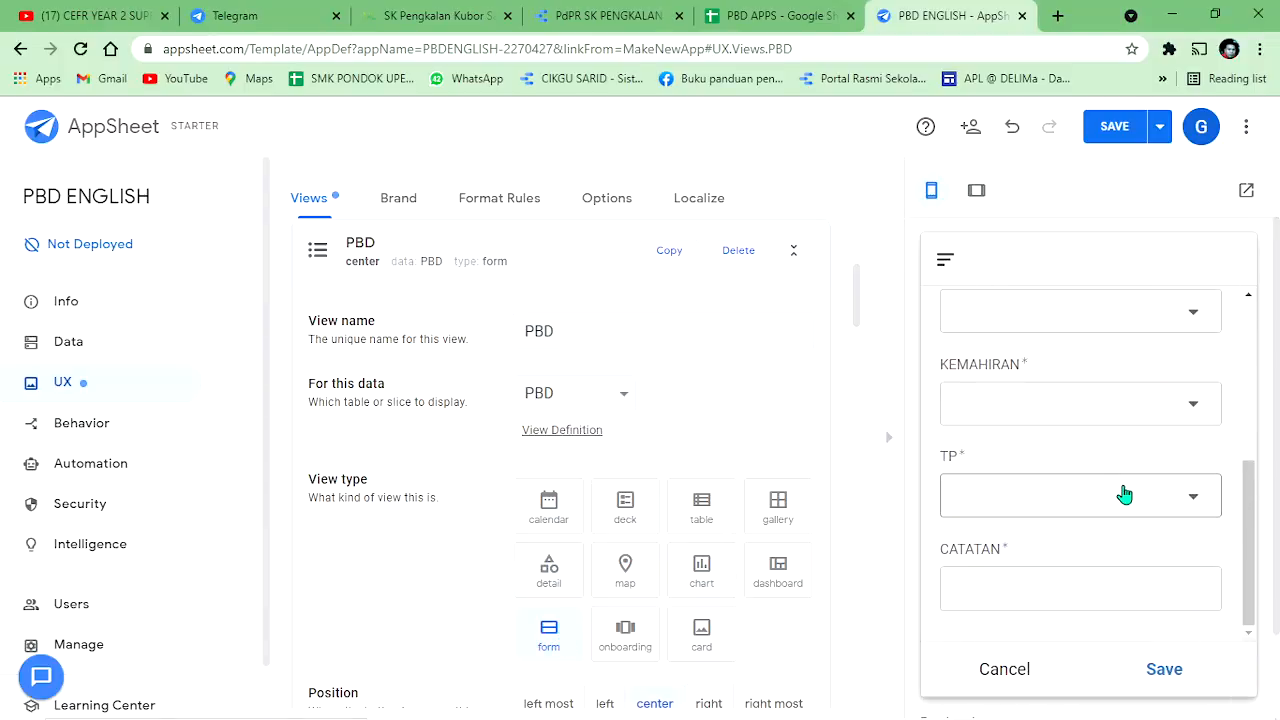
scroll(1124, 494, "down", 1)
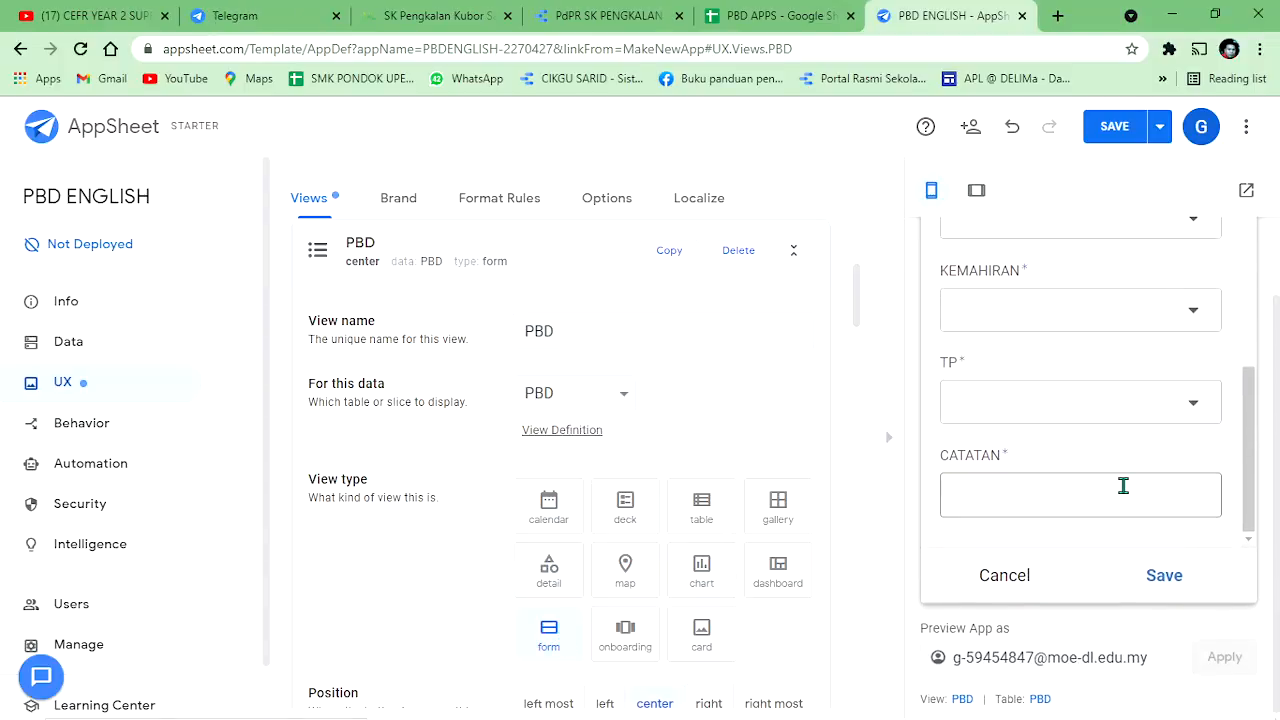
Step: Turn on Auto save and Auto re-open for the PBD form view and save the app
scroll(748, 562, "down", 6)
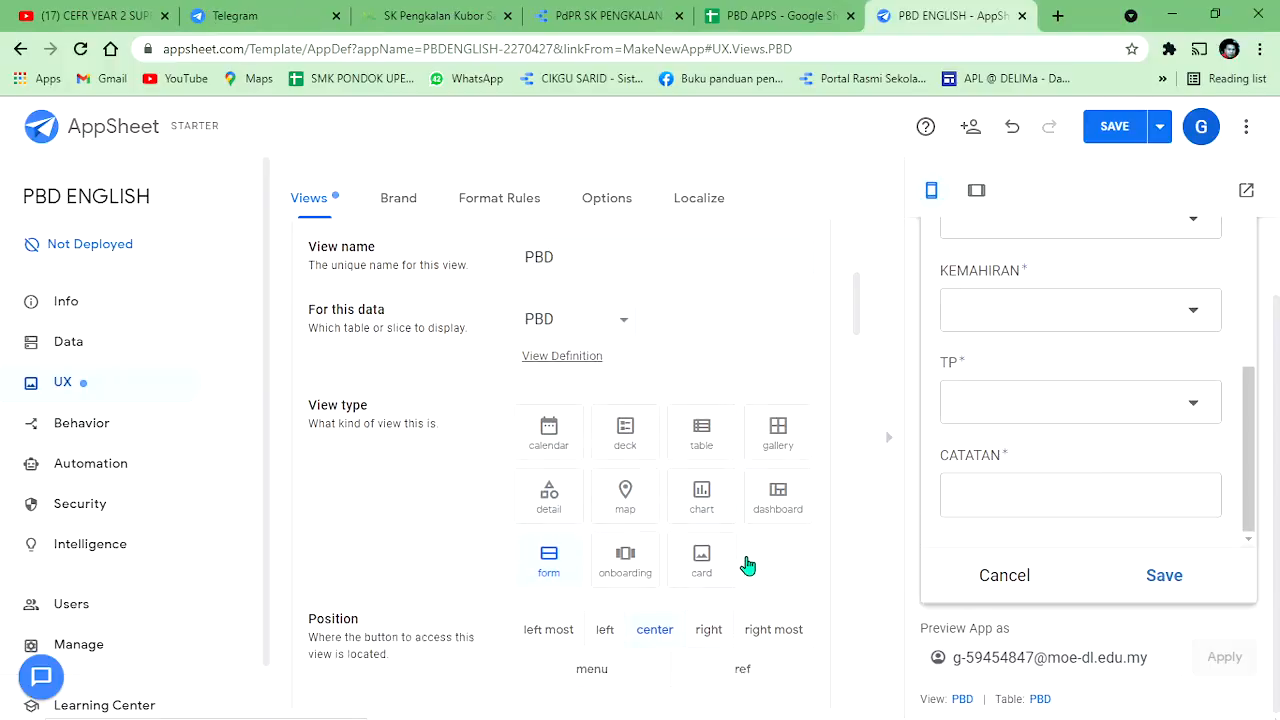
scroll(668, 494, "down", 2)
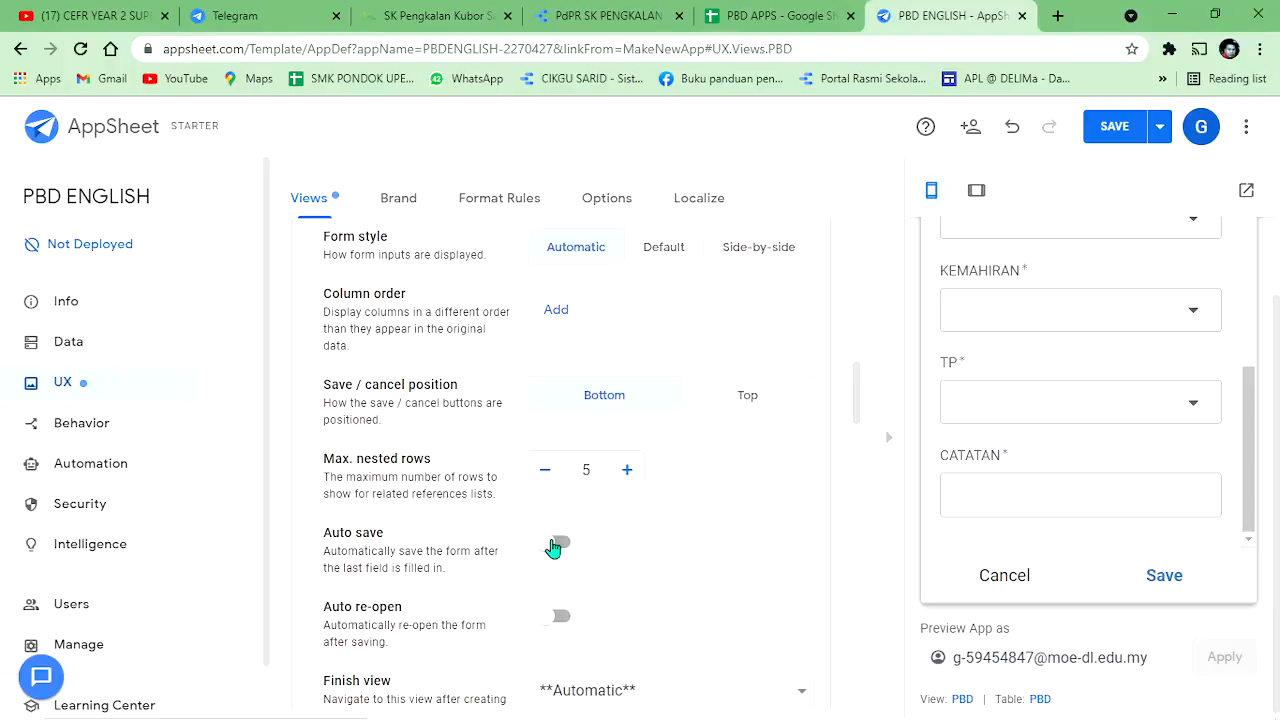
left_click(555, 544)
left_click(556, 618)
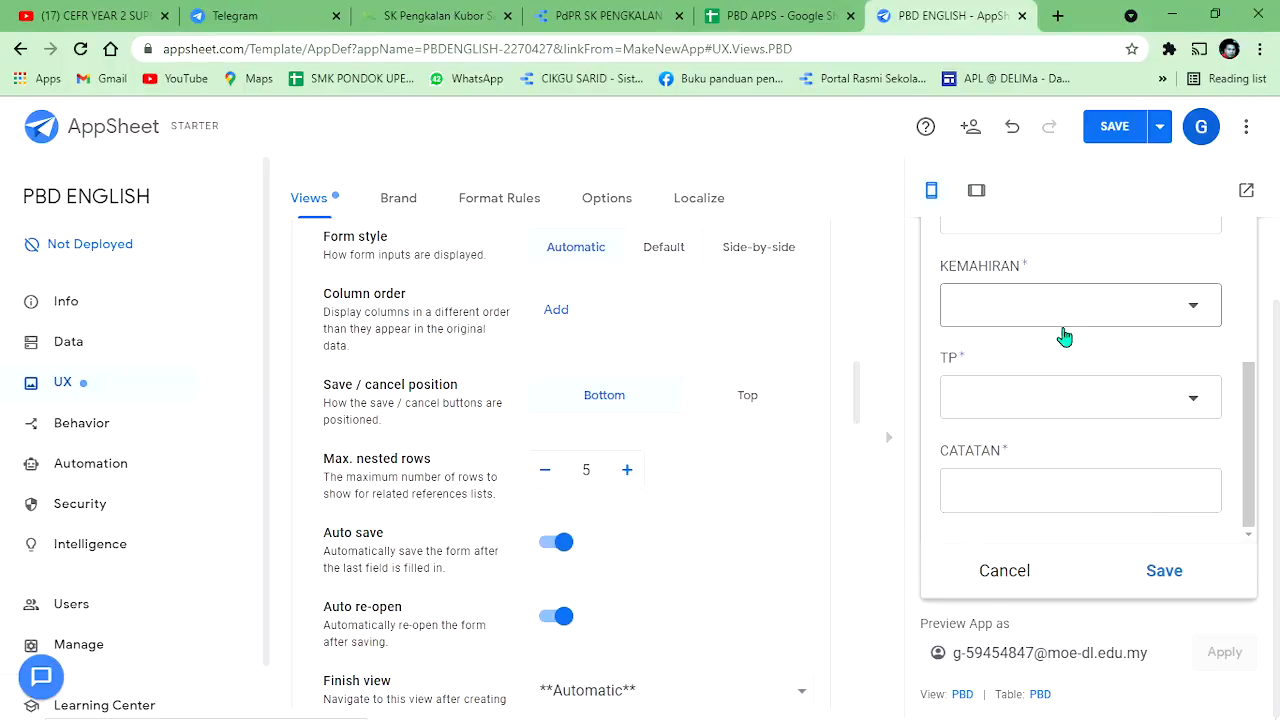
scroll(1108, 448, "up", 4)
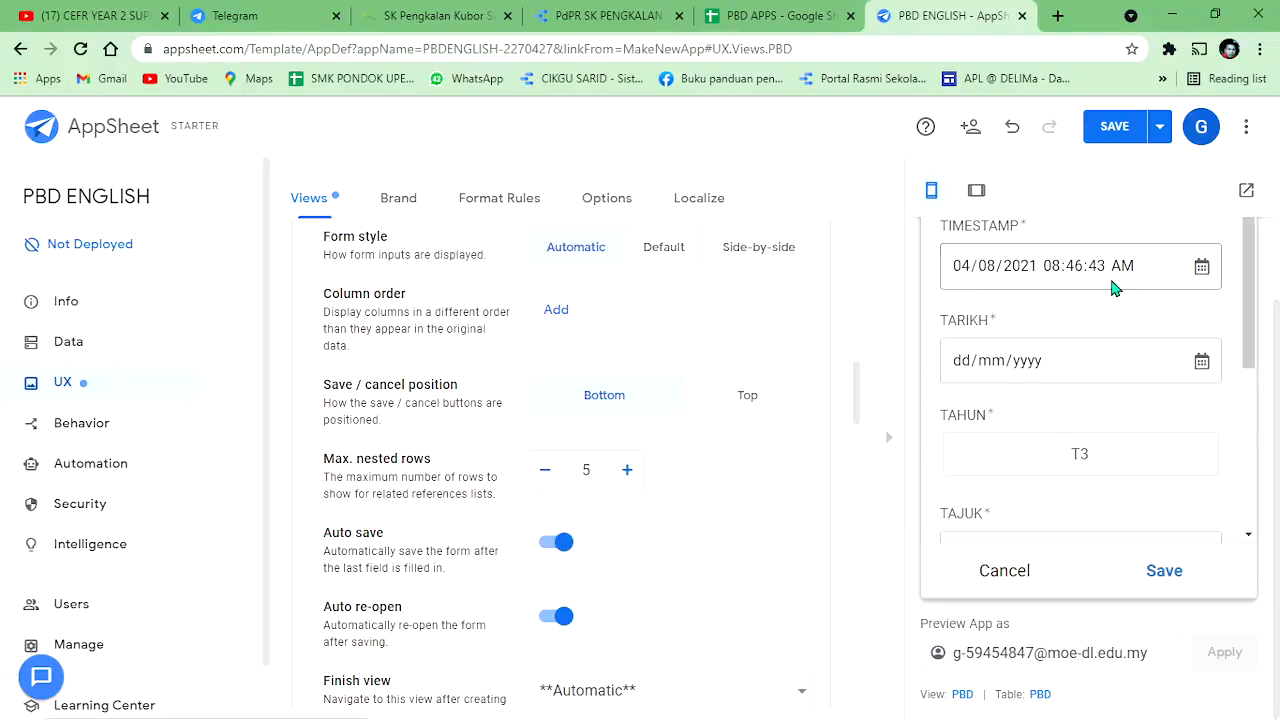
left_click(1117, 133)
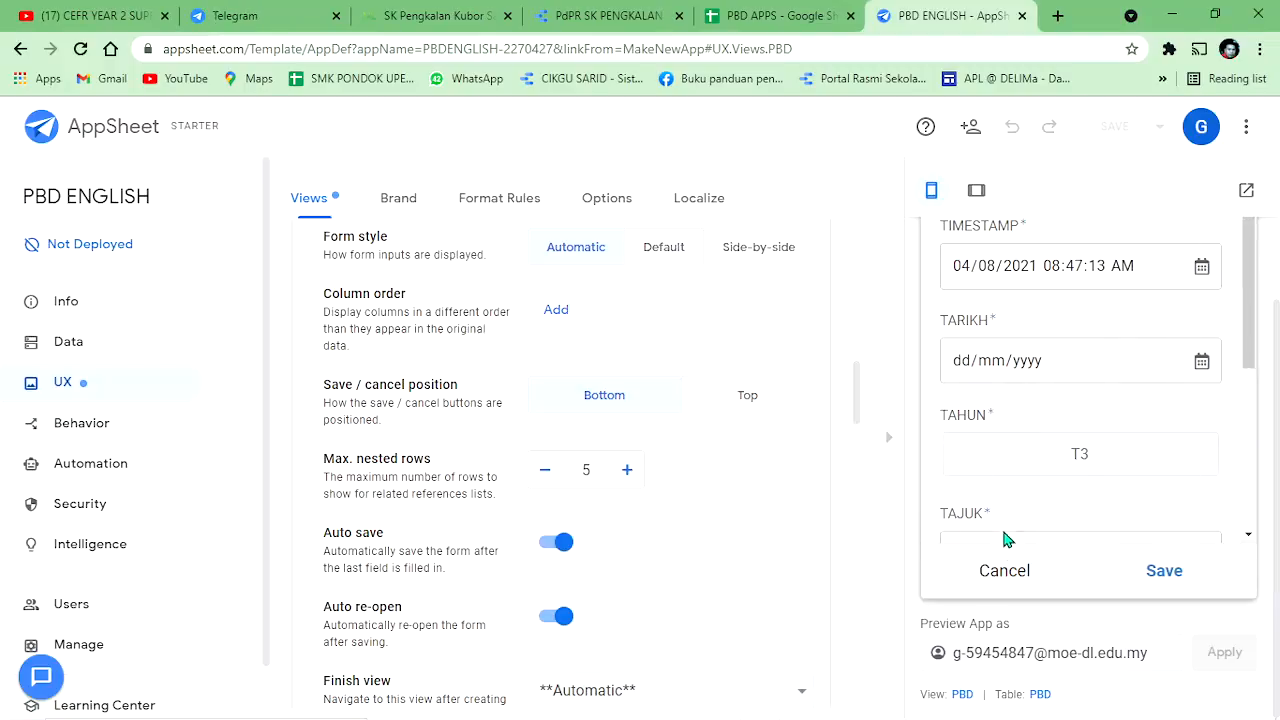
Step: Cancel the PBD form in the preview, reopen it from the PBD view and cancel it again
left_click(1003, 570)
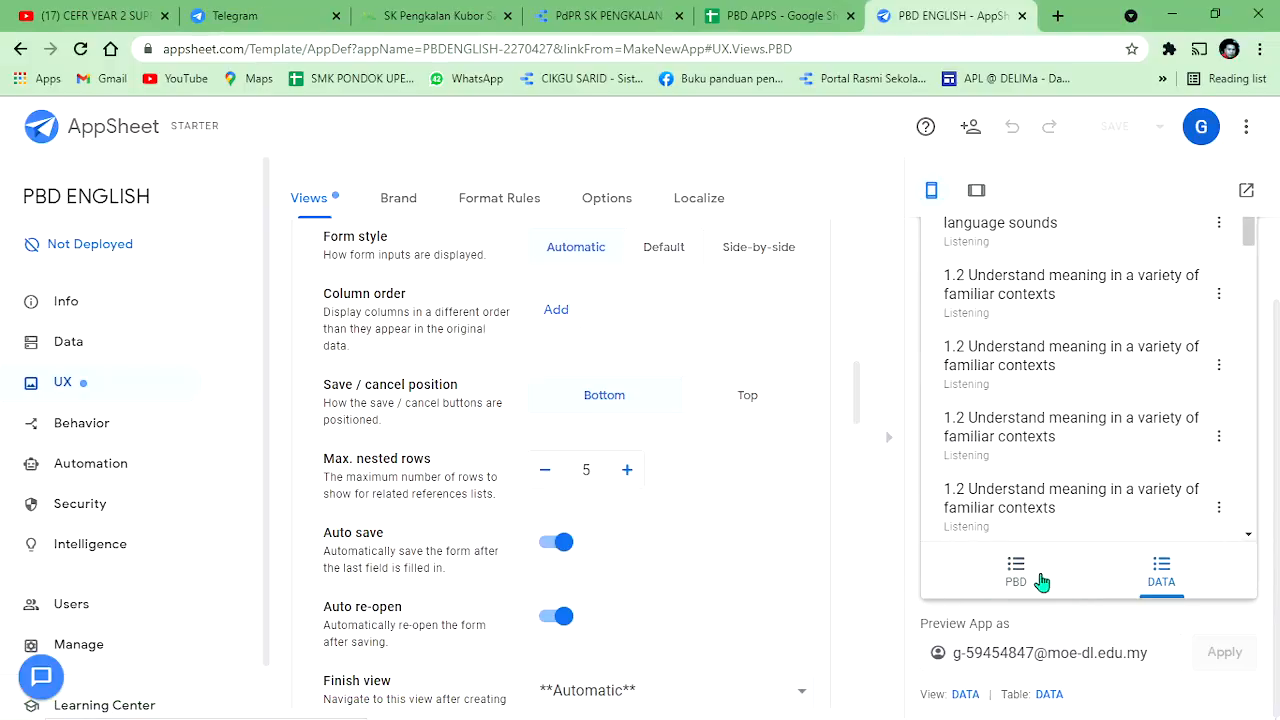
left_click(1016, 572)
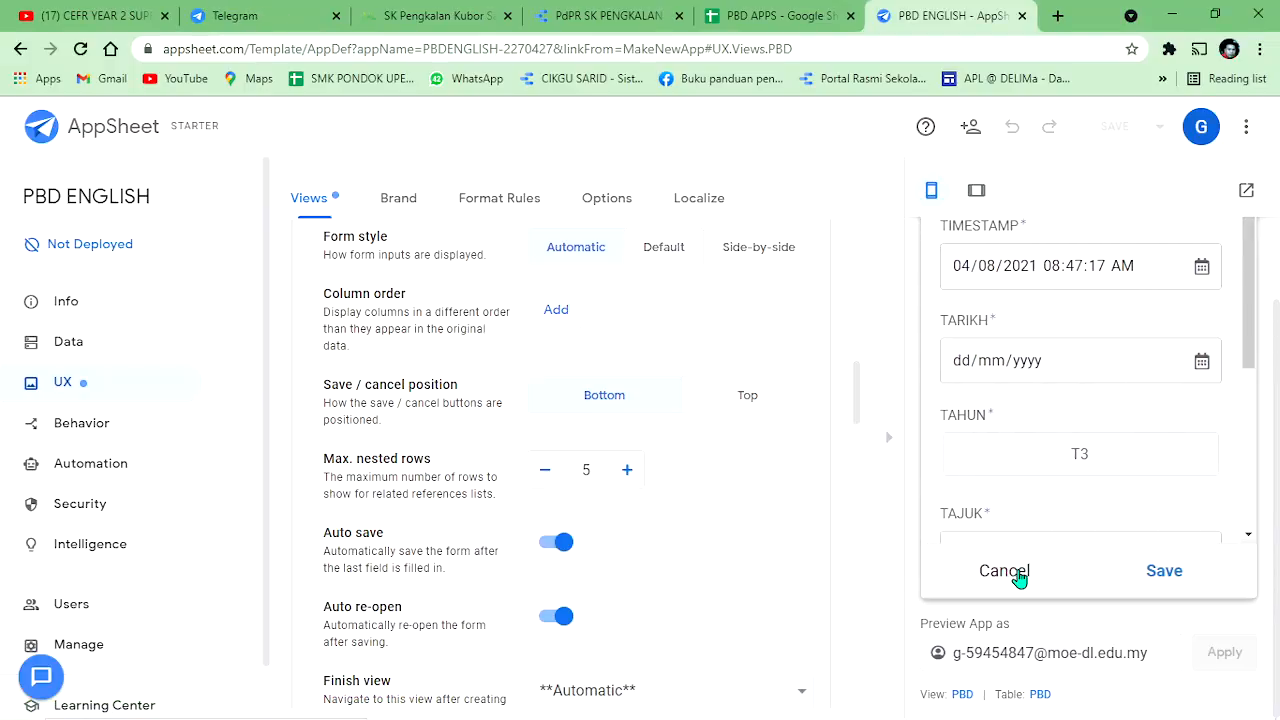
left_click(1022, 569)
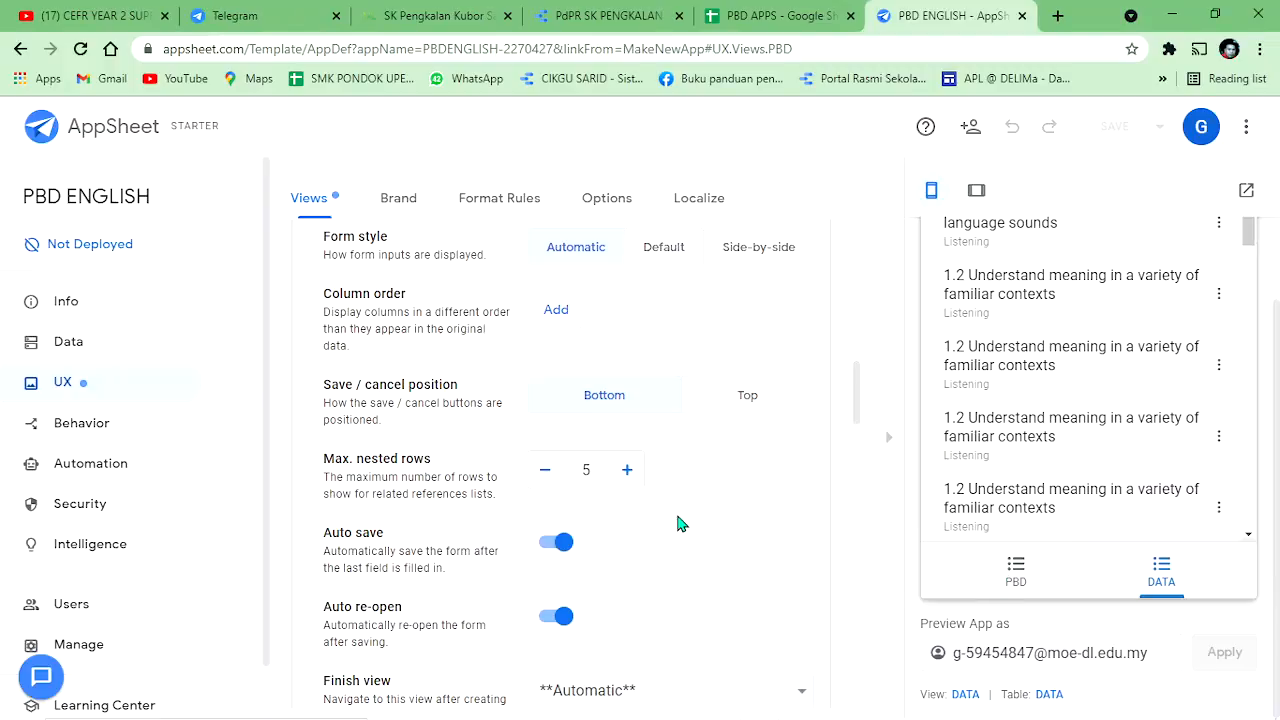
Step: Search the view icons for "pen", give the PBD view the solid pen-and-square icon and save the app
scroll(677, 523, "down", 5)
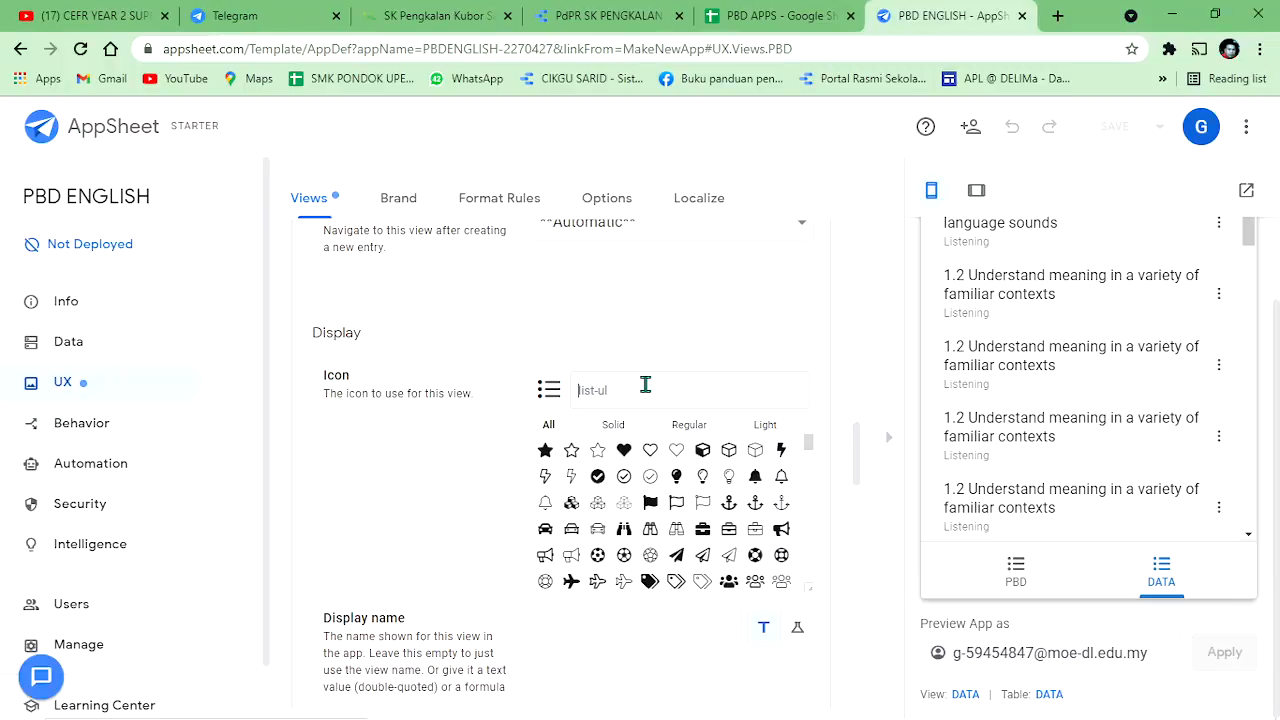
type("pen")
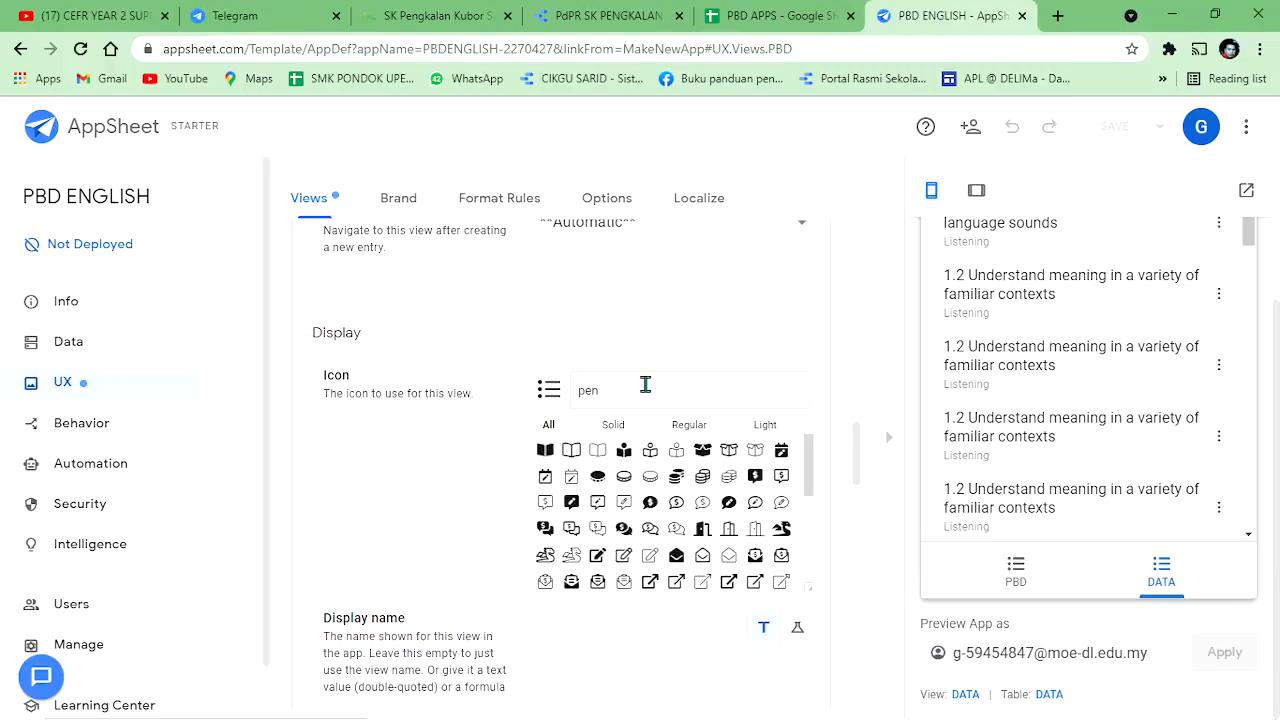
left_click(597, 557)
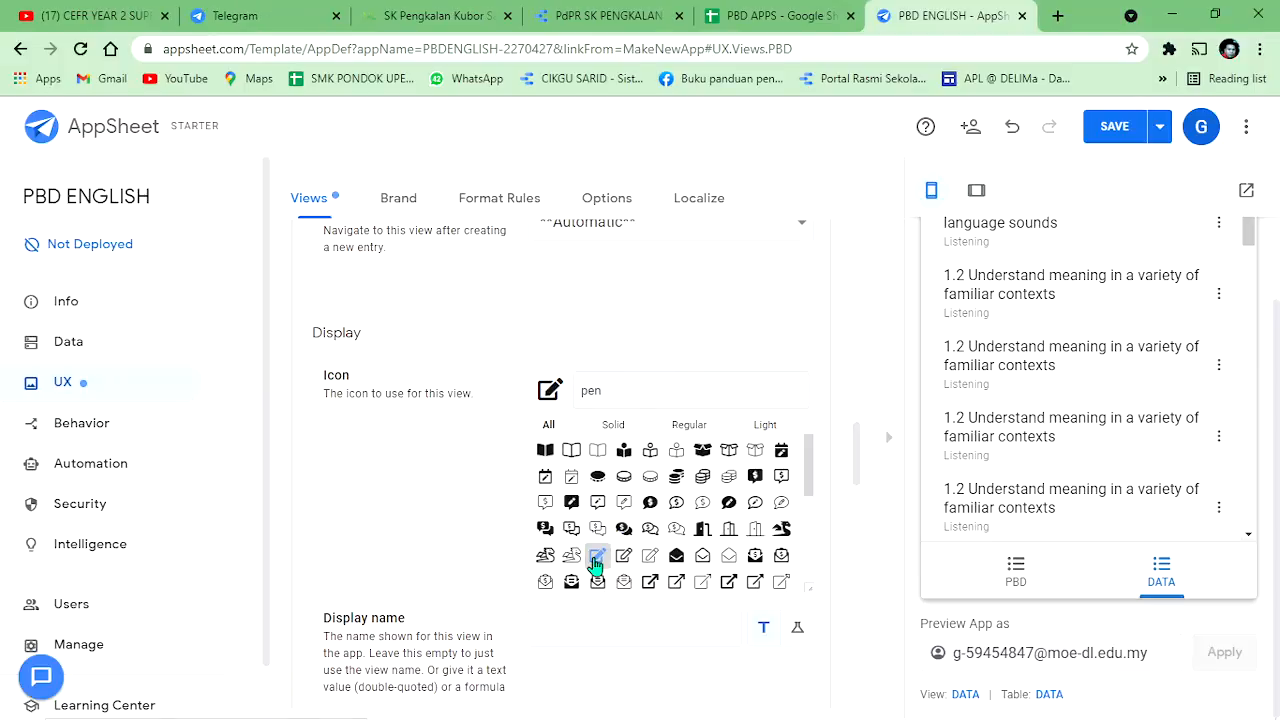
left_click(1094, 134)
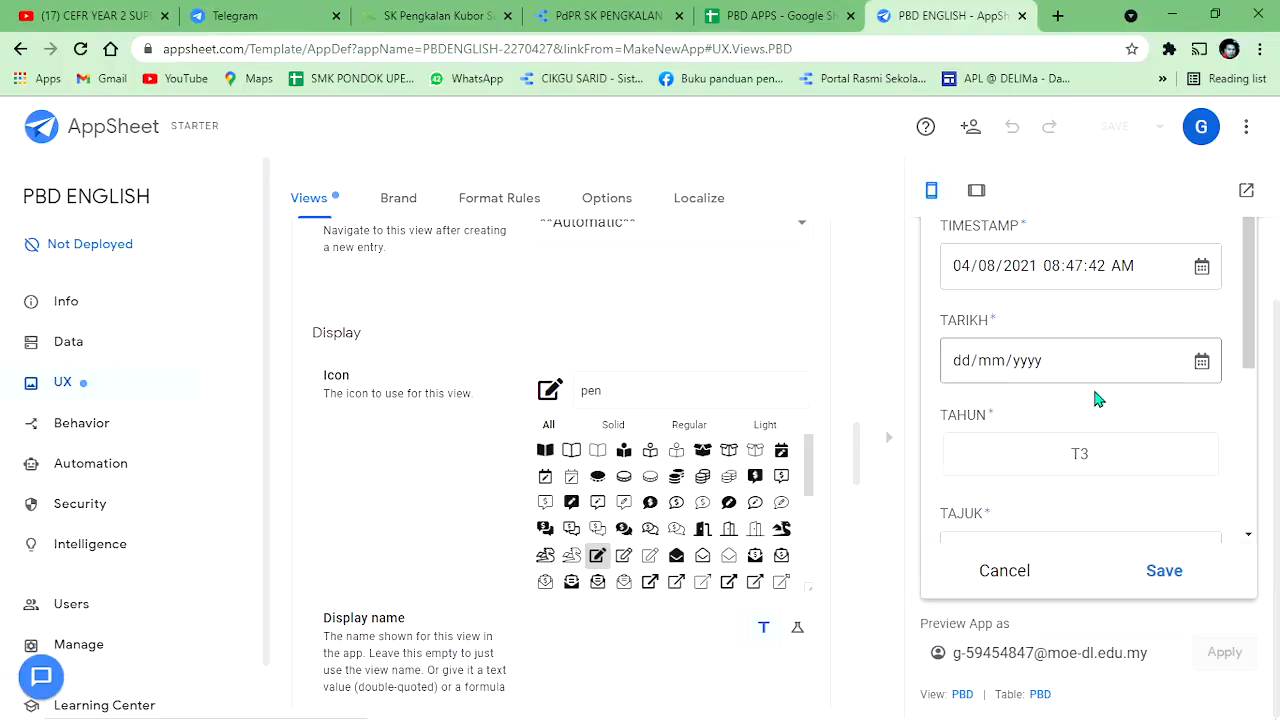
Step: Start a test entry in the previewed PBD form with TAHUN T3 and TAJUK Every Day
scroll(1040, 465, "down", 3)
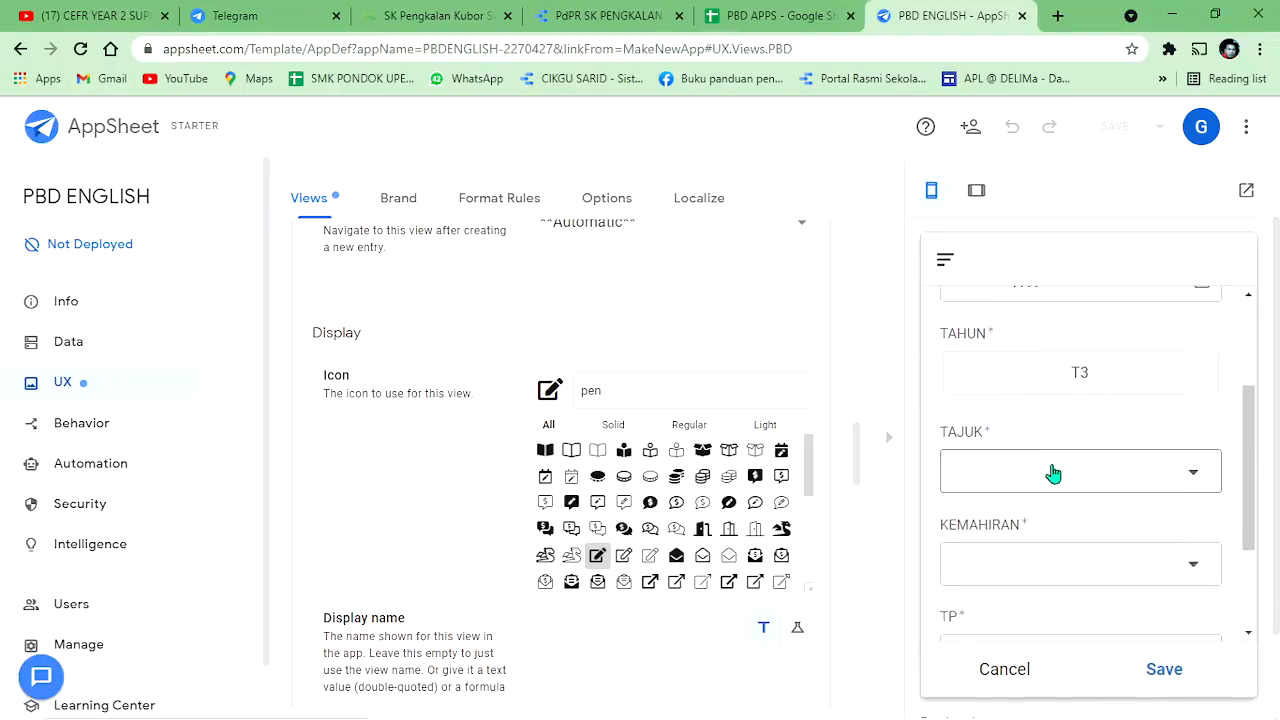
scroll(1066, 460, "up", 4)
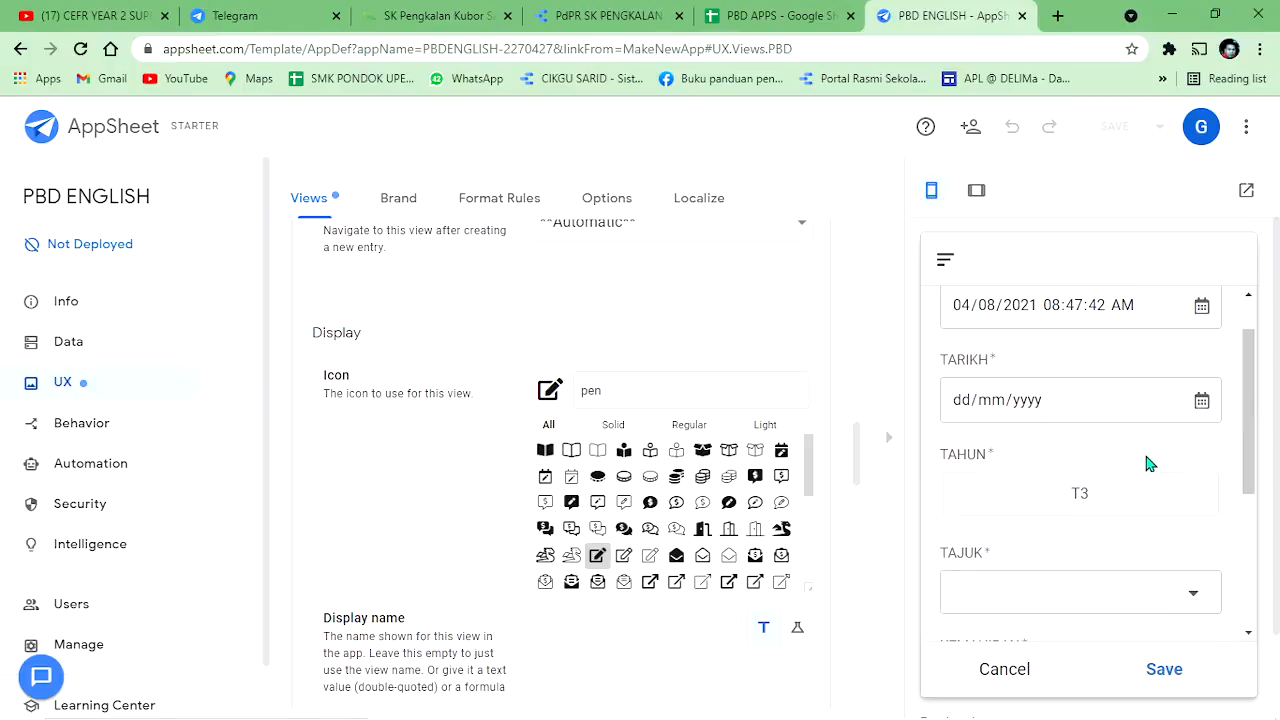
left_click(1123, 501)
scroll(1000, 500, "down", 1)
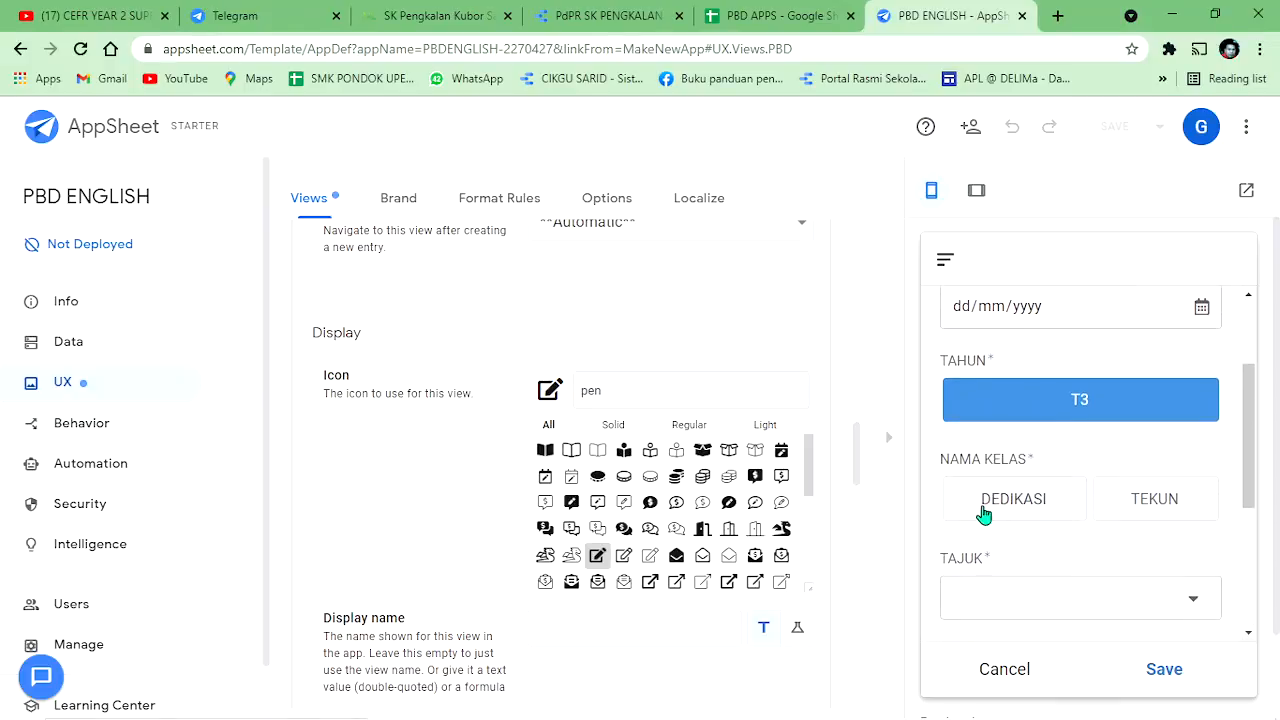
left_click(1069, 600)
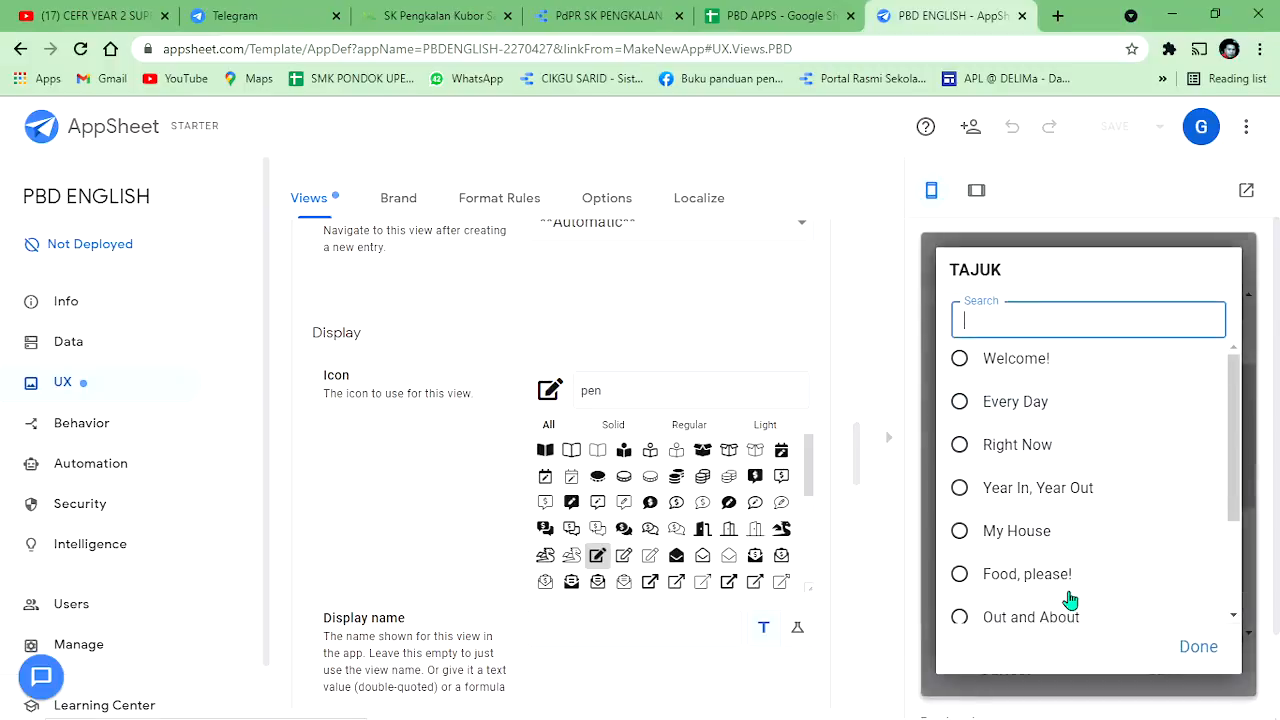
left_click(1015, 401)
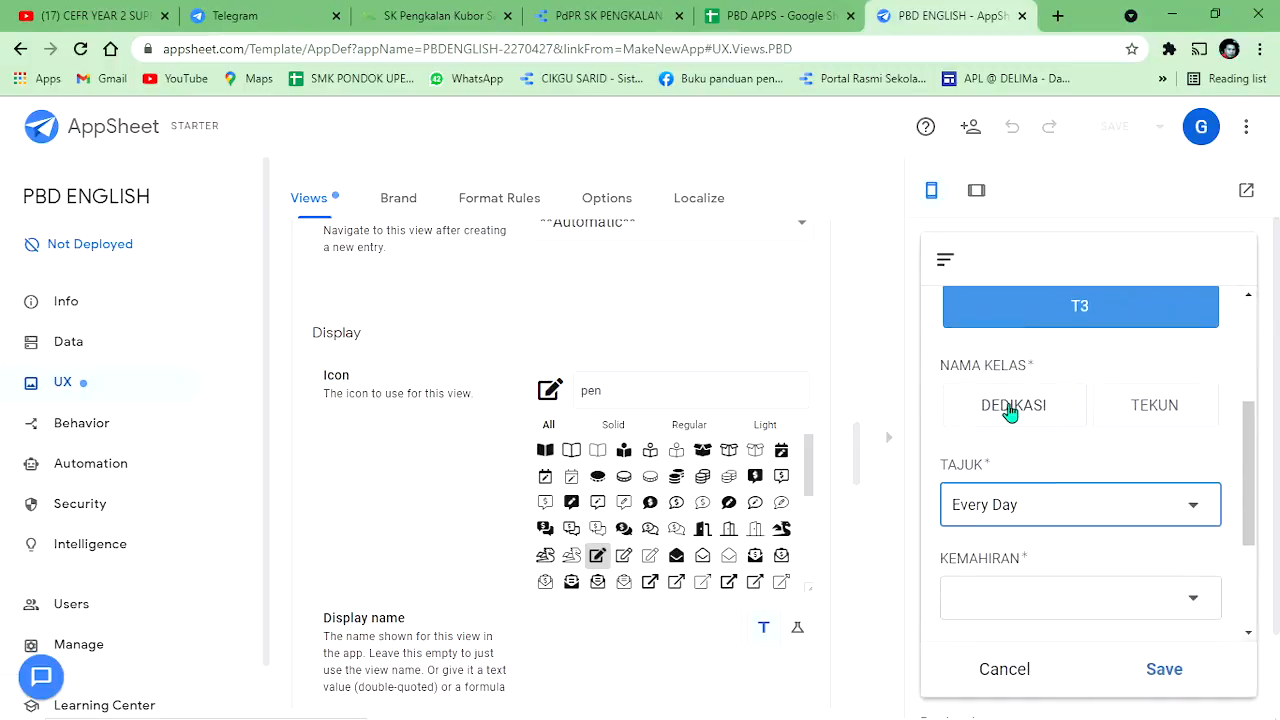
Step: Set KEMAHIRAN to Writing and SP to "4.2.2 Make and give reasons for simple predictions" in the test entry
scroll(1030, 440, "down", 1)
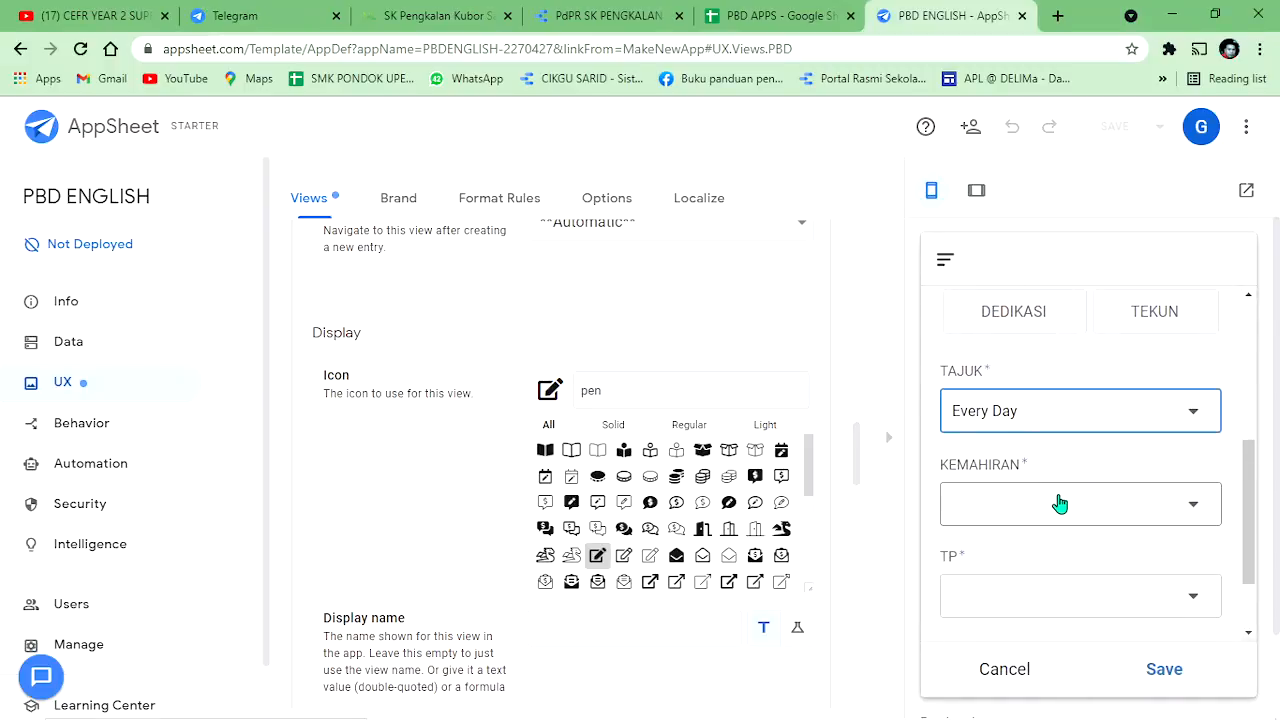
left_click(1052, 500)
left_click(1012, 444)
scroll(1080, 500, "down", 1)
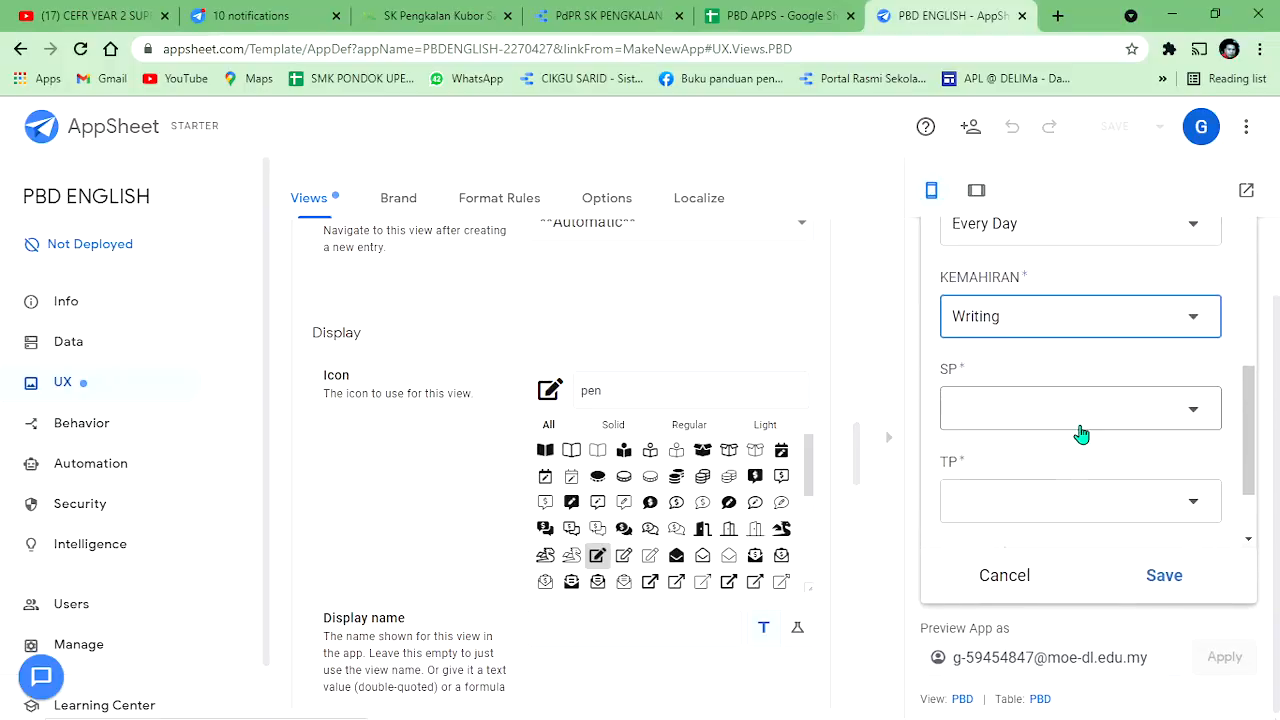
left_click(1080, 432)
left_click(1024, 428)
Step: Set TP to TP 5, enter "xx" as CATATAN and try to save the entry without TARIKH and NAMA KELAS
scroll(1065, 480, "down", 1)
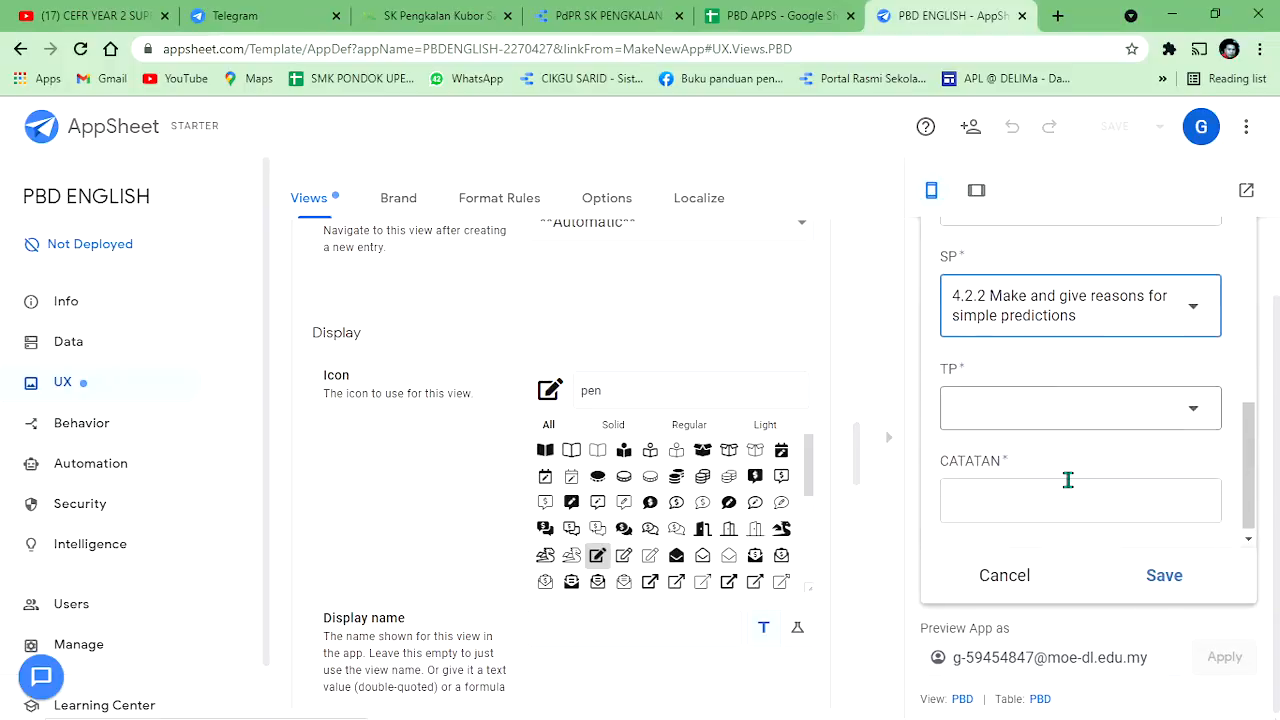
left_click(1070, 418)
left_click(1005, 390)
left_click(1055, 474)
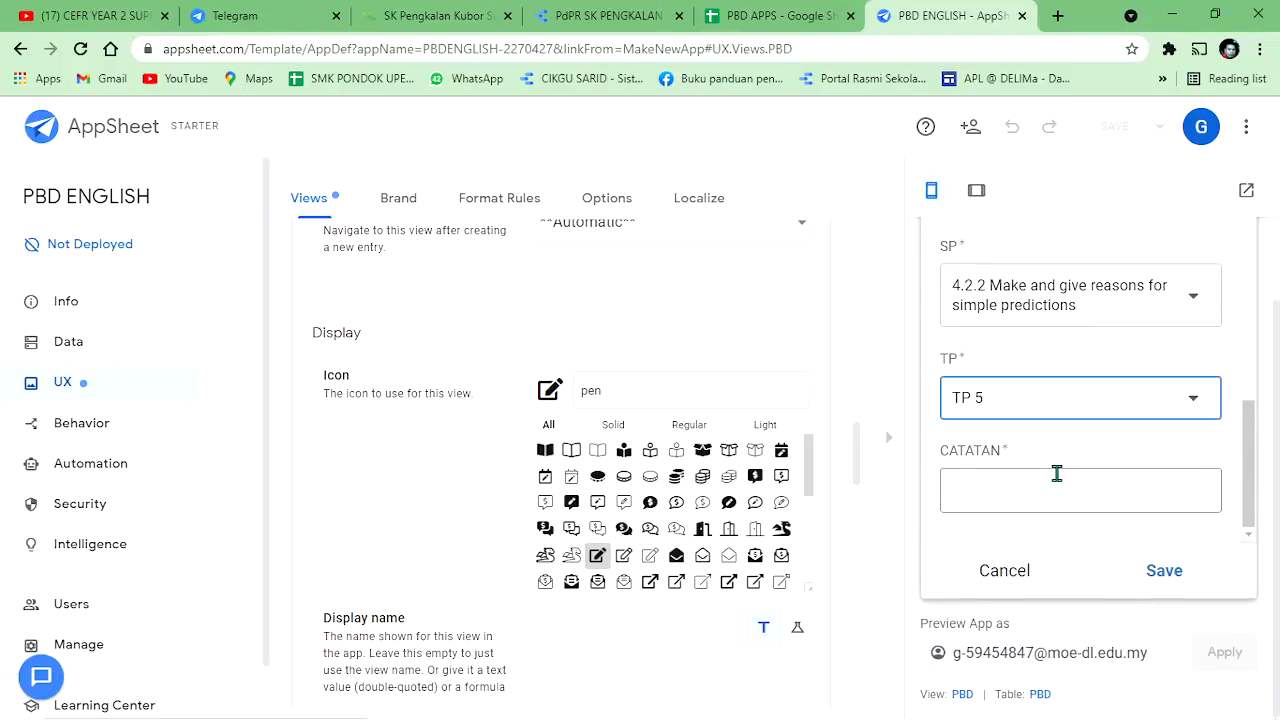
type("xxx")
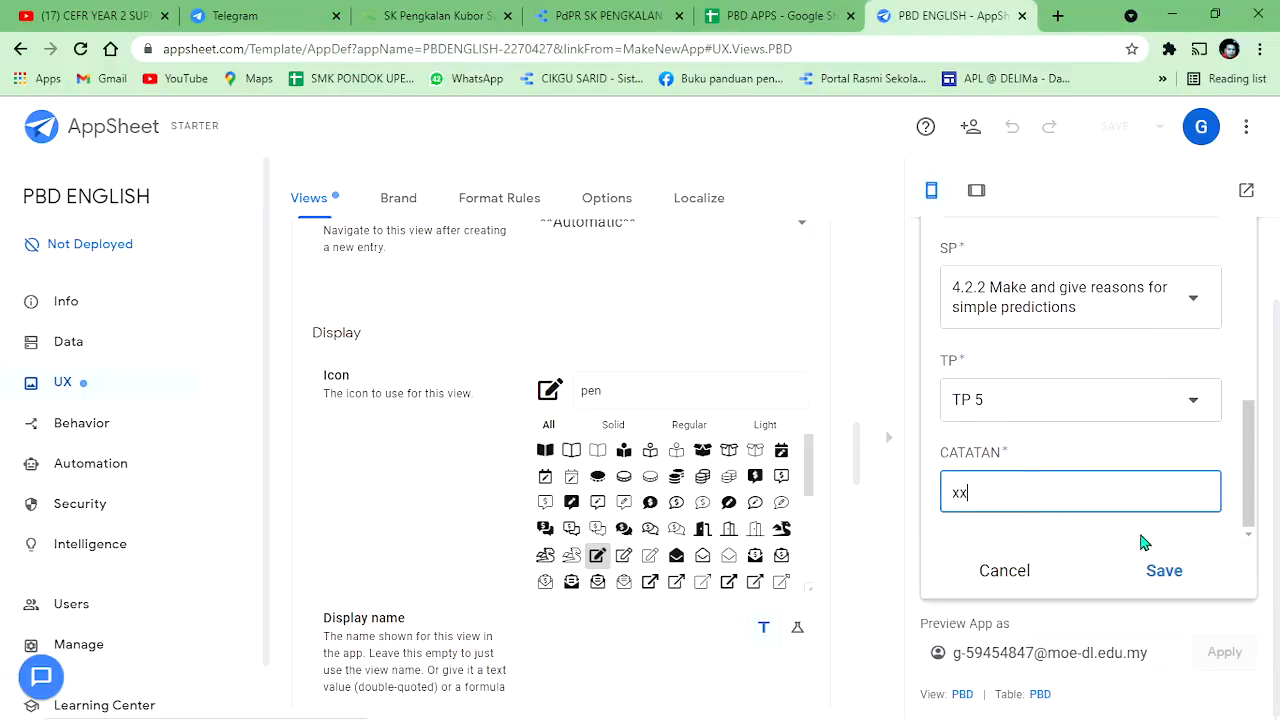
left_click(1170, 573)
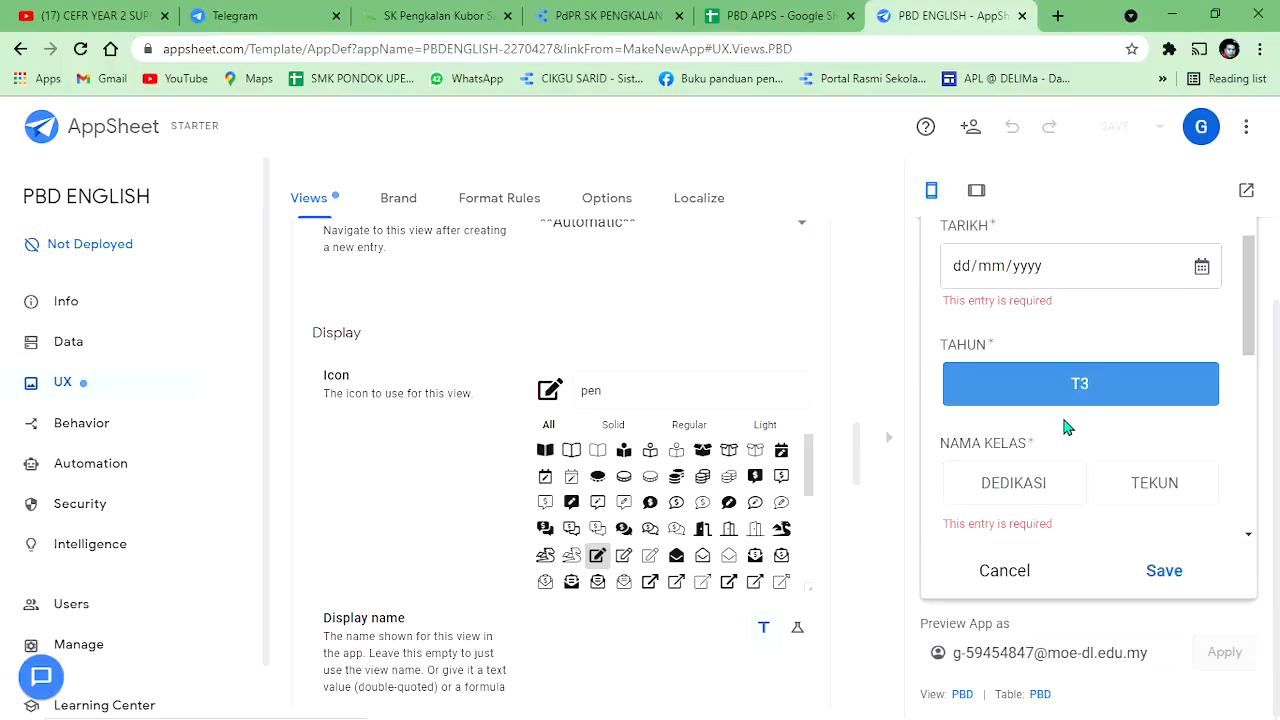
Step: Set NAMA KELAS to DEDIKASI and choose a pupil's name for NAMA MURID in the test entry
scroll(1164, 326, "up", 1)
scroll(1164, 326, "down", 1)
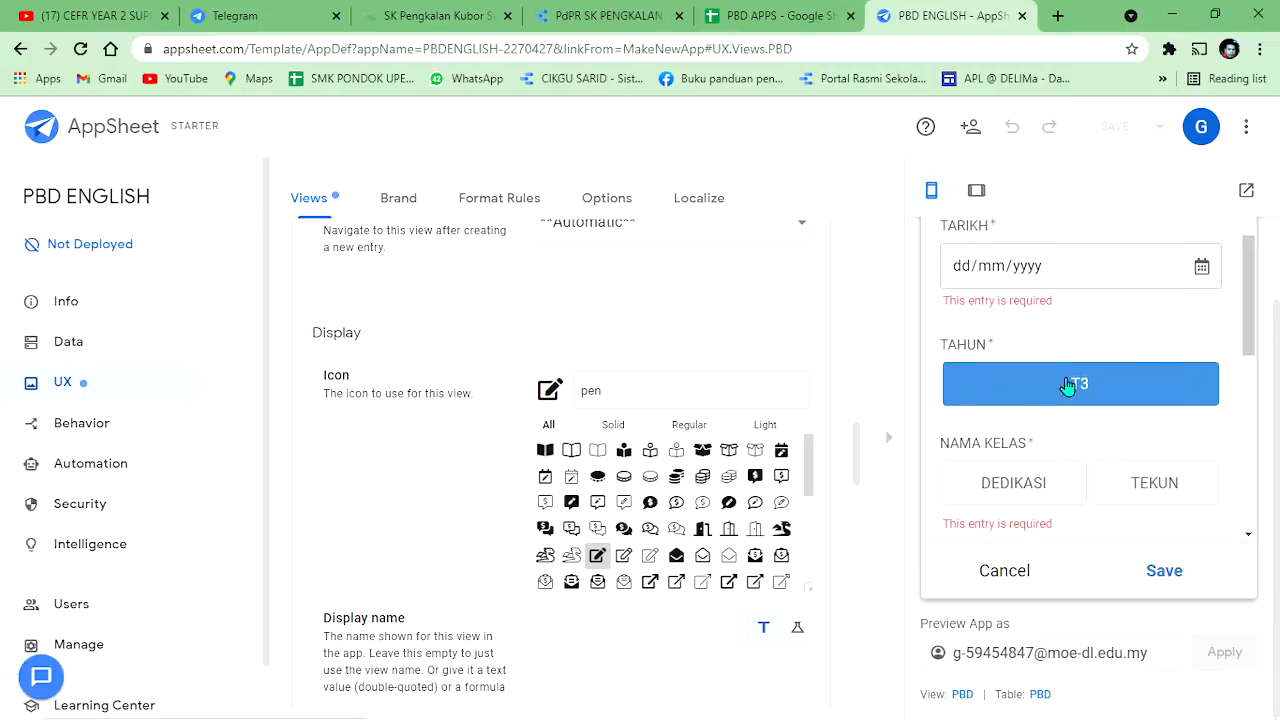
scroll(1009, 475, "down", 1)
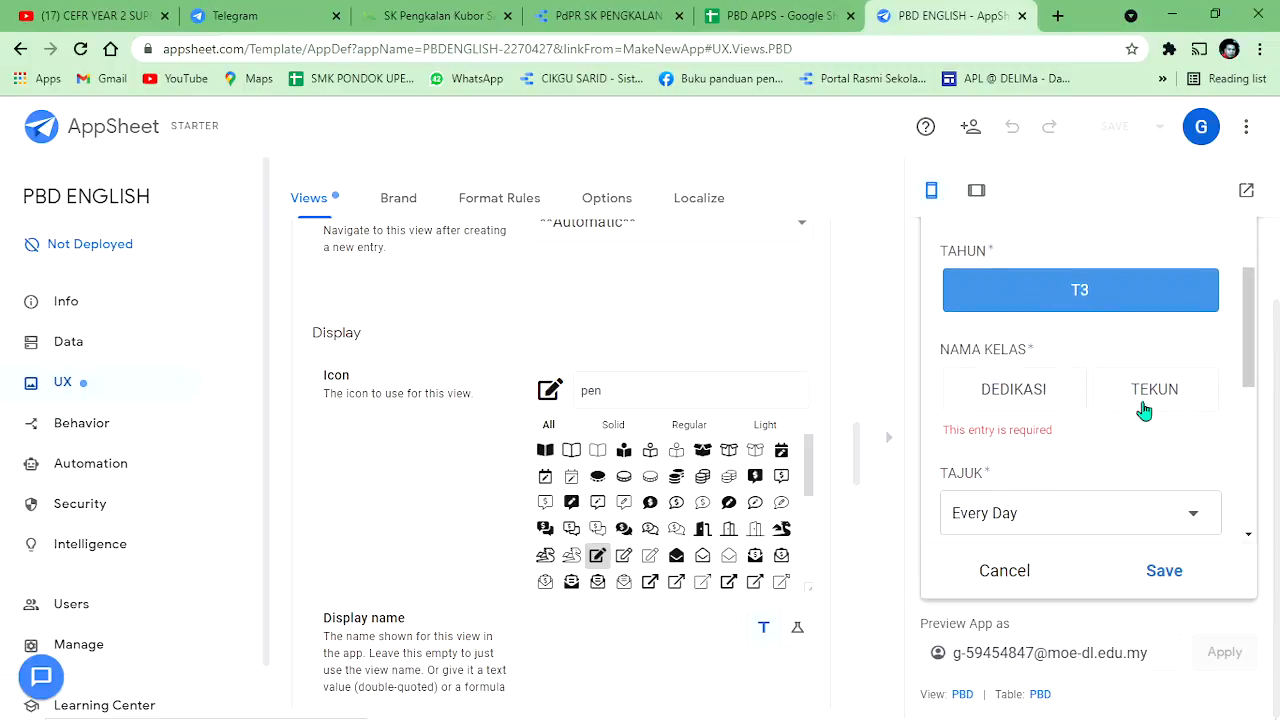
left_click(1017, 398)
left_click(1129, 502)
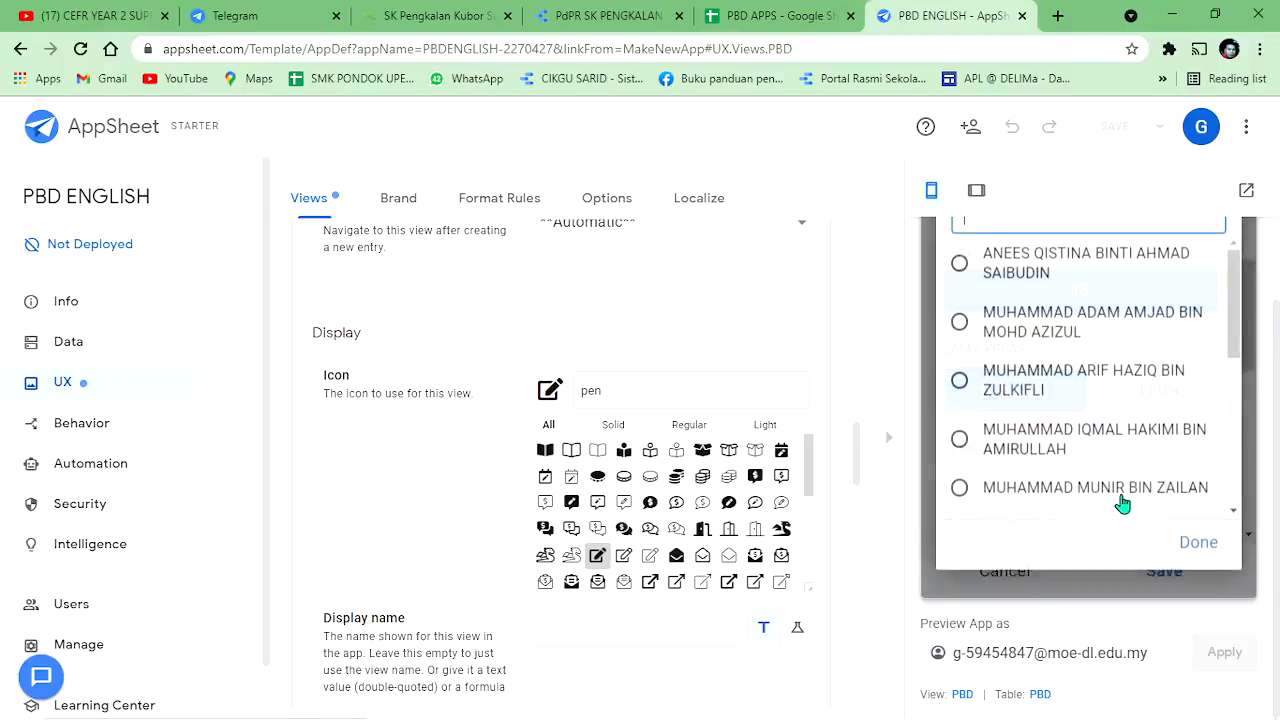
scroll(1022, 380, "down", 2)
scroll(1026, 390, "down", 5)
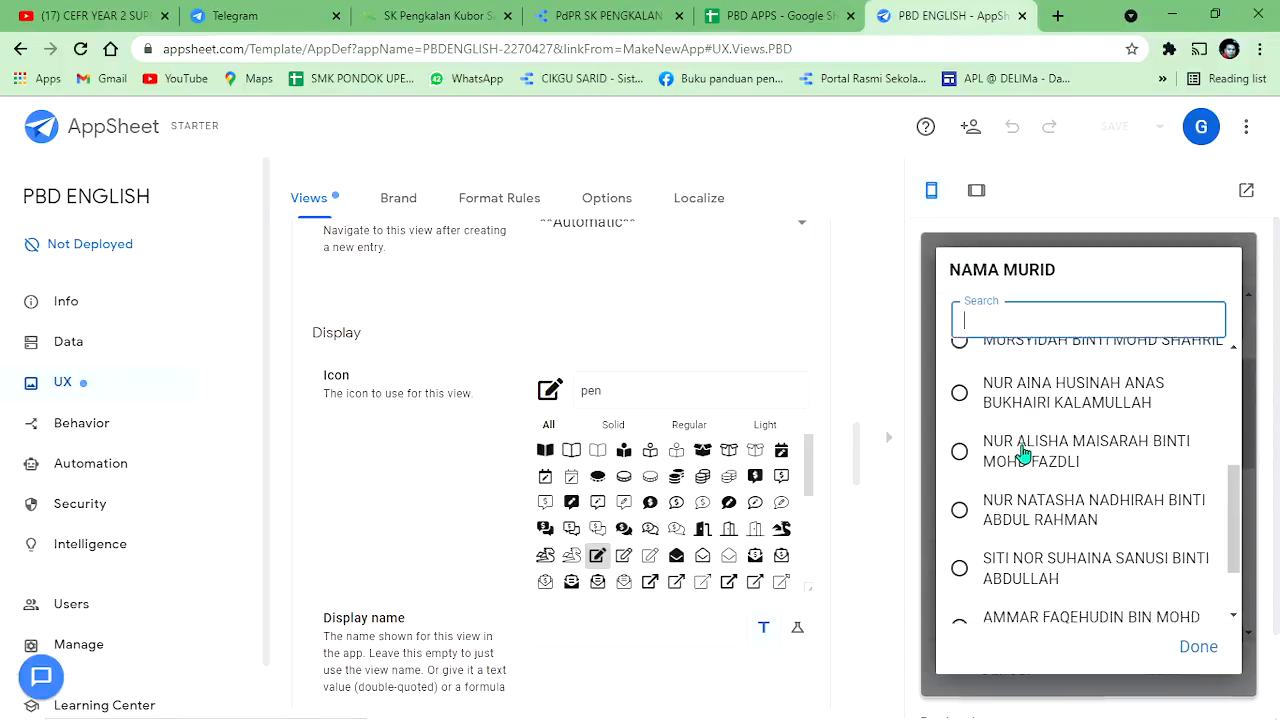
left_click(996, 447)
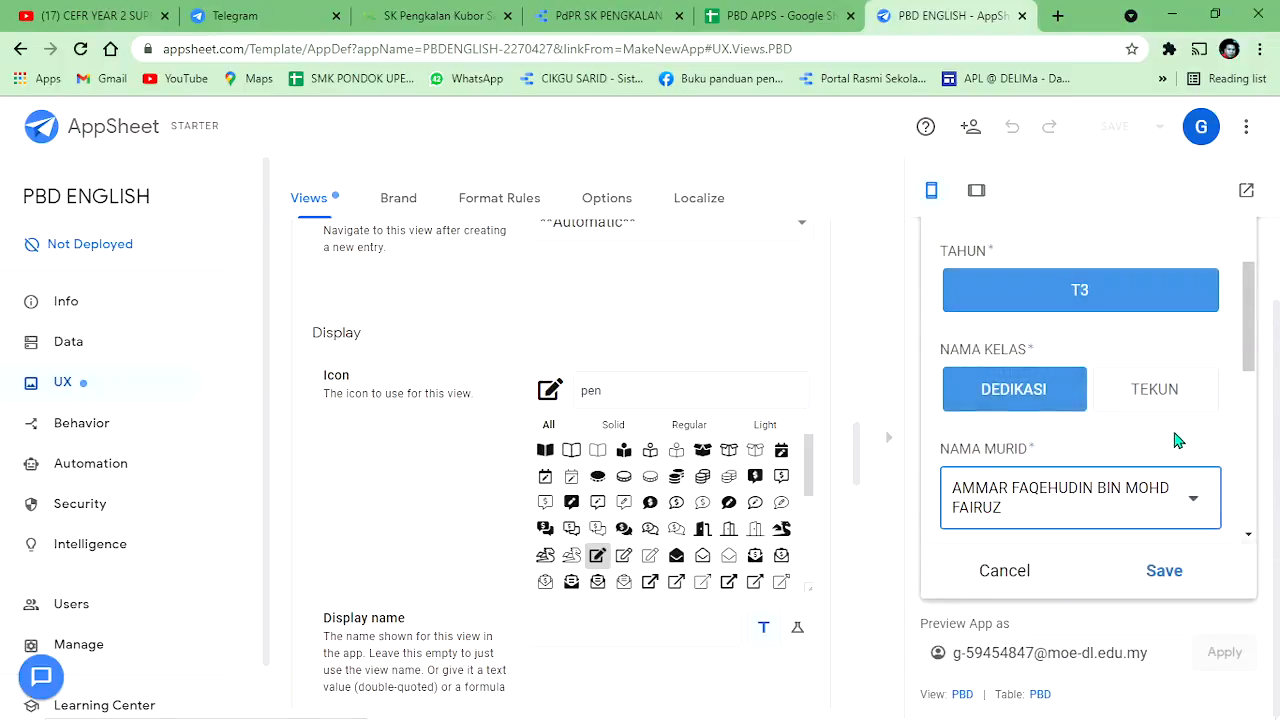
Step: Set TARIKH to 04/08/2021 and save the completed test entry
scroll(1174, 437, "up", 3)
left_click(1197, 368)
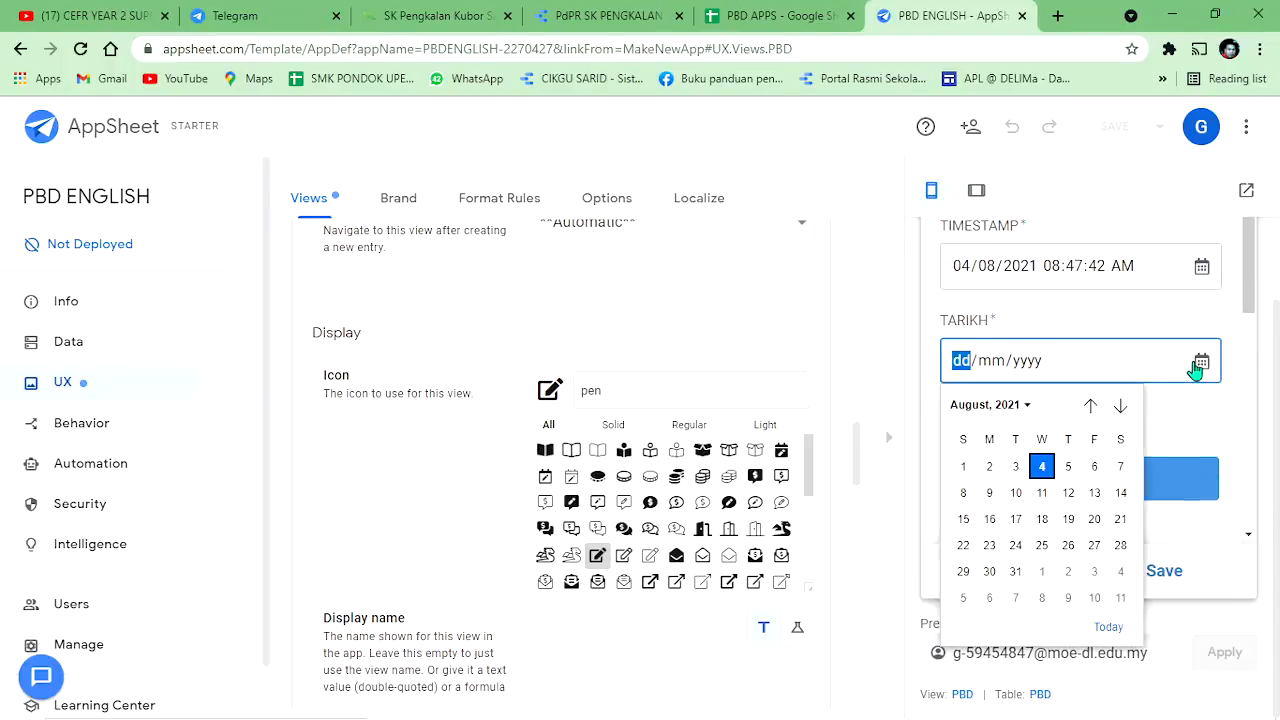
left_click(1043, 466)
scroll(1108, 406, "down", 8)
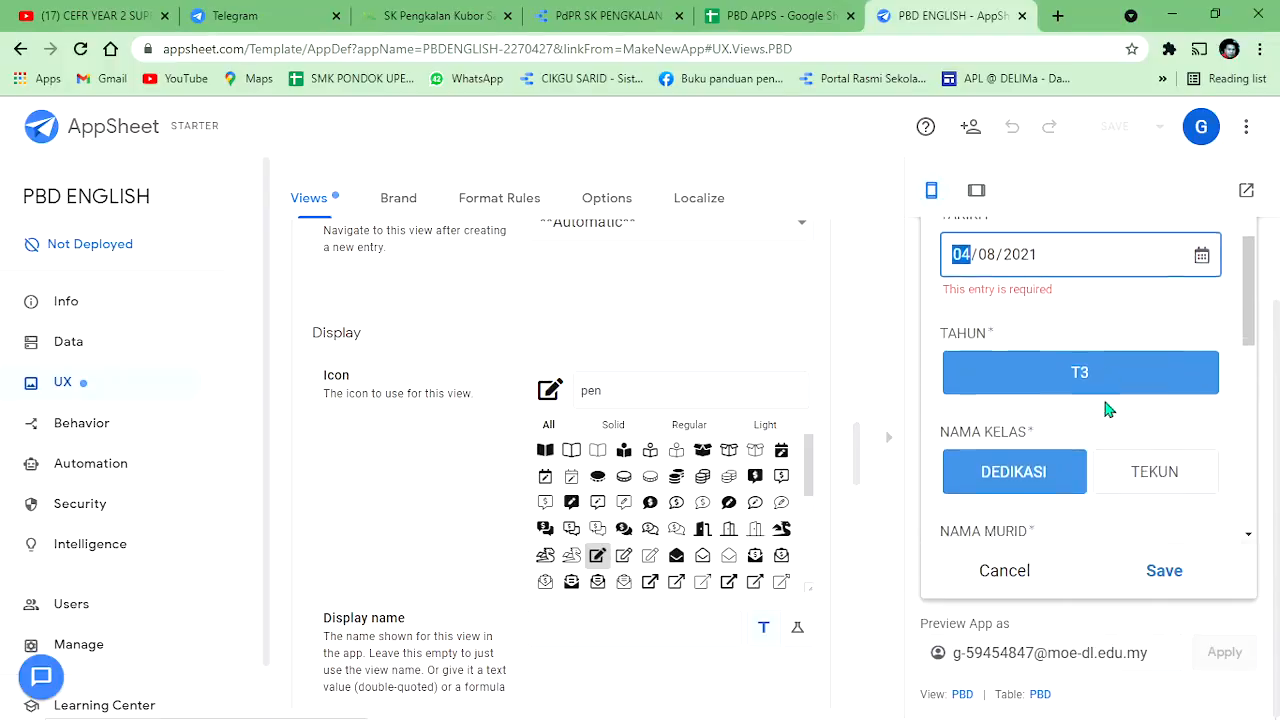
left_click(1170, 582)
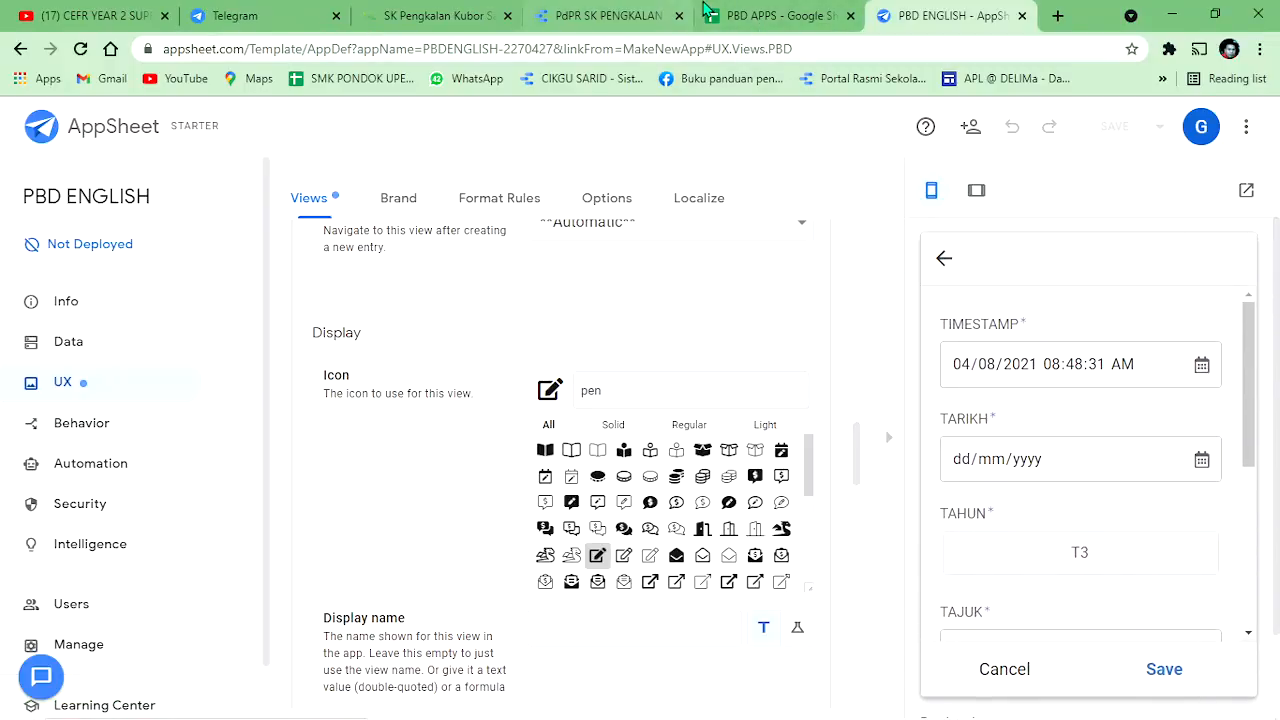
Step: Switch to the PBD APPS spreadsheet in Google Sheets and check the new entry's row in the PBD sheet
left_click(757, 24)
left_click(106, 385)
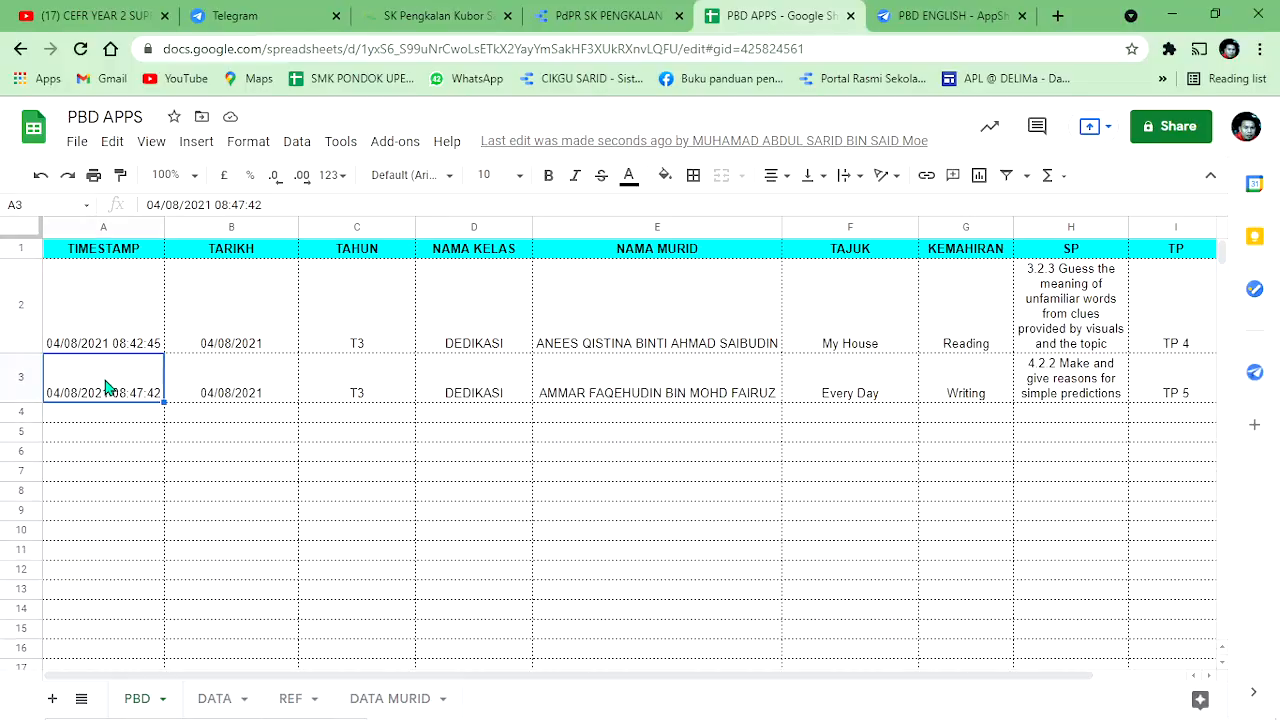
Step: Check the values recorded in row 3 of the PBD sheet, from NAMA MURID through CATATAN
left_click(345, 385)
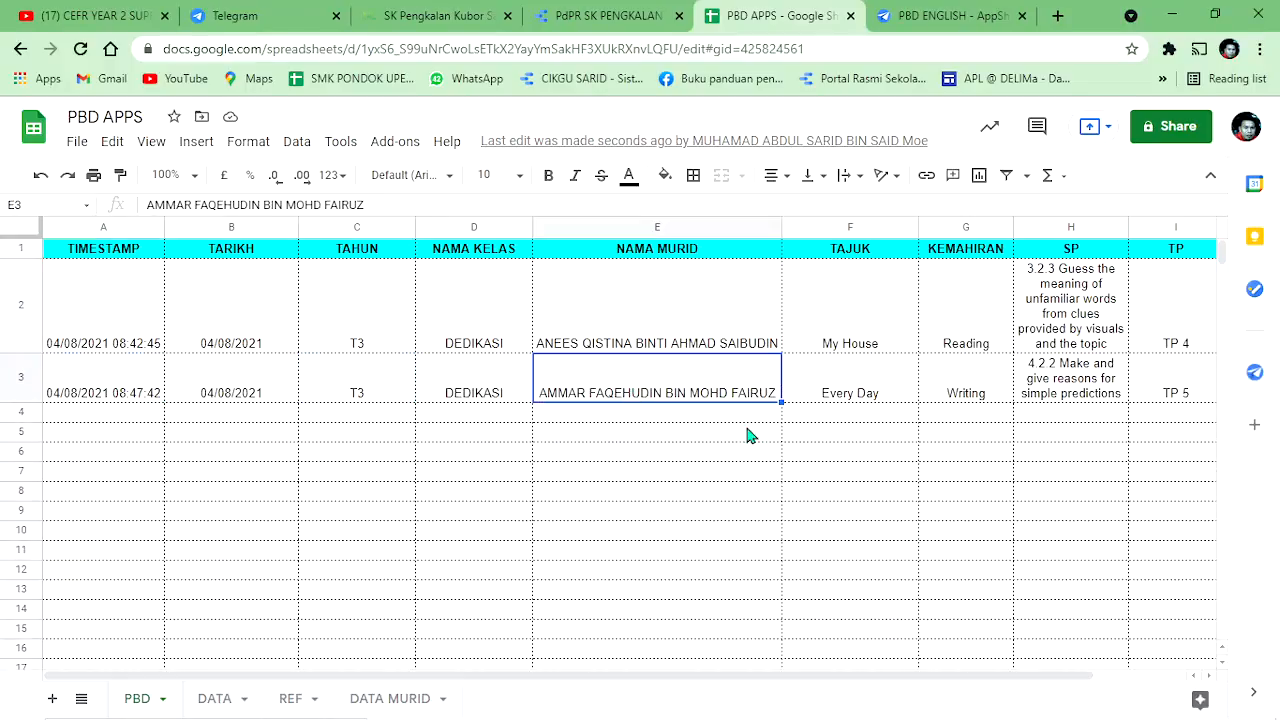
left_click(835, 395)
left_click(968, 397)
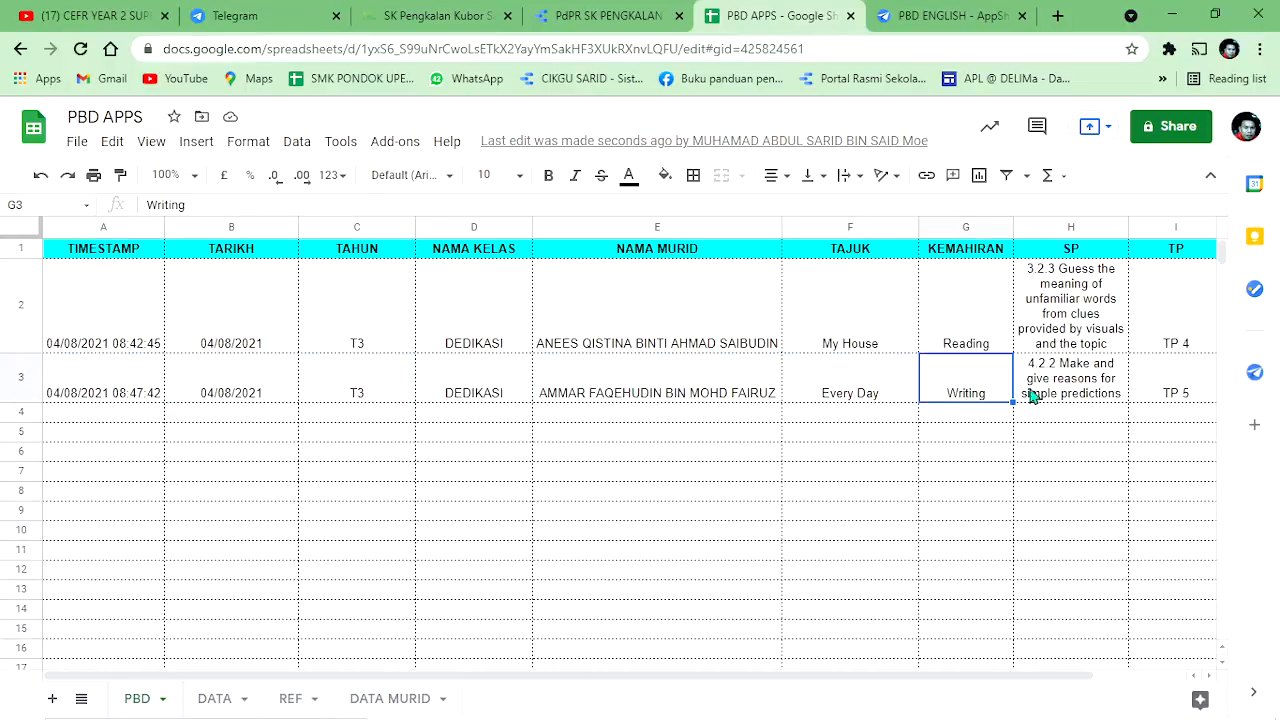
left_click(1045, 397)
left_click_drag(708, 684, 903, 674)
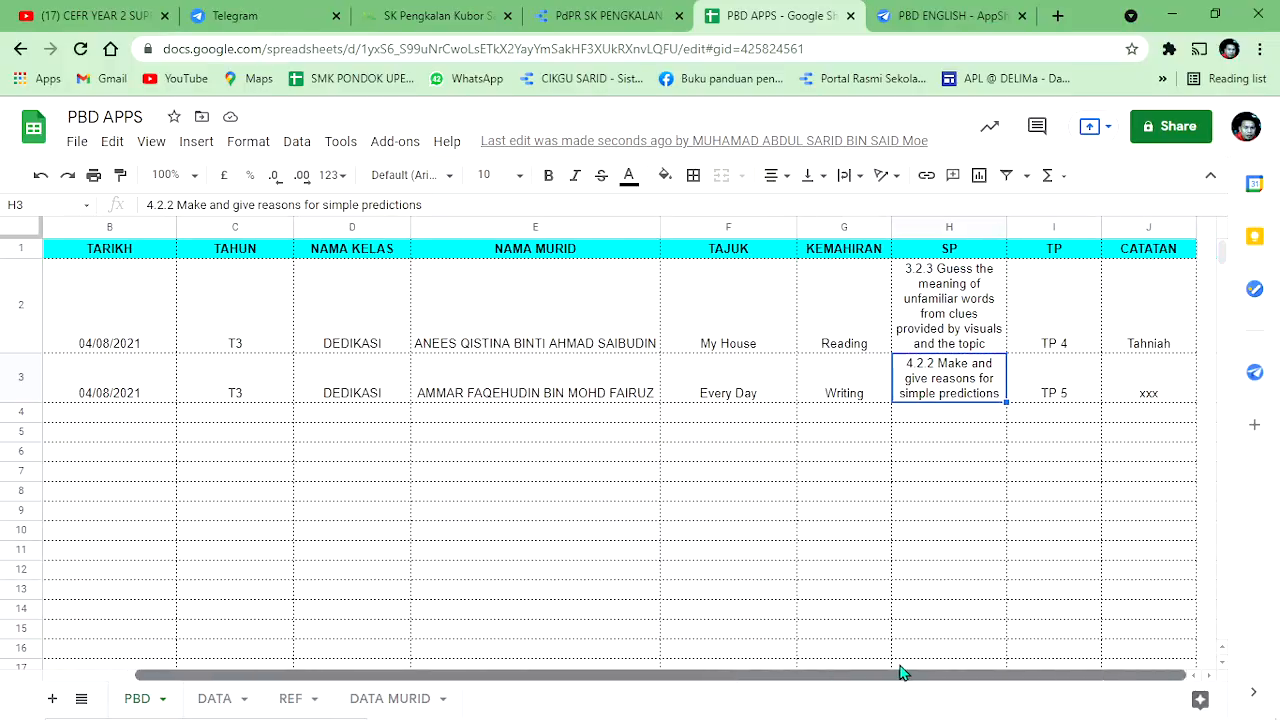
Step: Compare the full SP texts stored in rows 2 and 3 of the PBD sheet
left_click(950, 303)
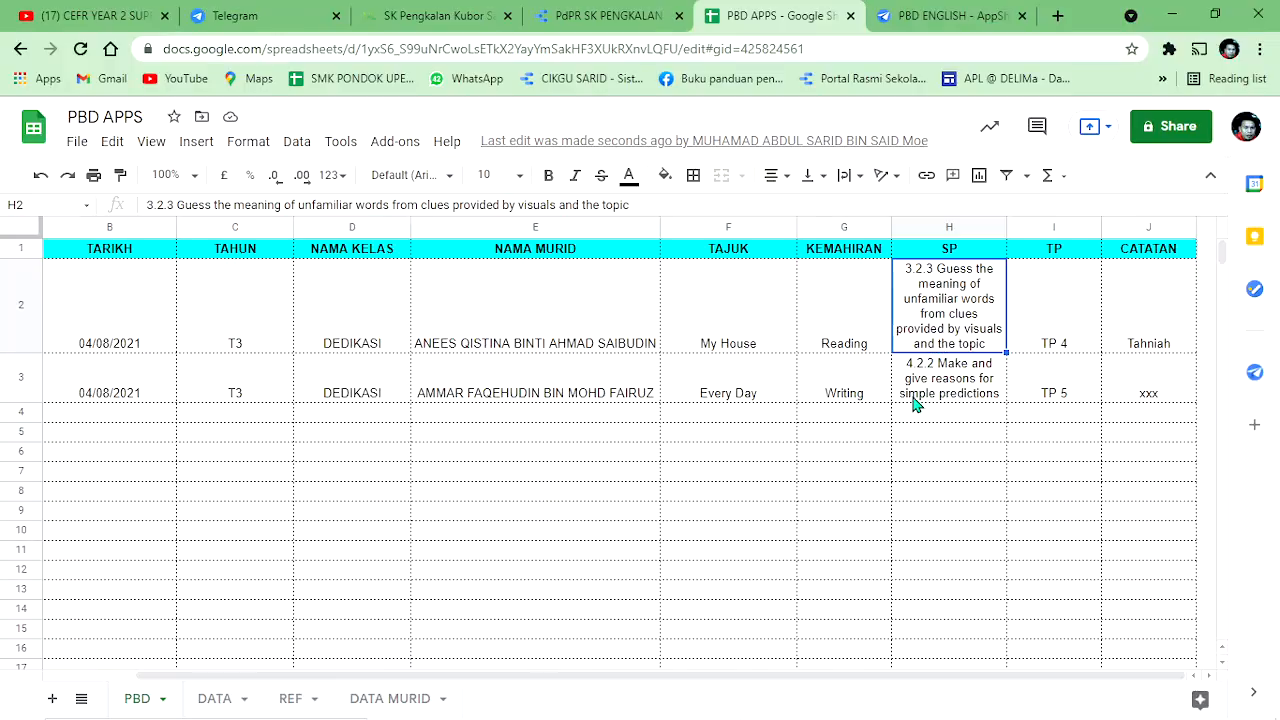
left_click(962, 397)
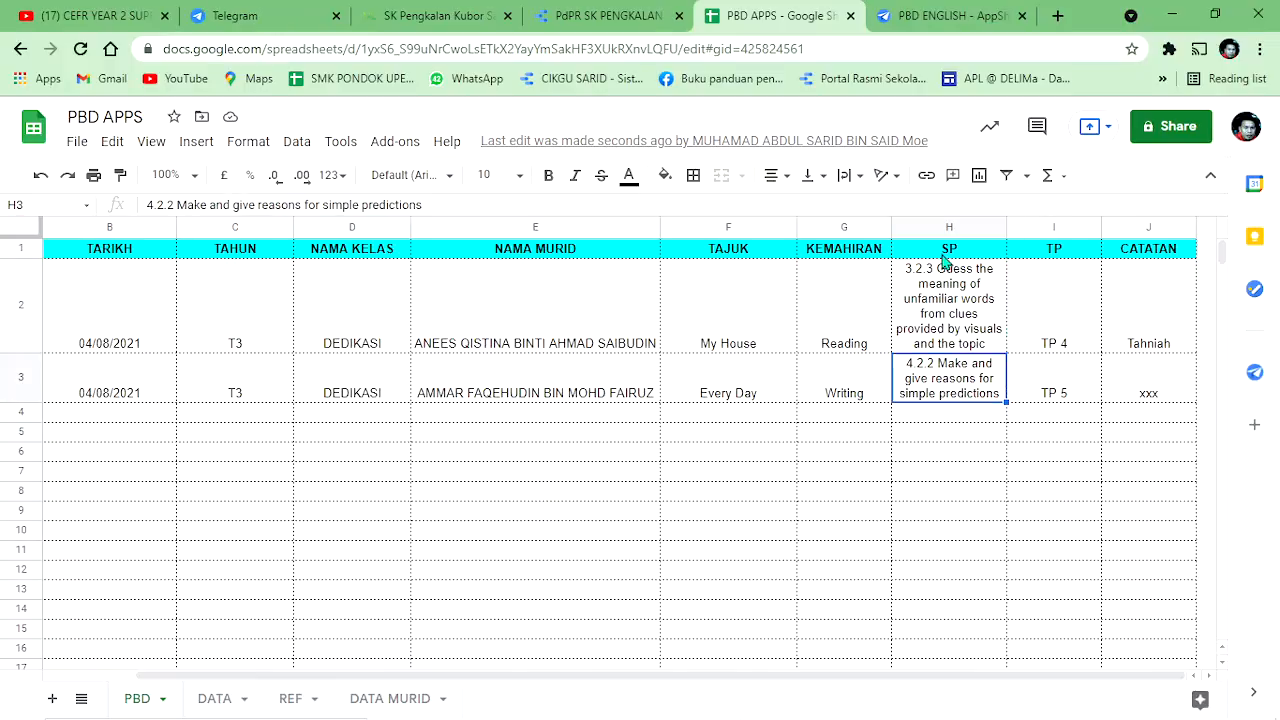
left_click(938, 273)
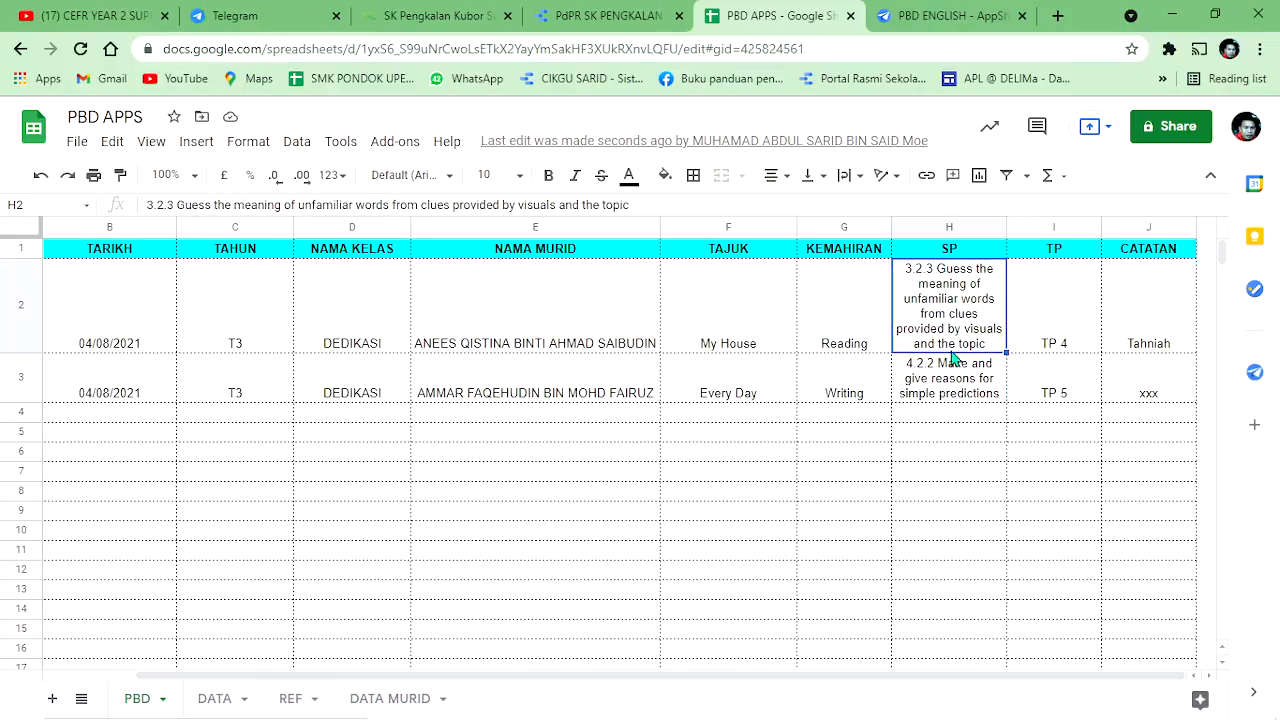
left_click(945, 400)
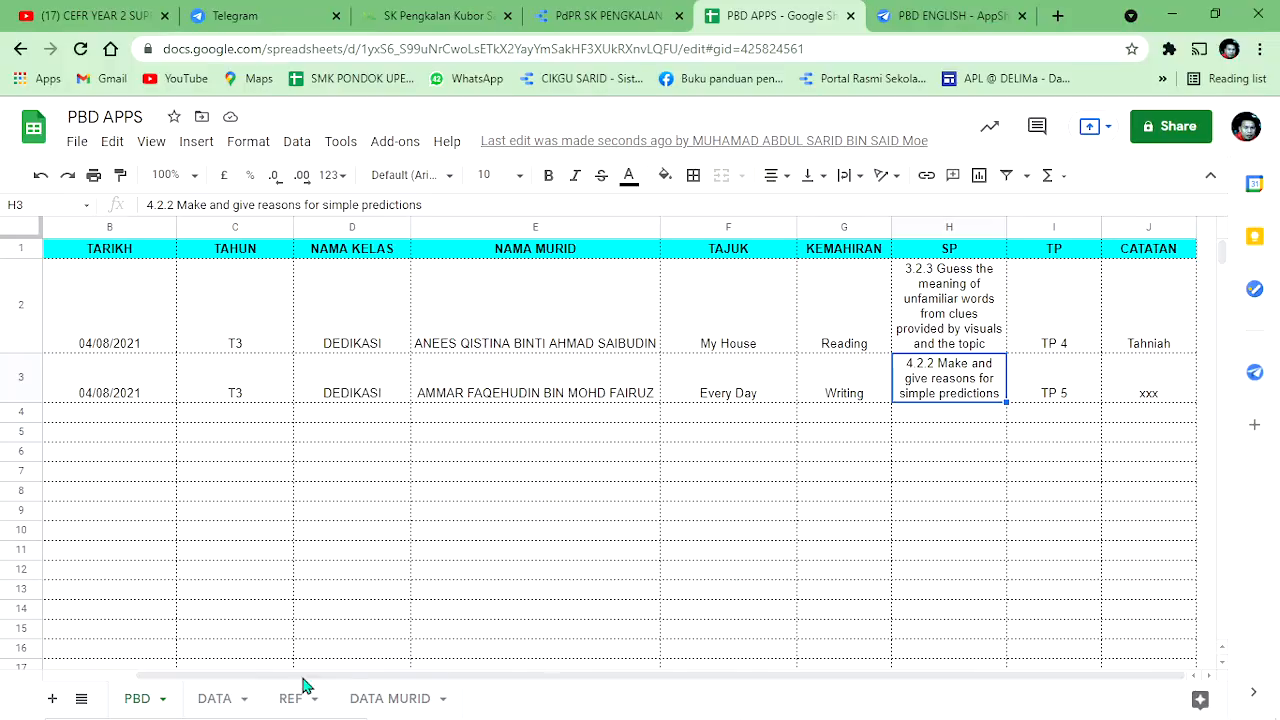
Step: Switch to the AppSheet preview and set TARIKH to 05/08/2021, TAHUN to T3 and NAMA KELAS to TEKUN in the new entry
left_click(935, 15)
scroll(1080, 370, "down", 1)
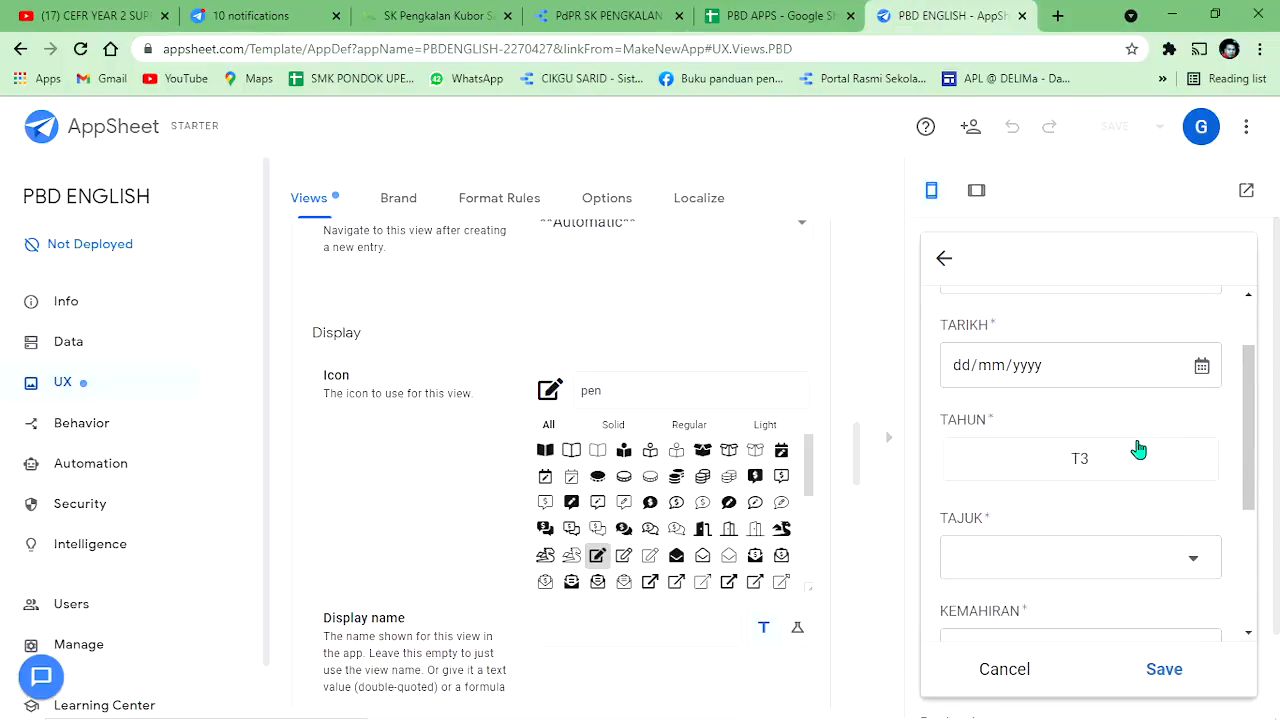
left_click(1202, 365)
left_click(1072, 478)
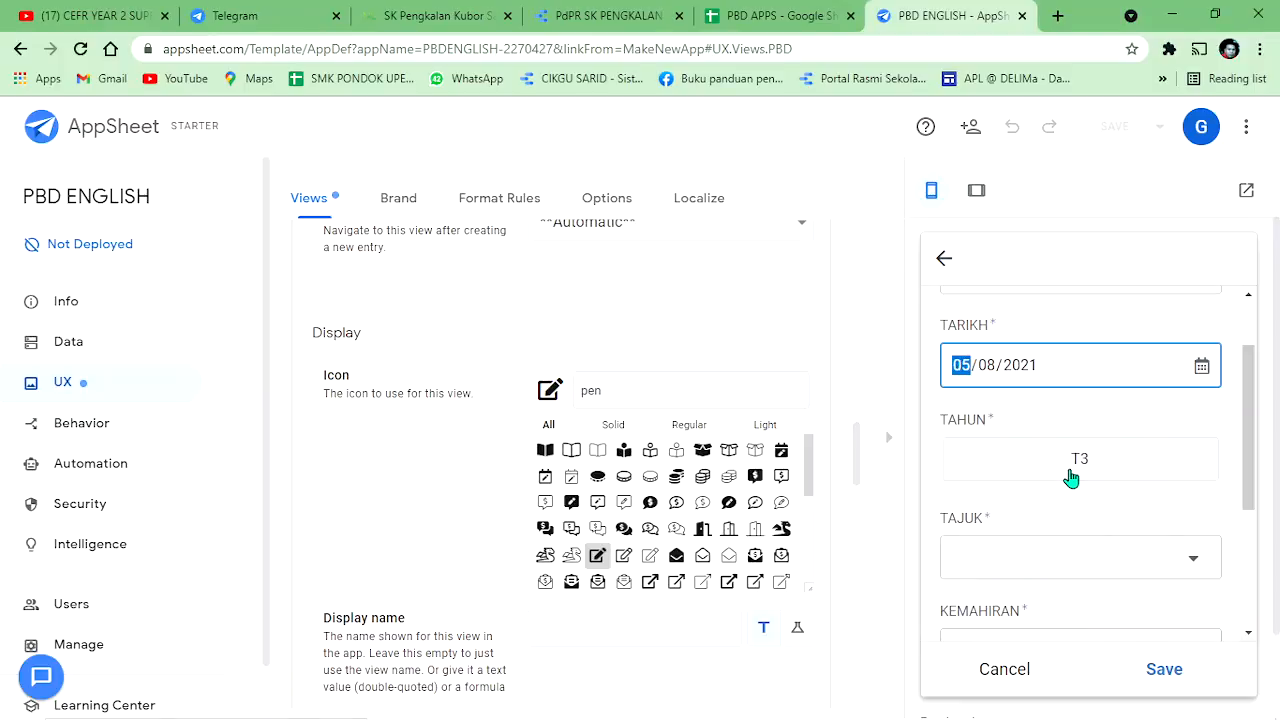
left_click(1074, 474)
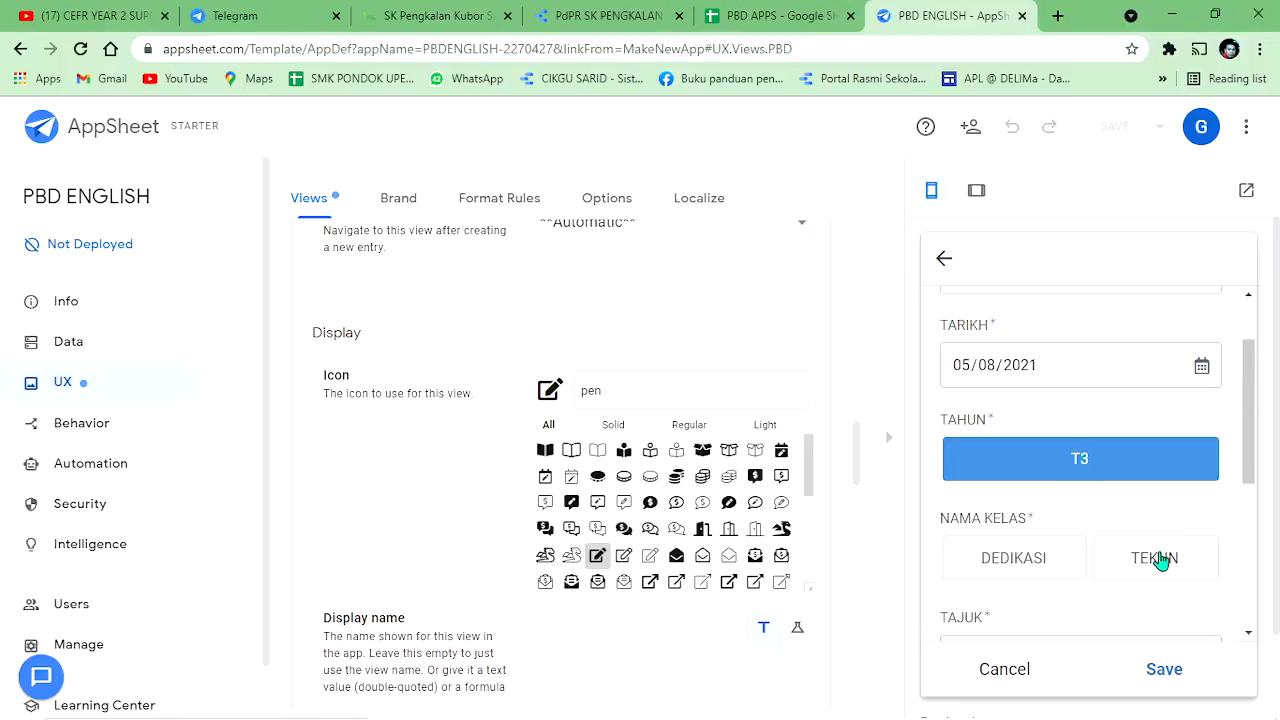
left_click(1160, 560)
Step: Choose a pupil's name for NAMA MURID and set TAJUK to "Food, please!"
scroll(1150, 550, "down", 3)
scroll(1135, 420, "up", 1)
left_click(1140, 385)
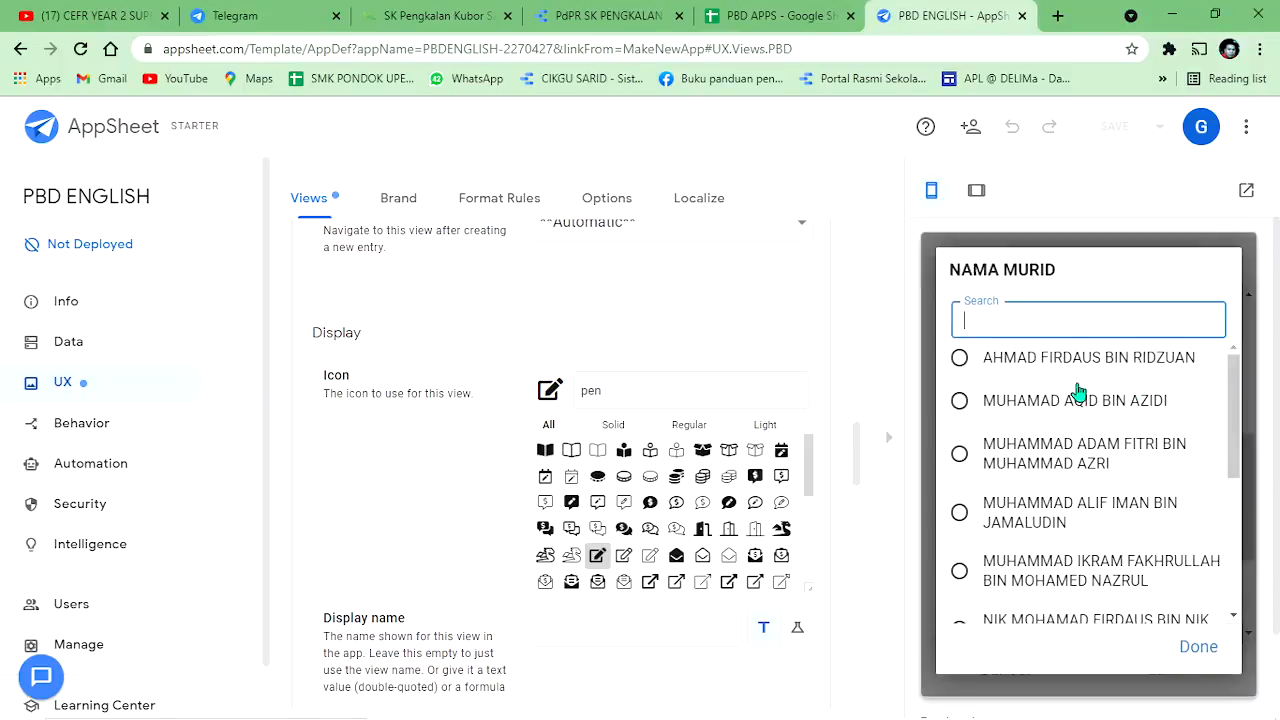
scroll(1040, 470, "down", 5)
scroll(1035, 478, "down", 1)
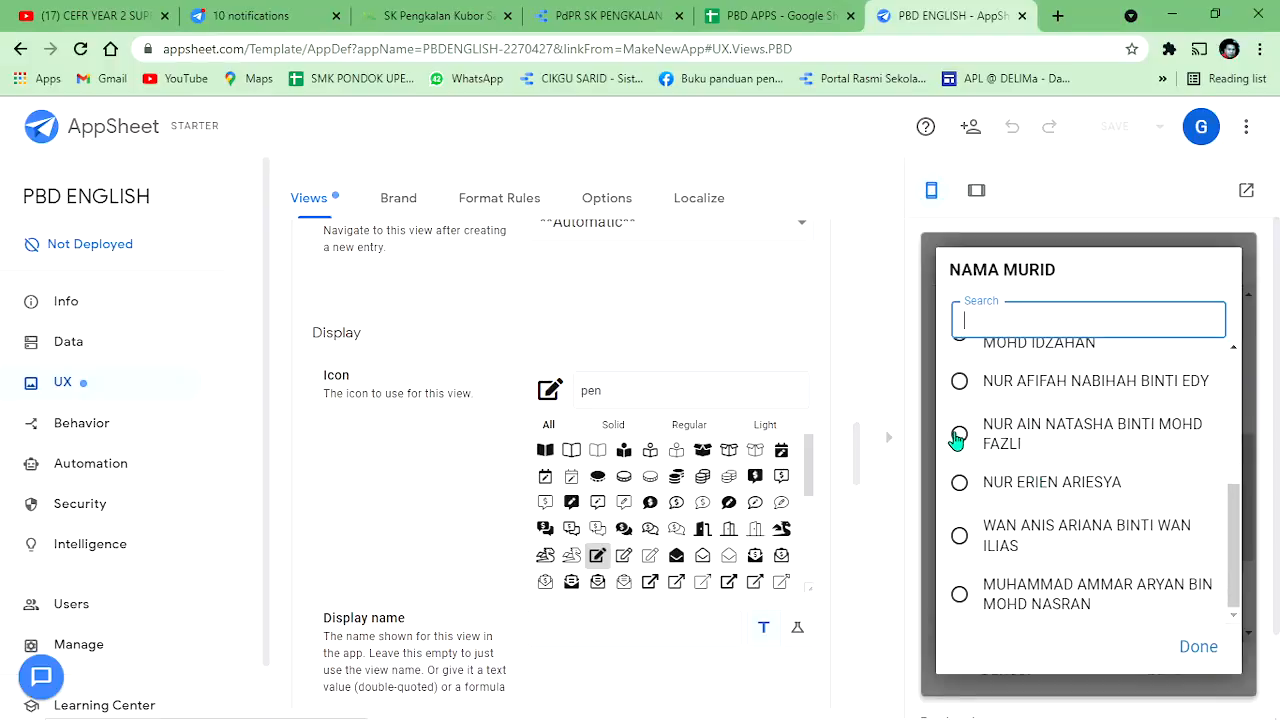
left_click(1018, 440)
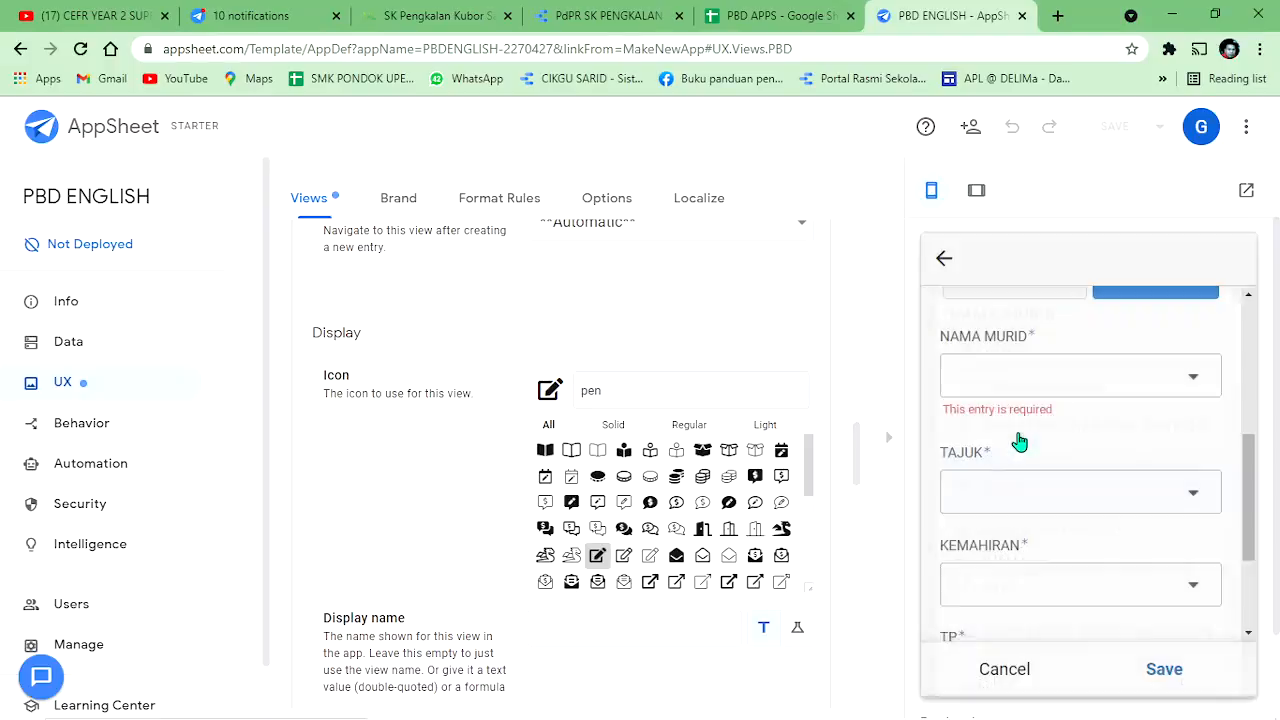
left_click(1150, 500)
scroll(1090, 460, "down", 3)
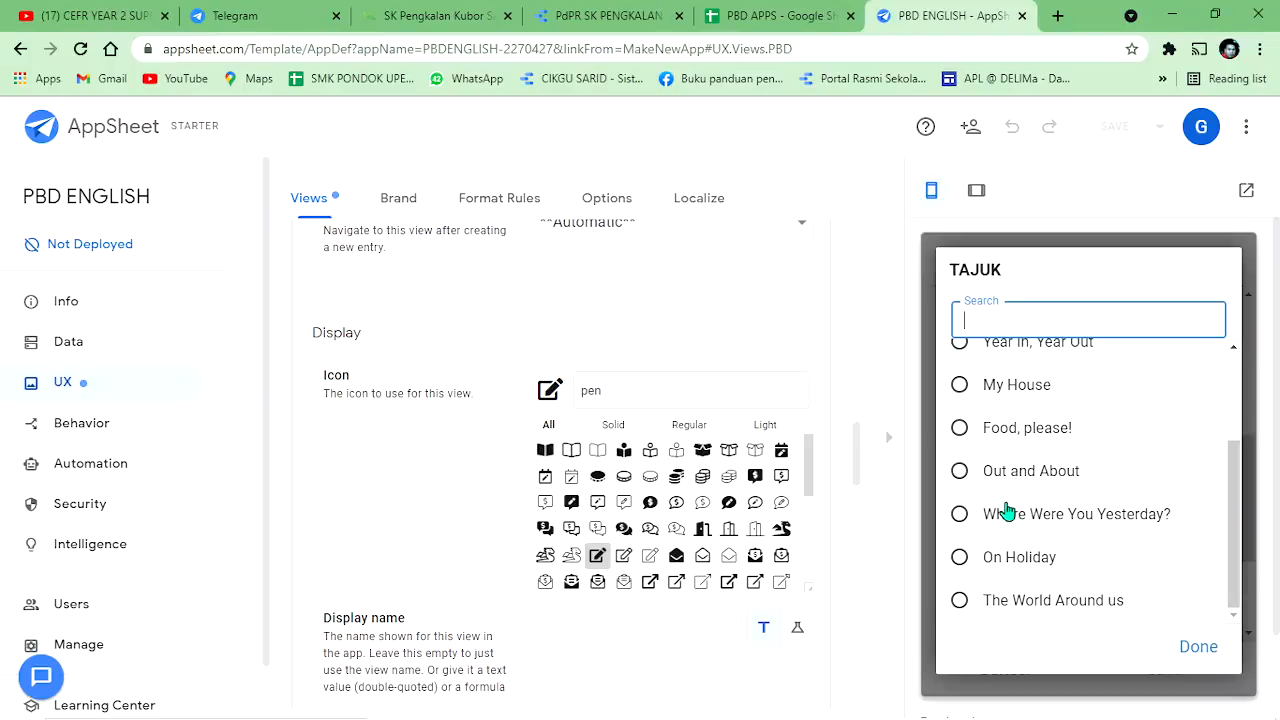
left_click(1018, 443)
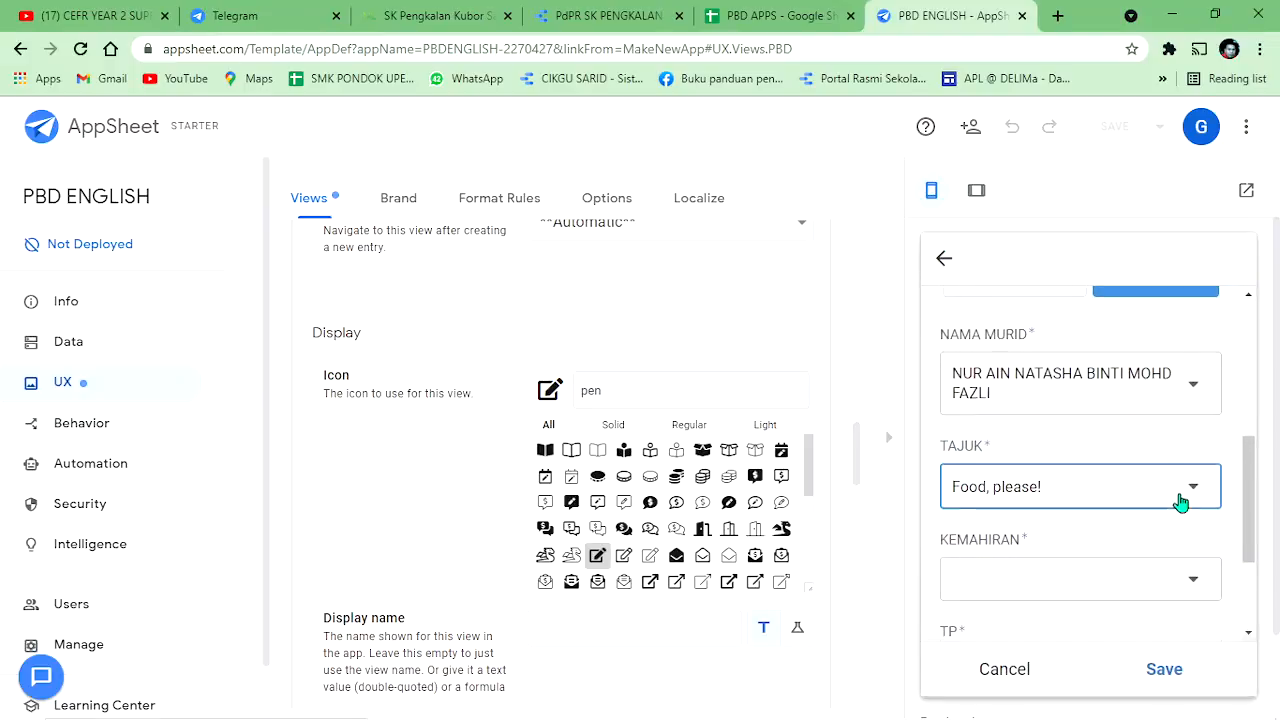
Step: Set KEMAHIRAN to Writing and SP to "4.1.1 No learning standard"
scroll(1178, 460, "down", 2)
left_click(1176, 425)
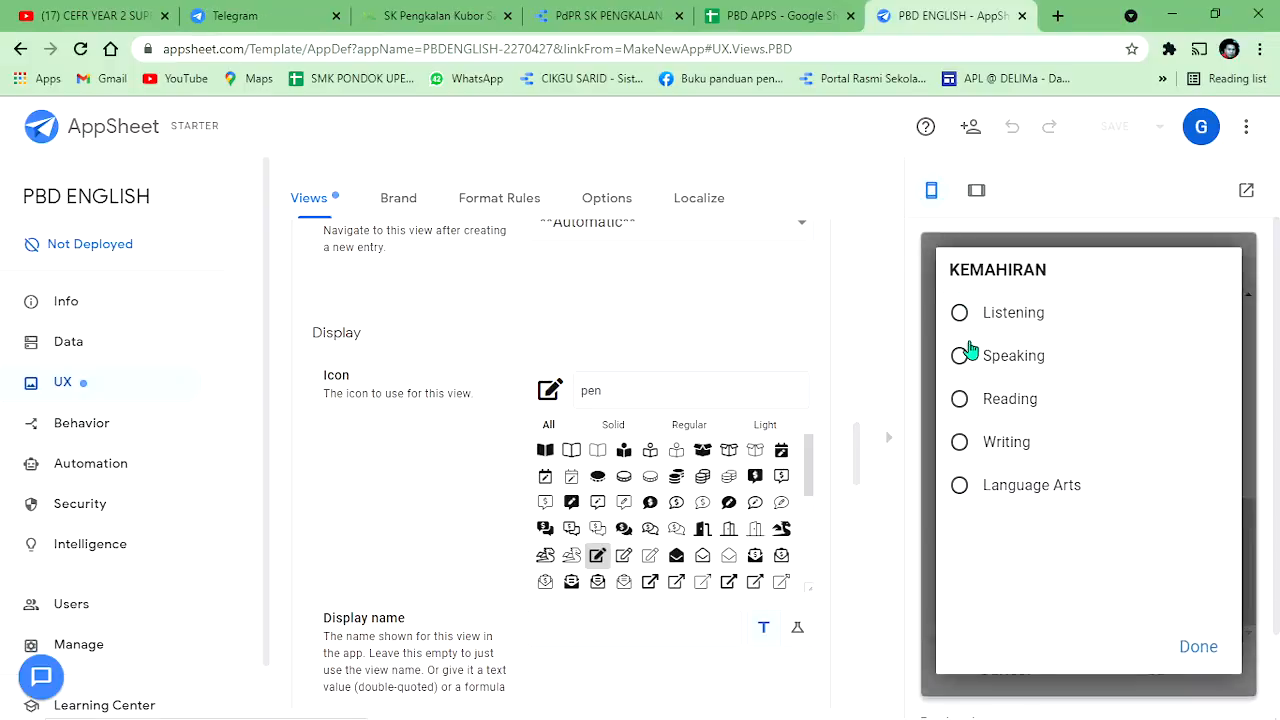
left_click(980, 446)
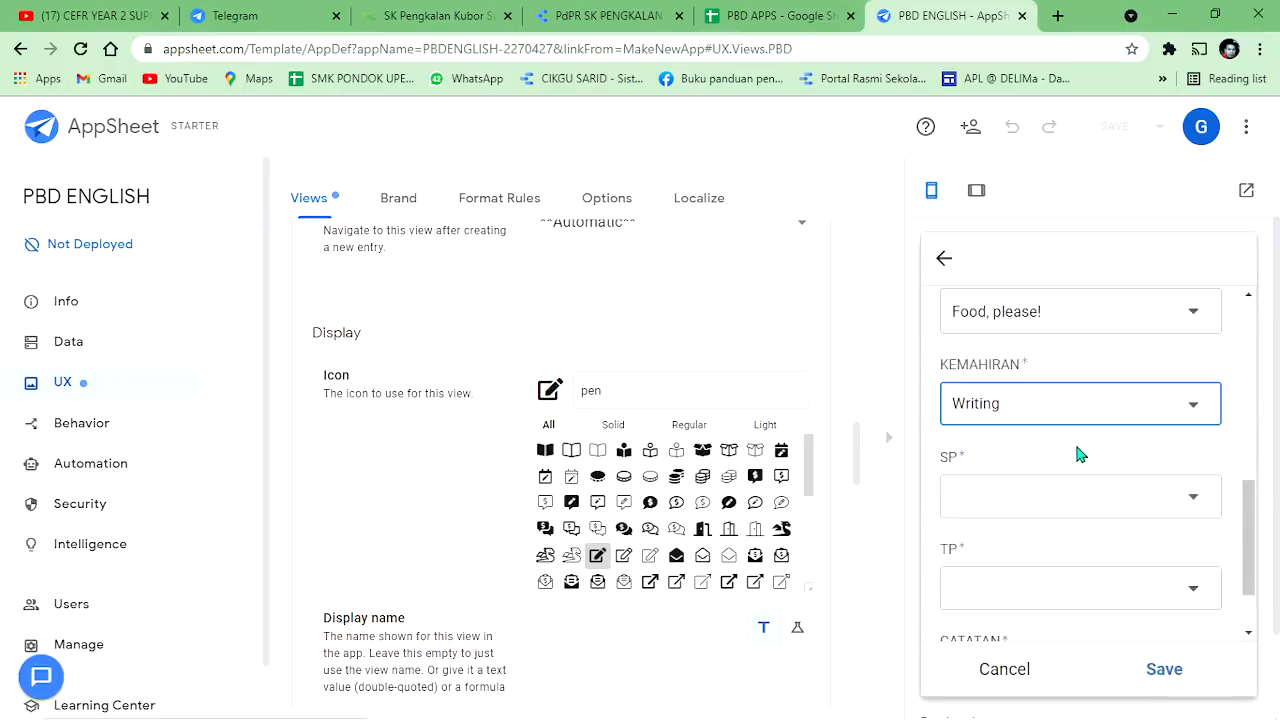
scroll(1100, 460, "down", 1)
left_click(1160, 410)
scroll(1033, 513, "down", 5)
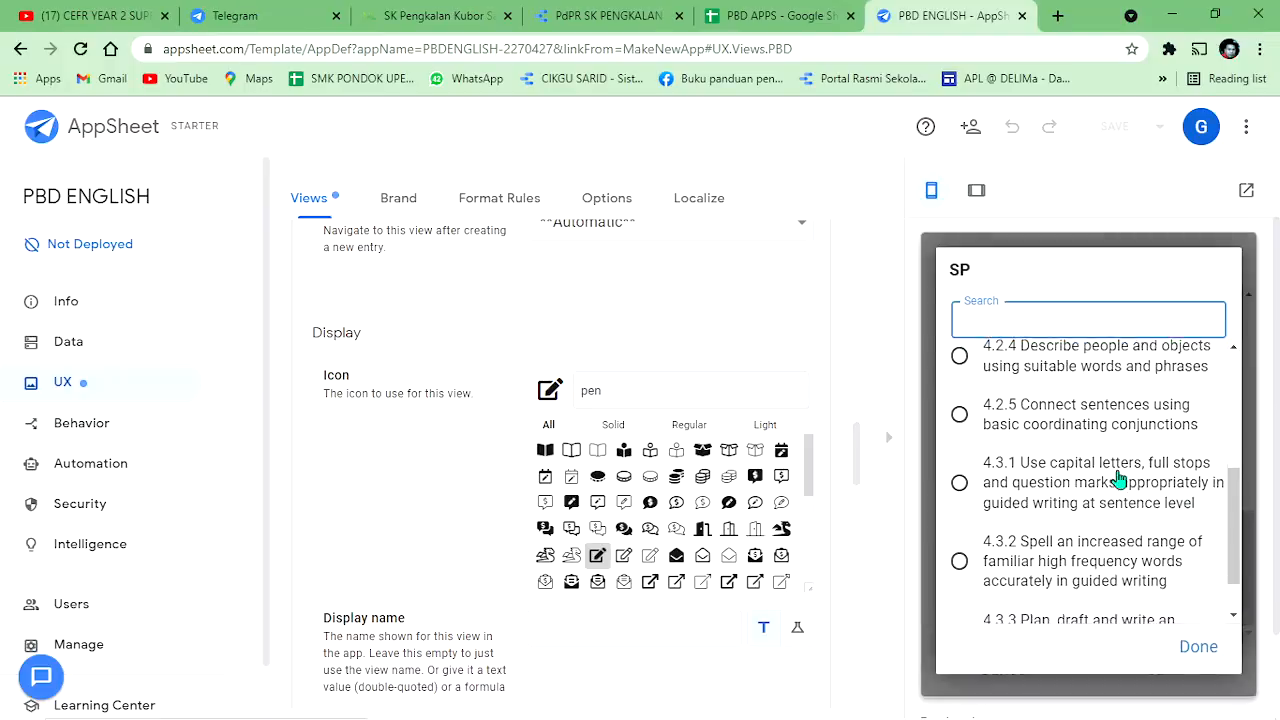
scroll(1033, 513, "up", 5)
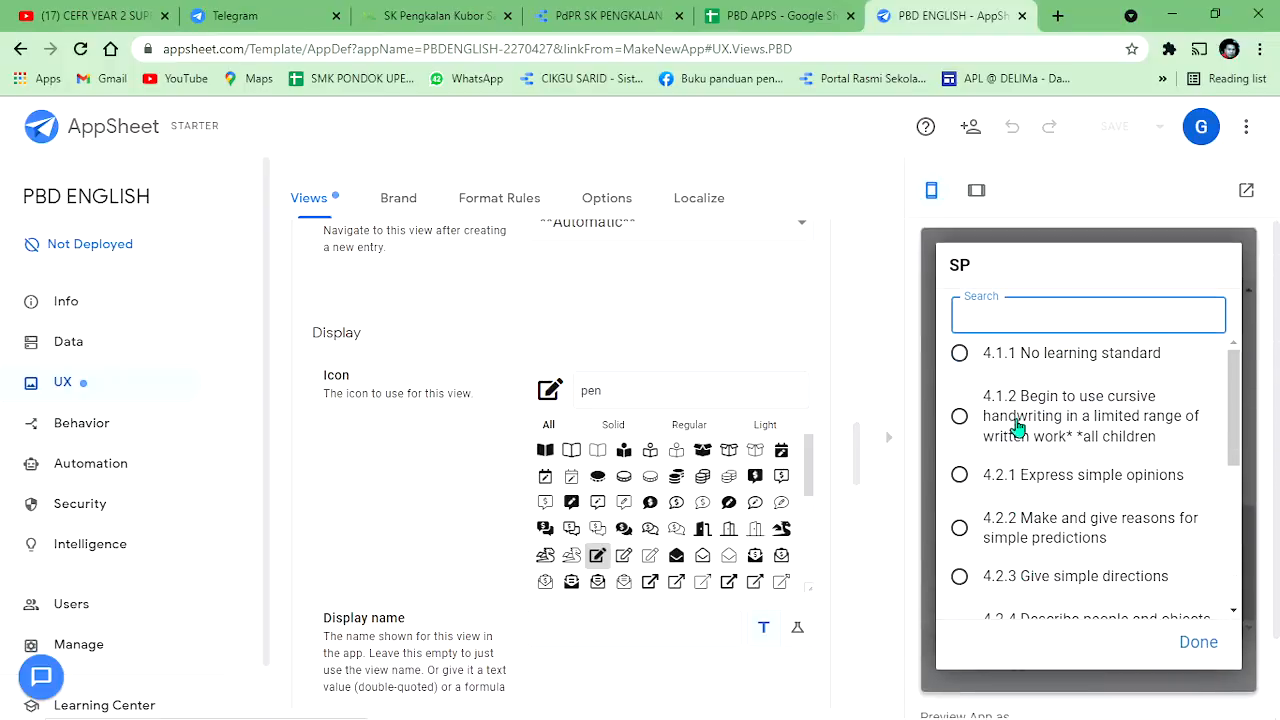
left_click(1016, 366)
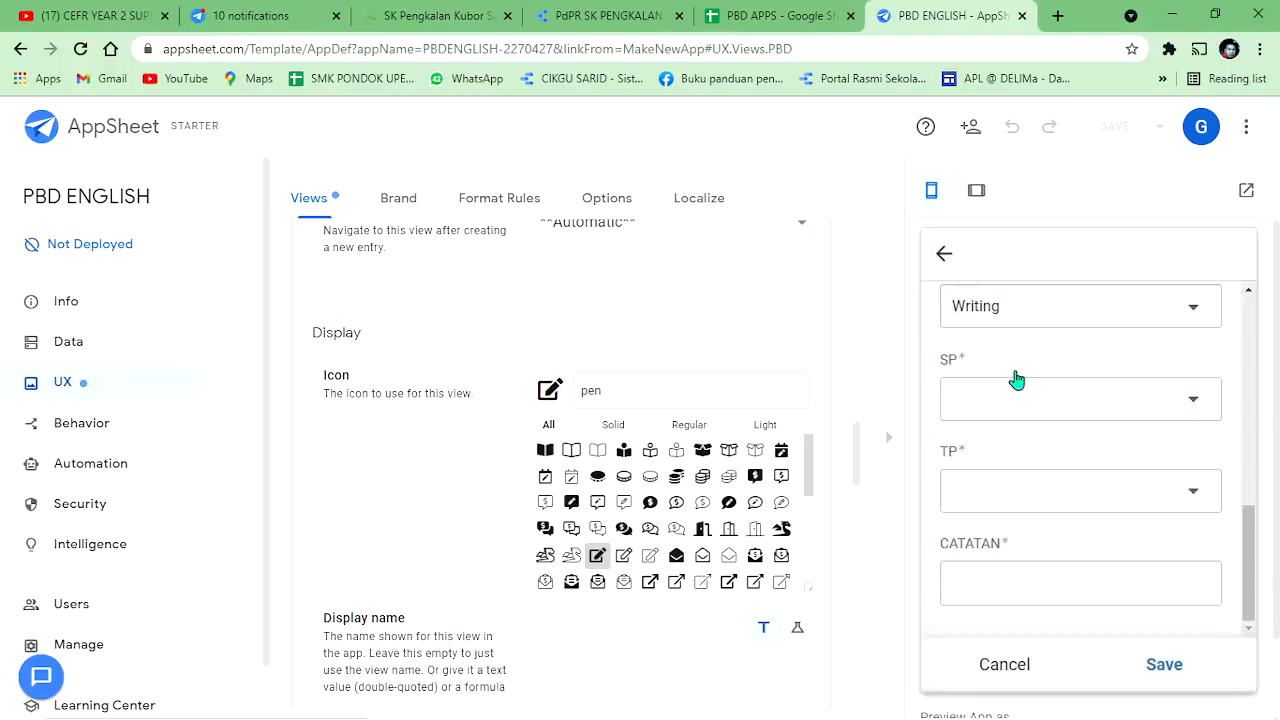
Step: Set TP to TP 2 in the entry form
left_click(1143, 406)
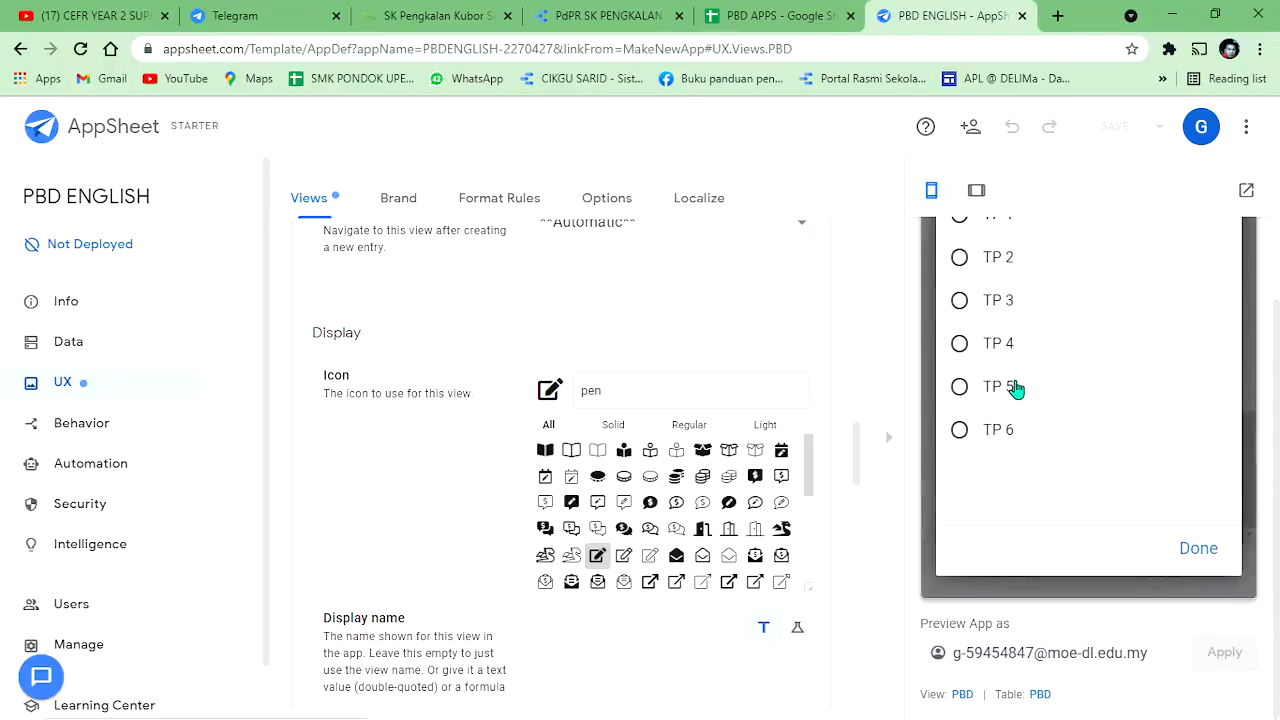
scroll(992, 295, "up", 2)
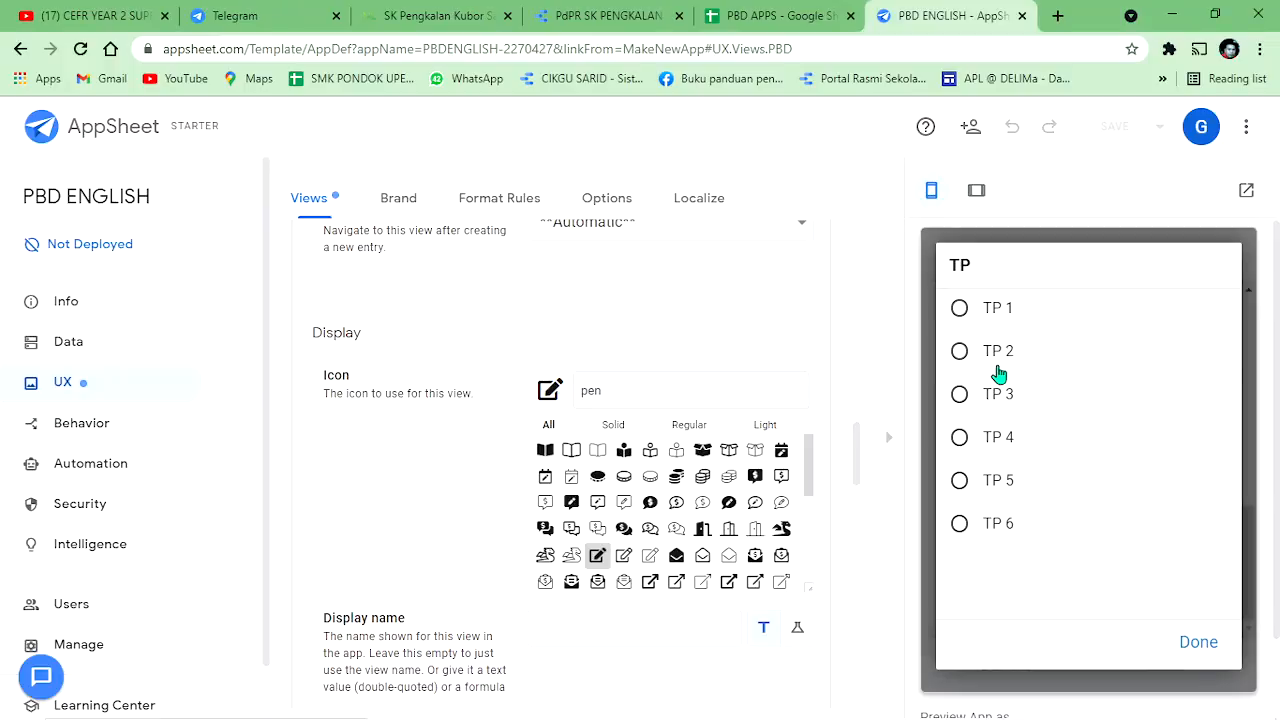
left_click(997, 358)
Step: Enter "Masih lemah." and, on a second line, "Sila tingkatkan usaha anda" as CATATAN, and save the entry
scroll(1100, 491, "down", 1)
left_click(1054, 487)
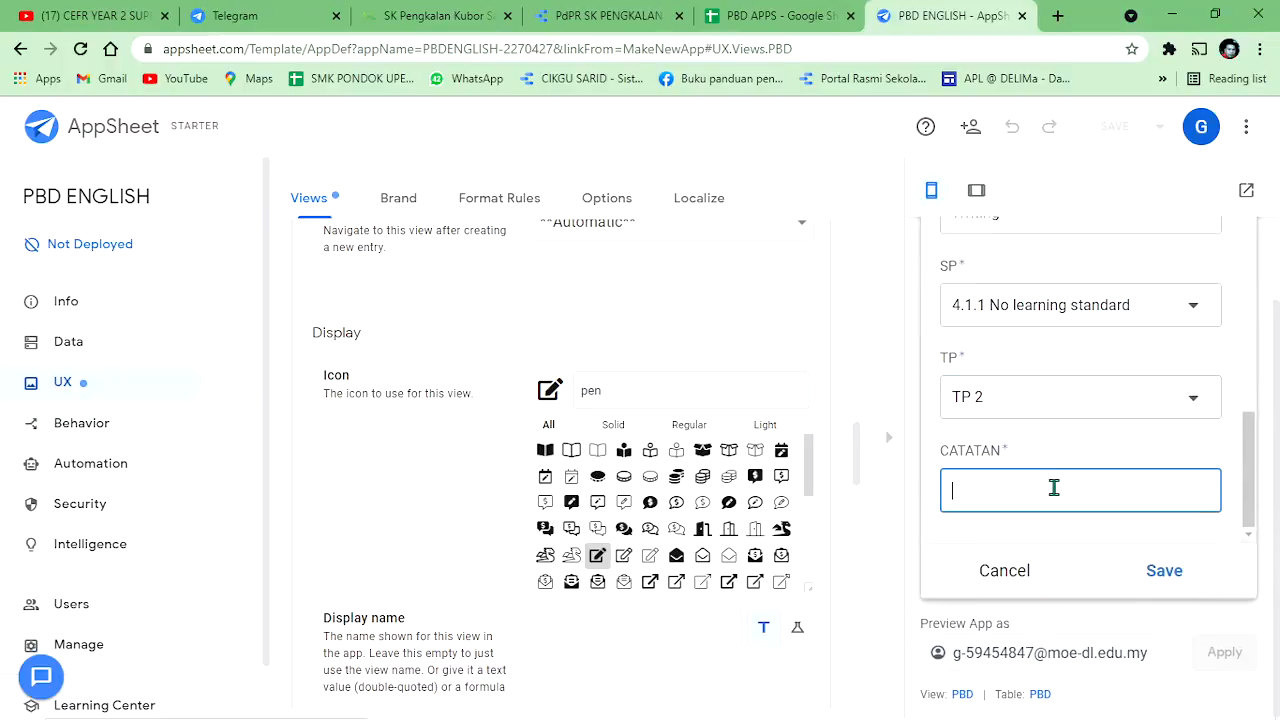
type("masi")
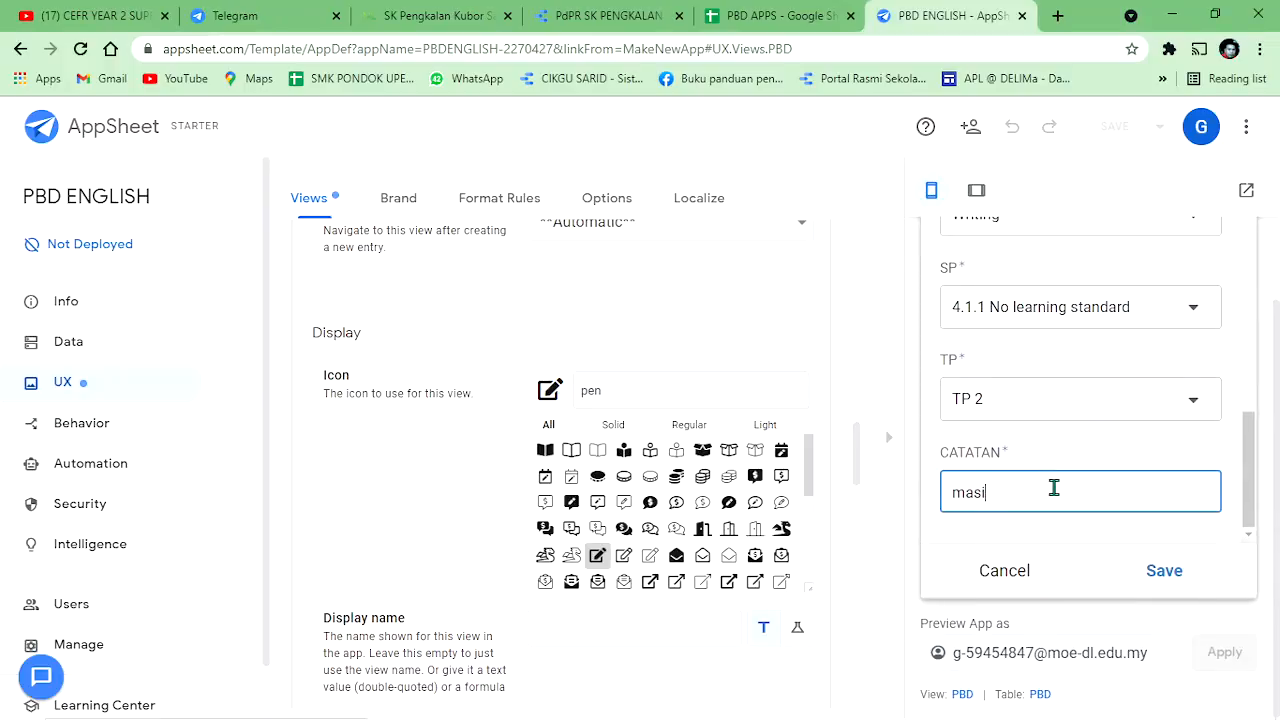
type("h lemah.")
key("Return")
type("S")
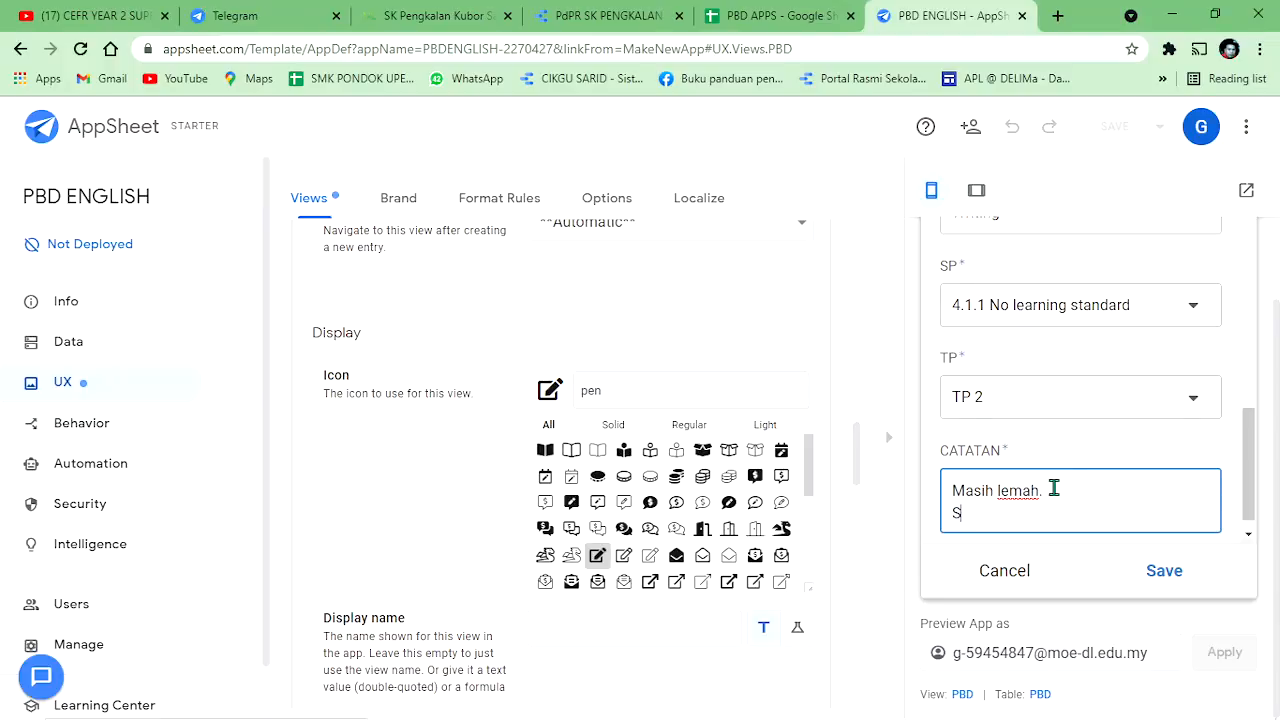
type("ila")
type("ingkatkan ud")
key("BackSpace")
type("saha anda")
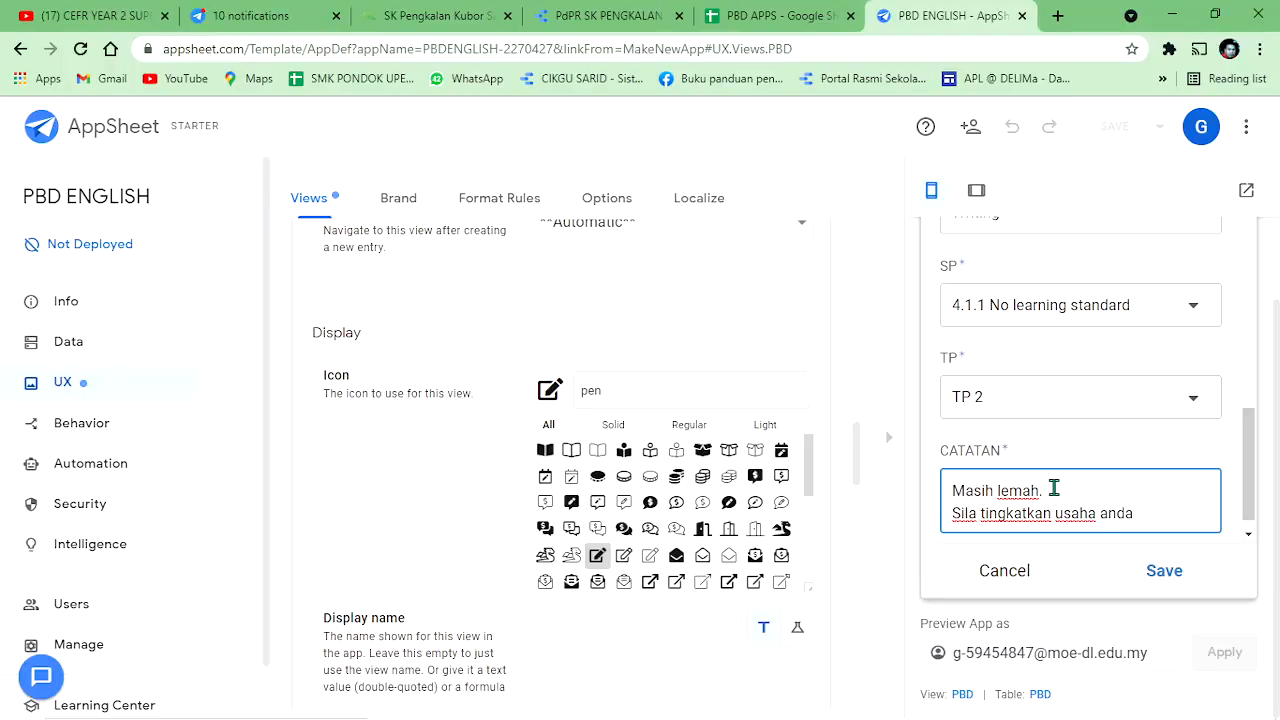
left_click(1165, 569)
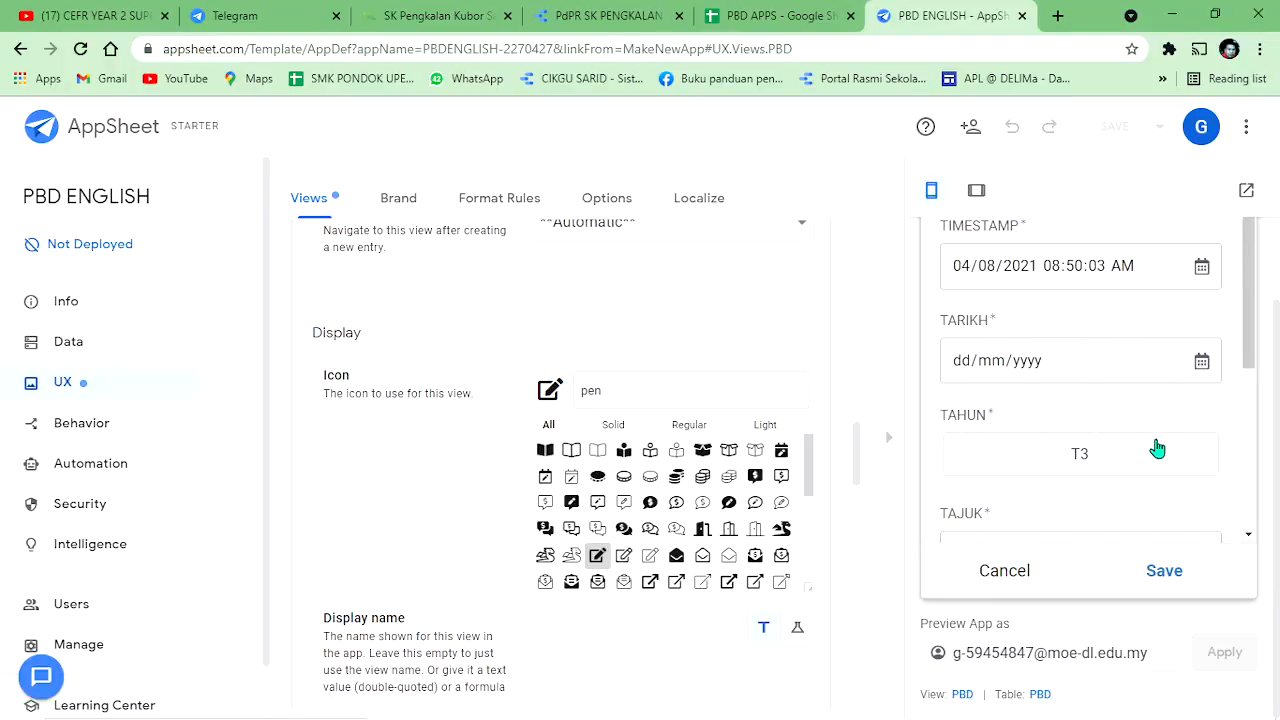
scroll(1130, 440, "down", 5)
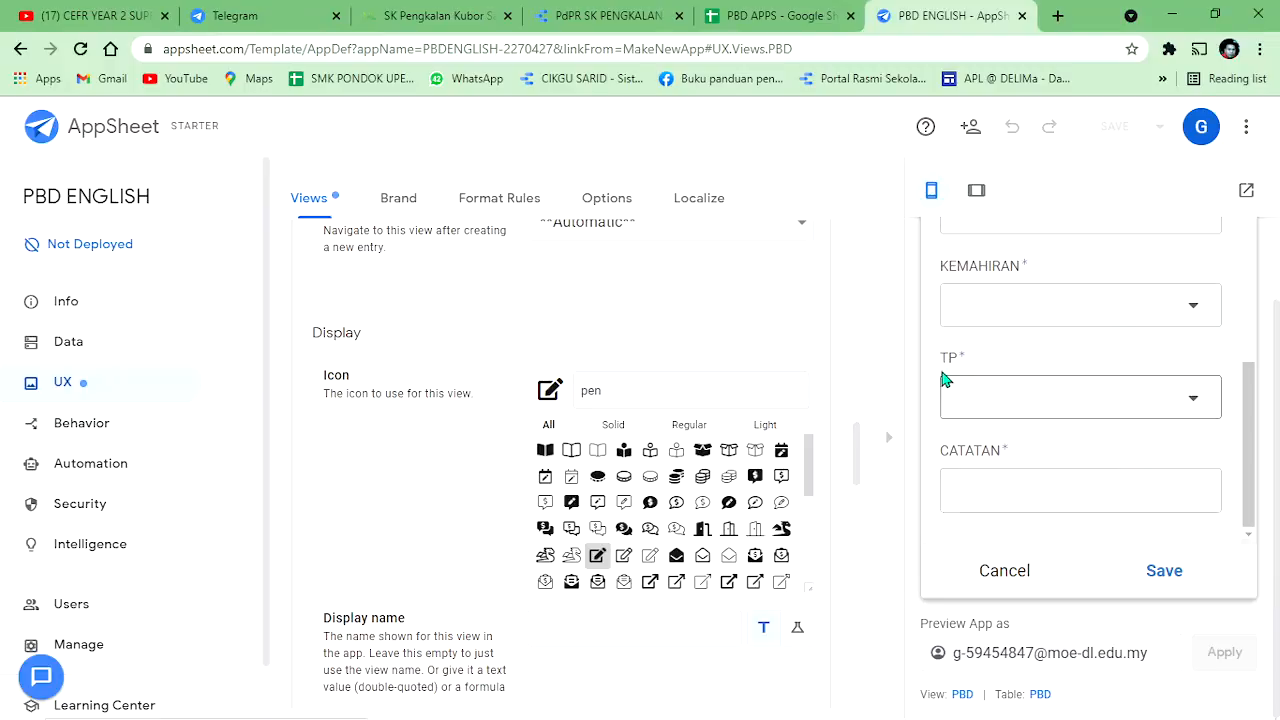
Step: Switch to the PBD APPS spreadsheet and check the new entry's fields in row 4, from TAHUN through CATATAN
left_click(736, 14)
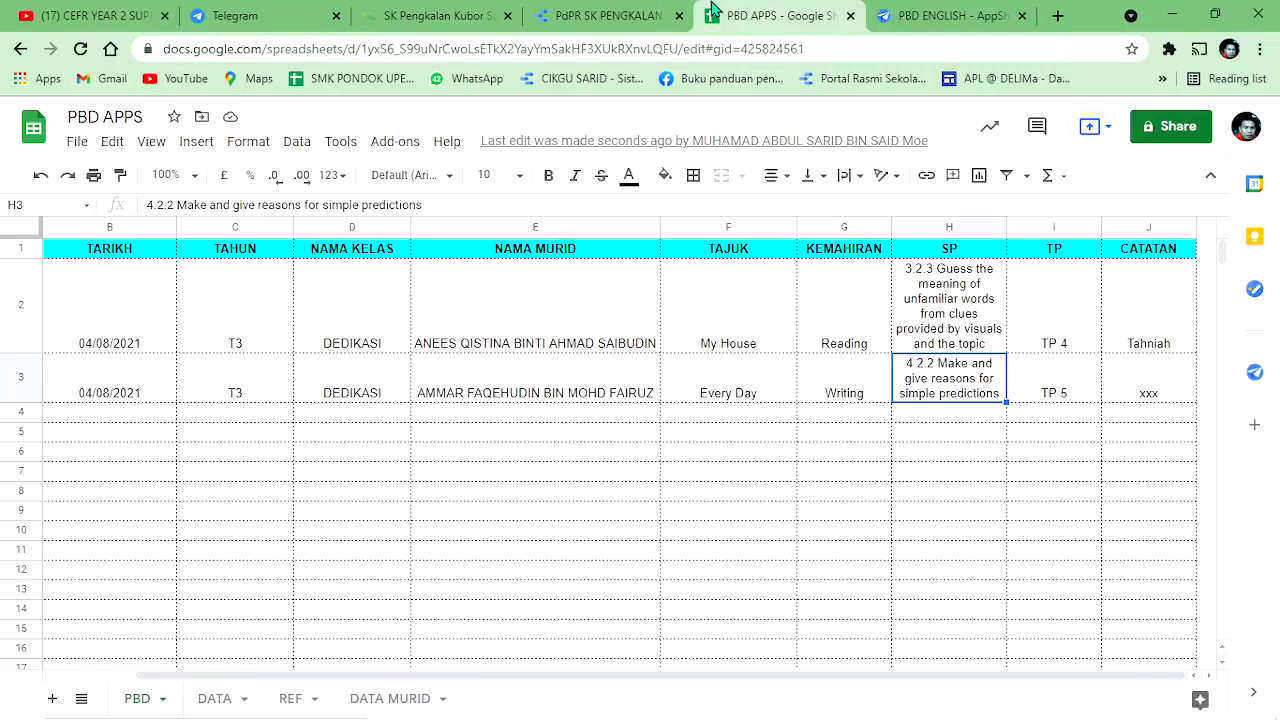
left_click(379, 422)
left_click(99, 427)
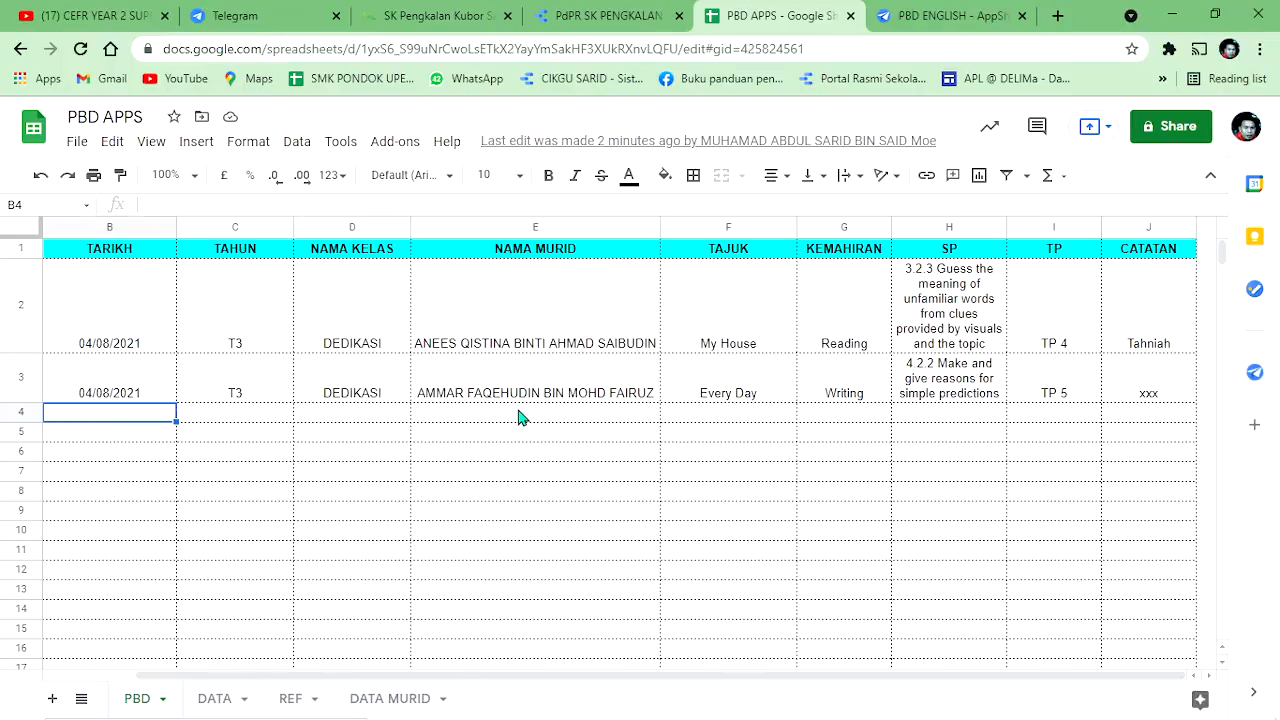
left_click(265, 435)
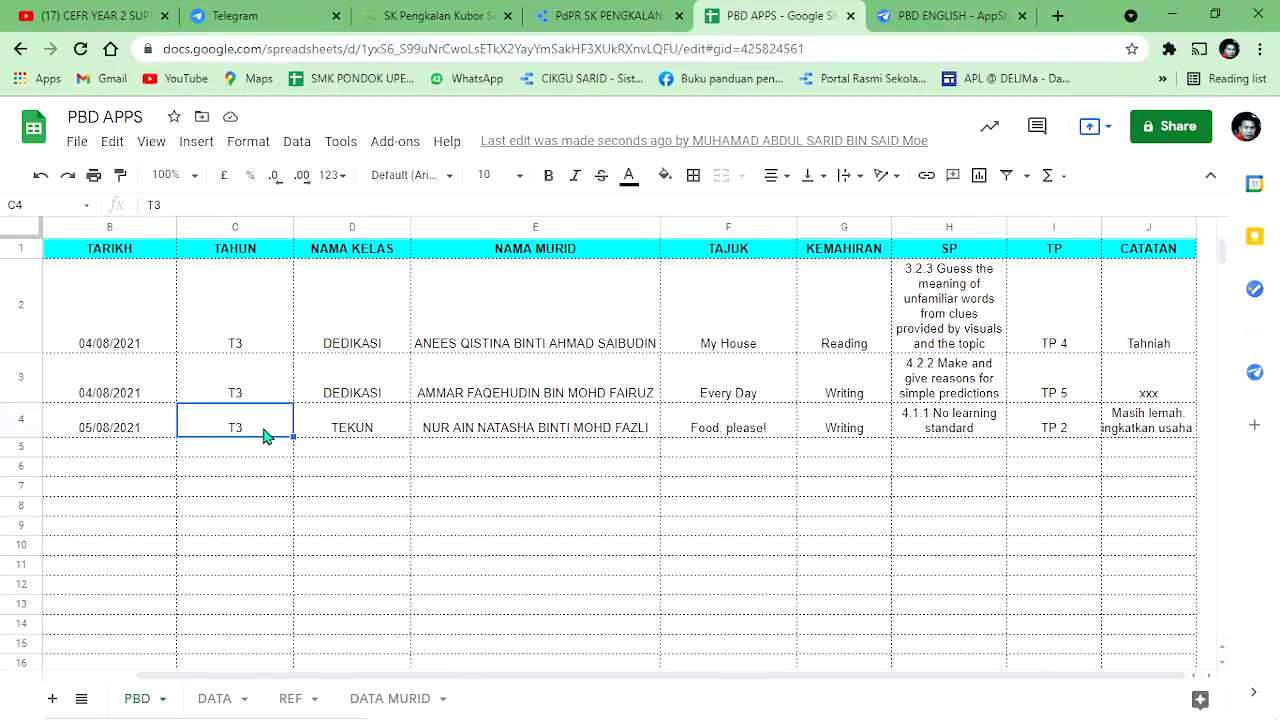
left_click(504, 438)
left_click(724, 440)
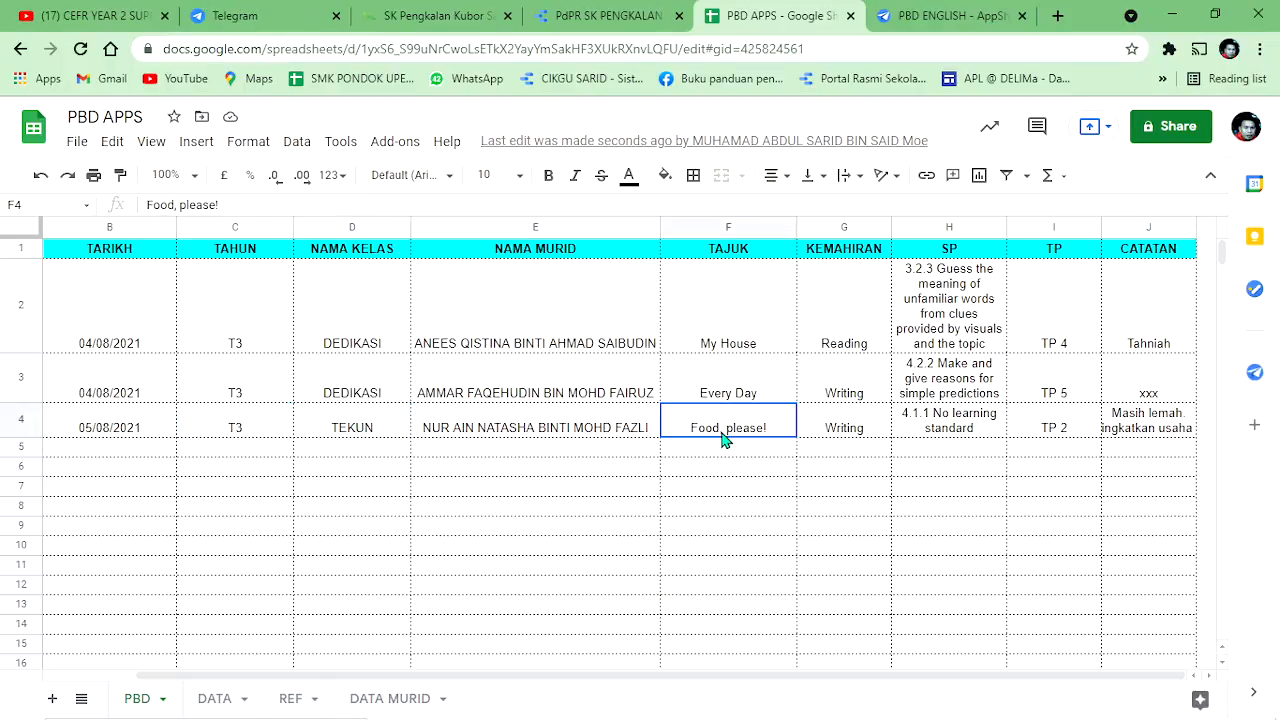
left_click(842, 440)
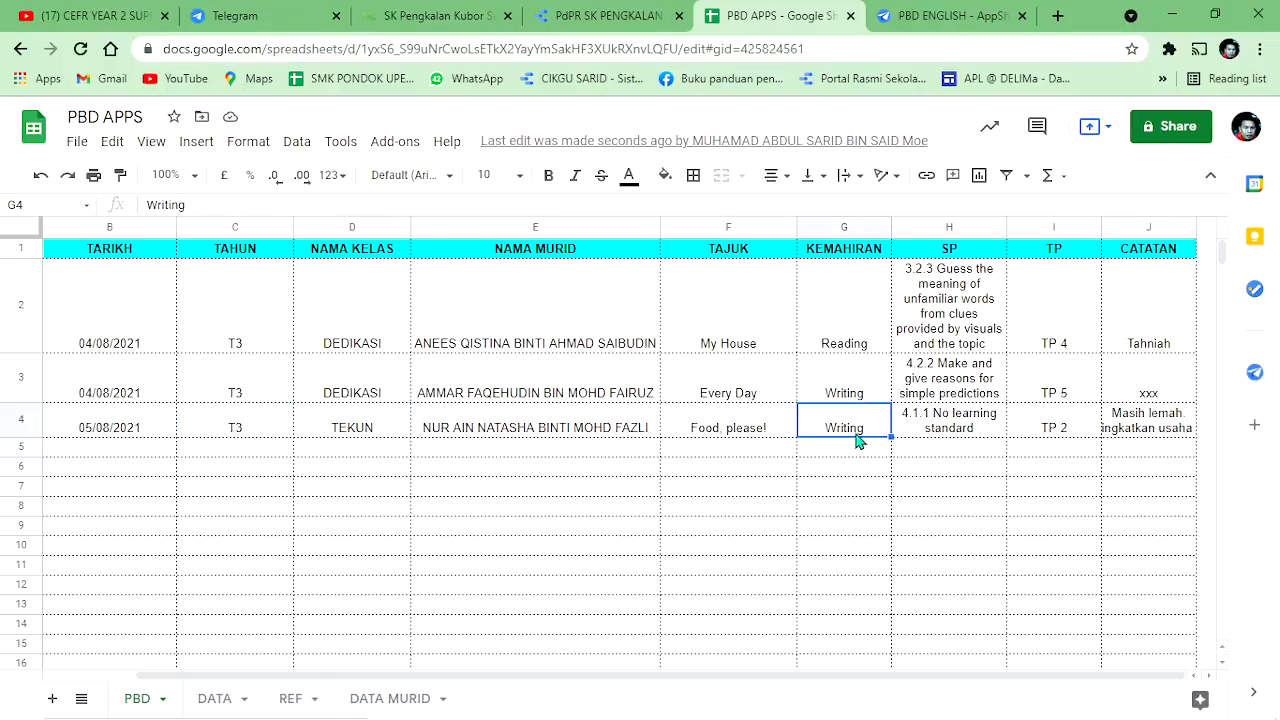
left_click(948, 436)
left_click(1066, 431)
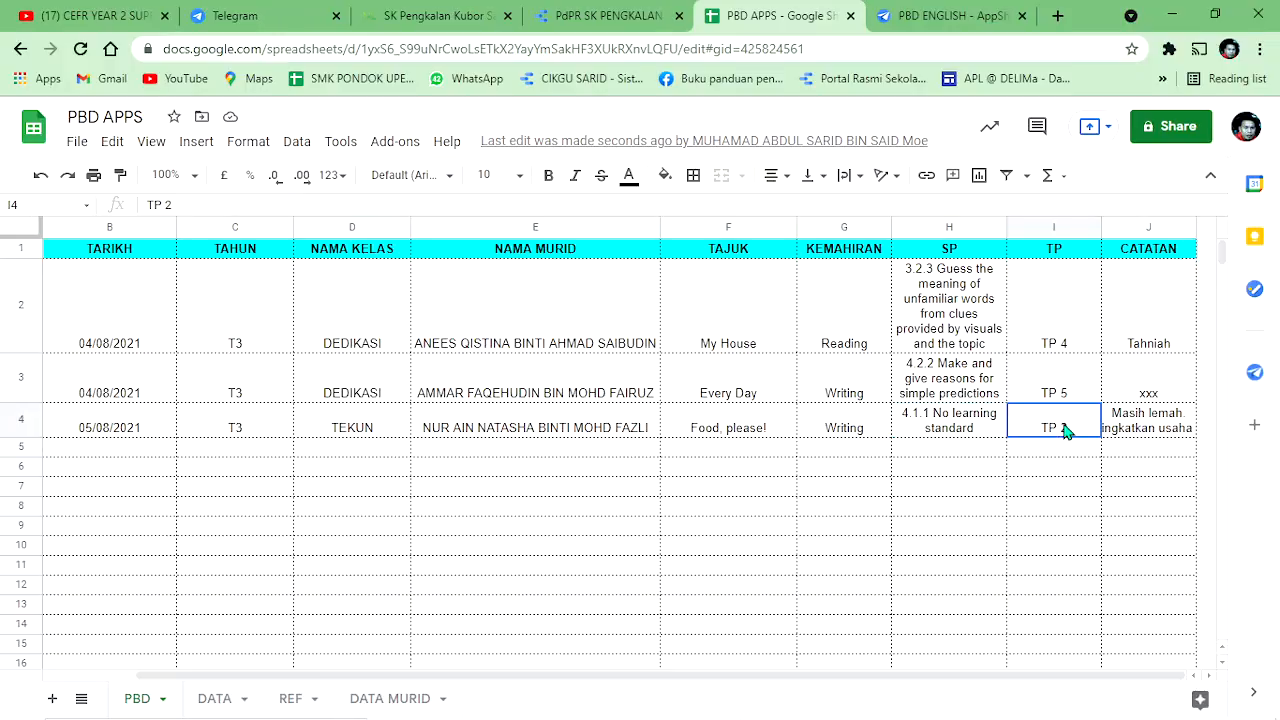
left_click(1128, 424)
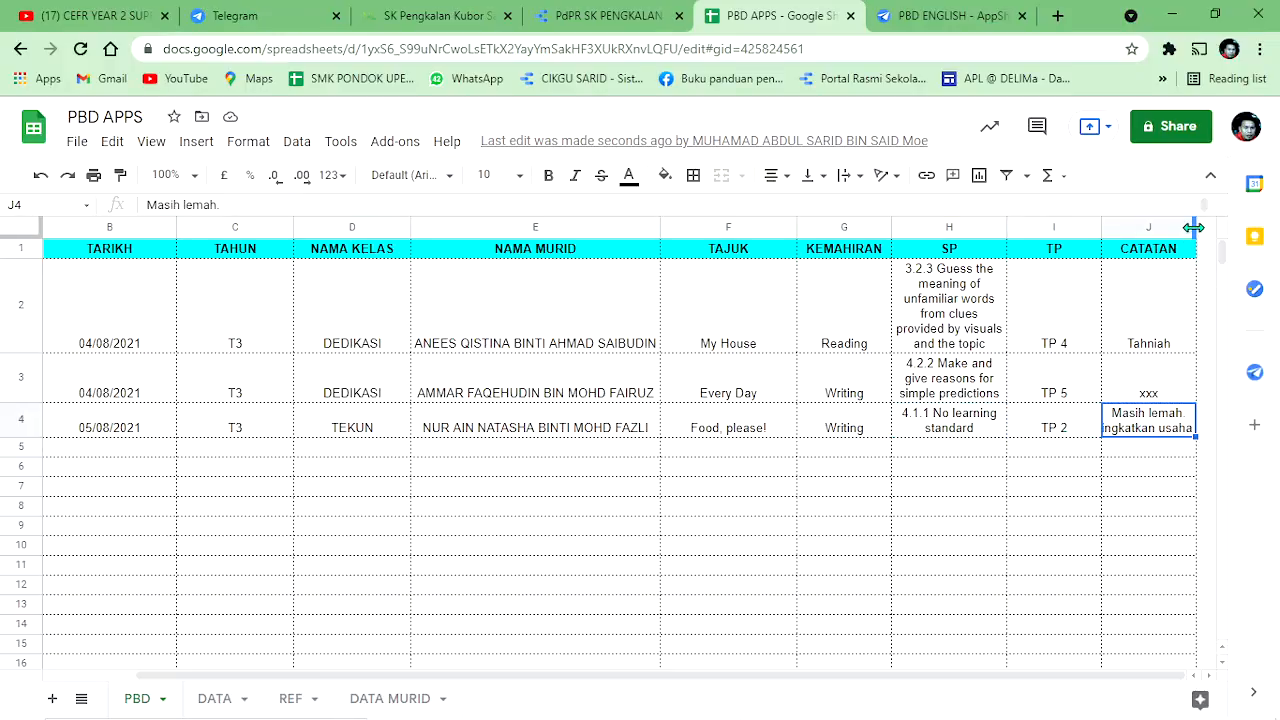
Step: Widen the CATATAN column to fit its notes, and narrow the TAHUN and TARIKH columns to their contents
left_click_drag(1193, 228, 1214, 258)
left_click(1157, 487)
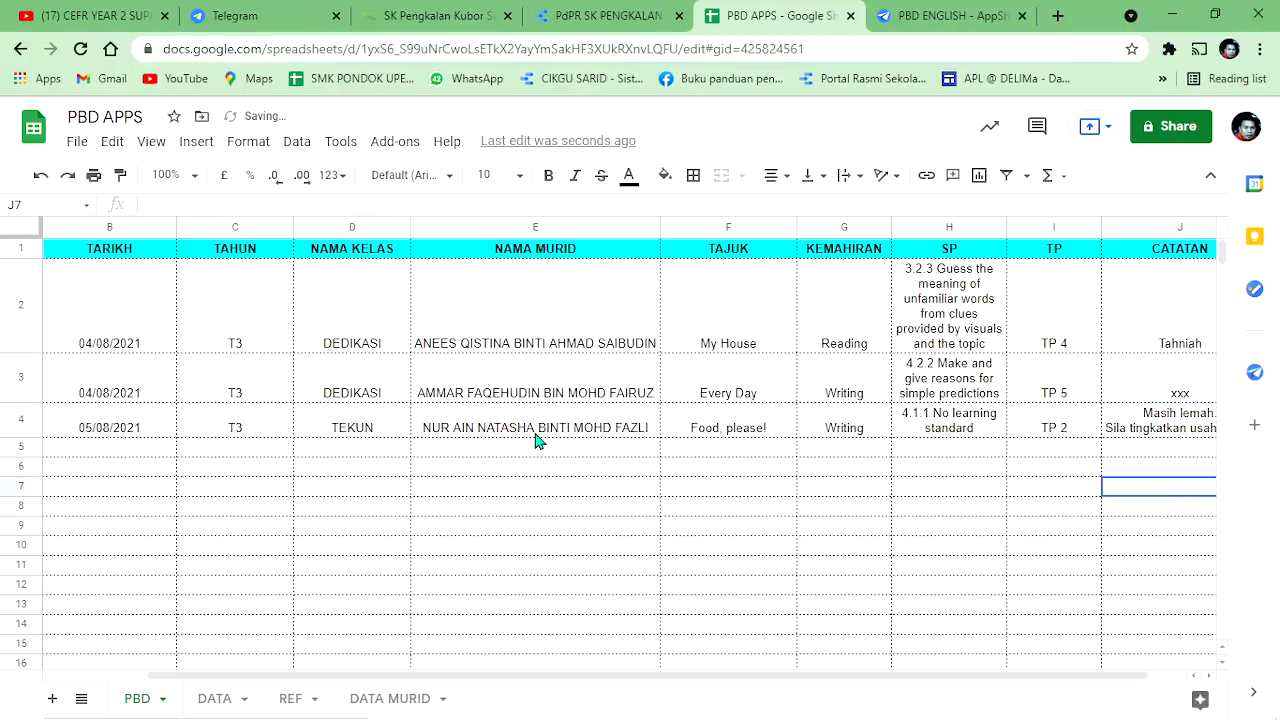
left_click_drag(292, 227, 228, 227)
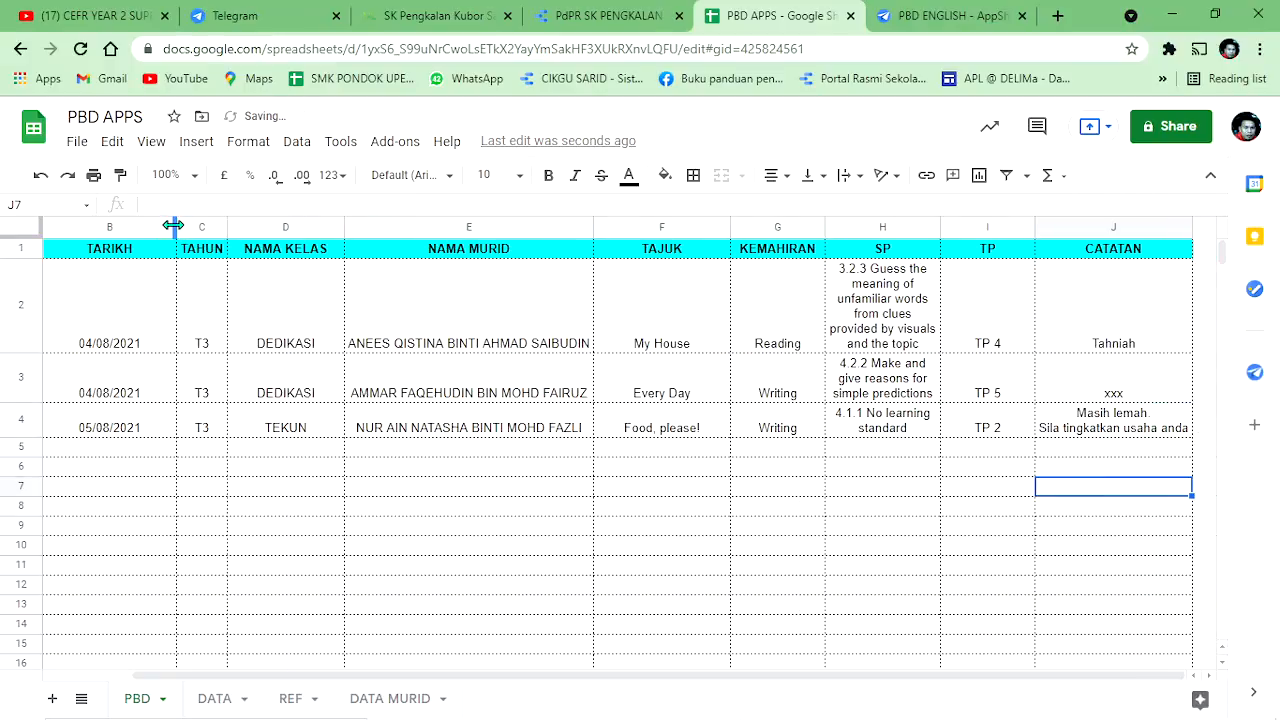
double_click(177, 228)
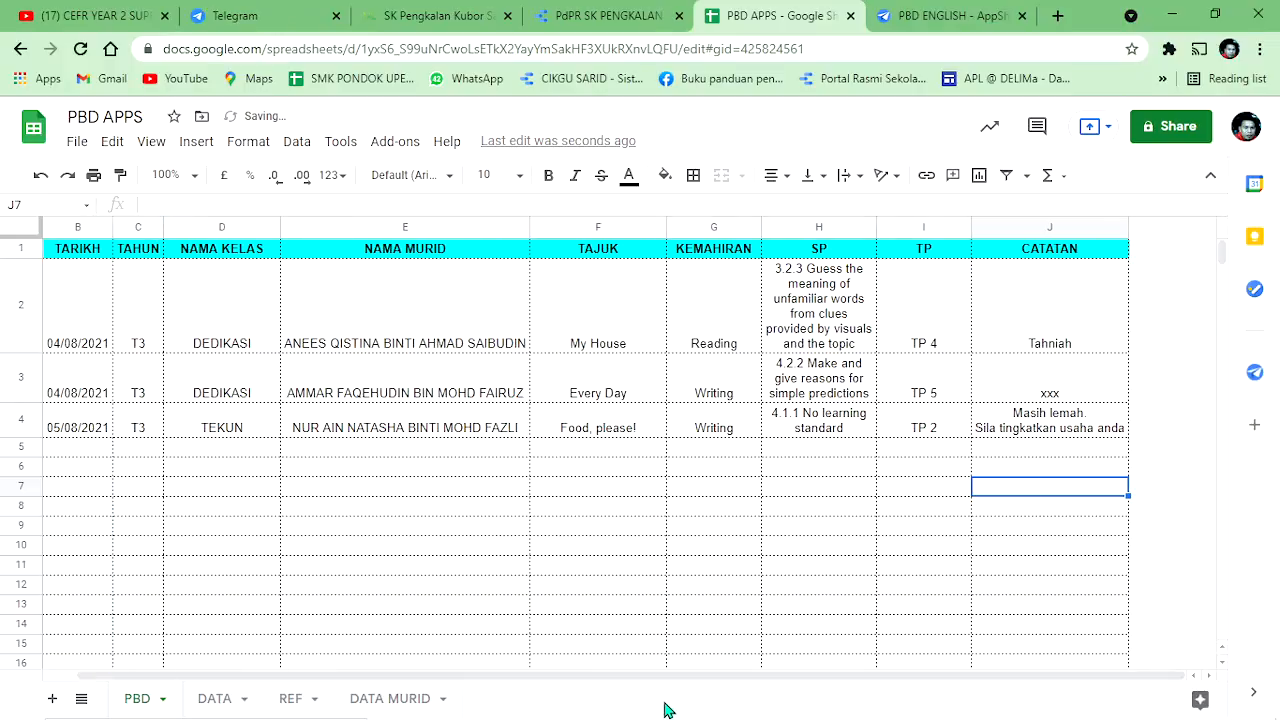
Step: Review the saved entries in rows 2 to 4, from TIMESTAMP and NAMA MURID through CATATAN
left_click_drag(677, 677, 534, 677)
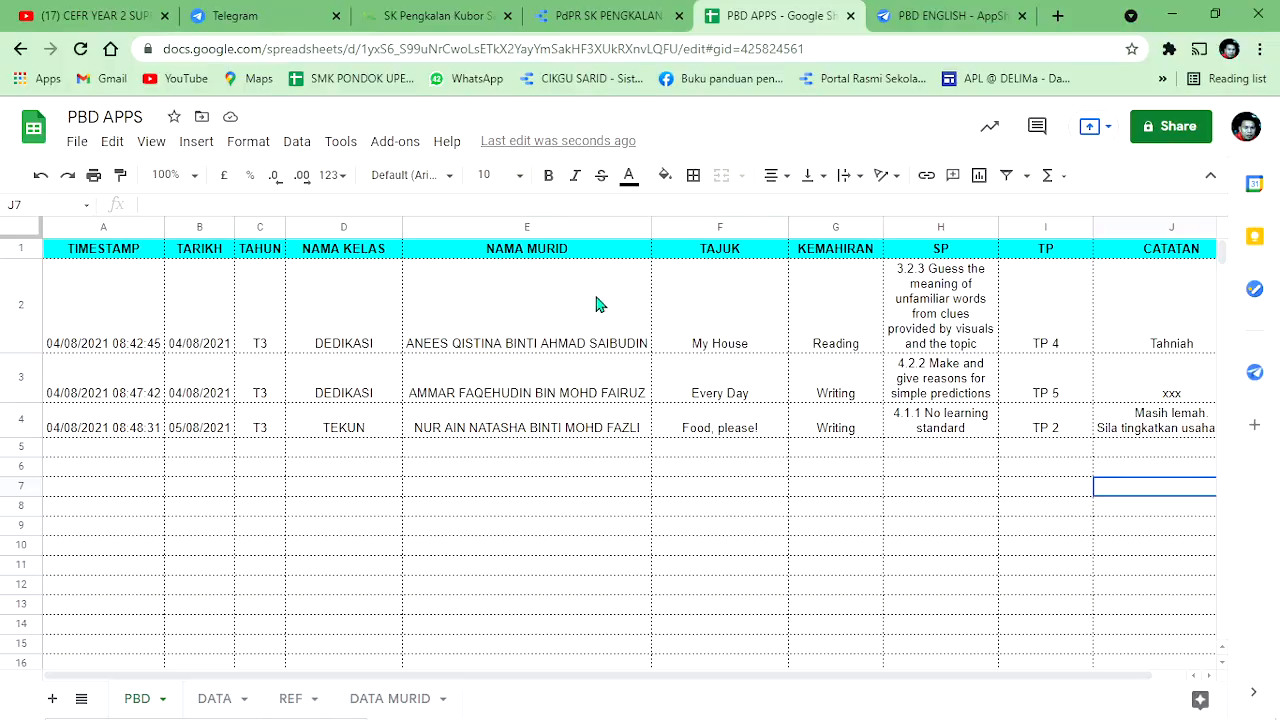
left_click(513, 350)
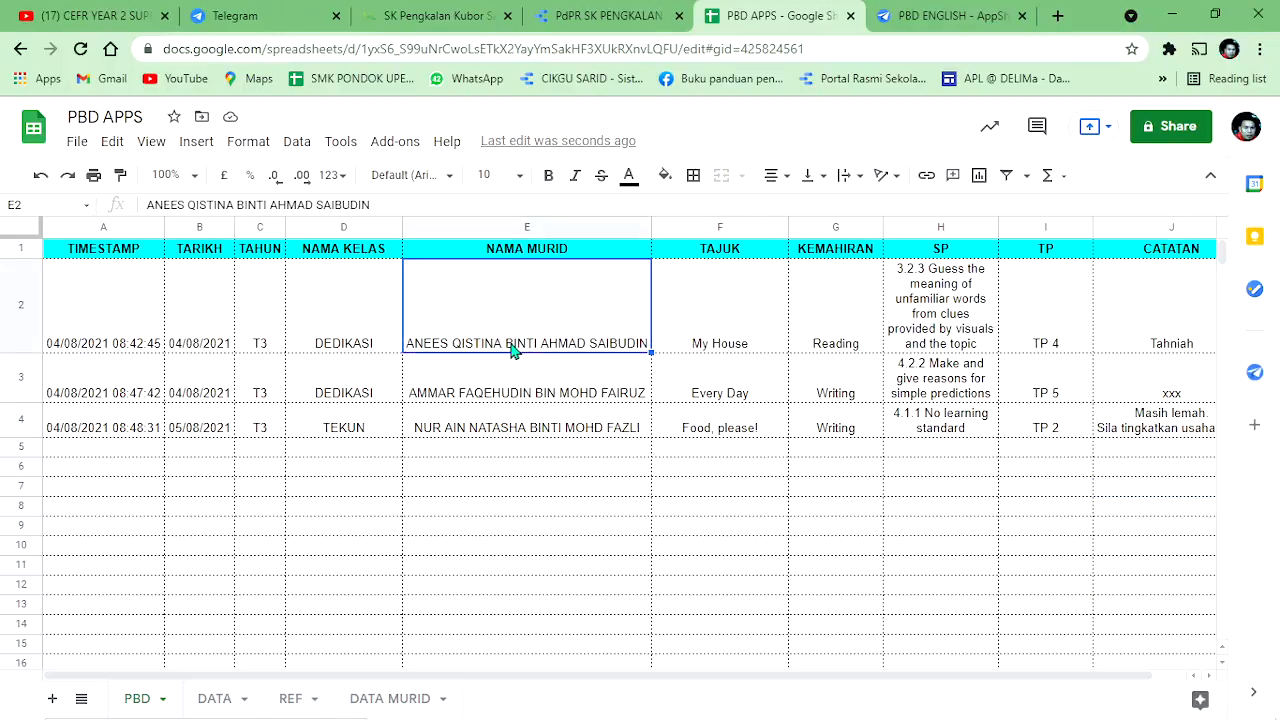
left_click(527, 400)
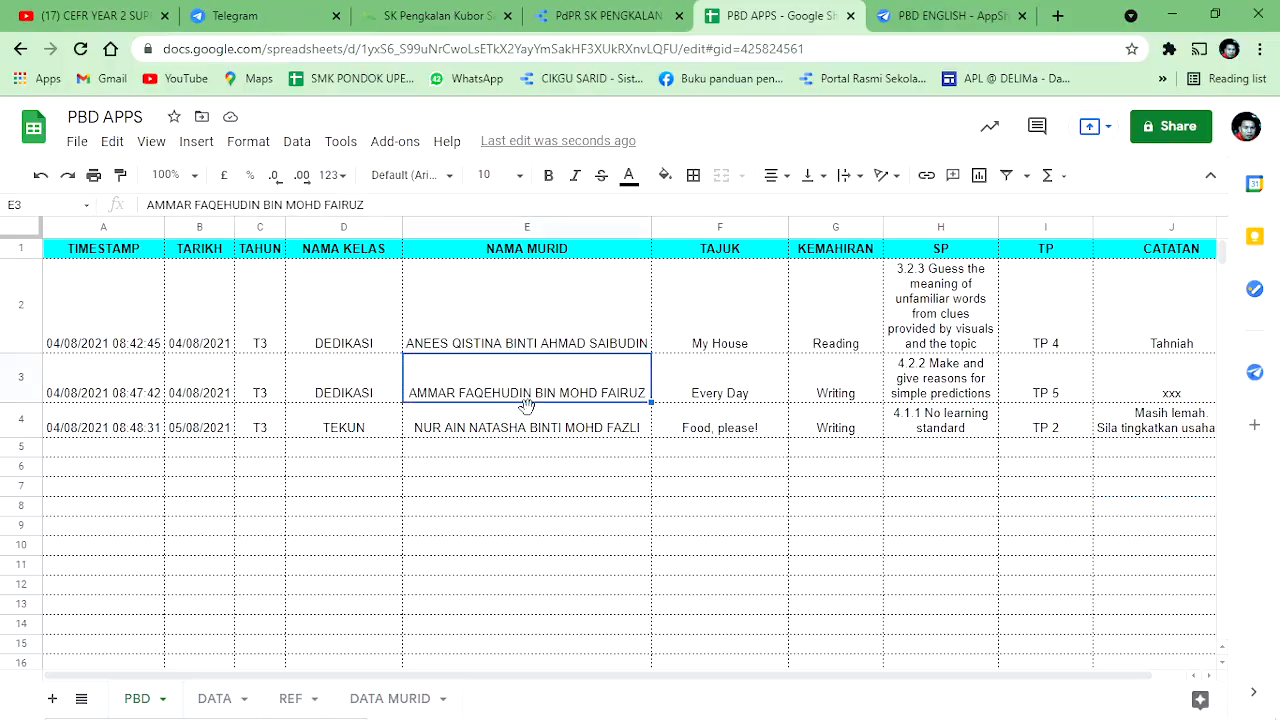
left_click(876, 450)
left_click(1014, 436)
left_click(1149, 430)
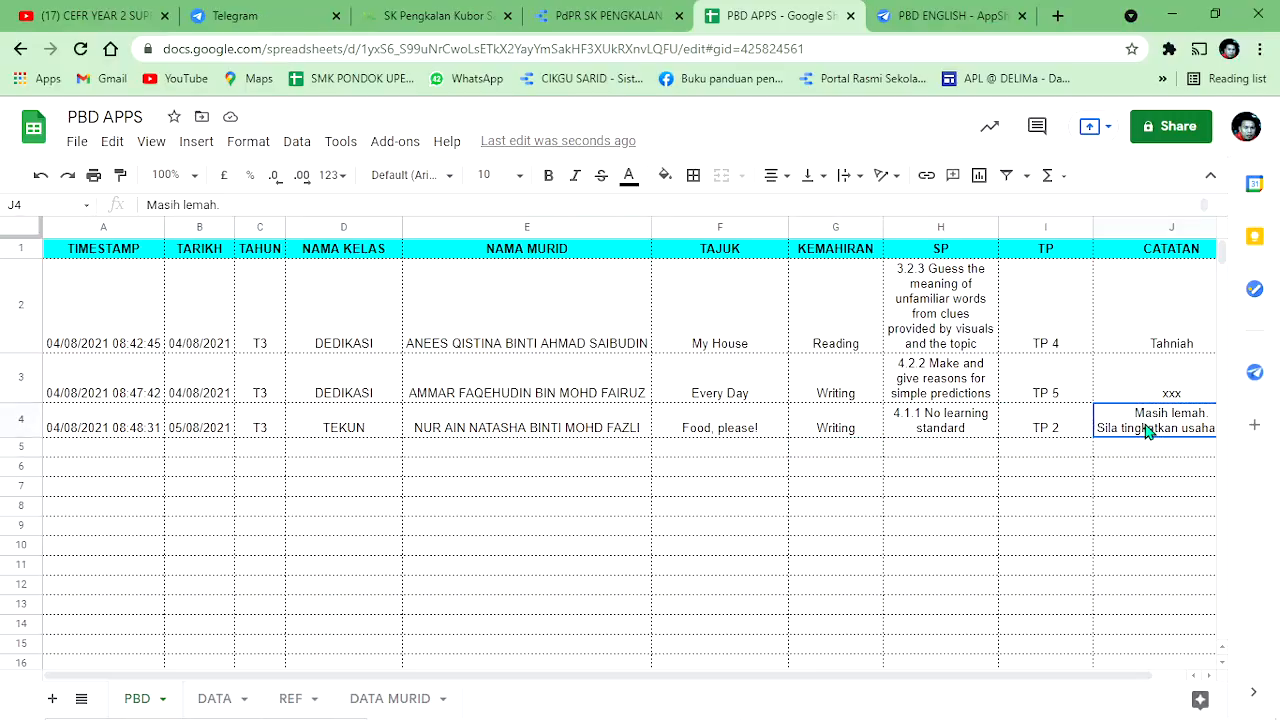
left_click(1104, 292)
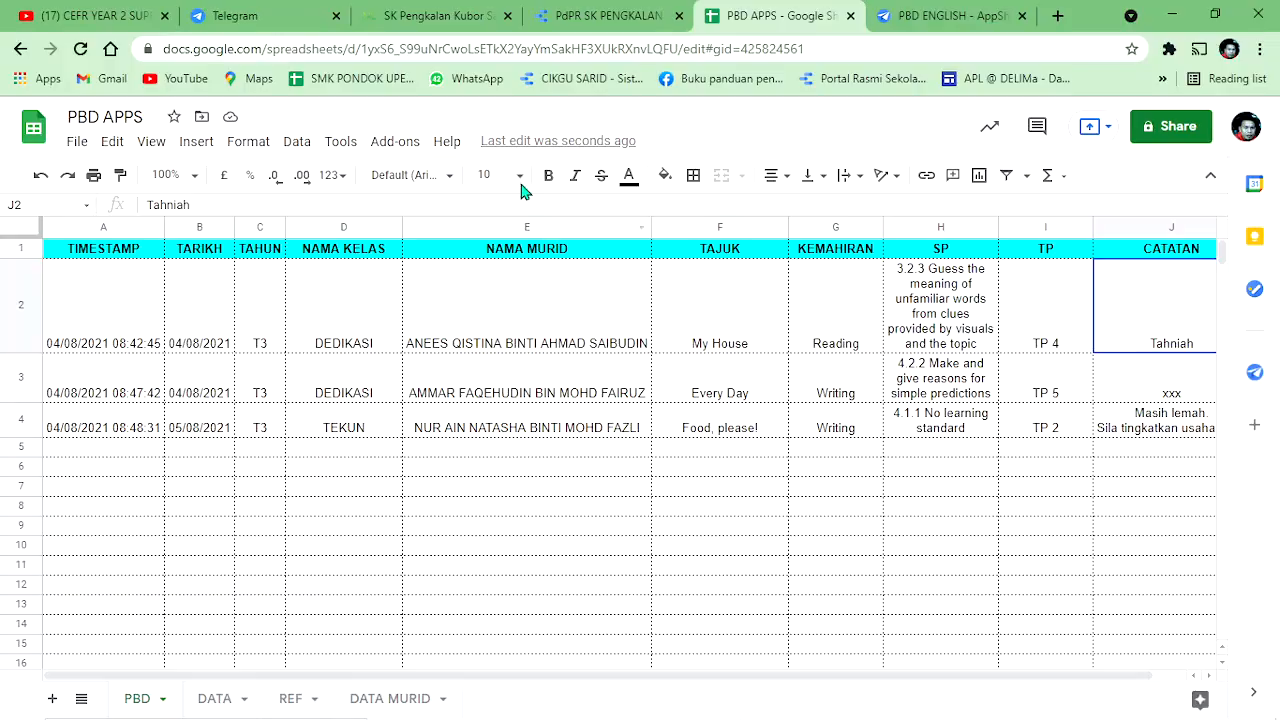
Step: Switch to the PBD ENGLISH app editor and examine the form preview's fields and the TP choices
left_click(957, 12)
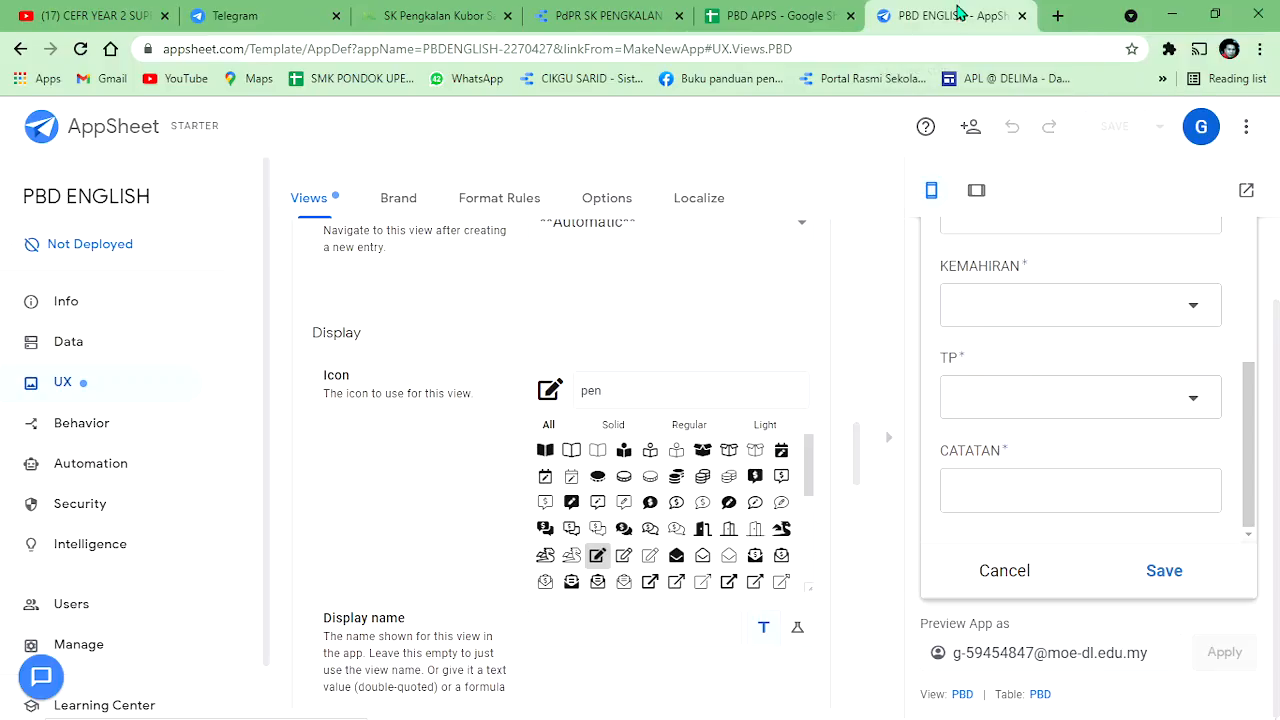
scroll(1066, 394, "up", 5)
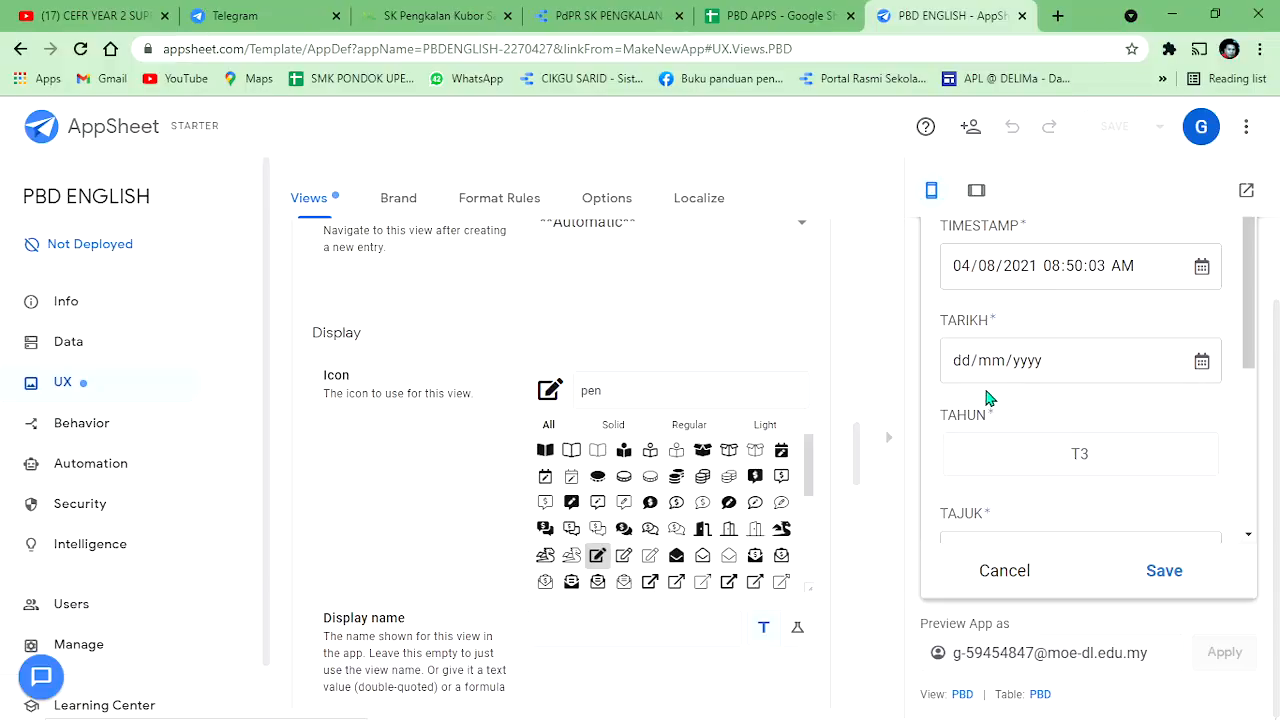
scroll(984, 381, "down", 1)
scroll(1000, 395, "up", 1)
scroll(1046, 414, "down", 1)
scroll(1046, 443, "up", 1)
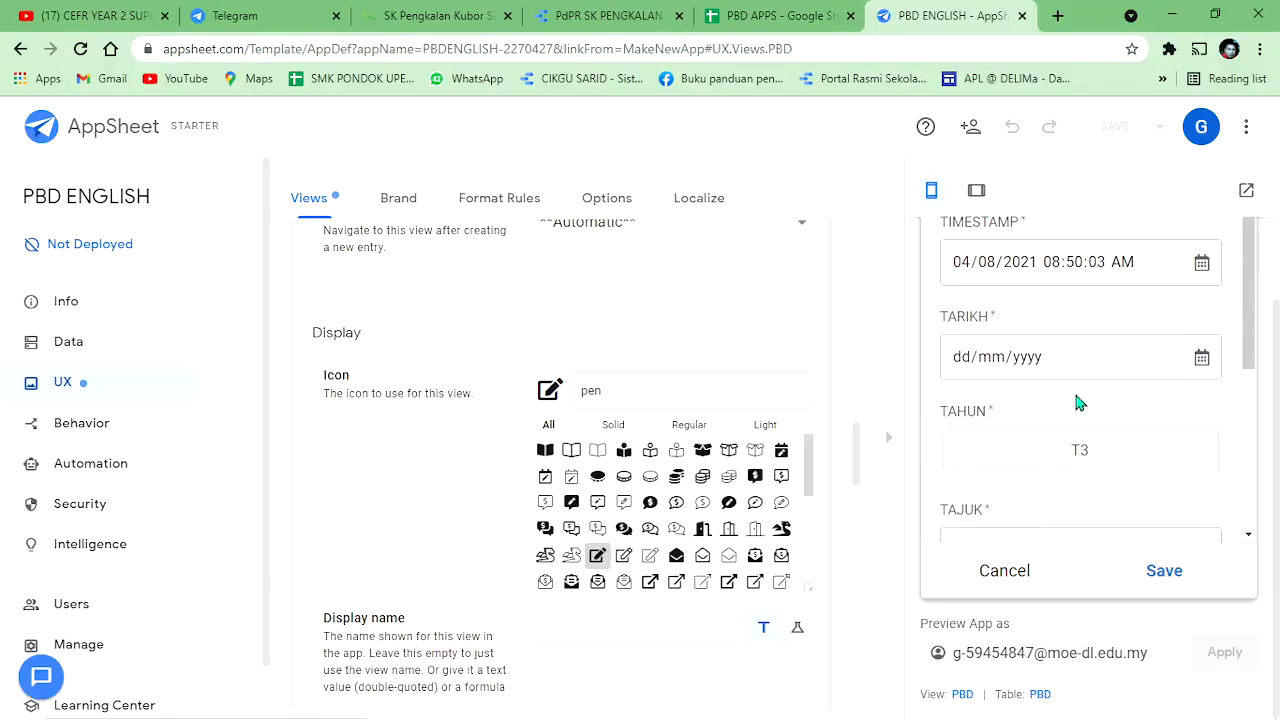
scroll(1077, 400, "down", 1)
scroll(1106, 414, "down", 2)
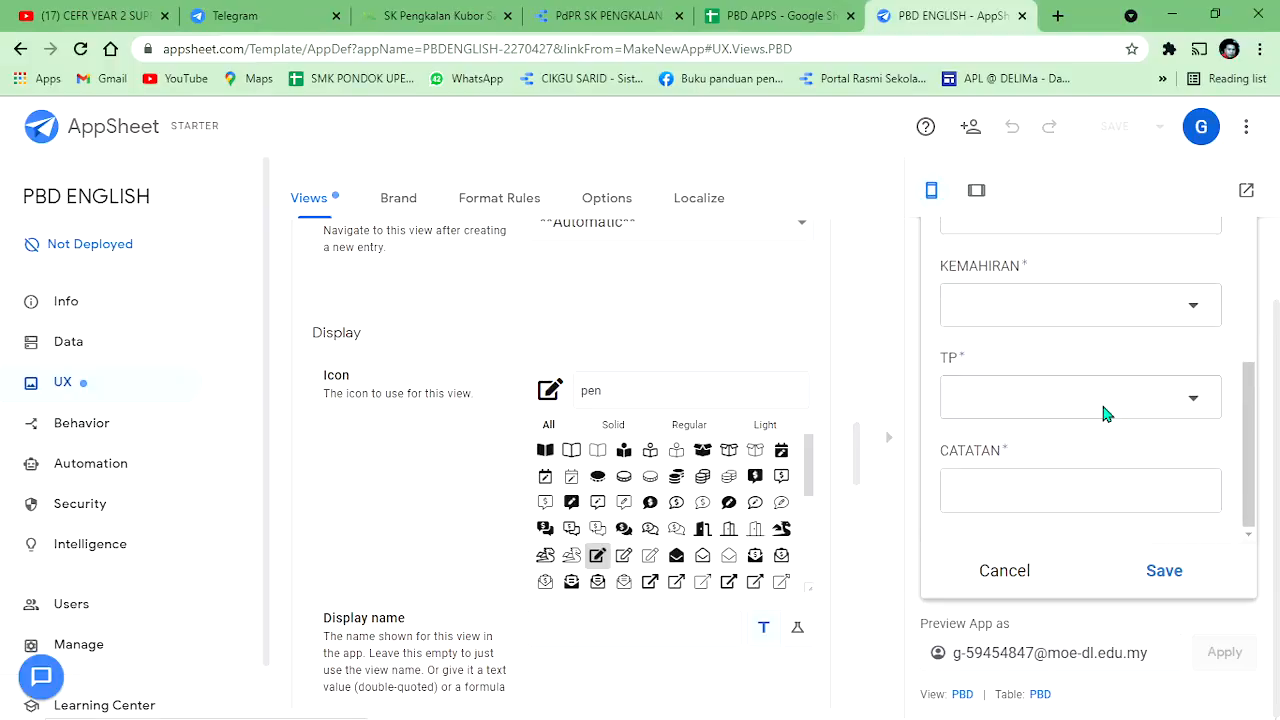
left_click(1106, 414)
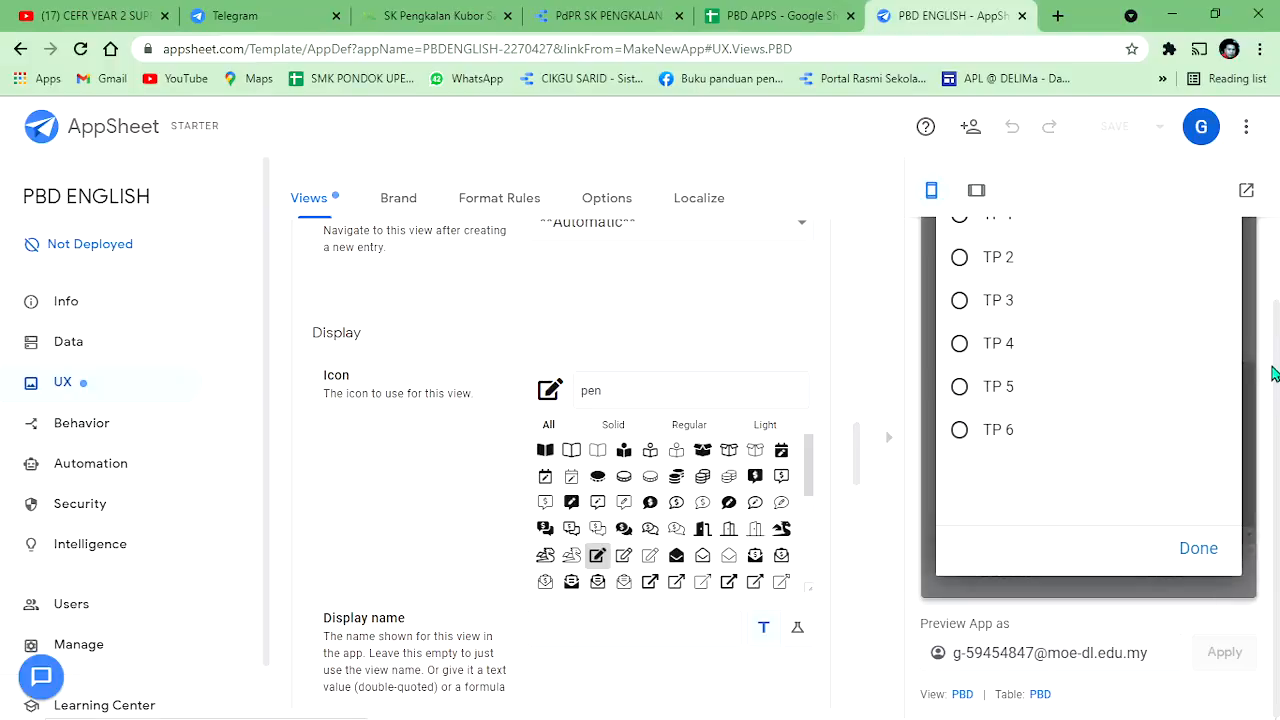
left_click(1194, 549)
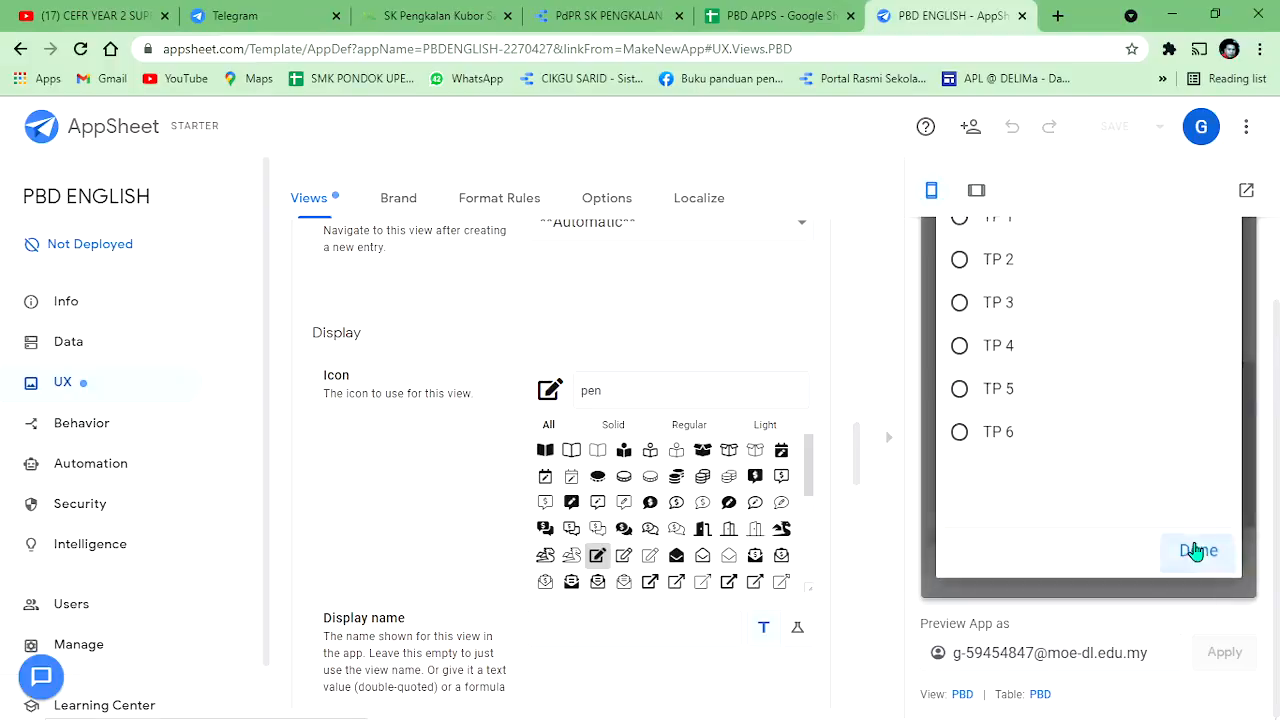
Step: Open the PBD table's column list in the app's data settings and find the TP column
scroll(645, 462, "up", 1)
scroll(646, 463, "up", 4)
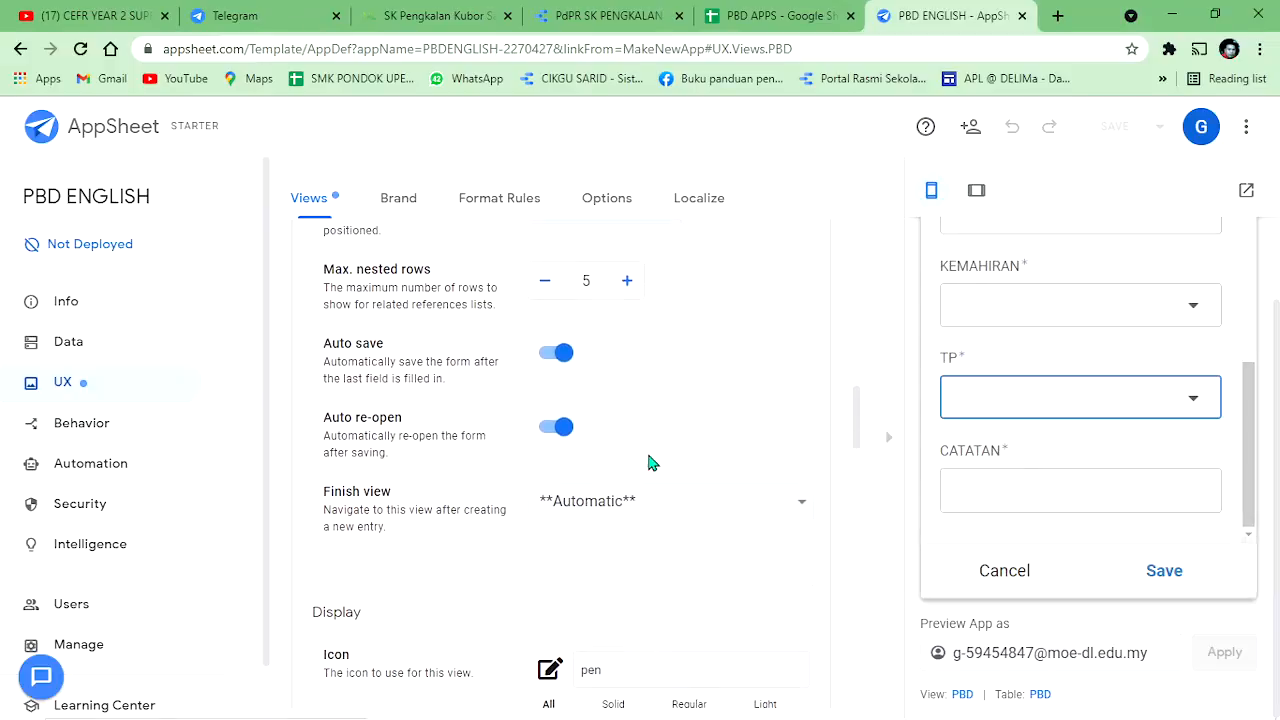
scroll(657, 463, "up", 2)
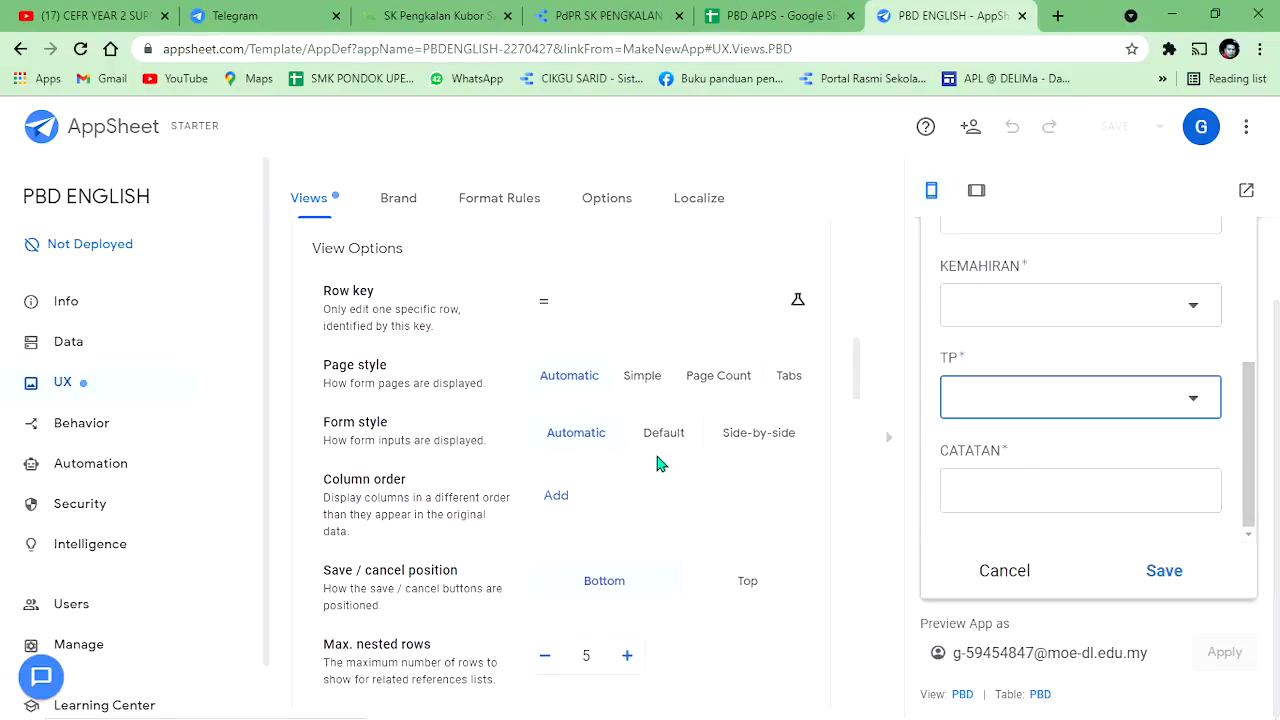
left_click(60, 344)
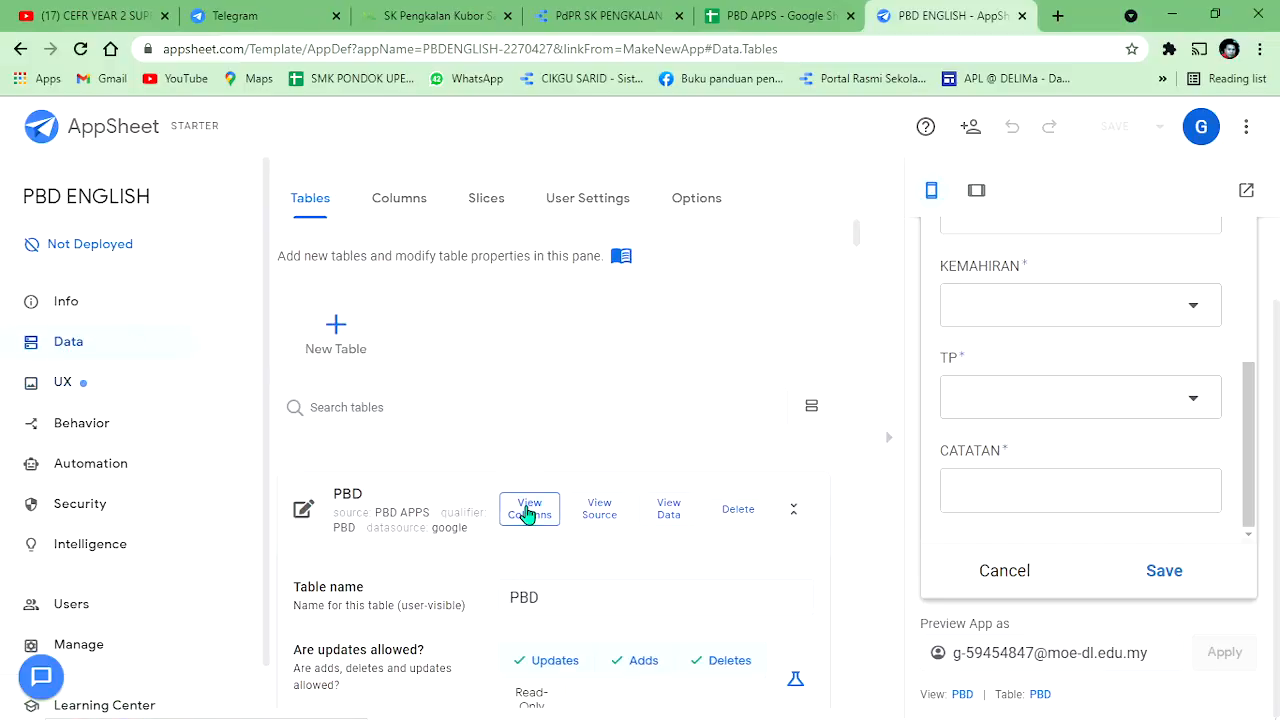
left_click(527, 513)
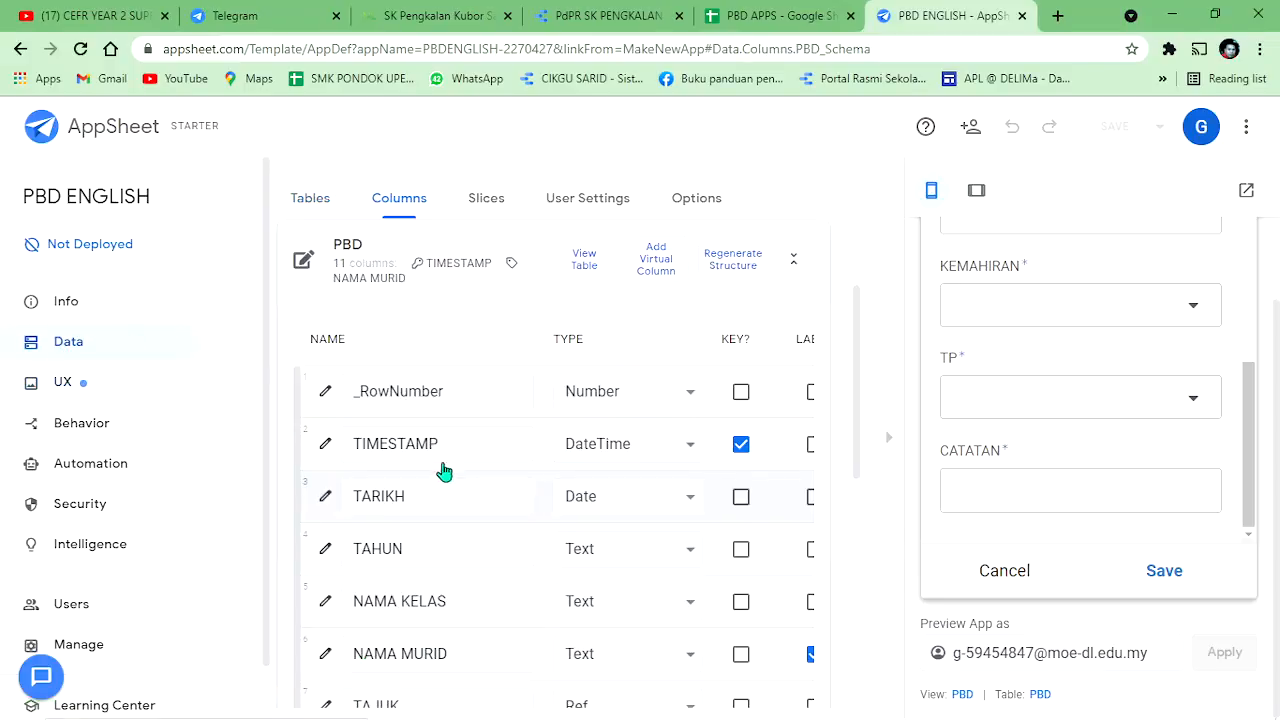
scroll(360, 540, "down", 1)
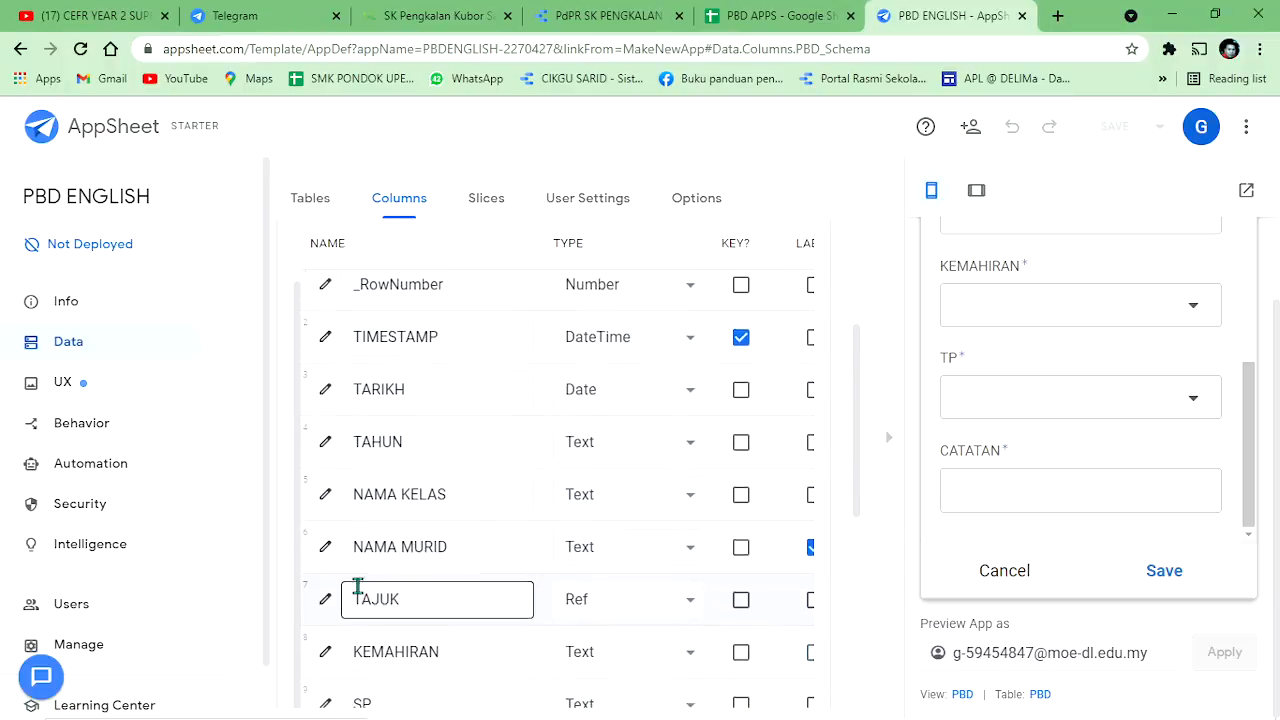
scroll(350, 600, "down", 2)
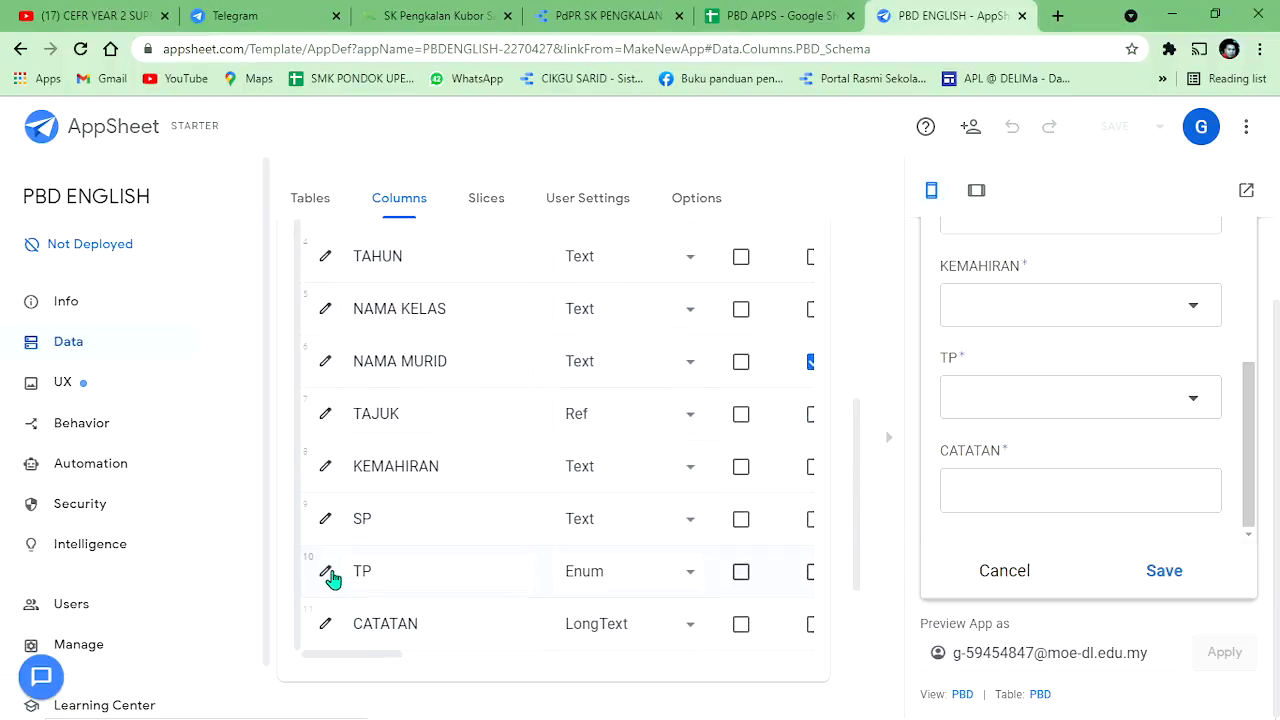
Step: Set the TP column's input mode to Buttons
left_click(326, 571)
scroll(730, 440, "down", 3)
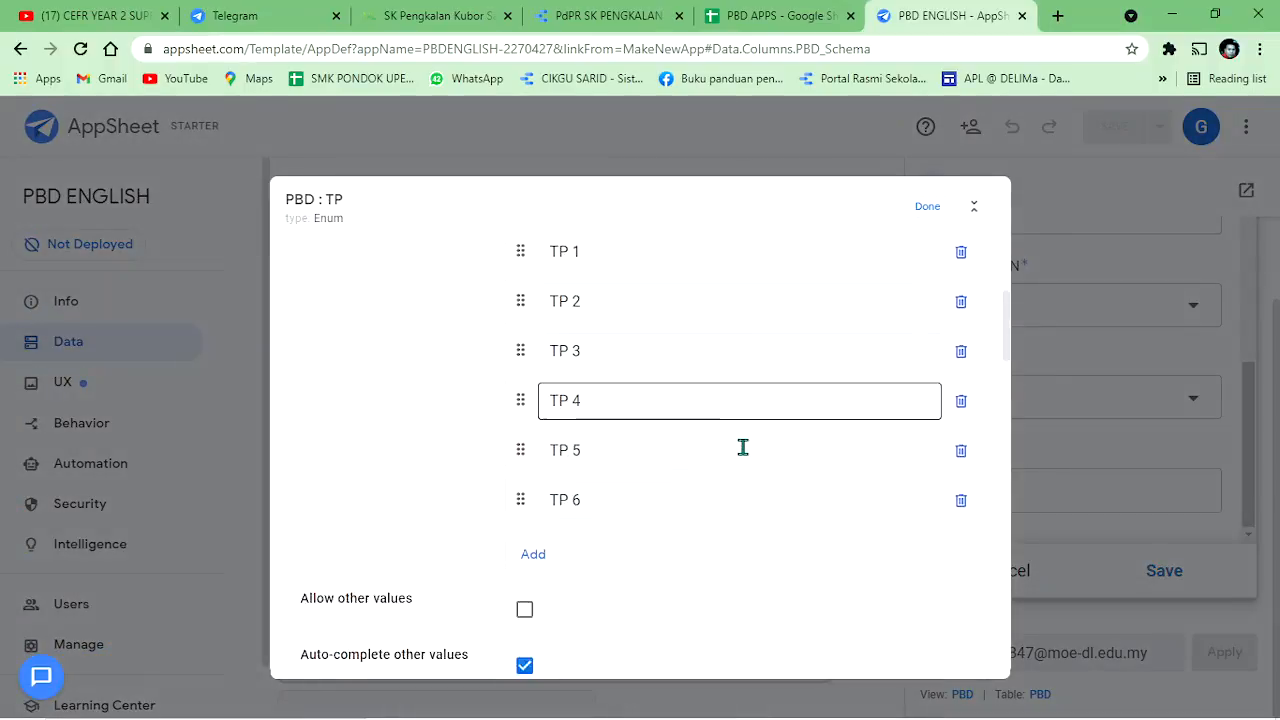
scroll(743, 447, "down", 3)
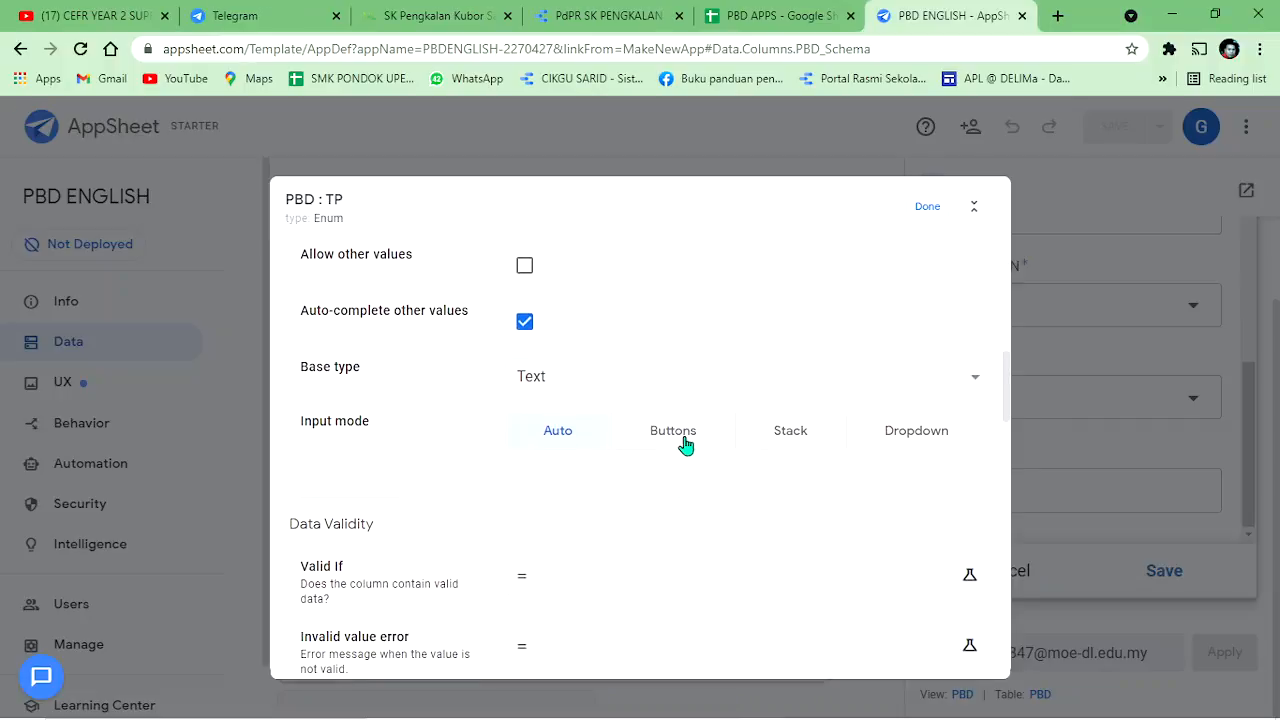
left_click(685, 443)
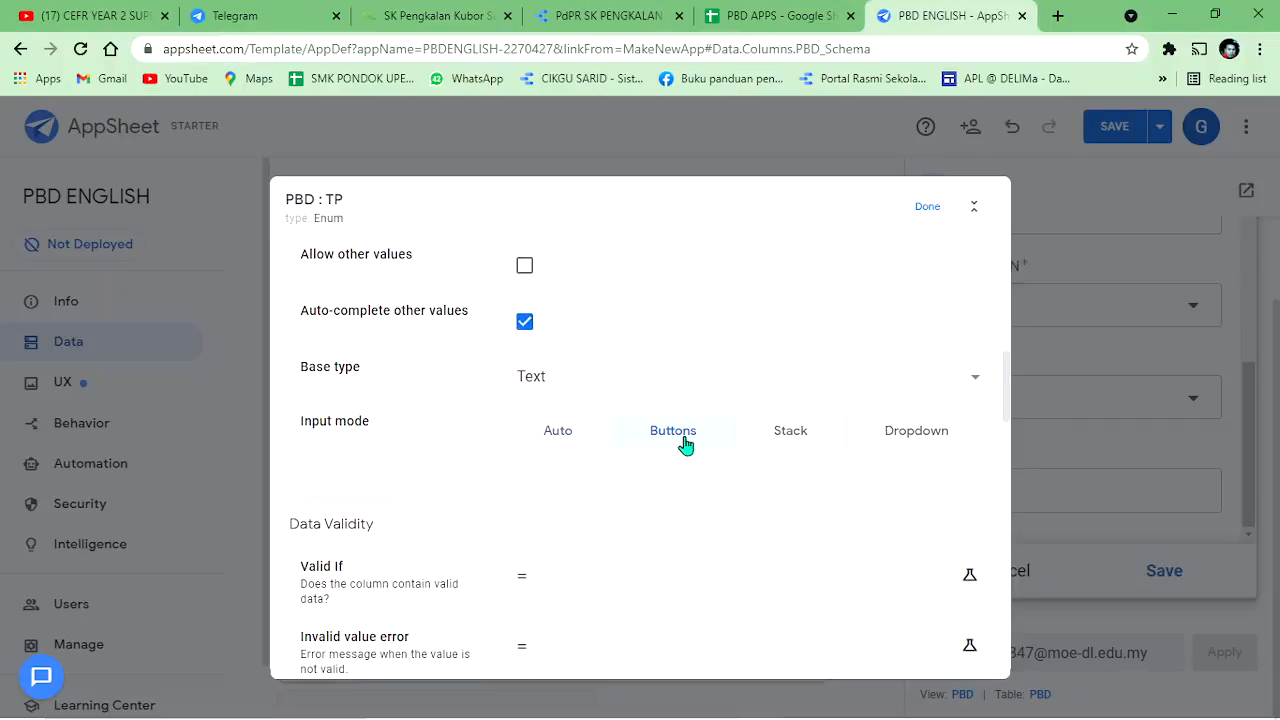
left_click(925, 210)
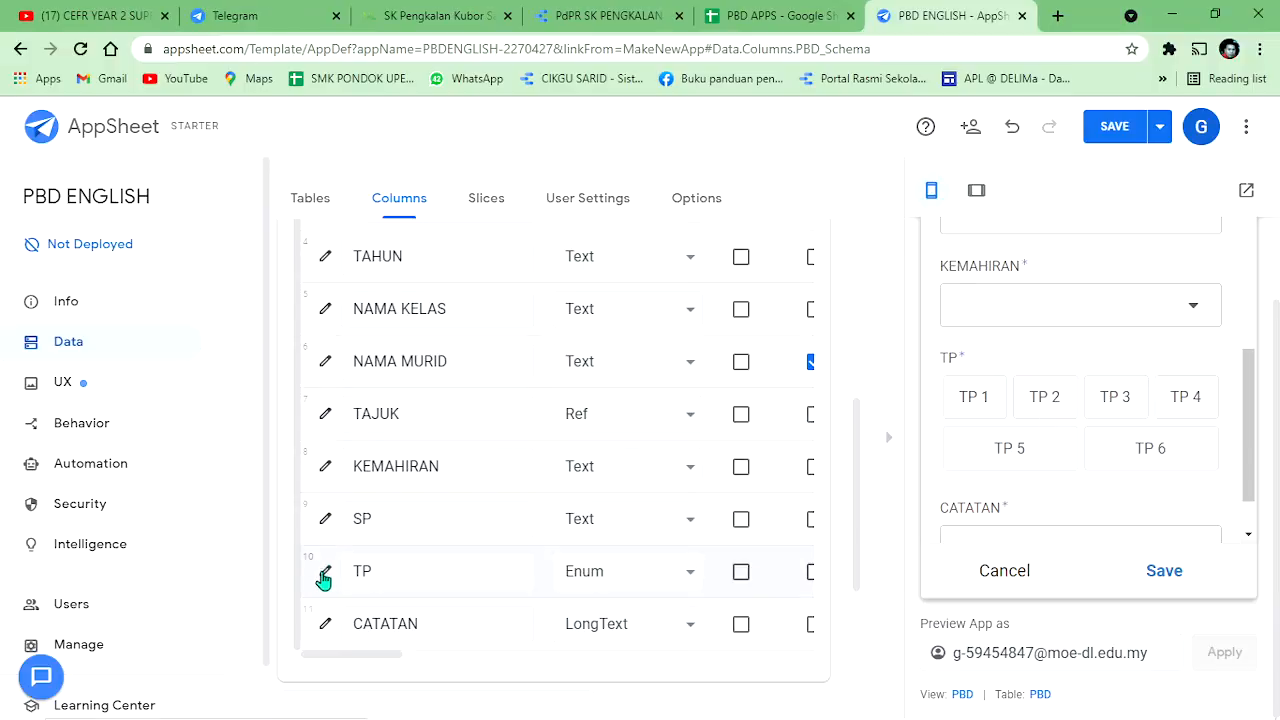
Step: Set the TP column's input mode to Stack
left_click(324, 574)
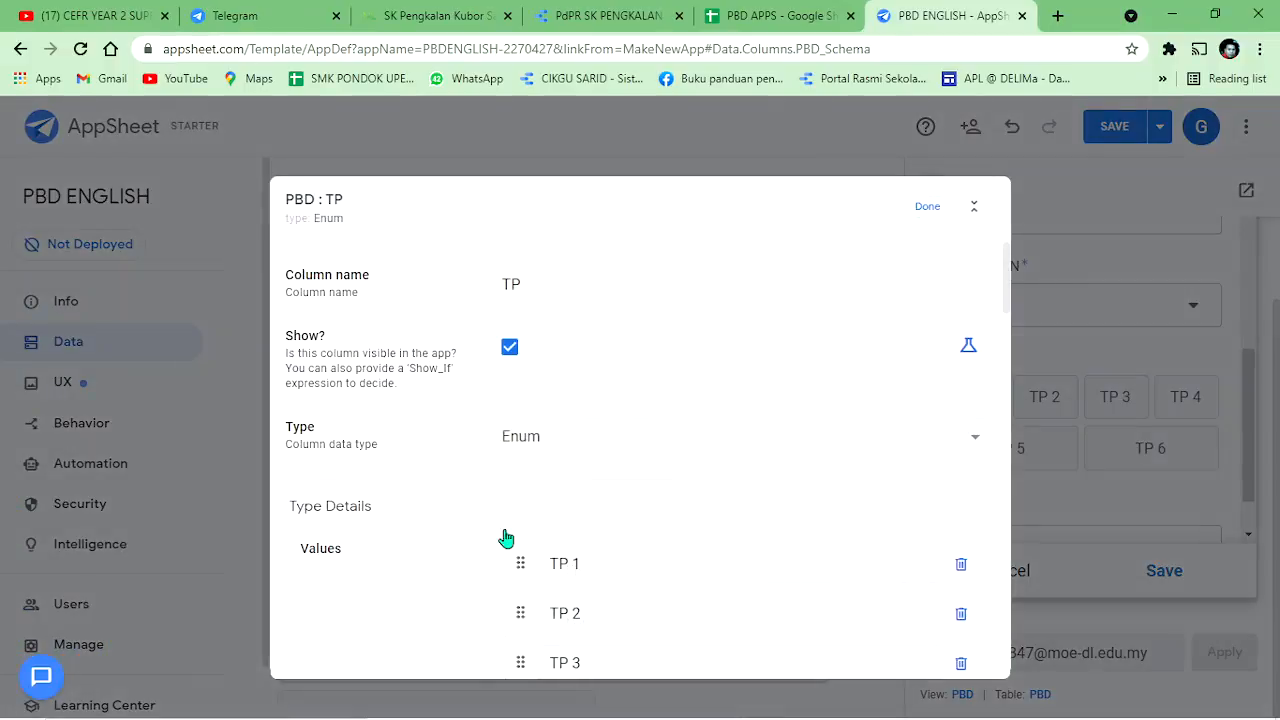
scroll(678, 448, "down", 5)
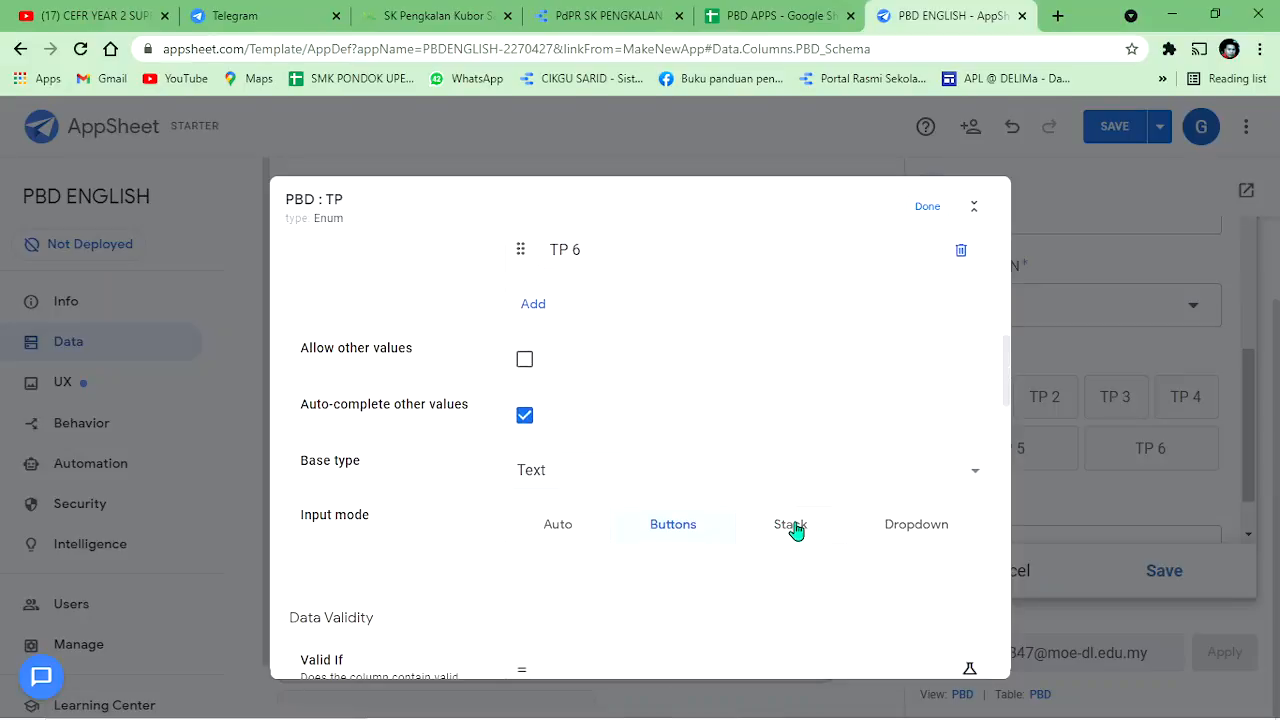
left_click(790, 528)
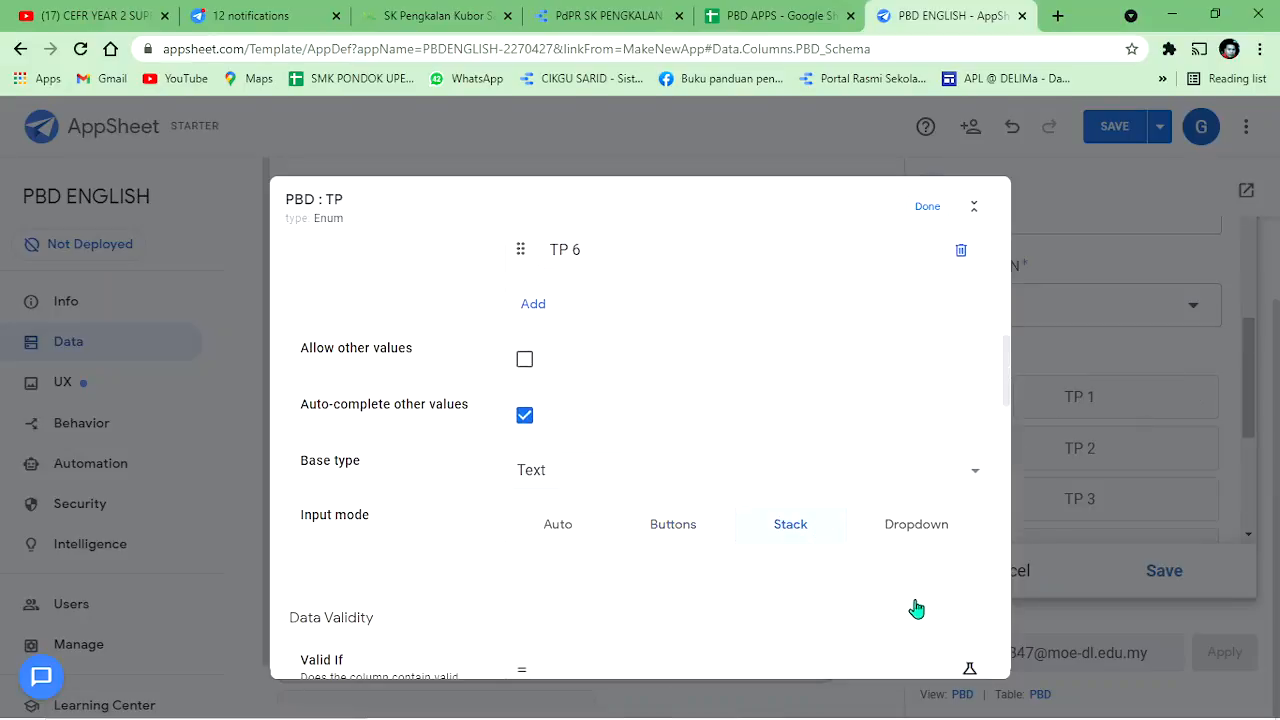
left_click(925, 207)
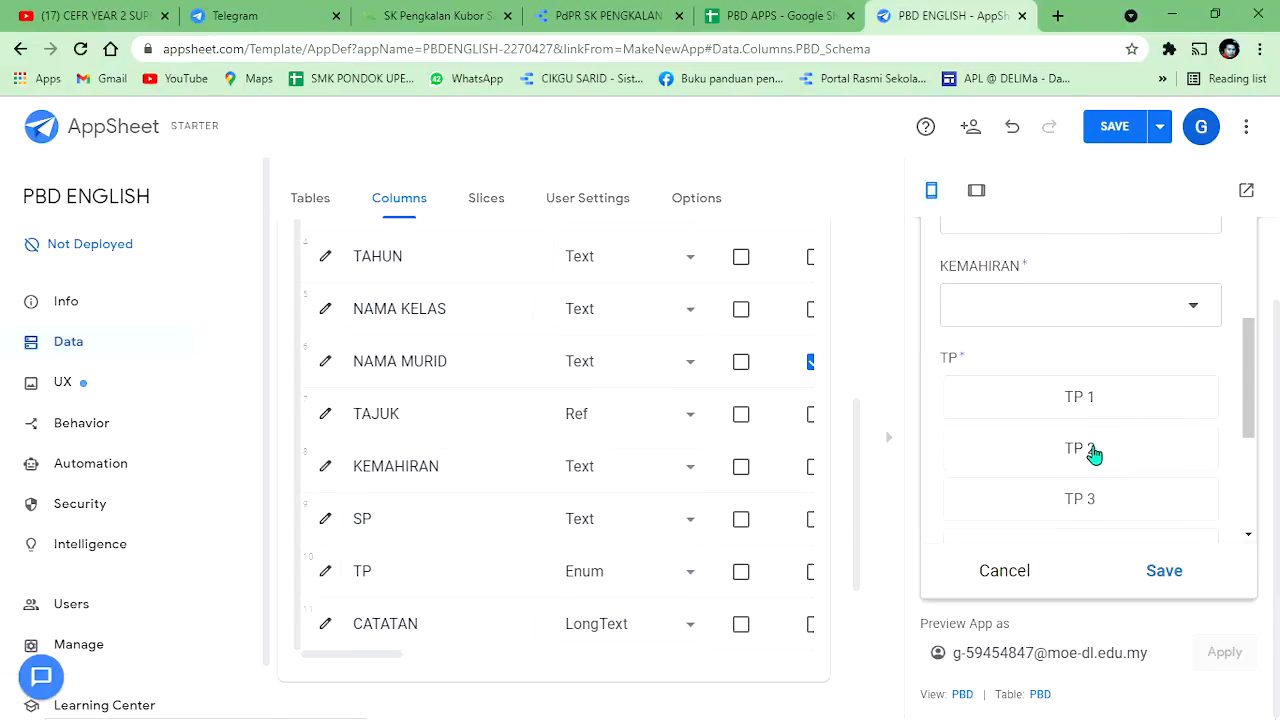
Step: Check the TP choices' layout in the form preview and view the KEMAHIRAN options without selecting one
scroll(1094, 451, "down", 3)
scroll(1104, 396, "up", 5)
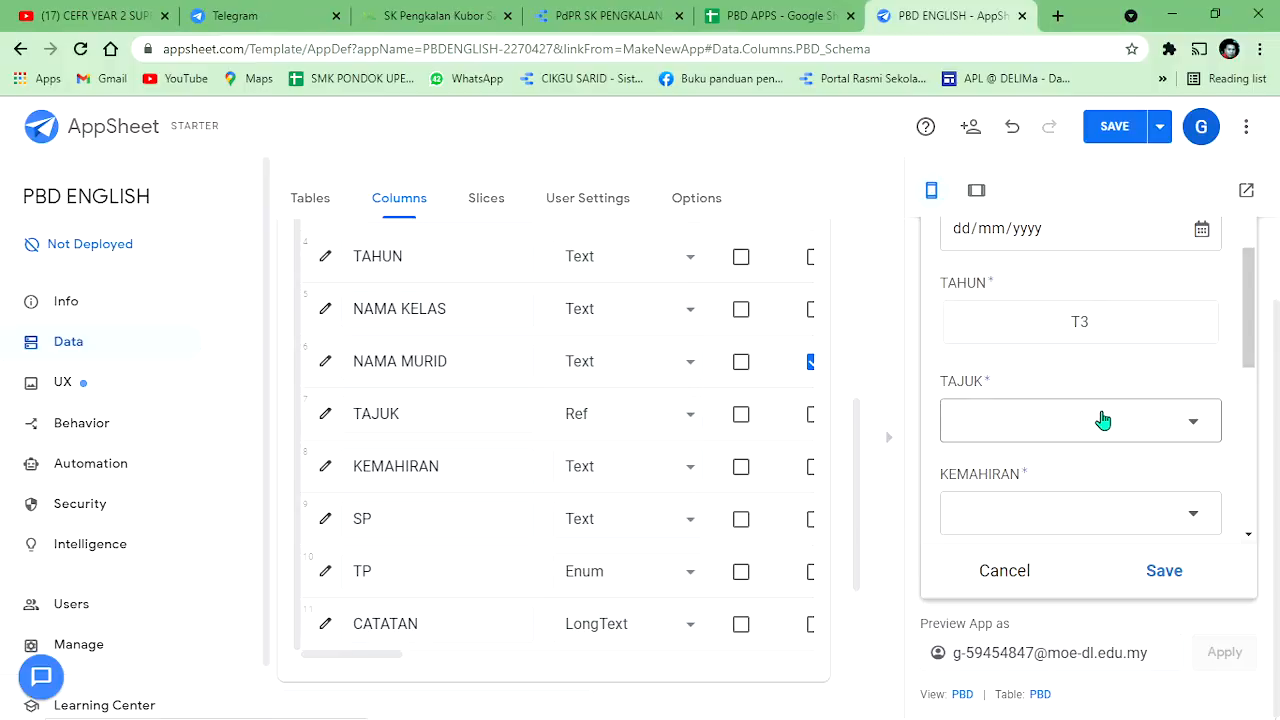
scroll(1104, 420, "up", 2)
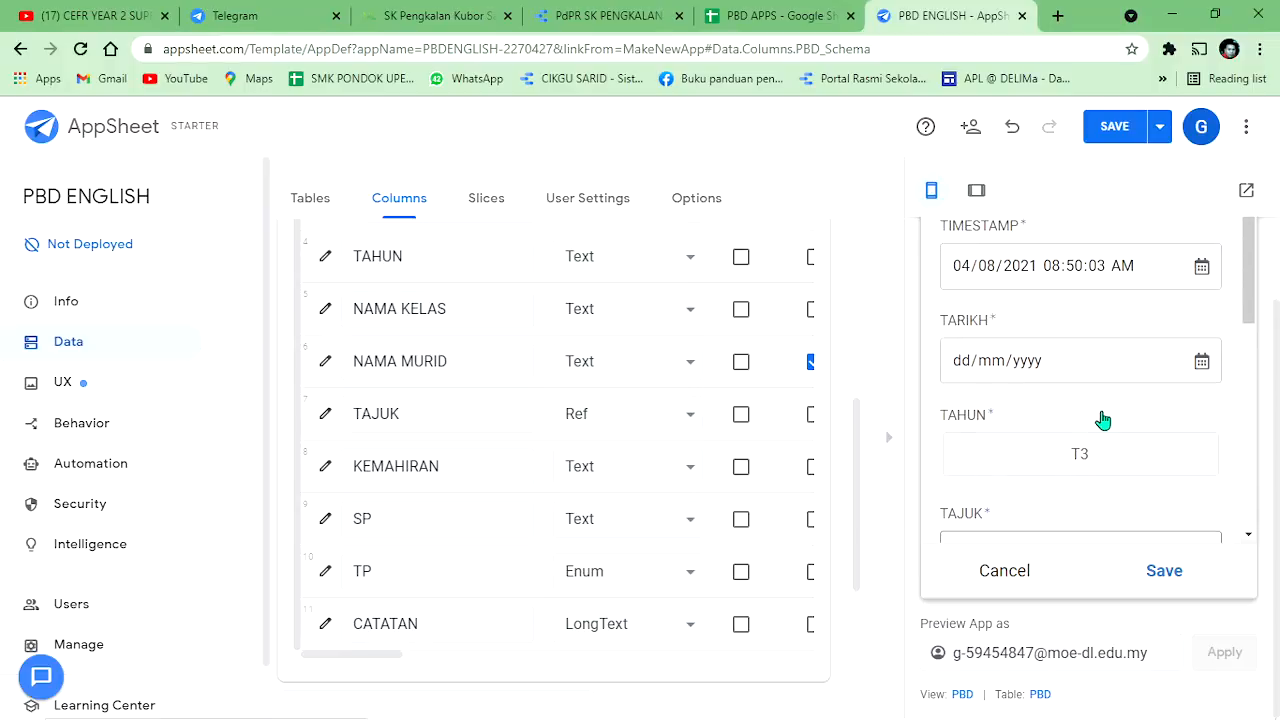
scroll(1105, 420, "down", 3)
scroll(1104, 419, "down", 1)
left_click(1106, 366)
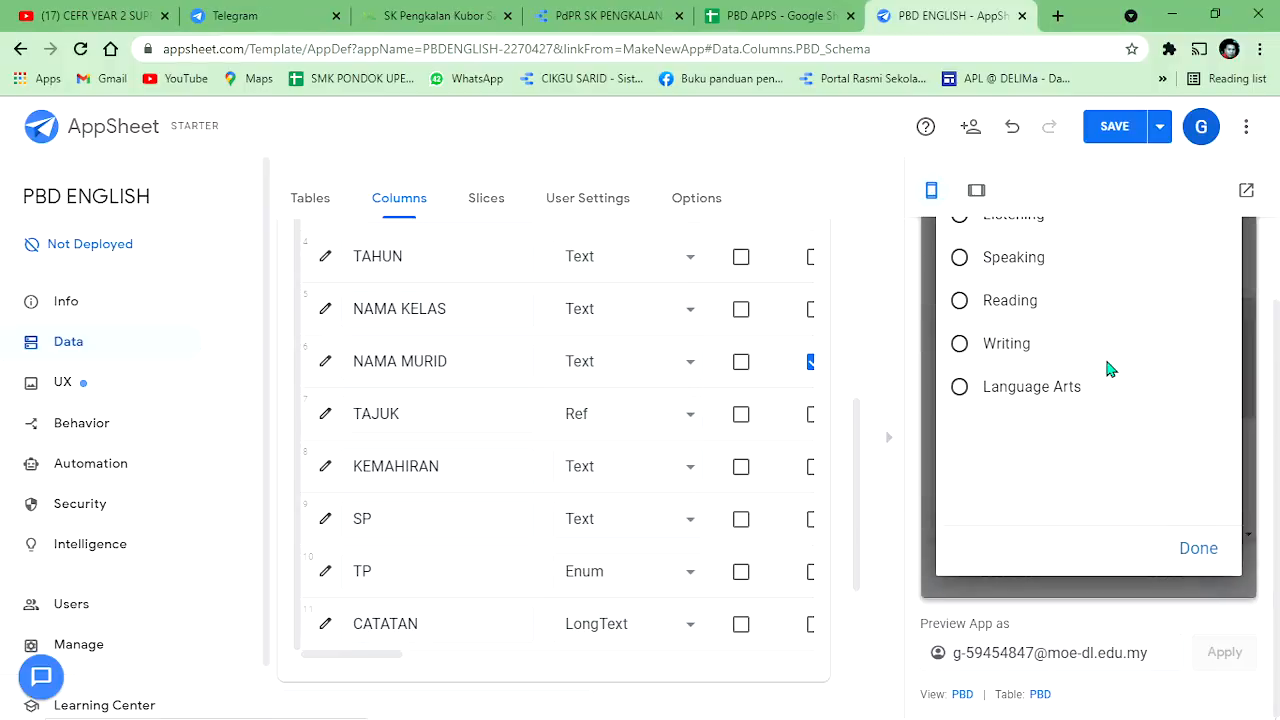
left_click(1194, 549)
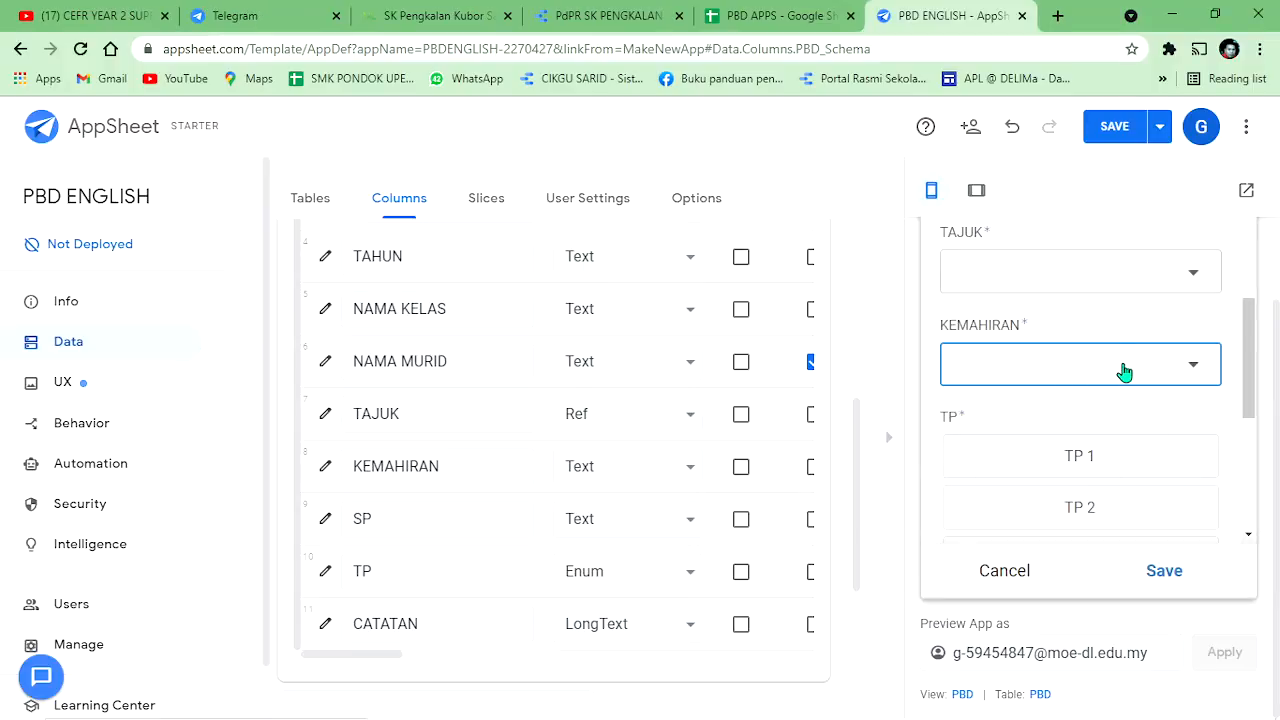
left_click(1124, 372)
left_click(1197, 551)
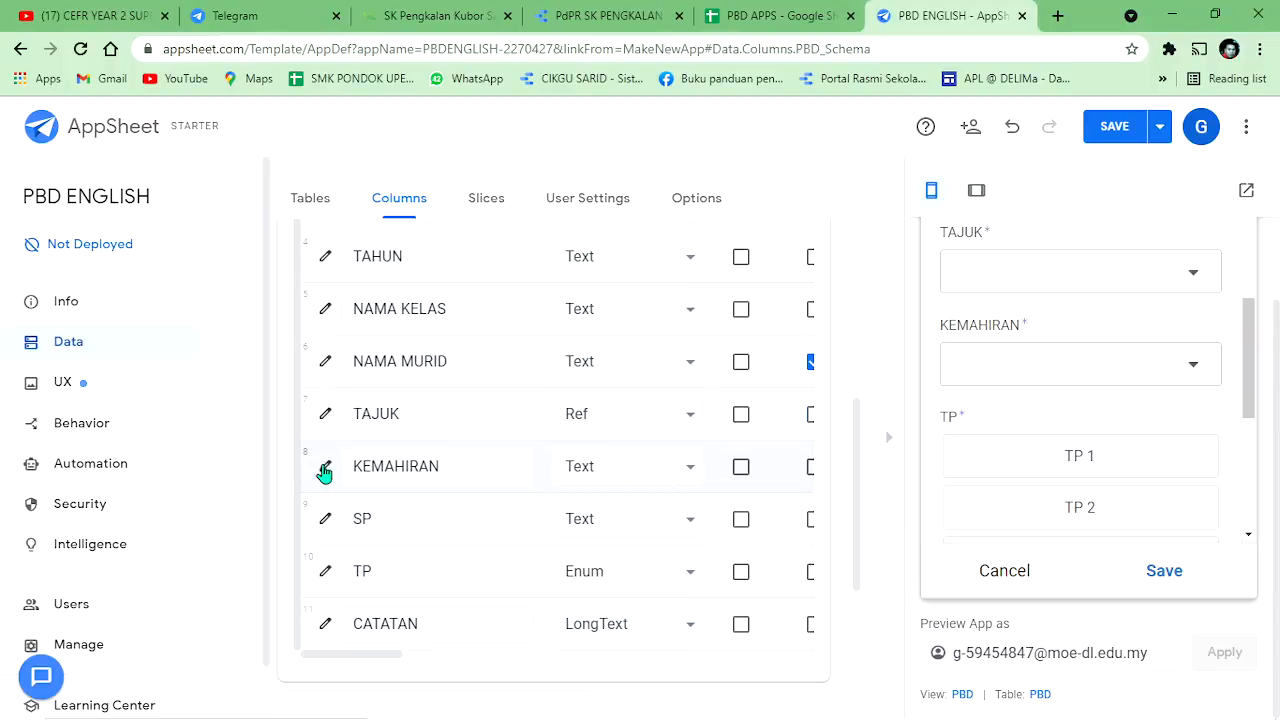
Step: Review the KEMAHIRAN column's validity, auto compute and display settings, and close them without changes
left_click(325, 466)
scroll(784, 488, "down", 4)
scroll(784, 488, "down", 7)
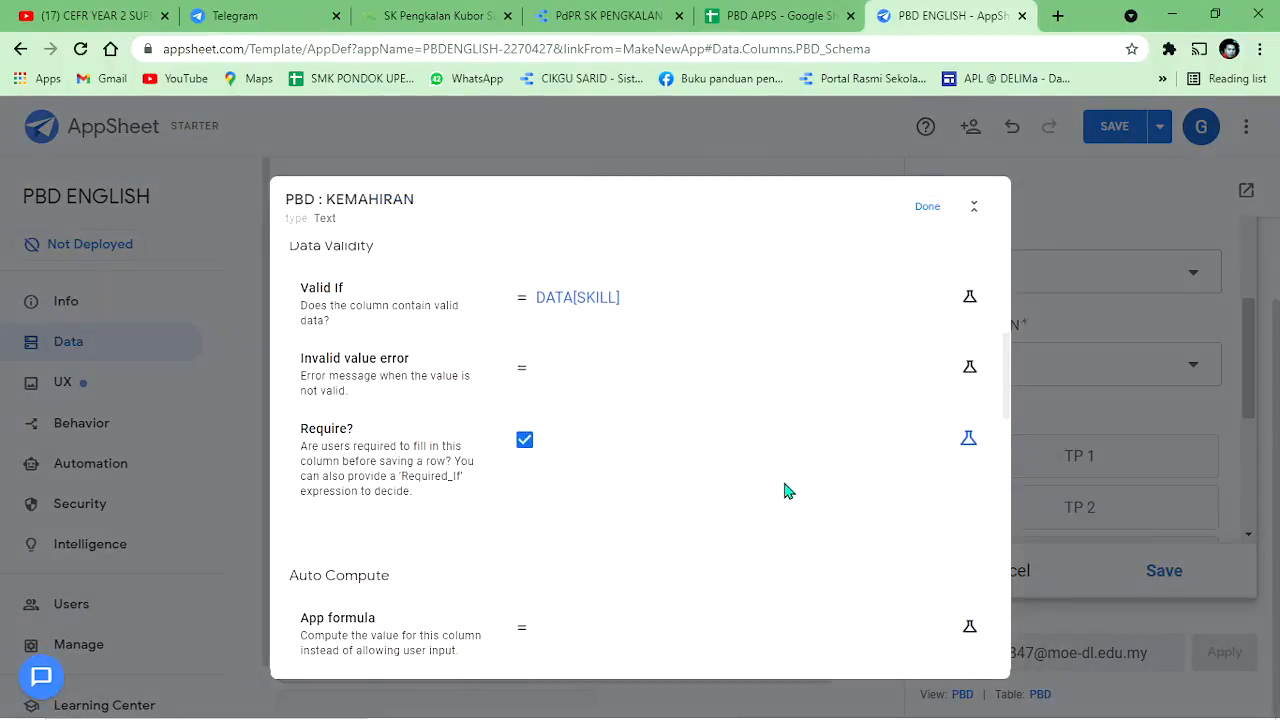
scroll(704, 490, "down", 6)
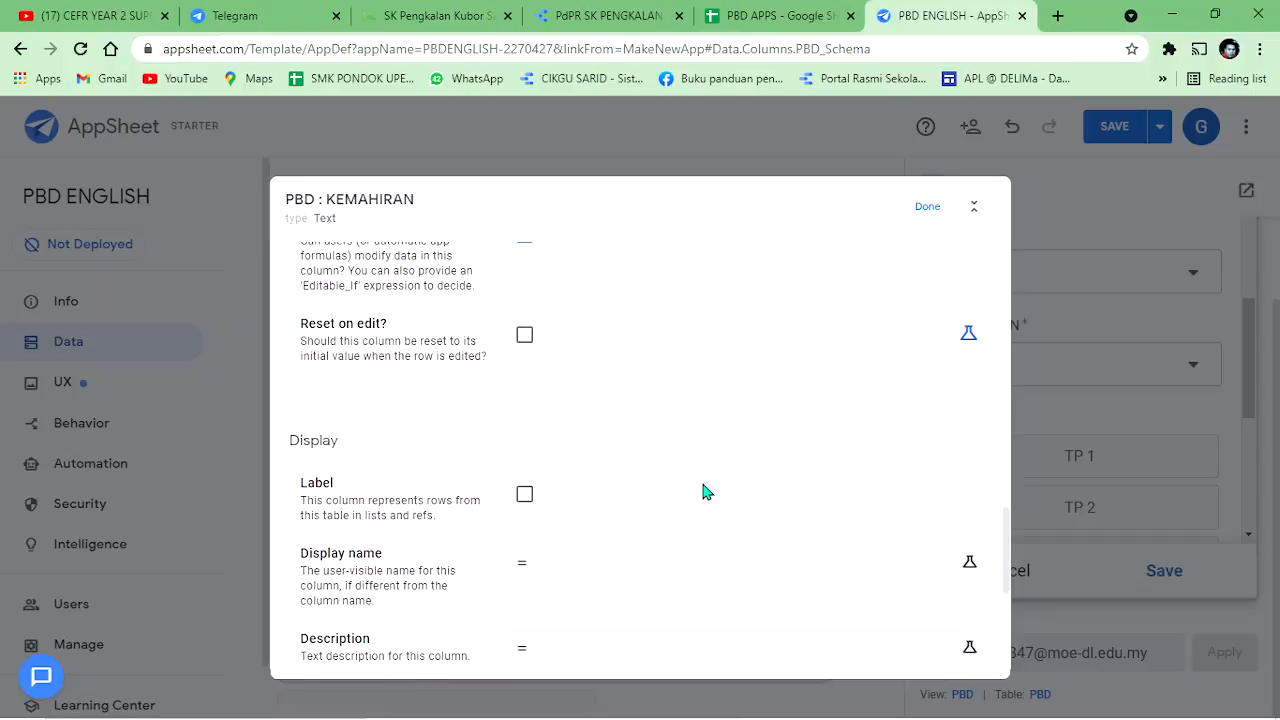
scroll(505, 477, "up", 6)
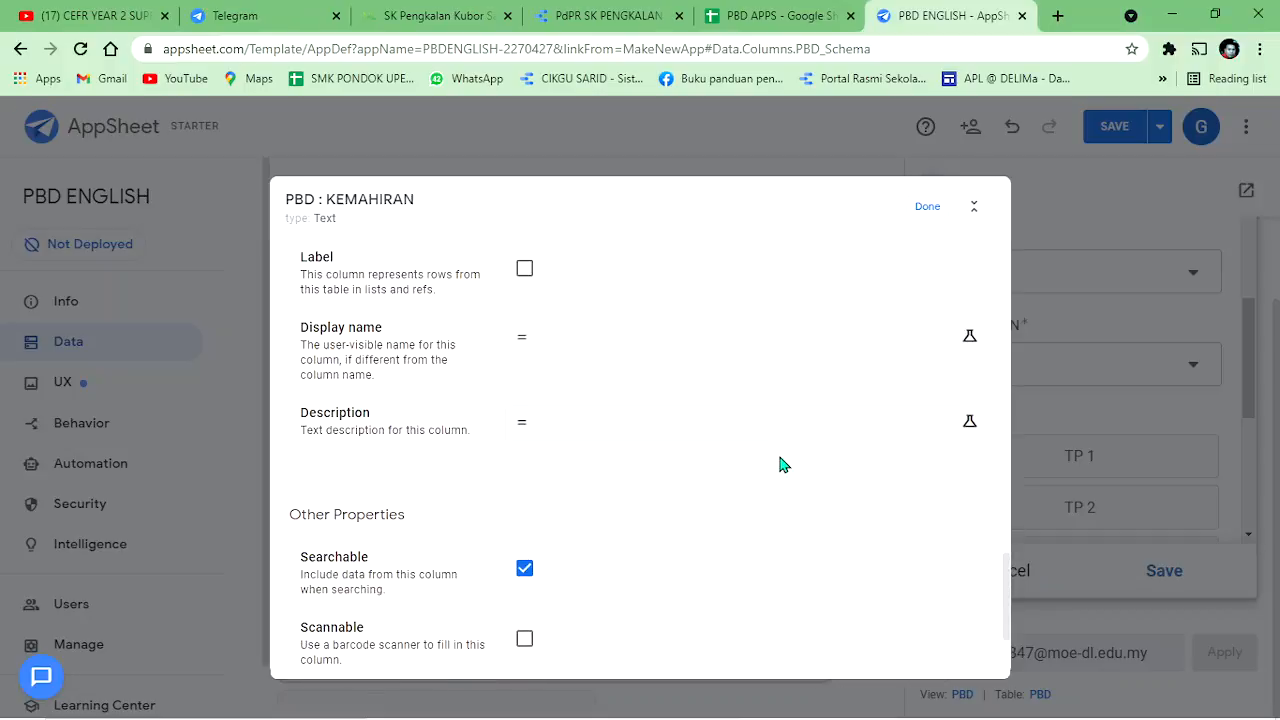
scroll(783, 320, "up", 3)
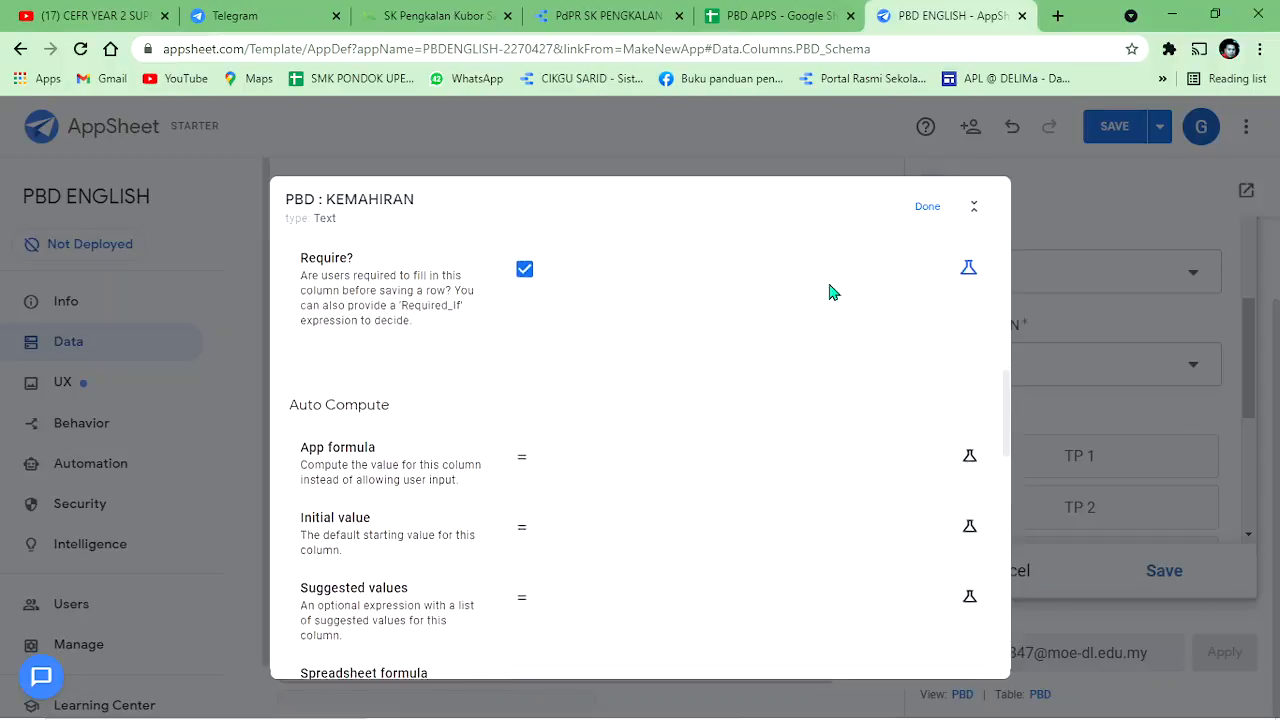
left_click(928, 208)
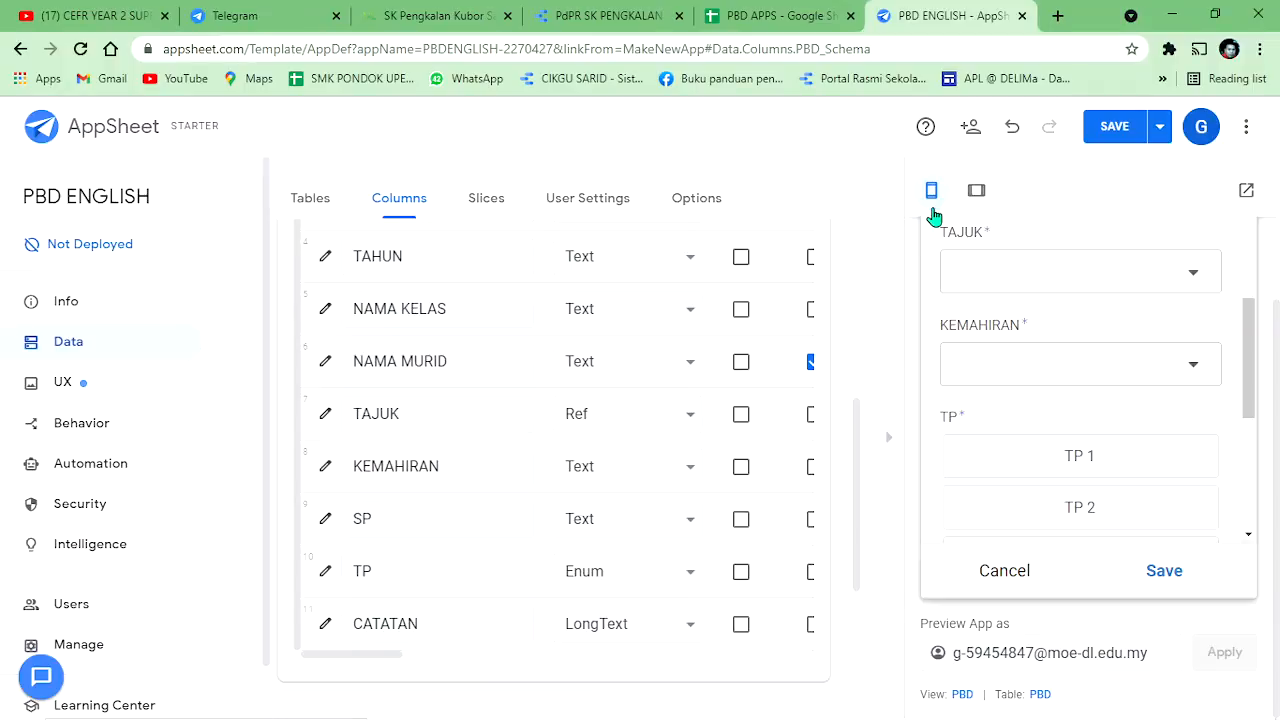
Step: View the KEMAHIRAN choices in the form preview and the column's available data types, leaving both as they are
left_click(1126, 380)
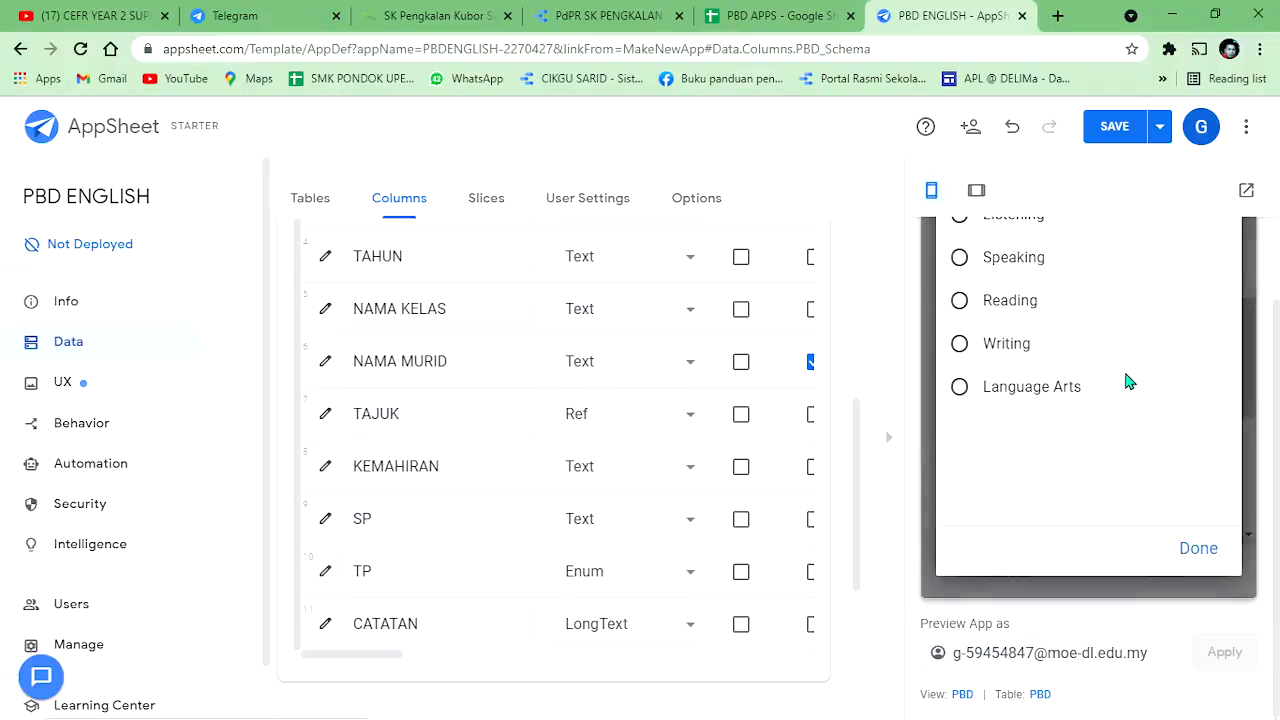
left_click(644, 479)
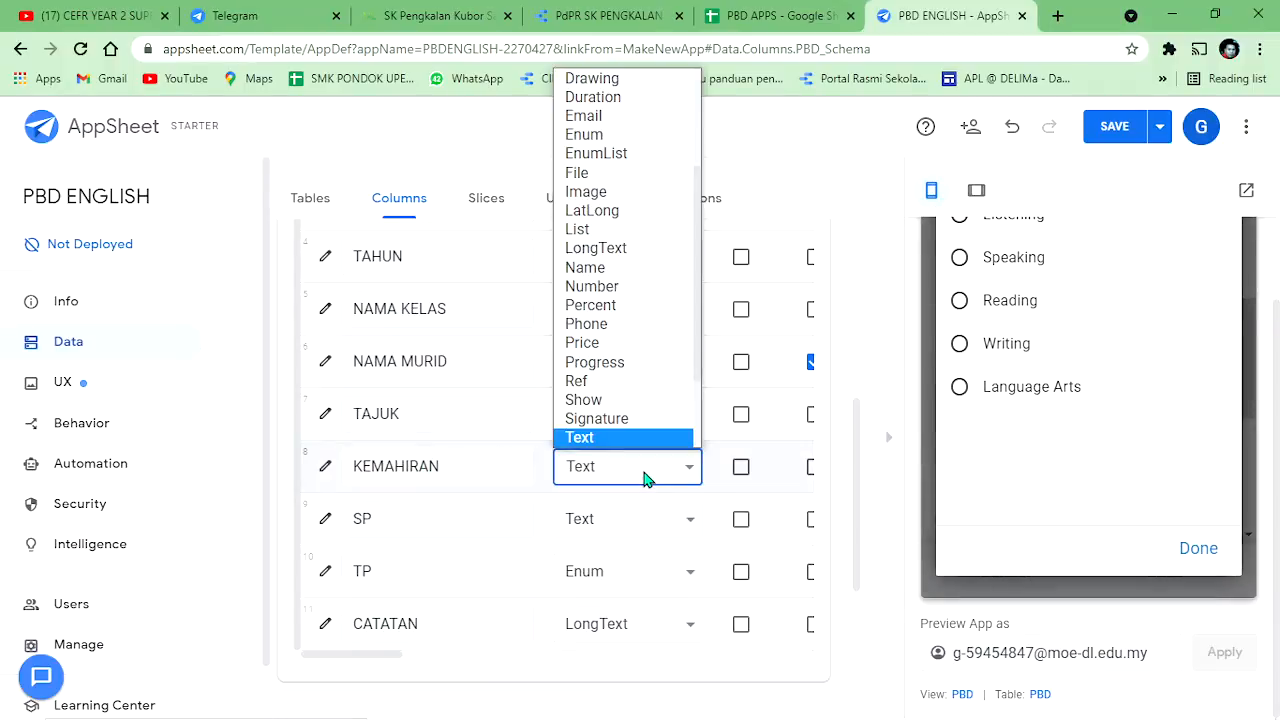
scroll(625, 300, "down", 1)
left_click(1185, 548)
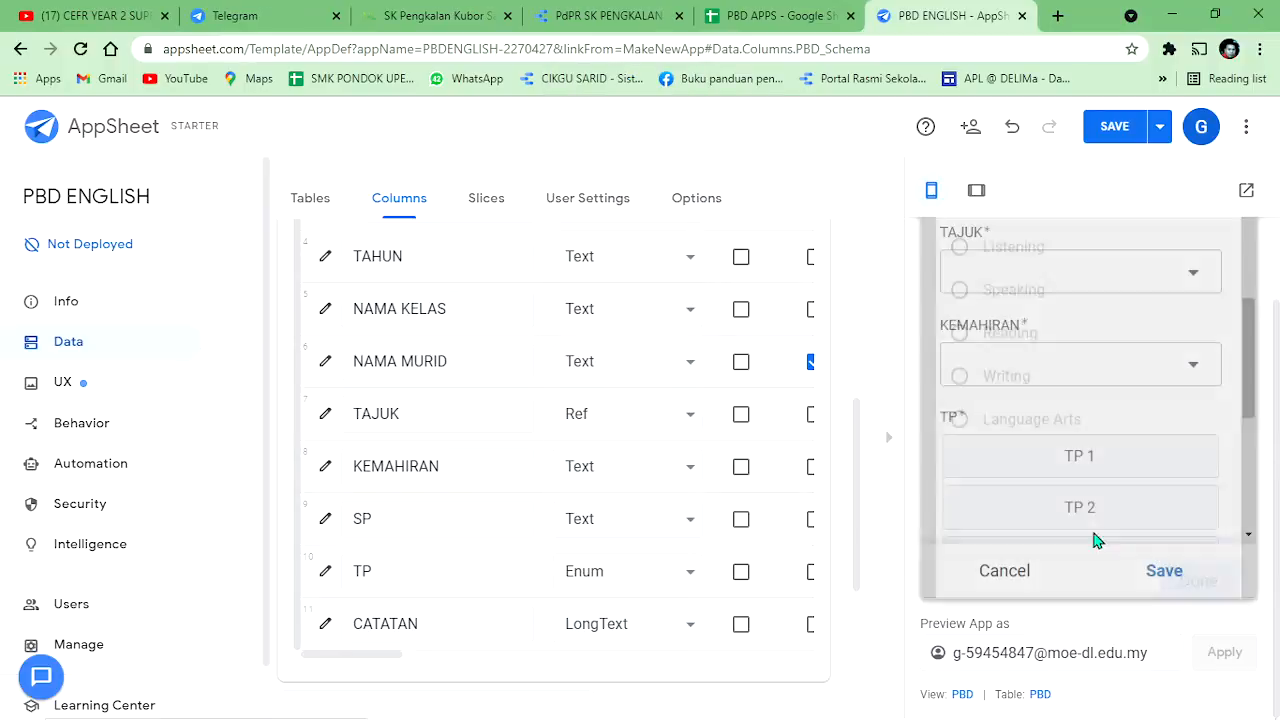
scroll(1040, 390, "down", 5)
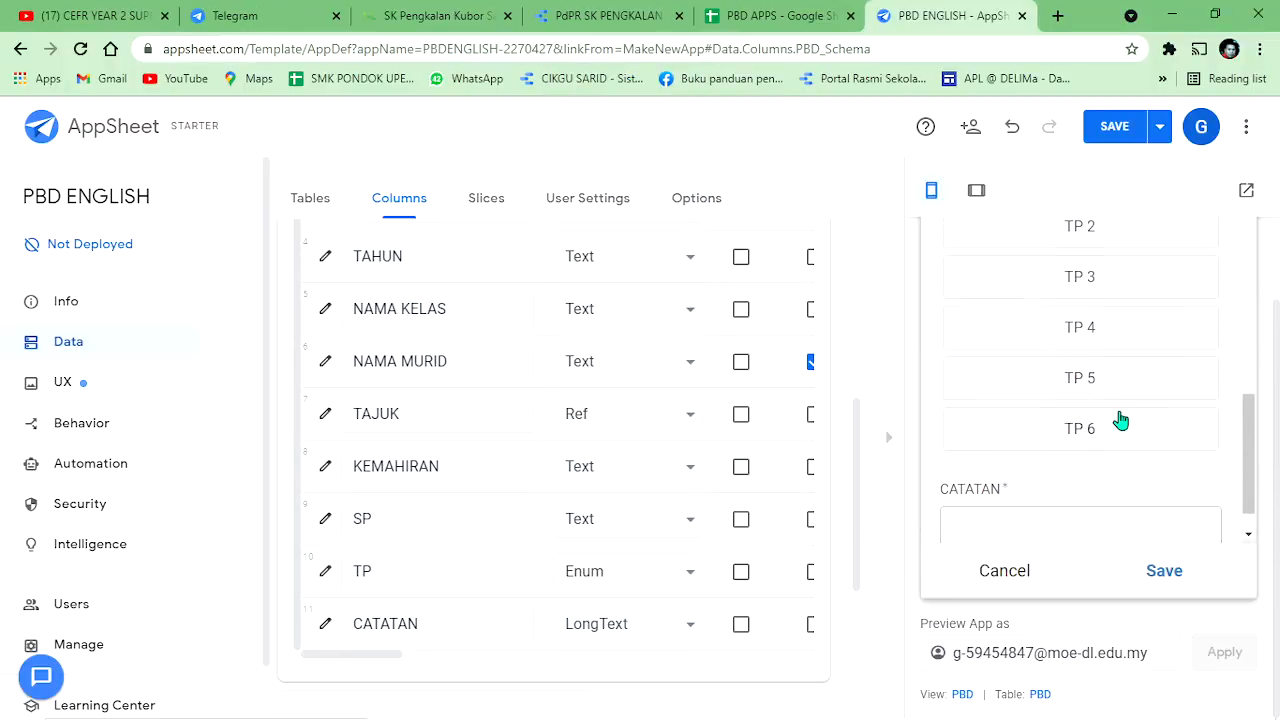
scroll(1110, 410, "up", 2)
scroll(1060, 440, "up", 1)
scroll(1083, 457, "up", 1)
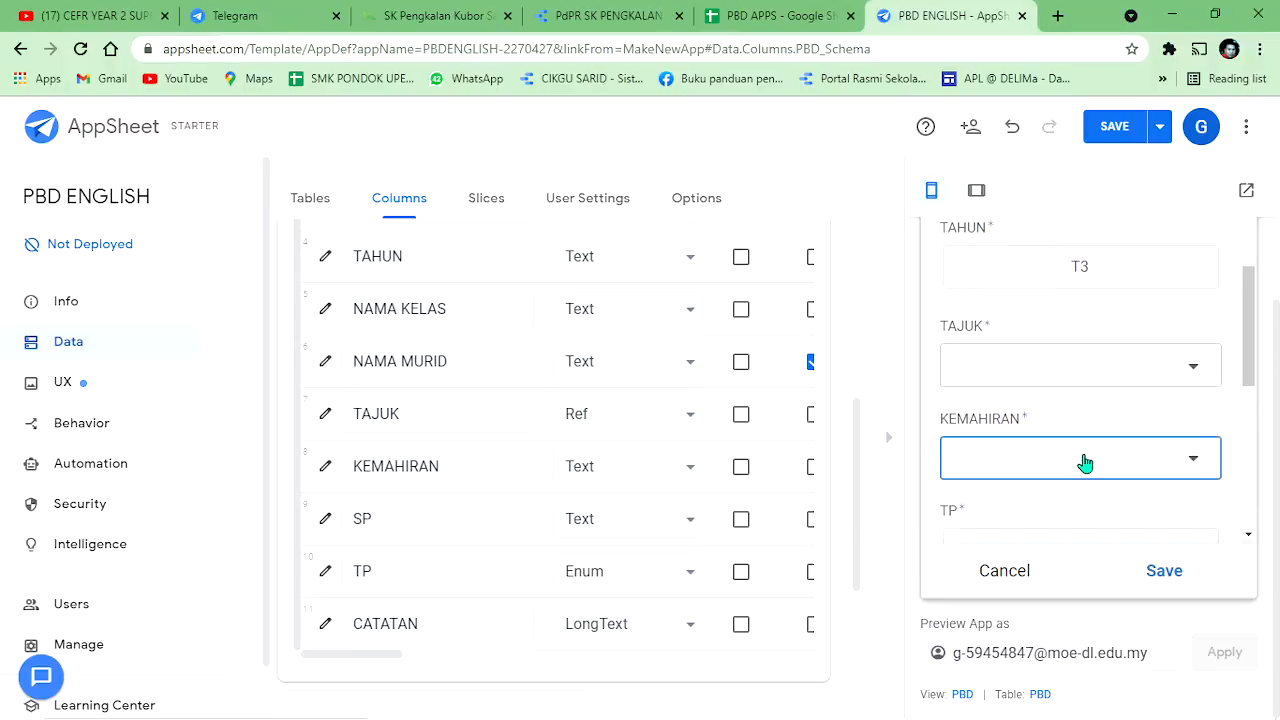
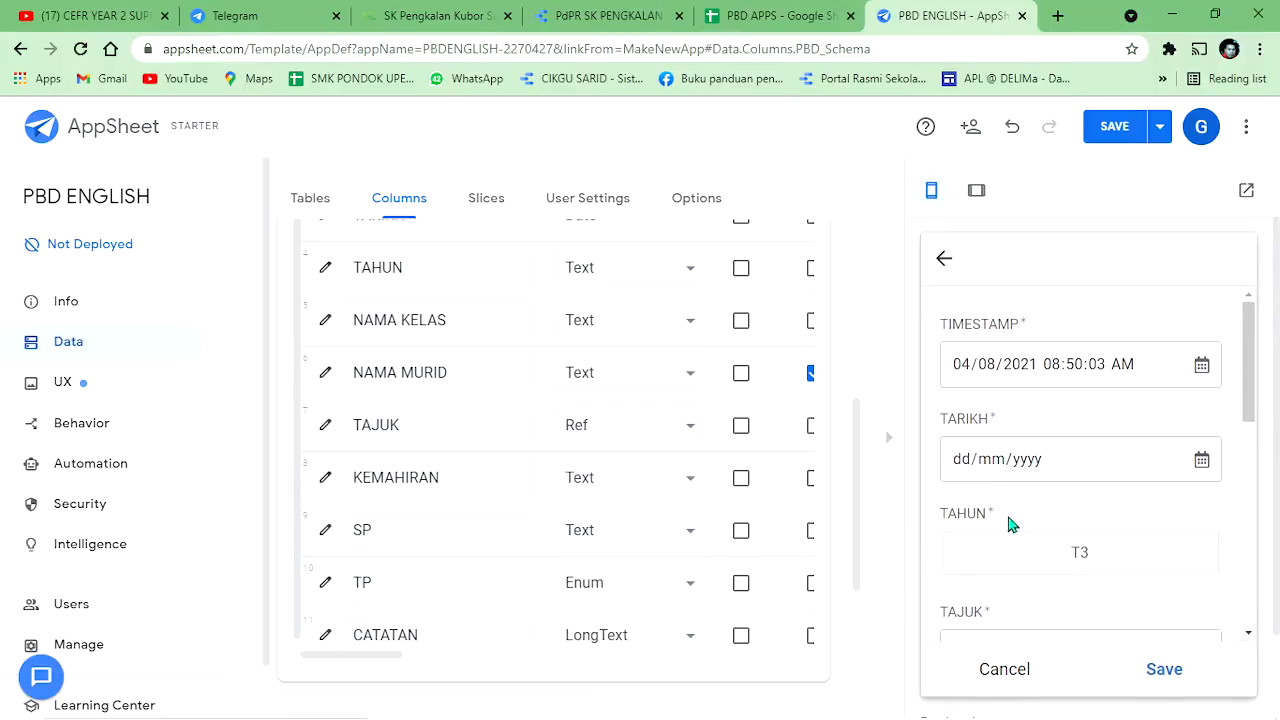
Step: Look through the app's data settings for tables, columns, slices, user settings and options
scroll(610, 405, "up", 5)
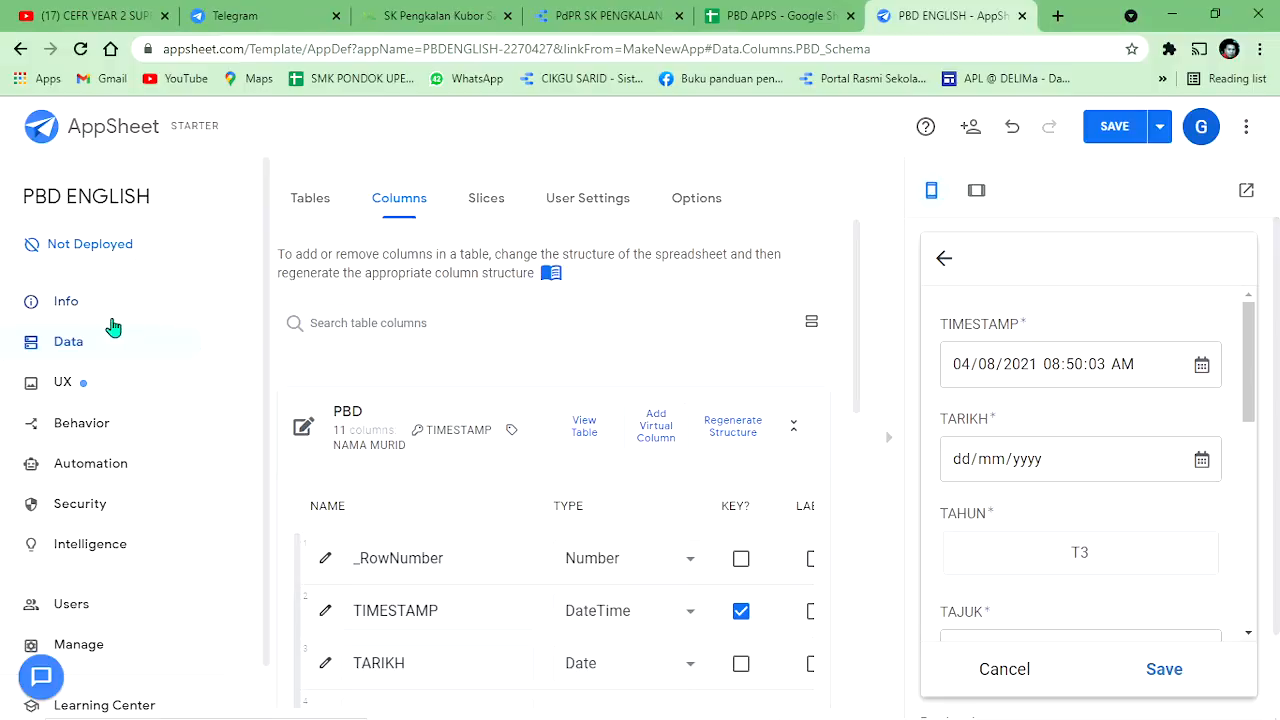
left_click(86, 343)
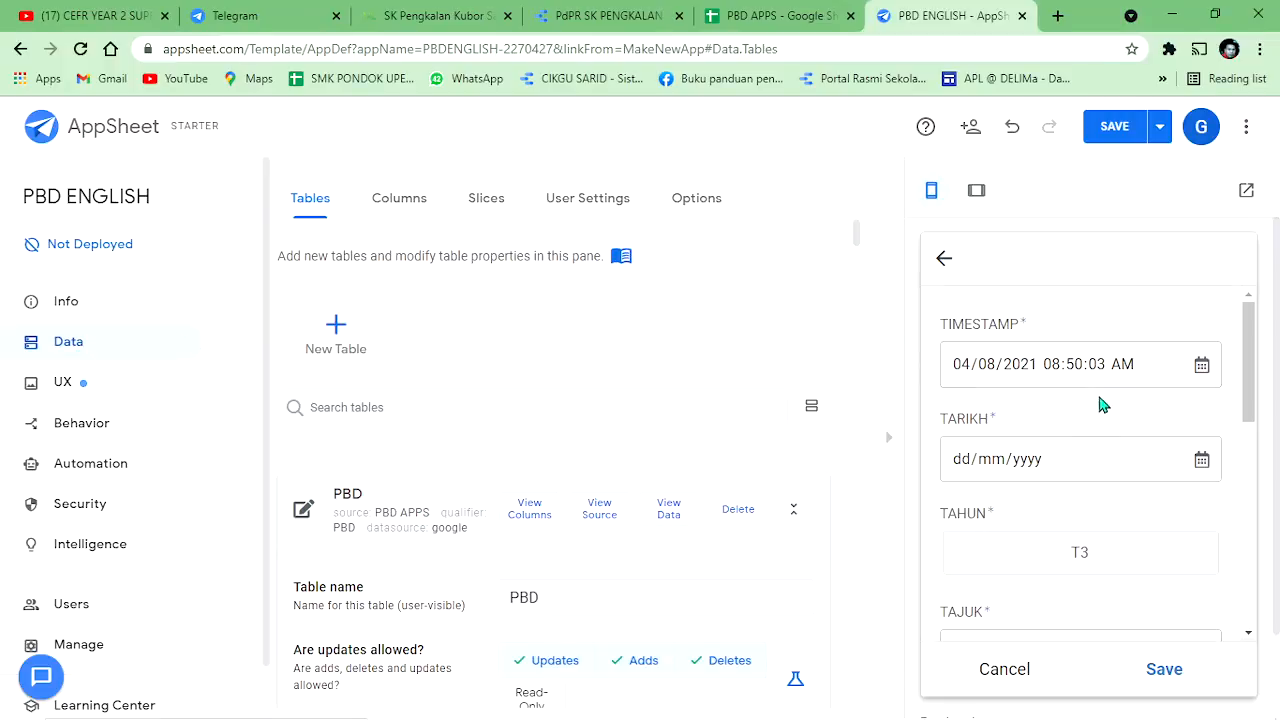
scroll(1100, 405, "down", 4)
scroll(1062, 463, "down", 1)
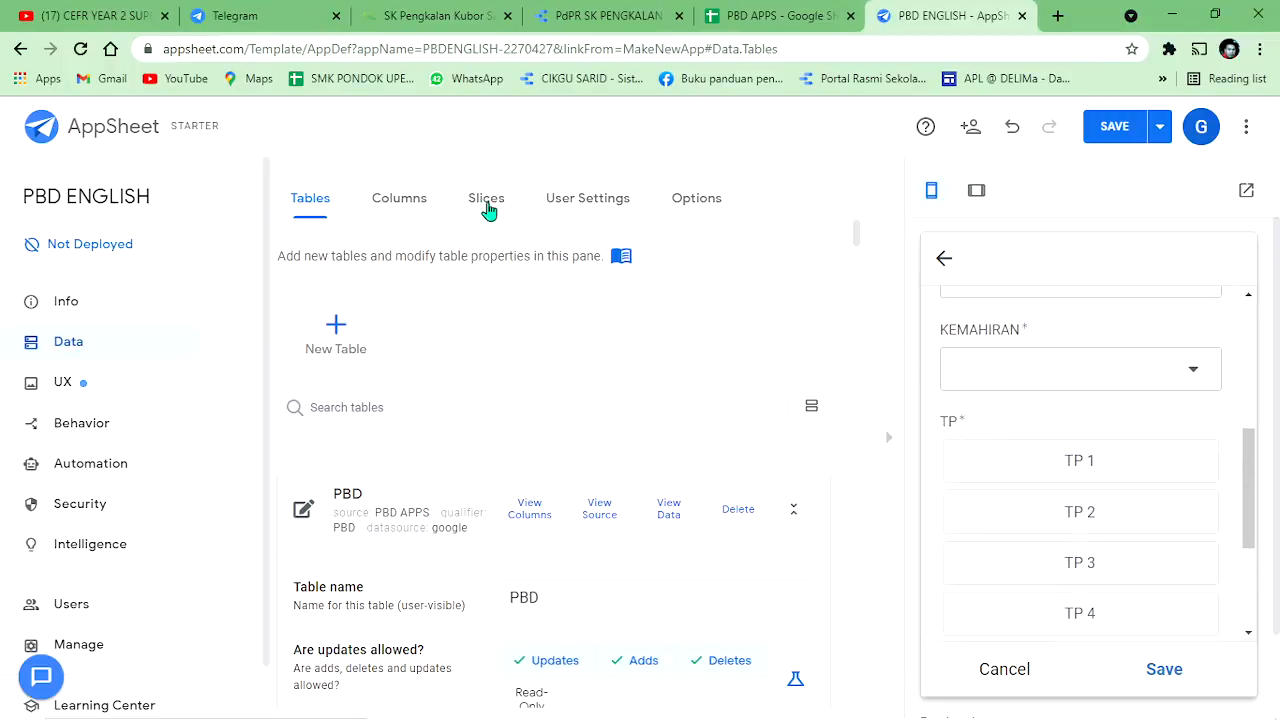
left_click(396, 204)
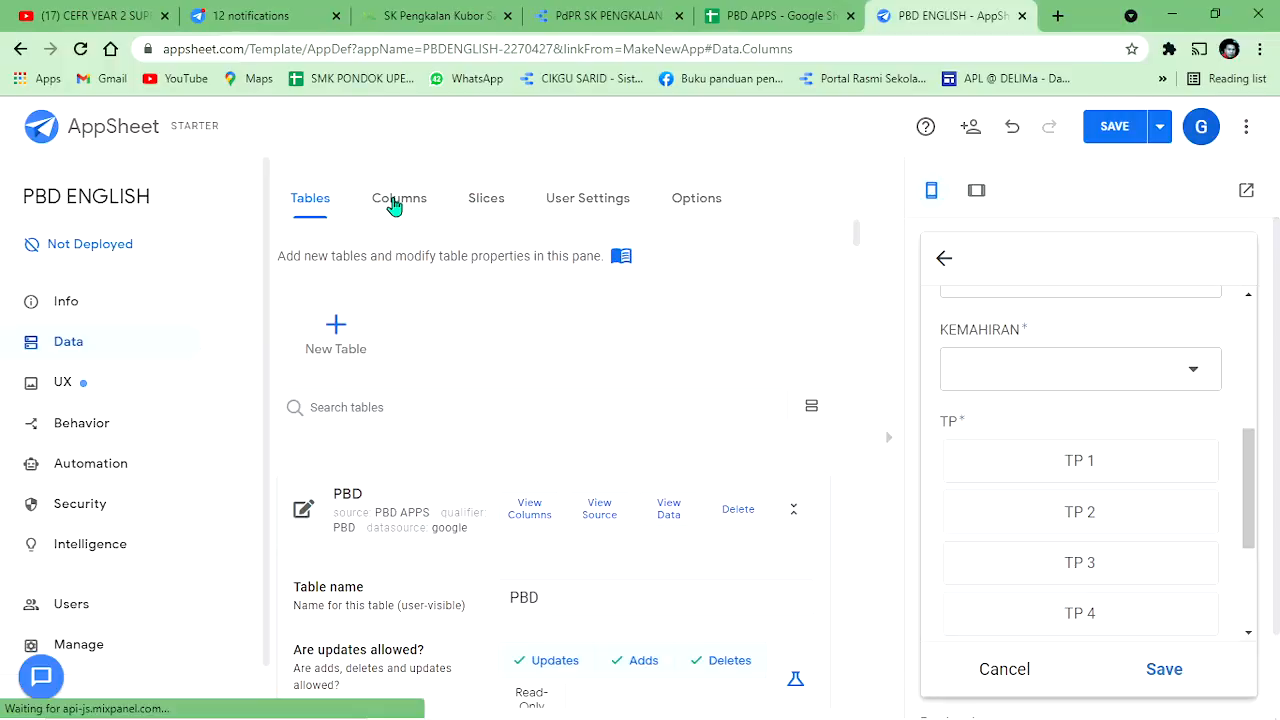
left_click(498, 201)
left_click(571, 199)
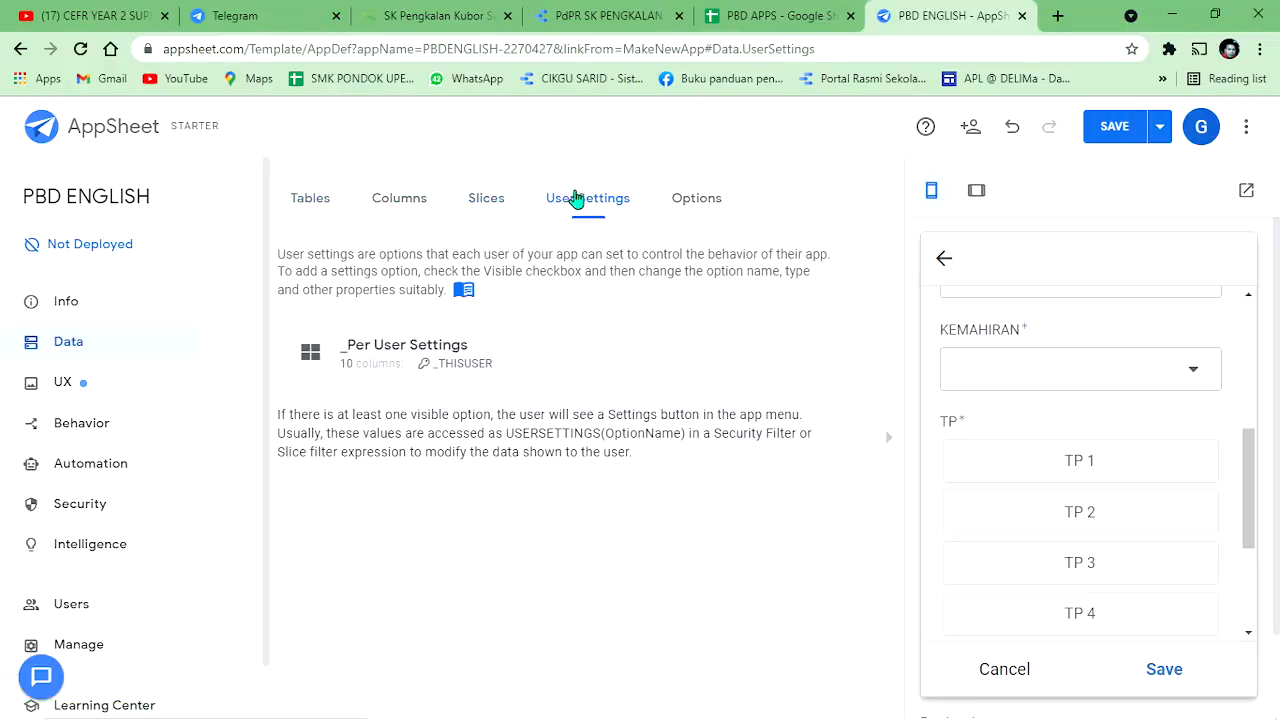
left_click(700, 202)
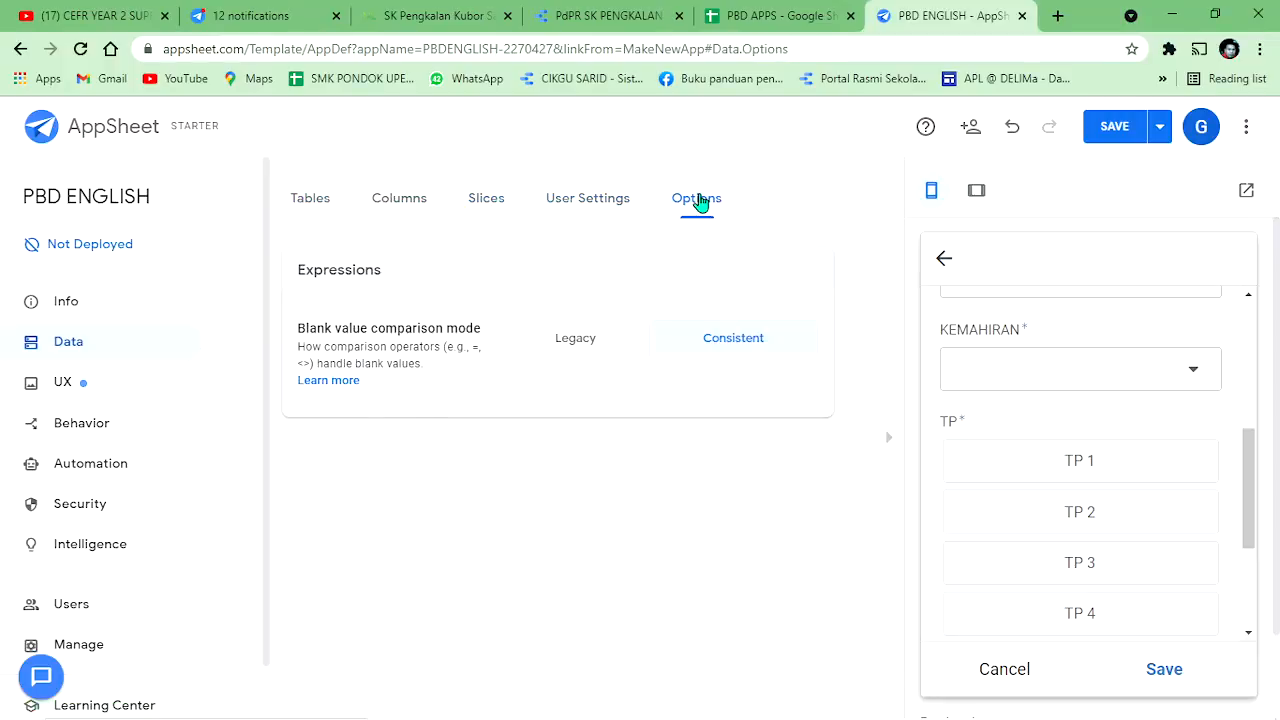
Step: Add the suggested Change Font Color format rule for the PBD table and open the PBD form in the preview
left_click(106, 383)
scroll(1009, 470, "down", 2)
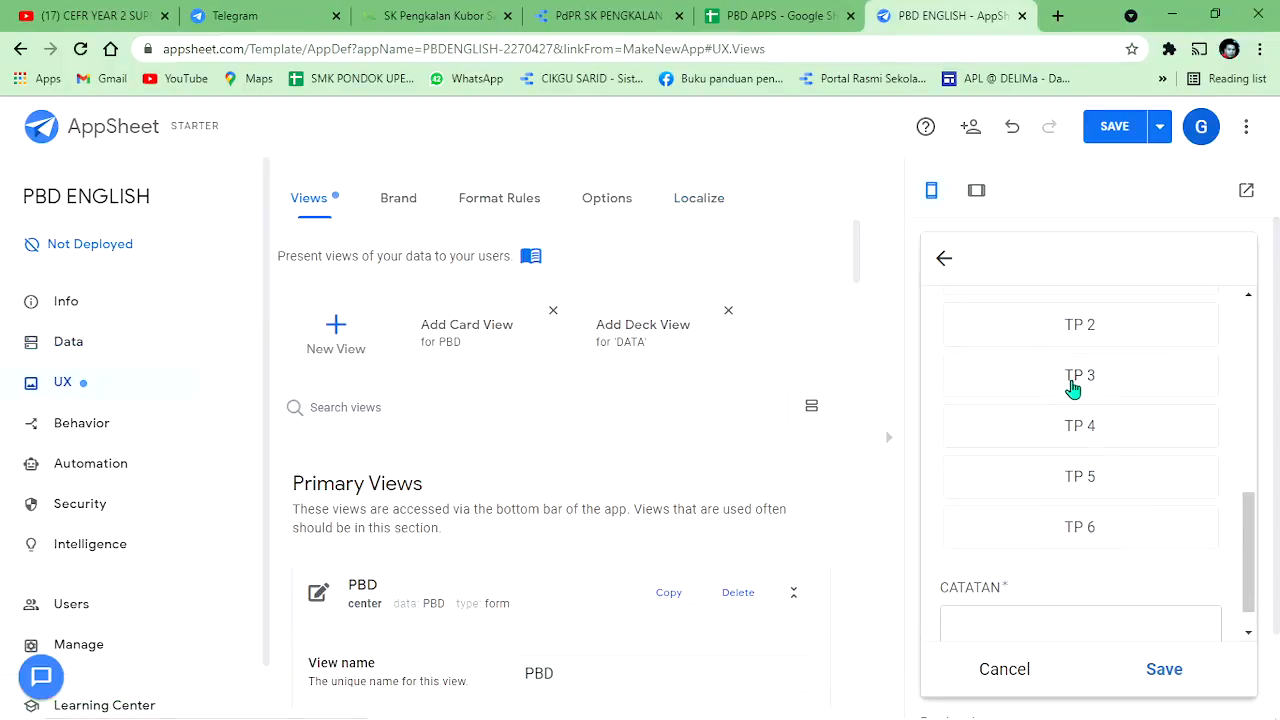
scroll(1095, 416, "up", 5)
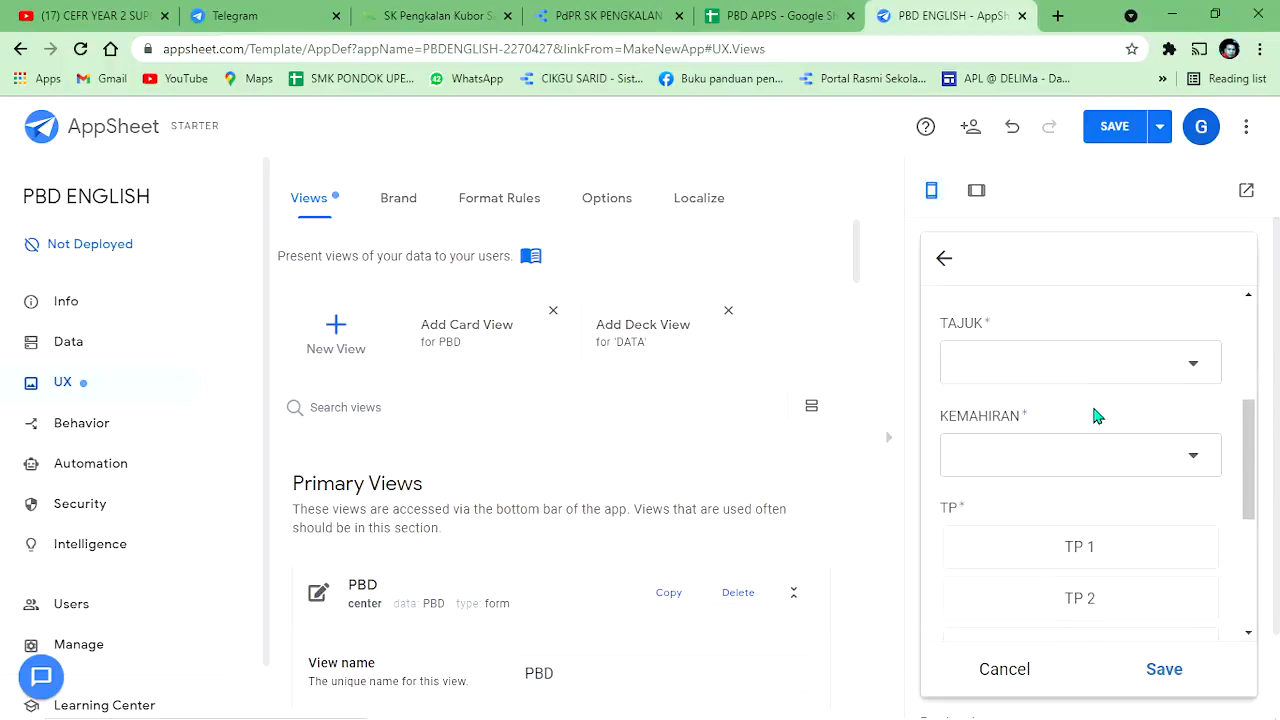
scroll(1036, 394, "up", 2)
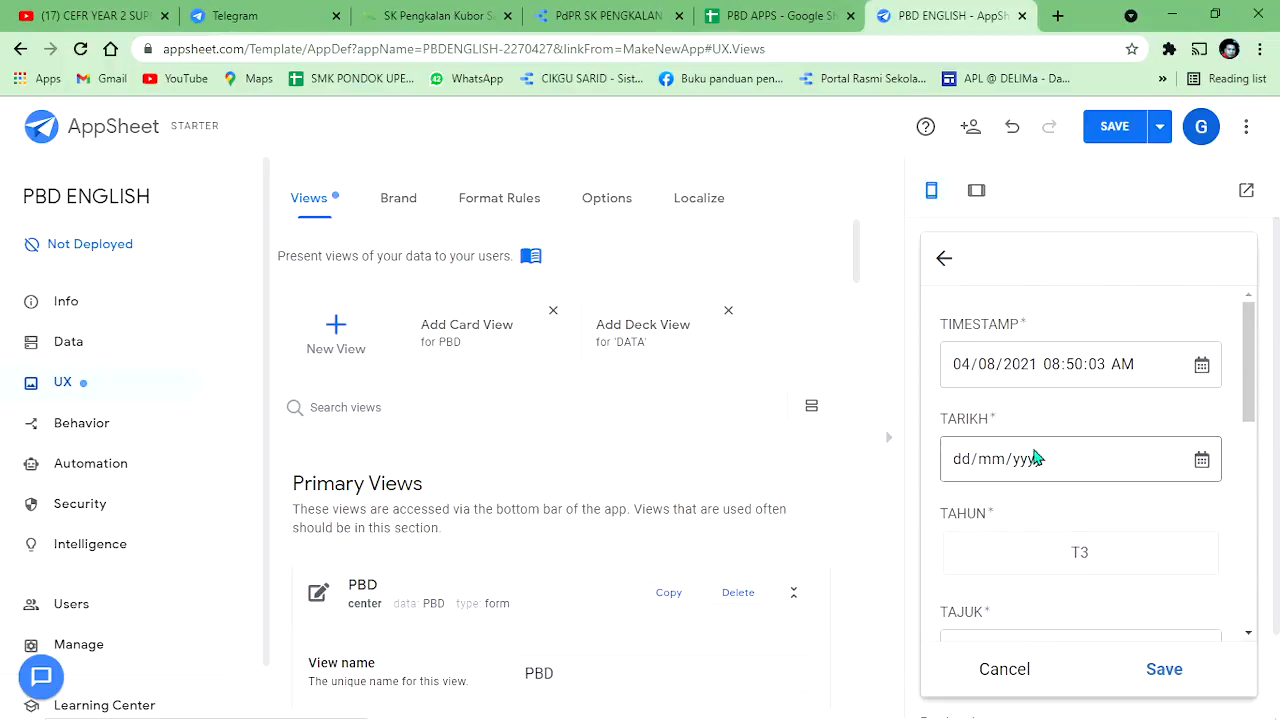
scroll(1080, 452, "down", 1)
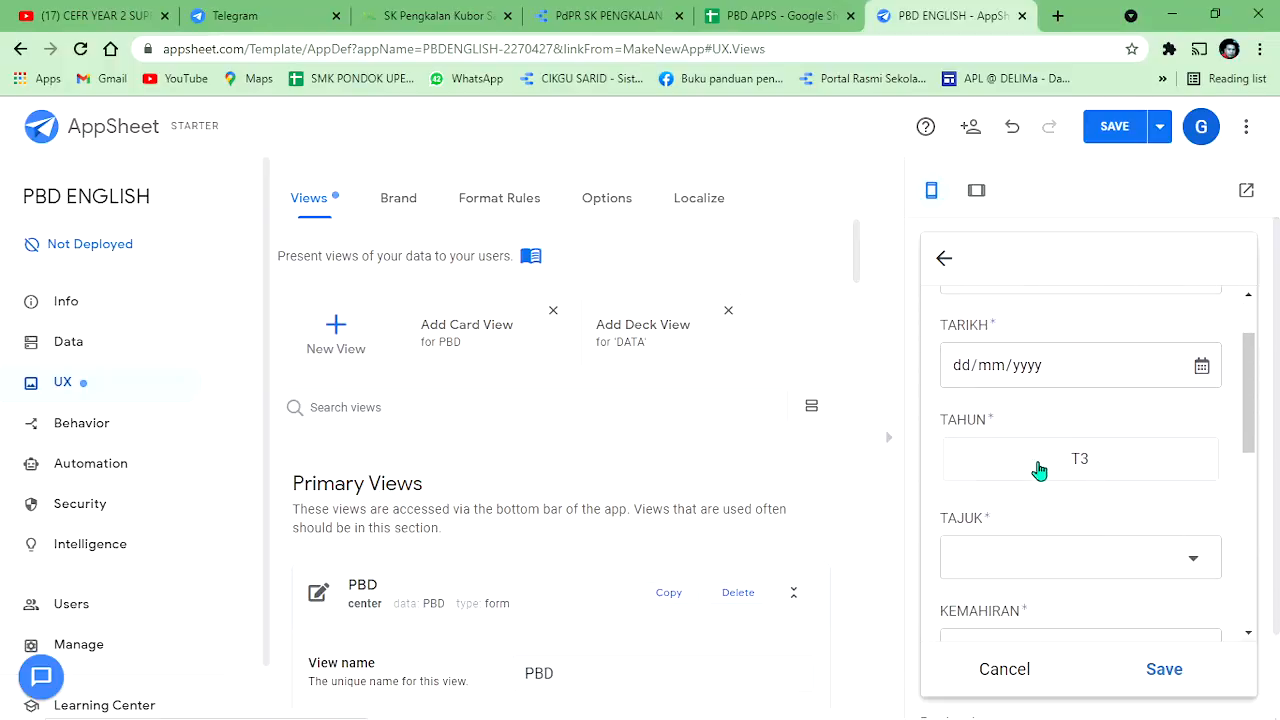
left_click(490, 205)
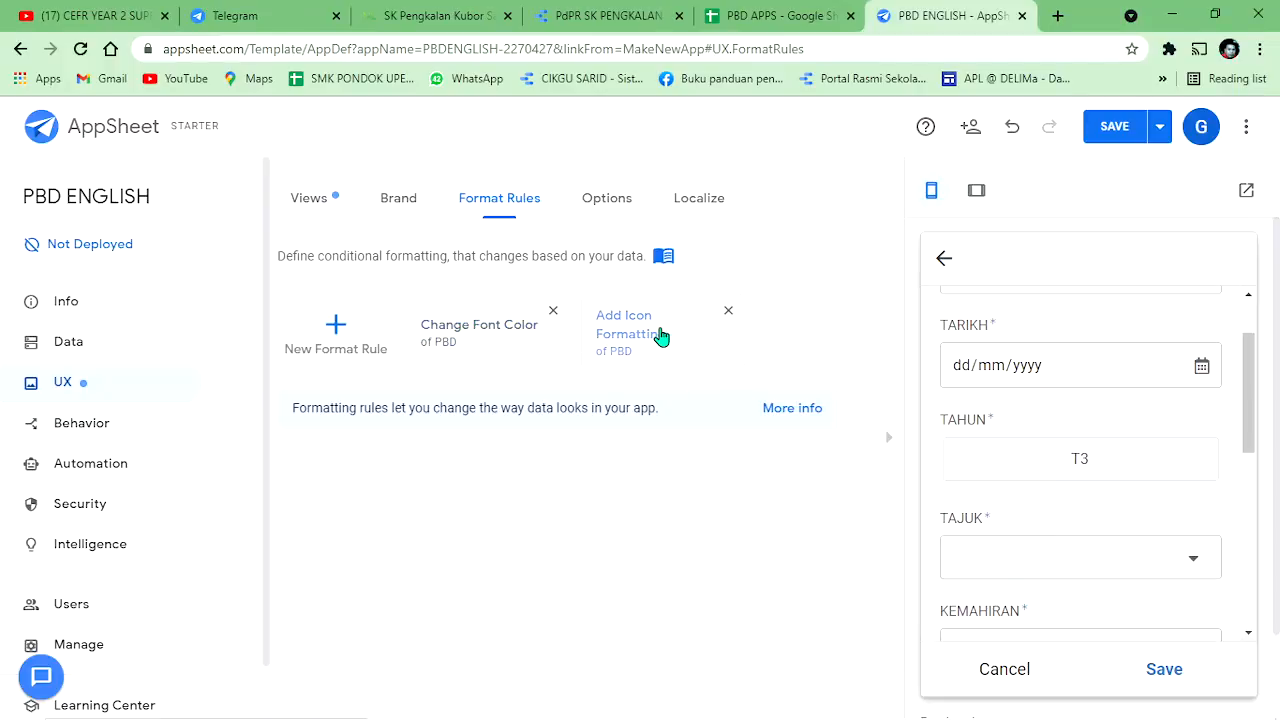
left_click(449, 330)
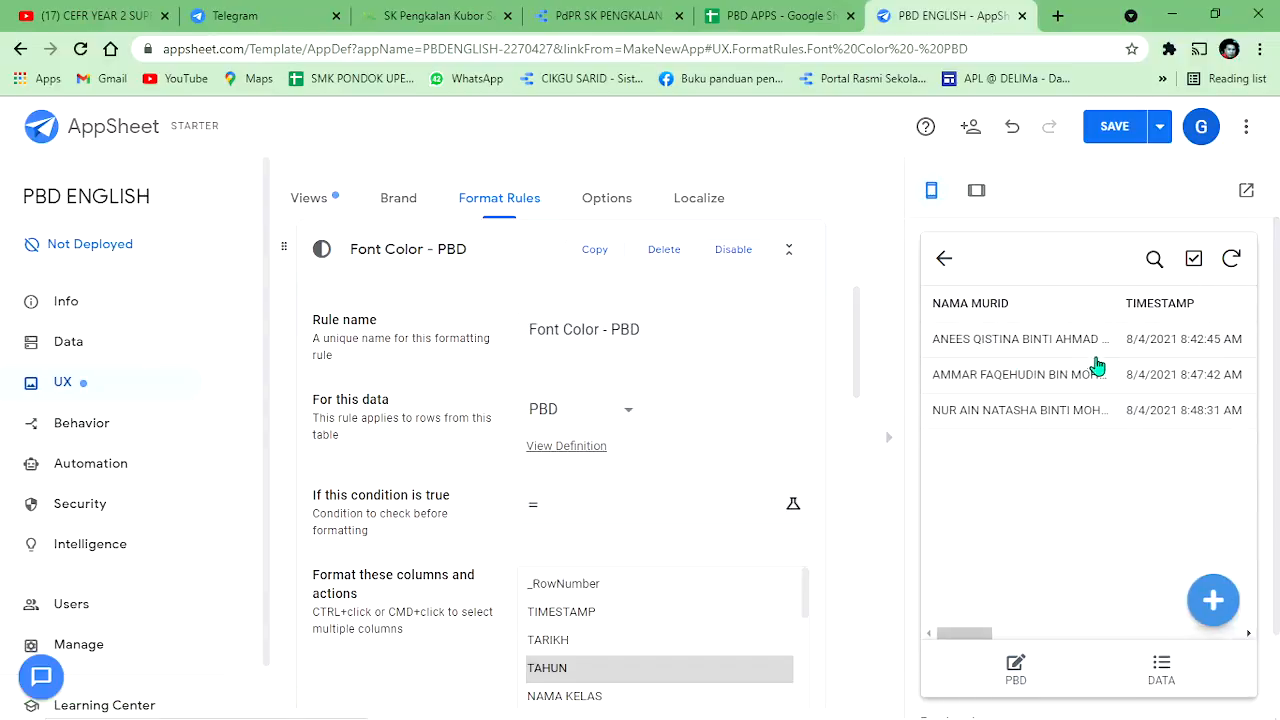
left_click(1014, 665)
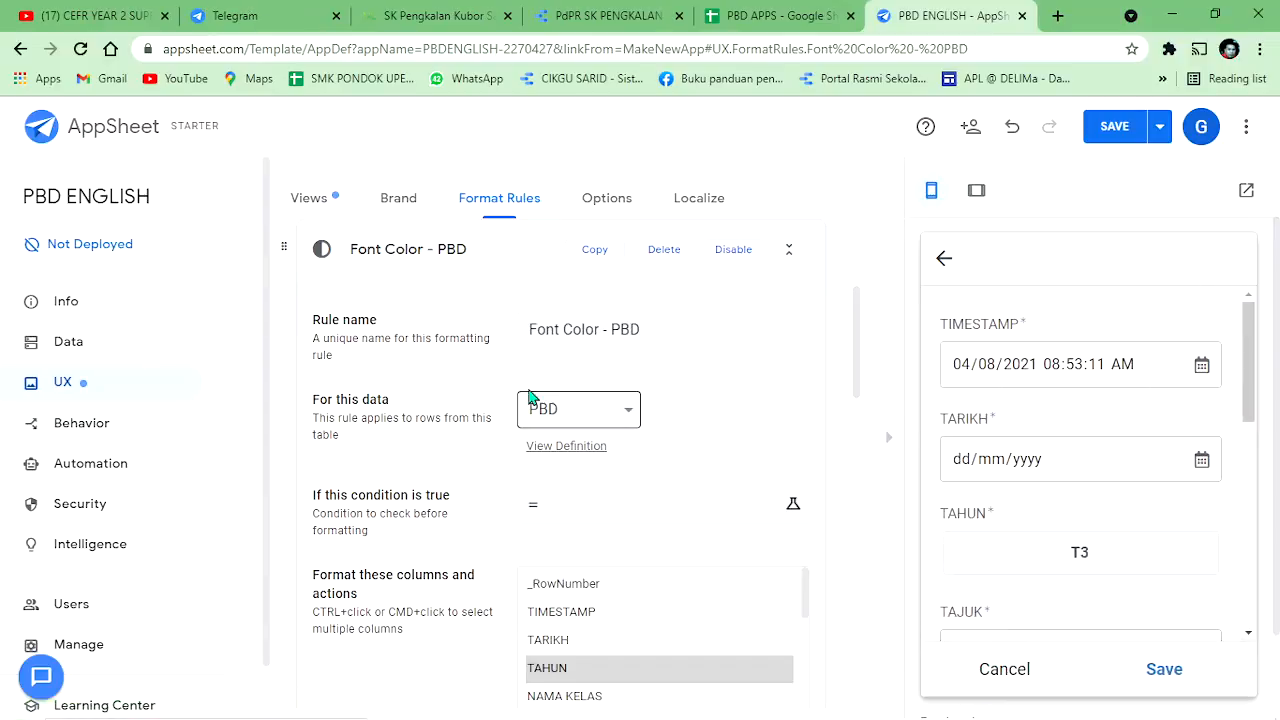
Step: Set the TAHUN format rule's highlight color to red and its text color to pink
scroll(645, 400, "down", 1)
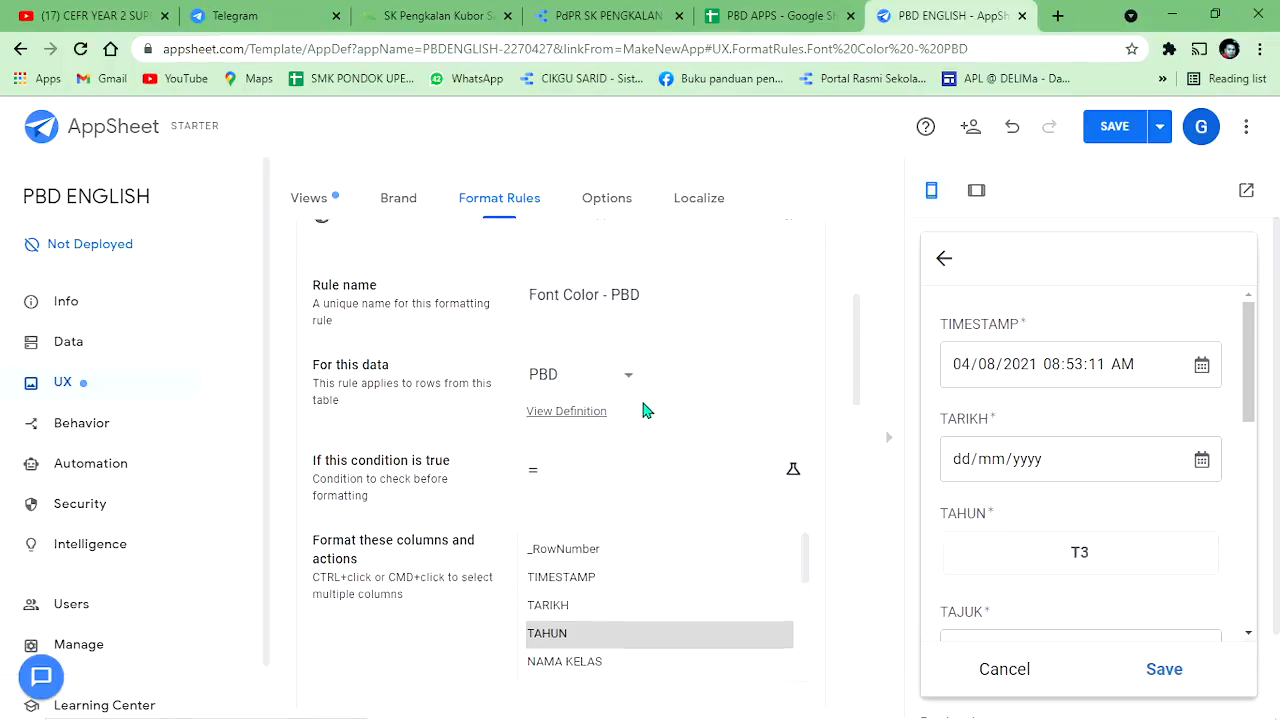
scroll(645, 410, "down", 1)
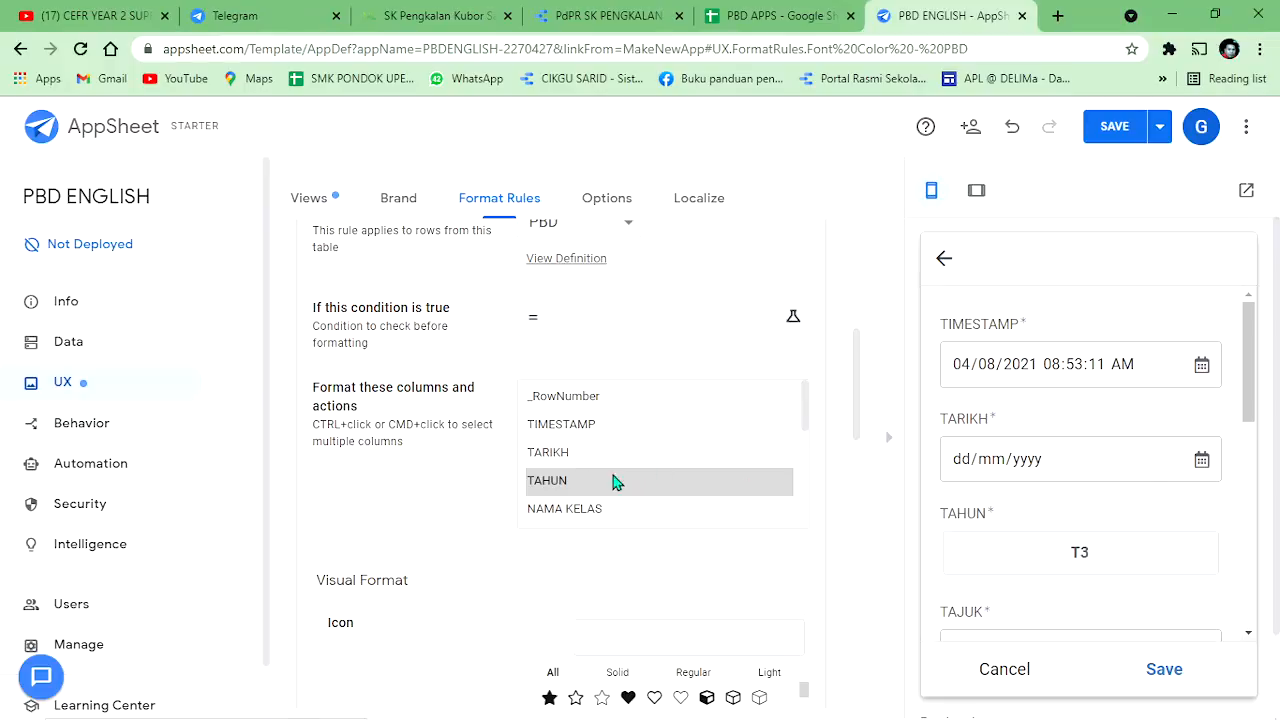
scroll(1066, 535, "down", 2)
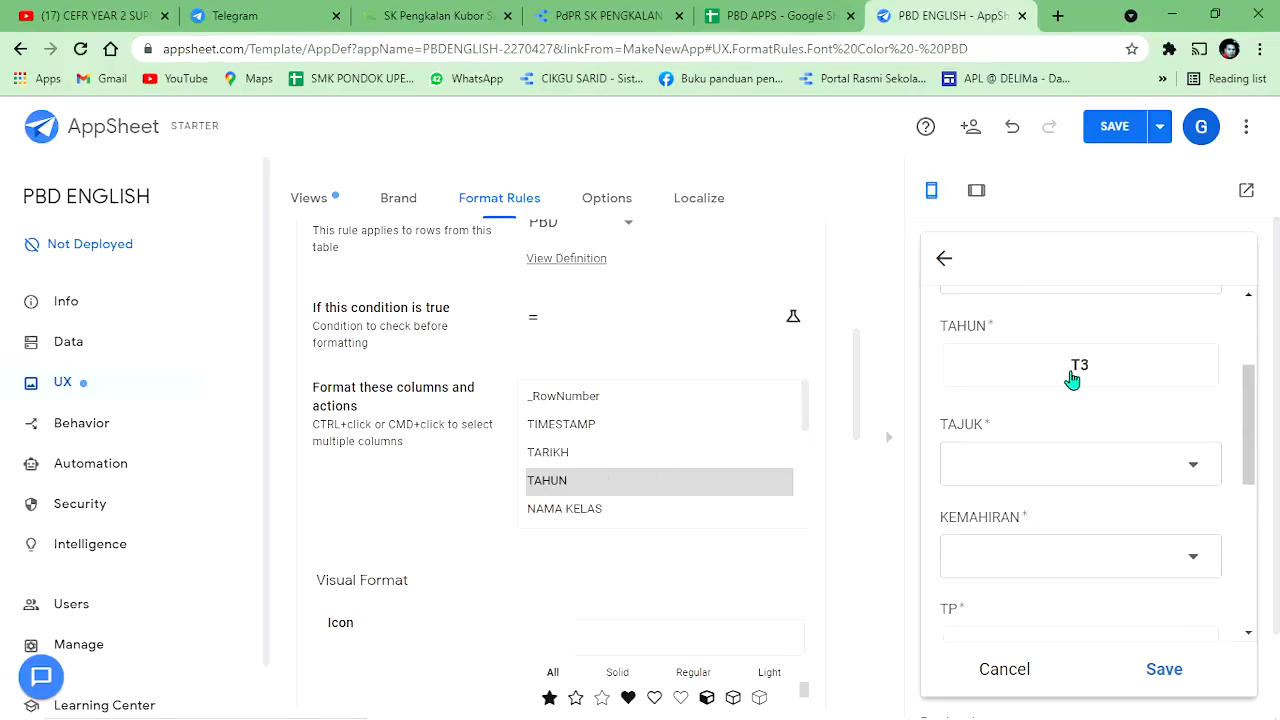
scroll(740, 451, "down", 3)
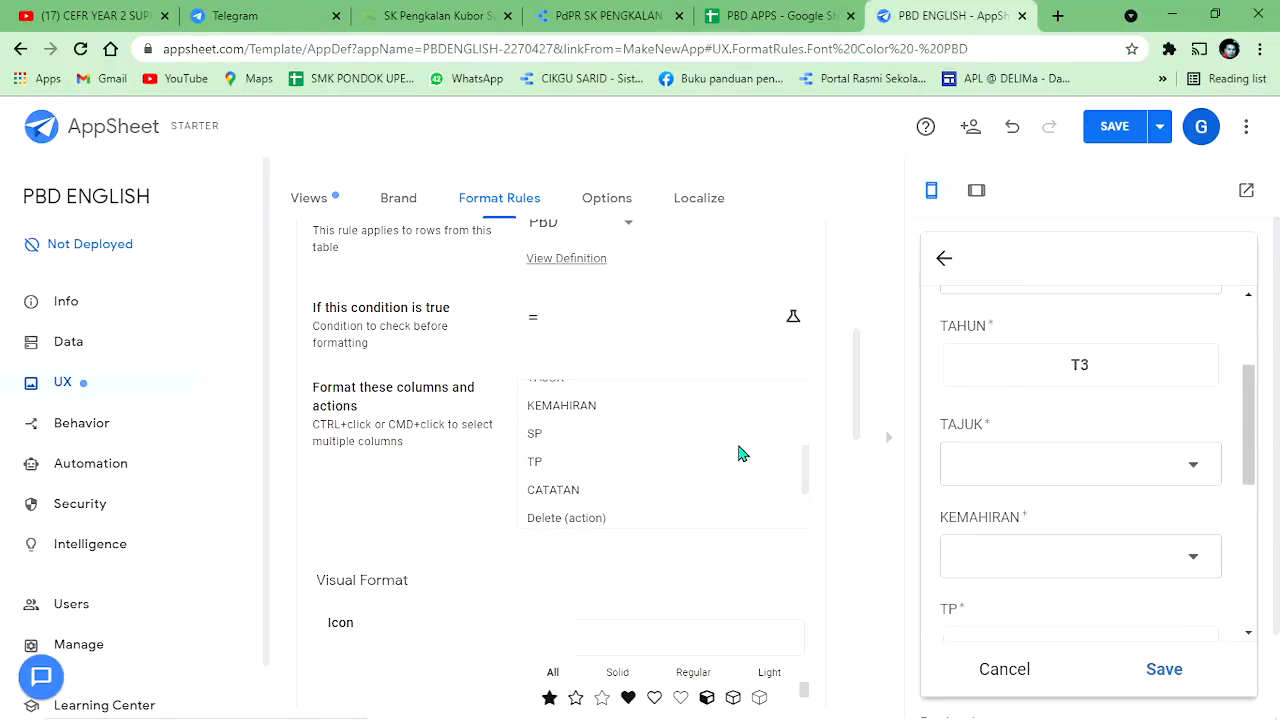
scroll(740, 451, "up", 2)
scroll(836, 429, "down", 1)
scroll(836, 429, "down", 3)
scroll(826, 491, "down", 2)
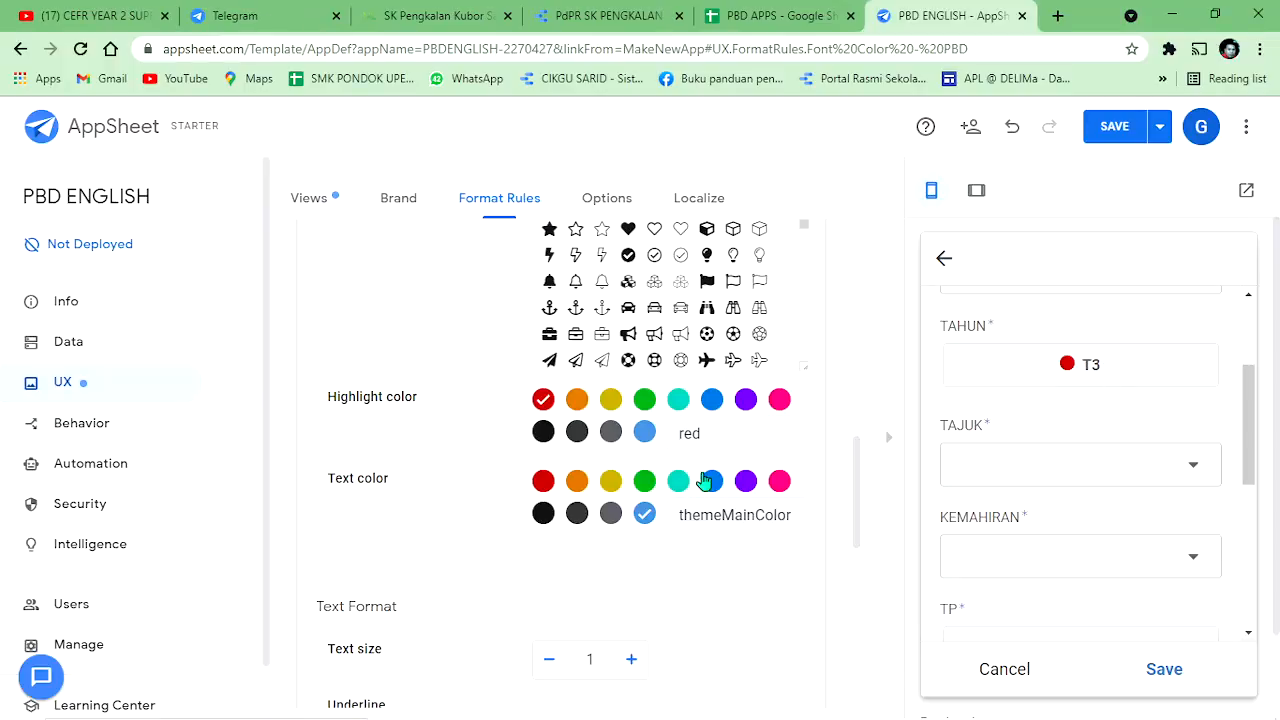
left_click(781, 484)
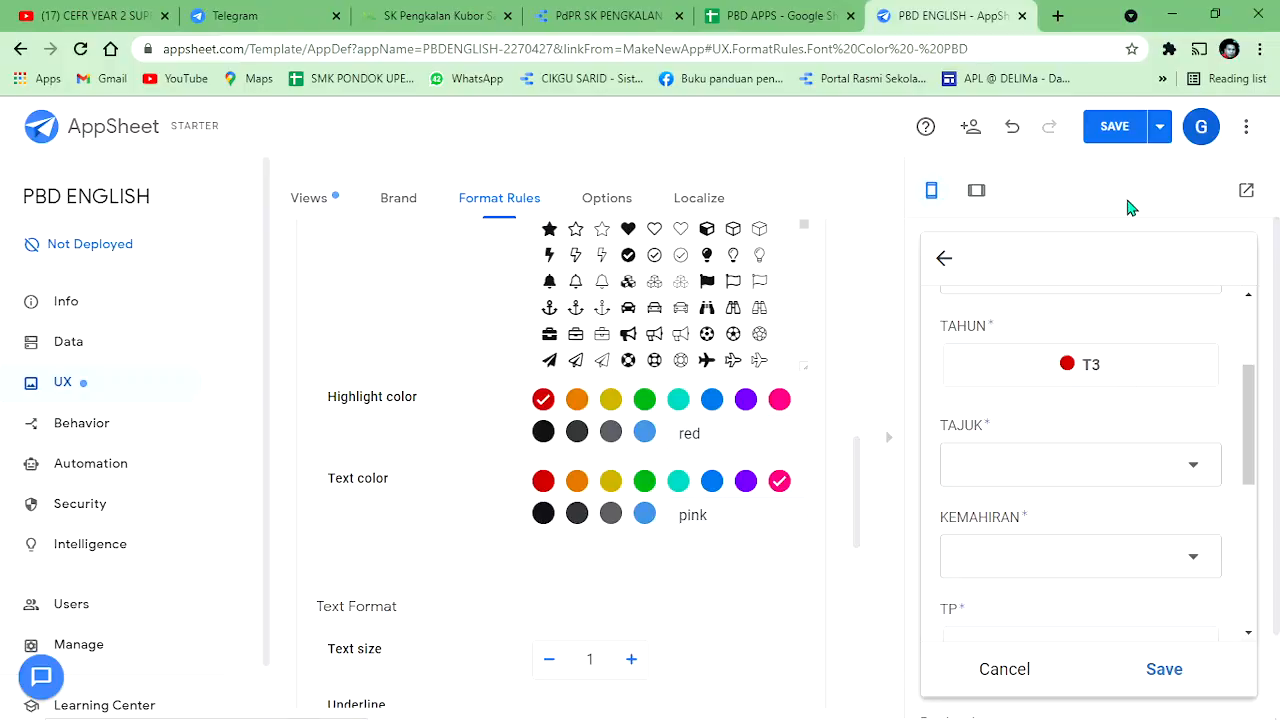
Step: Save the app and choose T3 for TAHUN in the form preview to test the formatting
left_click(1116, 132)
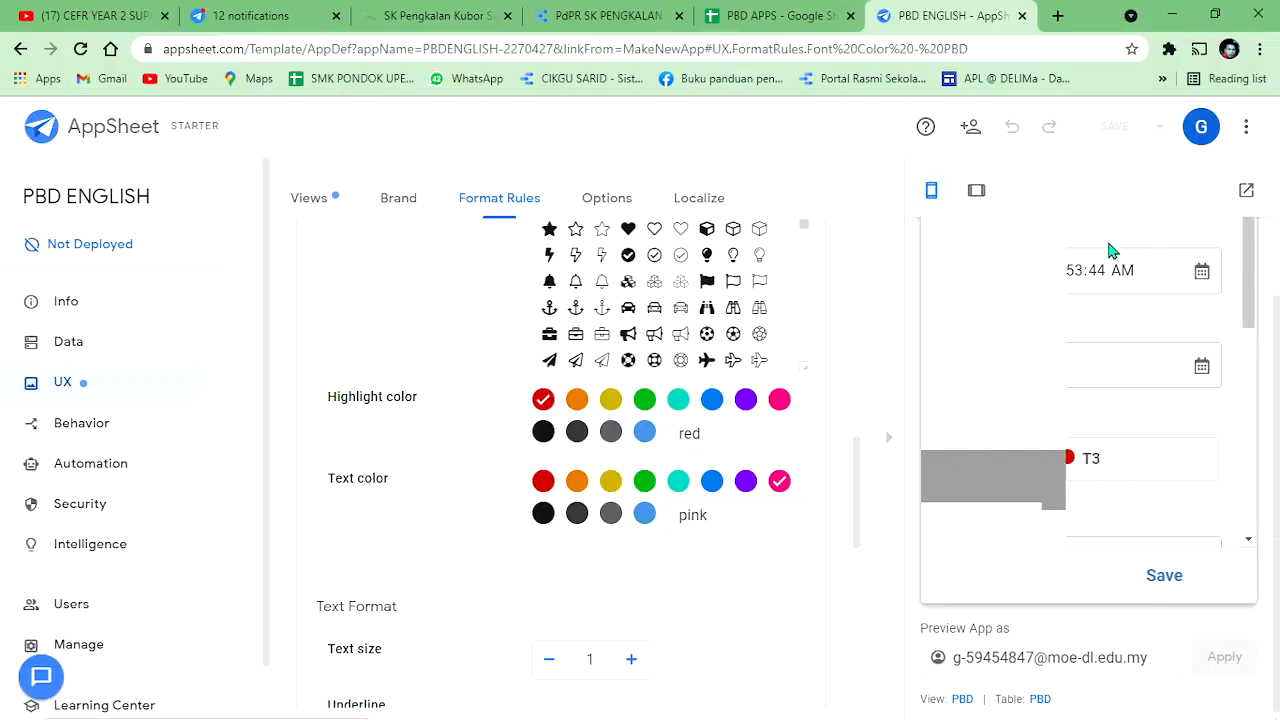
scroll(1097, 378, "down", 1)
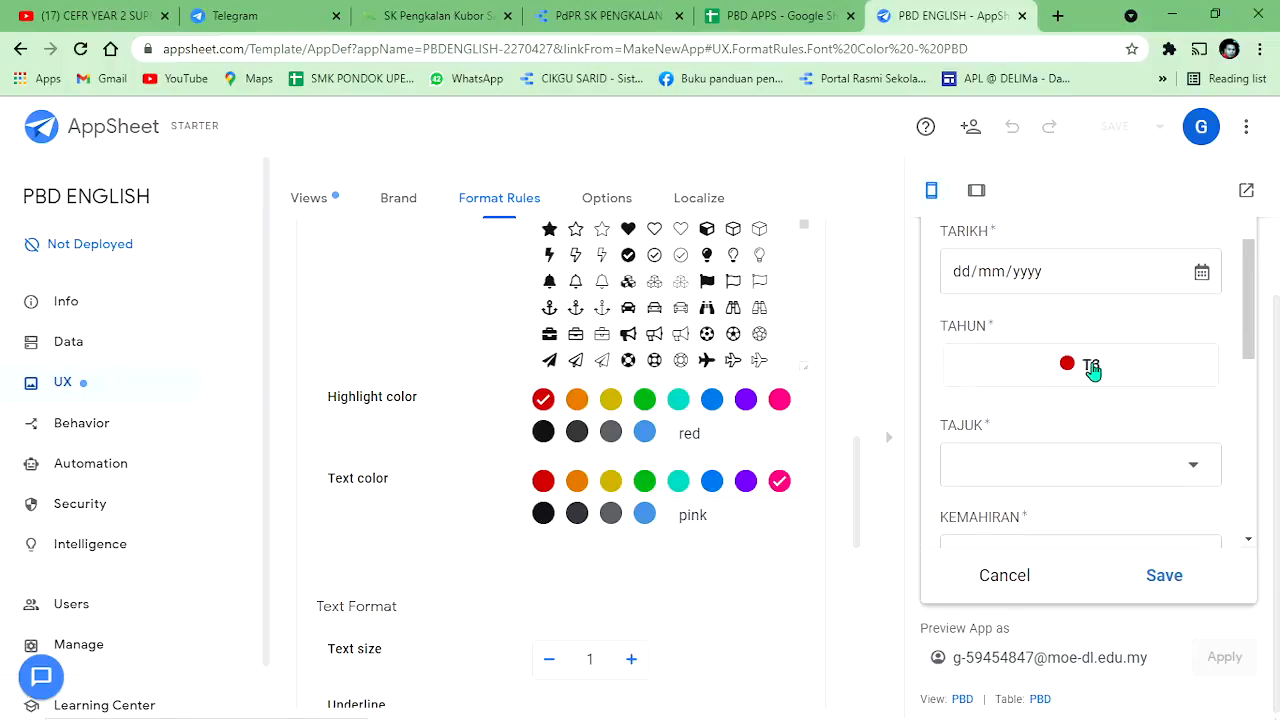
left_click(1094, 376)
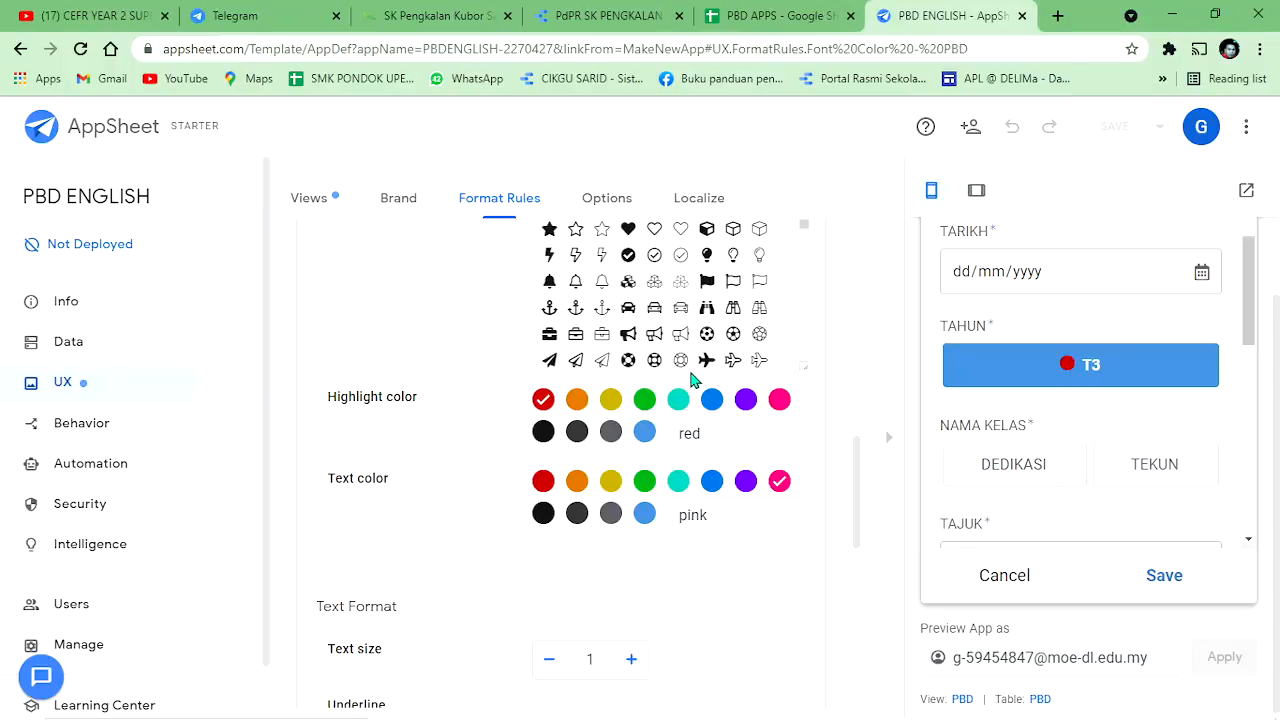
Step: Review the font color rule's settings from its name down to the text format options
scroll(694, 373, "up", 1)
scroll(690, 378, "up", 3)
scroll(575, 350, "up", 6)
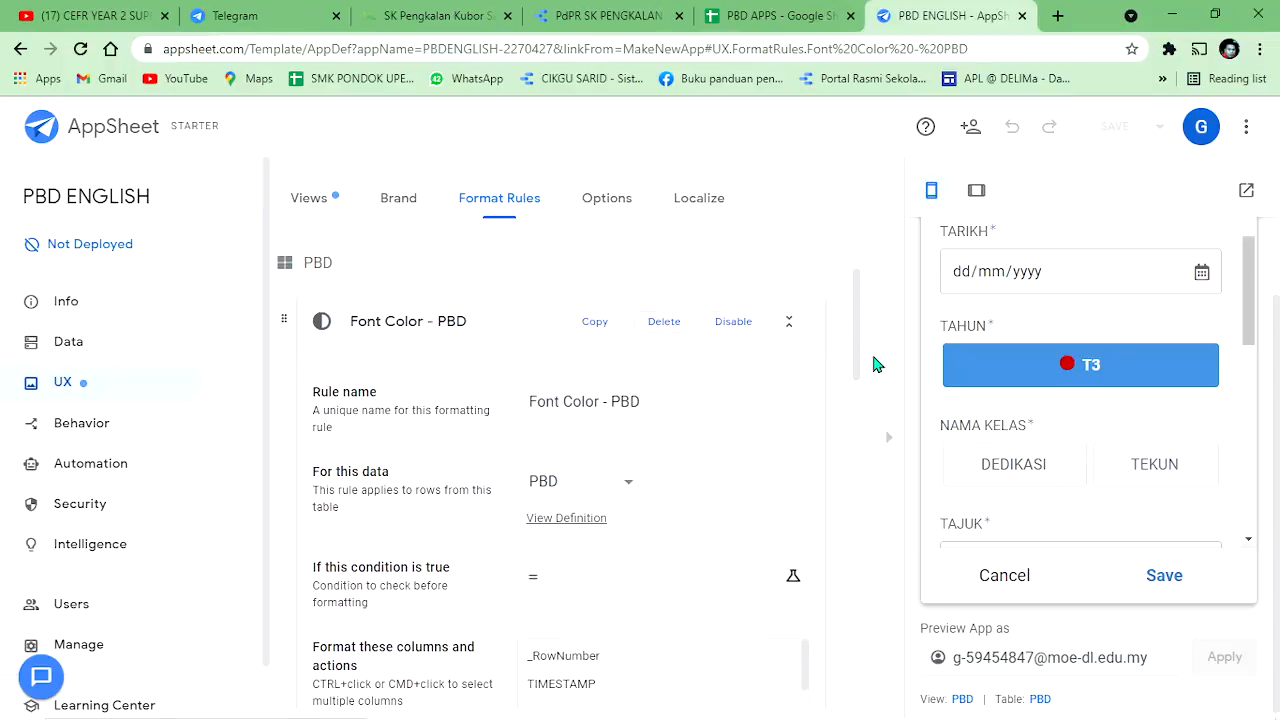
scroll(846, 397, "down", 10)
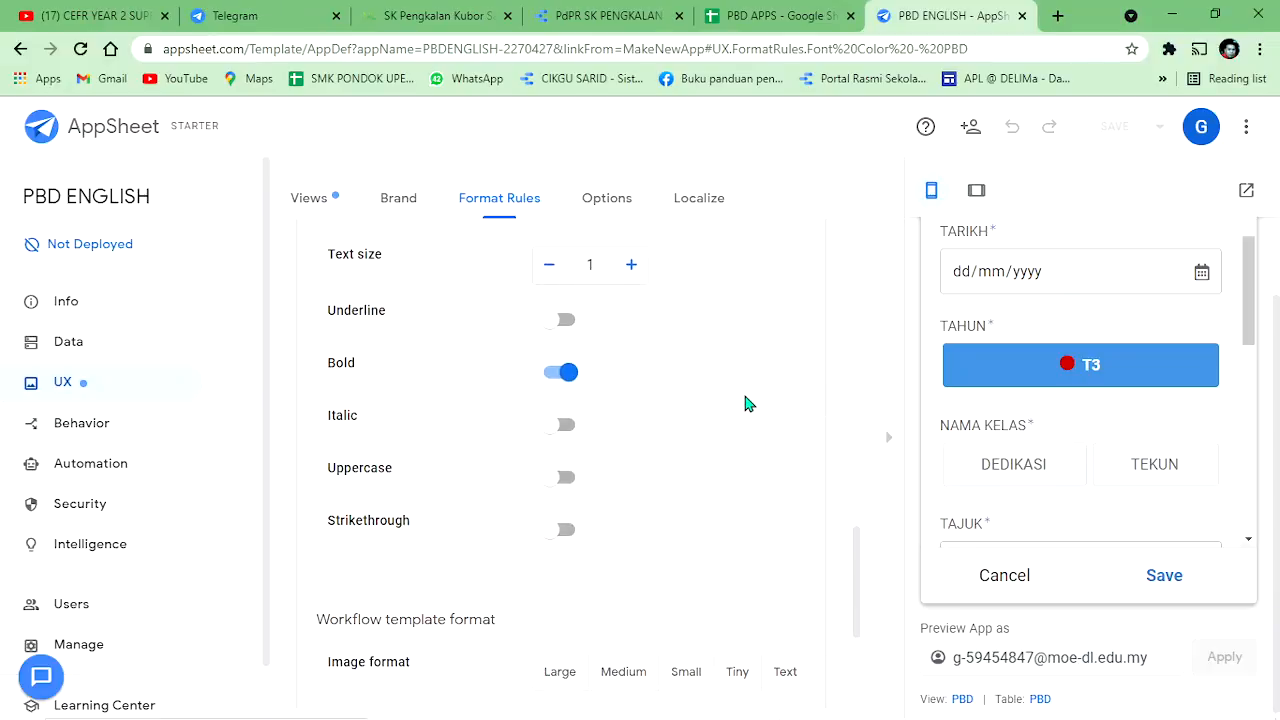
Step: Add a new format rule for the PBD table and apply it to the NAMA KELAS column
scroll(747, 402, "down", 4)
scroll(628, 349, "up", 6)
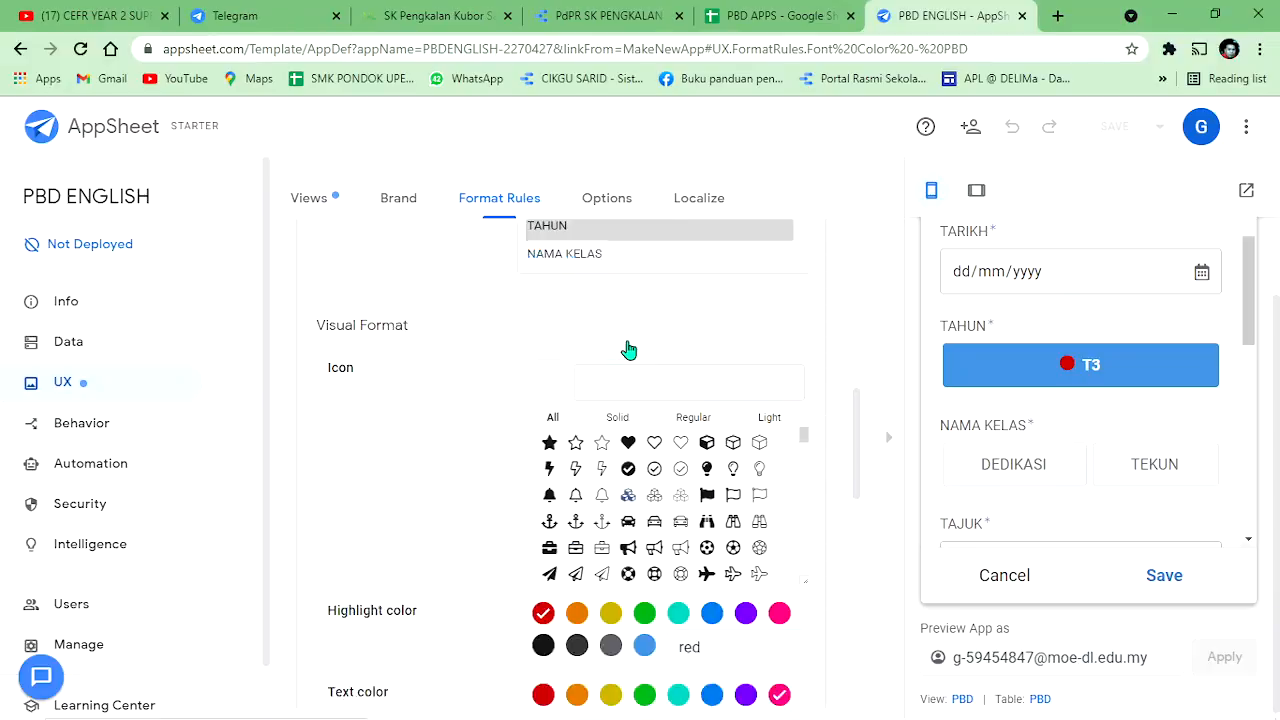
scroll(628, 349, "up", 15)
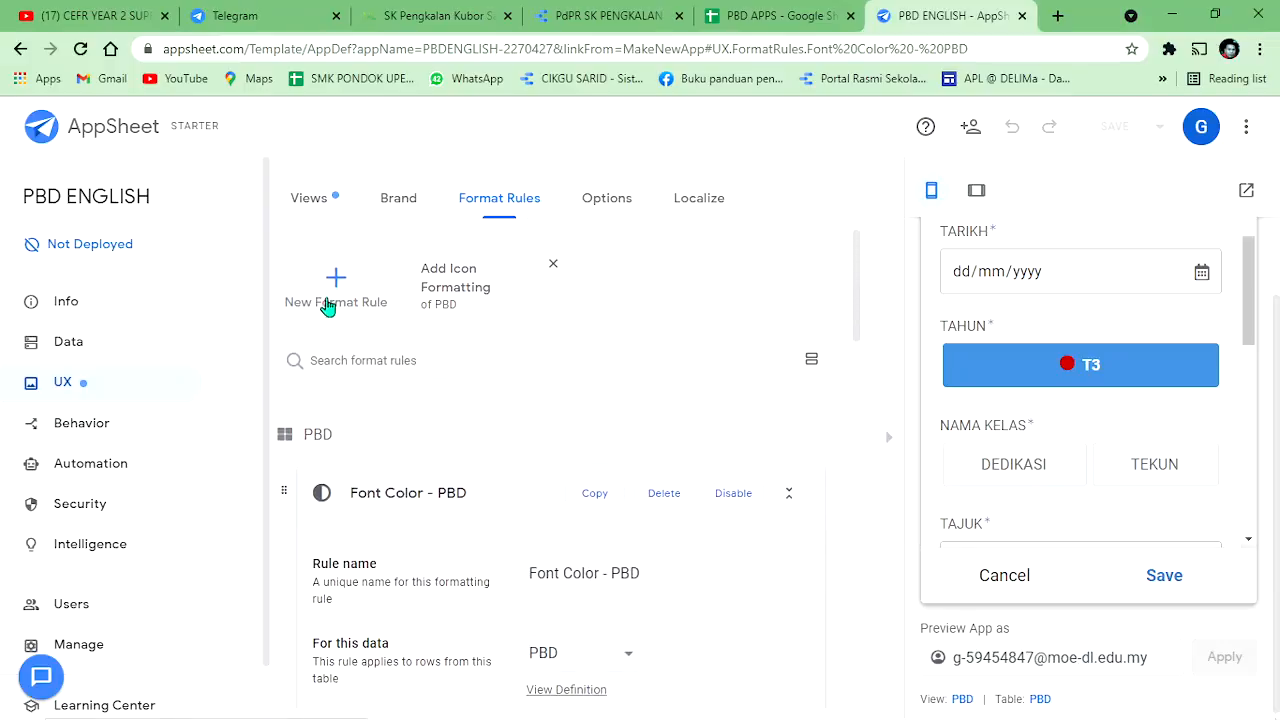
left_click(330, 300)
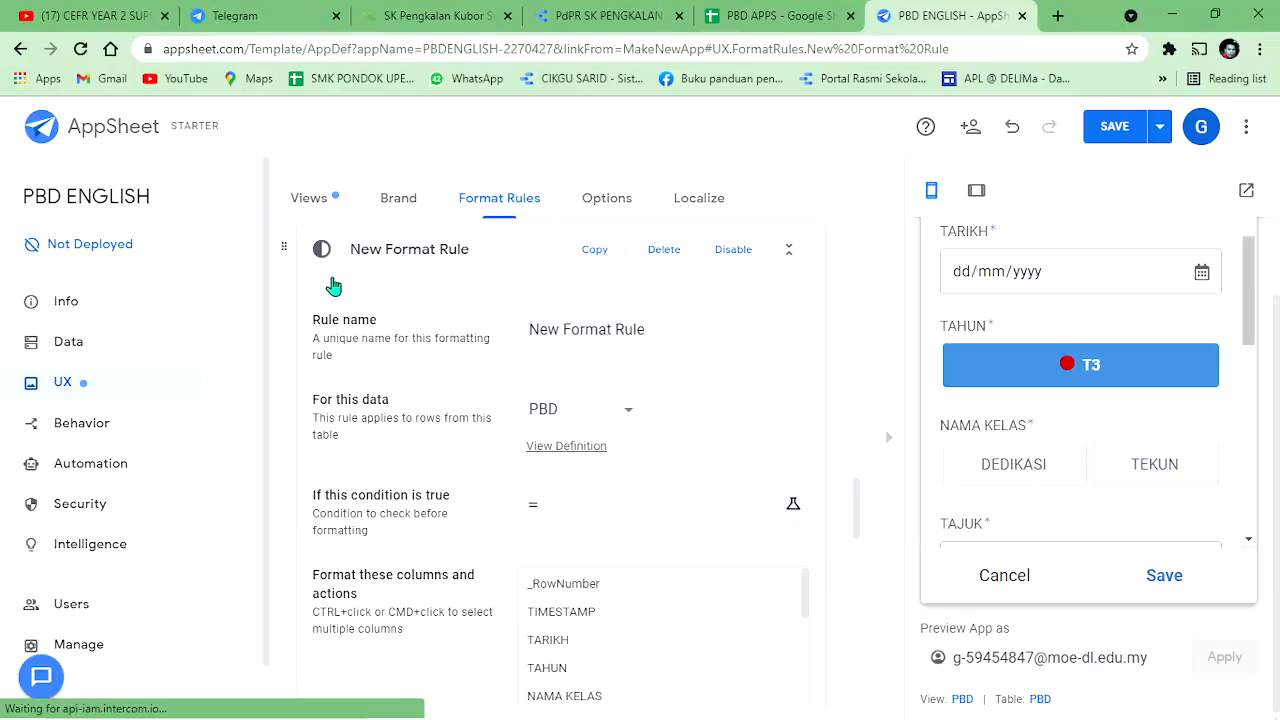
scroll(745, 390, "down", 3)
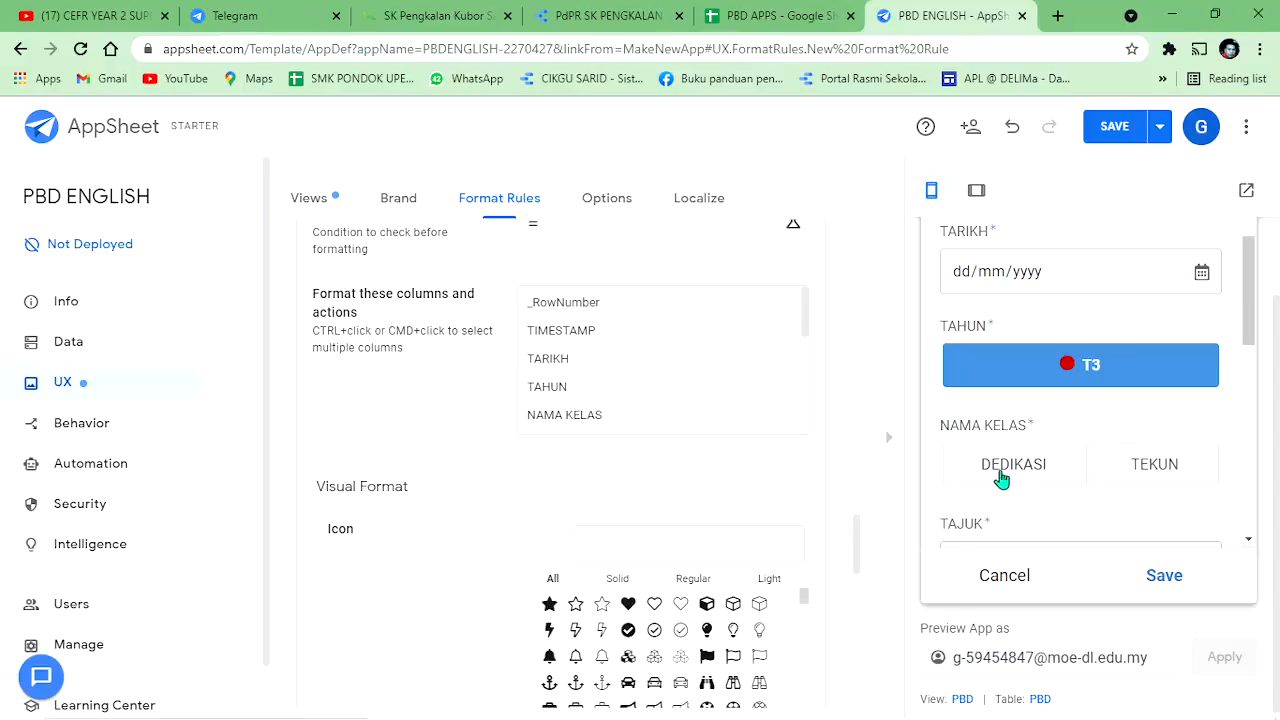
scroll(653, 410, "down", 1)
left_click(581, 322)
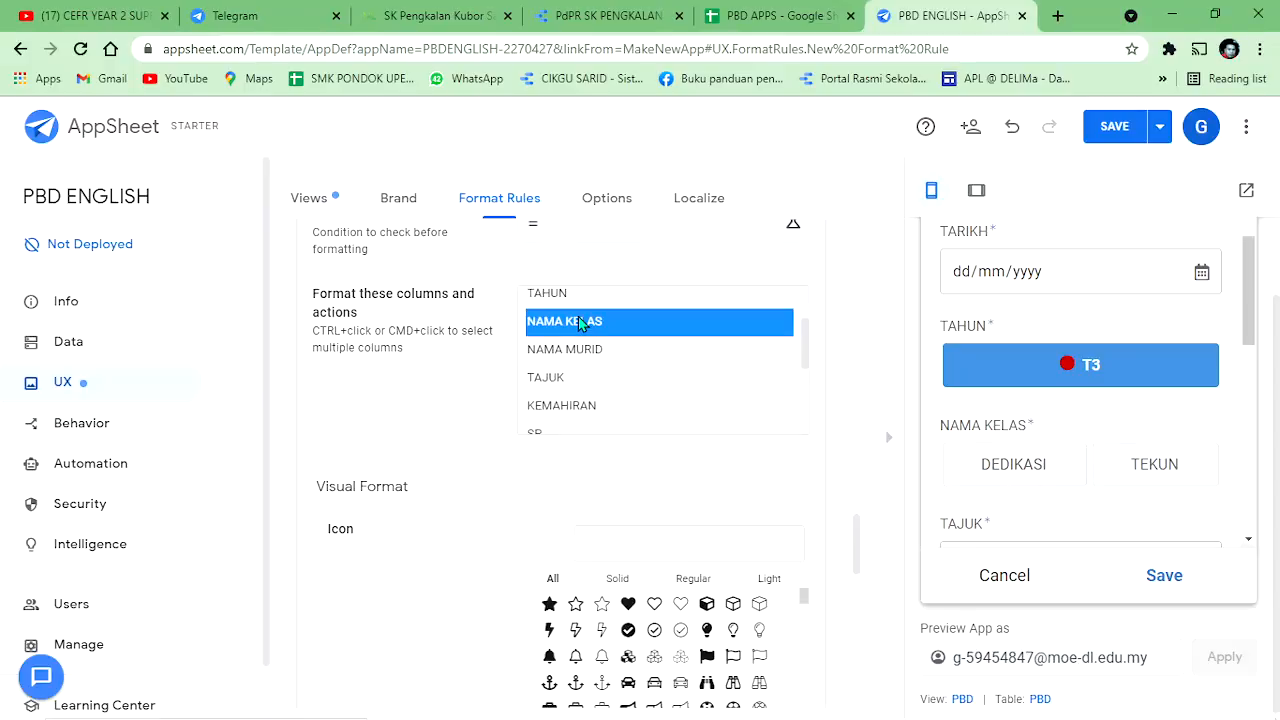
Step: Give the NAMA KELAS rule a bullhorn icon, pink highlight and red text, choosing T3 for TAHUN in the form preview
scroll(803, 397, "down", 3)
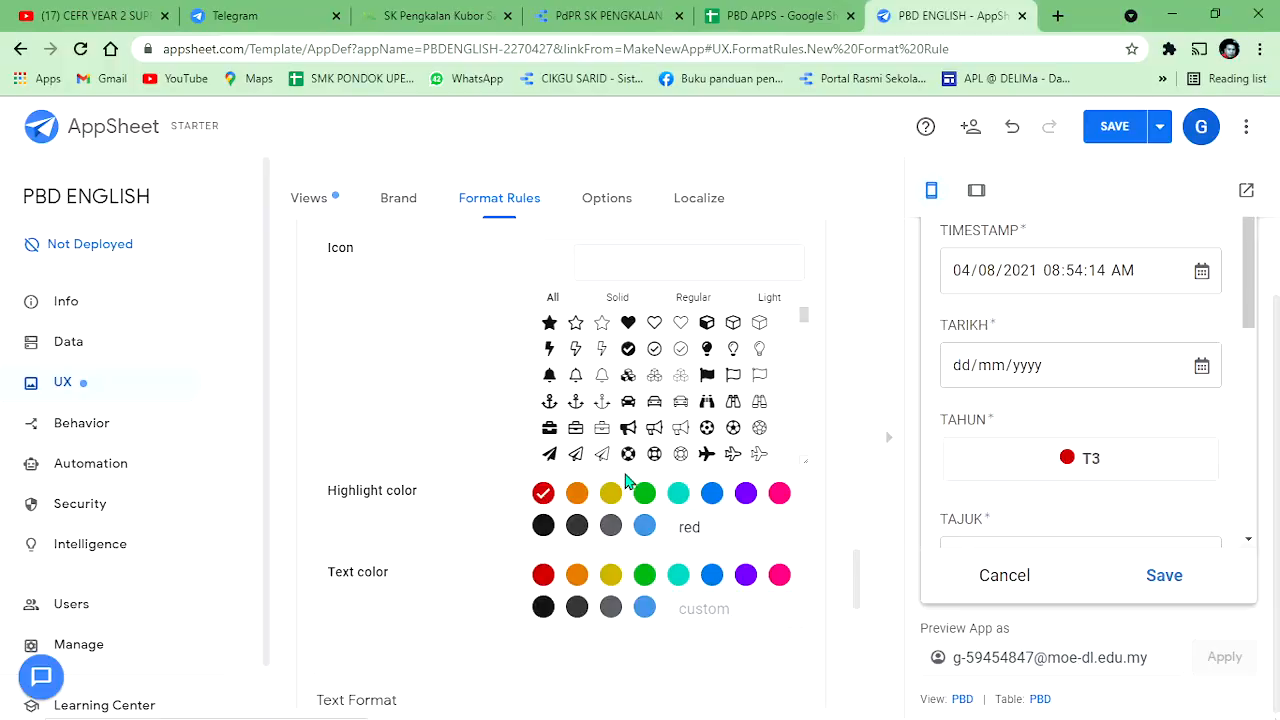
scroll(1183, 466, "down", 1)
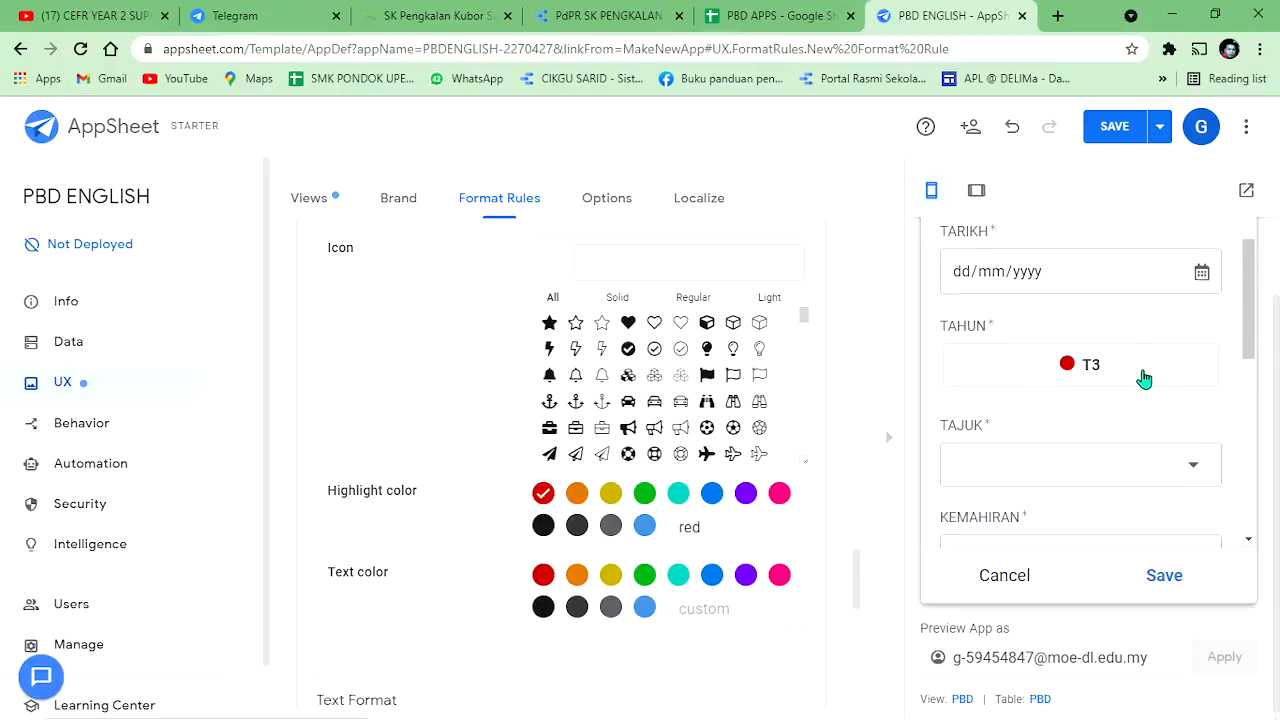
left_click(1144, 376)
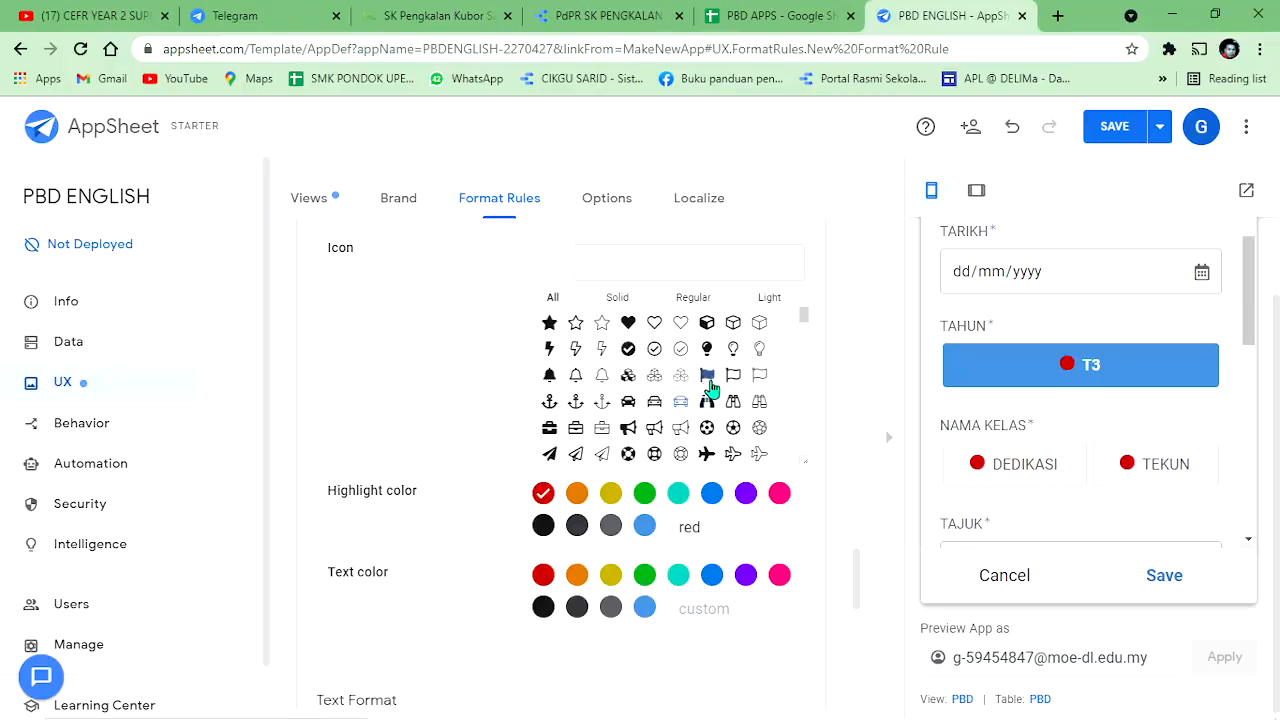
left_click(628, 427)
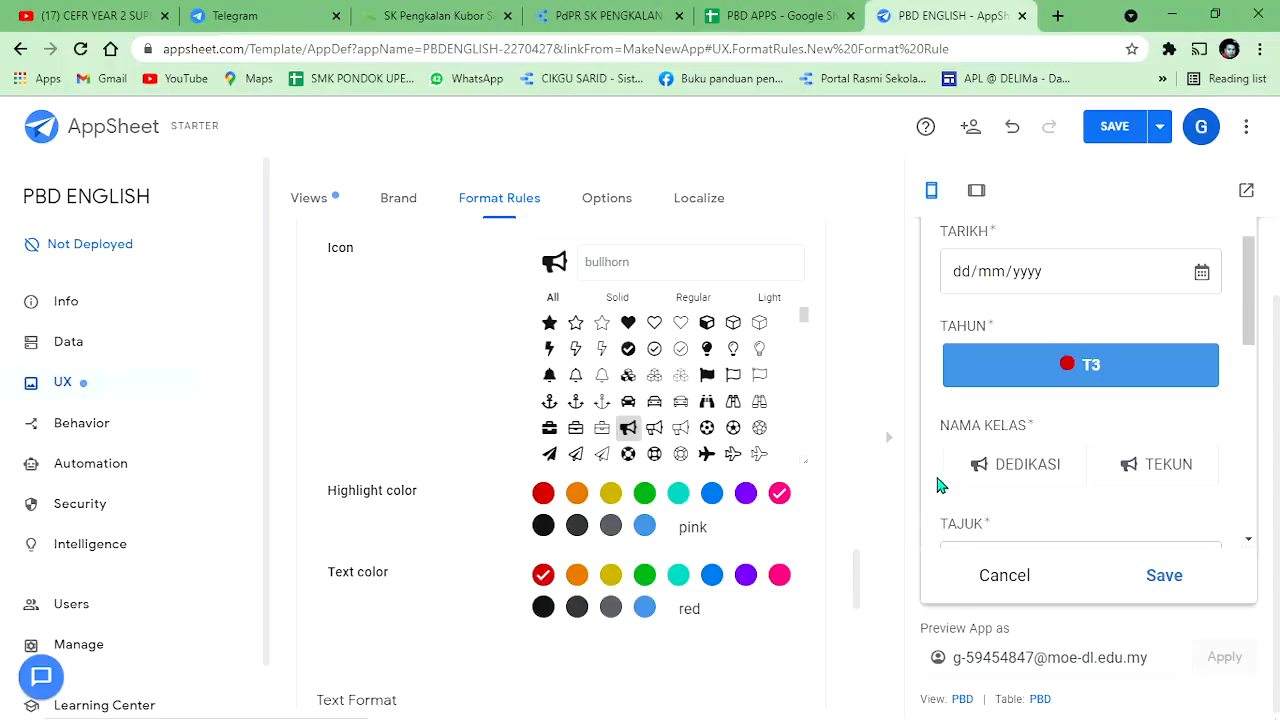
Step: Try the underline, bold, uppercase and strikethrough text formats on the NAMA KELAS rule
scroll(848, 518, "down", 2)
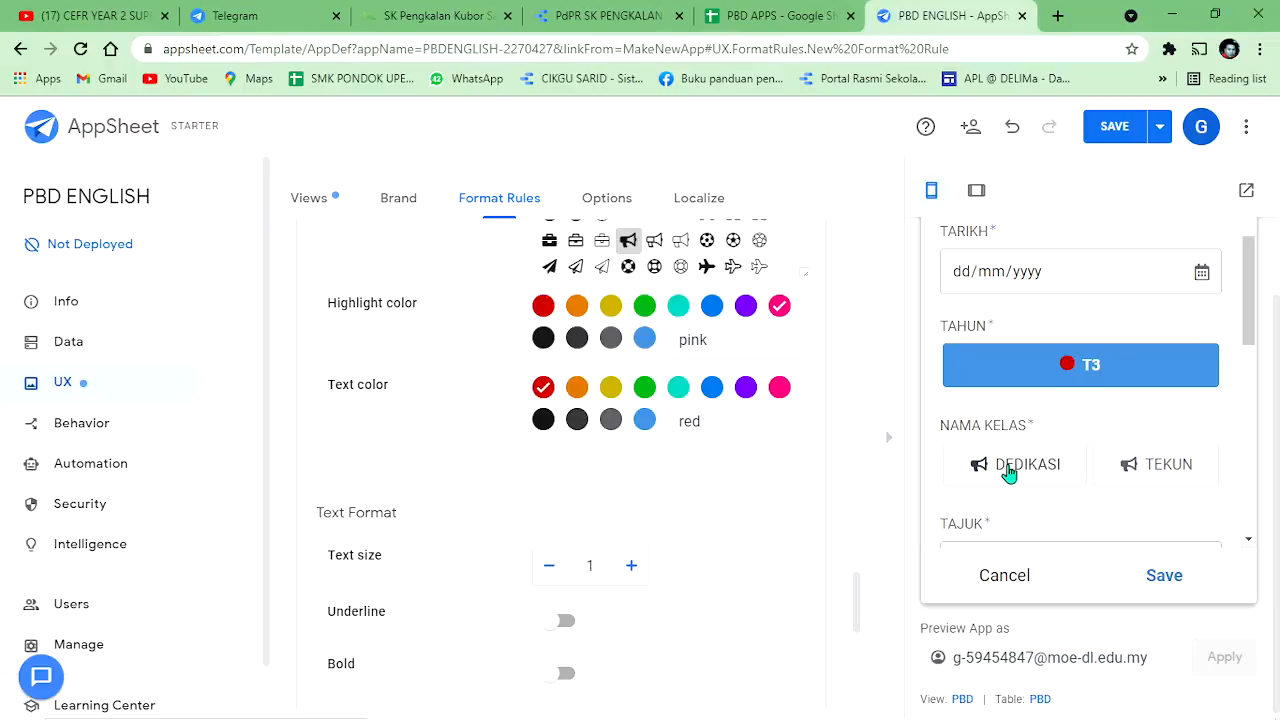
scroll(706, 472, "down", 2)
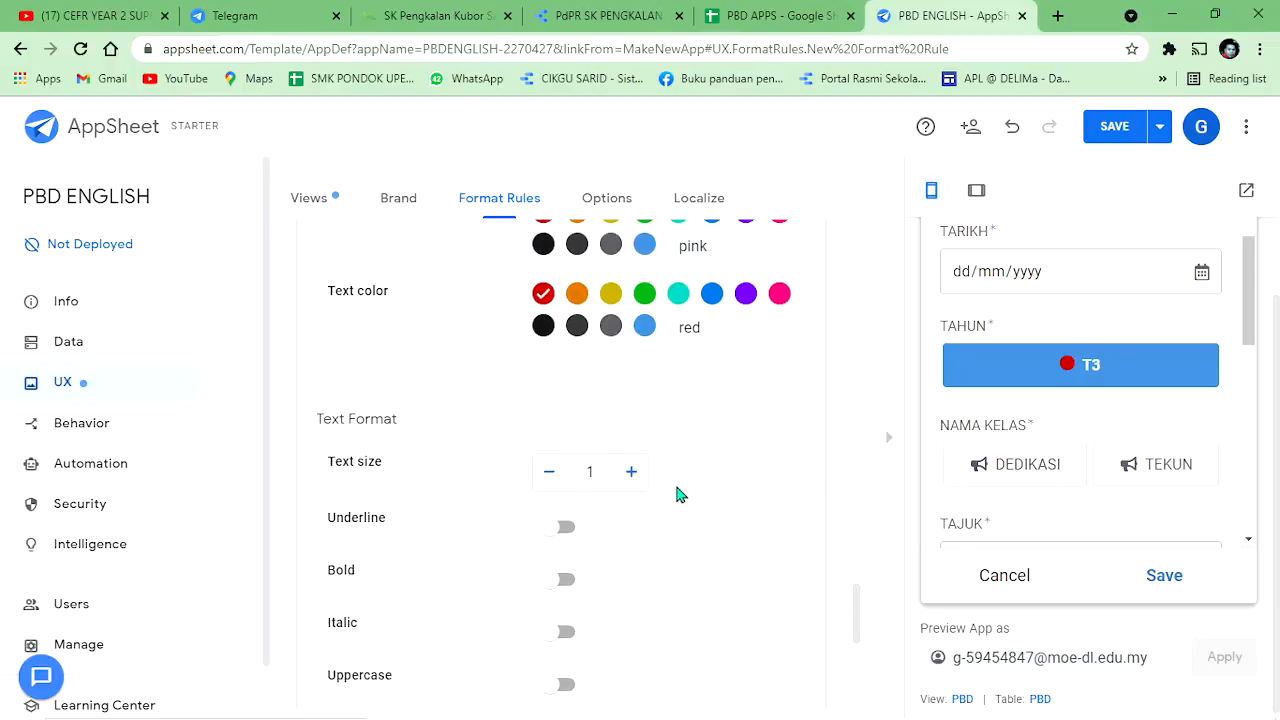
left_click(563, 527)
left_click(563, 528)
left_click(563, 582)
left_click(563, 581)
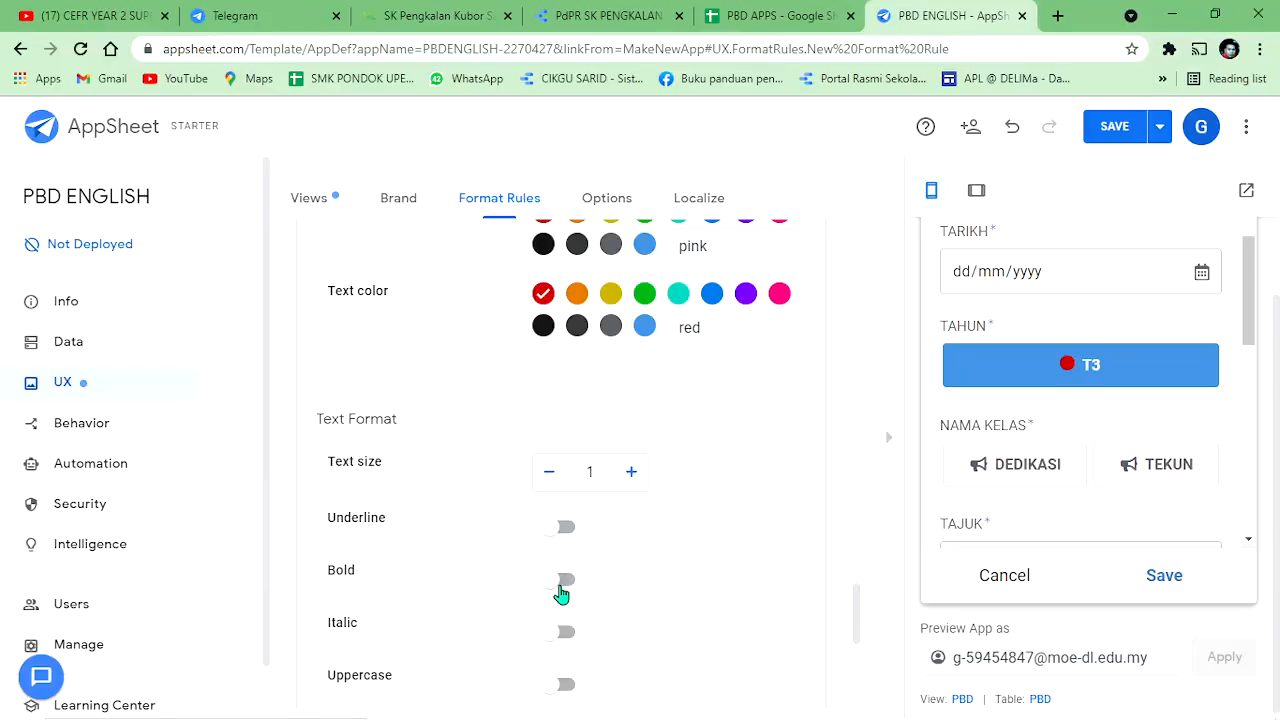
scroll(561, 594, "down", 1)
scroll(561, 594, "down", 1)
left_click(560, 507)
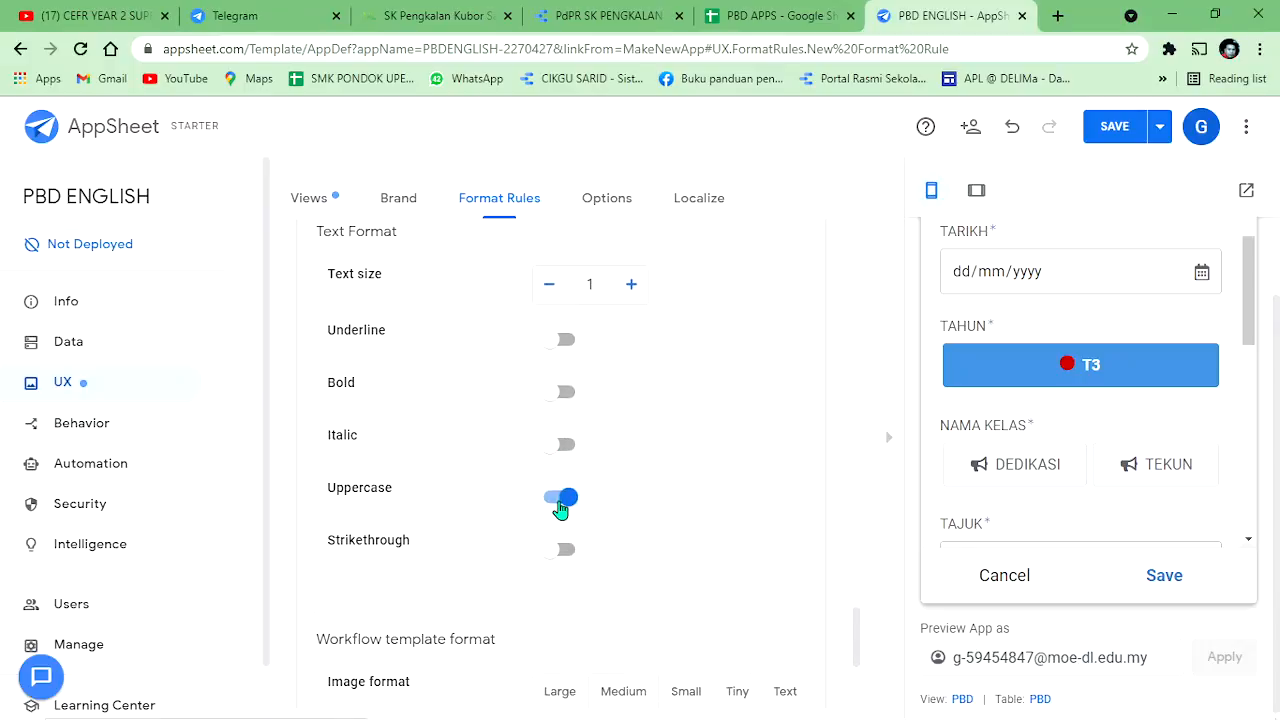
left_click(560, 507)
left_click(560, 552)
left_click(560, 552)
scroll(620, 545, "down", 2)
scroll(705, 520, "up", 3)
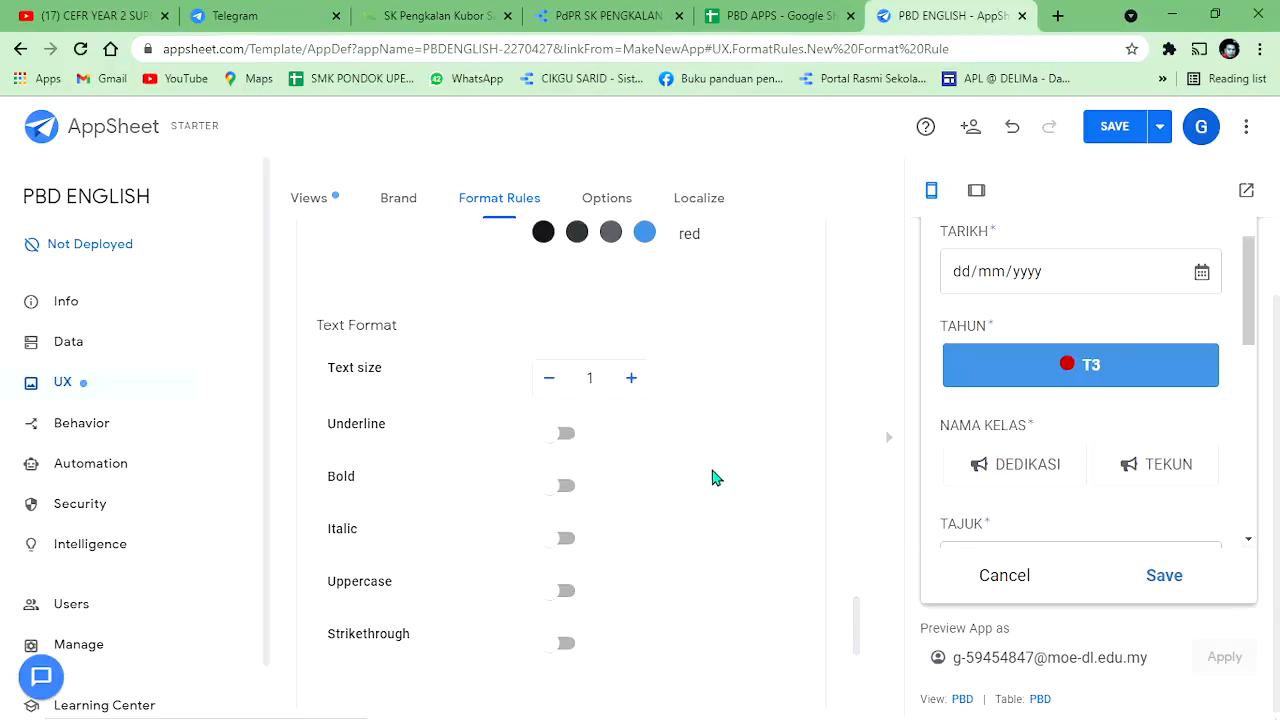
Step: Open the TAJUK choices in the form preview and save the app with the NAMA KELAS rule
scroll(712, 477, "up", 3)
scroll(1037, 391, "down", 3)
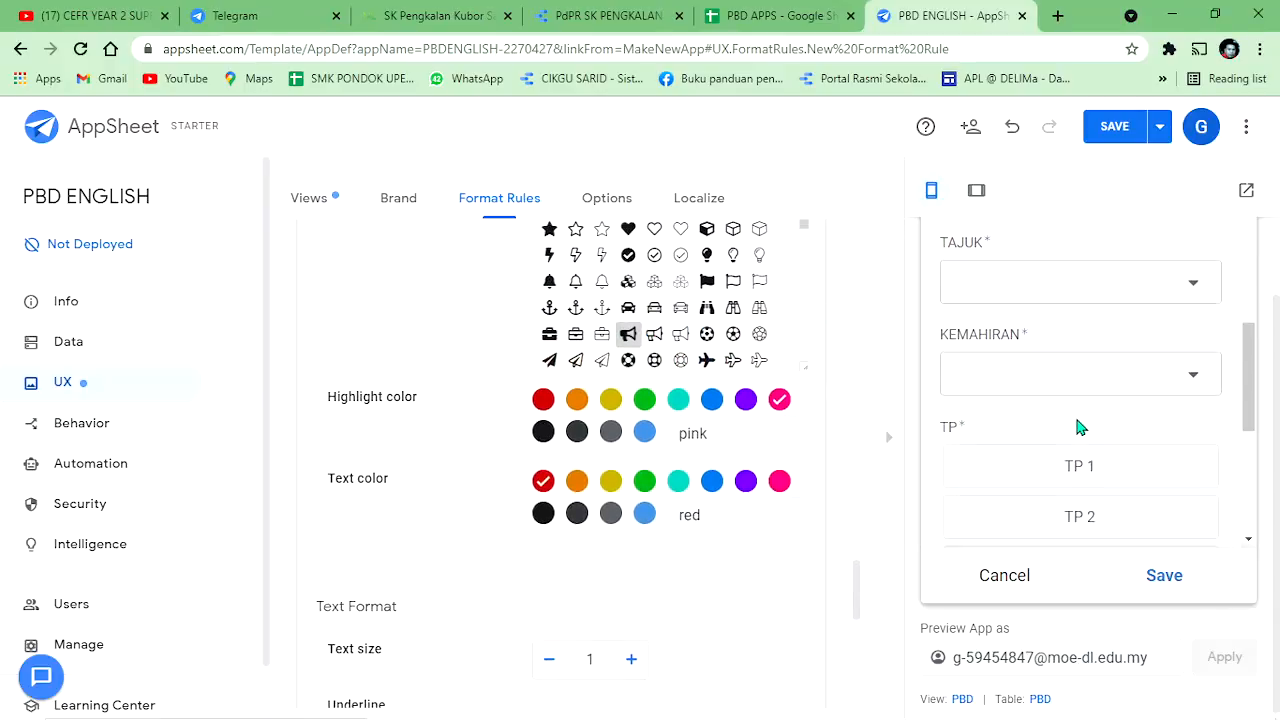
scroll(1070, 427, "up", 2)
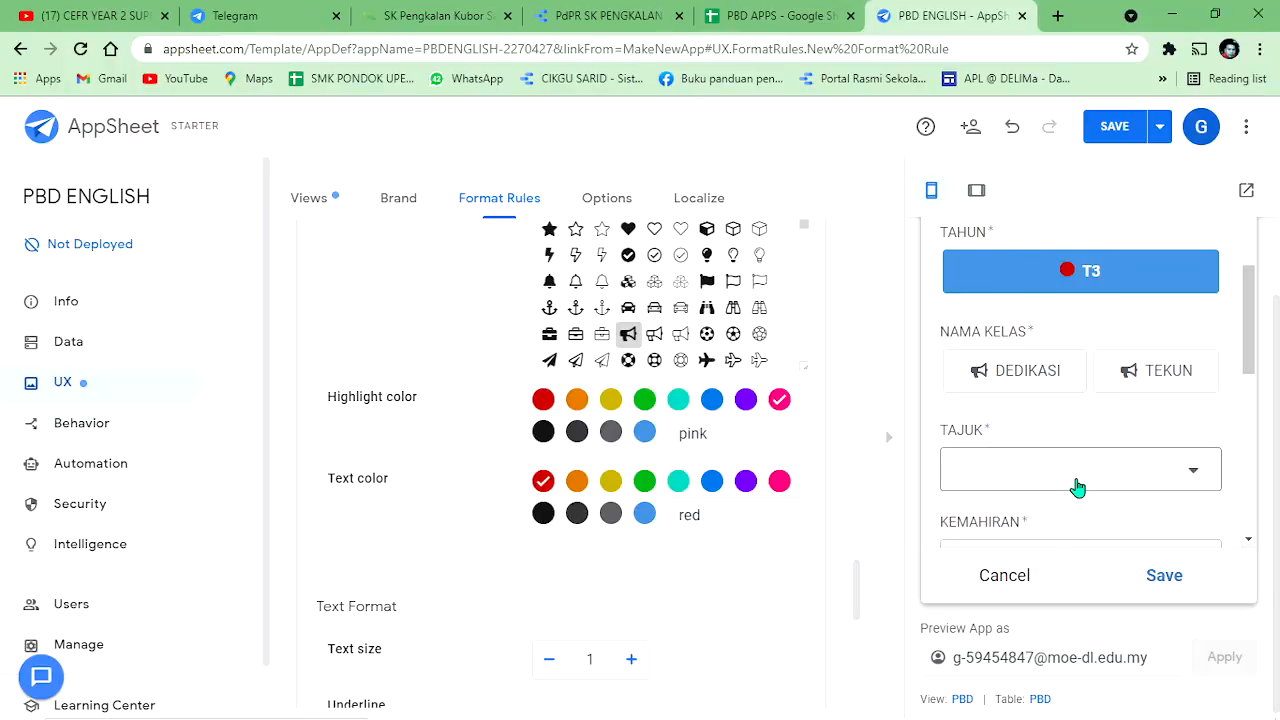
left_click(1119, 470)
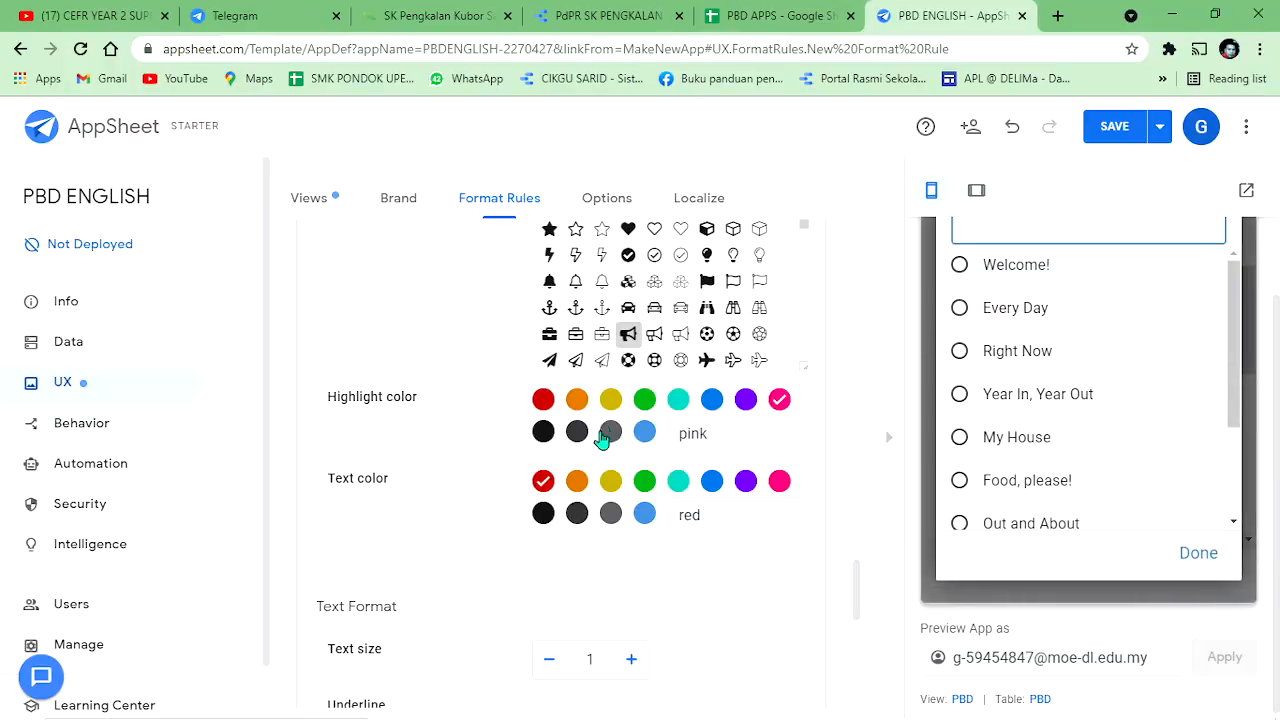
scroll(788, 443, "up", 2)
scroll(788, 443, "up", 6)
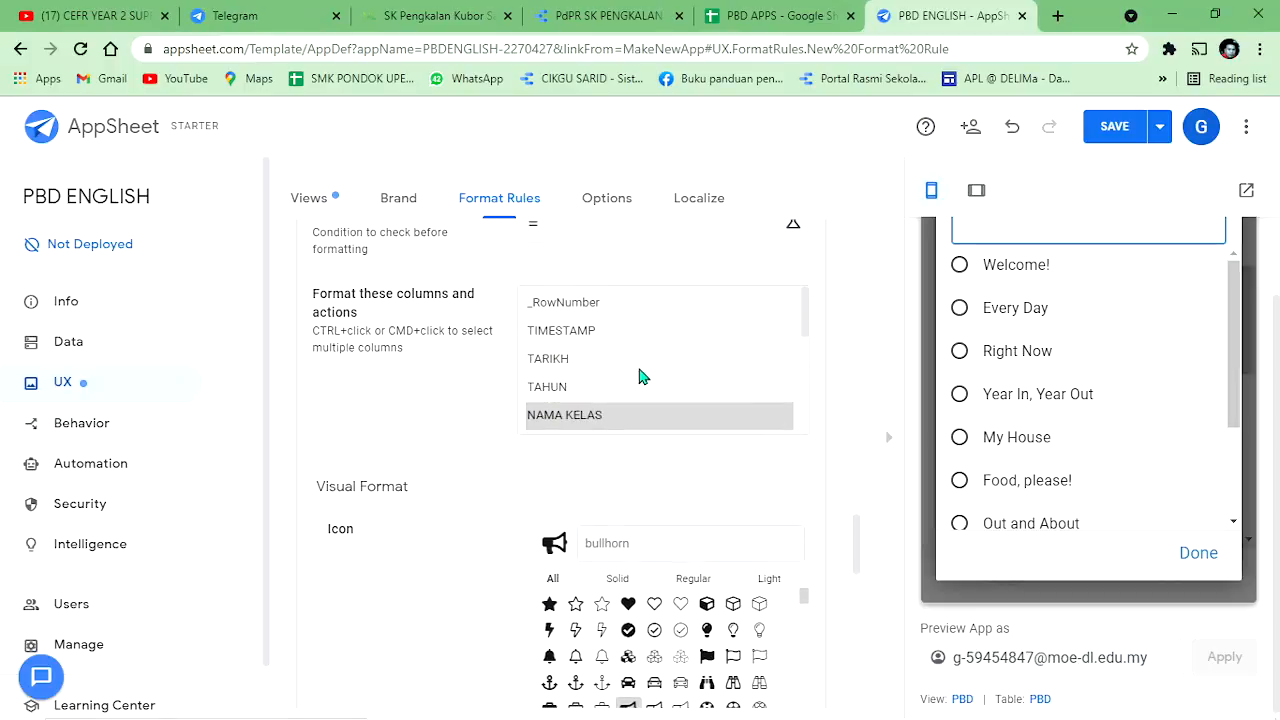
scroll(552, 370, "up", 3)
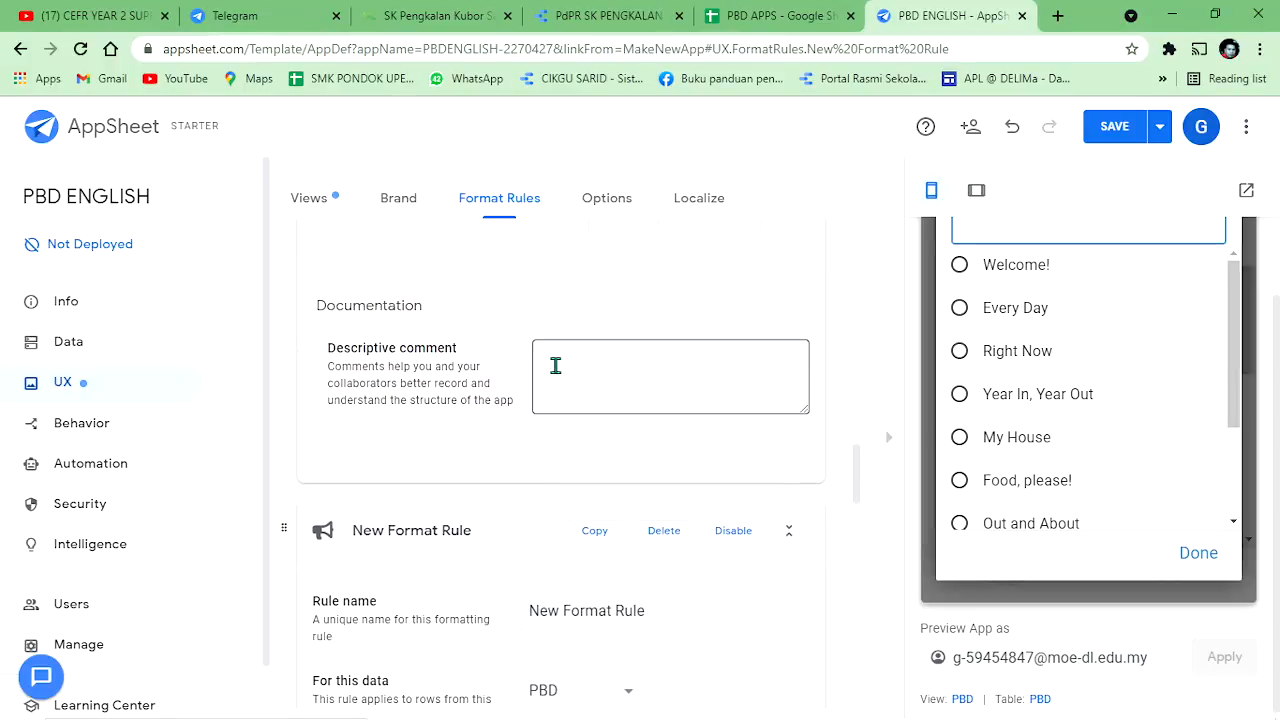
scroll(557, 372, "up", 1)
left_click(1114, 126)
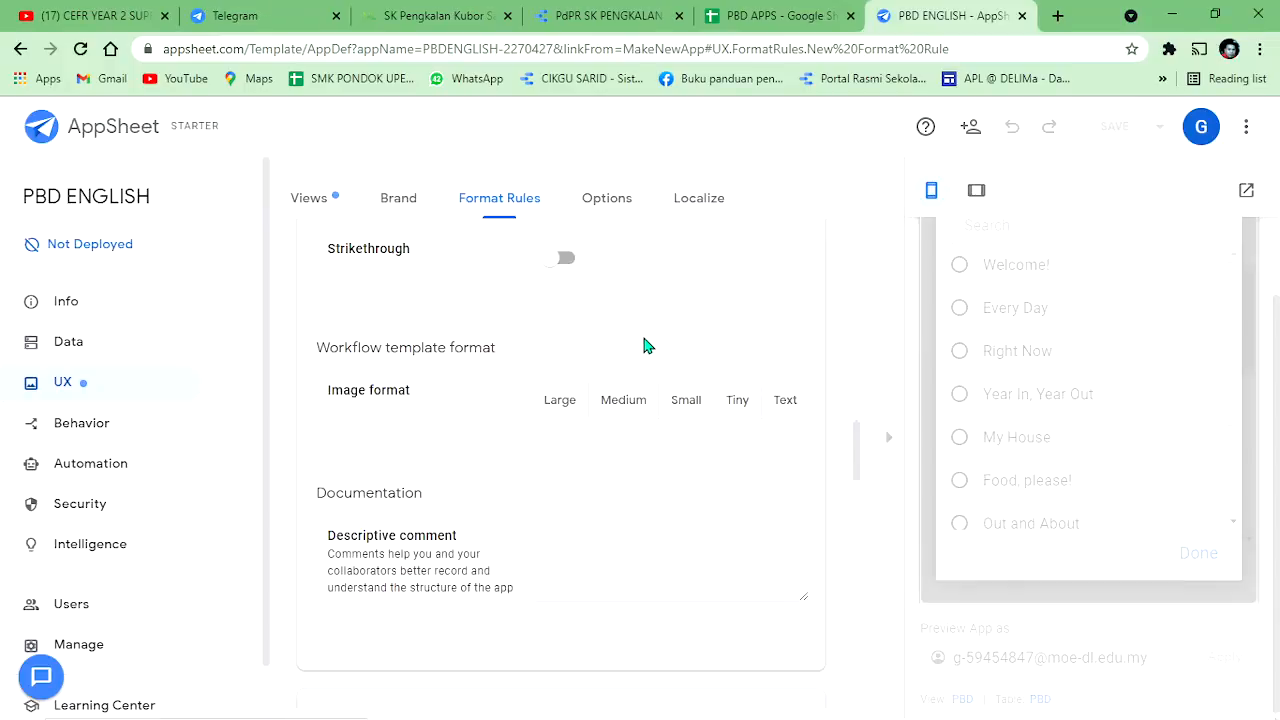
Step: Add another format rule for the PBD table and apply it to the TAJUK column
scroll(528, 403, "up", 3)
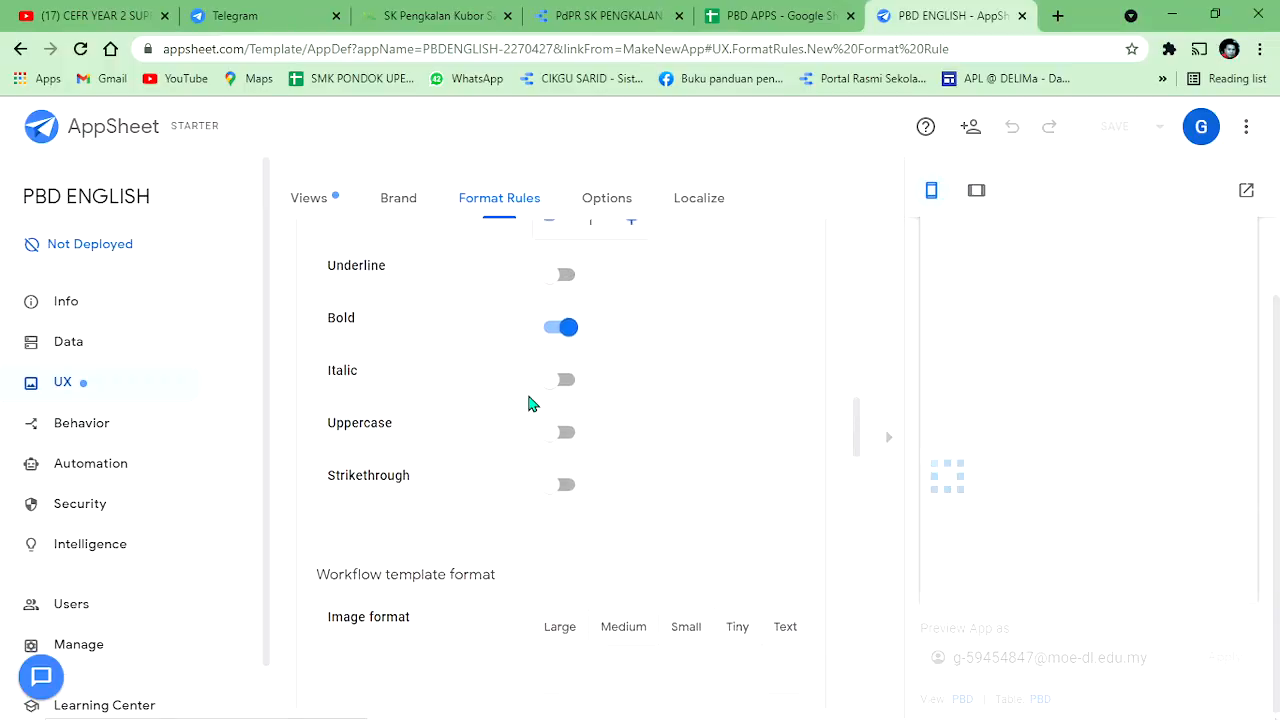
scroll(528, 403, "up", 5)
scroll(532, 402, "up", 8)
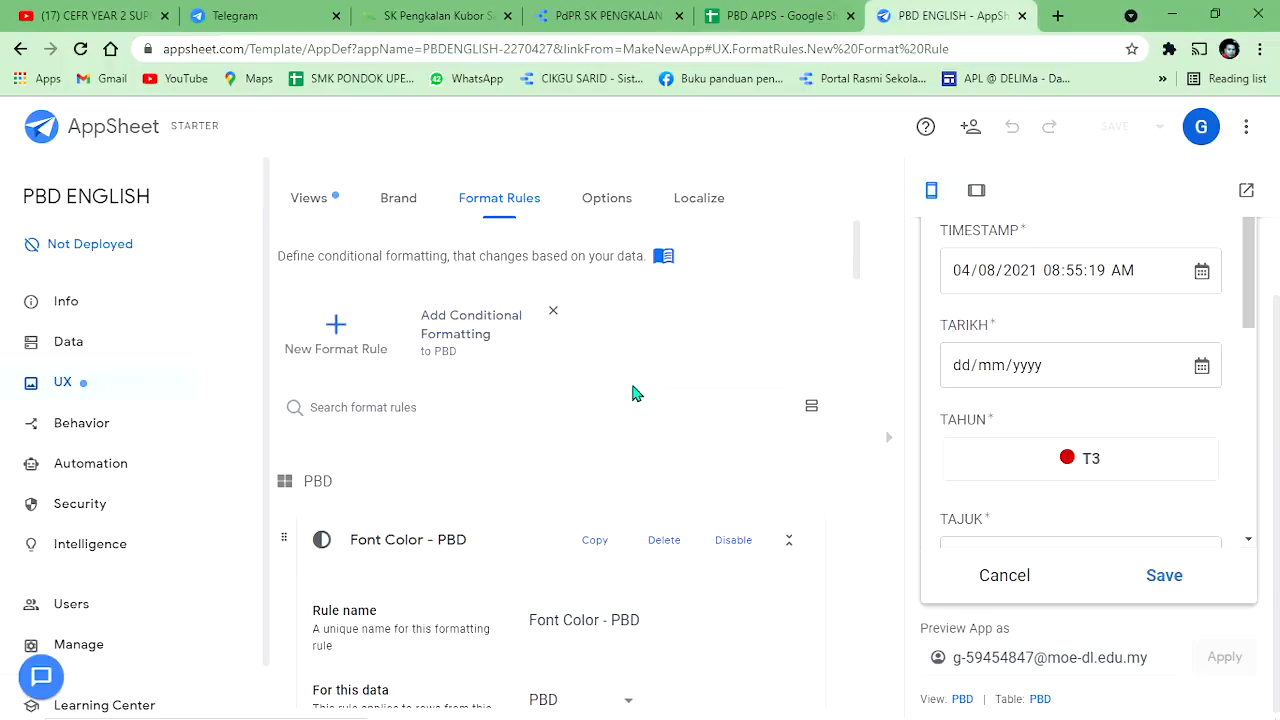
left_click(356, 330)
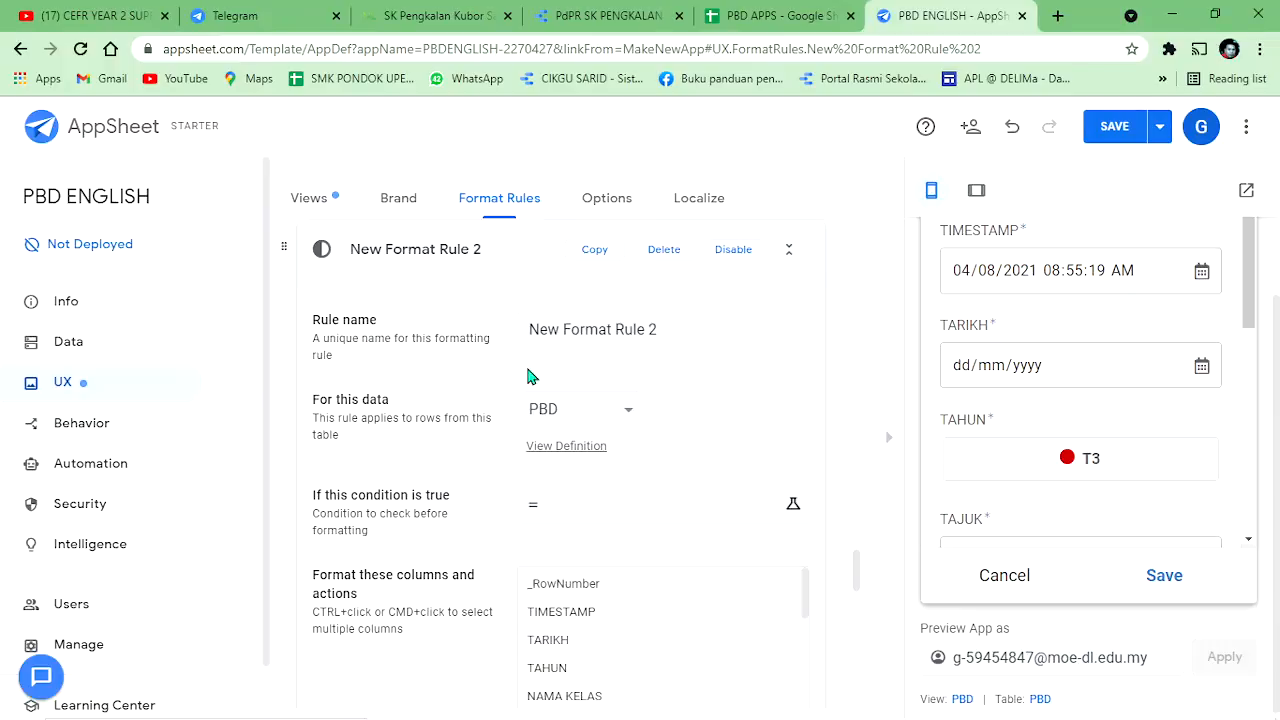
scroll(986, 460, "down", 2)
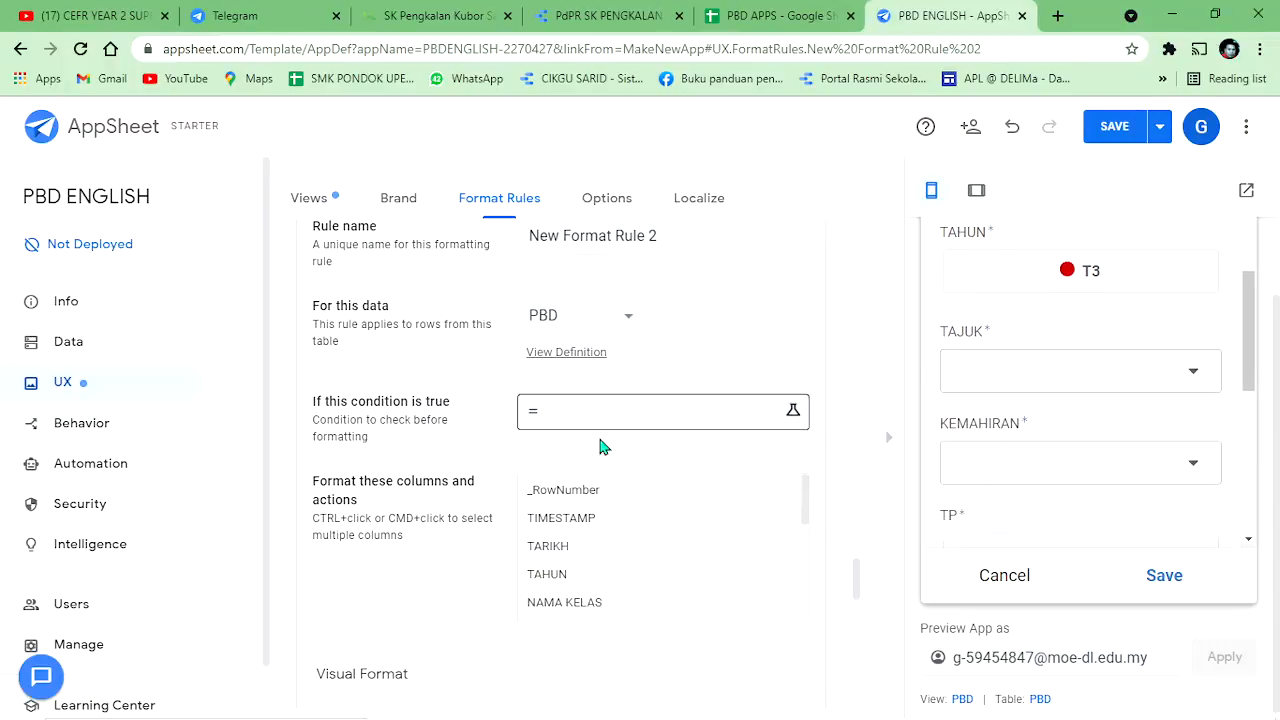
scroll(647, 476, "down", 2)
scroll(612, 390, "down", 1)
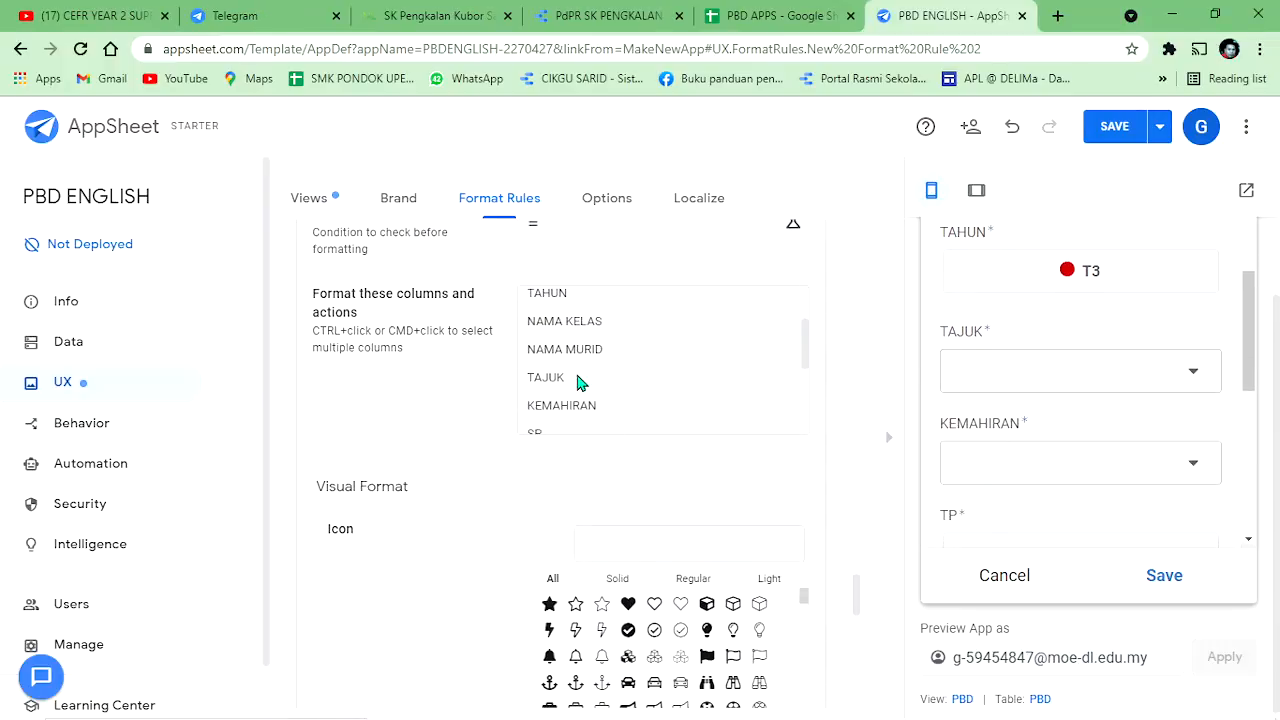
left_click(572, 379)
Step: Open the TAJUK choices in the form preview and give the TAJUK rule a lightbulb icon
scroll(1002, 431, "down", 4)
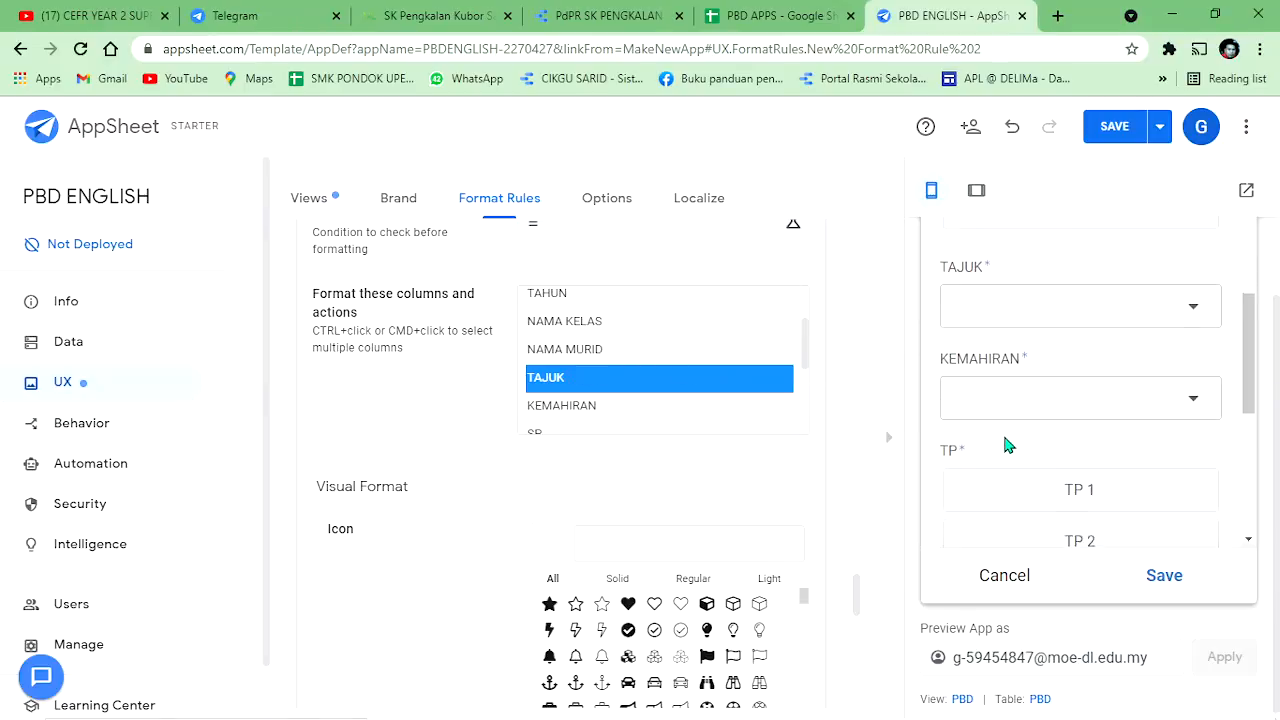
scroll(1018, 454, "up", 1)
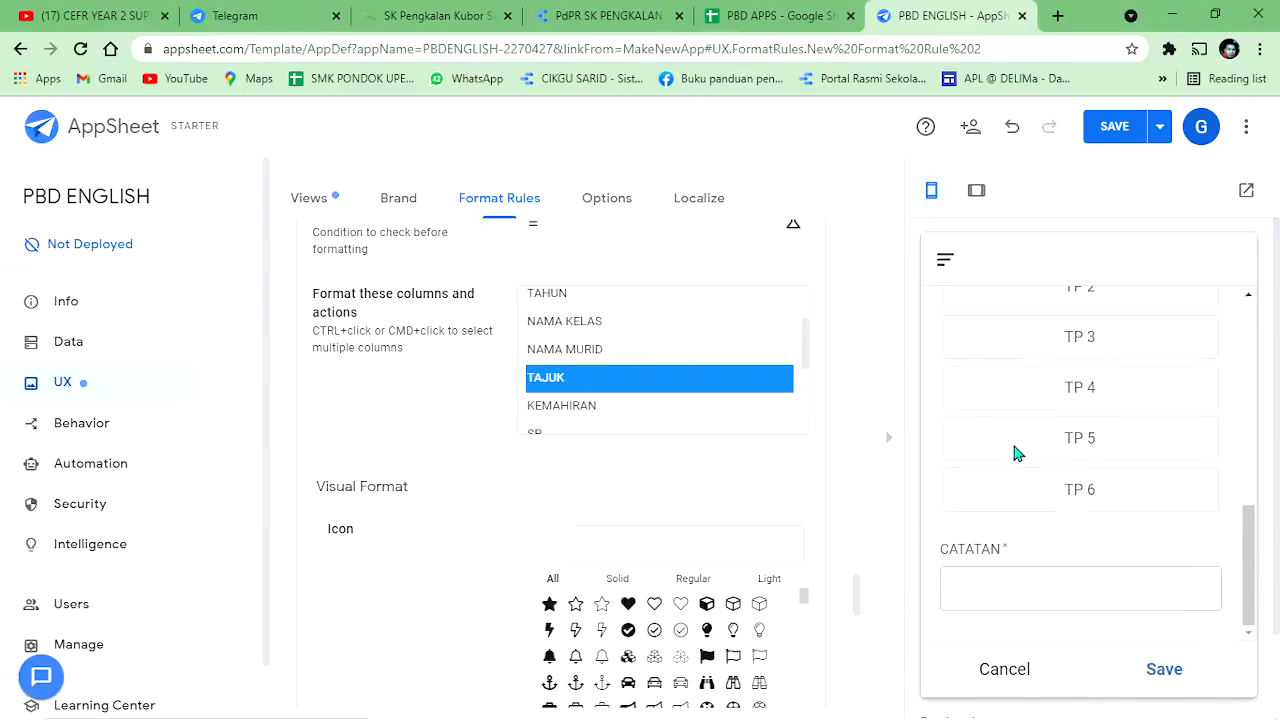
scroll(1015, 453, "up", 4)
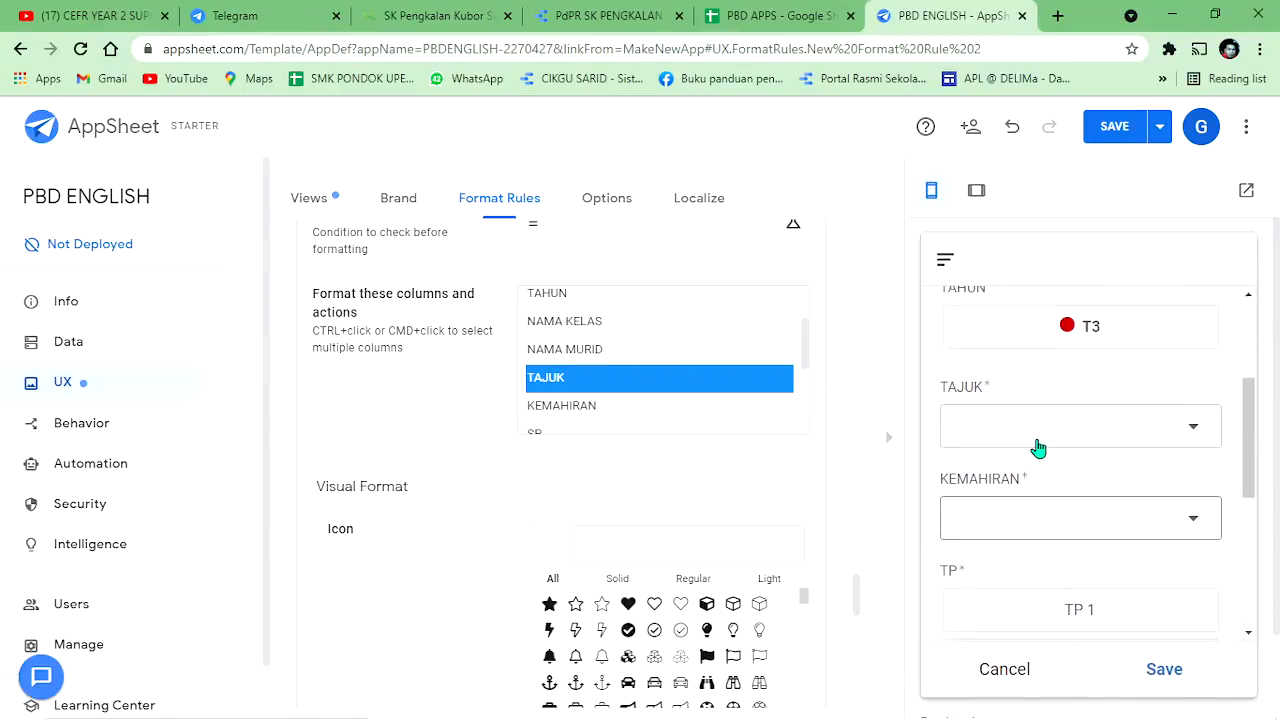
left_click(1049, 441)
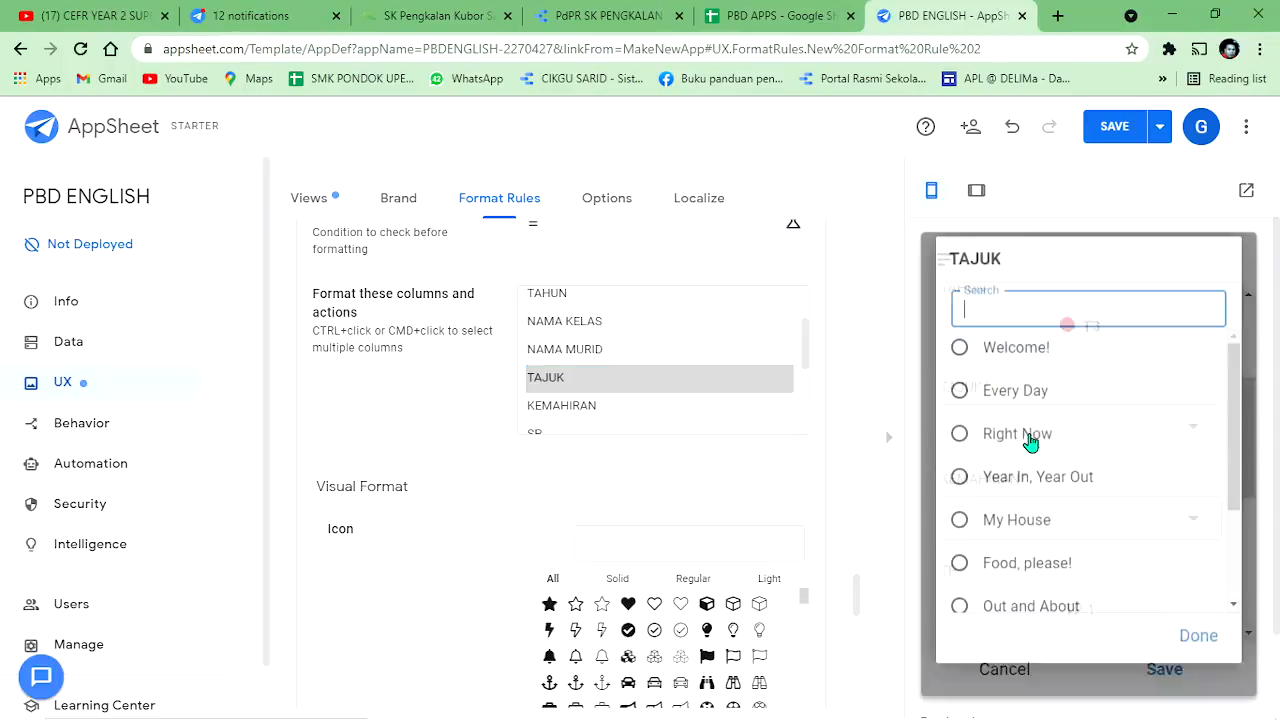
left_click(558, 387)
scroll(663, 497, "down", 2)
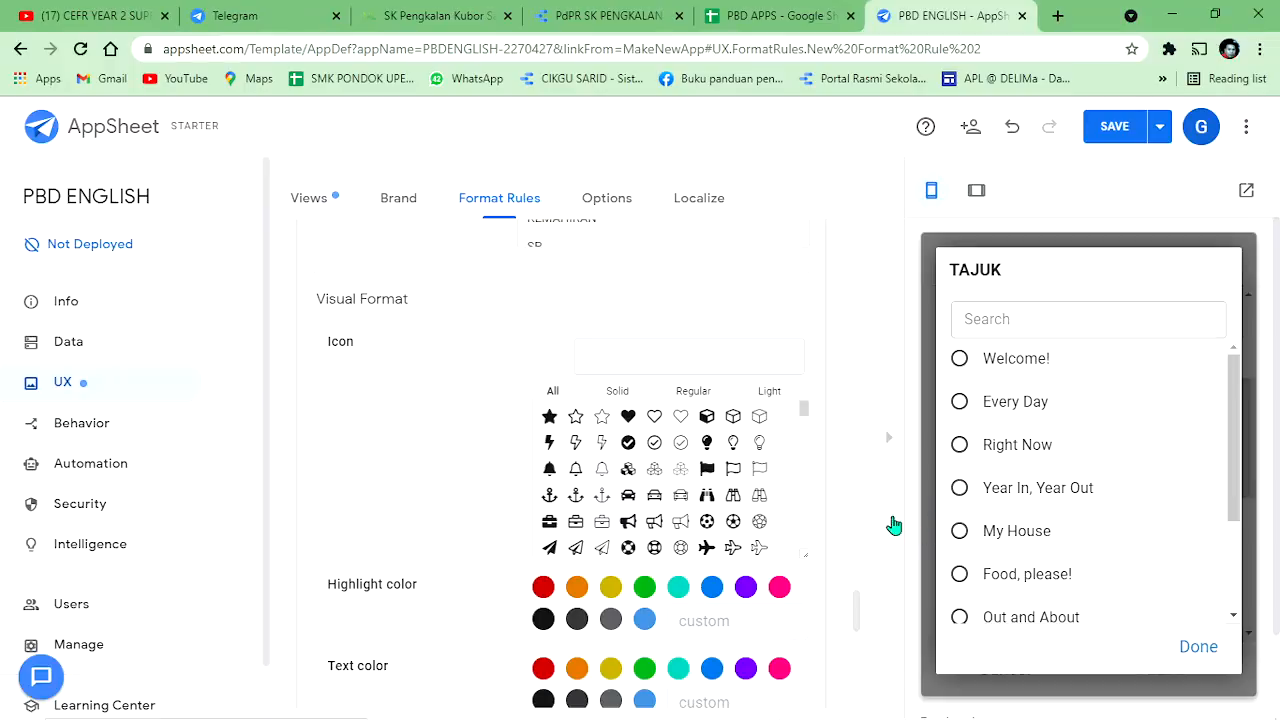
left_click(706, 444)
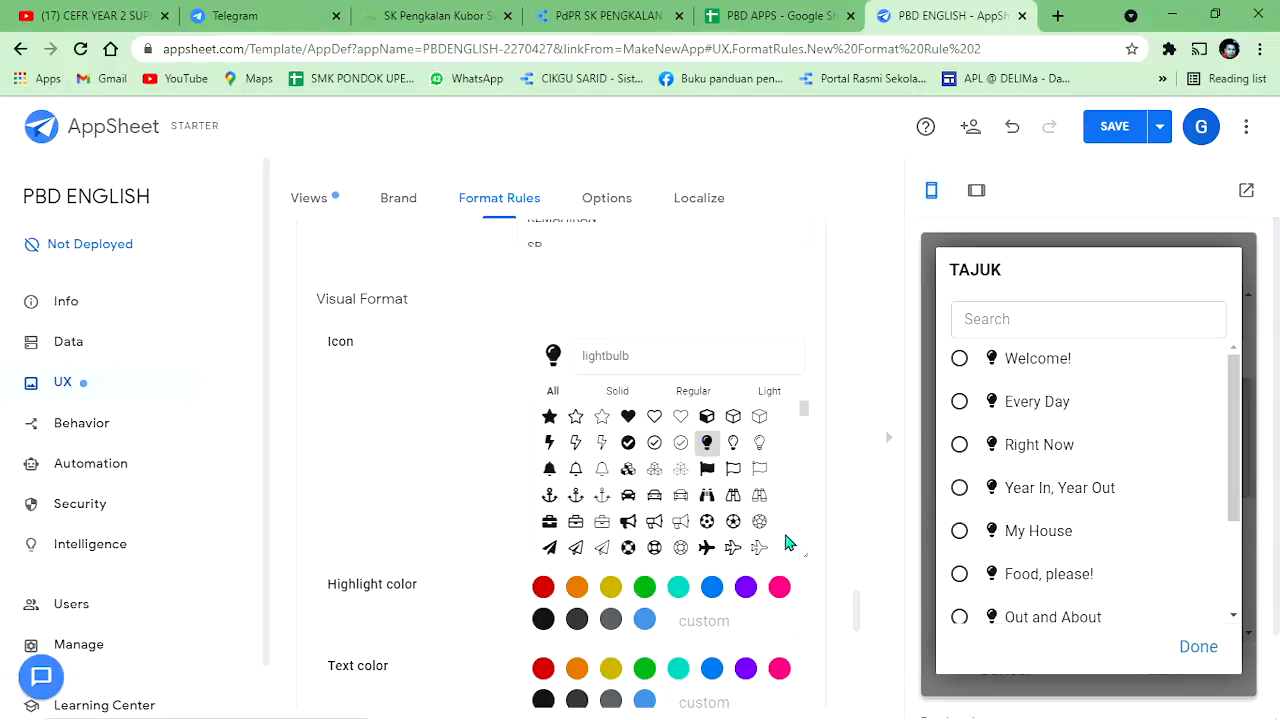
Step: Set the TAJUK rule's highlight color to red and its text color to blue, and check the choices in the preview
left_click(543, 588)
left_click(779, 670)
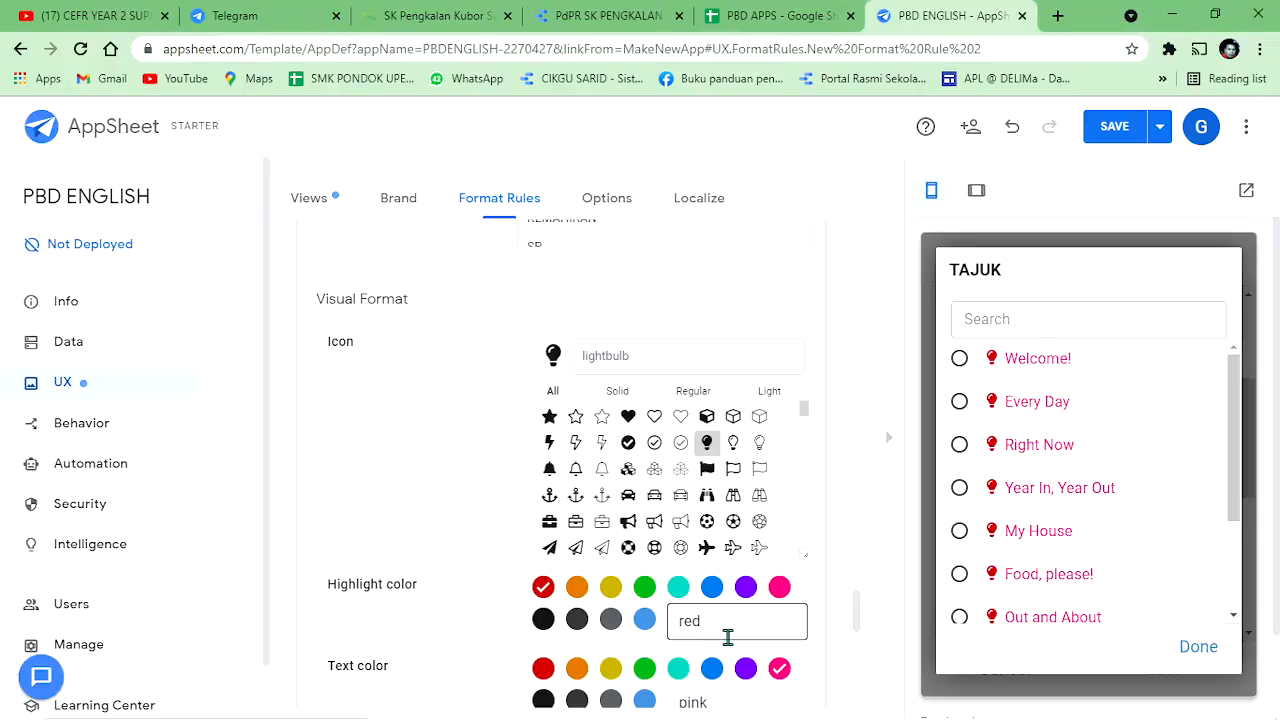
left_click(711, 668)
scroll(1048, 460, "down", 5)
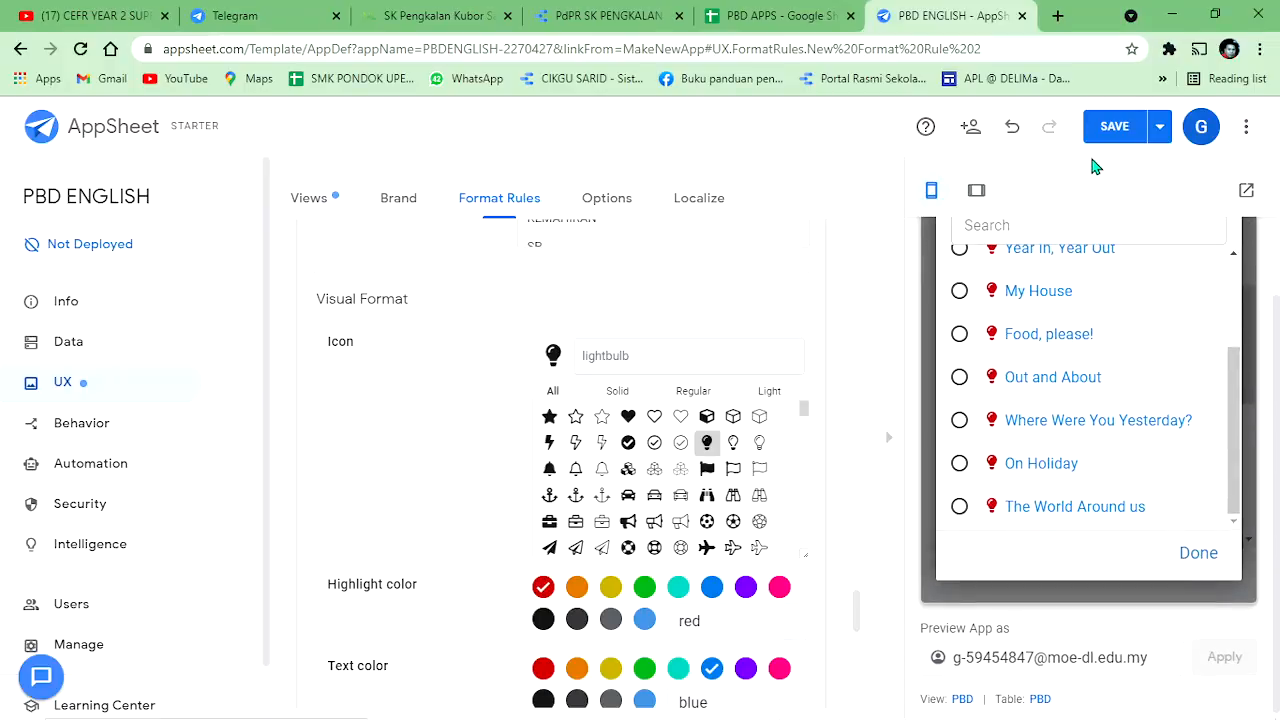
Step: Save the app and start a test entry in the form preview with TARIKH 04/08/2021, TAHUN T3 and NAMA KELAS DEDIKASI
left_click(1118, 130)
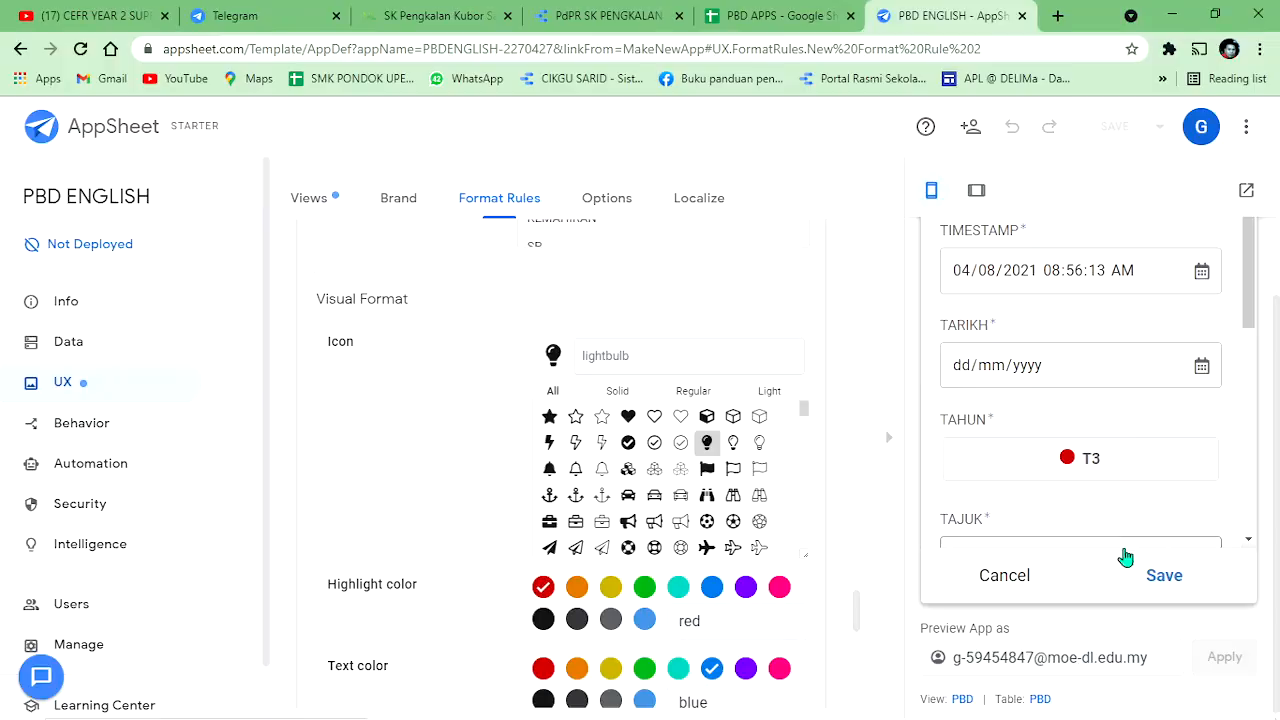
left_click(1201, 458)
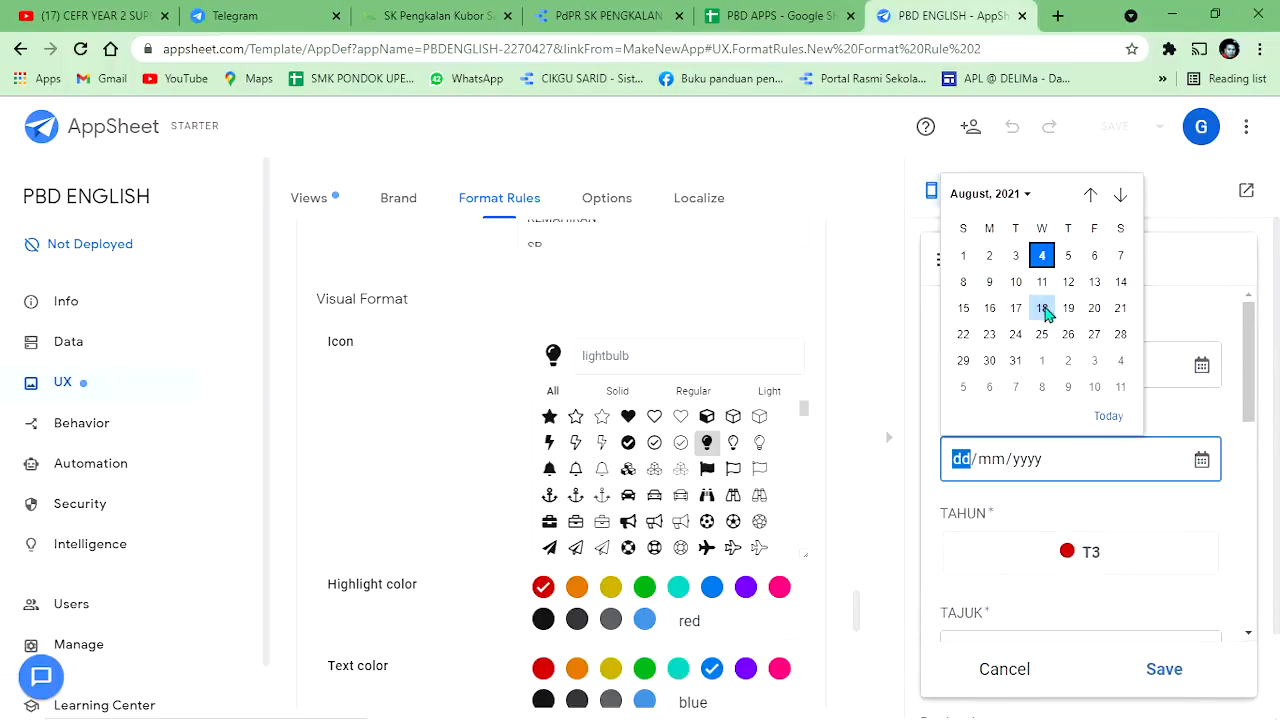
left_click(1048, 258)
scroll(1150, 400, "down", 2)
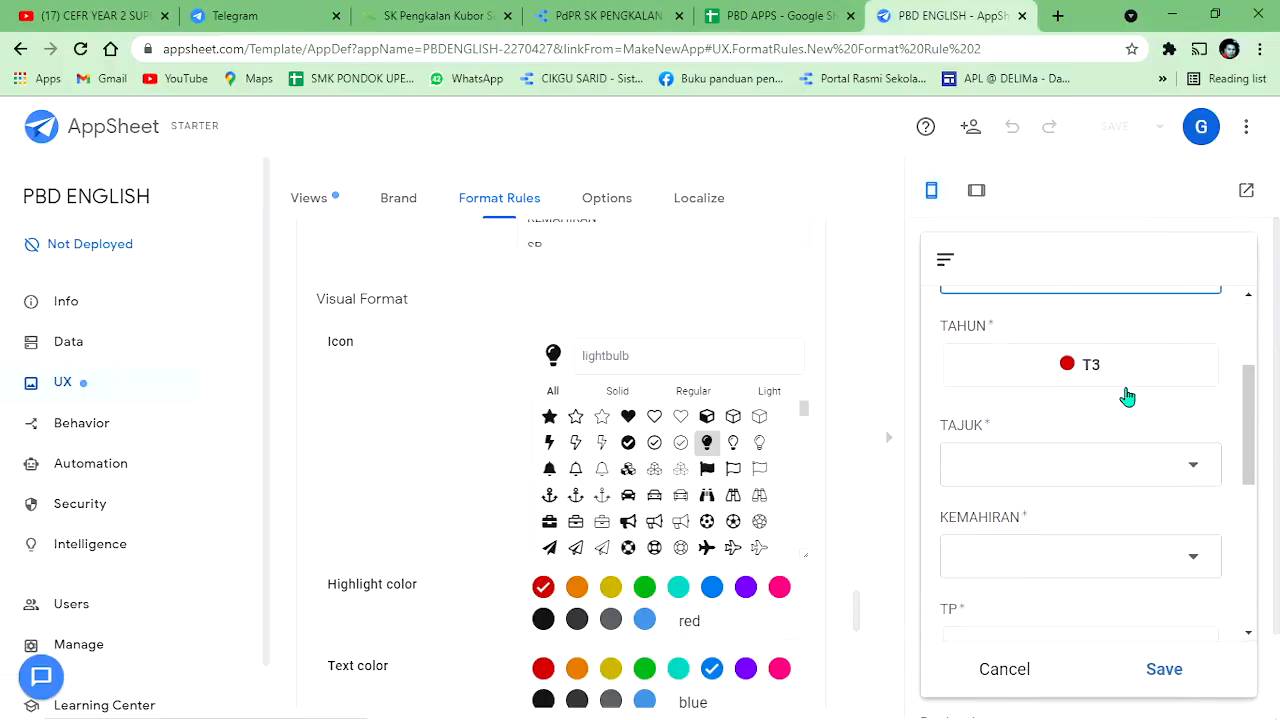
left_click(1097, 366)
left_click(1013, 478)
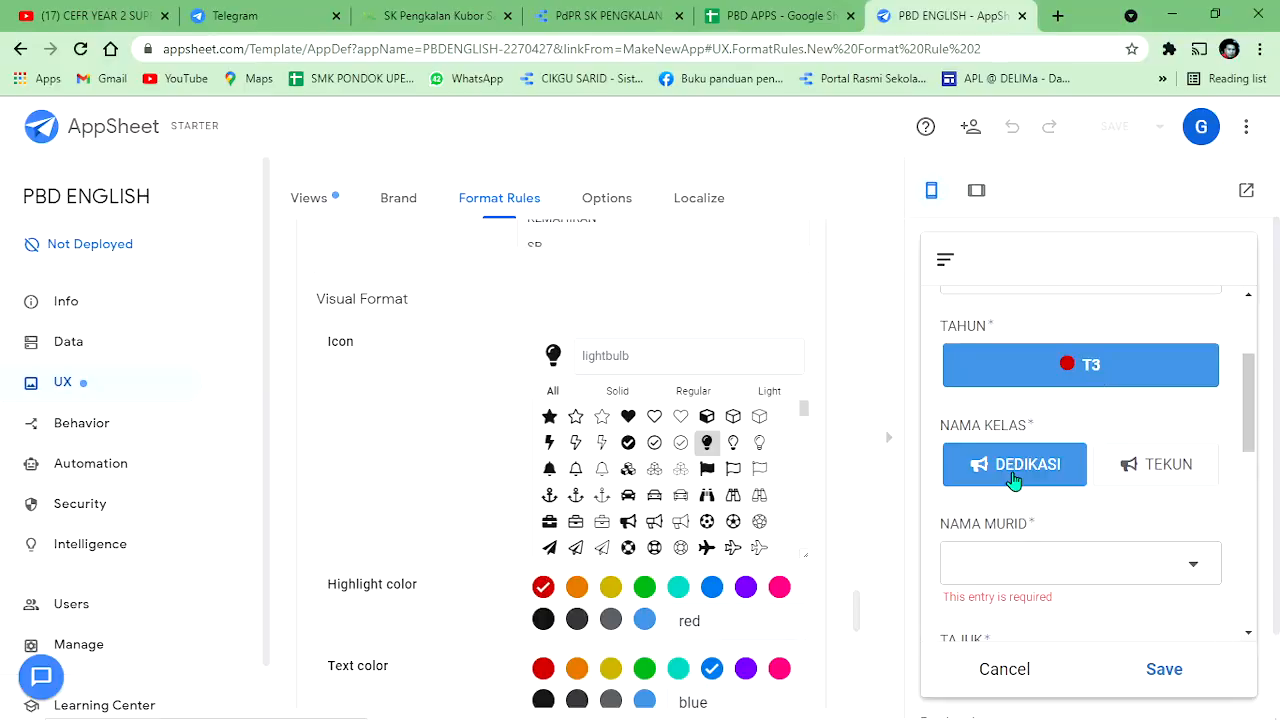
Step: Choose the first student listed under NAMA MURID and set TAJUK to "Where Were You Yesterday?"
scroll(1106, 443, "down", 1)
left_click(1106, 465)
left_click(993, 386)
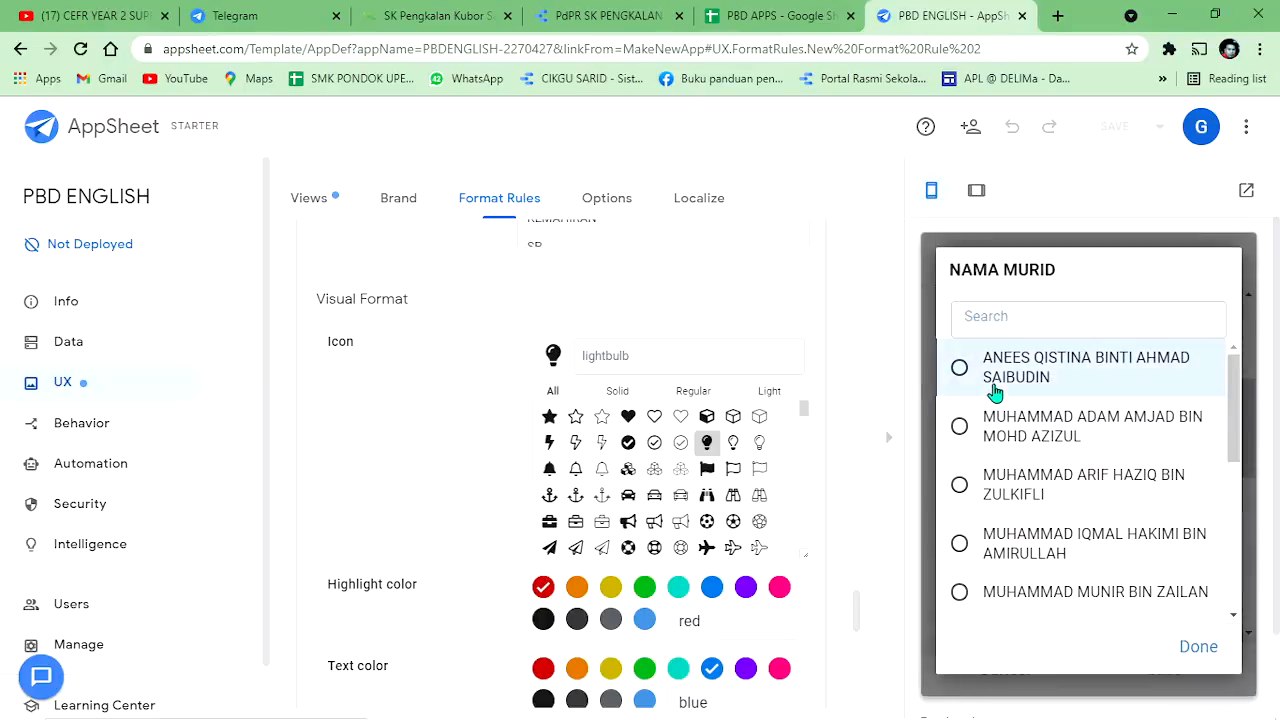
scroll(1140, 492, "down", 1)
left_click(1140, 492)
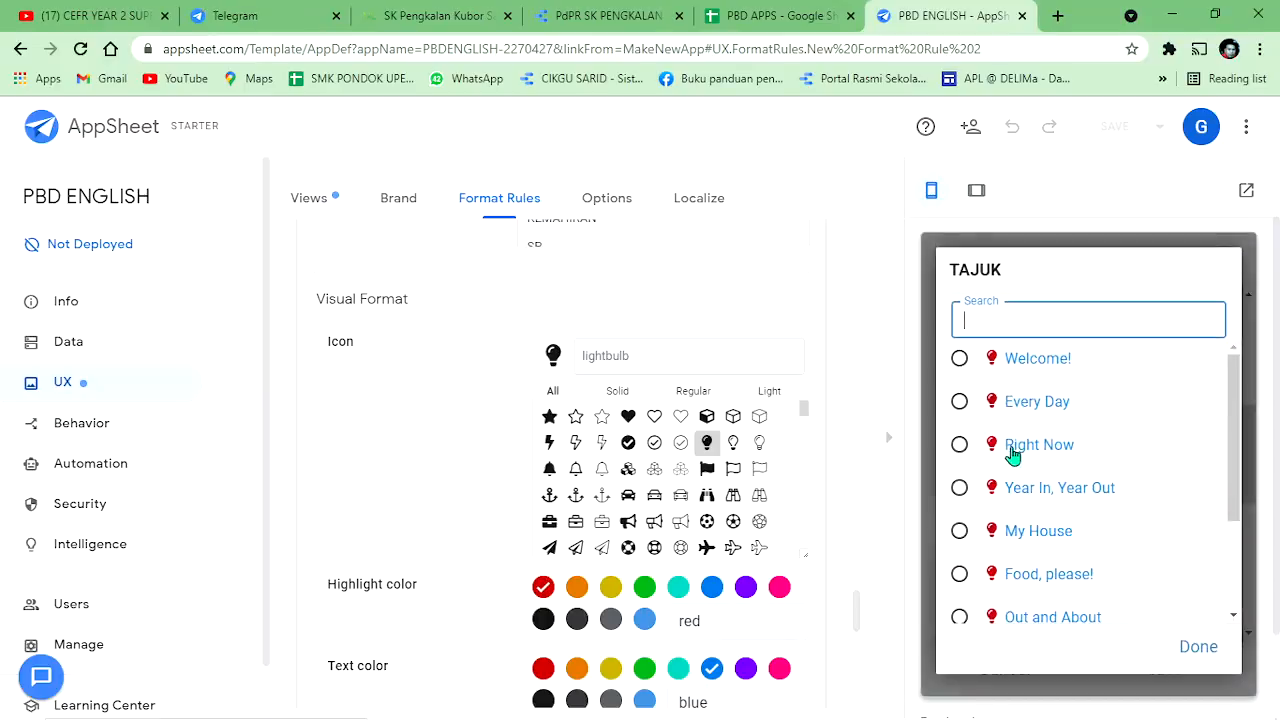
scroll(1040, 470, "down", 3)
left_click(1027, 523)
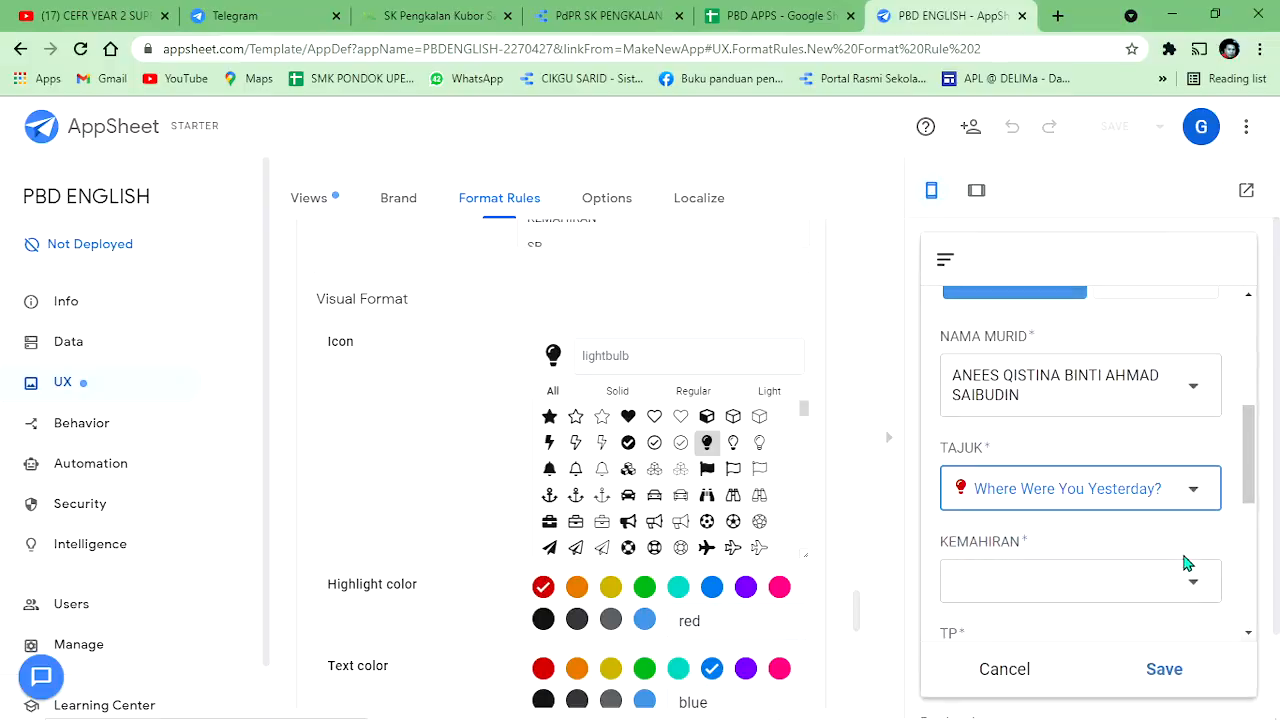
Step: Set KEMAHIRAN to Language Arts and choose SP 5.2.1, about asking and answering simple questions on characters, actions and events
scroll(1146, 517, "down", 1)
left_click(1146, 510)
left_click(1015, 493)
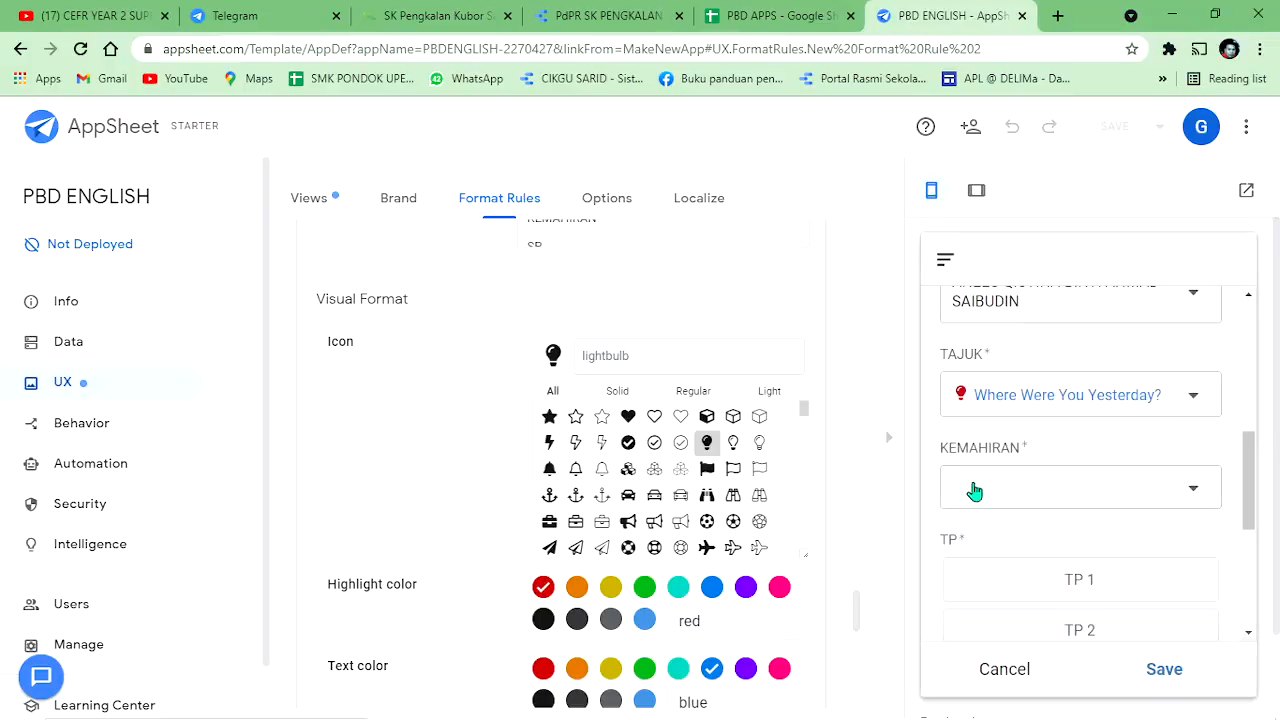
scroll(1094, 514, "down", 2)
left_click(1100, 416)
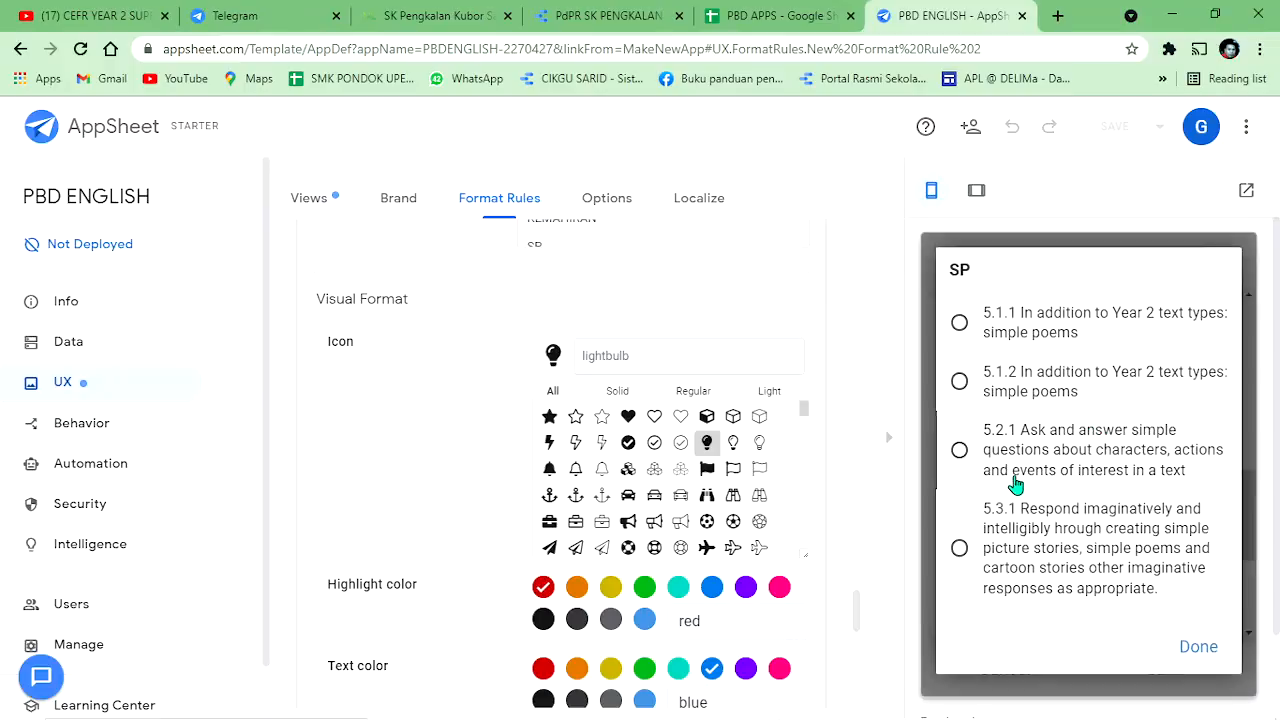
left_click(1020, 455)
Step: Enter "Tahniah" as the CATATAN and try to save the test entry
scroll(1086, 523, "down", 3)
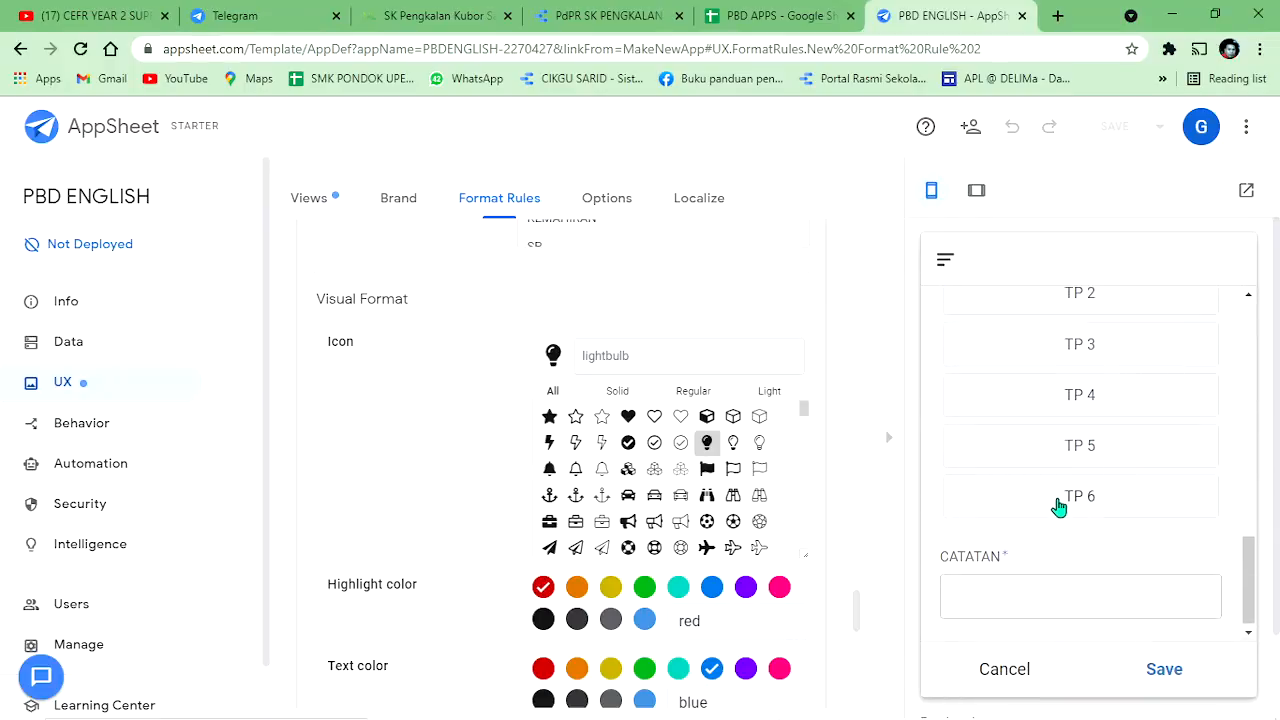
left_click(997, 590)
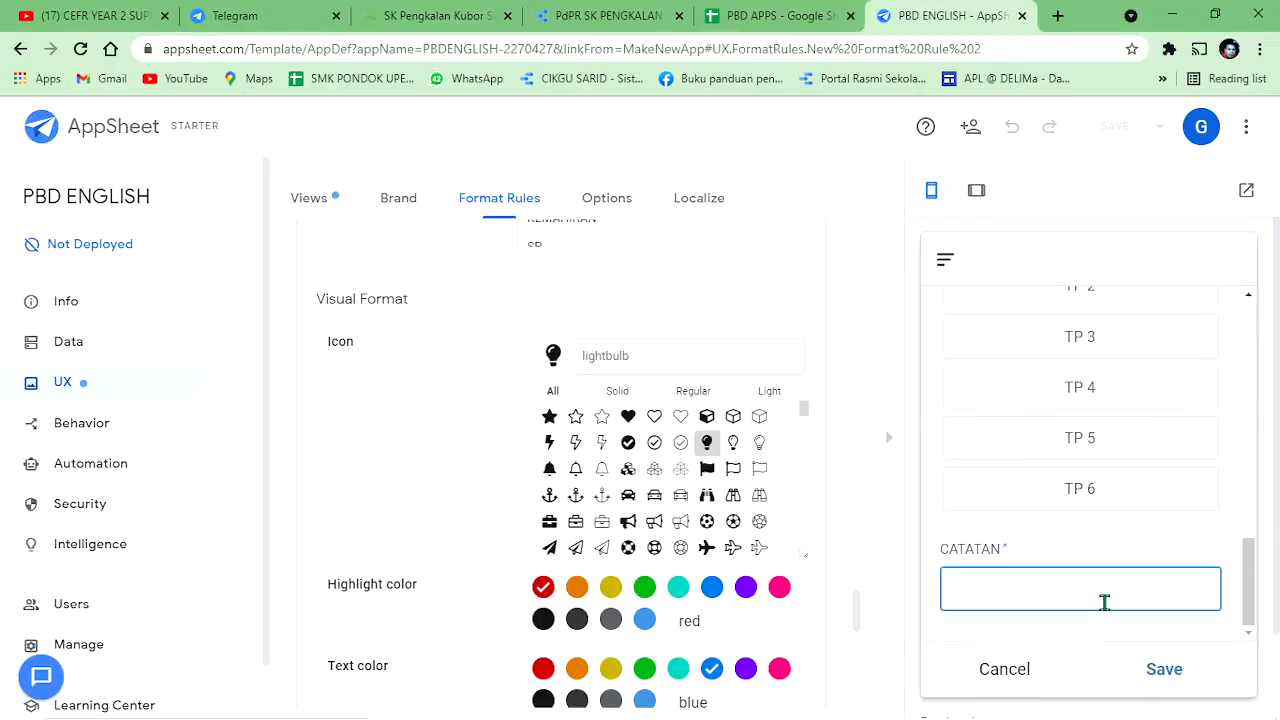
type("Tahniah")
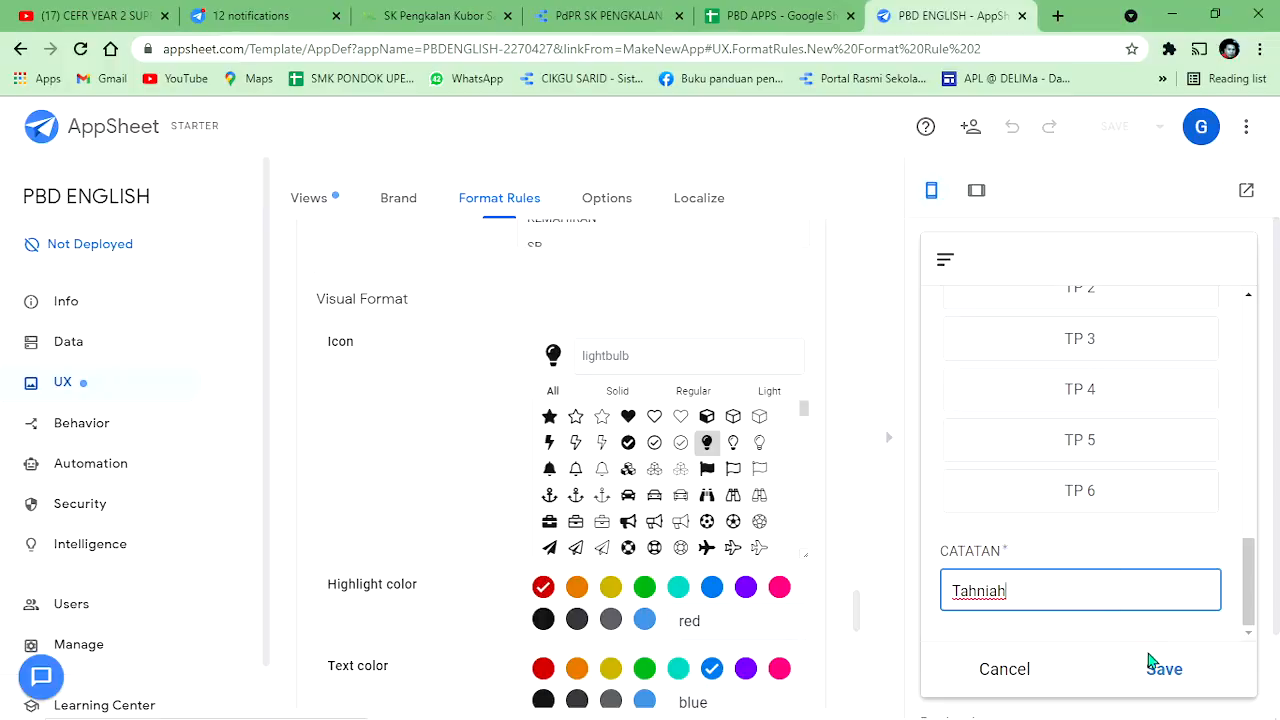
left_click(1161, 680)
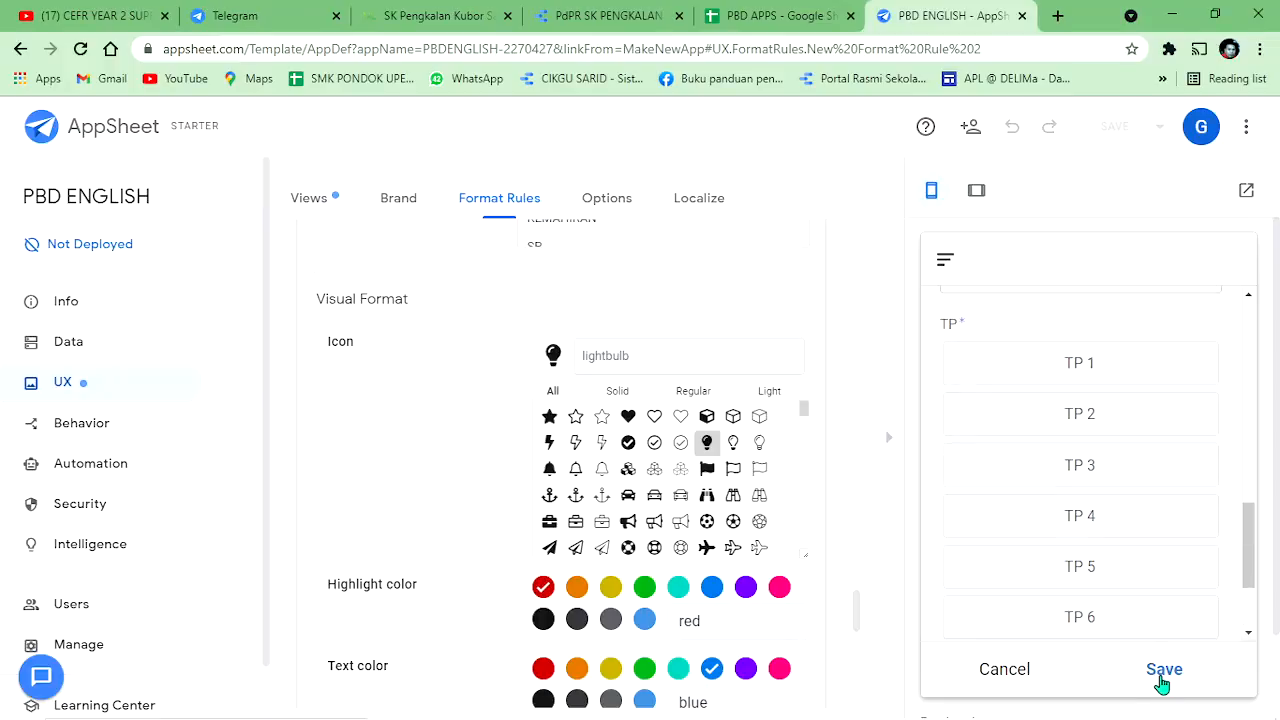
Step: Find the required field left empty in the form, set TP to TP 6 and save the entry
scroll(1111, 560, "up", 10)
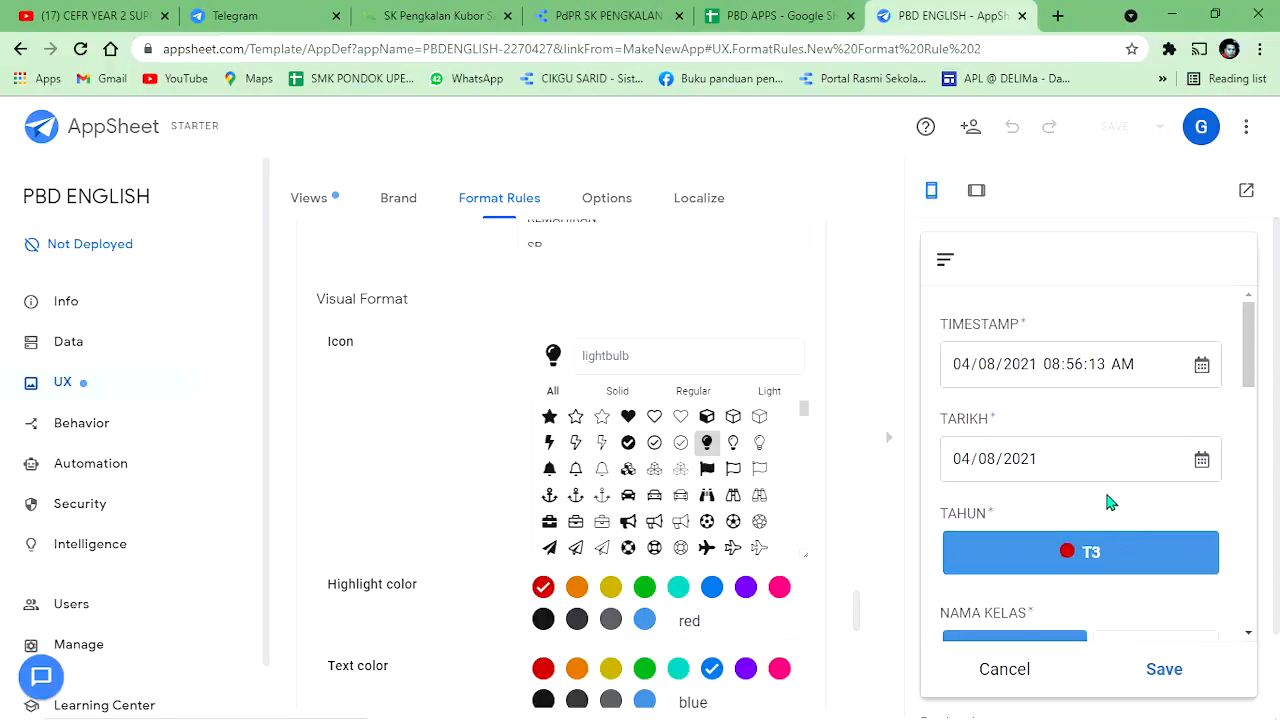
scroll(1110, 518, "down", 5)
scroll(1101, 530, "down", 5)
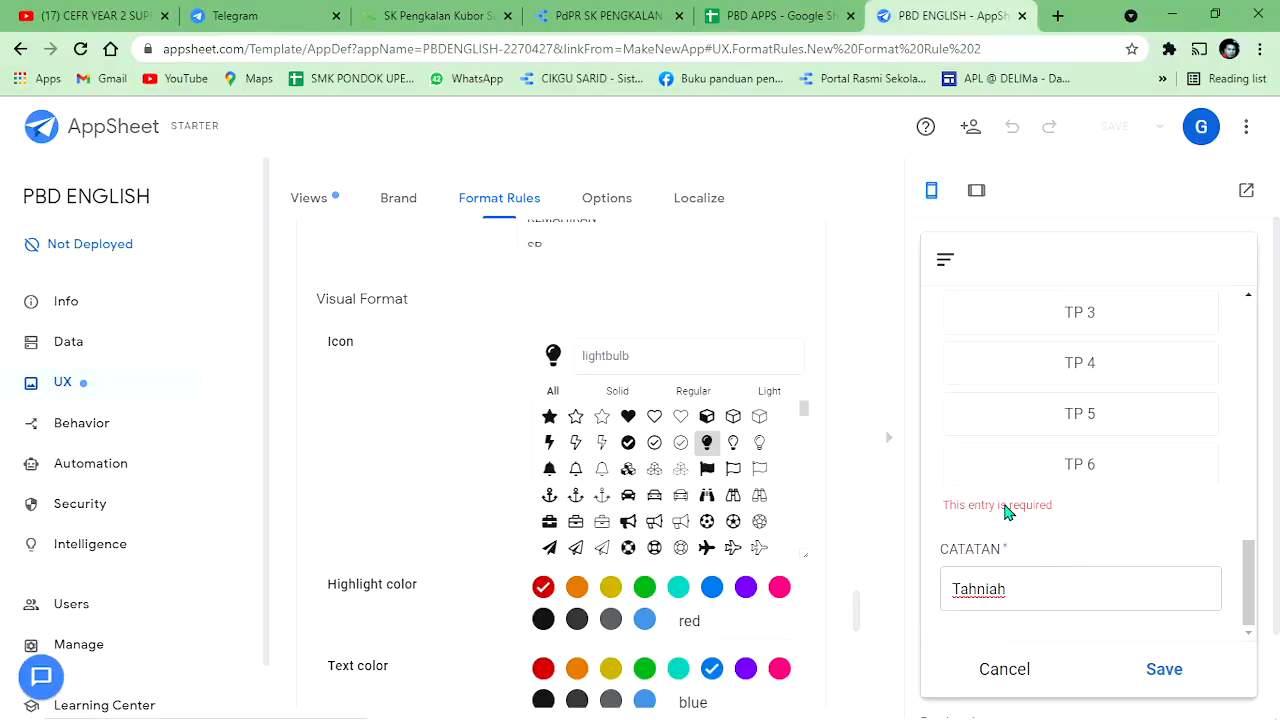
scroll(1100, 420, "up", 2)
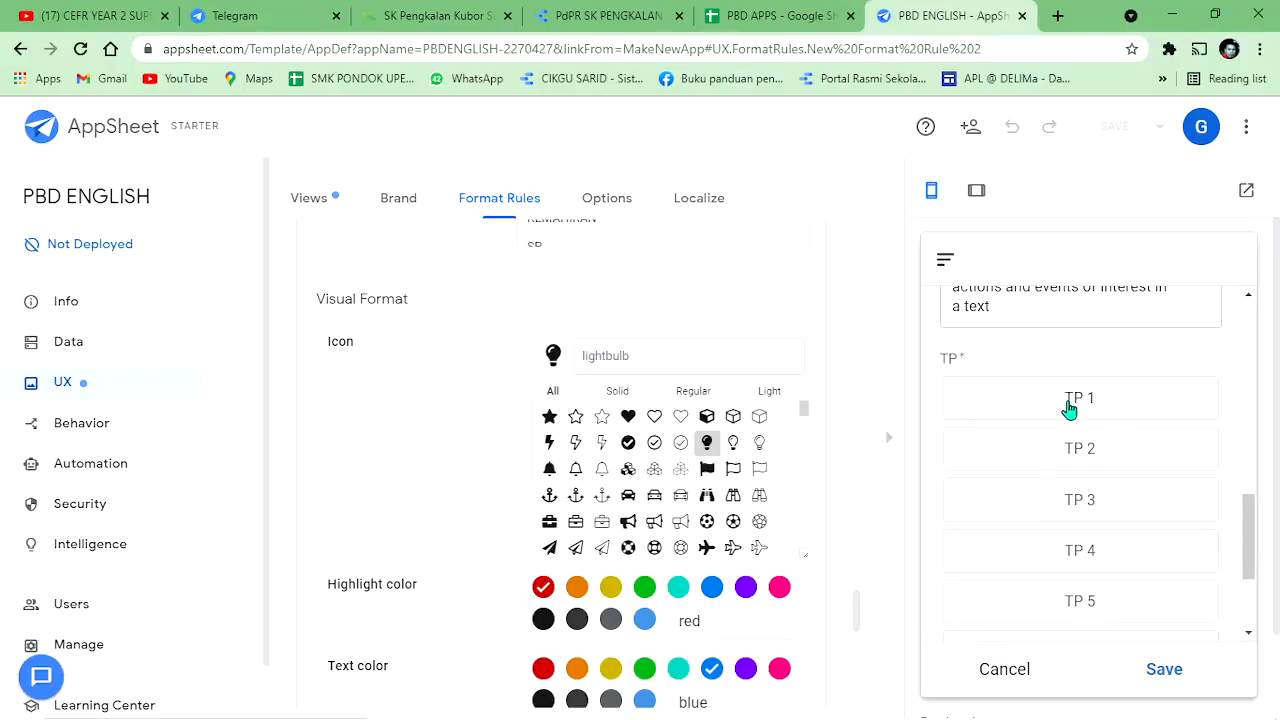
scroll(1095, 441, "down", 2)
left_click(1095, 466)
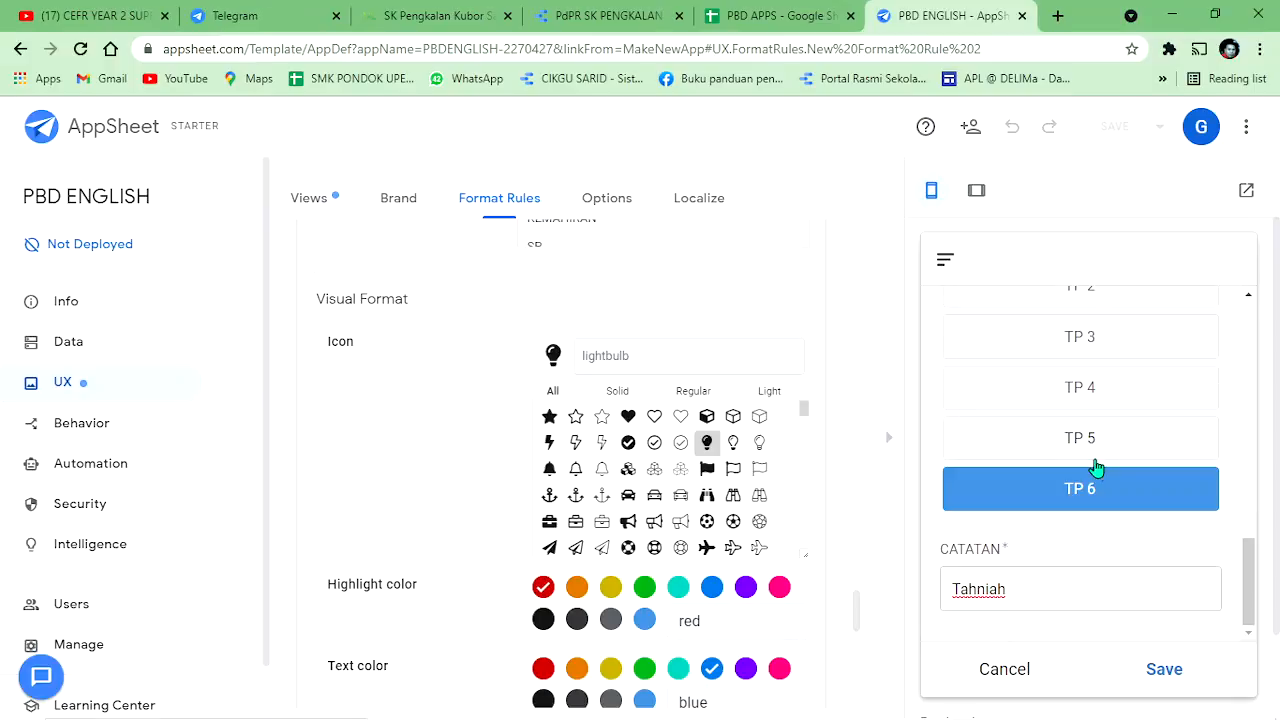
left_click(1167, 574)
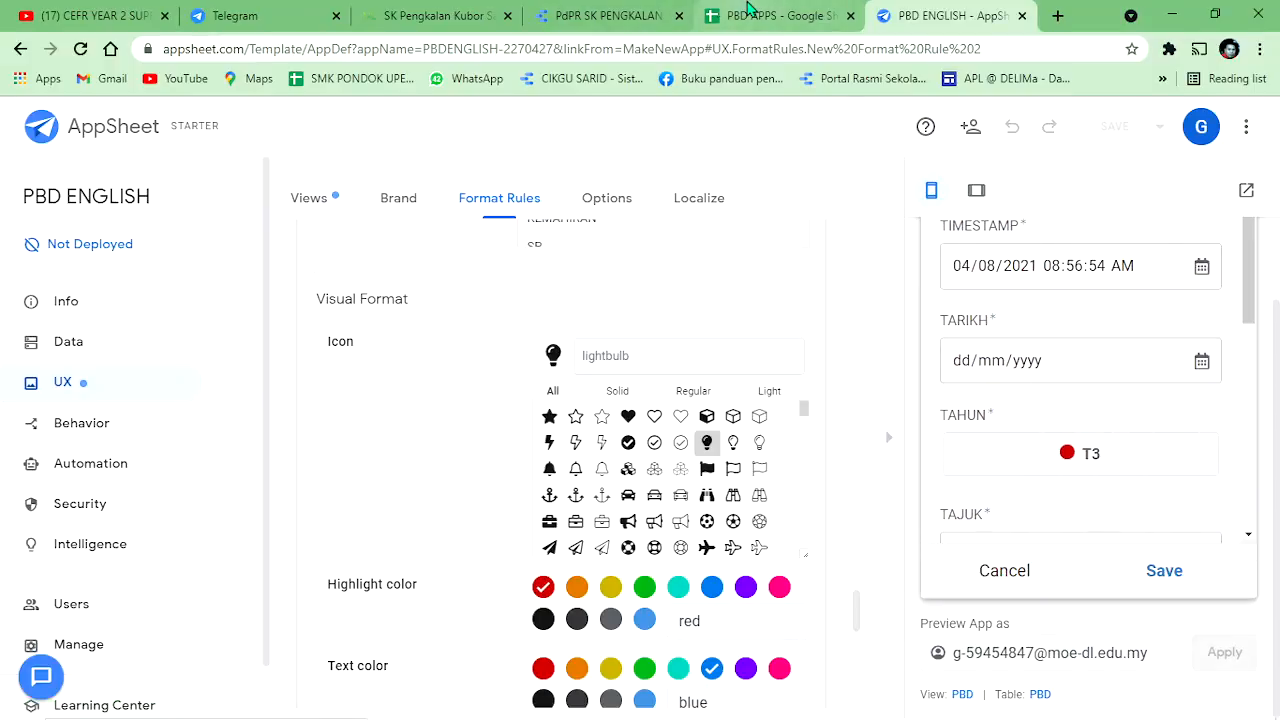
Step: Switch to the PBD APPS Google Sheet and check the new entry in row 5 from TIMESTAMP through TAJUK
left_click(715, 15)
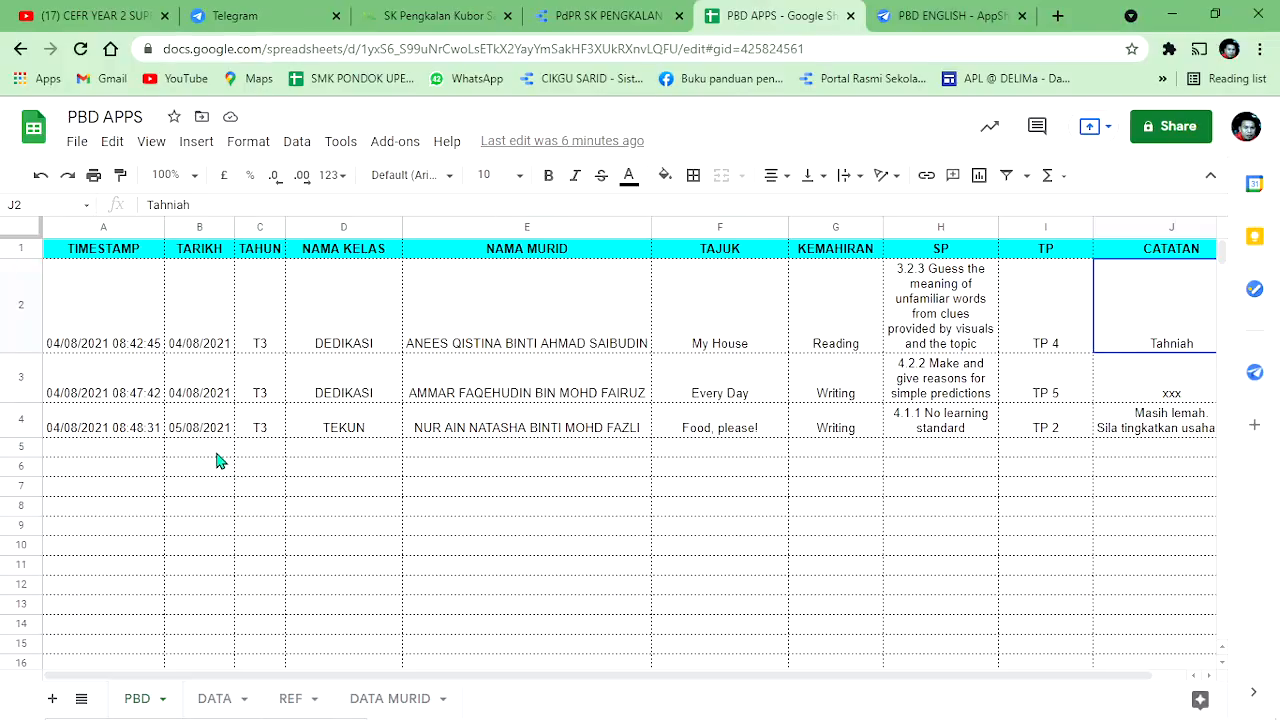
left_click(1042, 454)
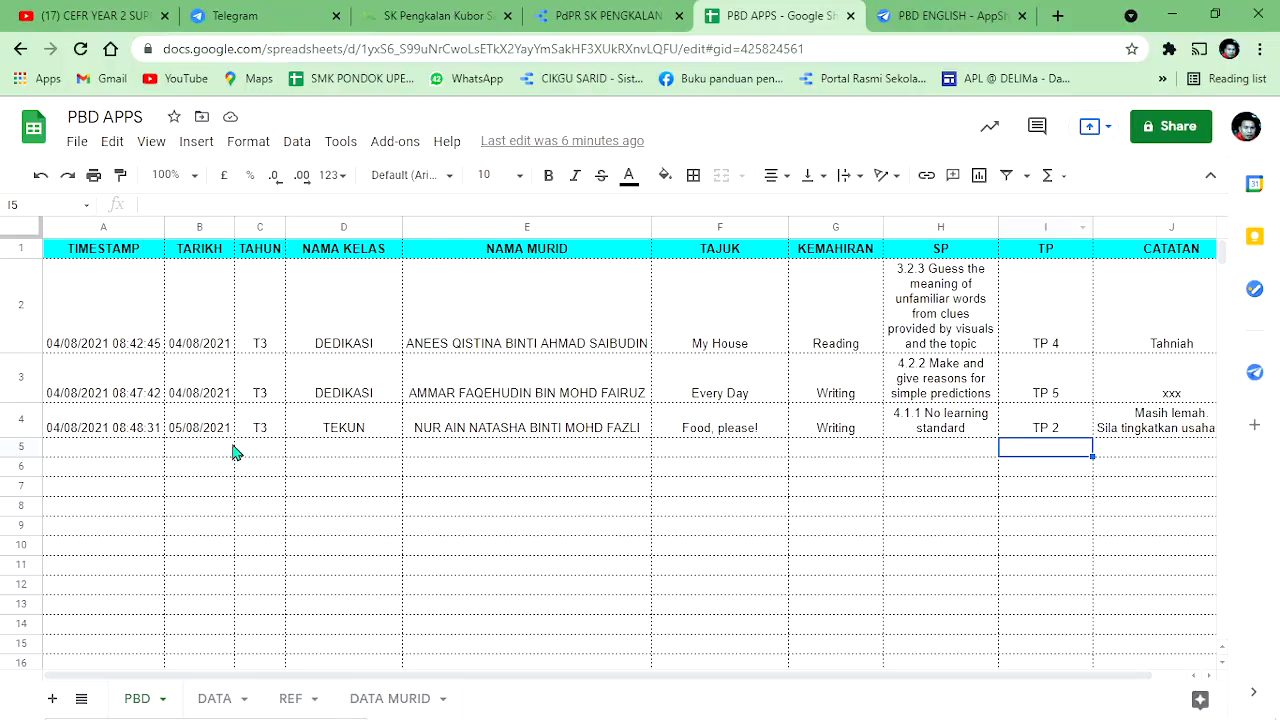
left_click(104, 450)
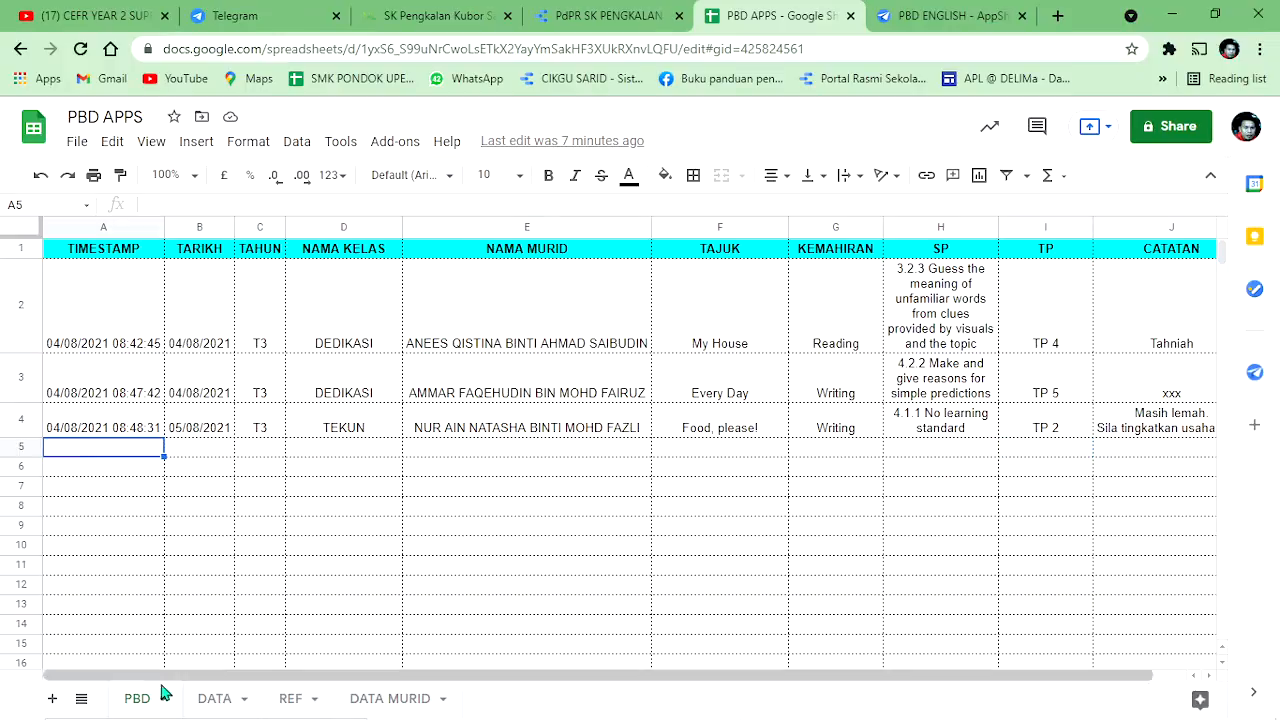
left_click(1046, 510)
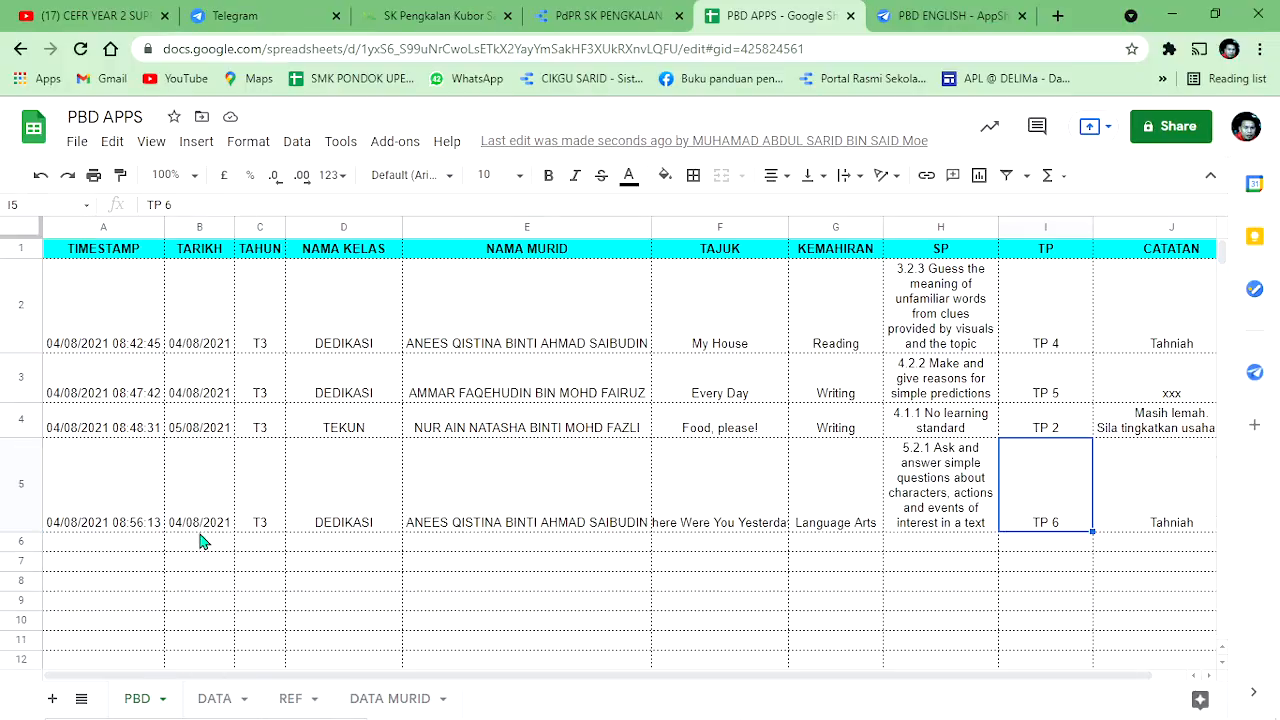
left_click(111, 522)
left_click(219, 508)
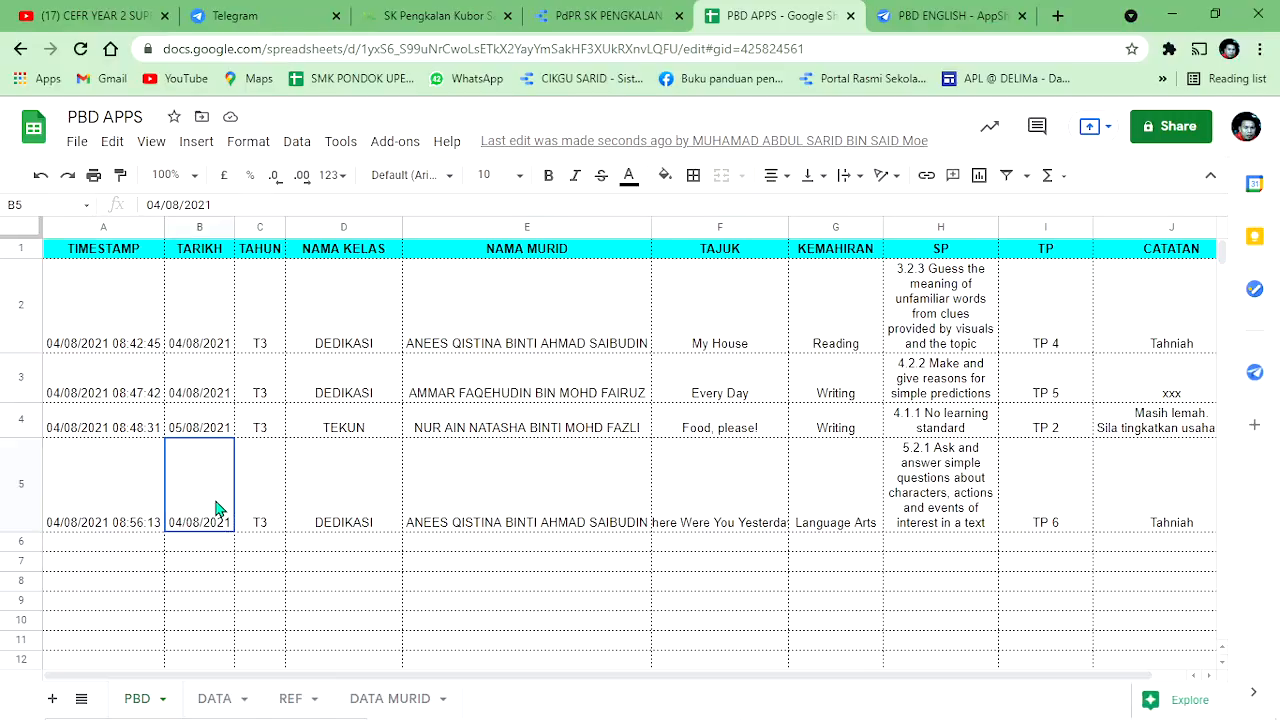
left_click(281, 507)
left_click(362, 506)
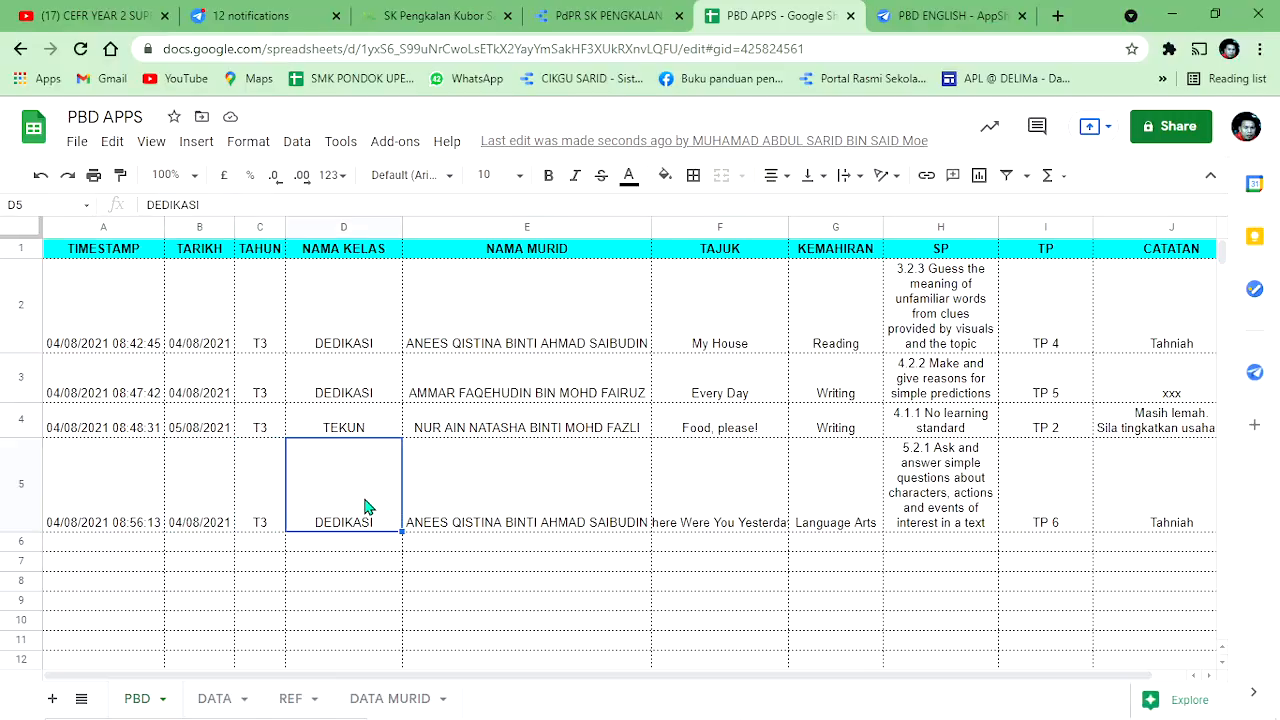
left_click(517, 488)
left_click(728, 491)
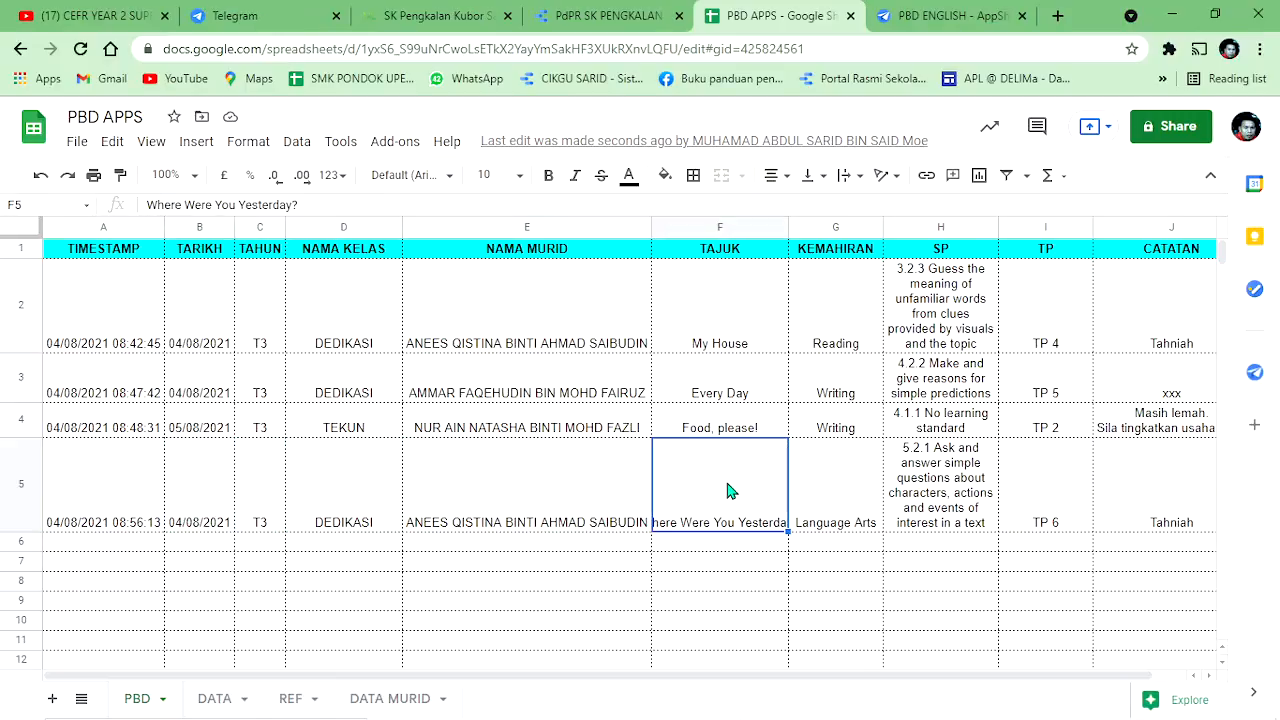
Step: Turn on text wrapping for the whole TAJUK column in the PBD sheet
left_click(720, 227)
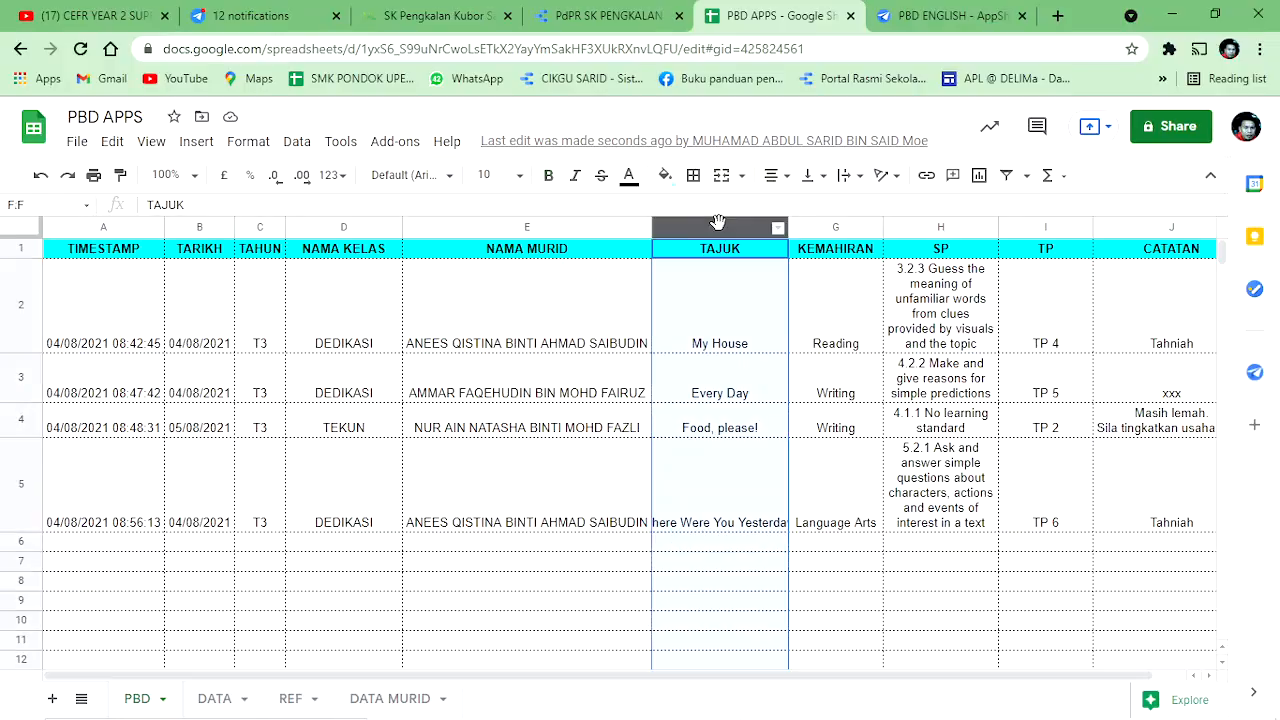
left_click(846, 178)
left_click(874, 214)
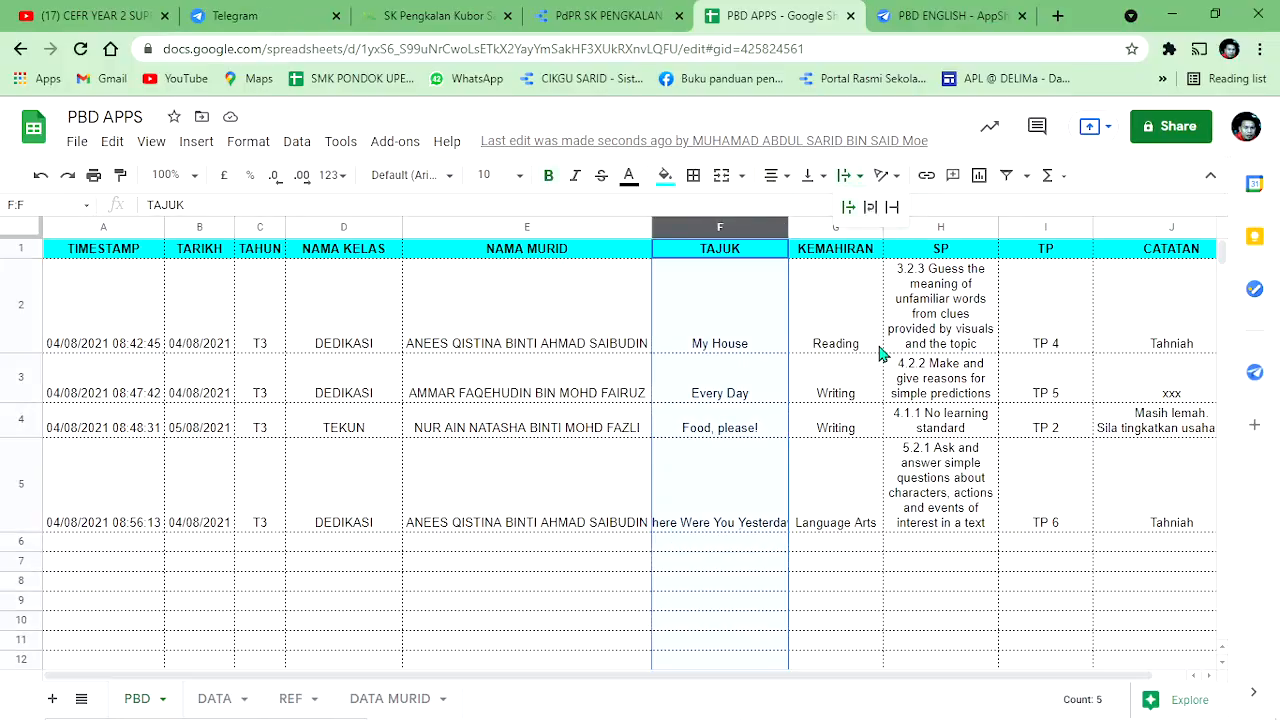
left_click(734, 529)
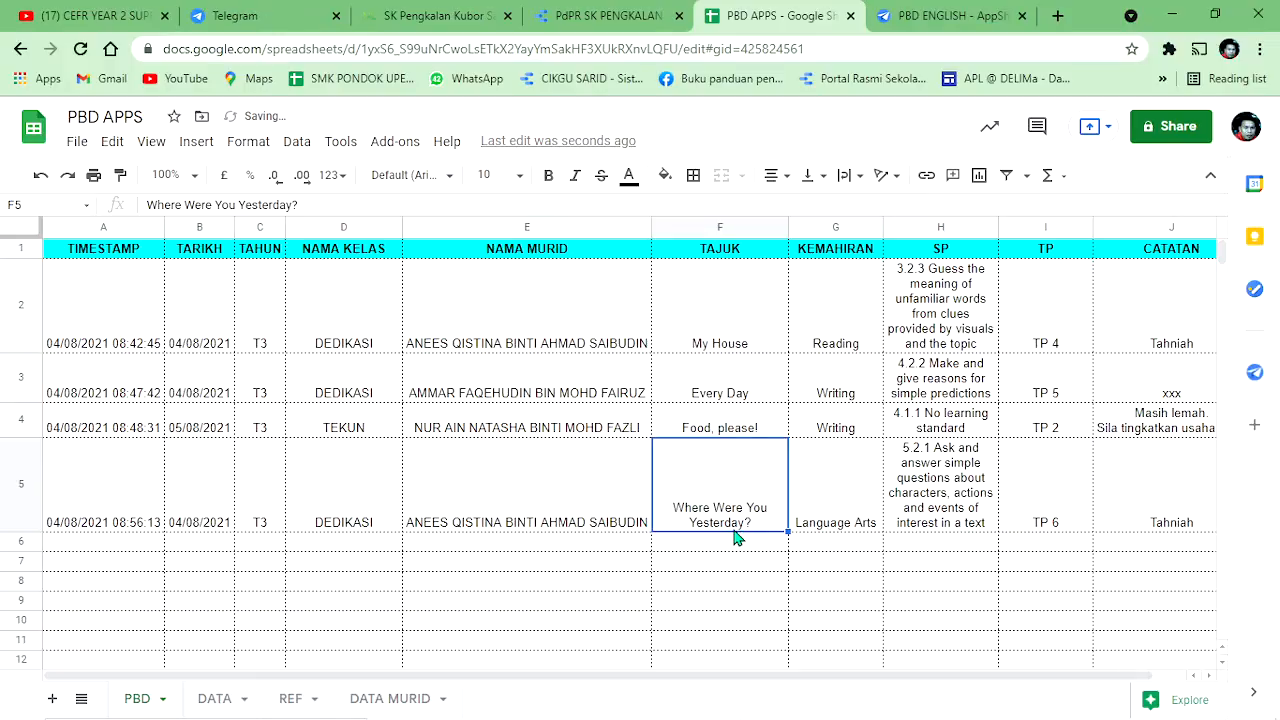
Step: Check the new entry's KEMAHIRAN, SP, TP and CATATAN cells in row 5
left_click(828, 534)
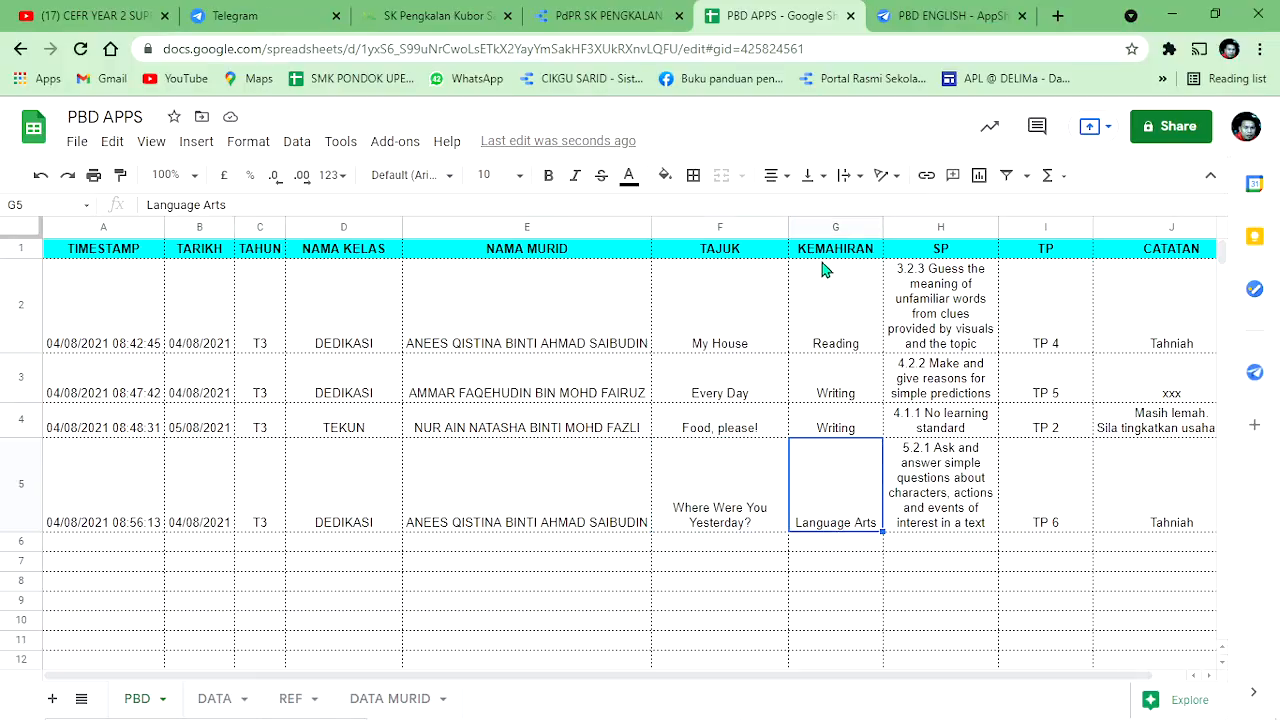
left_click(940, 510)
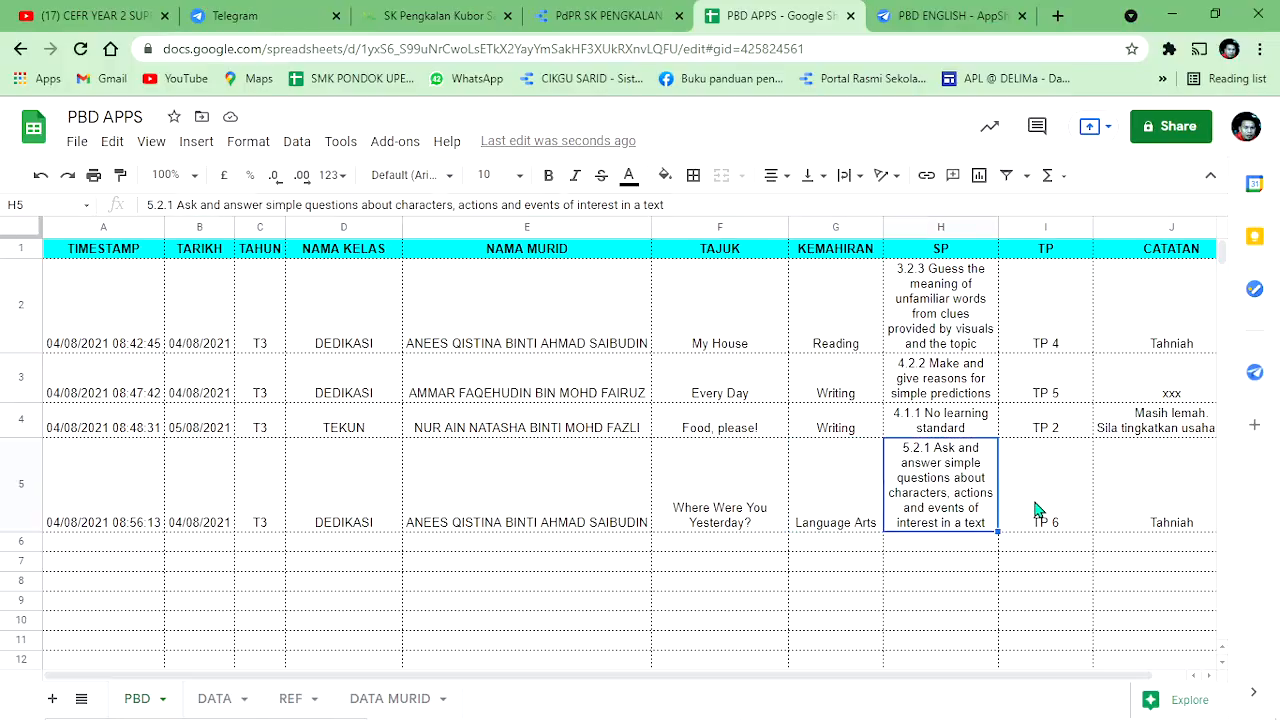
left_click(1040, 510)
left_click(1165, 512)
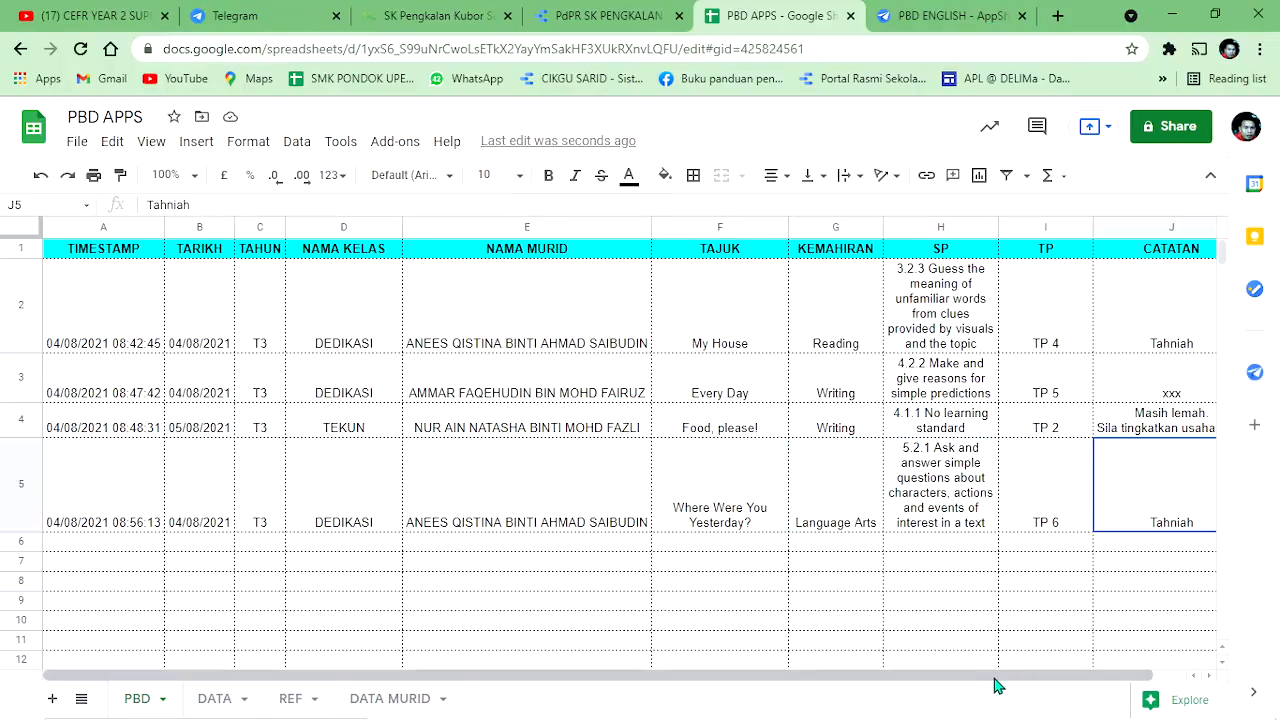
Step: Switch back to AppSheet, cancel the blank form, and look through the DATA list and the PBD form in the preview
left_click(950, 16)
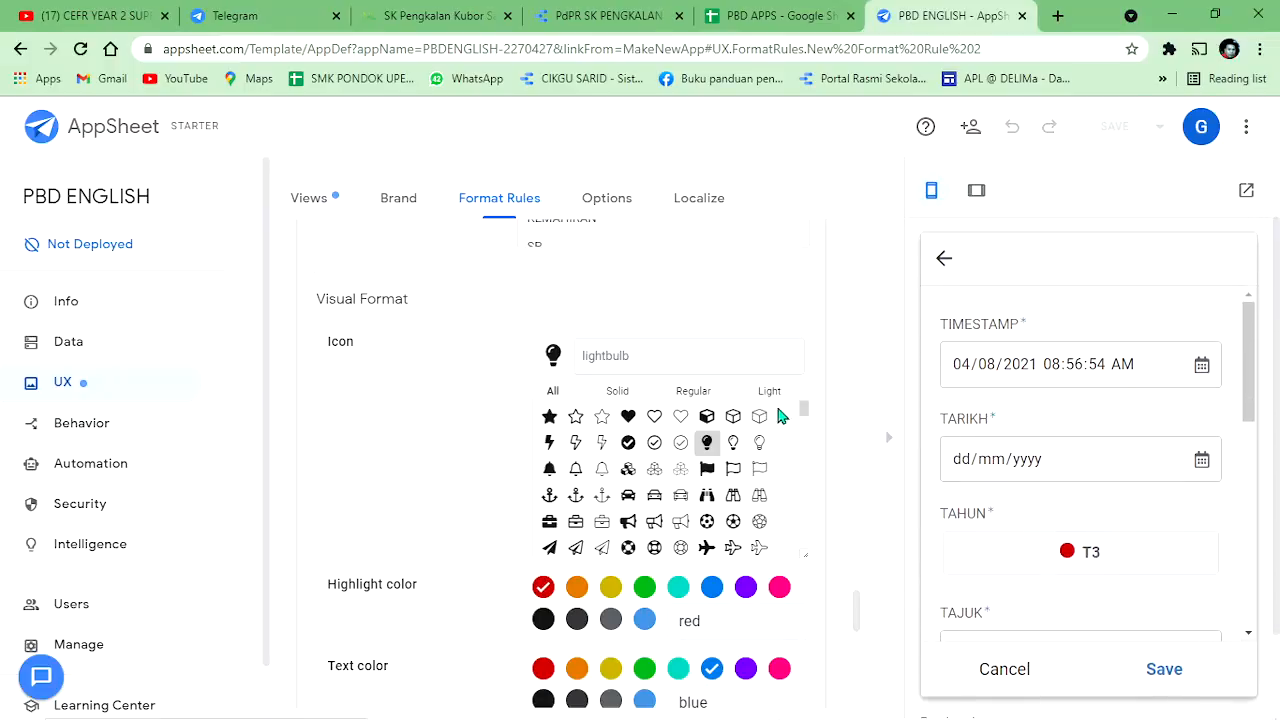
left_click(1004, 669)
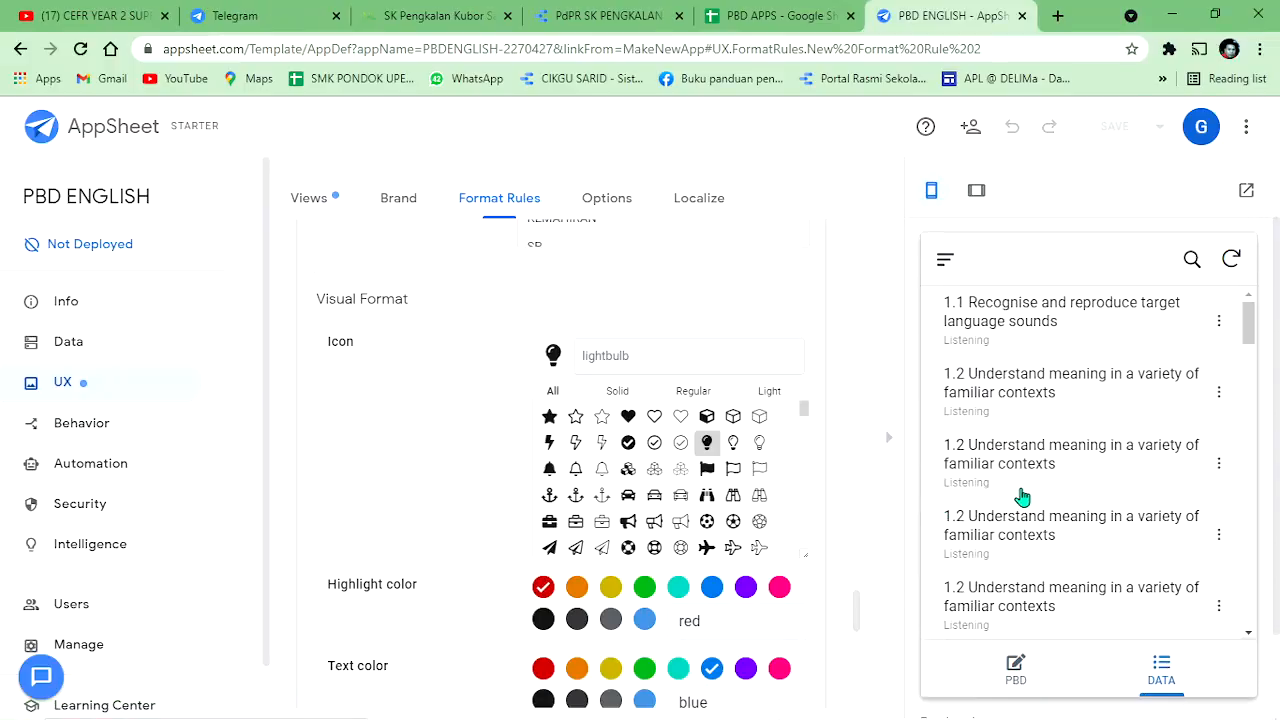
scroll(1086, 500, "down", 3)
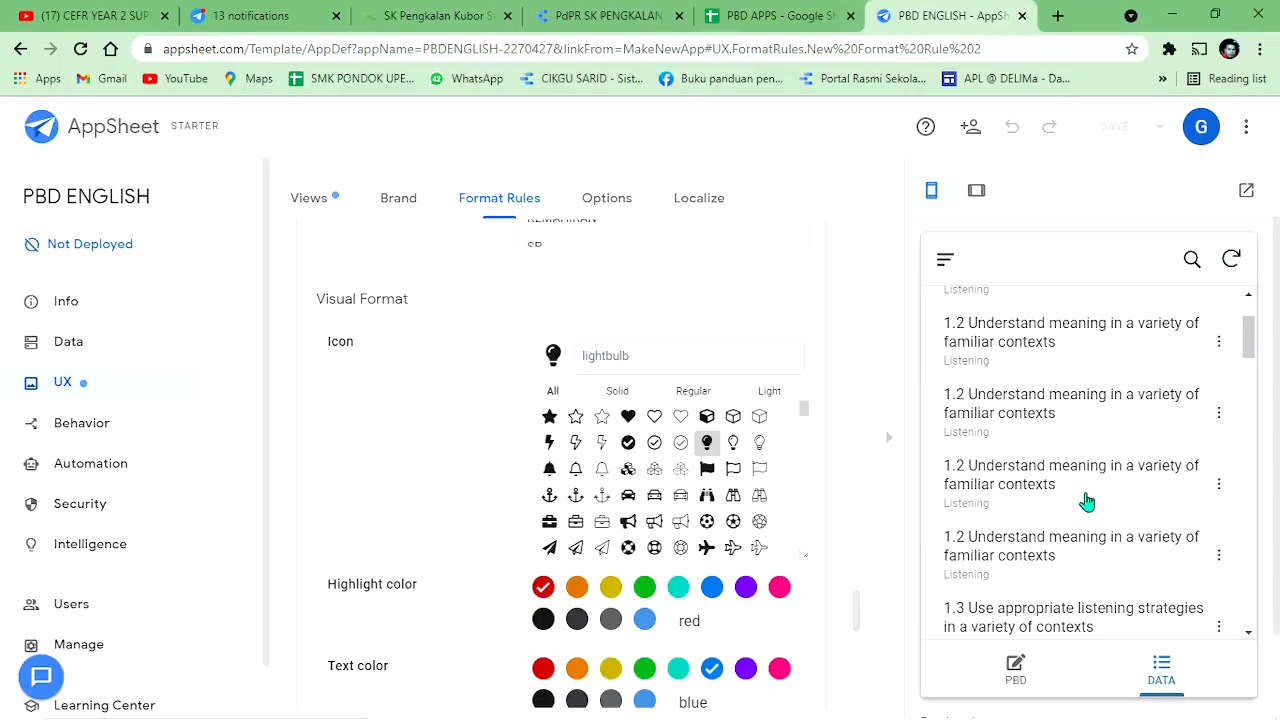
left_click(1016, 669)
scroll(1058, 478, "down", 5)
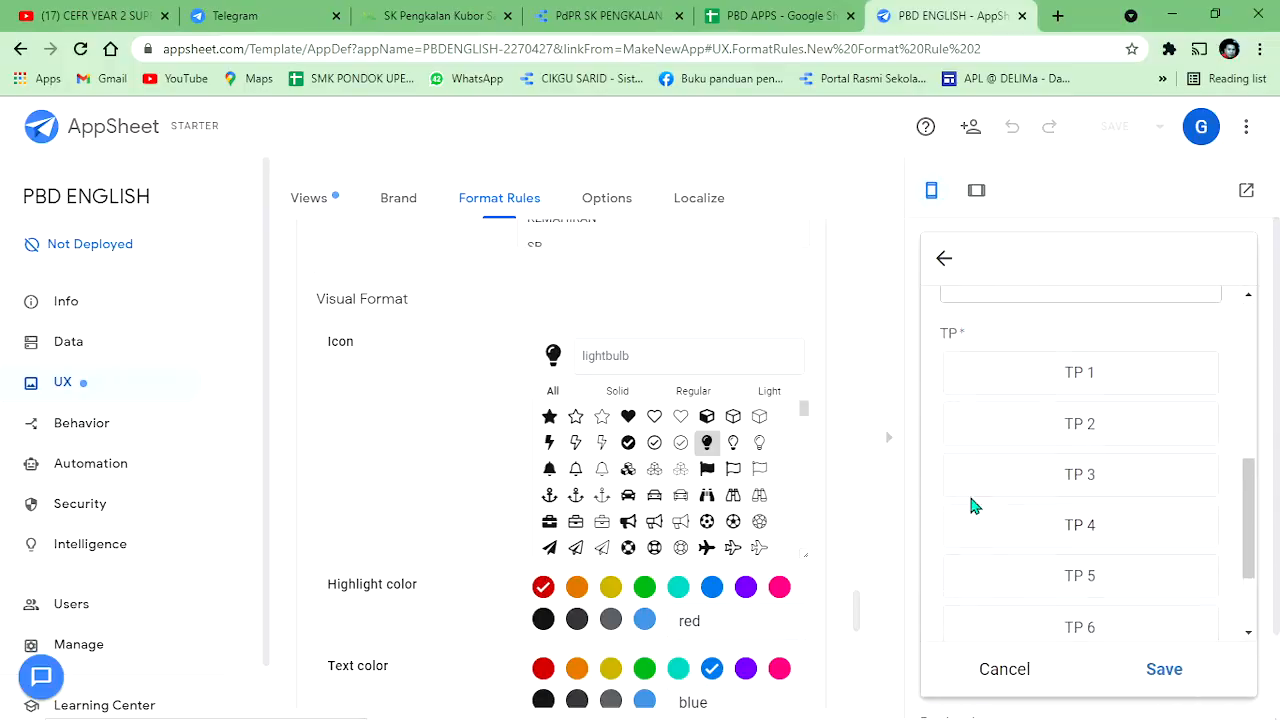
Step: Open the app's logo editing from the Info dashboard and turn on both the view name and the logo in the header
scroll(971, 506, "up", 5)
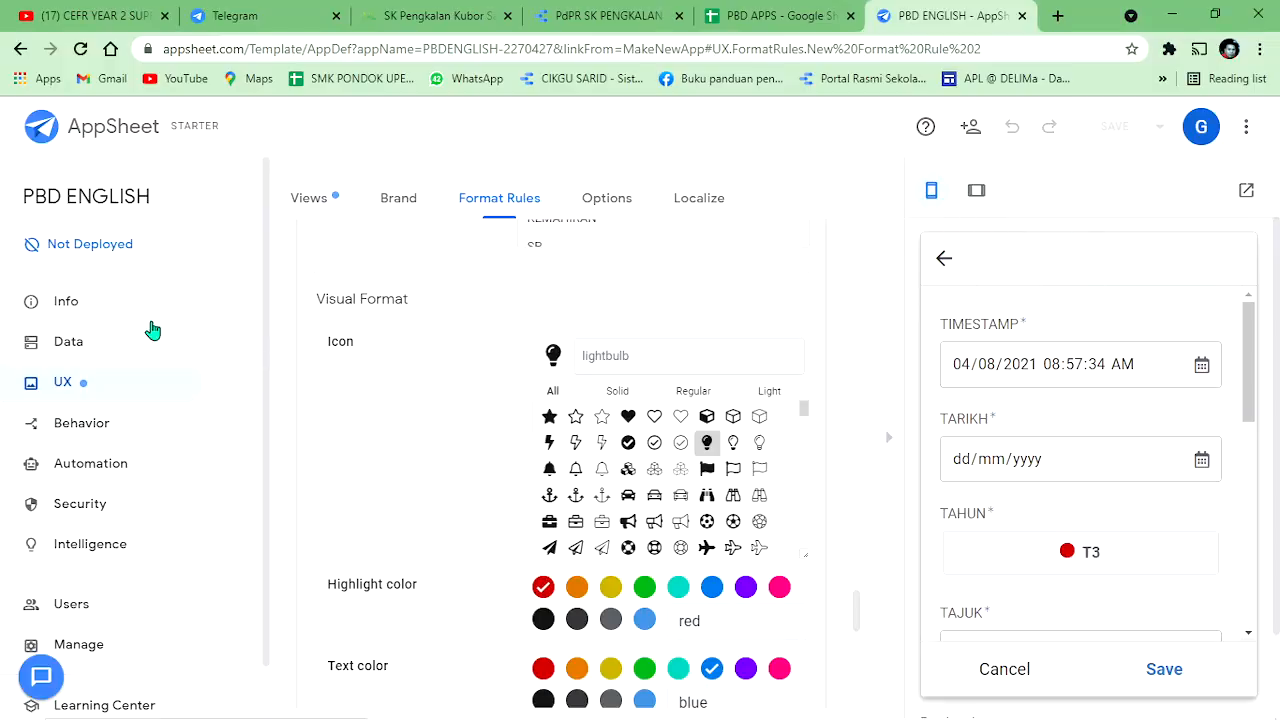
left_click(60, 306)
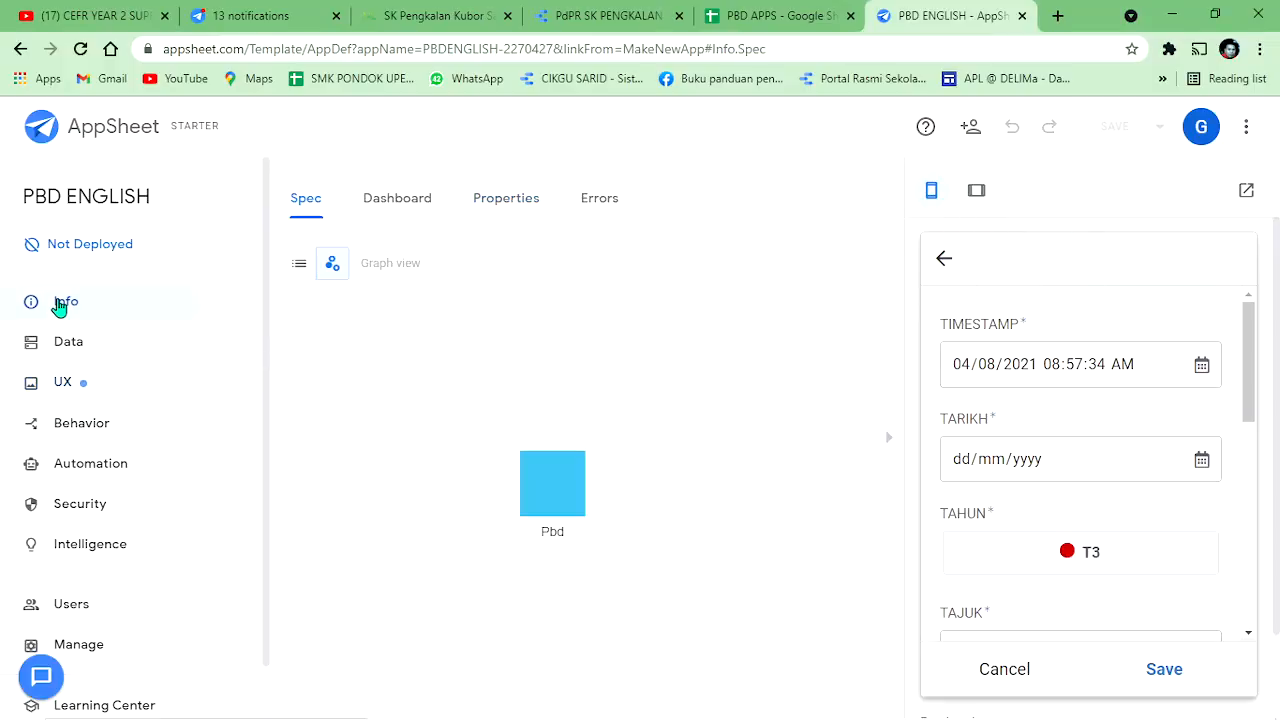
left_click(401, 203)
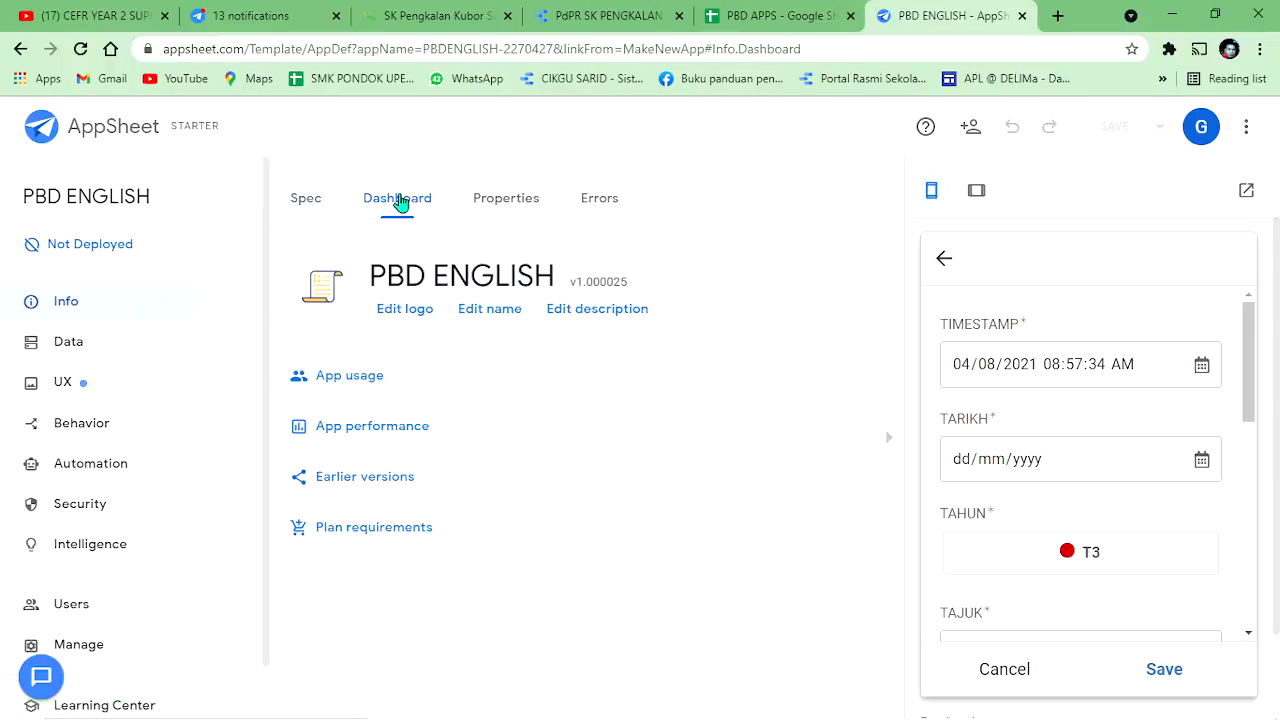
left_click(406, 311)
scroll(1166, 517, "down", 8)
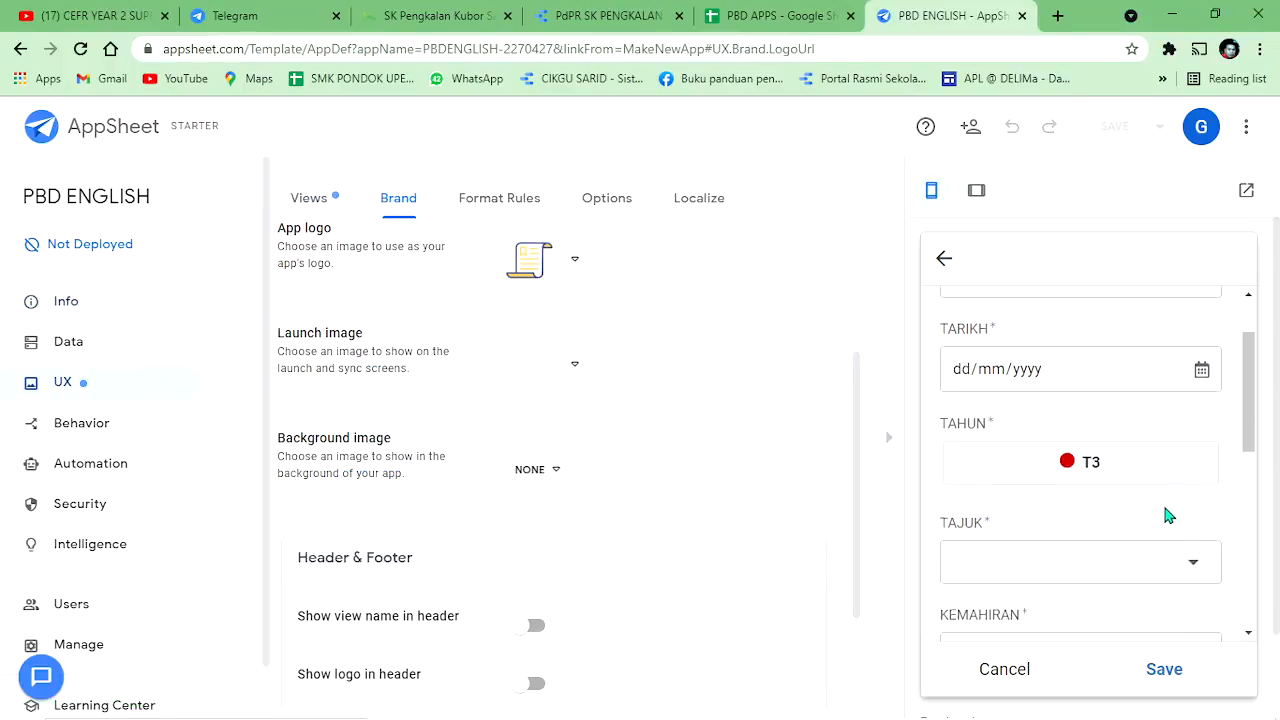
left_click(532, 625)
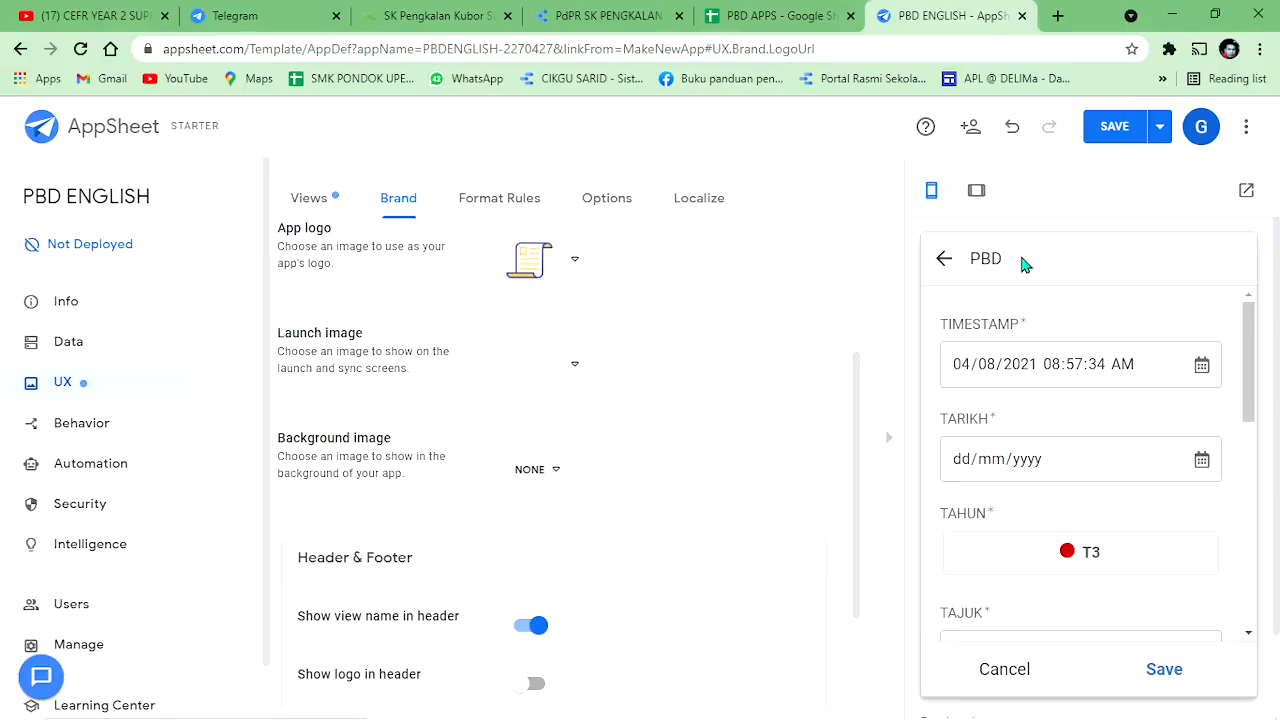
scroll(796, 558, "down", 1)
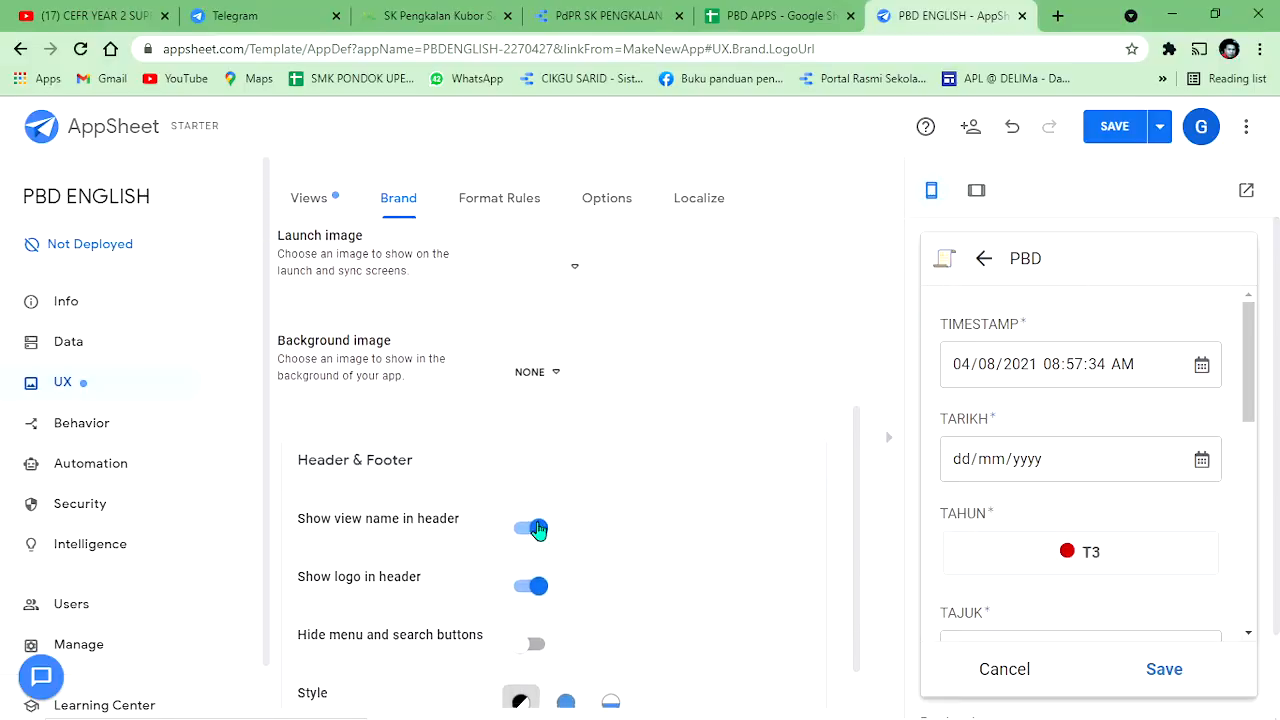
scroll(531, 574, "down", 1)
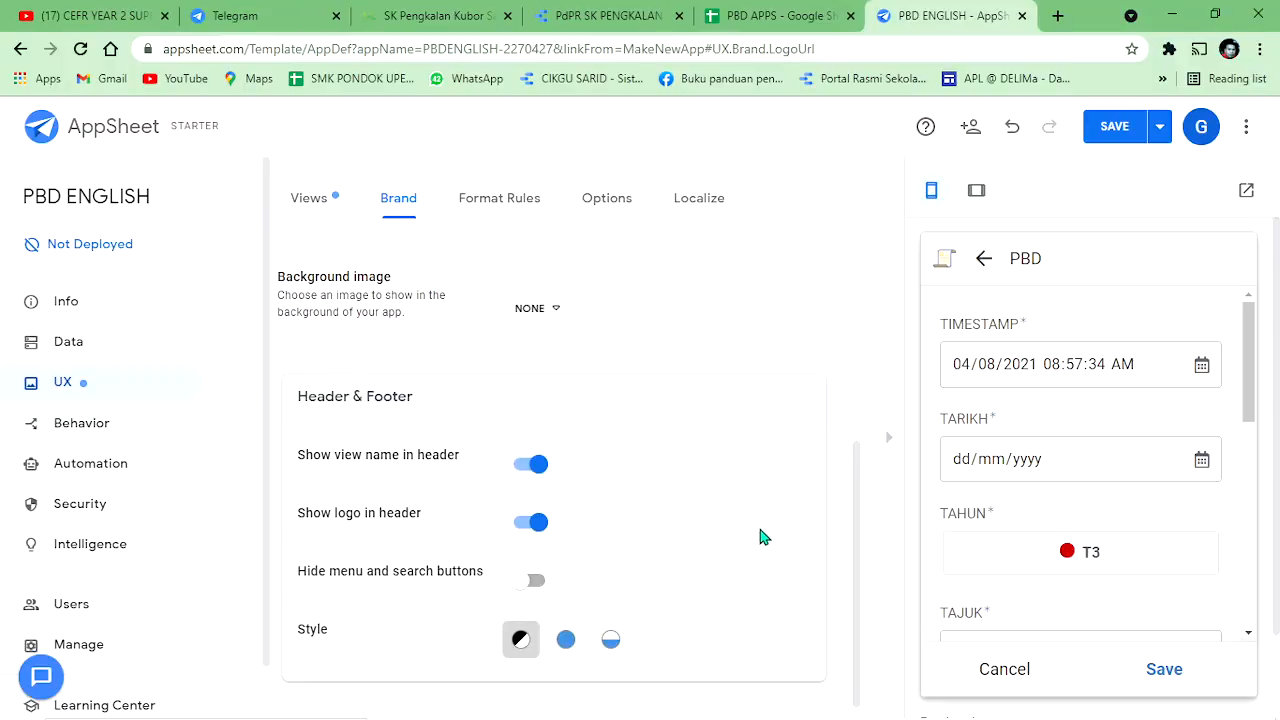
Step: Set the header style to Colored and look over the form in the preview
left_click(567, 641)
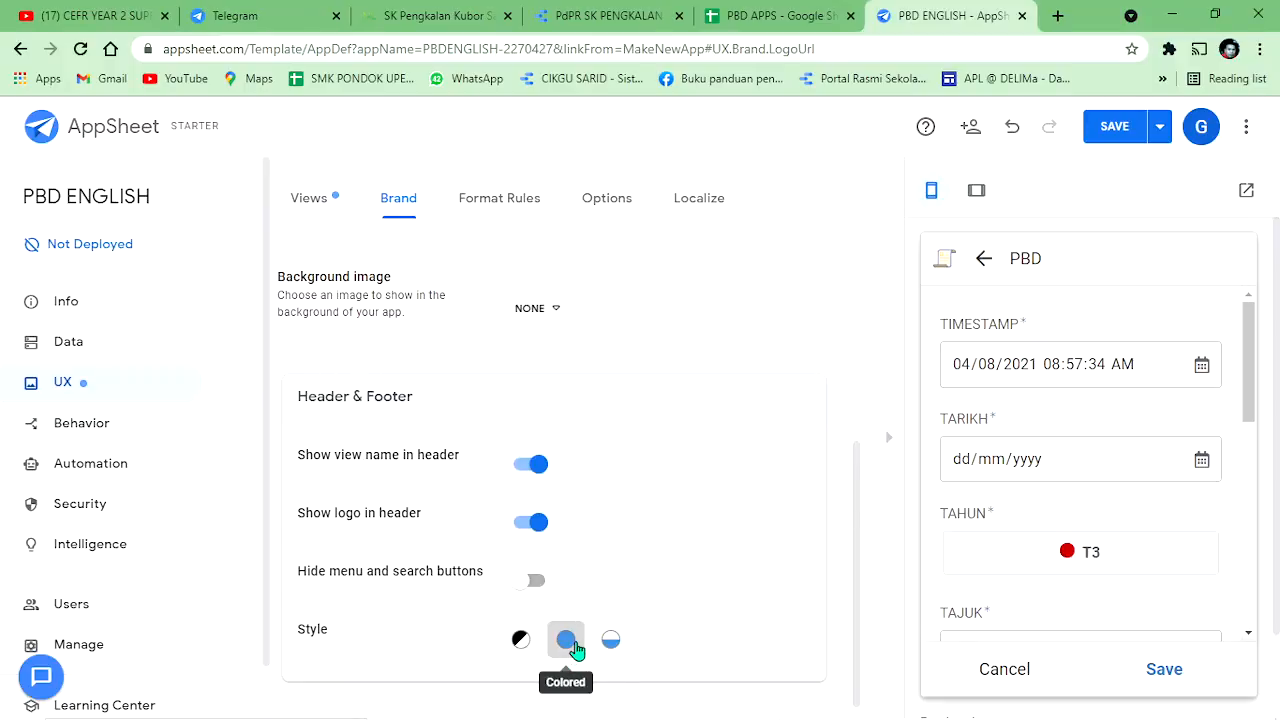
scroll(1108, 457, "down", 5)
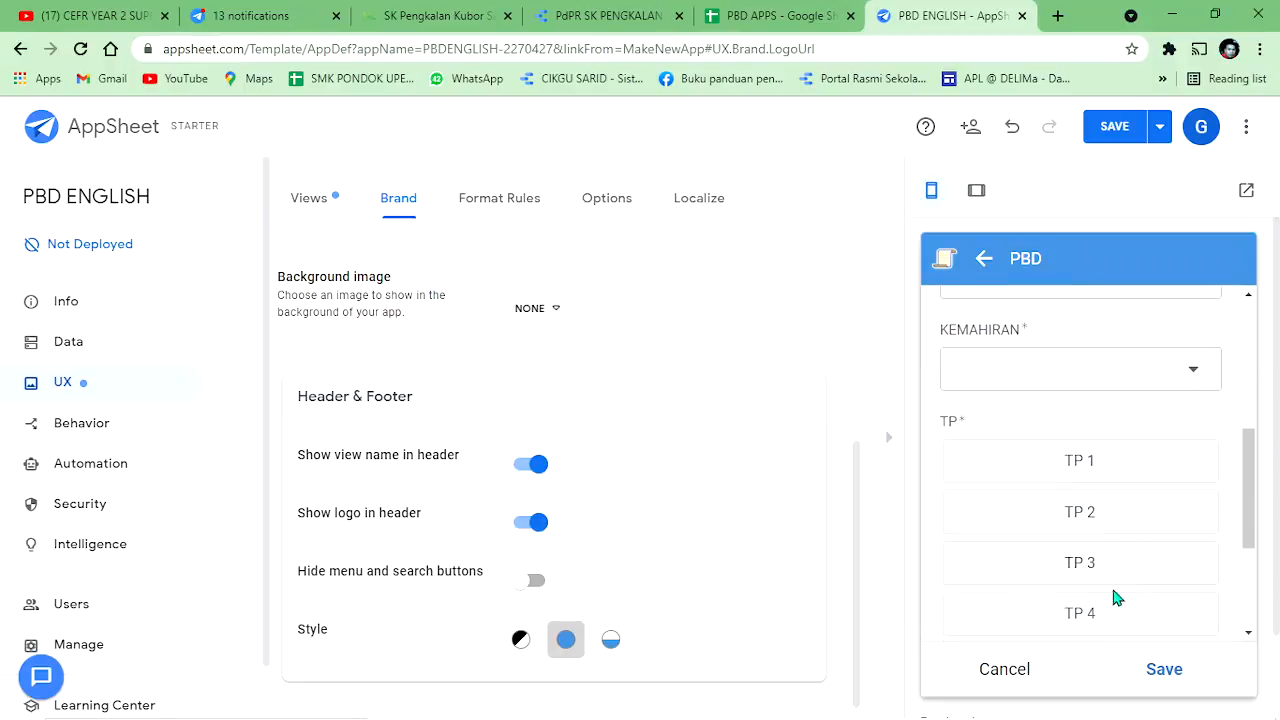
scroll(1166, 605, "down", 2)
scroll(1037, 549, "up", 6)
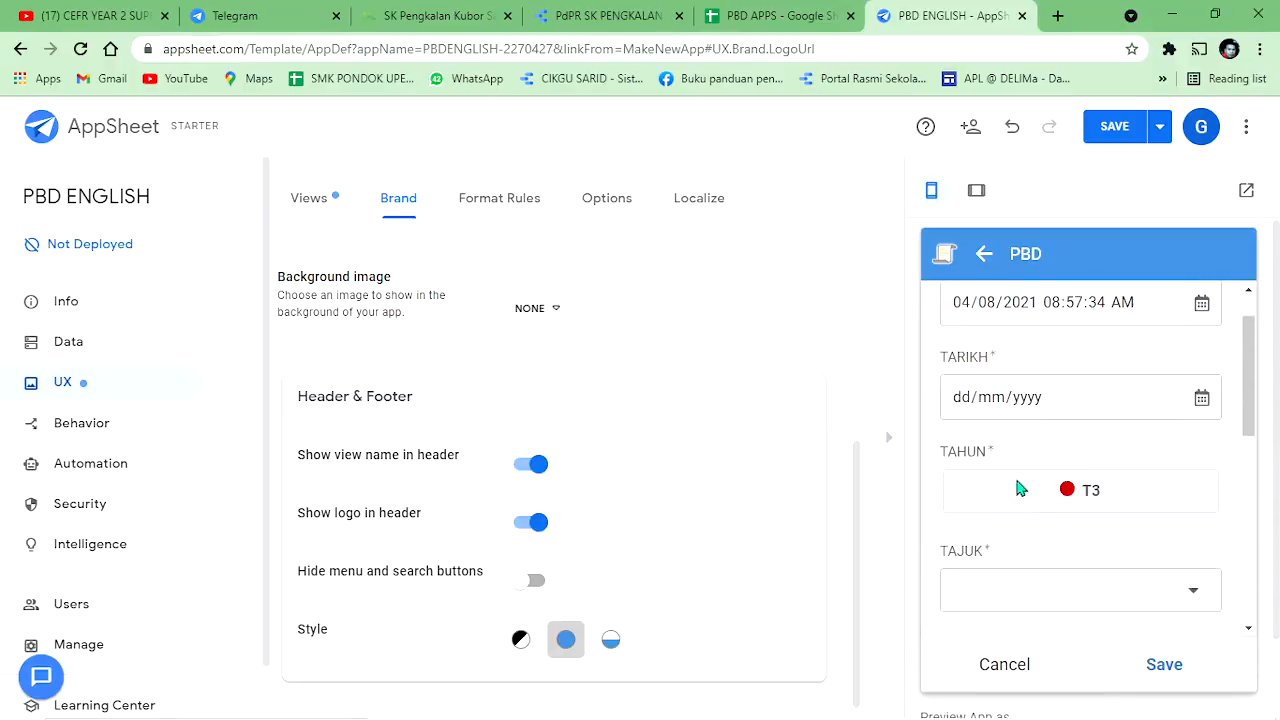
scroll(718, 449, "up", 2)
Step: Set the app's primary color to red and save the app
scroll(718, 449, "up", 2)
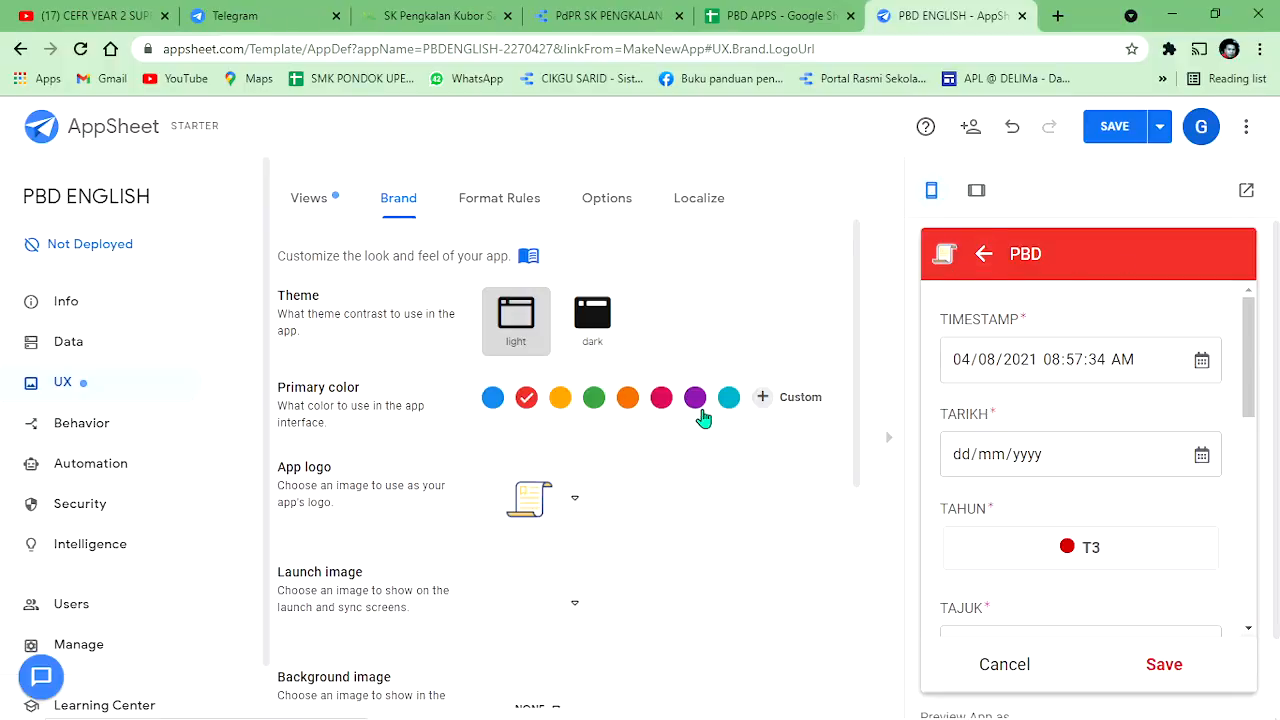
scroll(450, 400, "down", 1)
scroll(510, 360, "up", 1)
left_click(1100, 128)
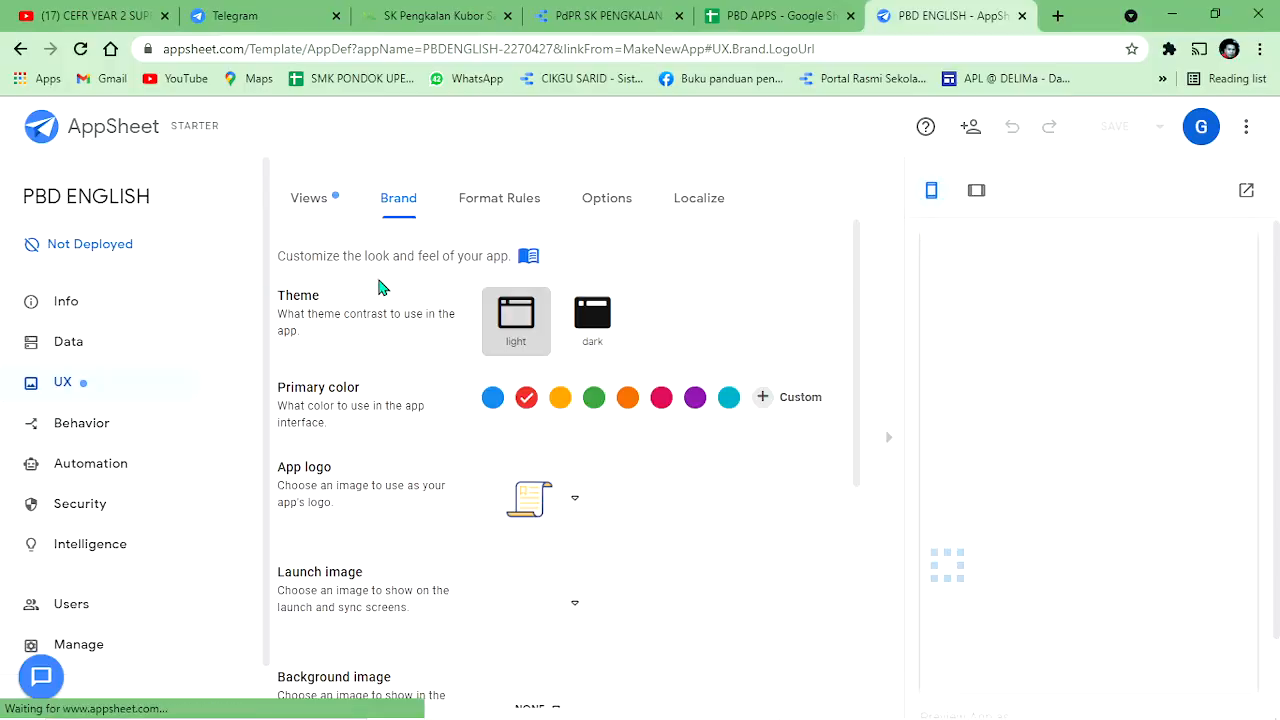
Step: Look through the built-in app logos and choose the custom option for the app logo
left_click(573, 499)
scroll(818, 436, "down", 1)
scroll(818, 436, "down", 3)
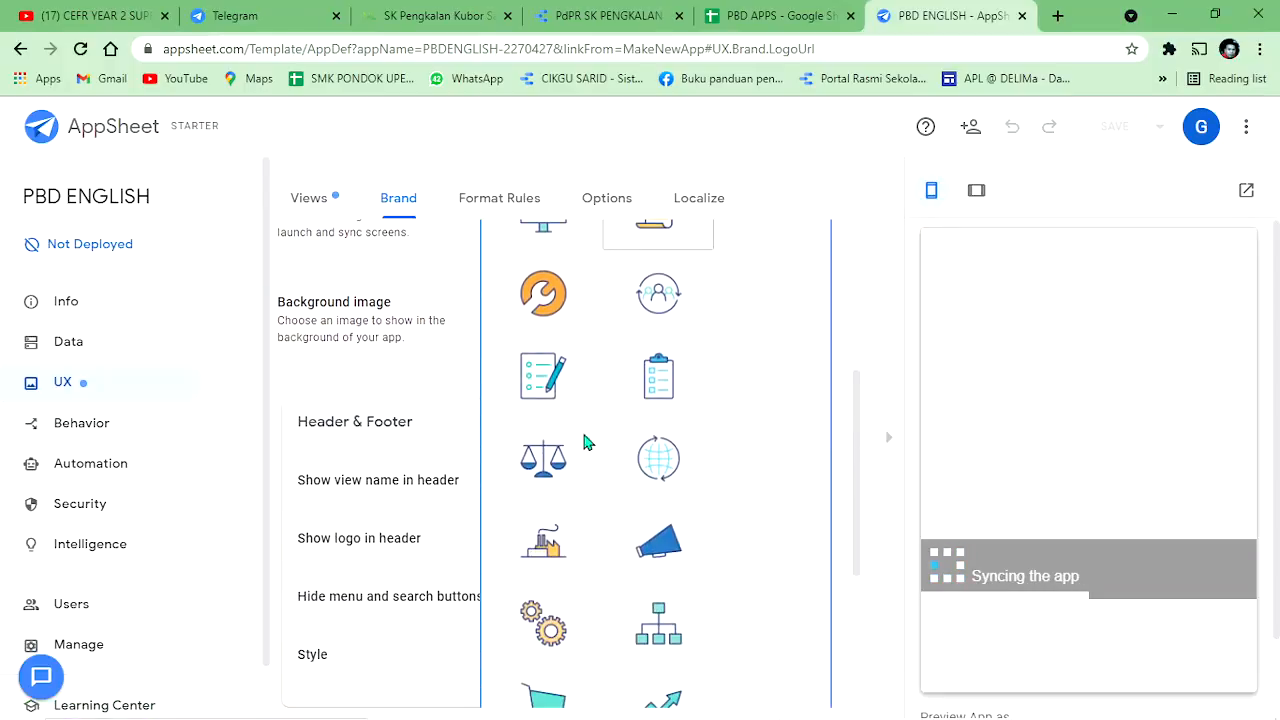
scroll(656, 488, "down", 1)
scroll(656, 488, "down", 2)
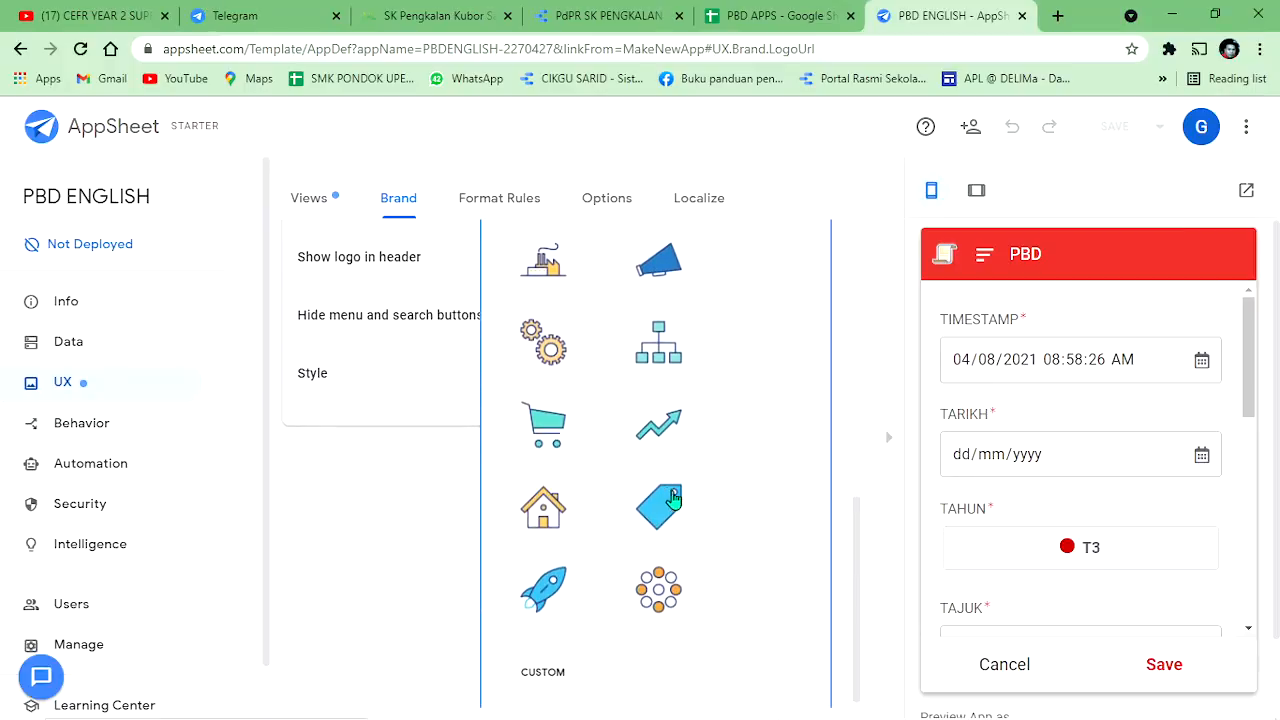
scroll(743, 517, "down", 1)
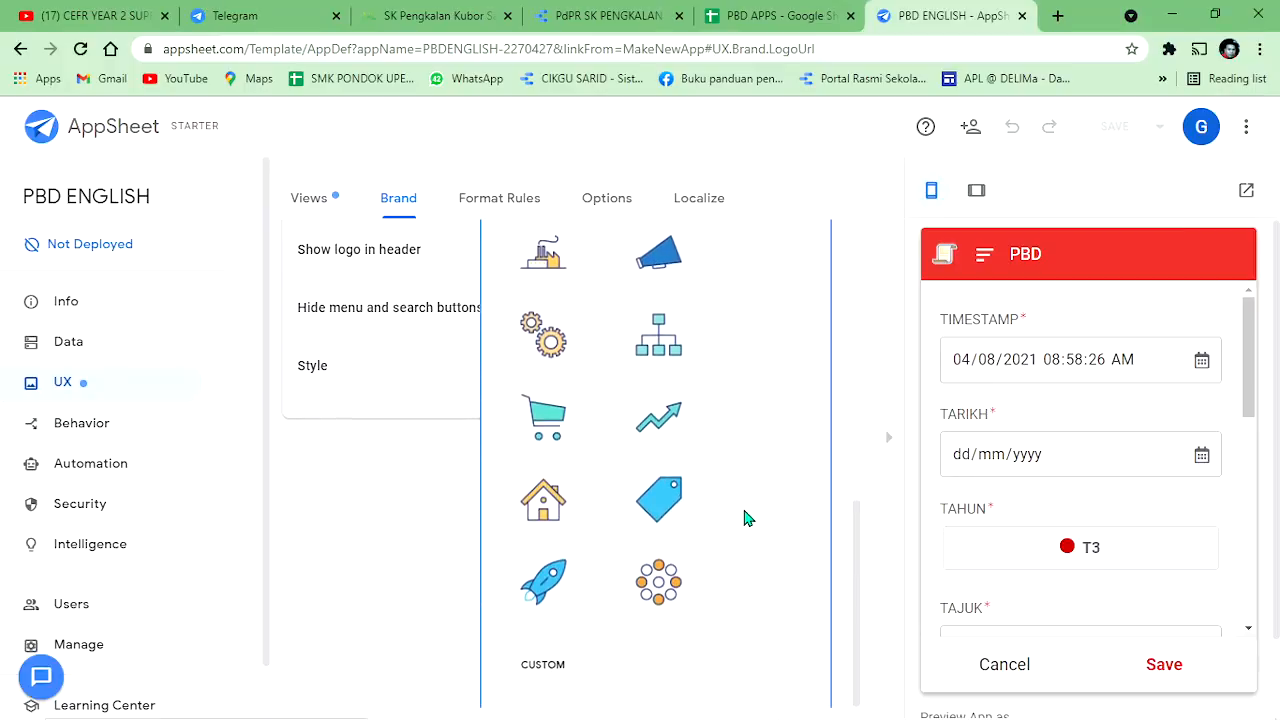
left_click(557, 664)
scroll(789, 389, "up", 4)
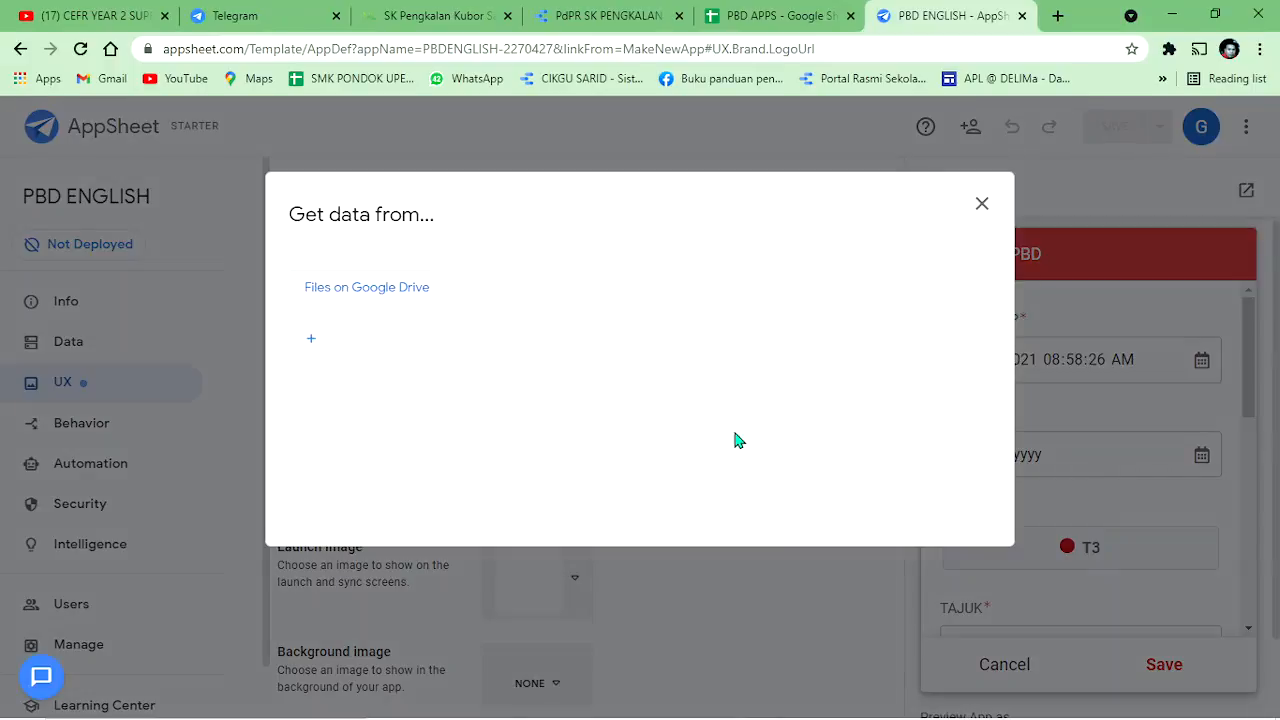
Step: Search the Google Drive images for "spor" and use sportlogo2.png as the app logo
left_click(401, 289)
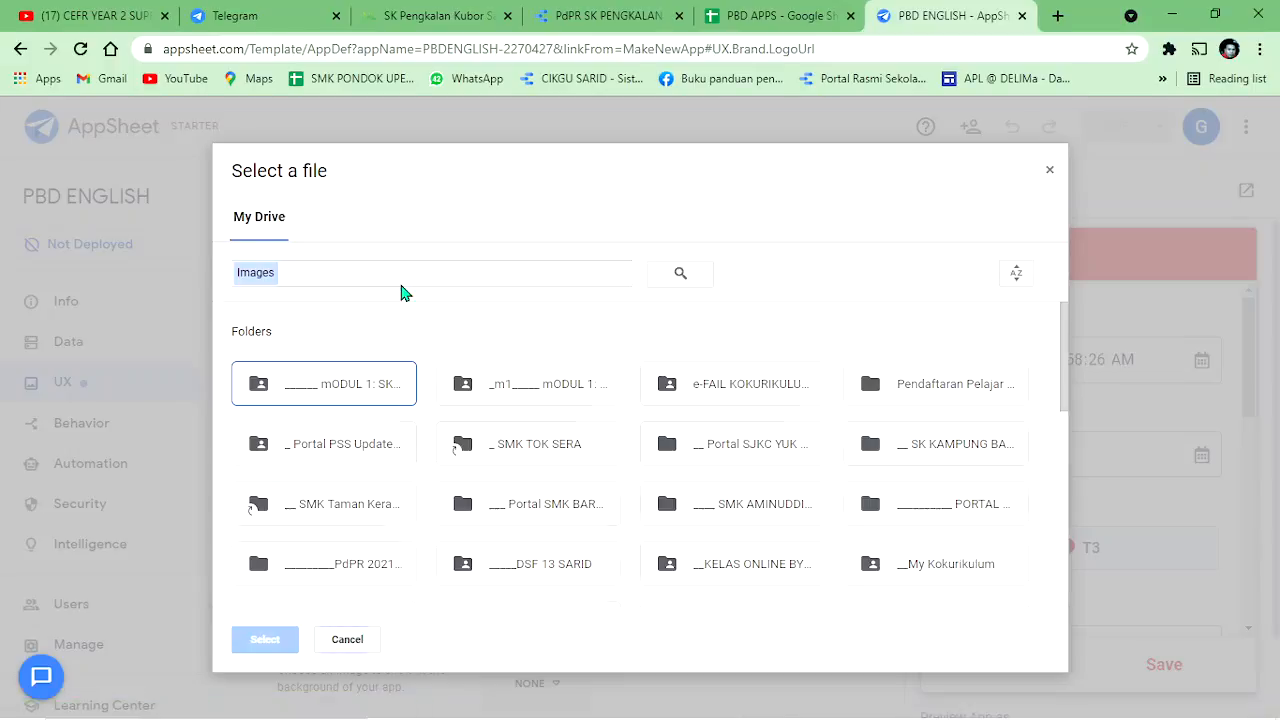
left_click(352, 271)
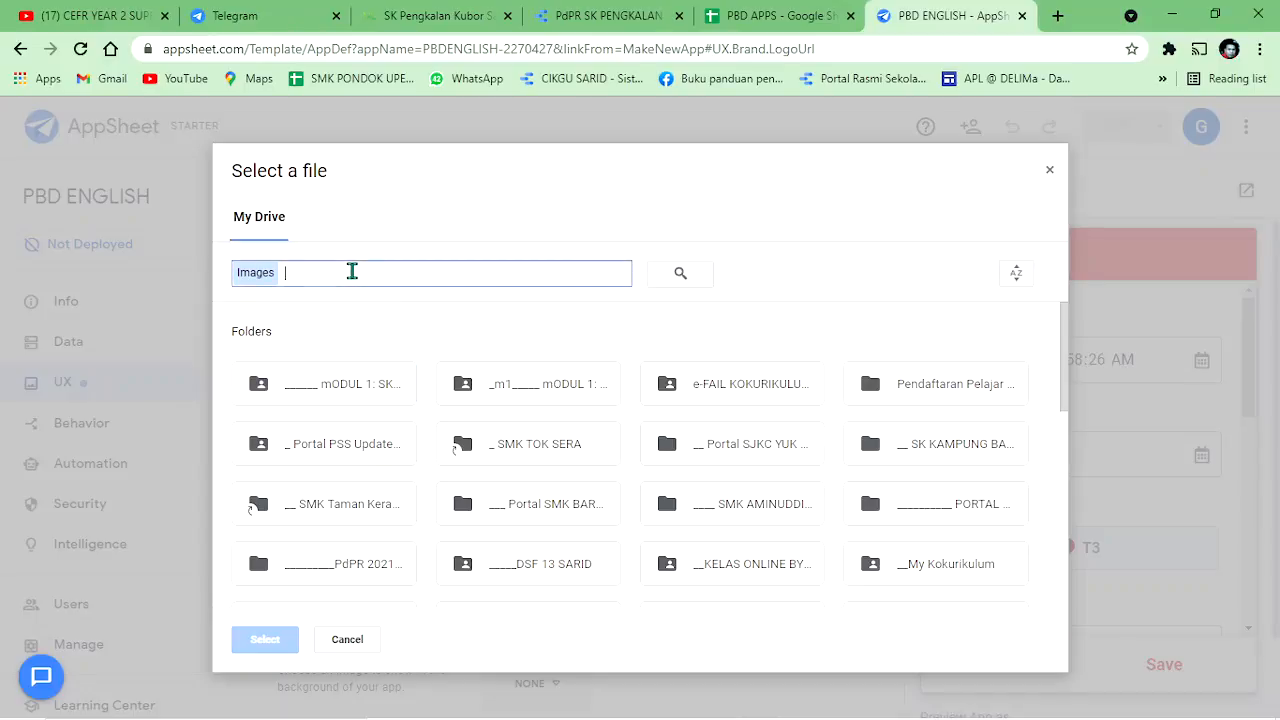
type("spo")
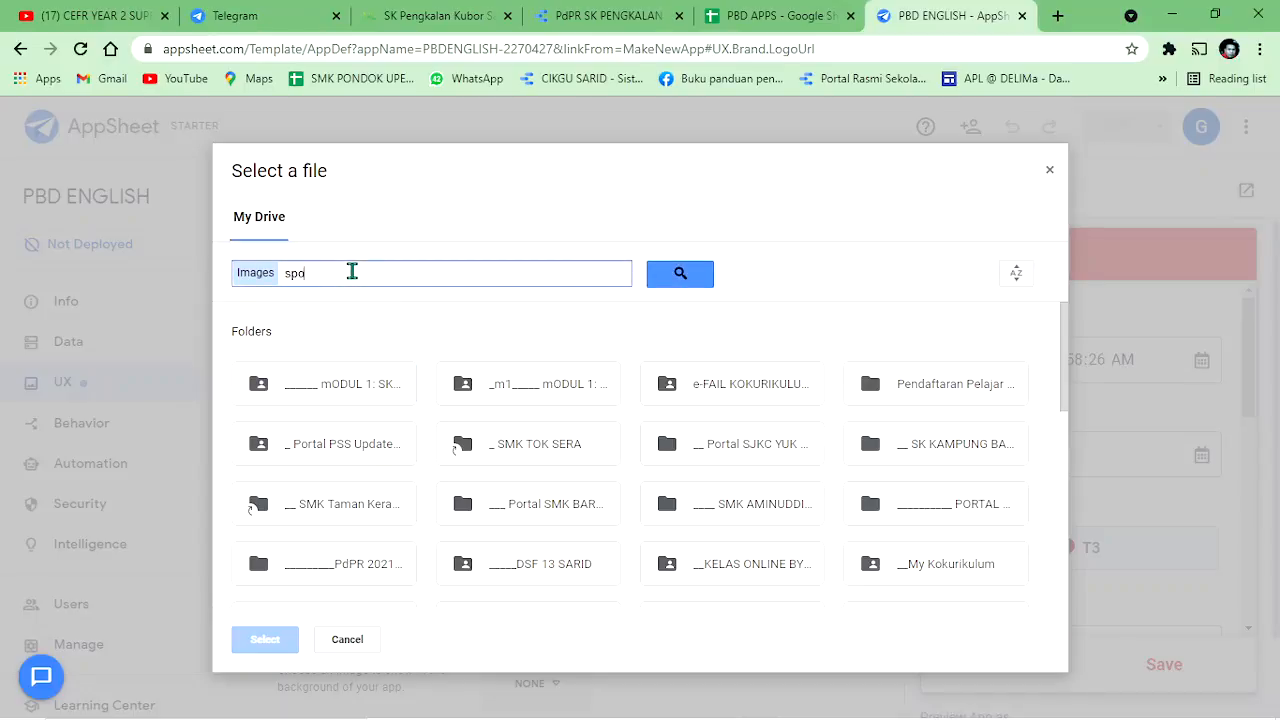
type("r")
left_click(679, 273)
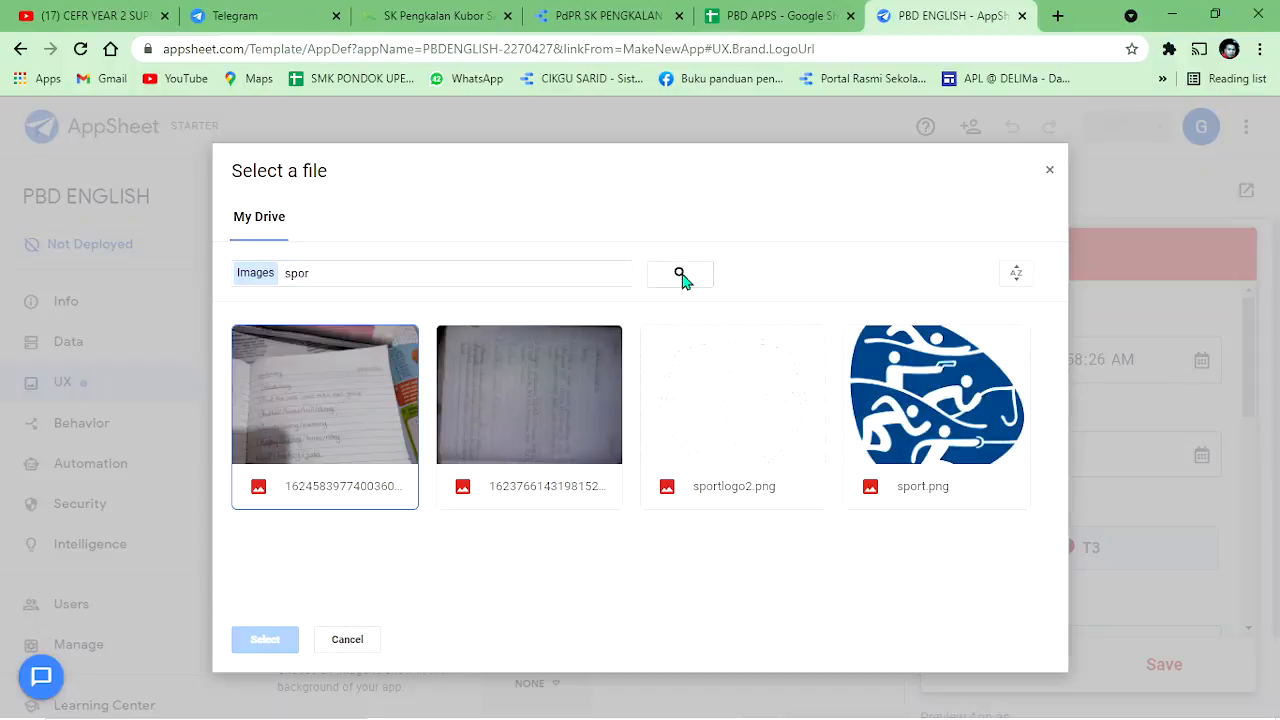
left_click(734, 403)
left_click(266, 639)
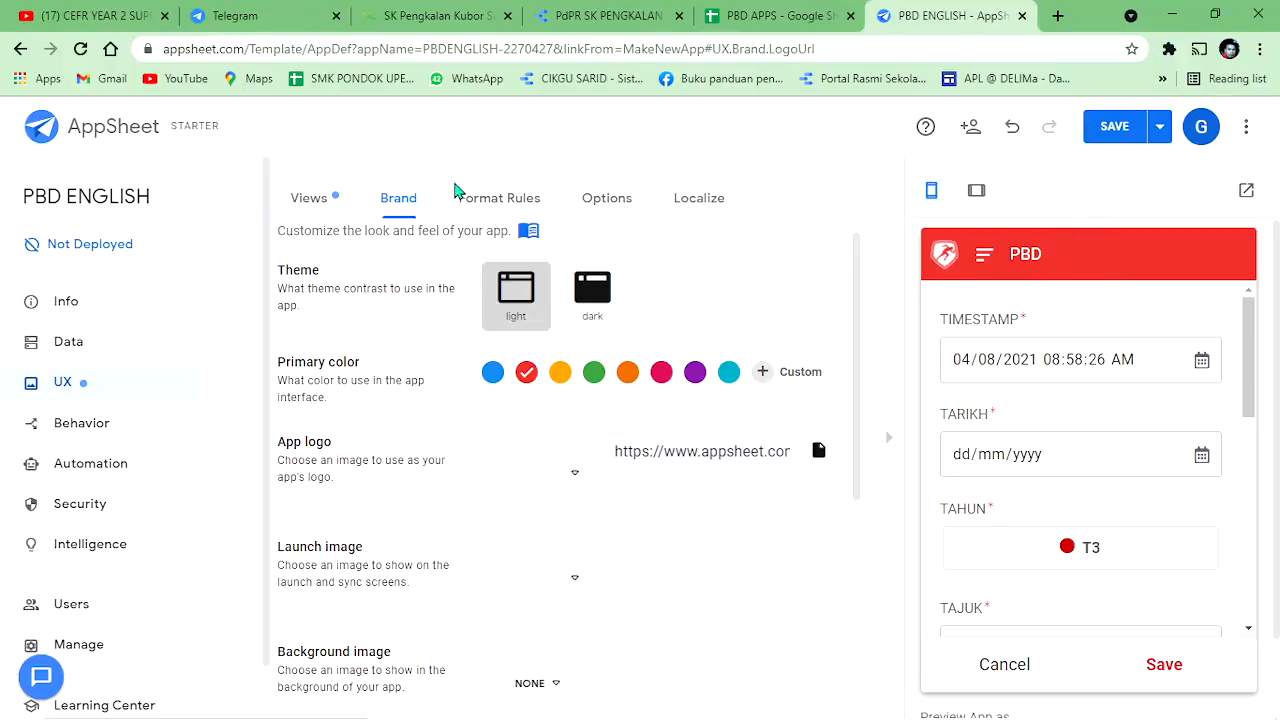
Step: Rename the primary PBD form view as PBD SKPKS and save the app
scroll(651, 460, "down", 3)
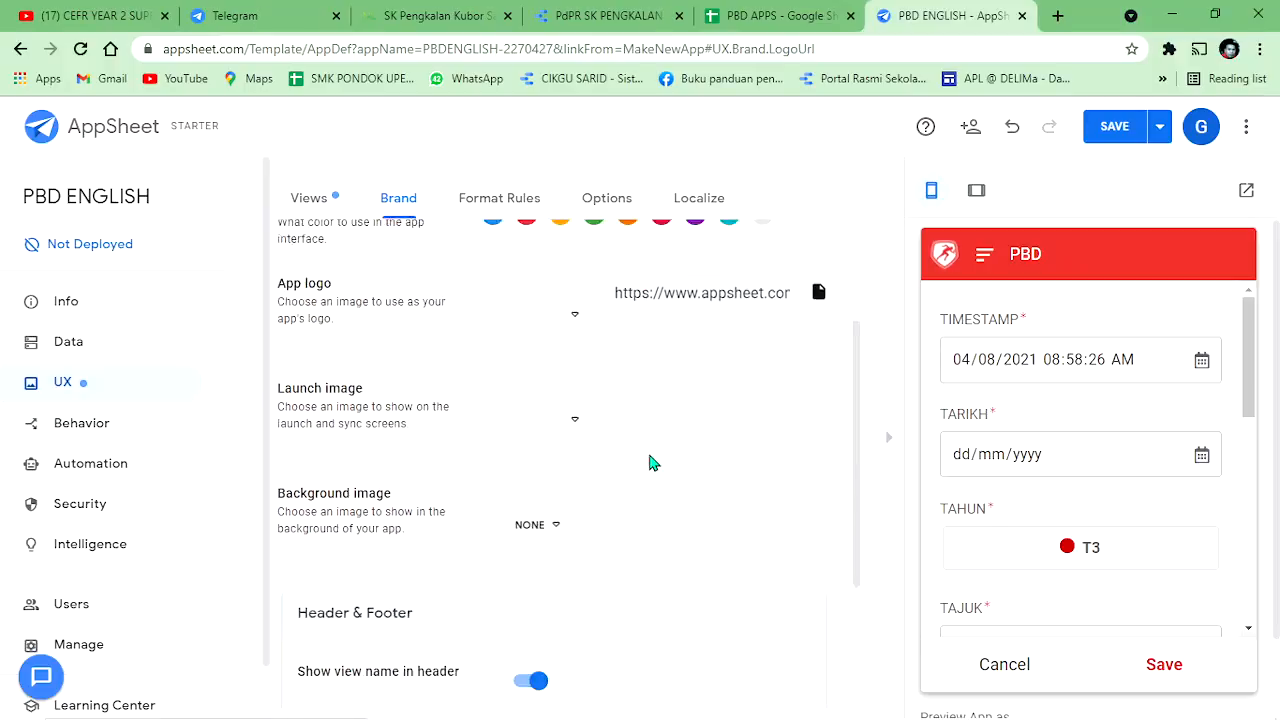
left_click(89, 386)
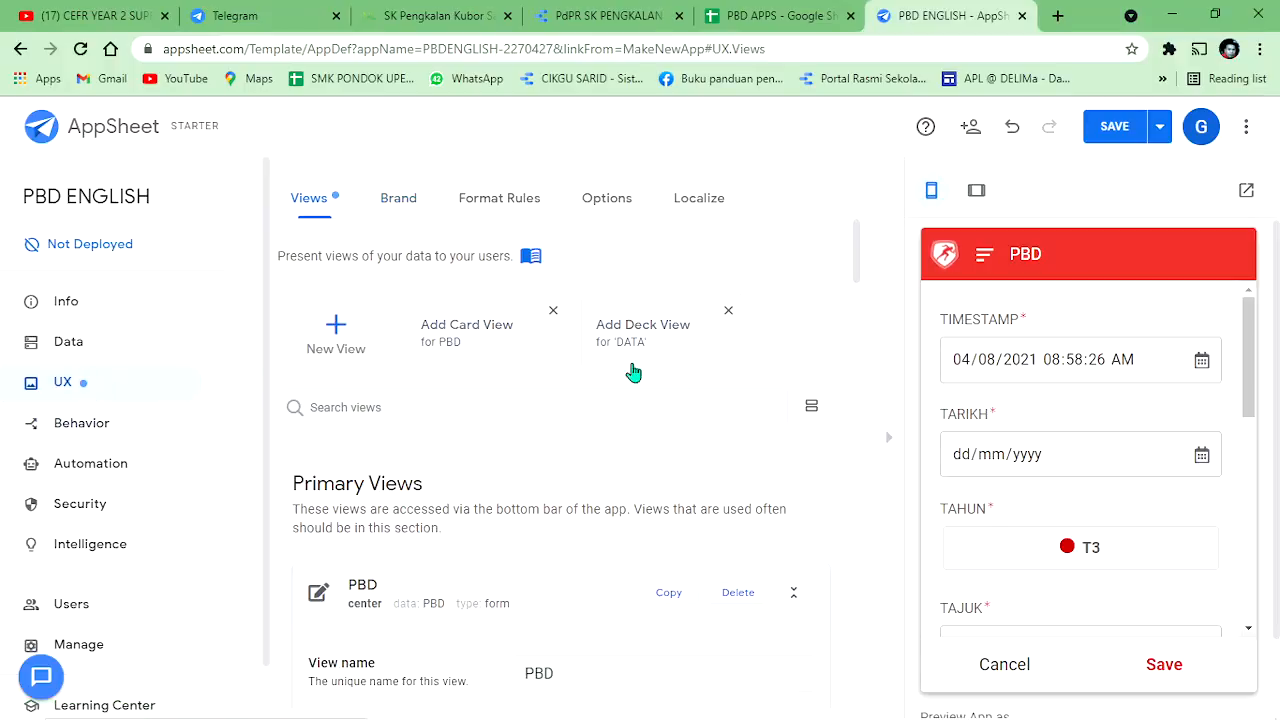
scroll(650, 372, "down", 2)
scroll(711, 380, "down", 1)
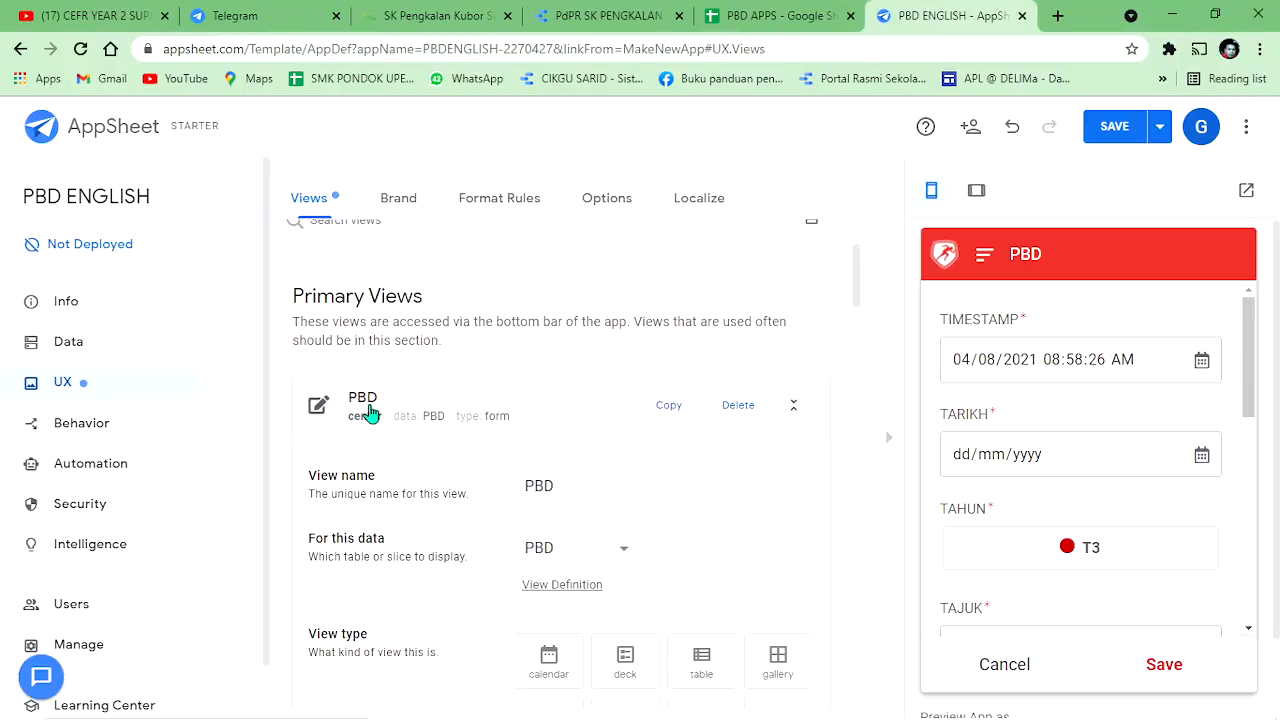
left_click(707, 492)
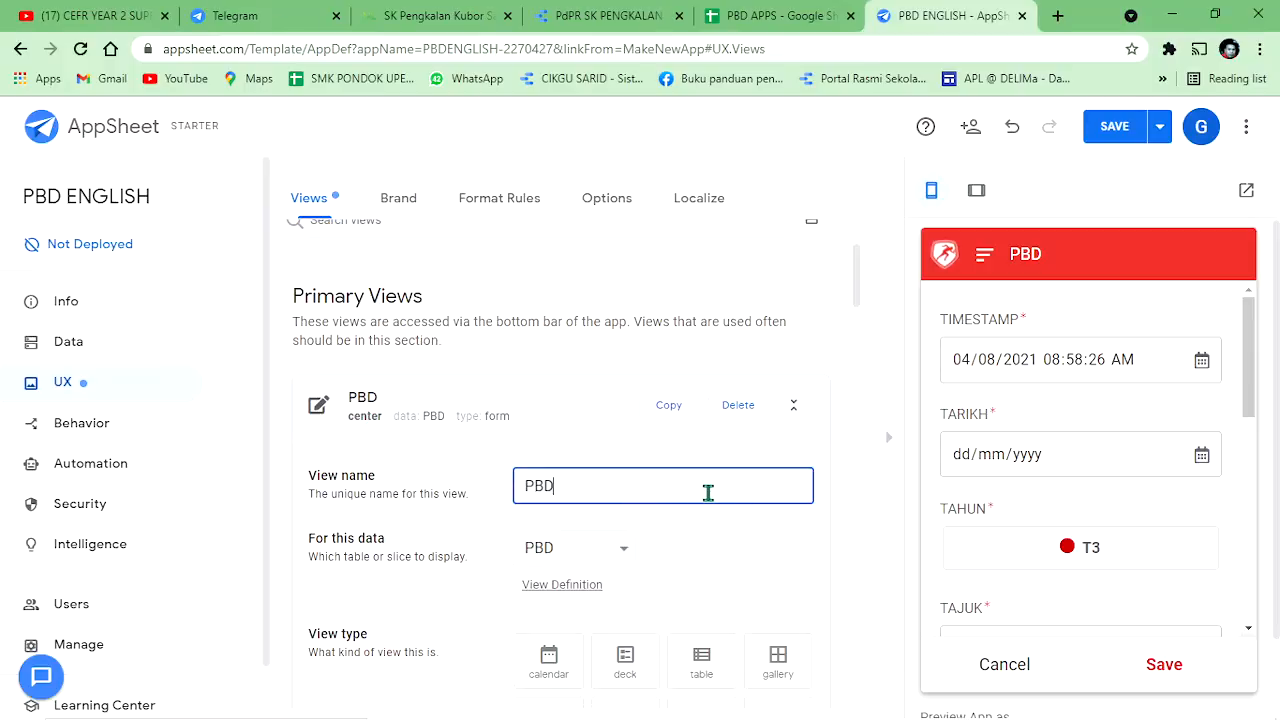
type("SKPK")
left_click(1115, 130)
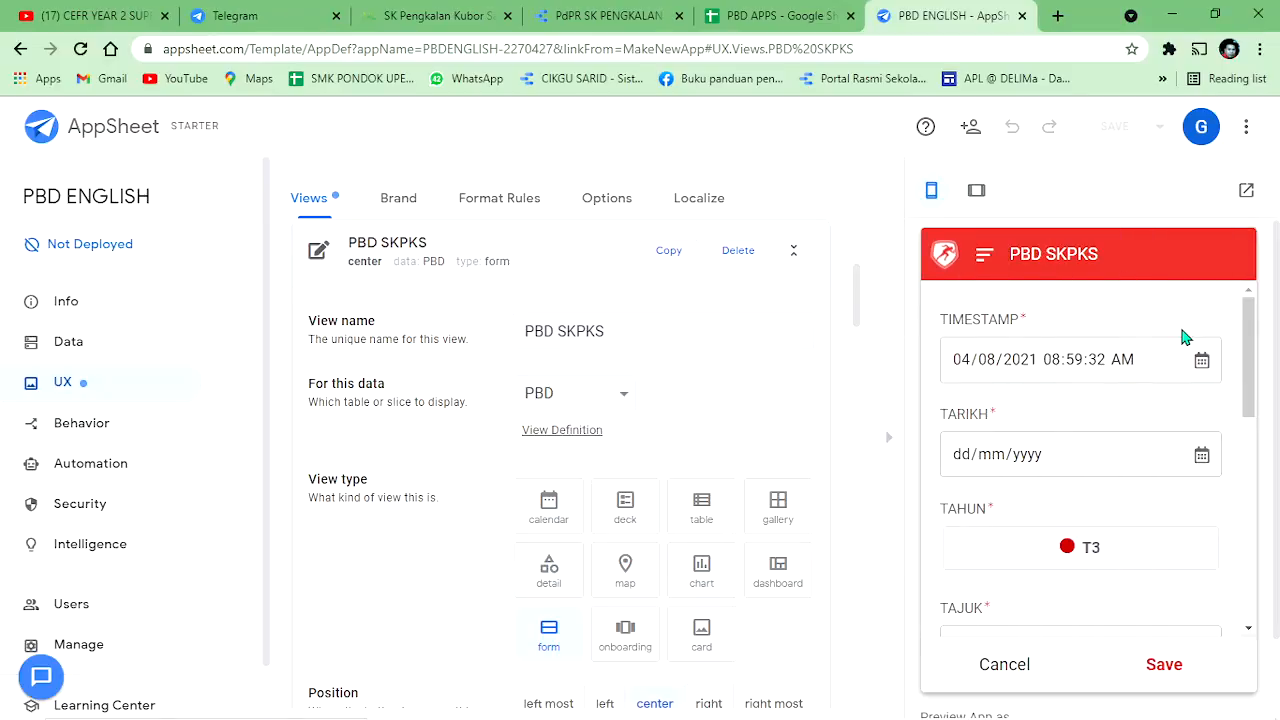
Step: Review the PBD SKPKS form in the preview, and check the last entry and first empty row in the PBD APPS Google Sheet
scroll(1103, 334, "down", 4)
scroll(1140, 420, "down", 5)
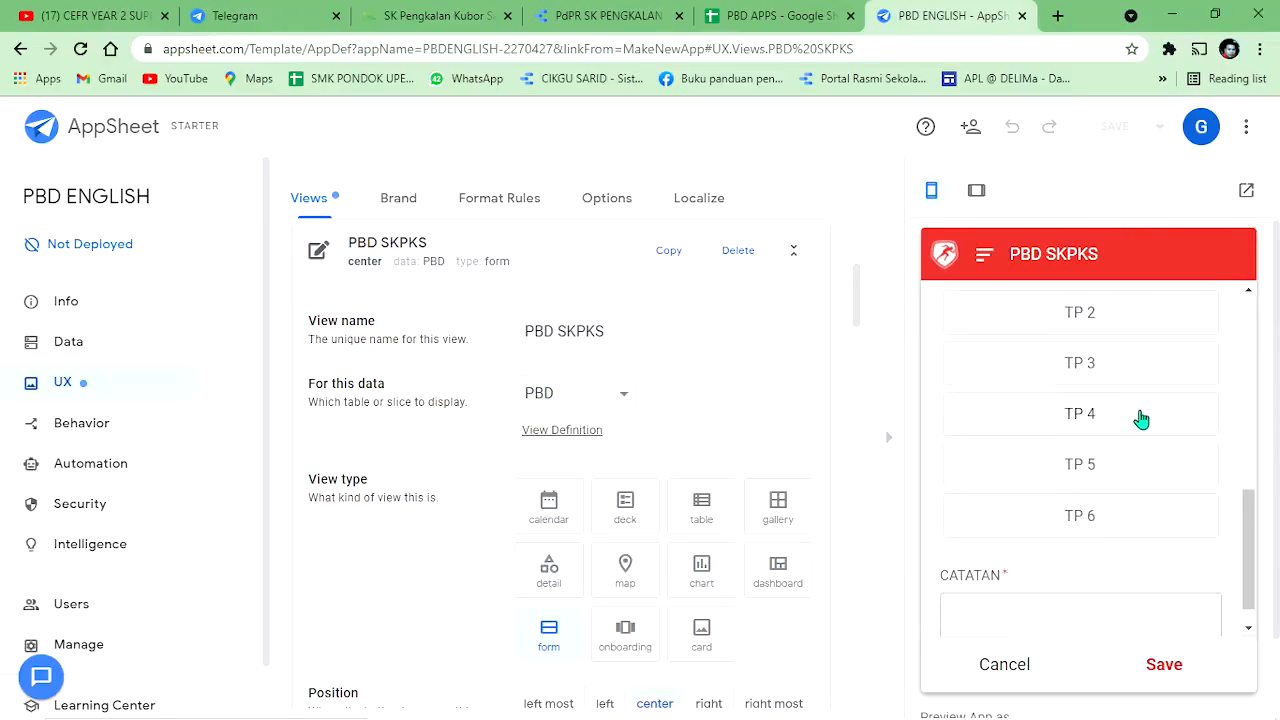
scroll(1130, 430, "up", 4)
scroll(1140, 436, "up", 3)
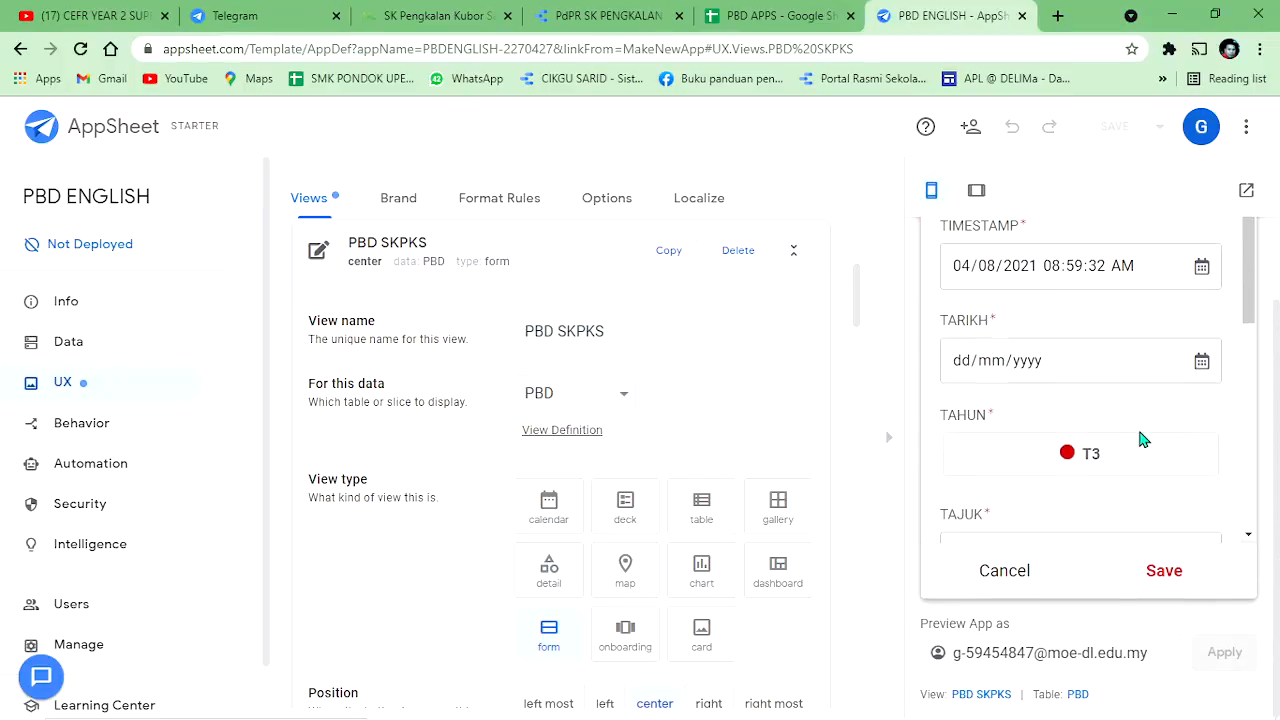
scroll(1195, 450, "up", 2)
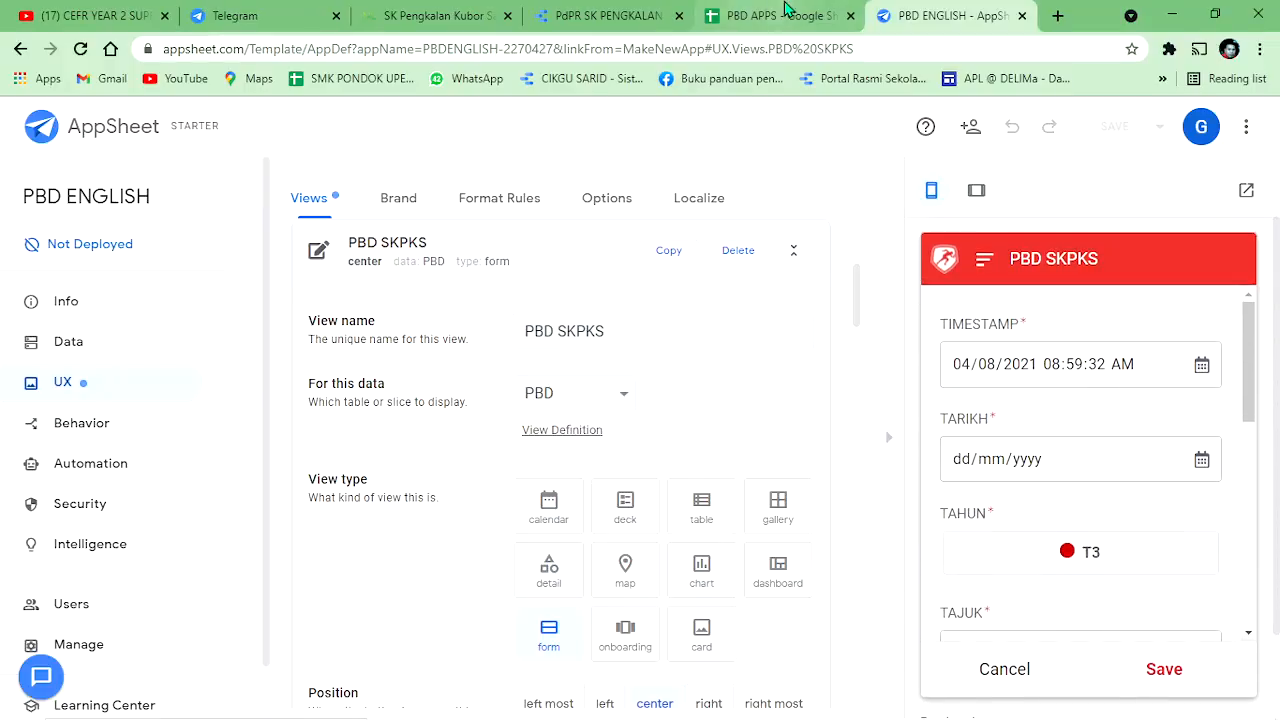
left_click(775, 15)
left_click(78, 519)
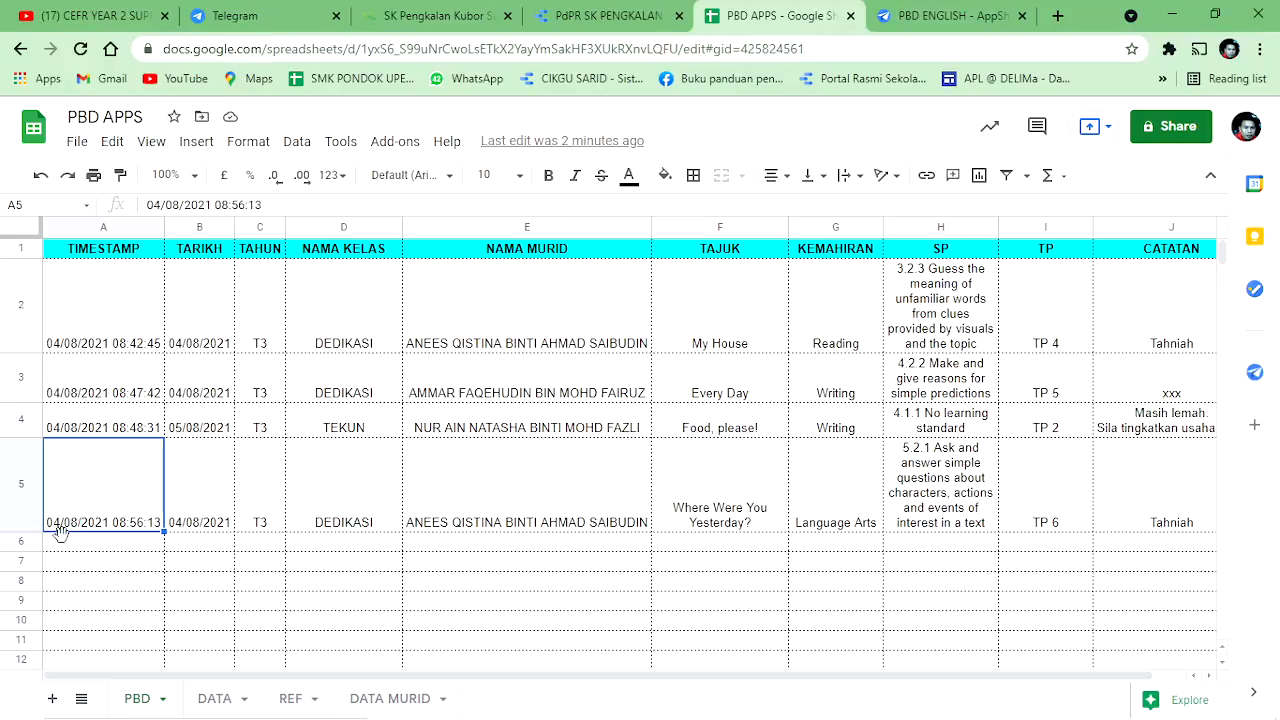
left_click(62, 546)
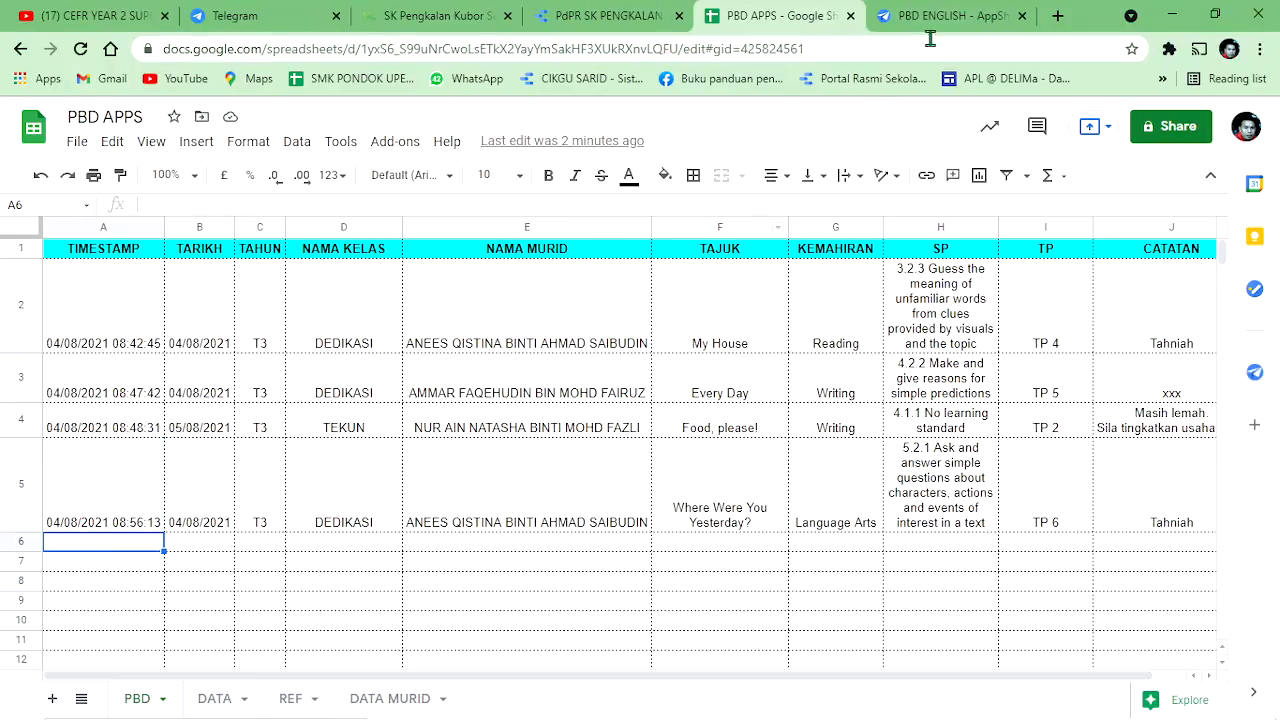
Step: Switch back to AppSheet and start a test entry in the preview form with TARIKH 05/08/2021 and TAHUN T3
left_click(928, 16)
left_click(1210, 468)
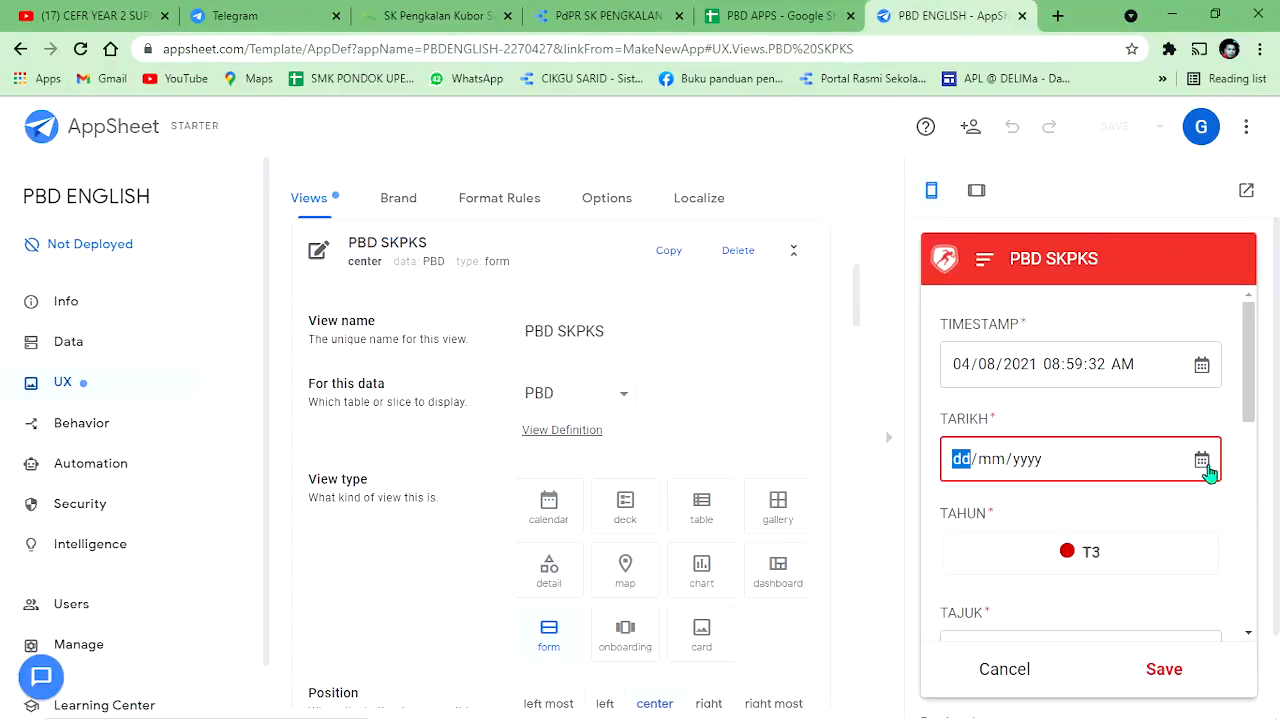
left_click(1198, 458)
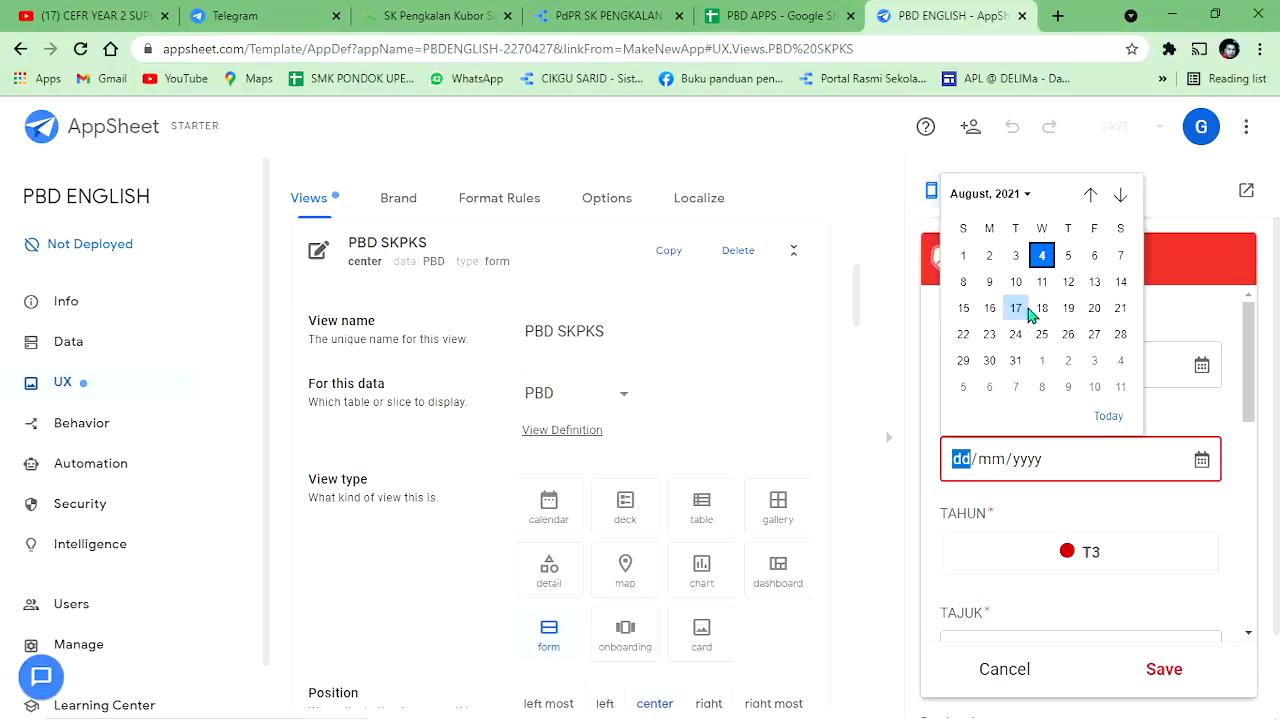
left_click(1066, 260)
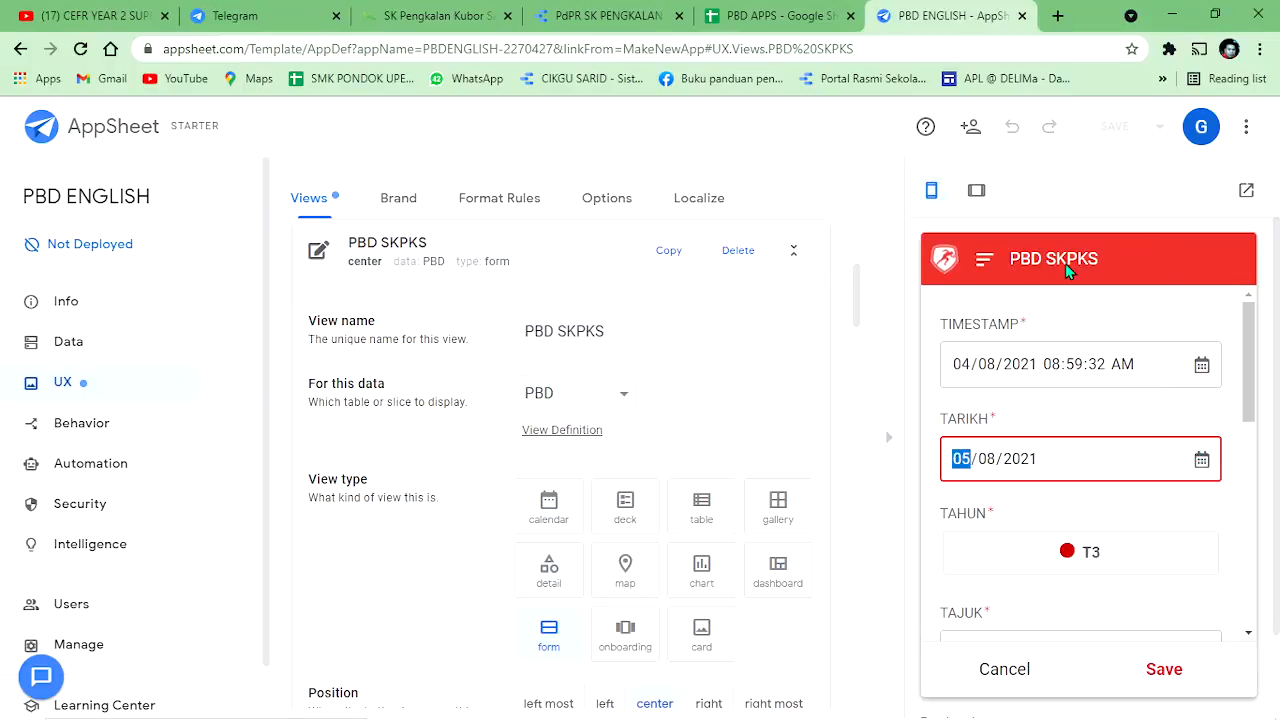
scroll(1108, 414, "down", 1)
left_click(1100, 460)
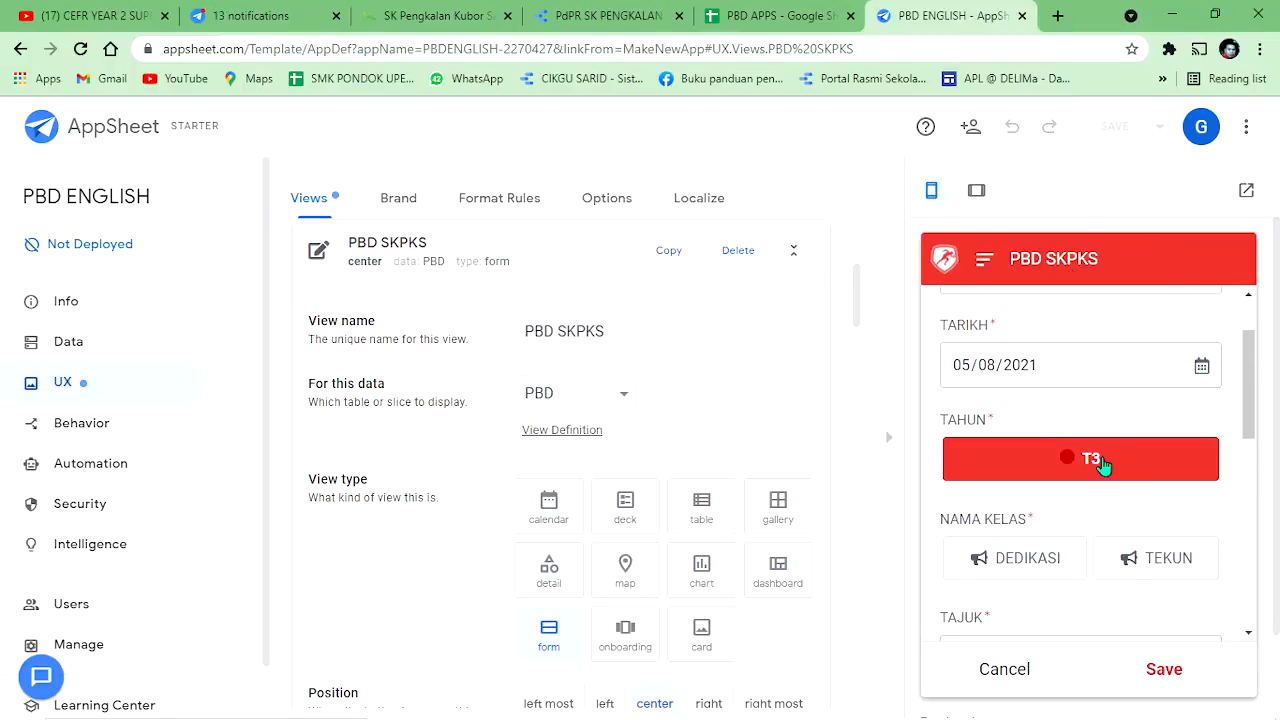
Step: Set NAMA KELAS to TEKUN and choose the first listed pupil for NAMA MURID in the test entry
left_click(1168, 560)
scroll(1200, 500, "down", 1)
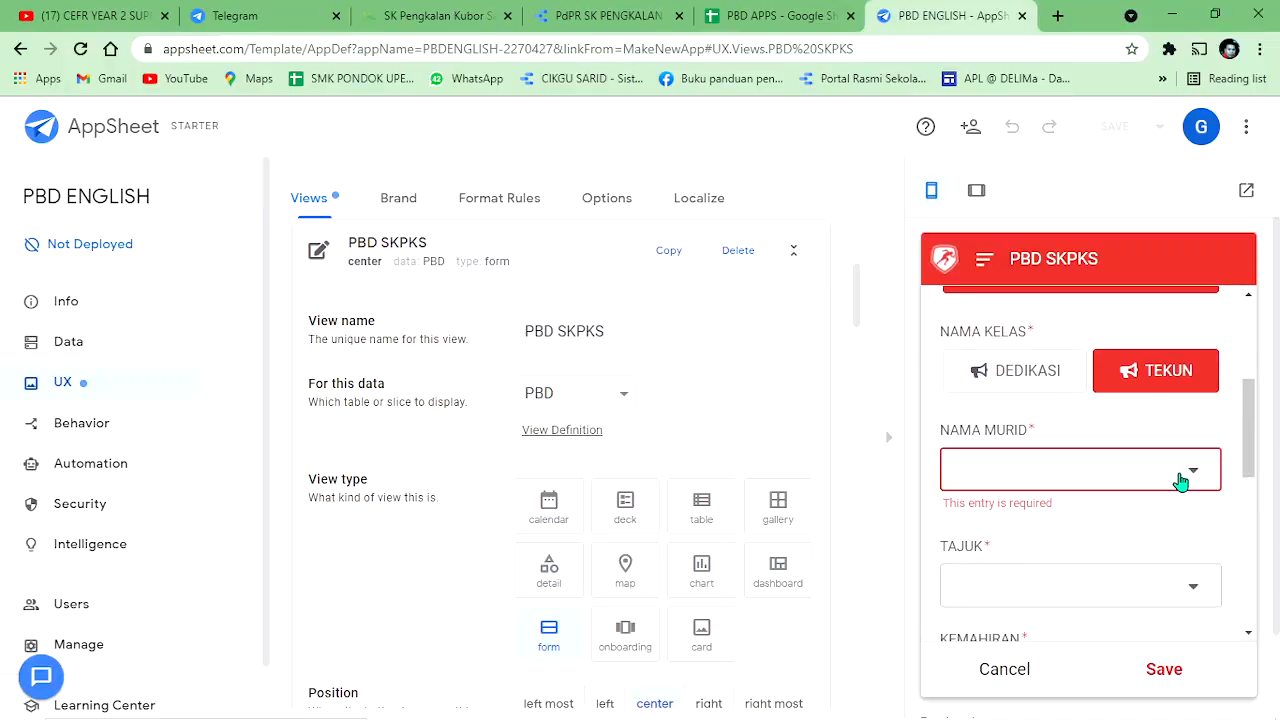
left_click(1180, 472)
left_click(992, 360)
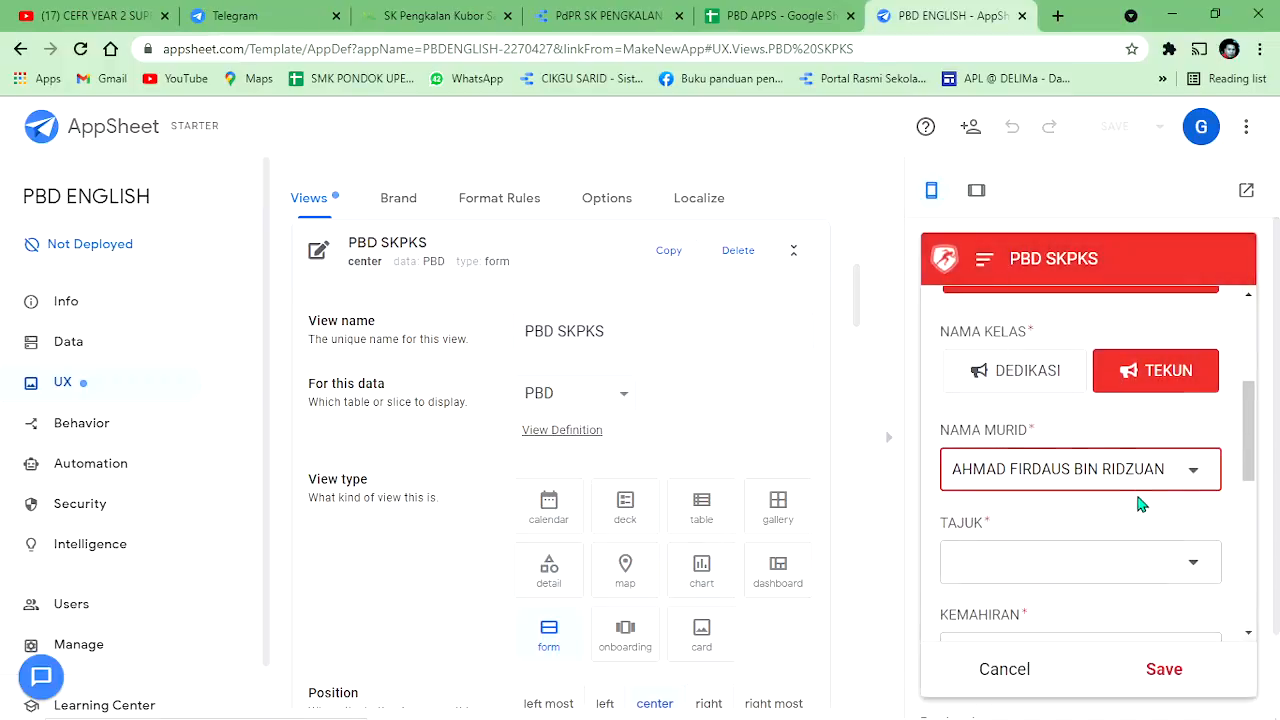
Step: Choose Welcome! as the TAJUK and Writing as the KEMAHIRAN in the preview form
scroll(1057, 503, "down", 1)
left_click(1057, 466)
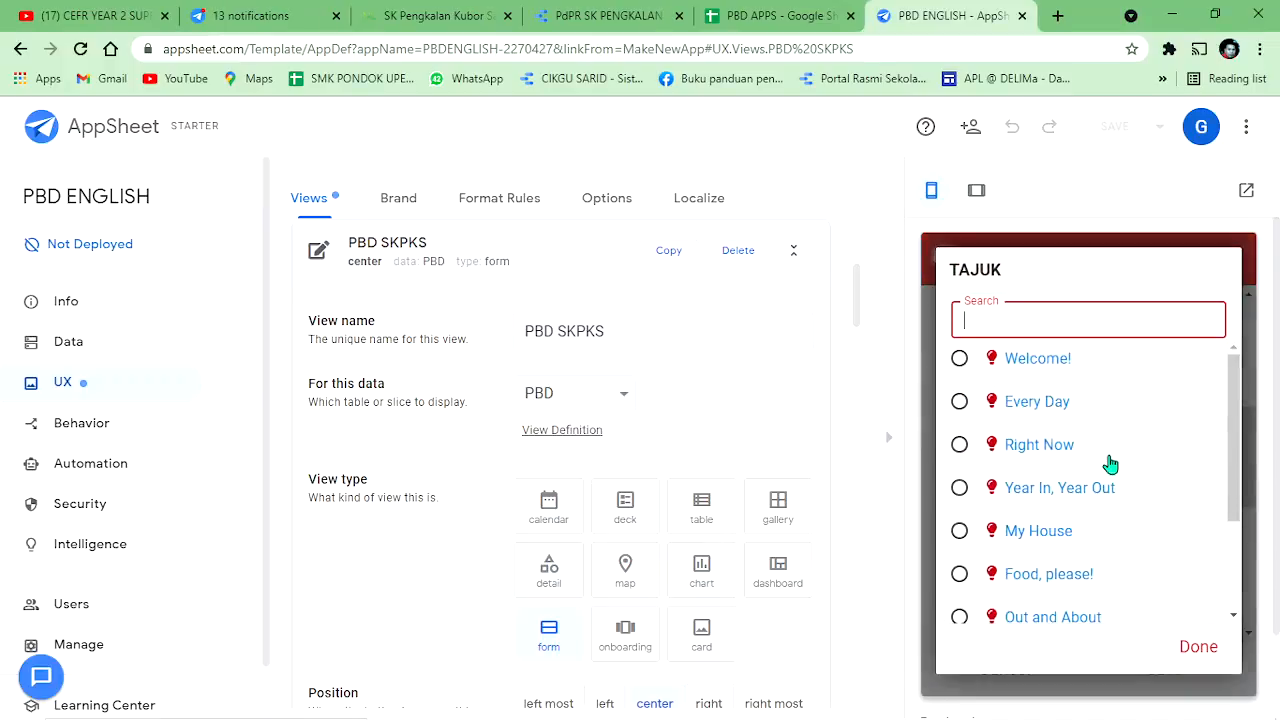
left_click(1020, 366)
scroll(1120, 515, "down", 1)
left_click(1100, 385)
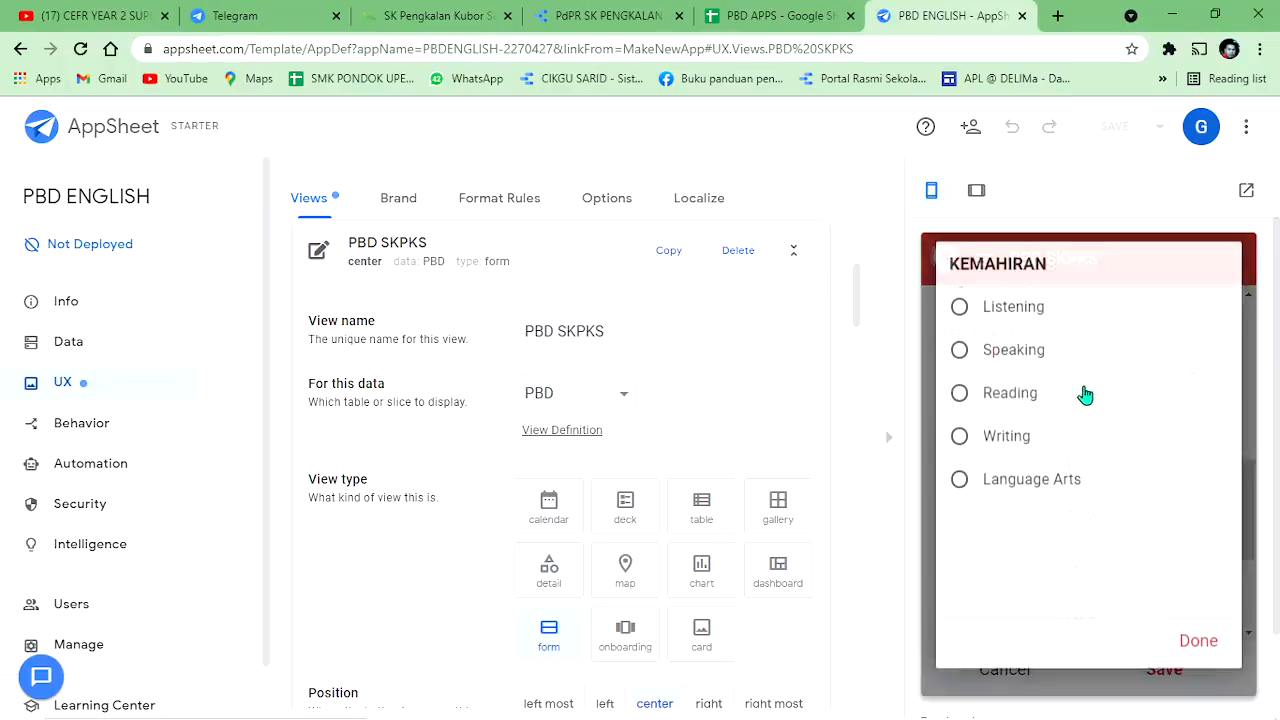
left_click(992, 443)
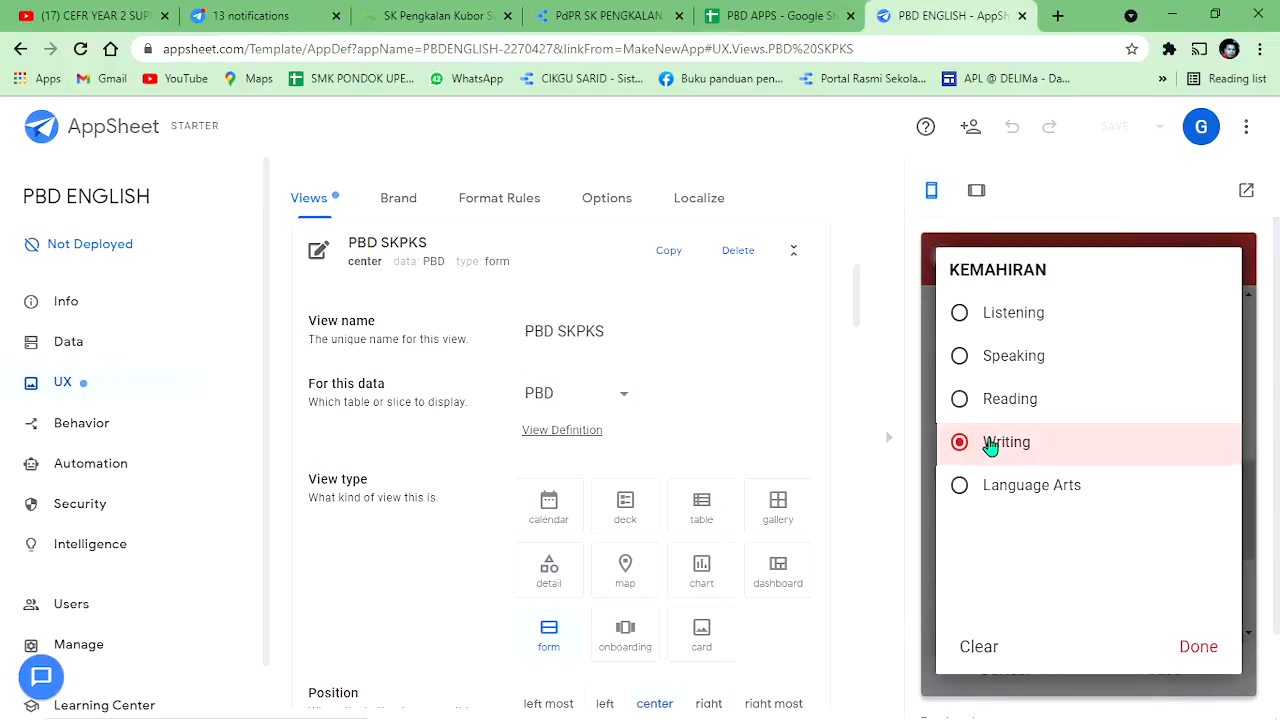
Step: Look through the SP learning standards and choose 4.1.1 No learning standard
scroll(1137, 463, "down", 3)
scroll(1140, 450, "up", 1)
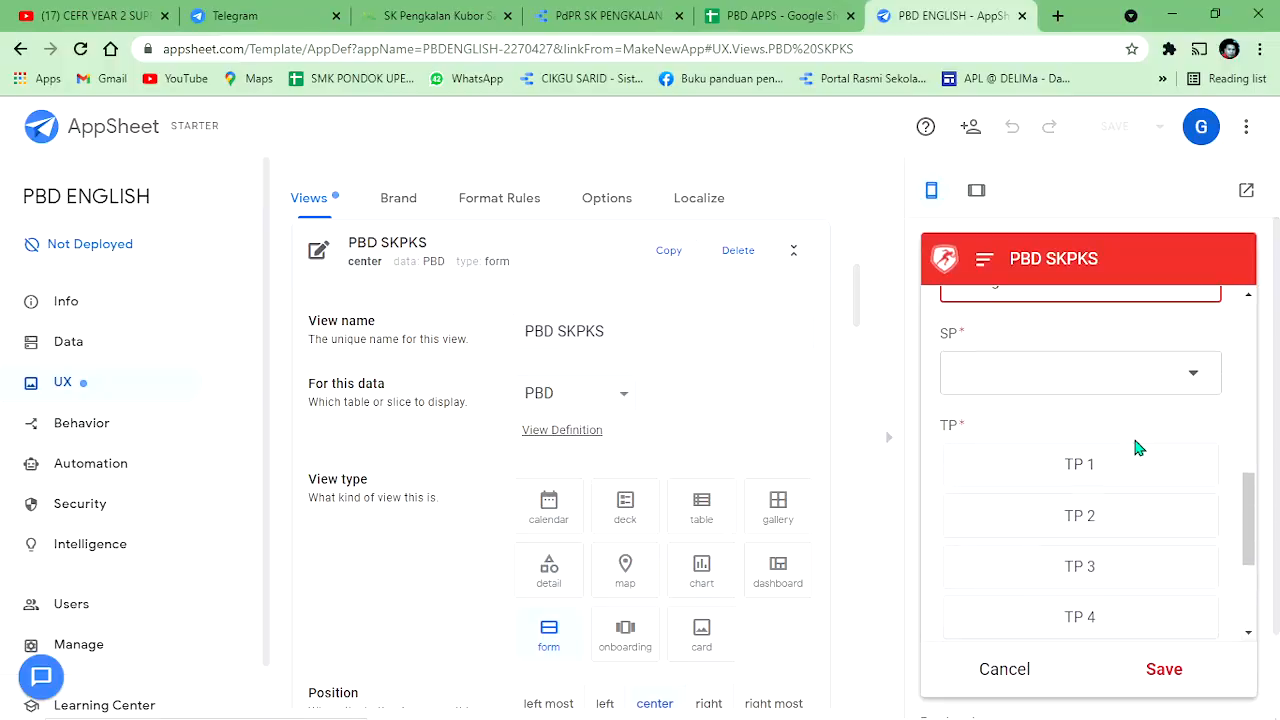
left_click(1114, 374)
scroll(1005, 441, "down", 5)
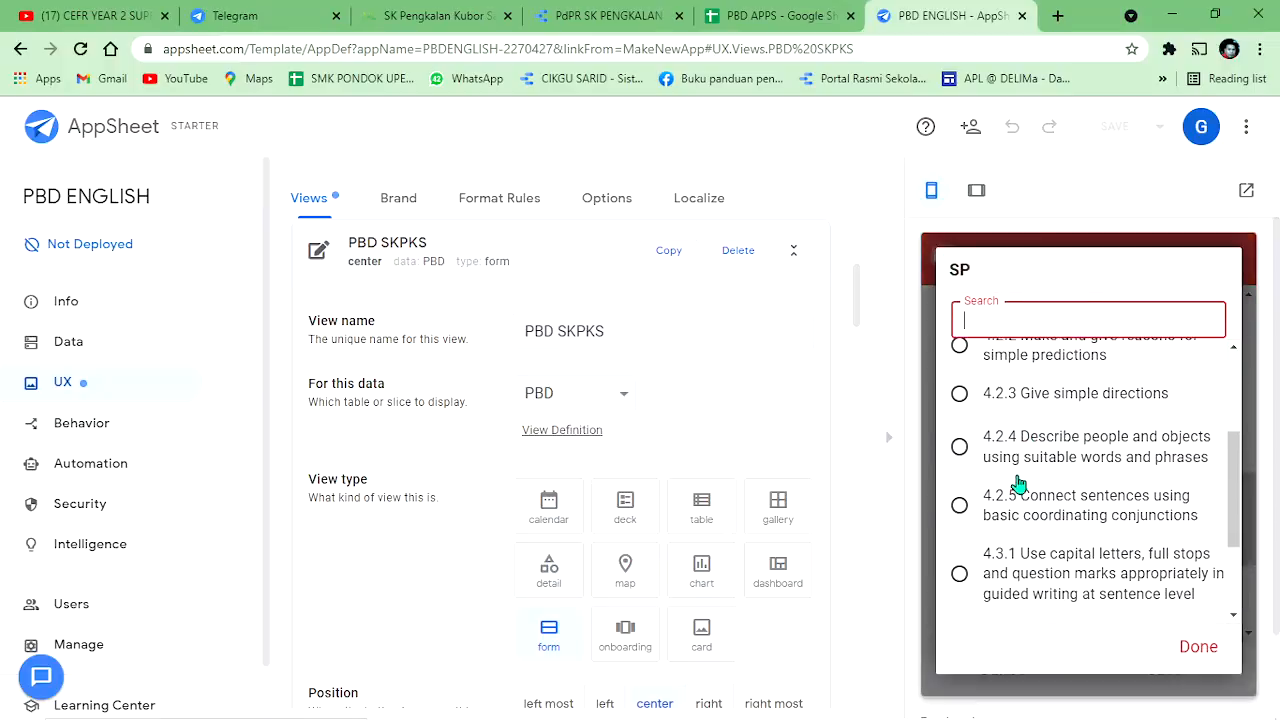
scroll(1040, 520, "up", 5)
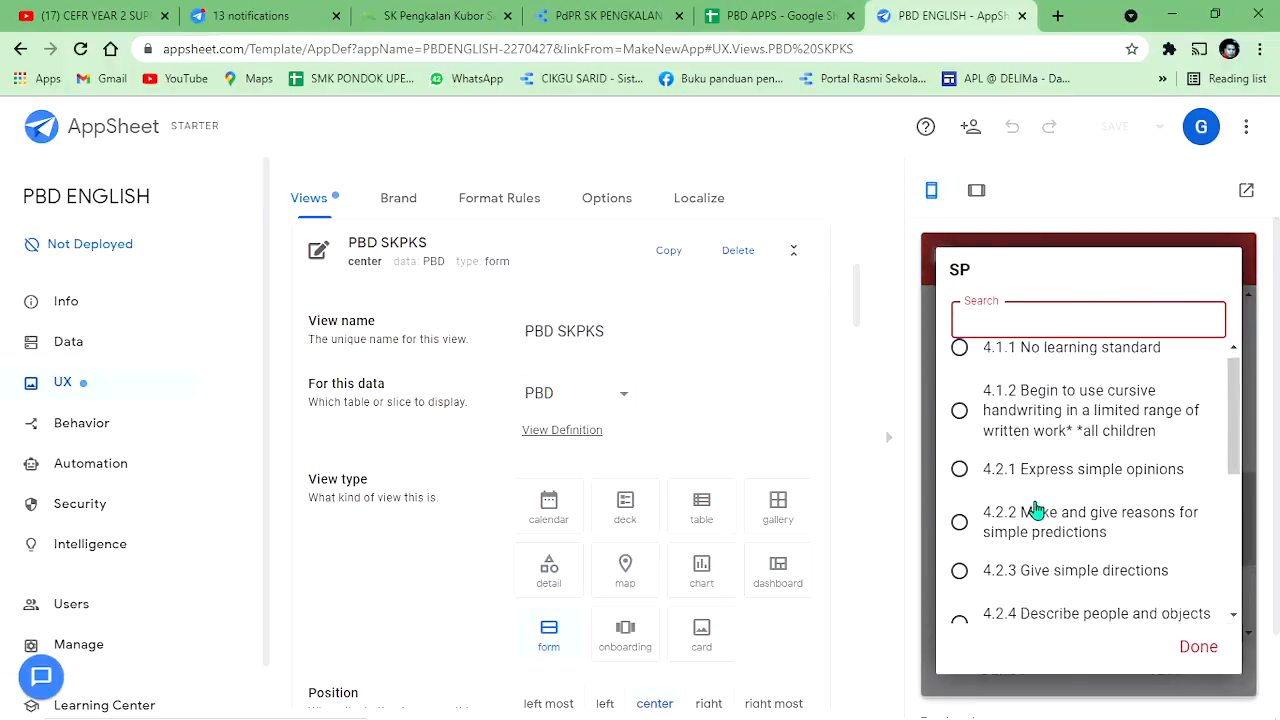
left_click(1022, 374)
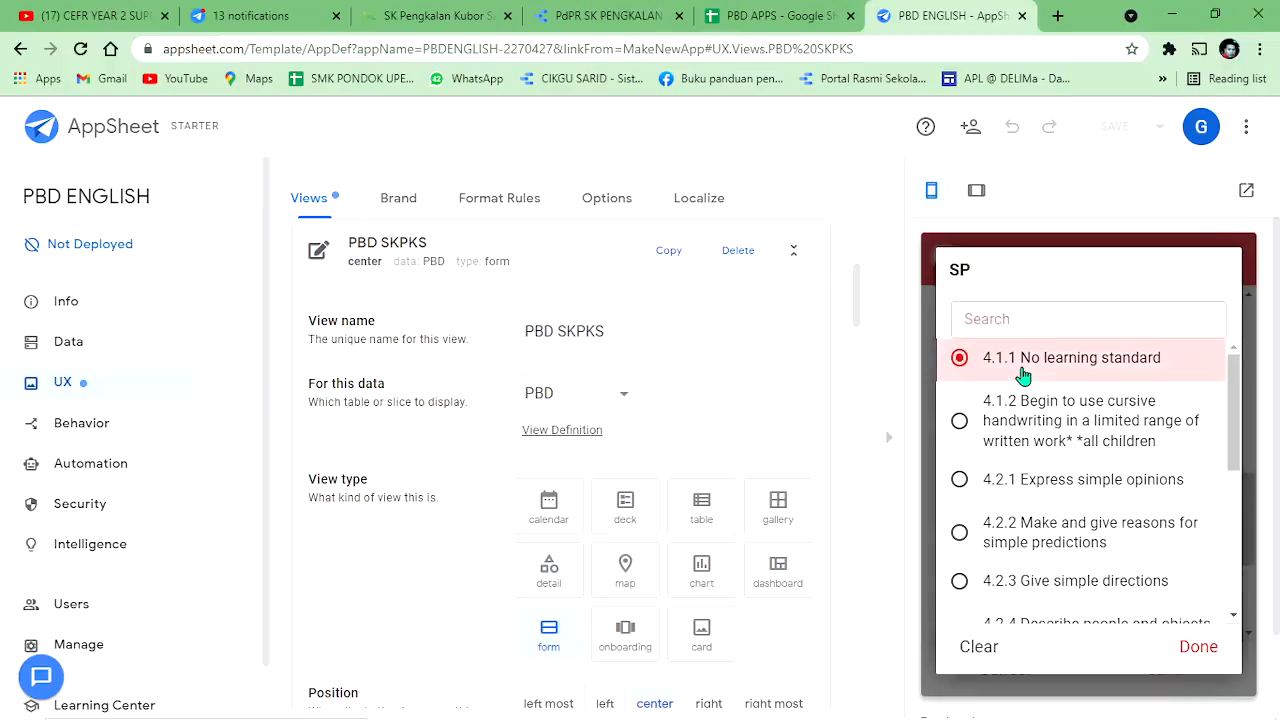
Step: Rate the pupil as TP 5 in the form's TP options
scroll(1128, 486, "down", 3)
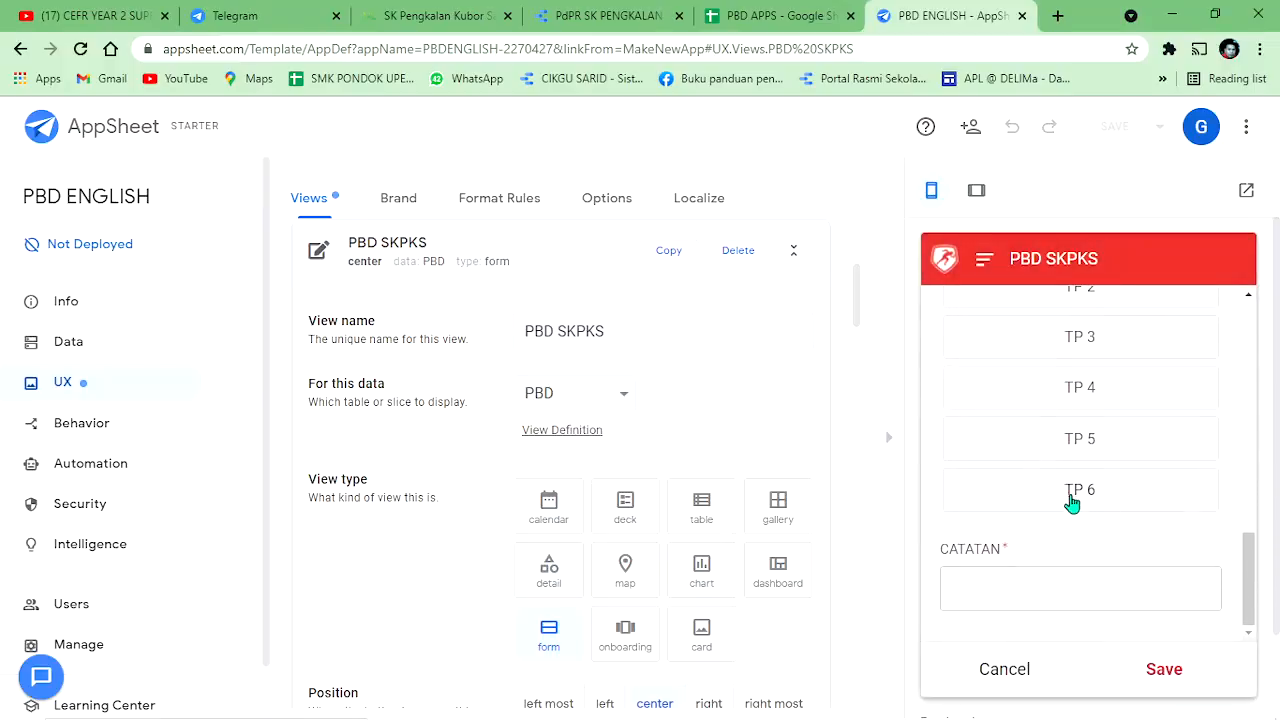
scroll(1074, 490, "up", 3)
left_click(1077, 528)
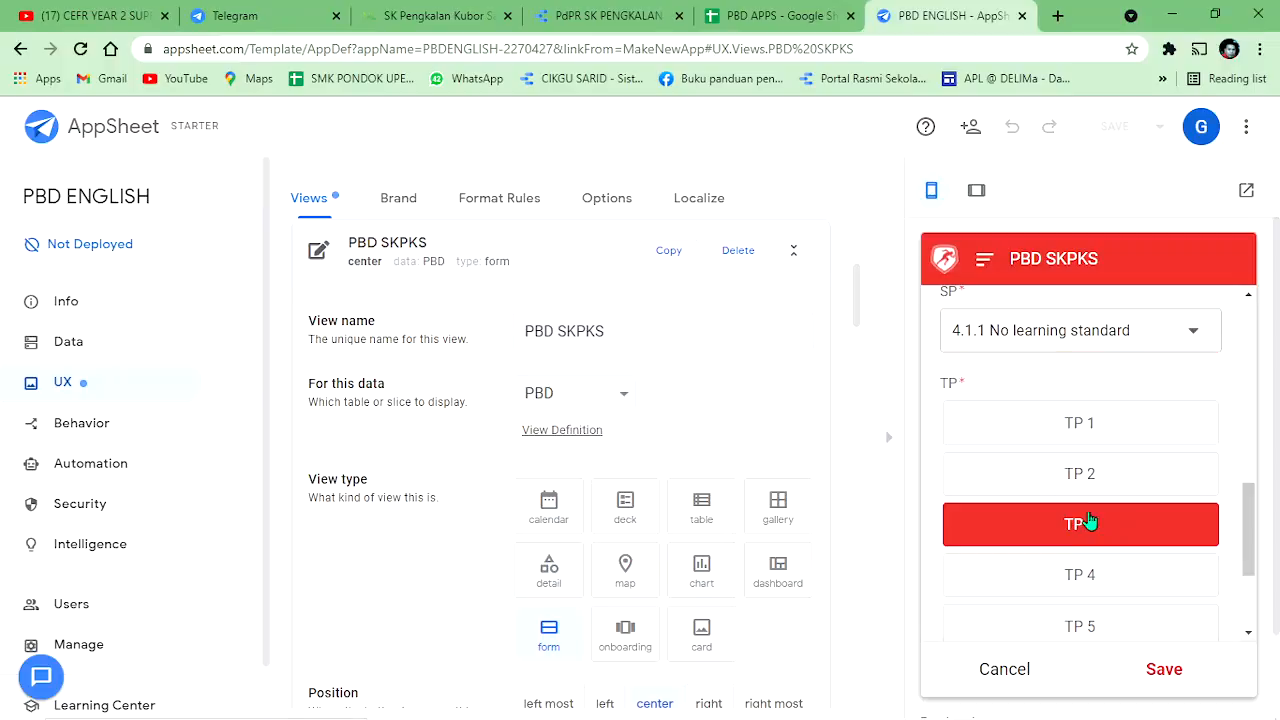
scroll(1186, 523, "down", 2)
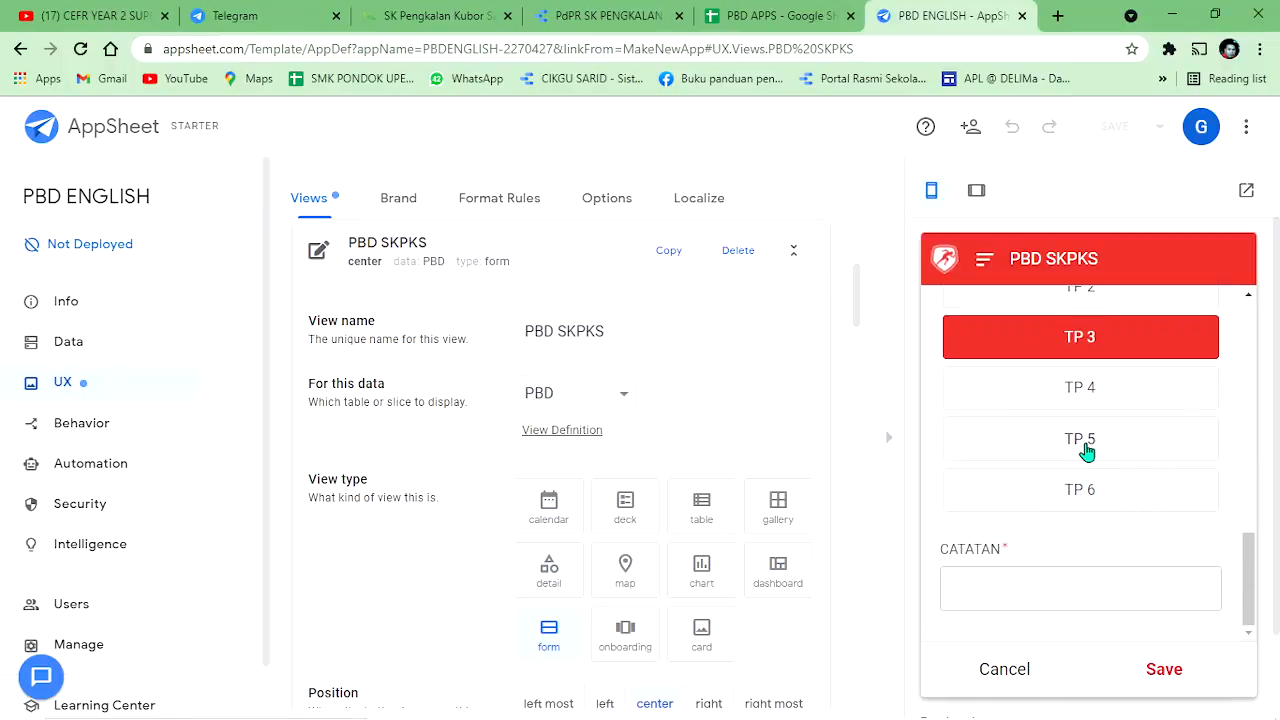
left_click(1084, 440)
Step: Enter "Tahniah" as the CATATAN remark and save the test entry
scroll(1150, 510, "down", 1)
left_click(1017, 491)
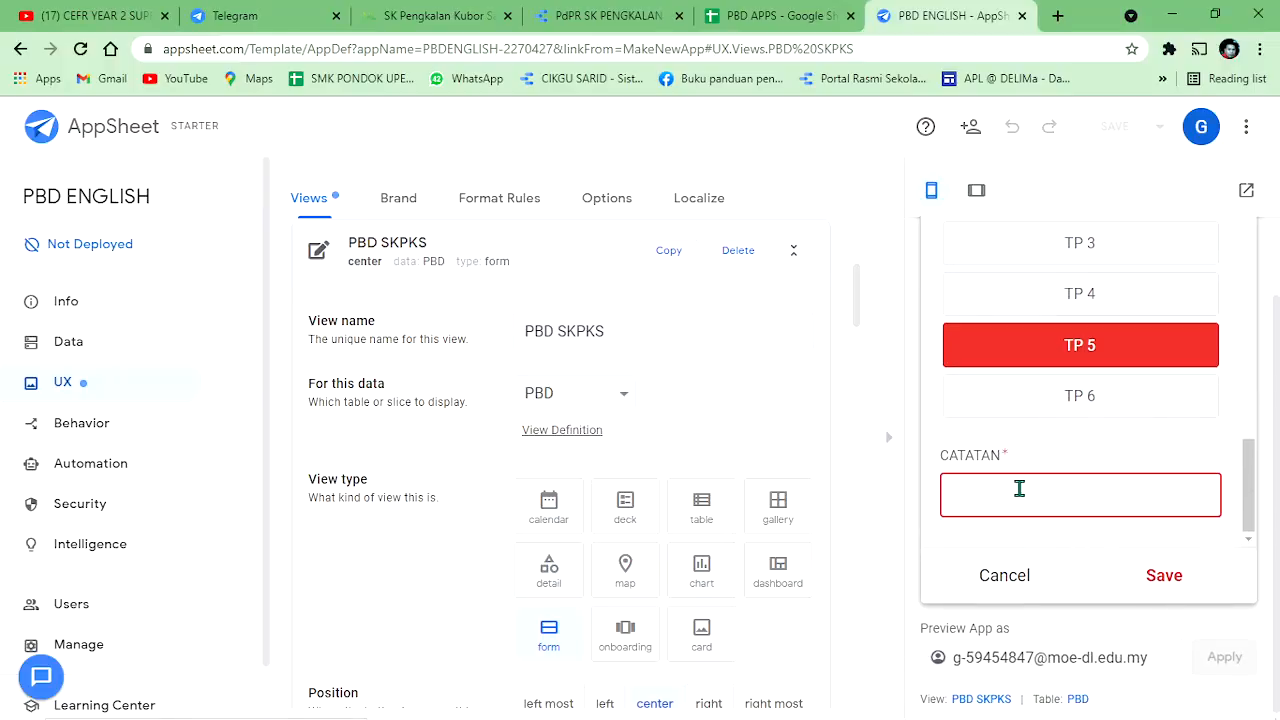
type("Tahniah")
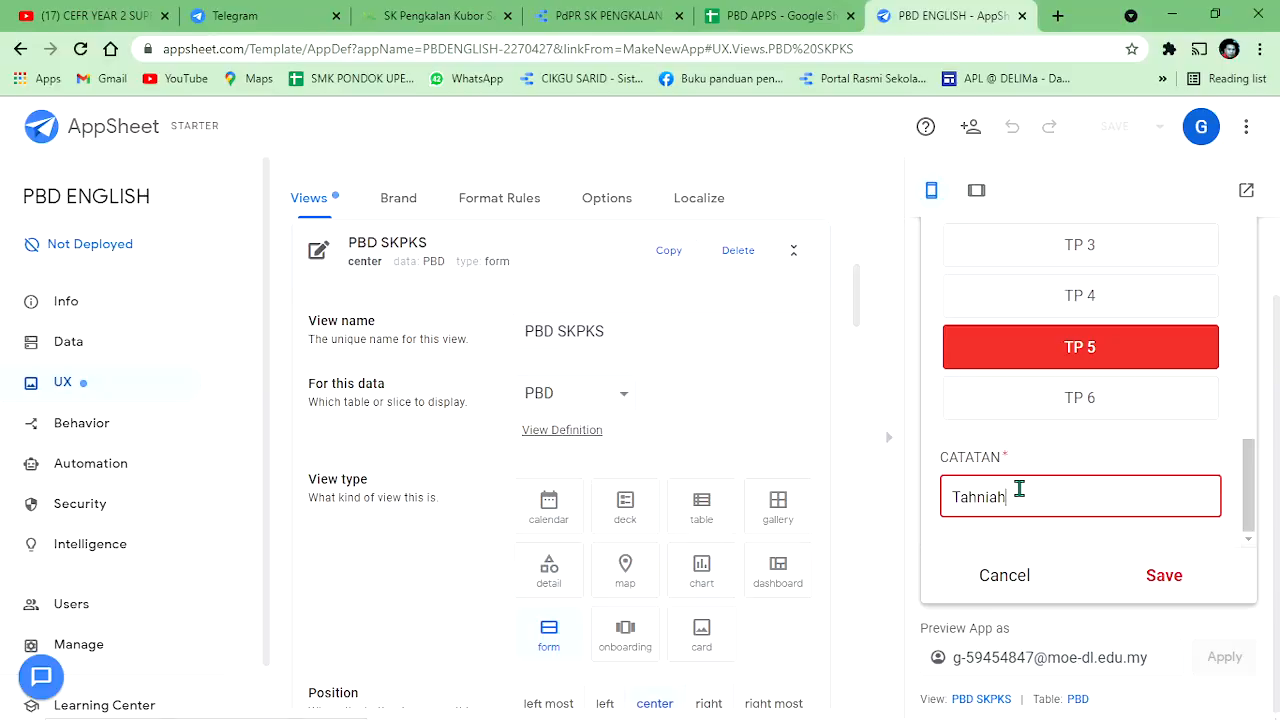
left_click(1164, 577)
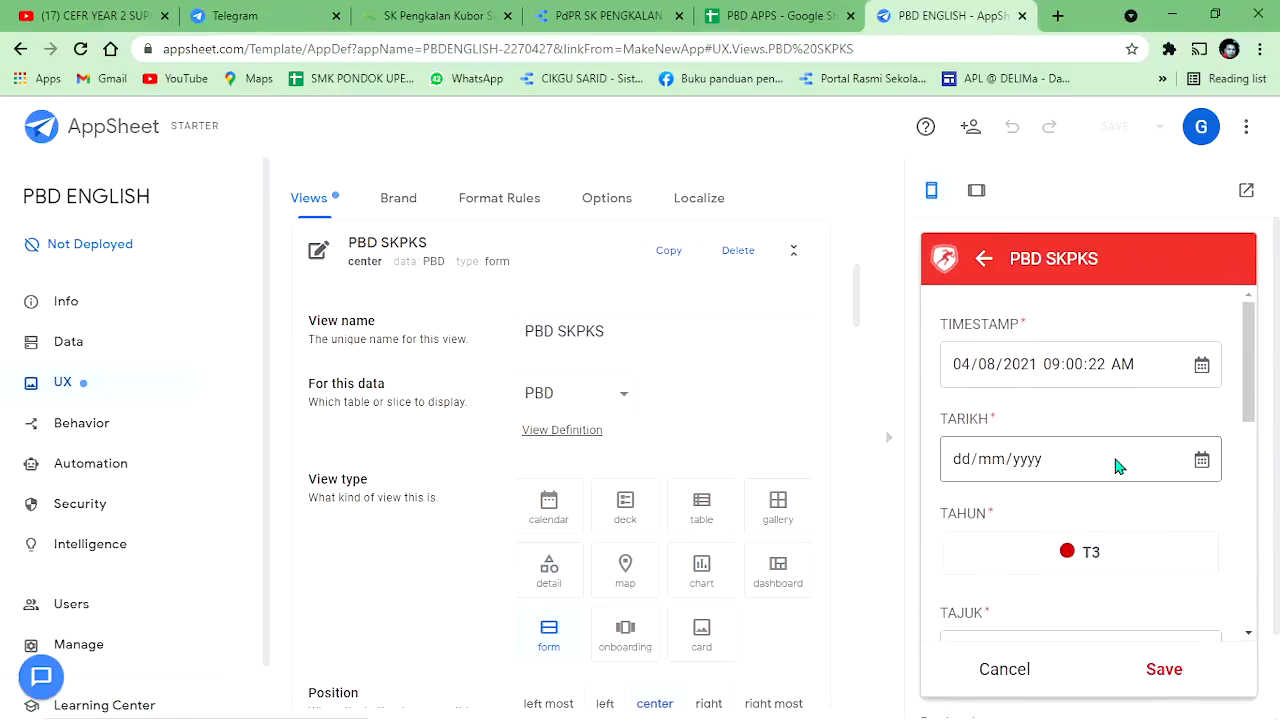
Step: Check each value of the new test entry in row 6 of the PBD APPS Google Sheet, and return to AppSheet
left_click(770, 24)
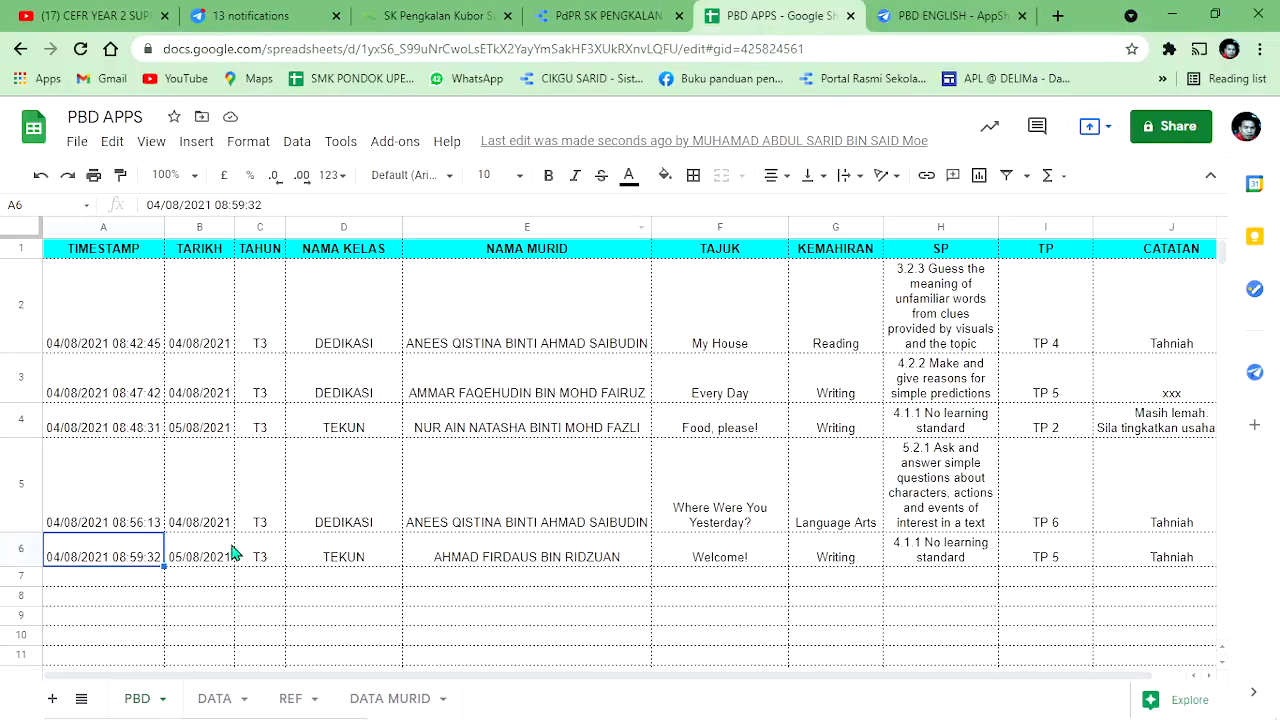
left_click(228, 558)
left_click(434, 560)
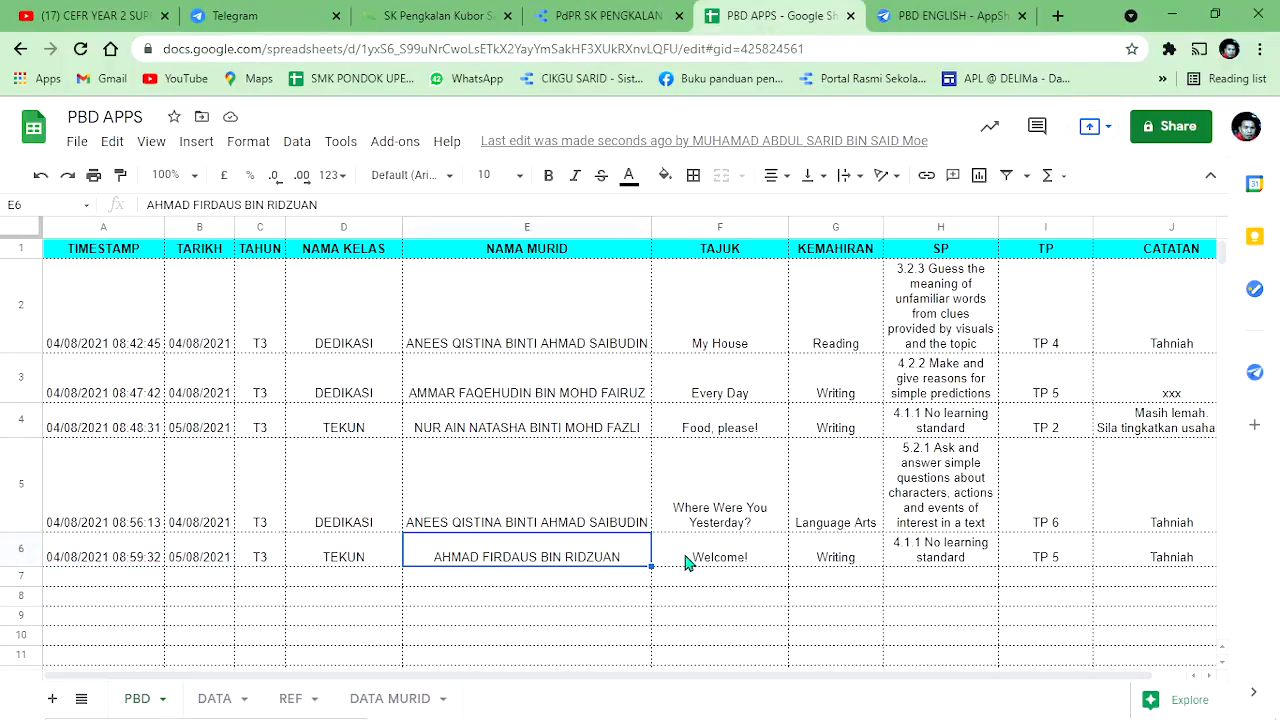
left_click(742, 565)
left_click(860, 567)
key("Right")
key("Right")
key("Right")
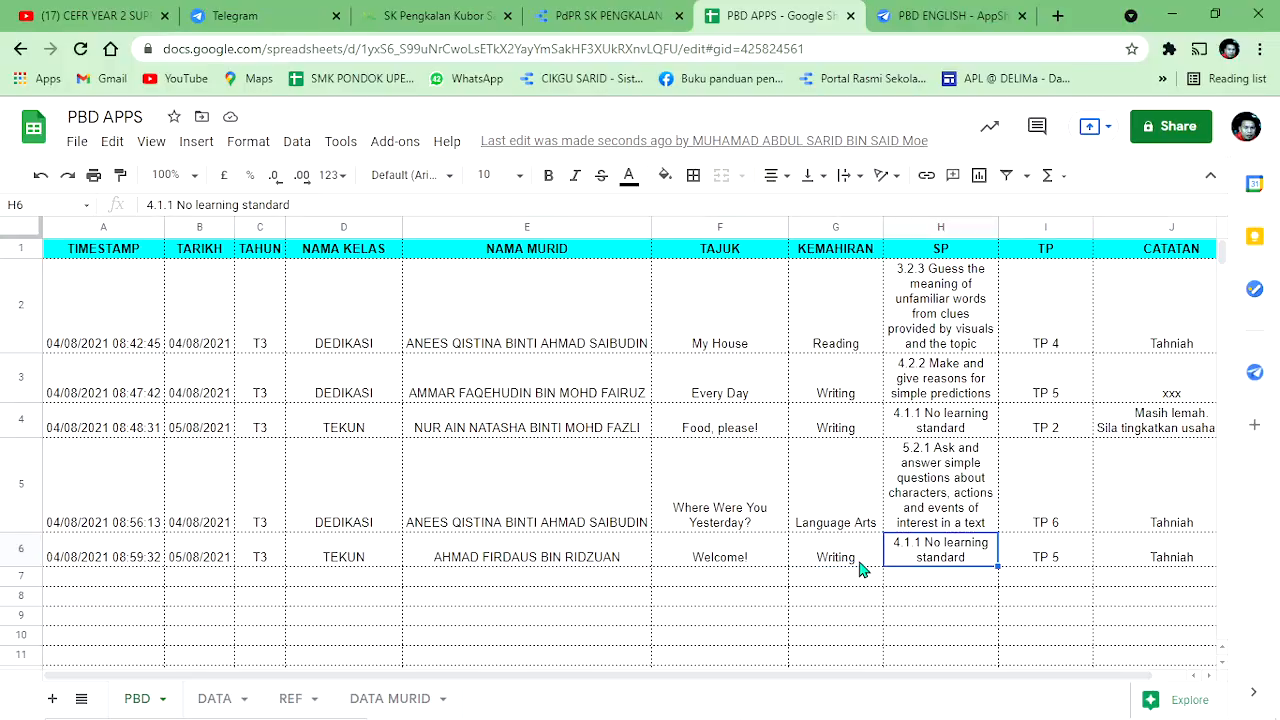
key("Left")
key("Left")
key("Left")
key("Left")
key("Left")
key("Left")
key("Left")
key("Left")
key("Left")
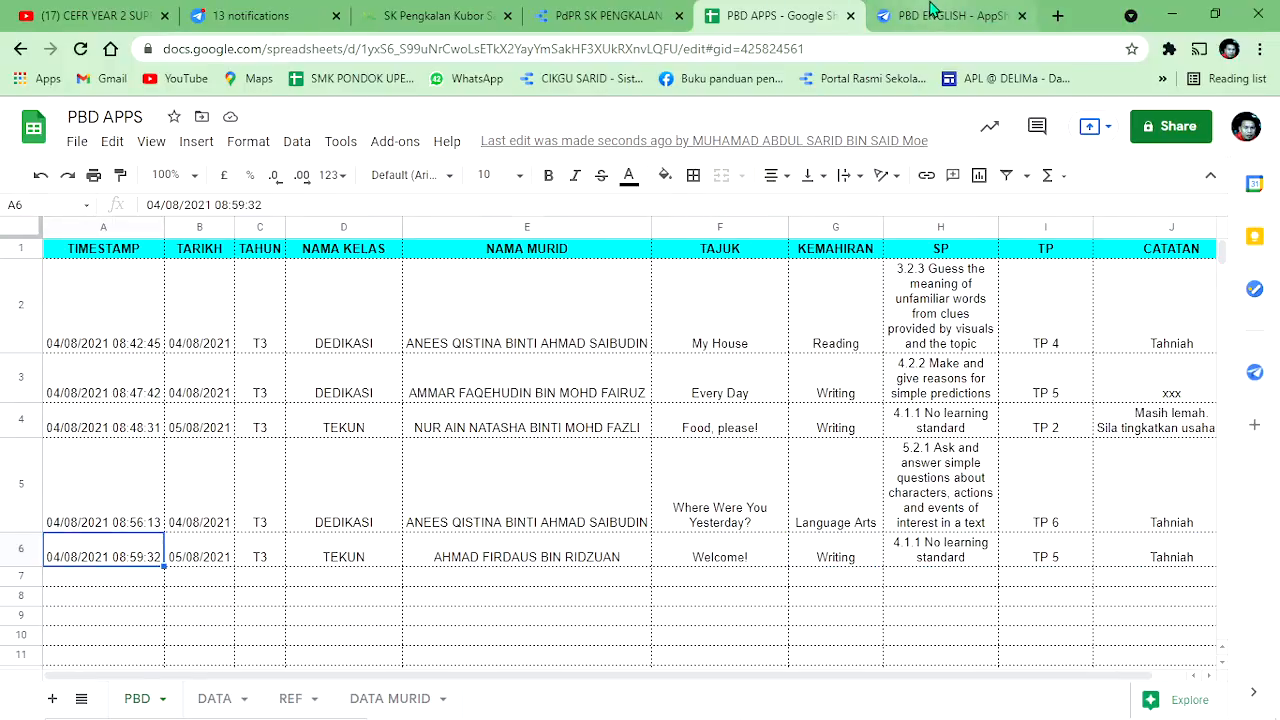
left_click(934, 14)
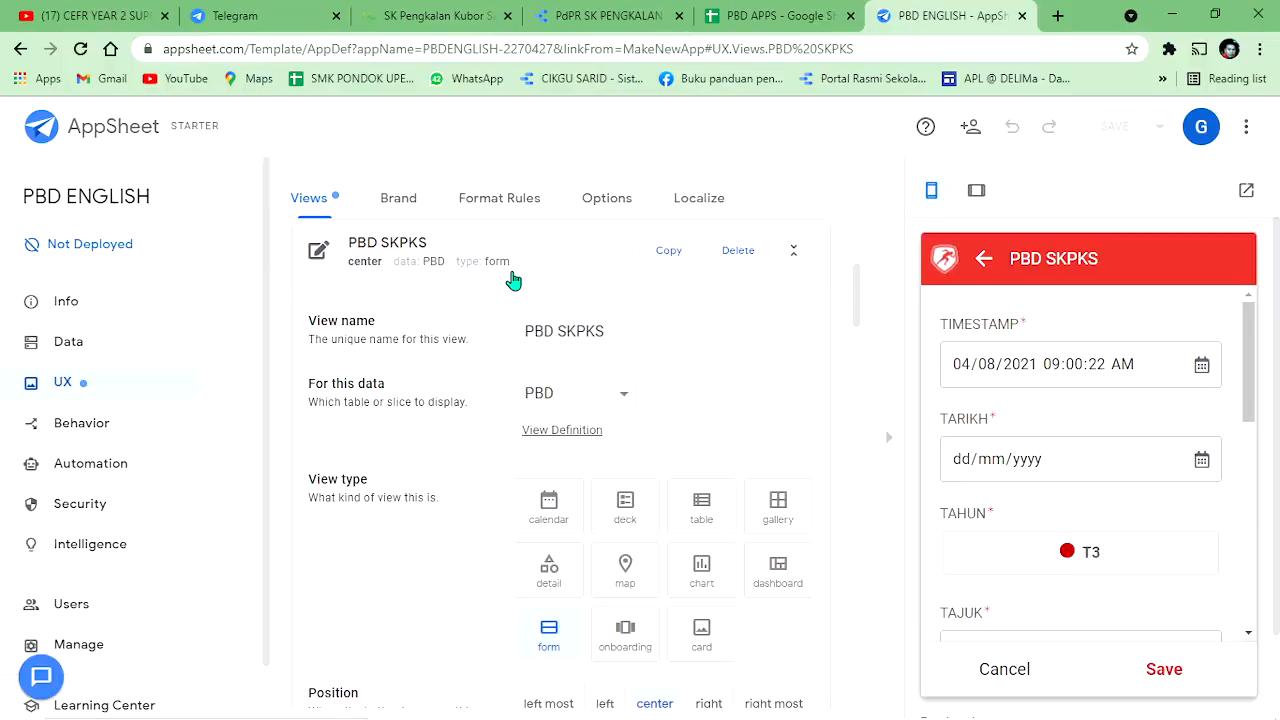